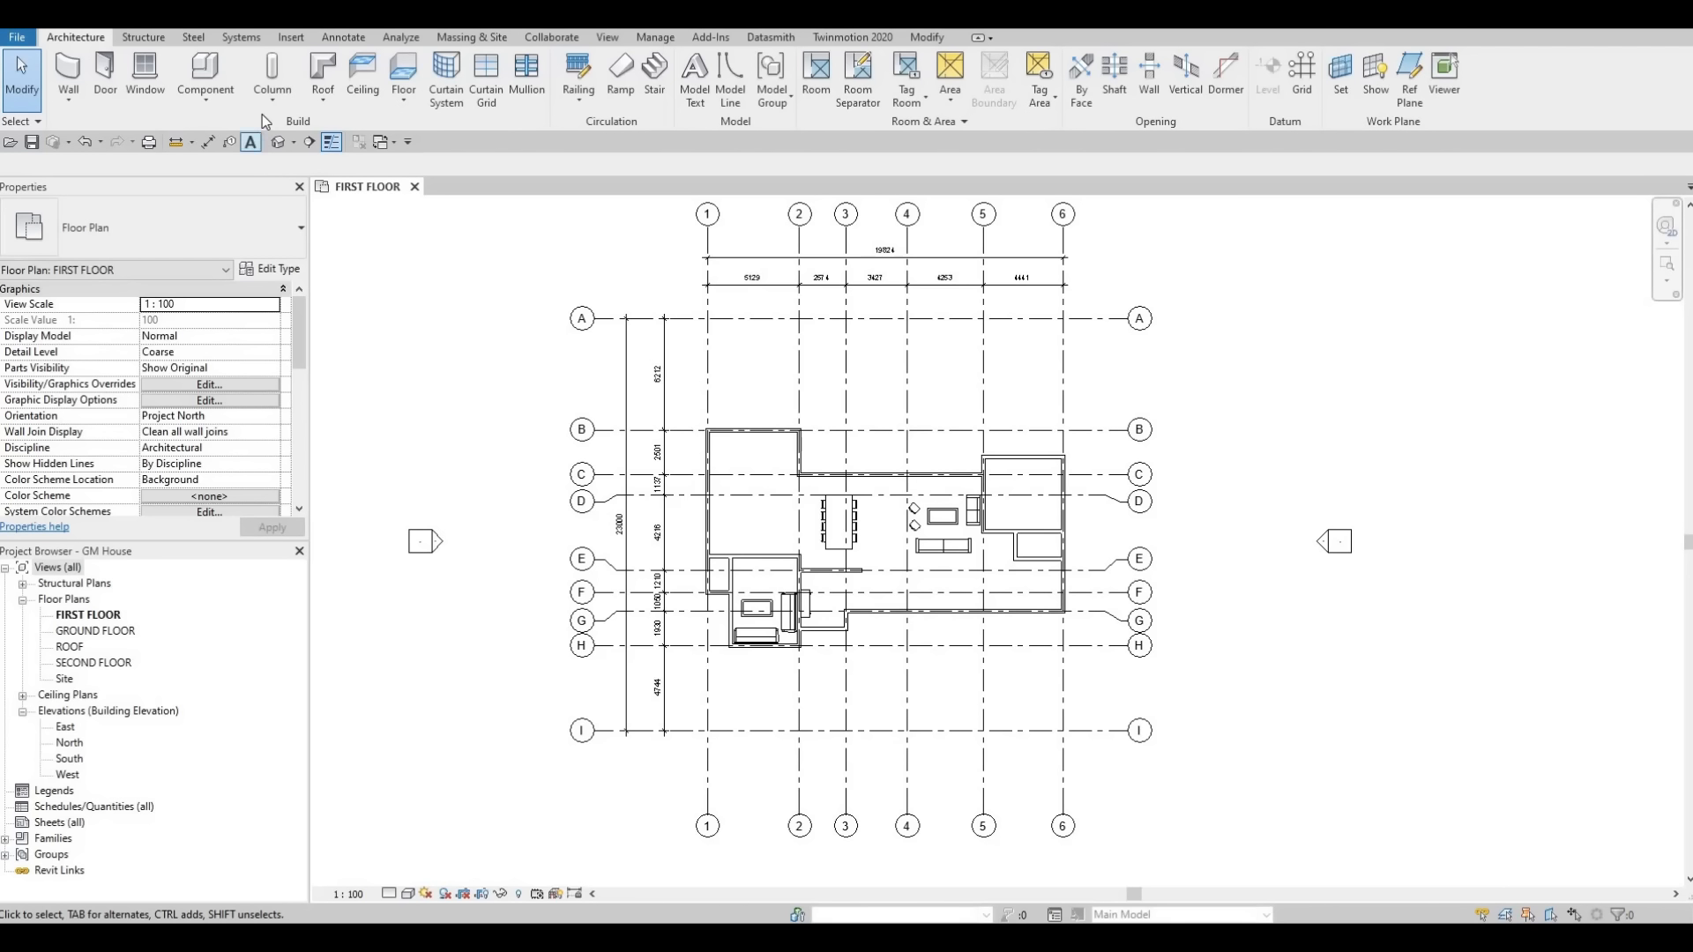
pyautogui.click(284, 35)
pyautogui.click(725, 78)
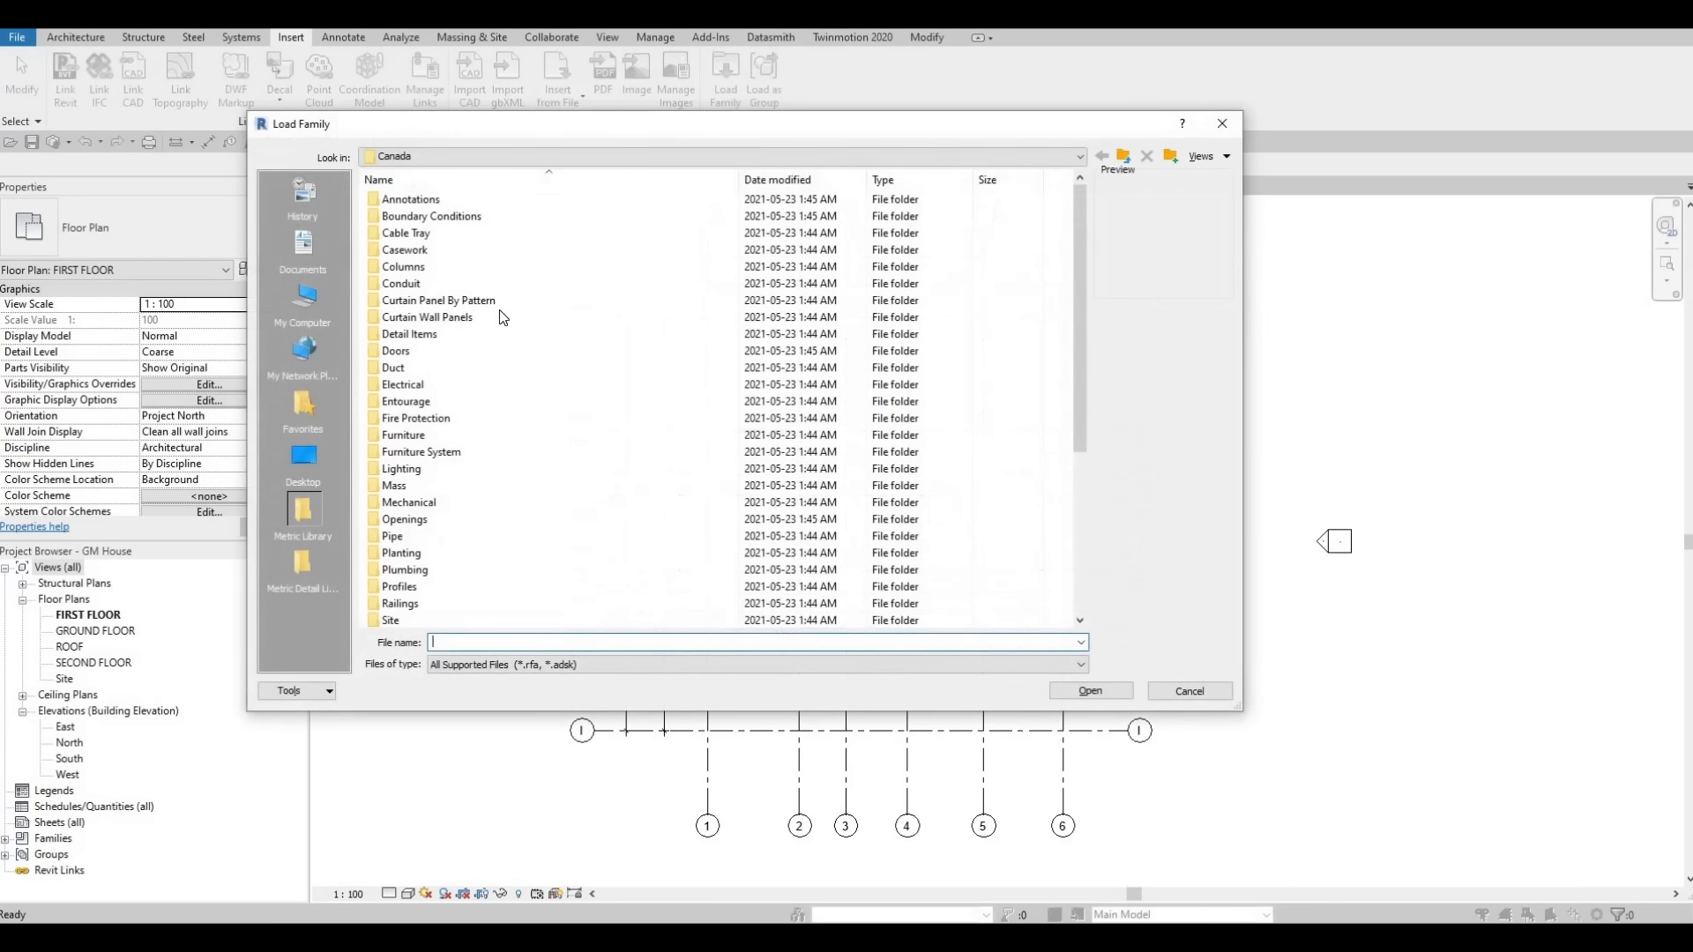
pyautogui.doubleClick(430, 350)
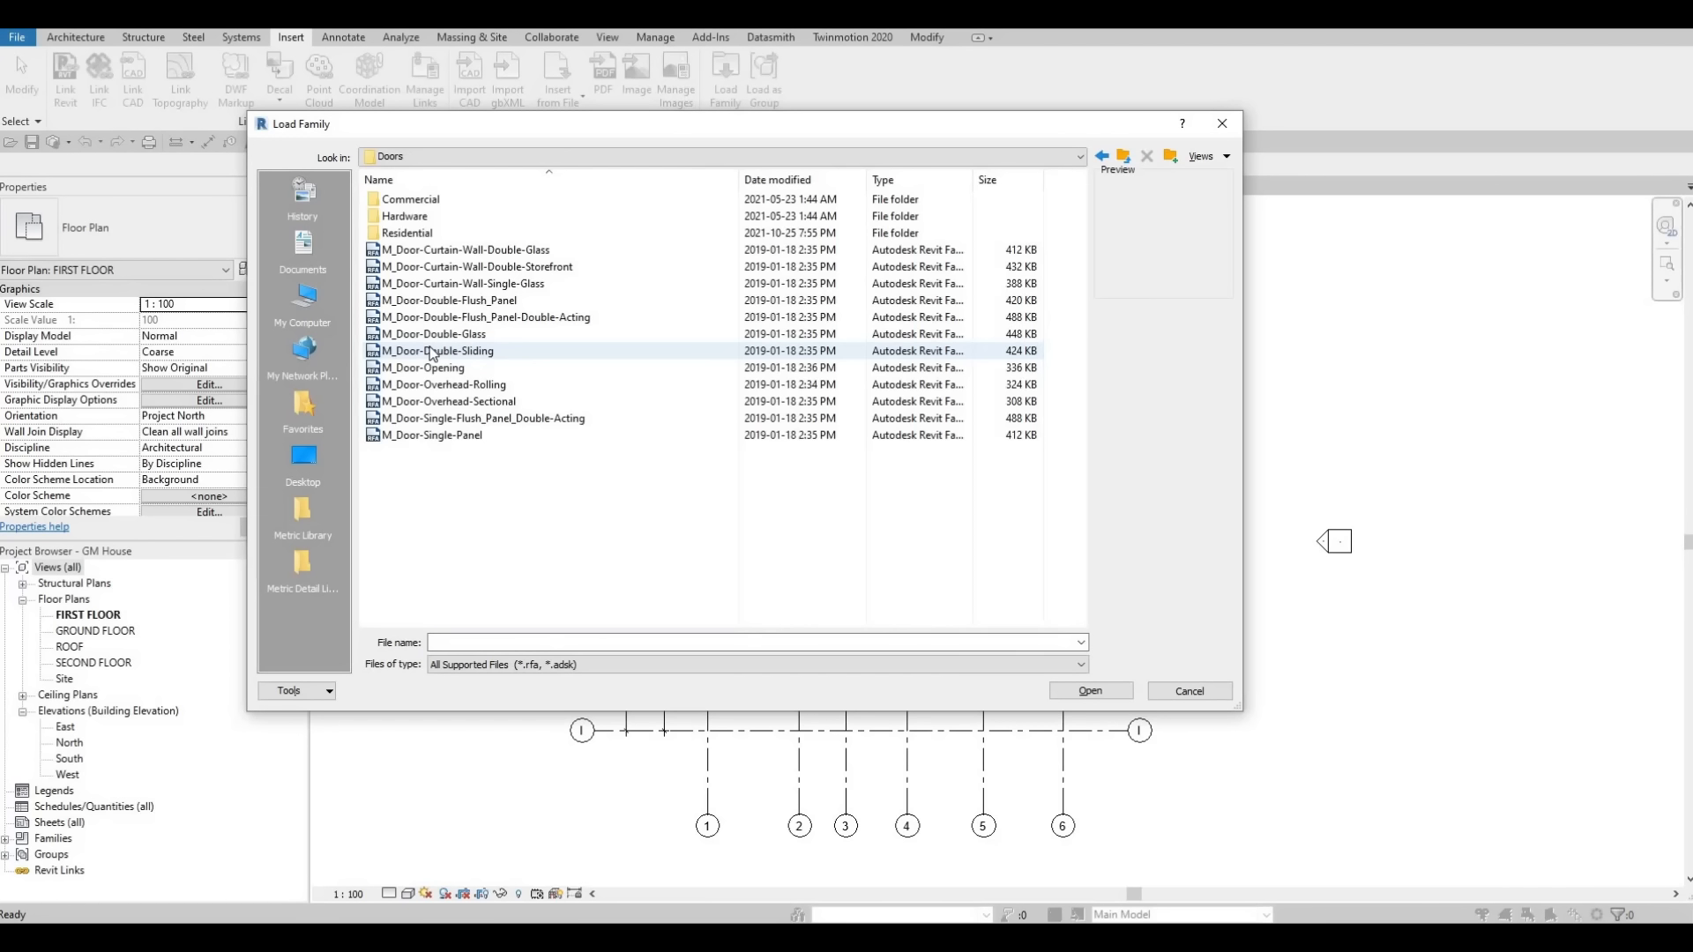
pyautogui.doubleClick(407, 249)
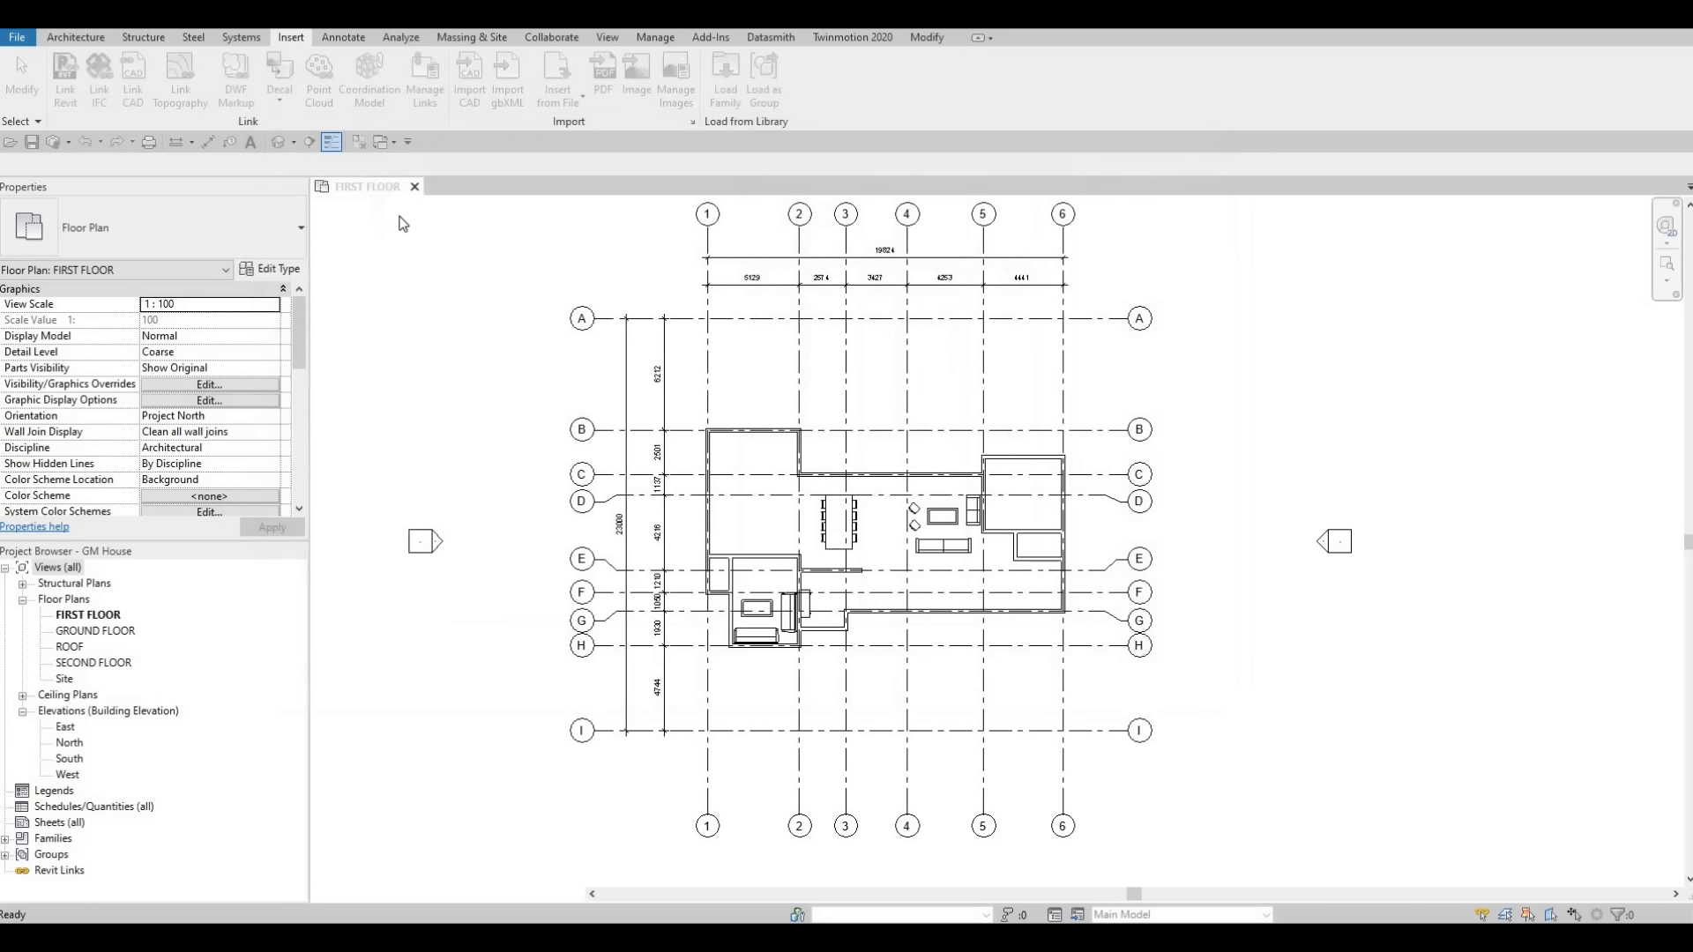
pyautogui.press('Escape')
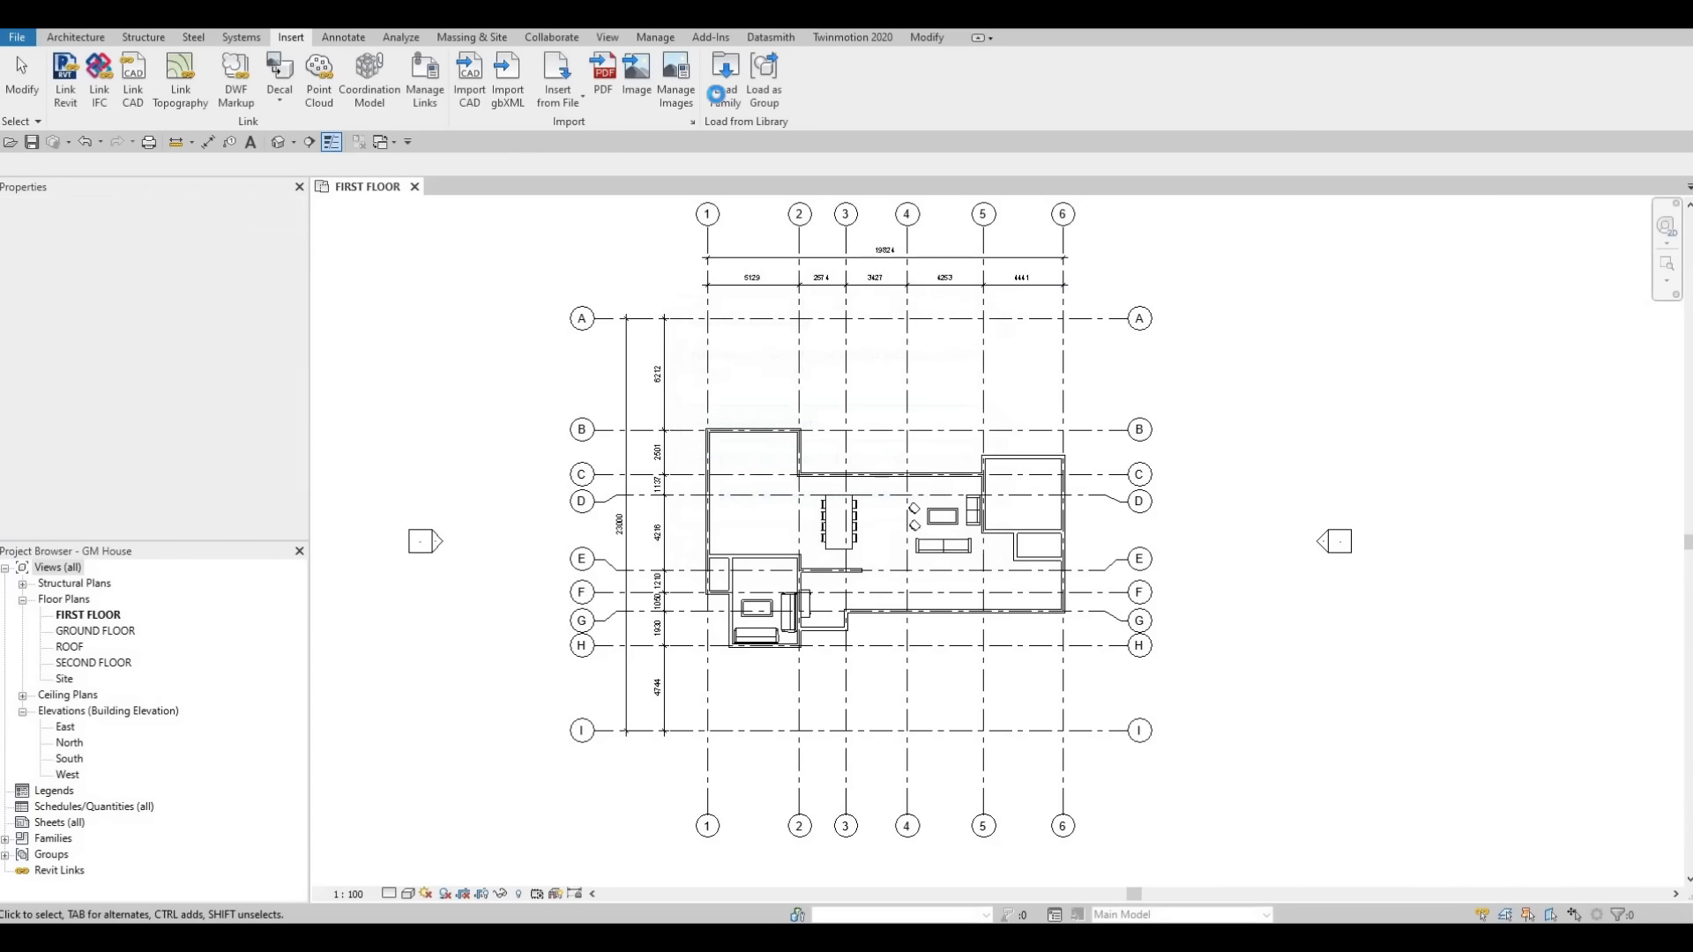
# Load the M_Door-Interior-Double-Full Glass-Wood family from the Residential doors folder with its 1500 x 2000mm type.
pyautogui.click(722, 88)
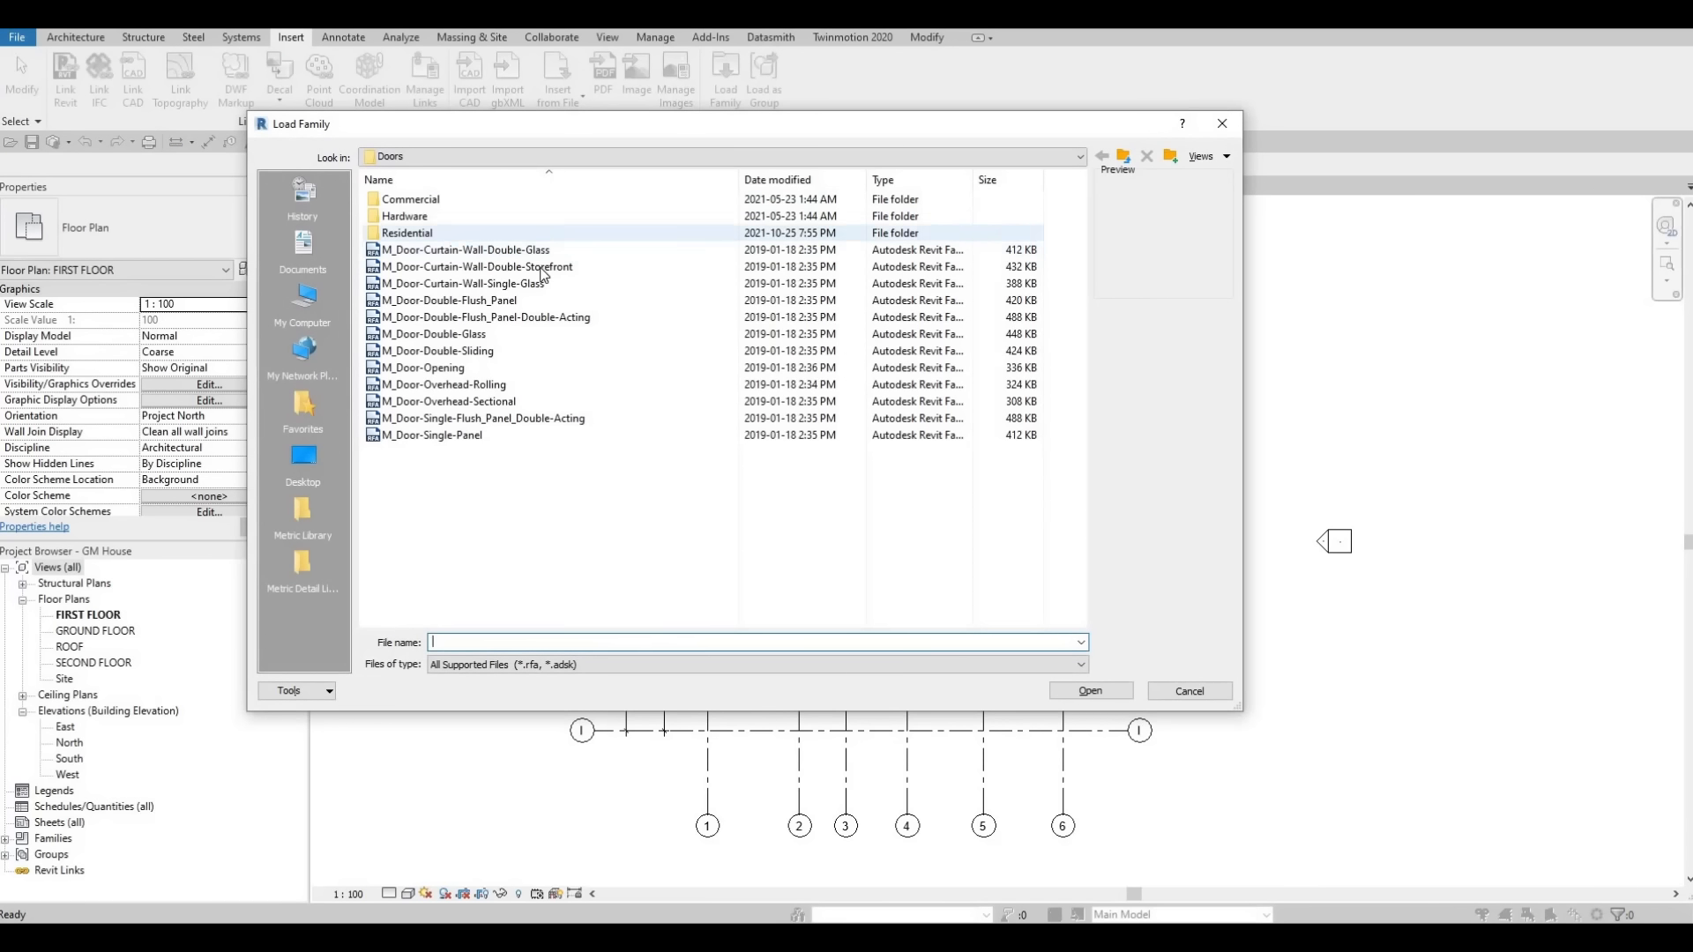
pyautogui.doubleClick(450, 234)
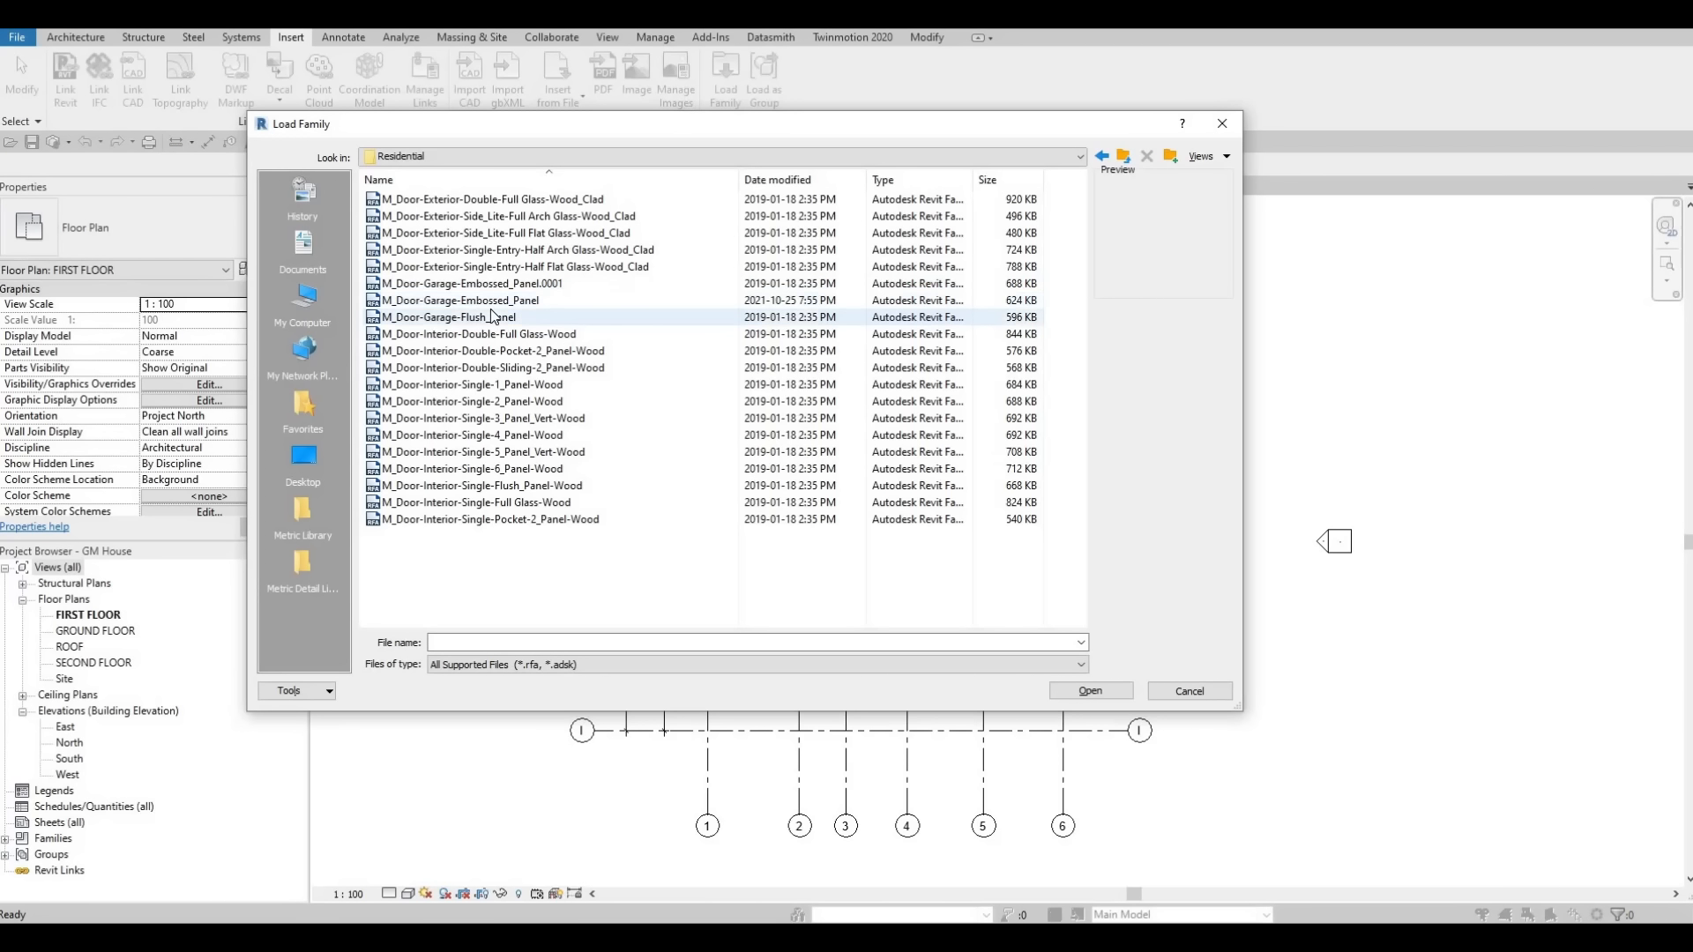
pyautogui.click(429, 339)
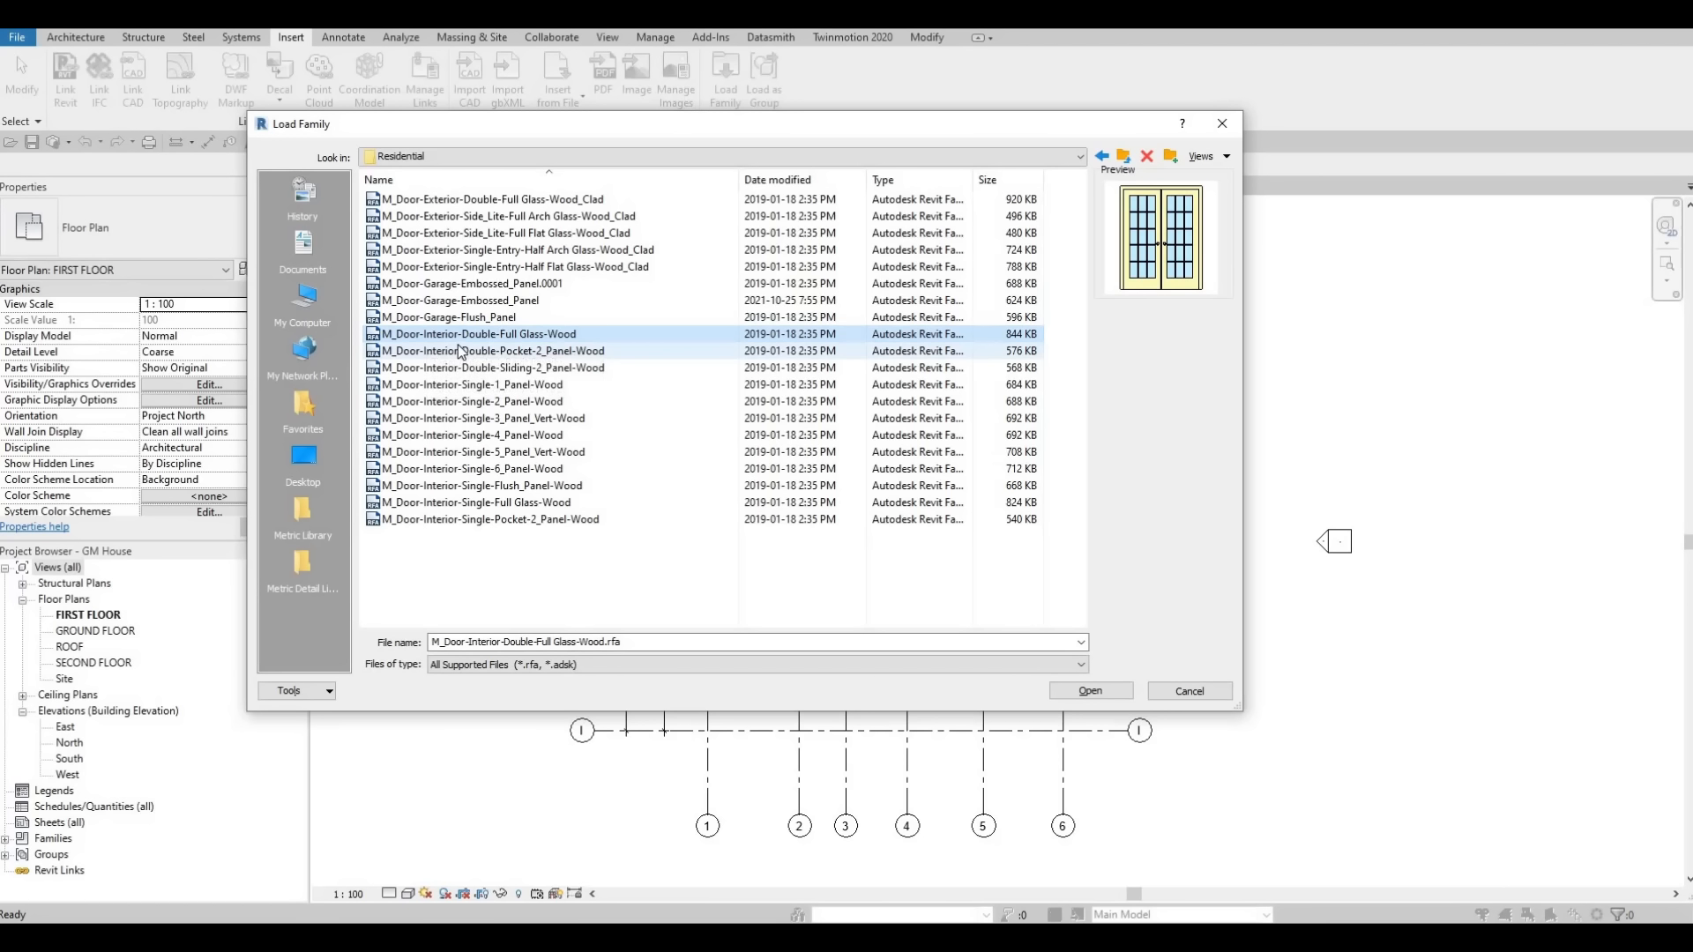
pyautogui.click(1078, 691)
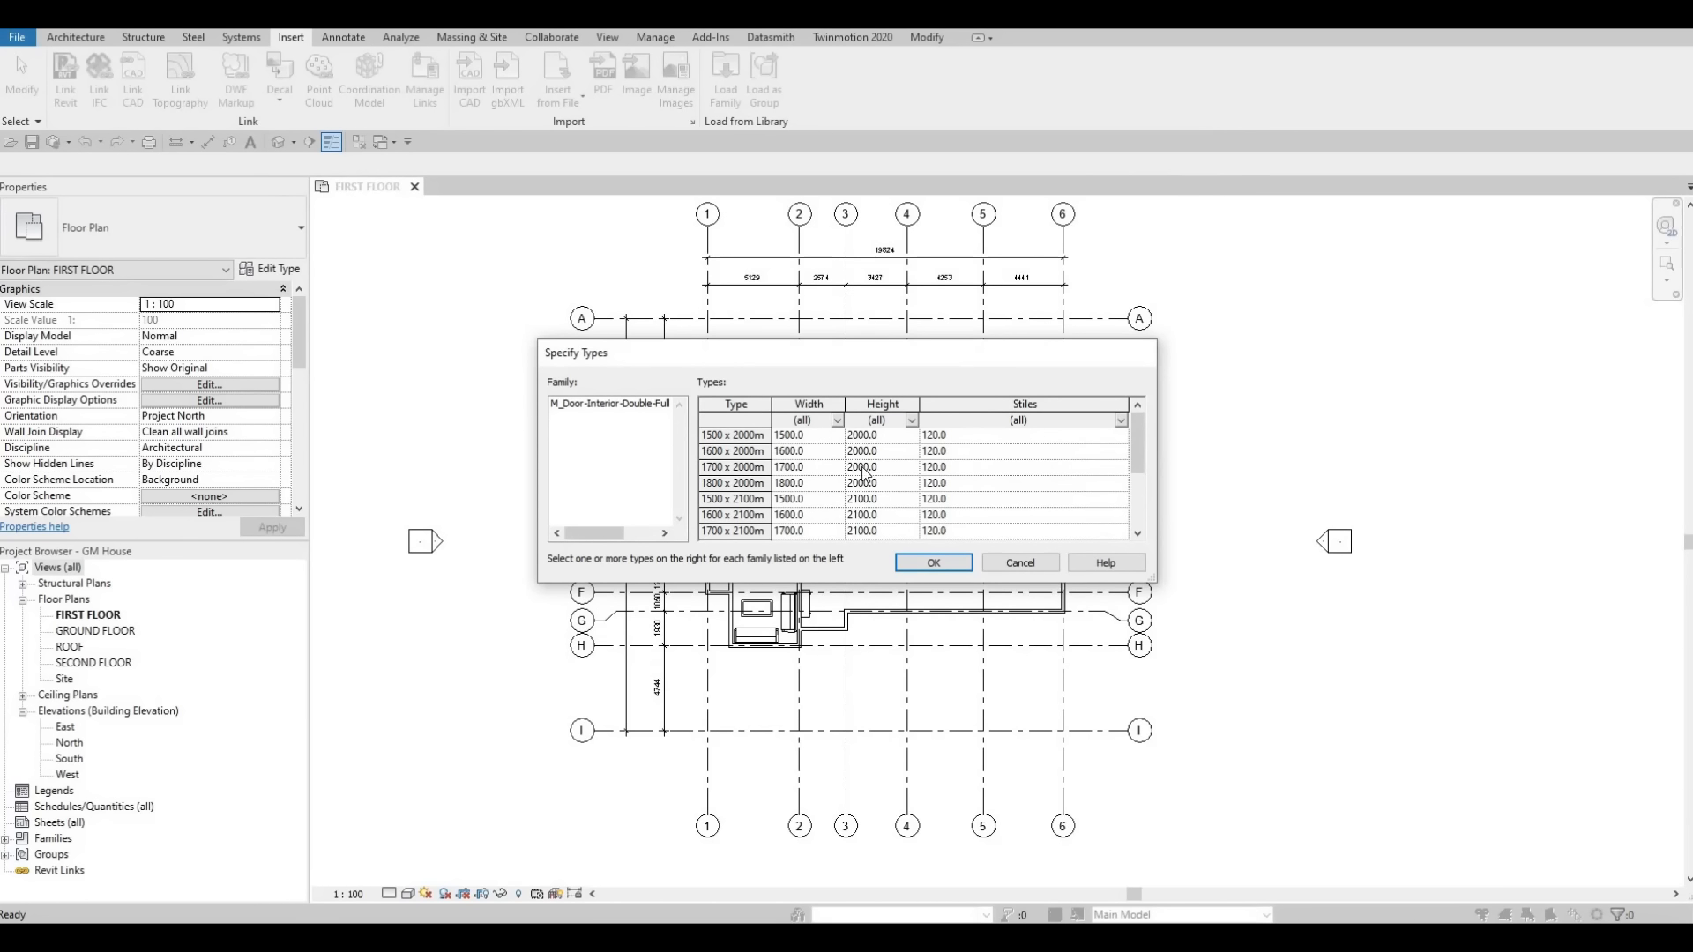
pyautogui.click(829, 436)
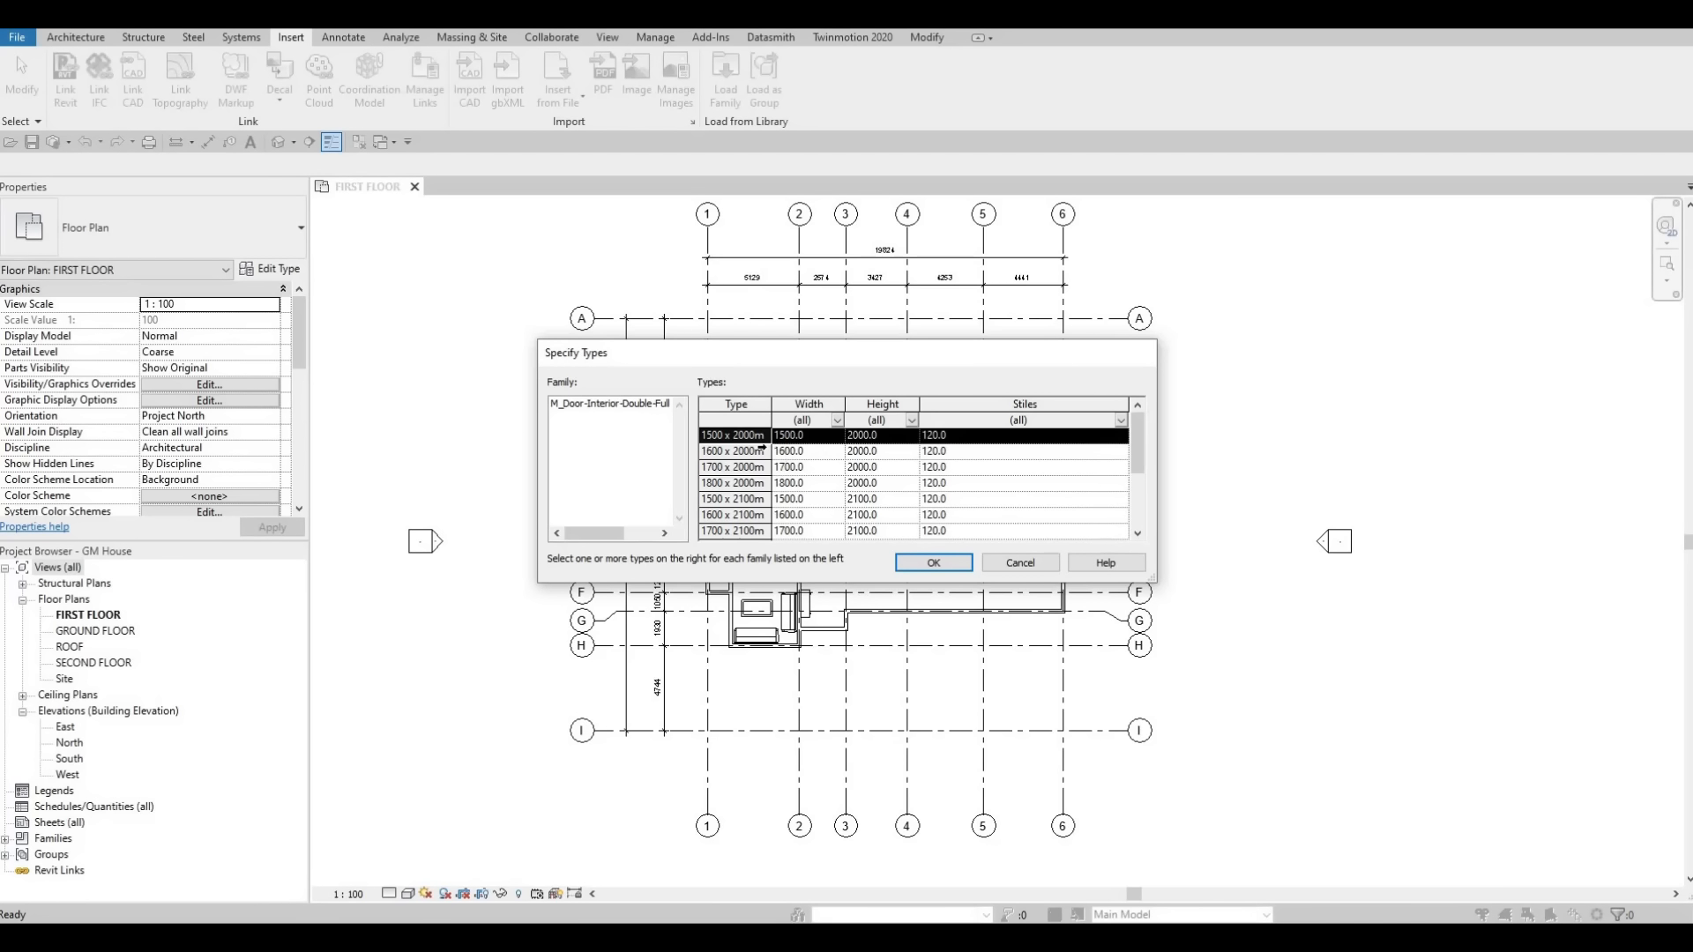
pyautogui.click(933, 563)
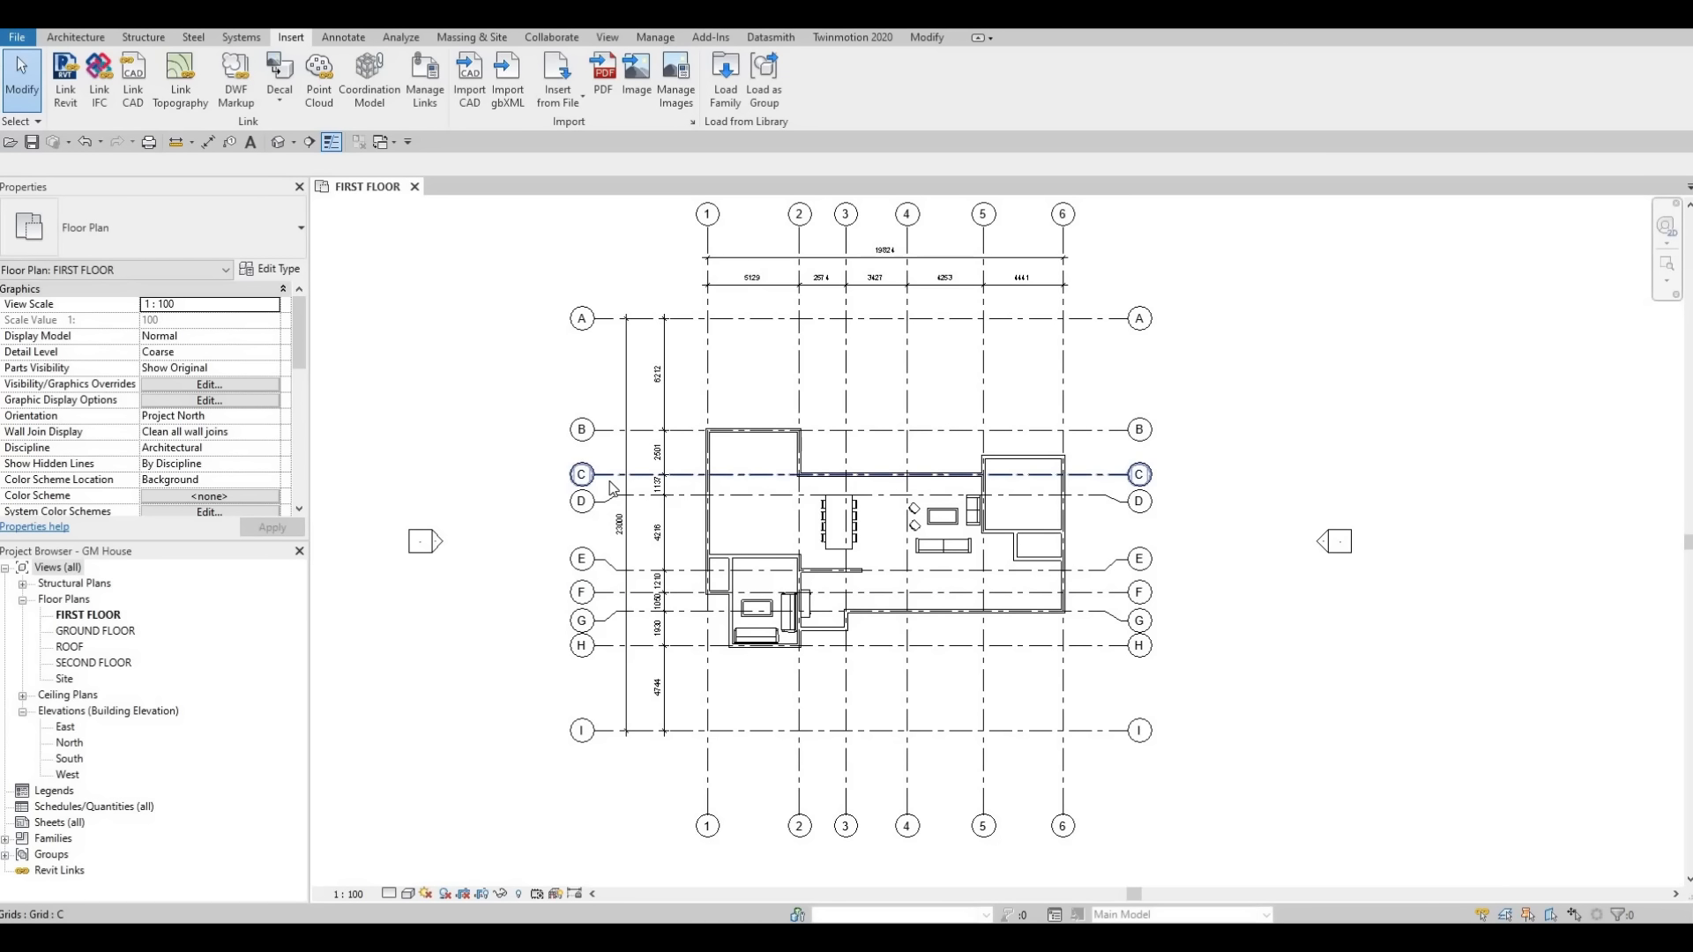
# Place the 1500 x 2000mm double glass door in the short wall near gridline G between gridlines 2 and 3.
pyautogui.press('d')
pyautogui.press('r')
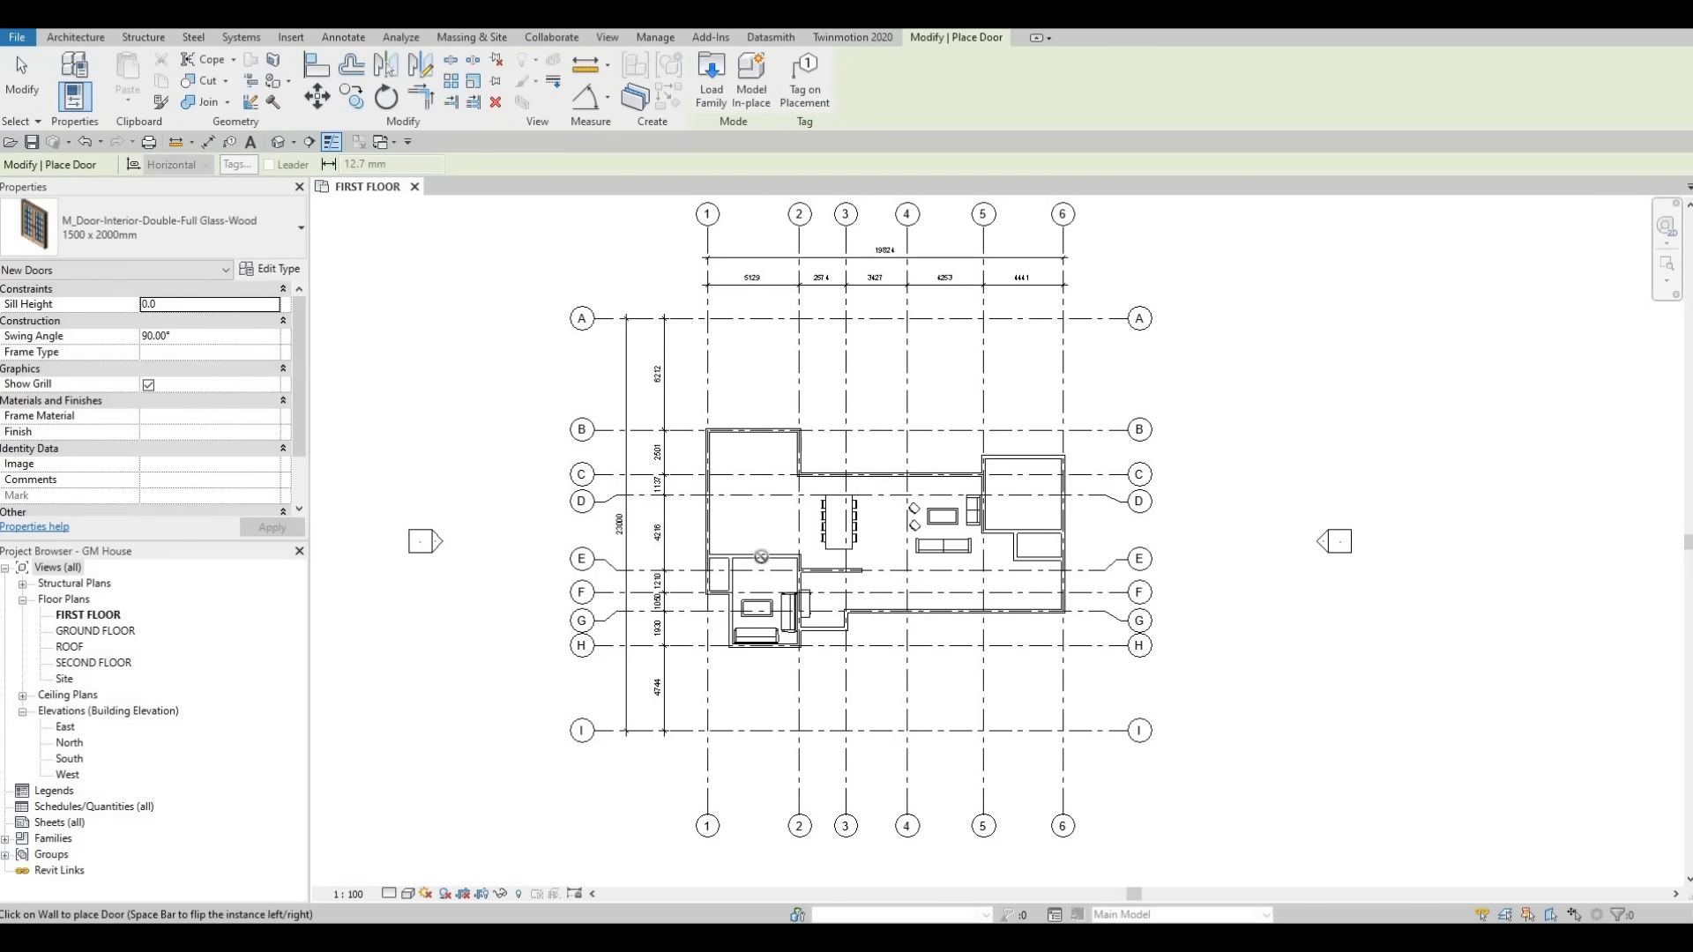
pyautogui.scroll(5, 838, 627)
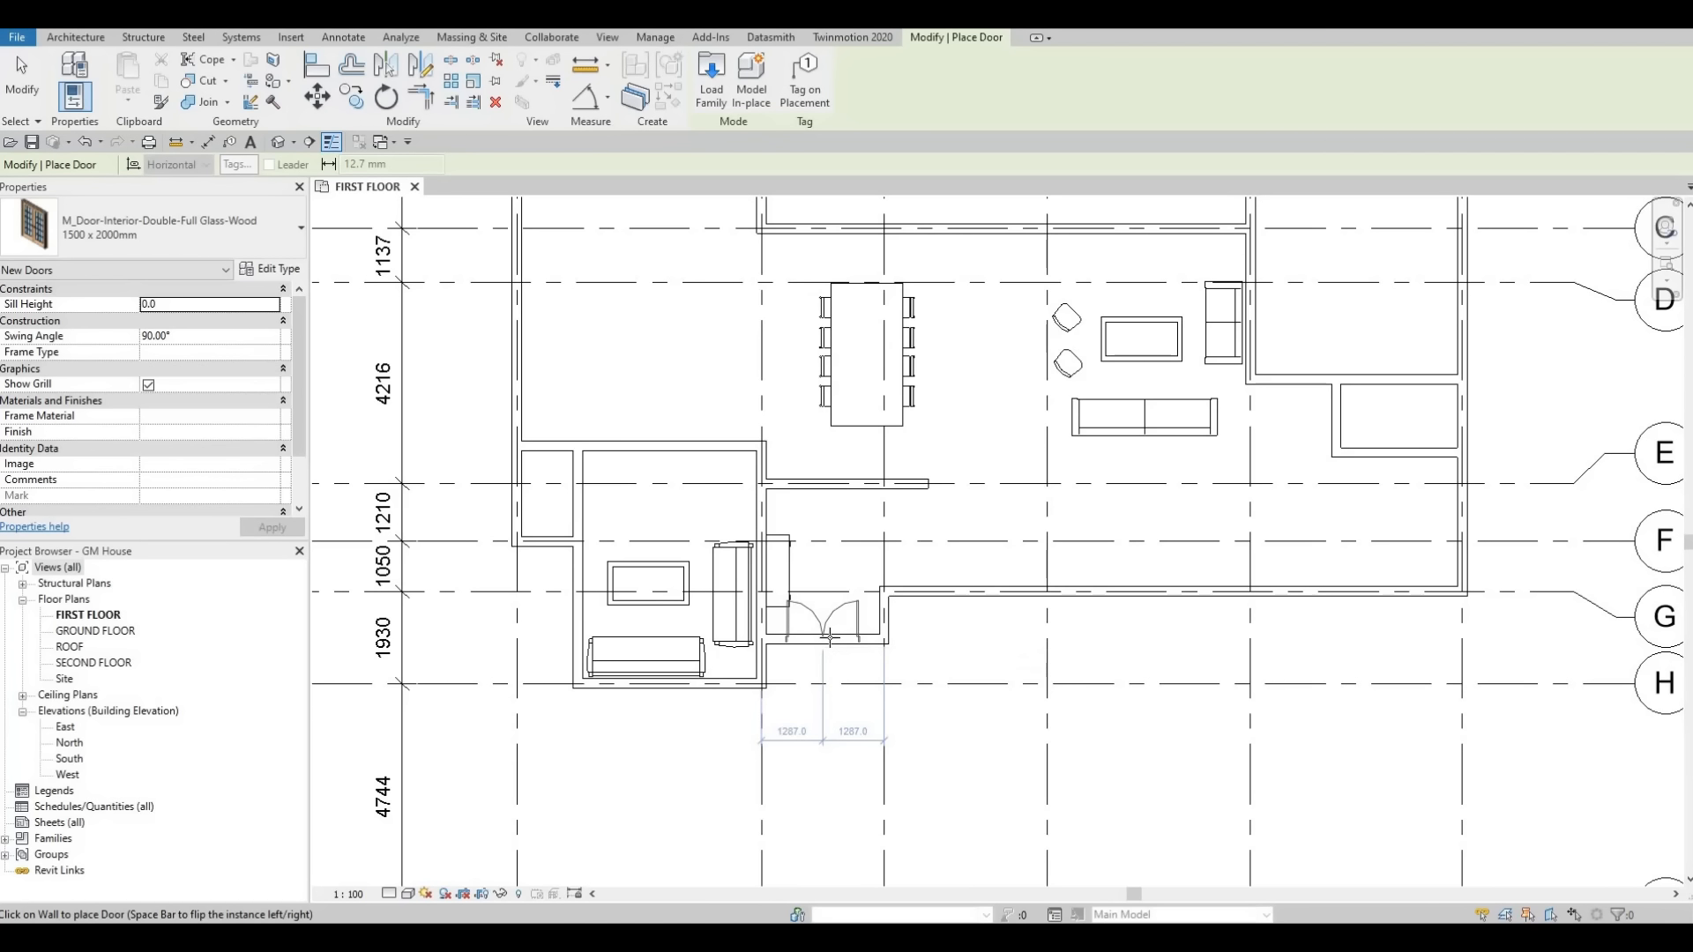
pyautogui.click(836, 637)
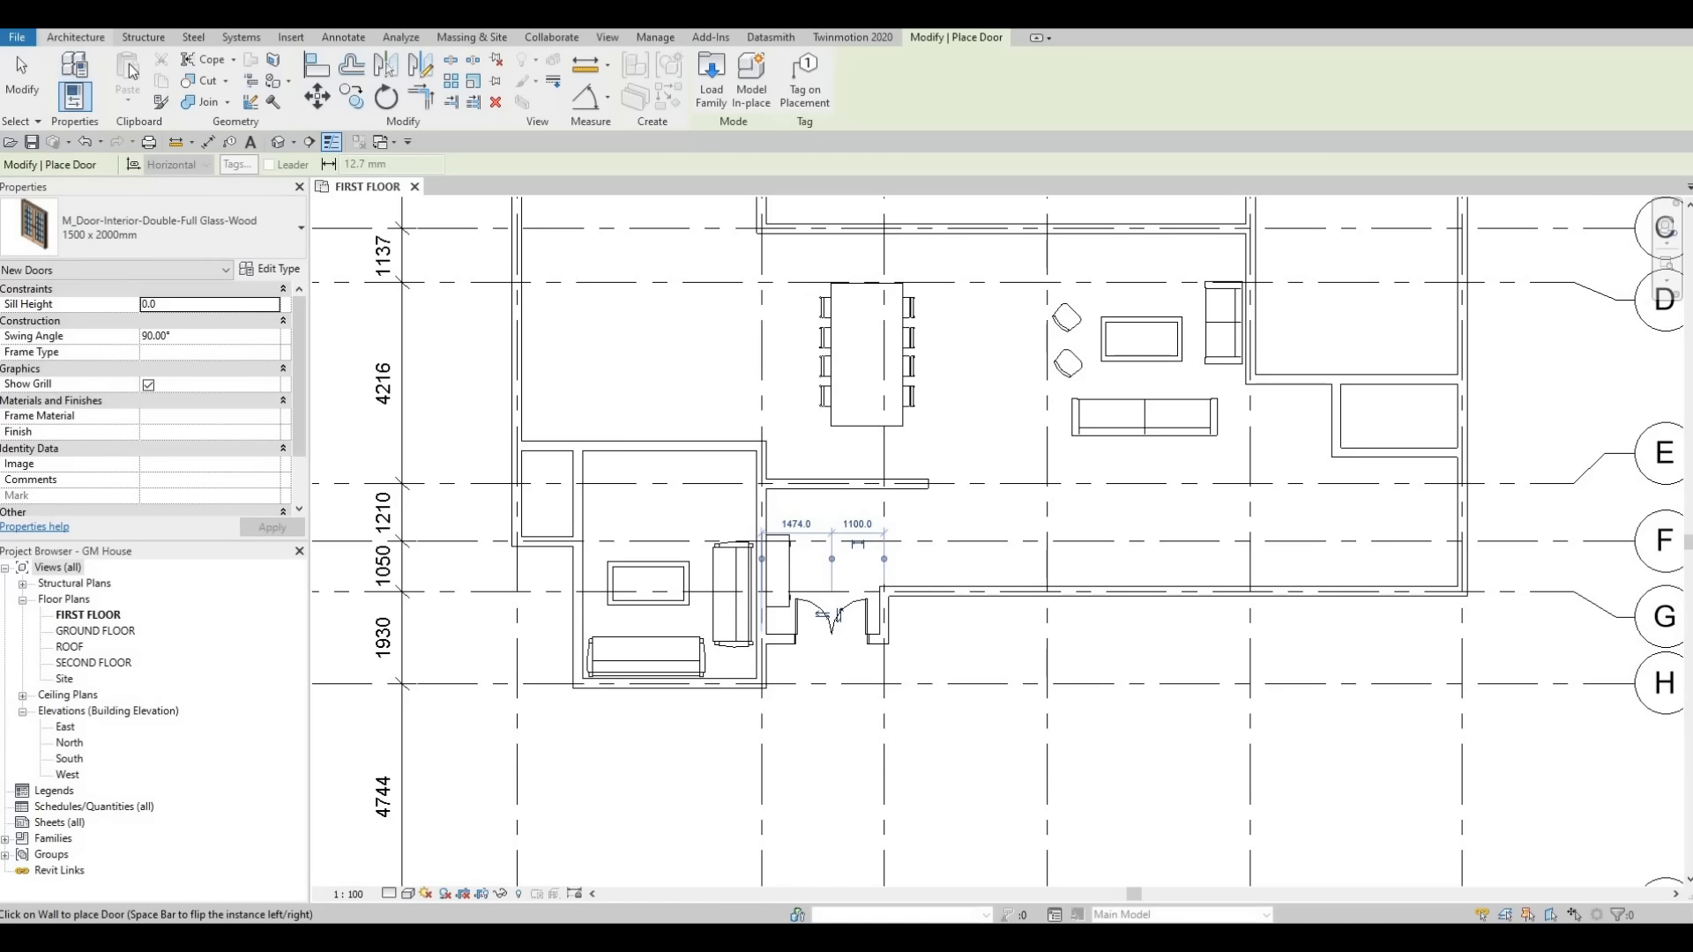
pyautogui.click(73, 38)
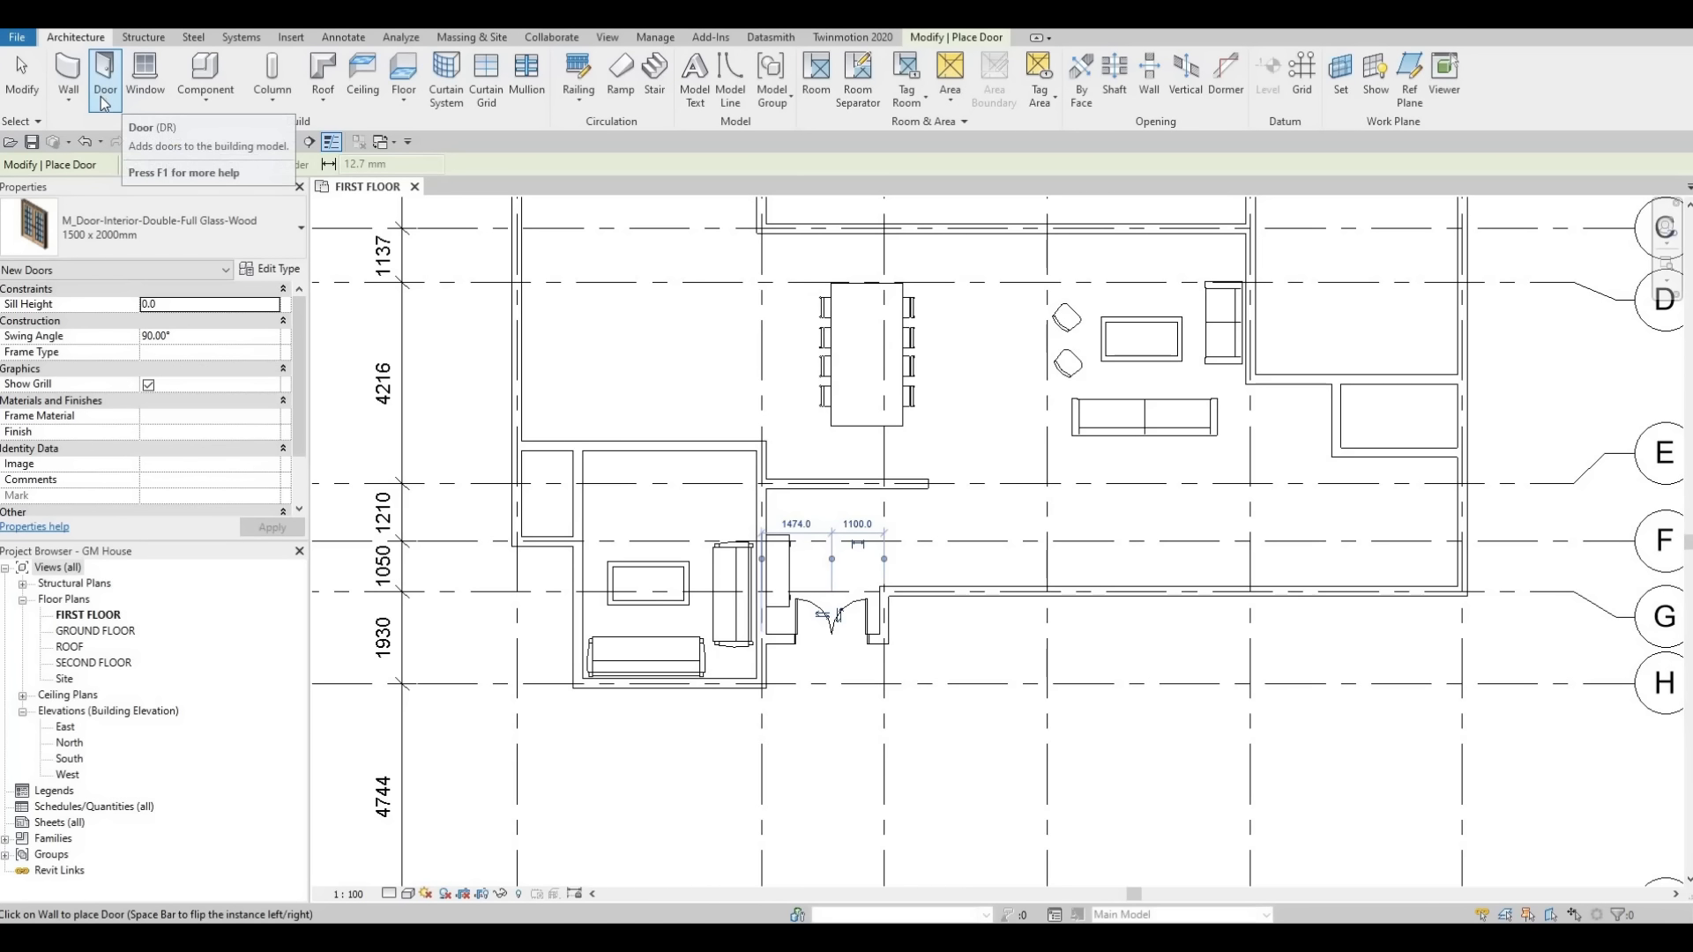
pyautogui.press('F1')
pyautogui.scroll(-2, 1010, 458)
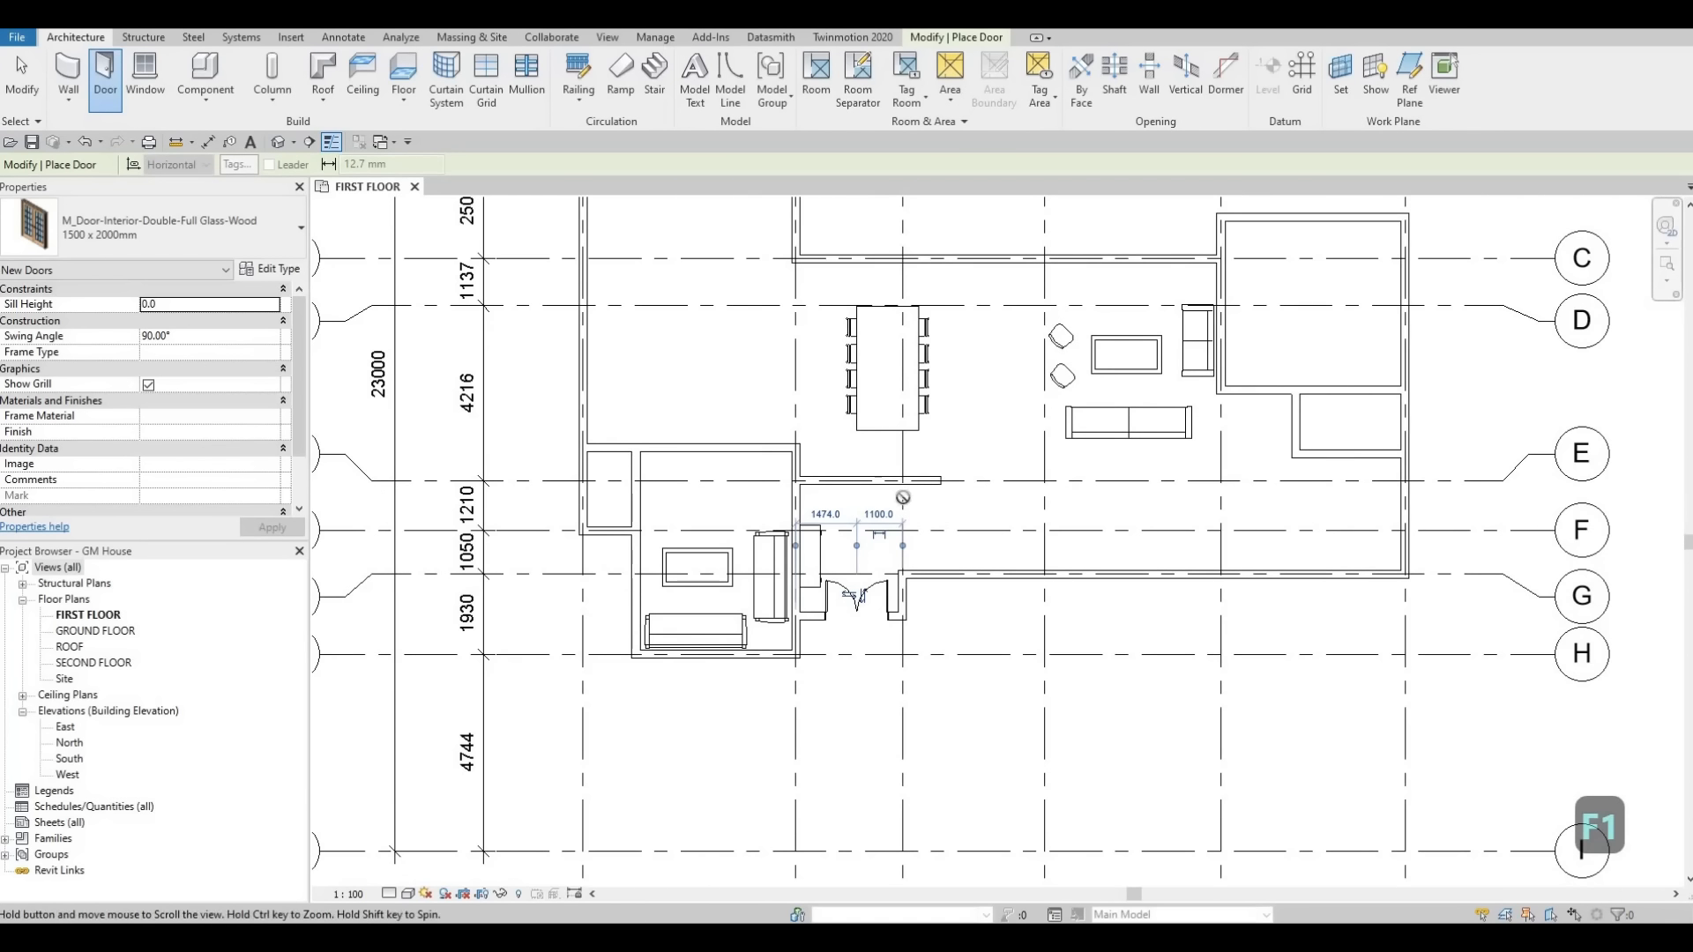
pyautogui.moveTo(990, 457); pyautogui.dragTo(940, 491, button='middle')
pyautogui.moveTo(959, 311); pyautogui.dragTo(891, 352, button='middle')
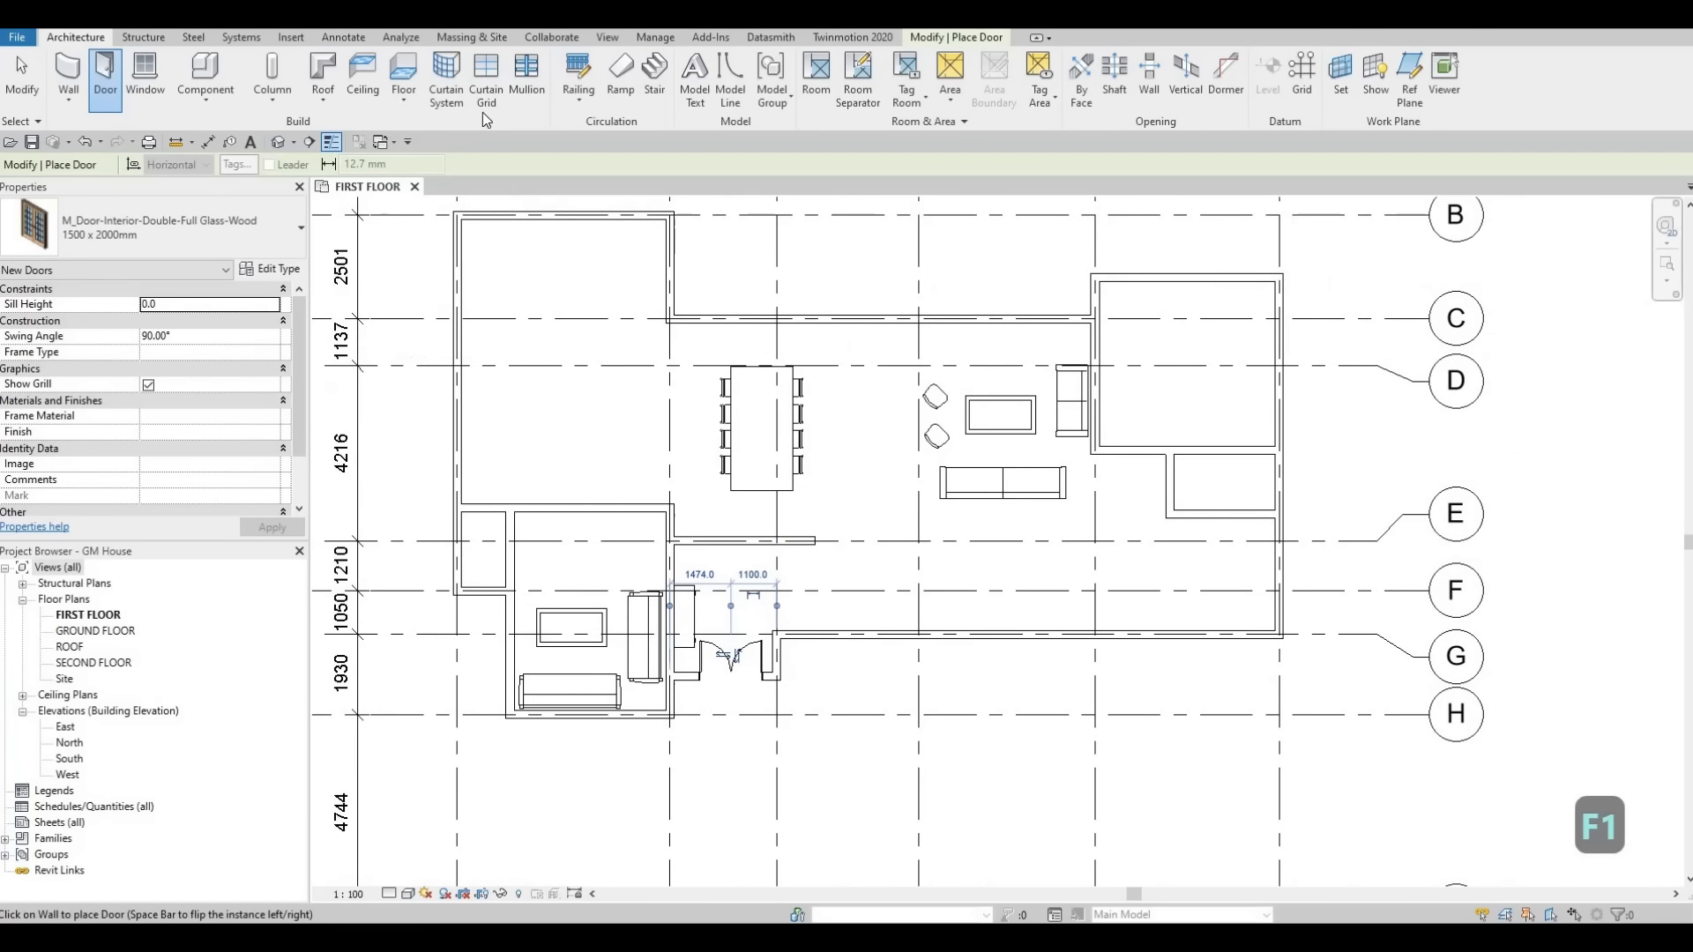
# Load the M_Door-Interior-Single-1_Panel-Wood family from the Residential doors folder.
pyautogui.click(291, 37)
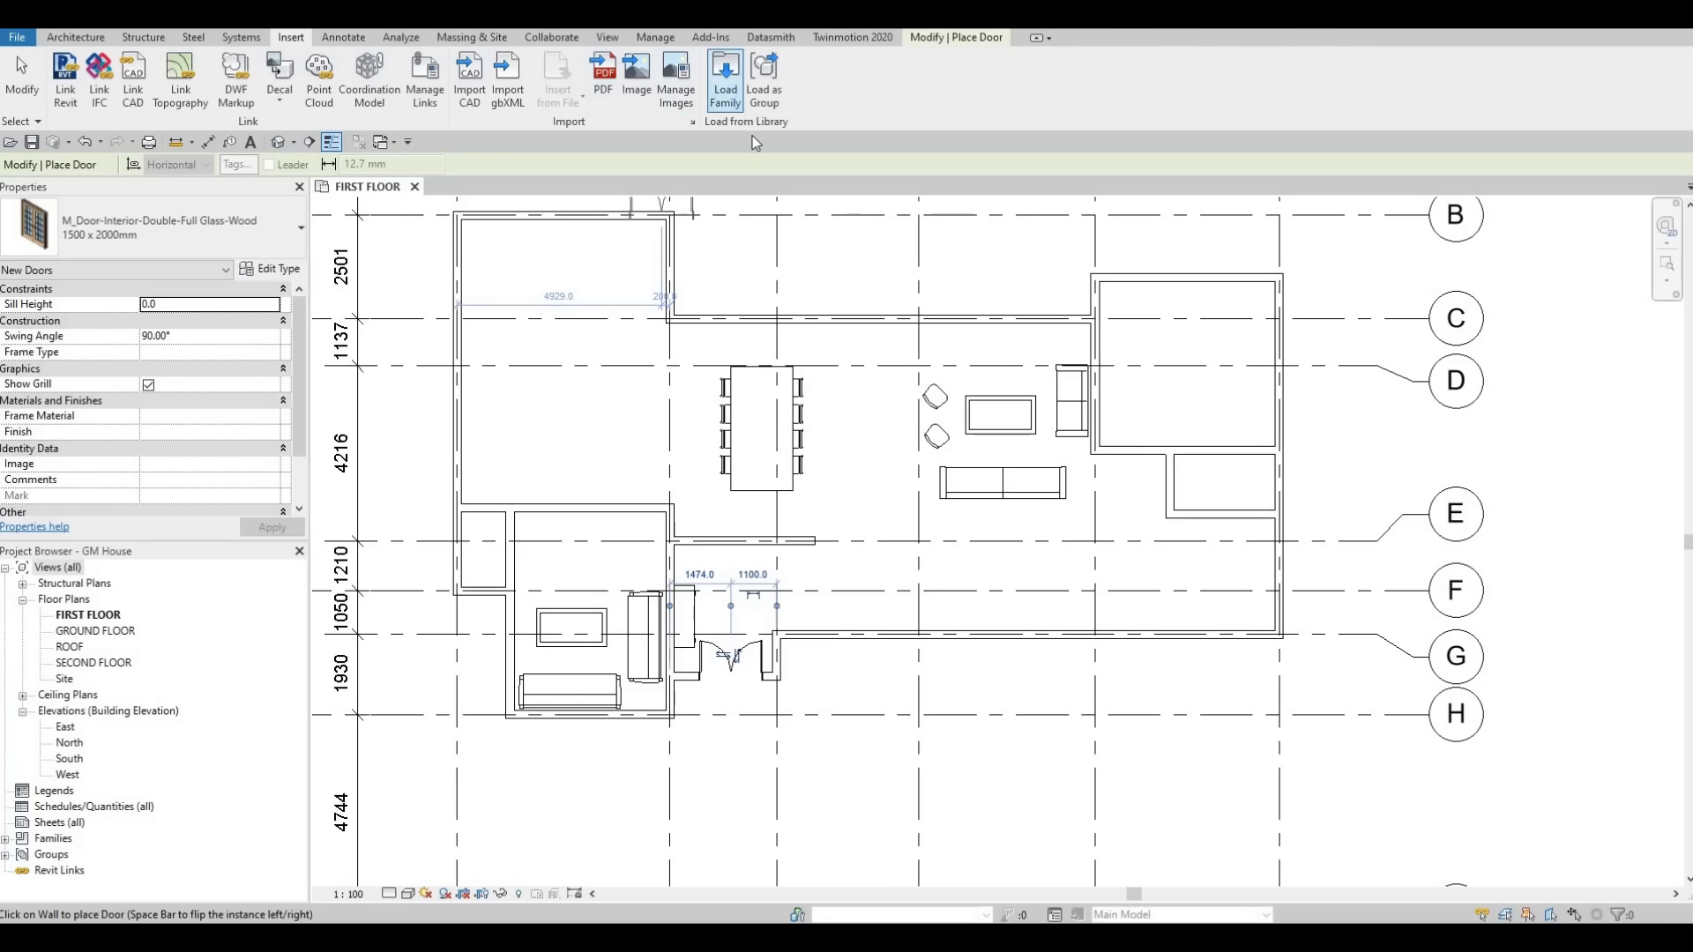
pyautogui.click(474, 303)
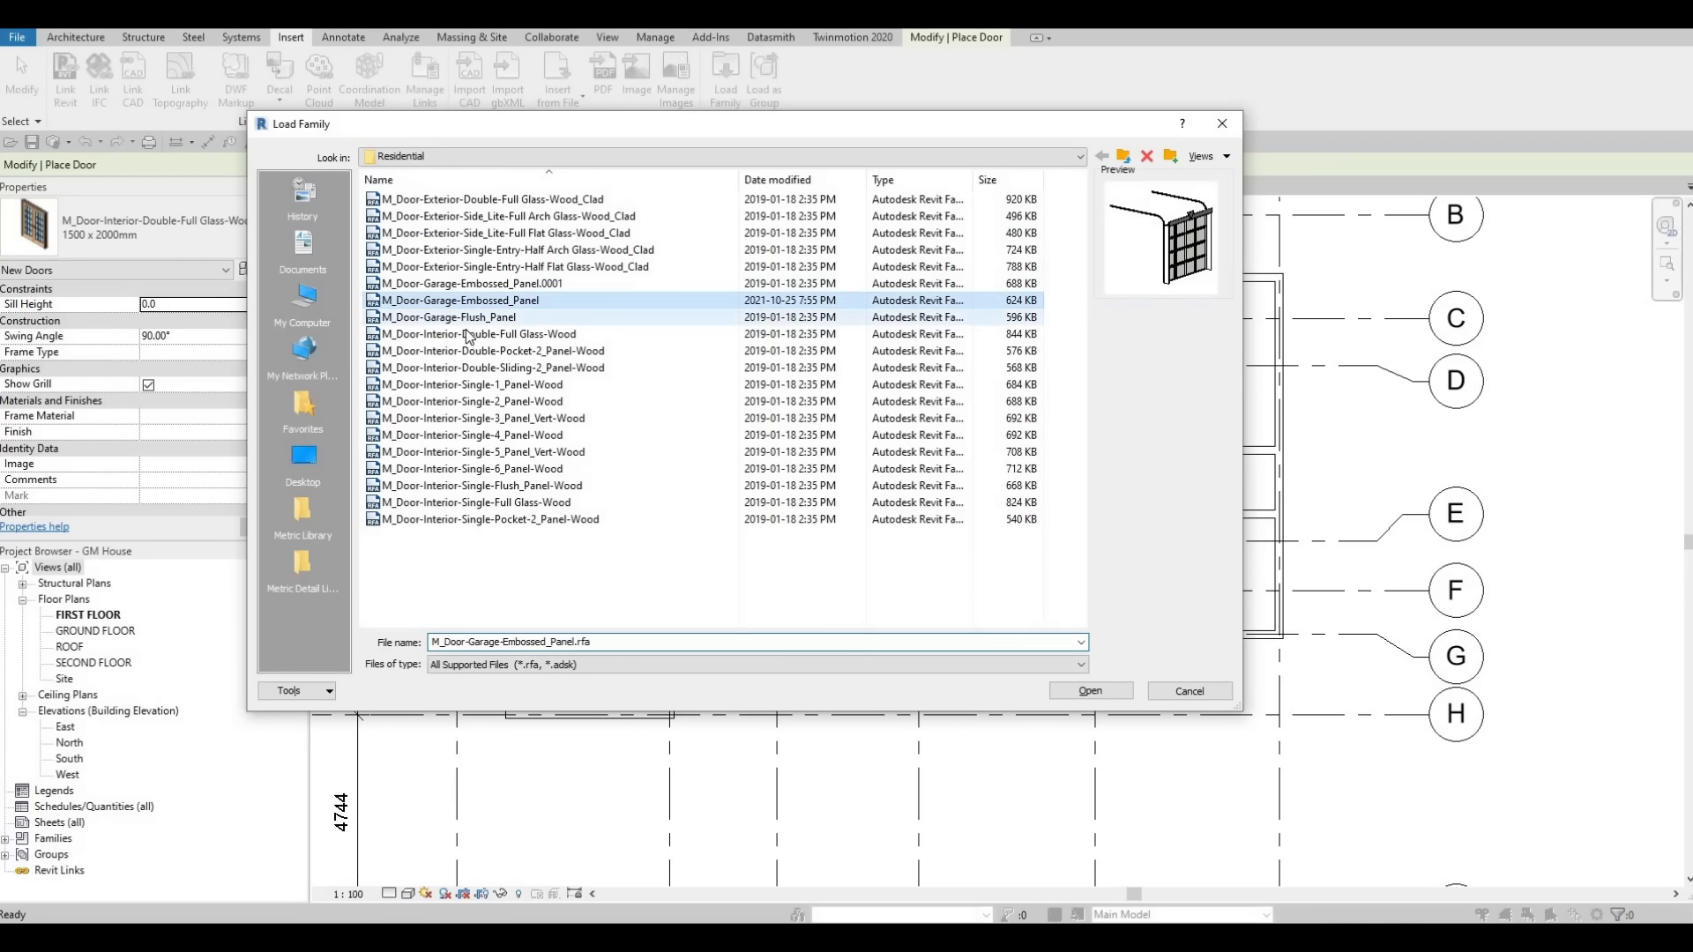
pyautogui.click(466, 331)
pyautogui.click(434, 386)
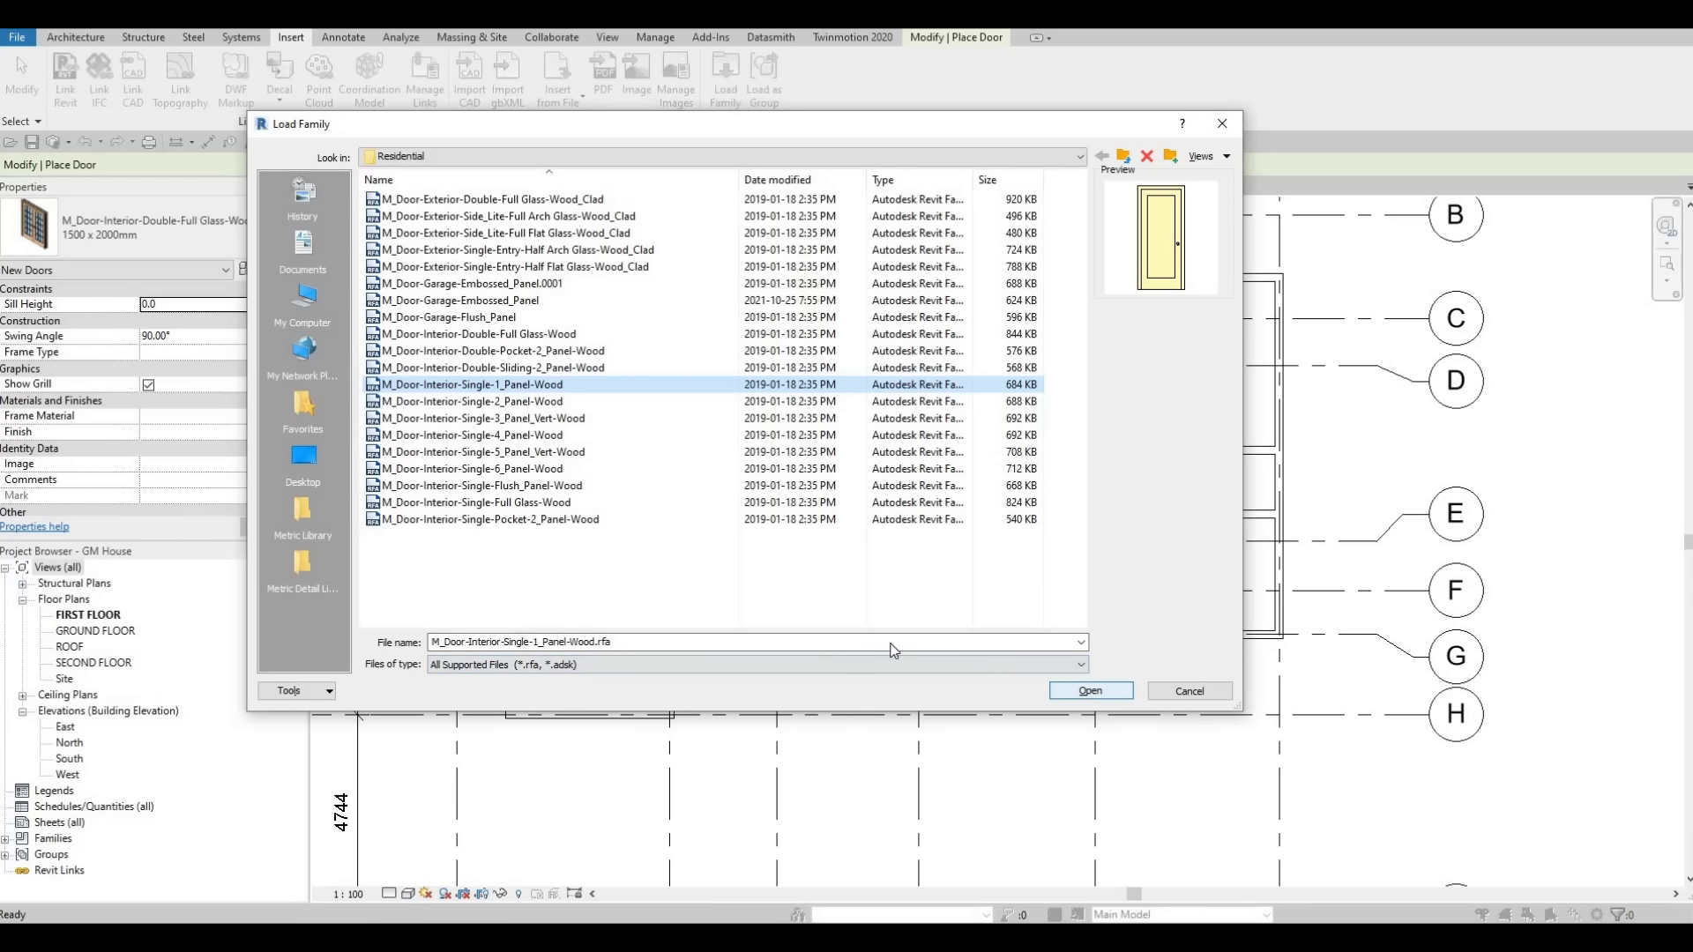
pyautogui.press('Return')
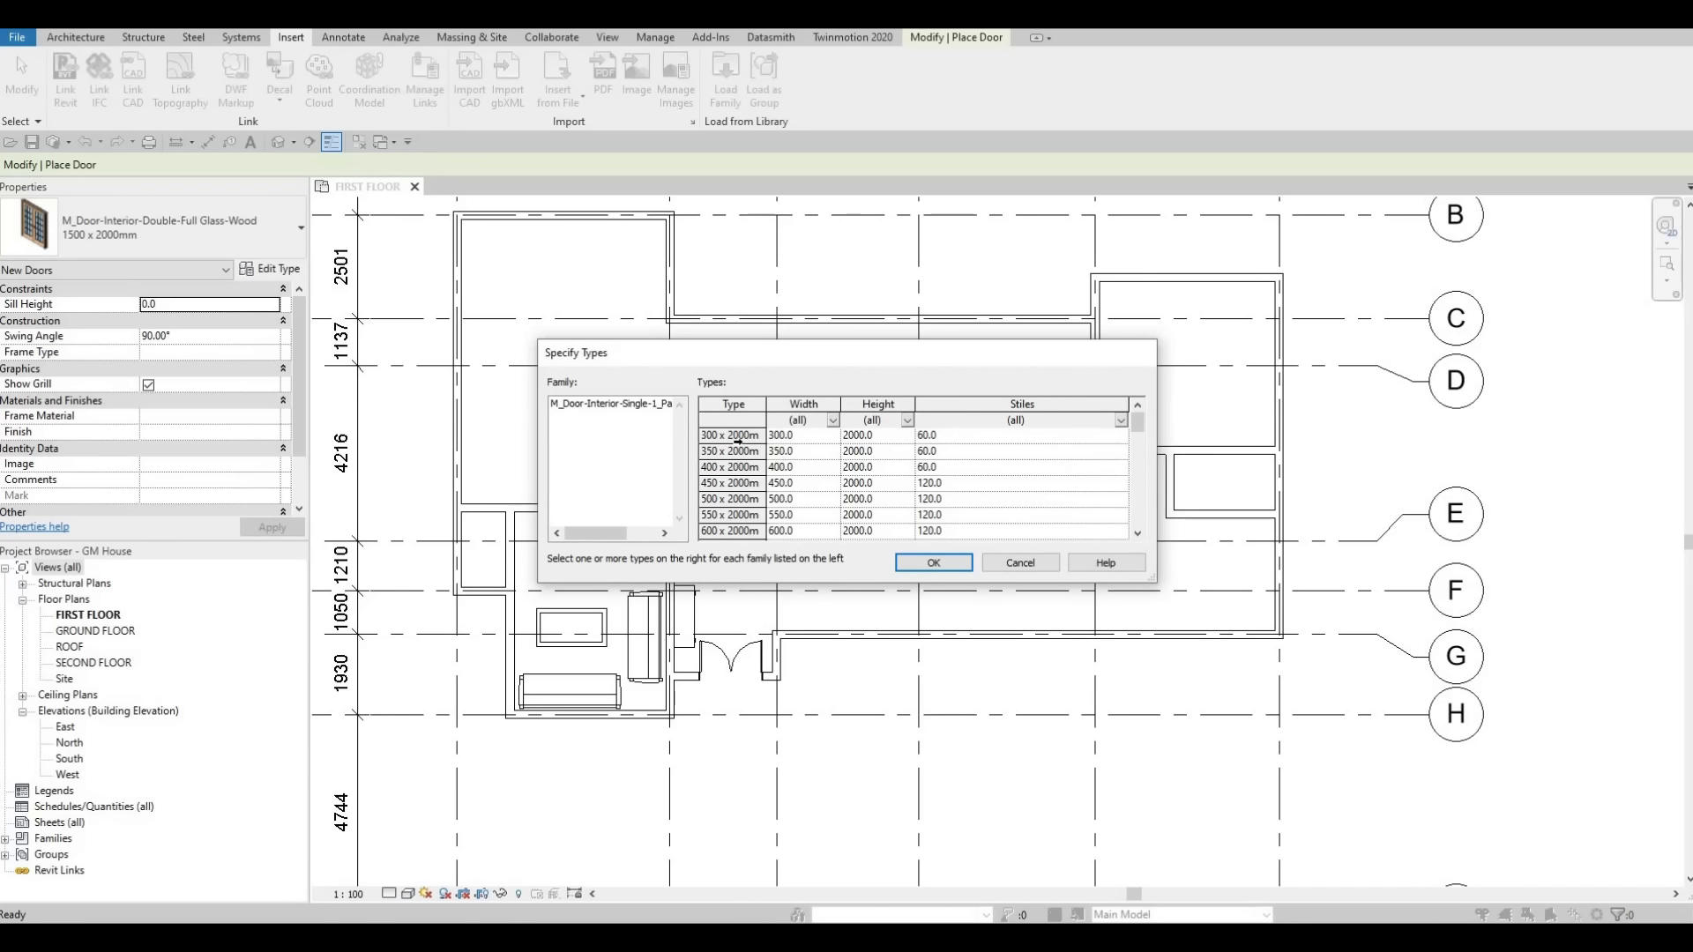
# Select all its types from 300 x 2000mm through 900 x 2400mm and confirm loading them.
pyautogui.click(735, 436)
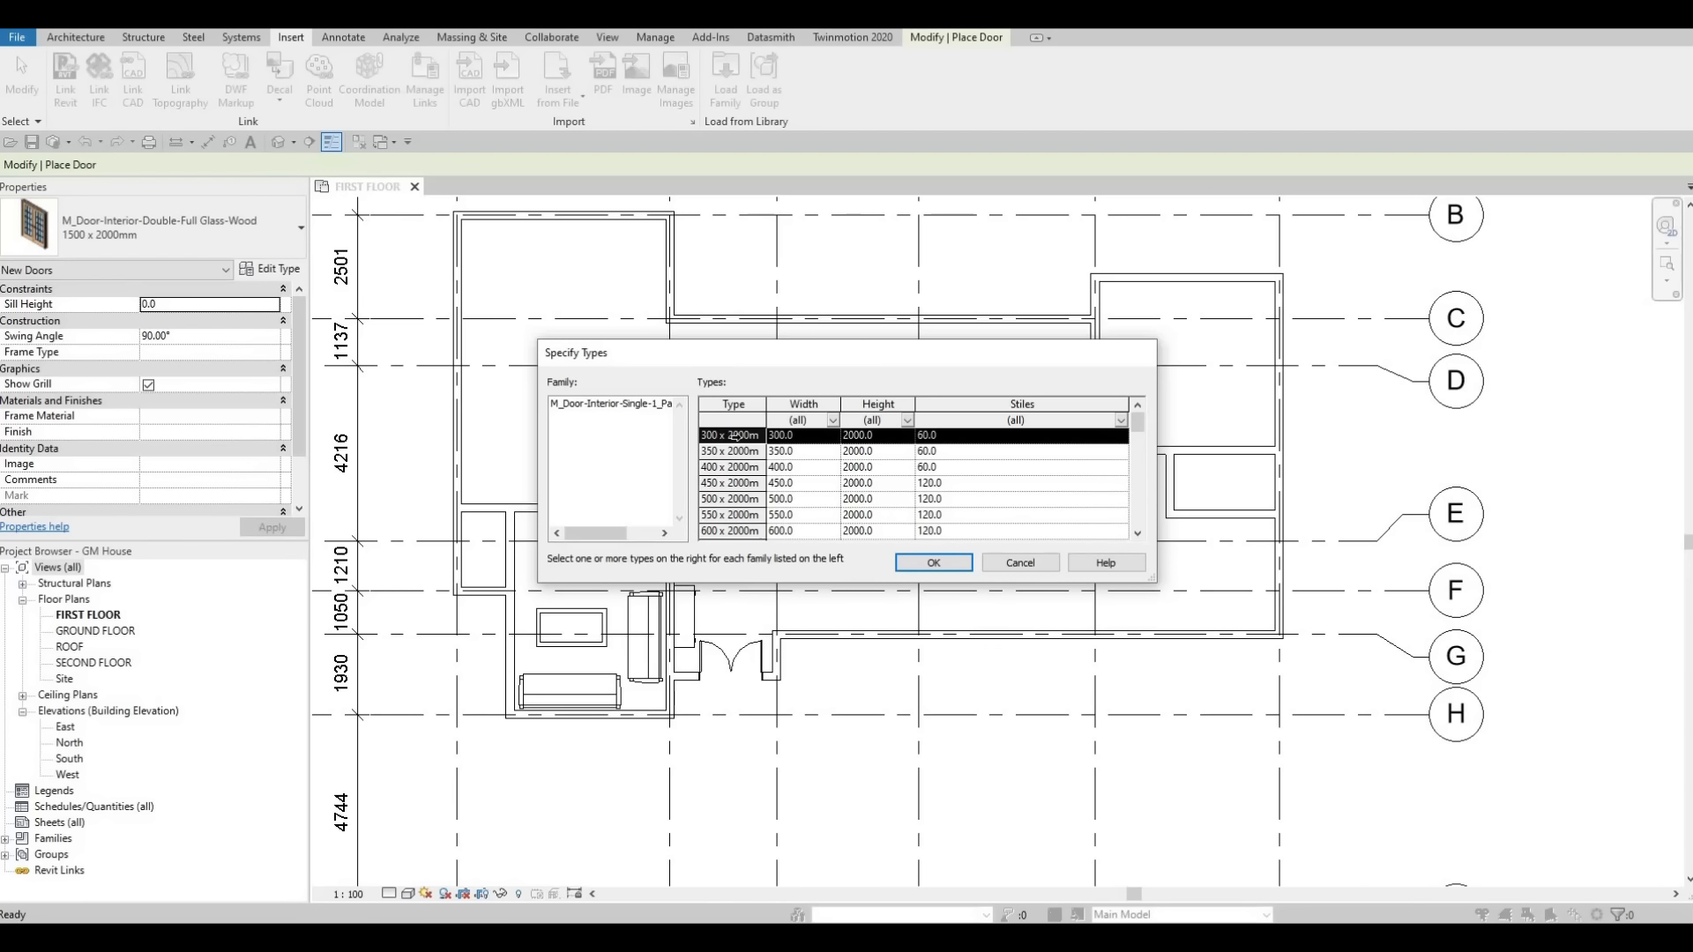
pyautogui.scroll(-5, 782, 484)
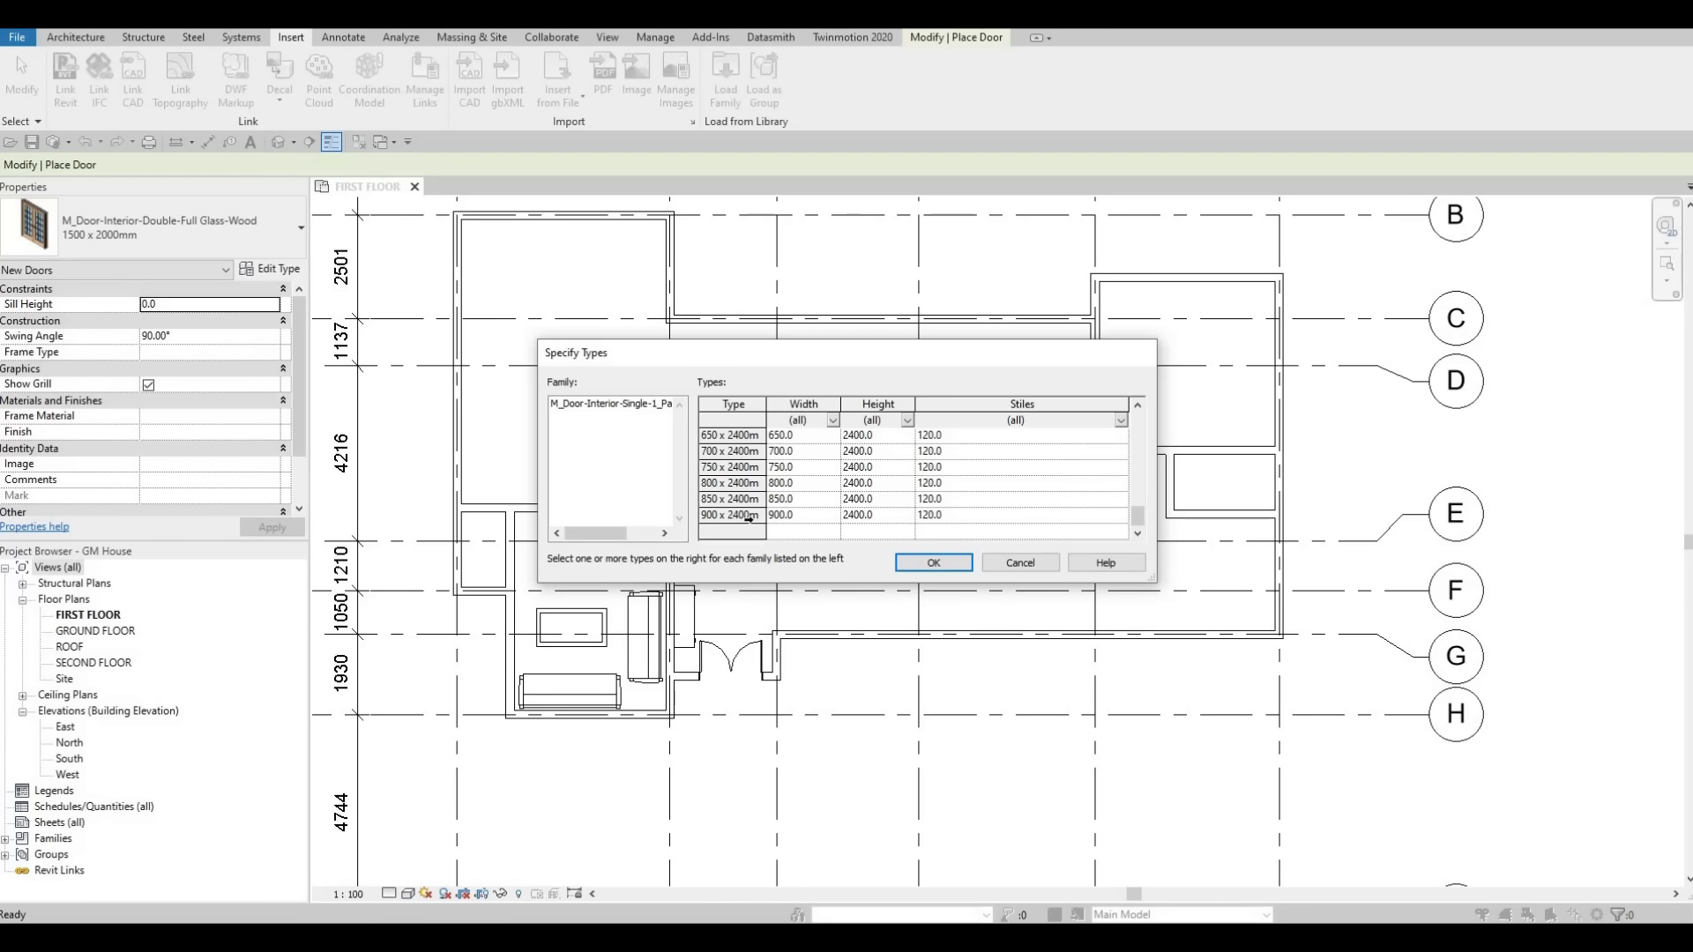
pyautogui.keyDown('shift'); pyautogui.click(736, 516); pyautogui.keyUp('shift')
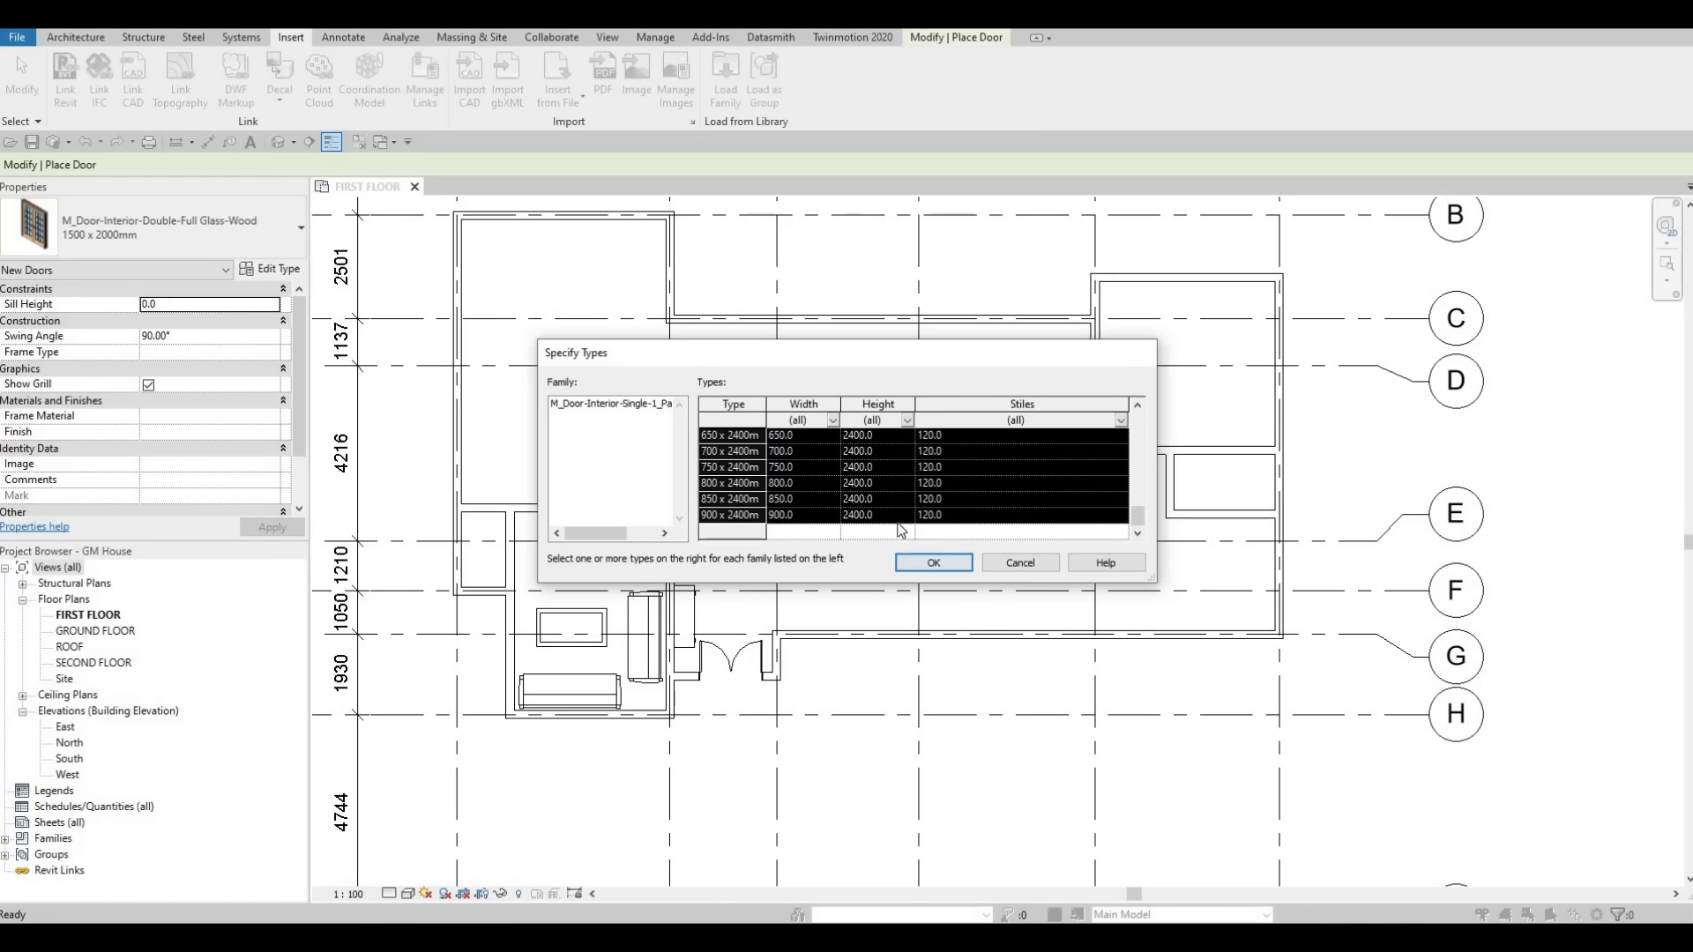
pyautogui.click(934, 563)
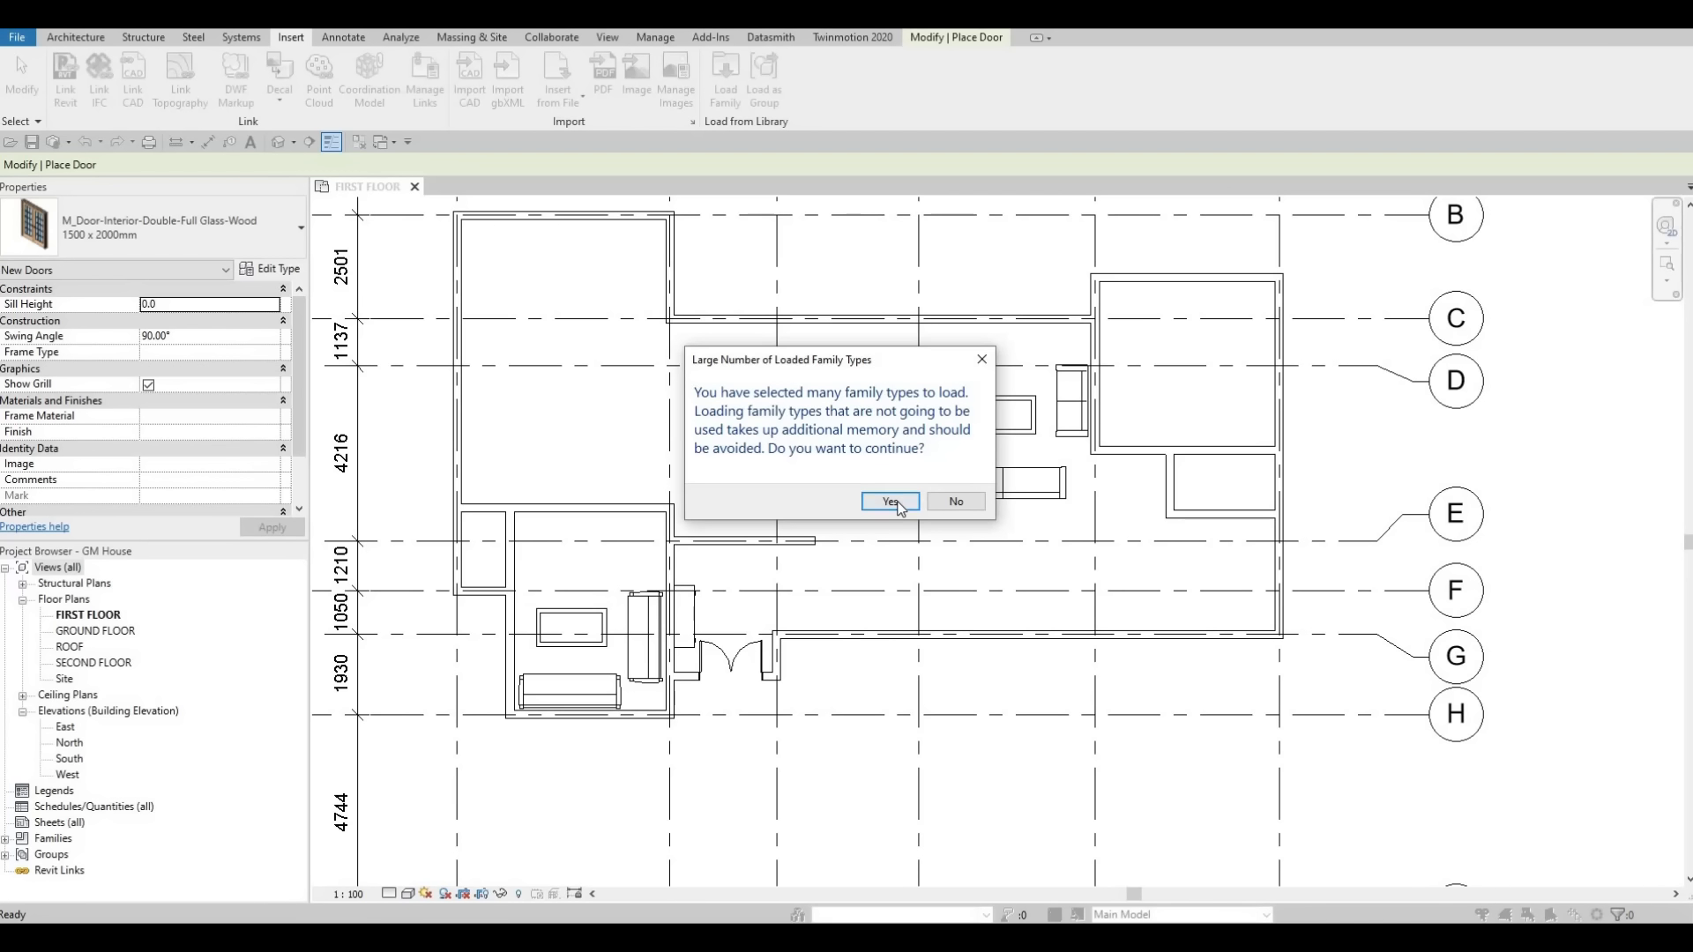
pyautogui.press('Return')
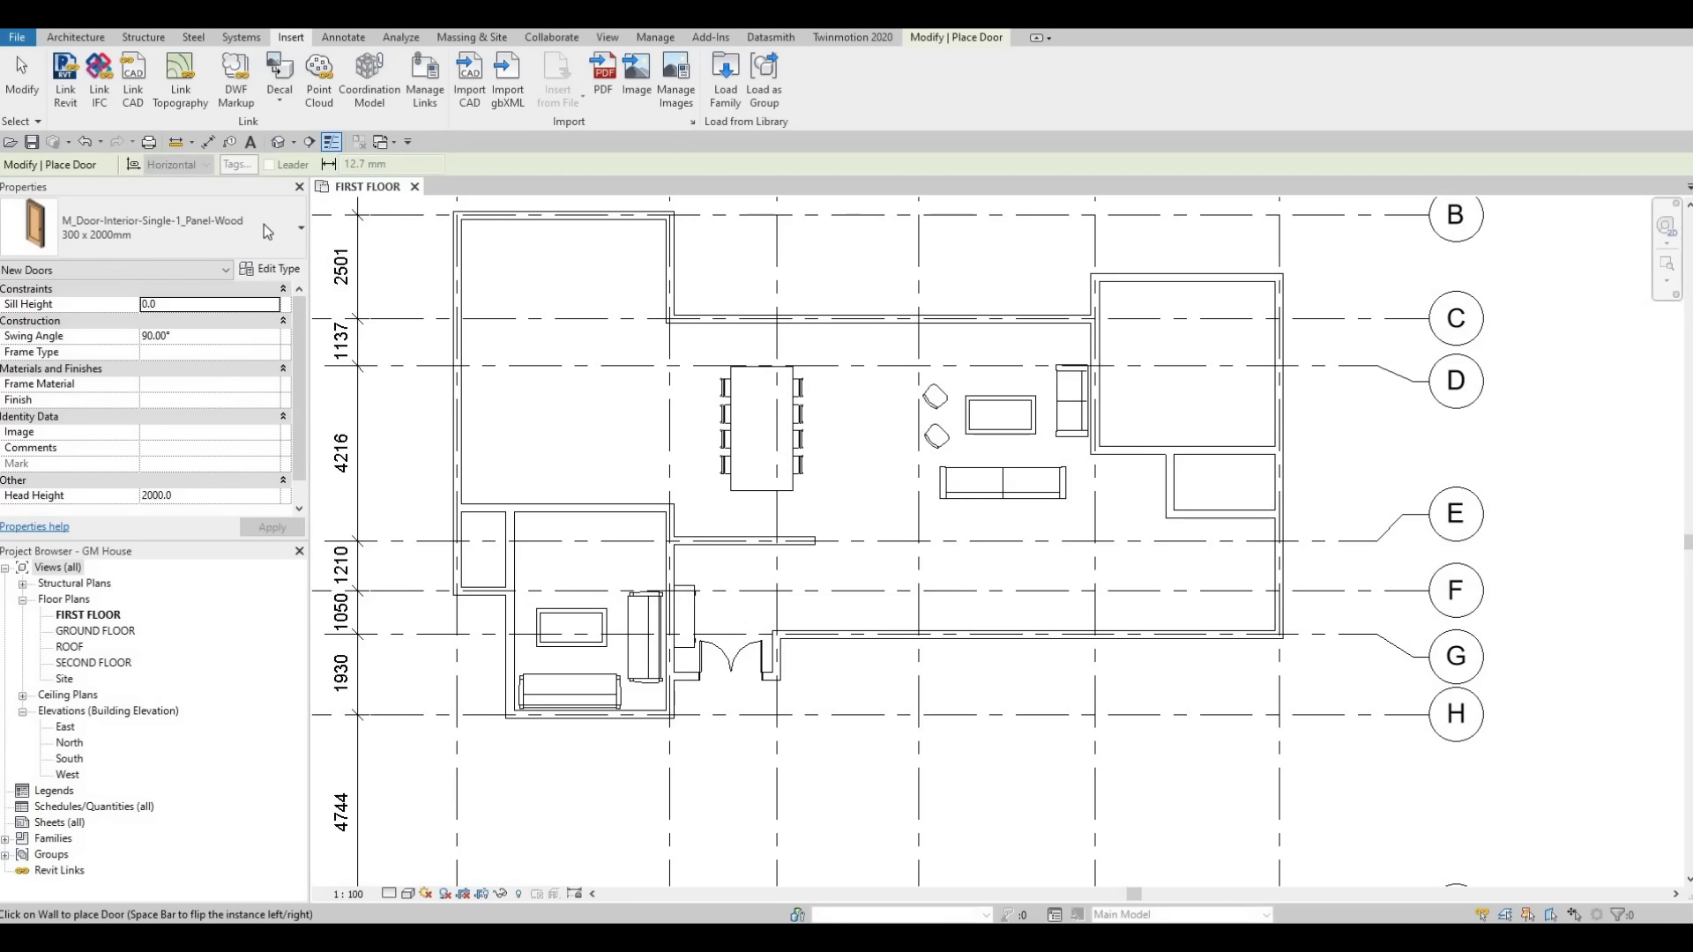
# Restart the Door tool and choose the M_Door-Interior-Single-1_Panel-Wood 750 x 2000mm type.
pyautogui.press('Escape')
pyautogui.press('Escape')
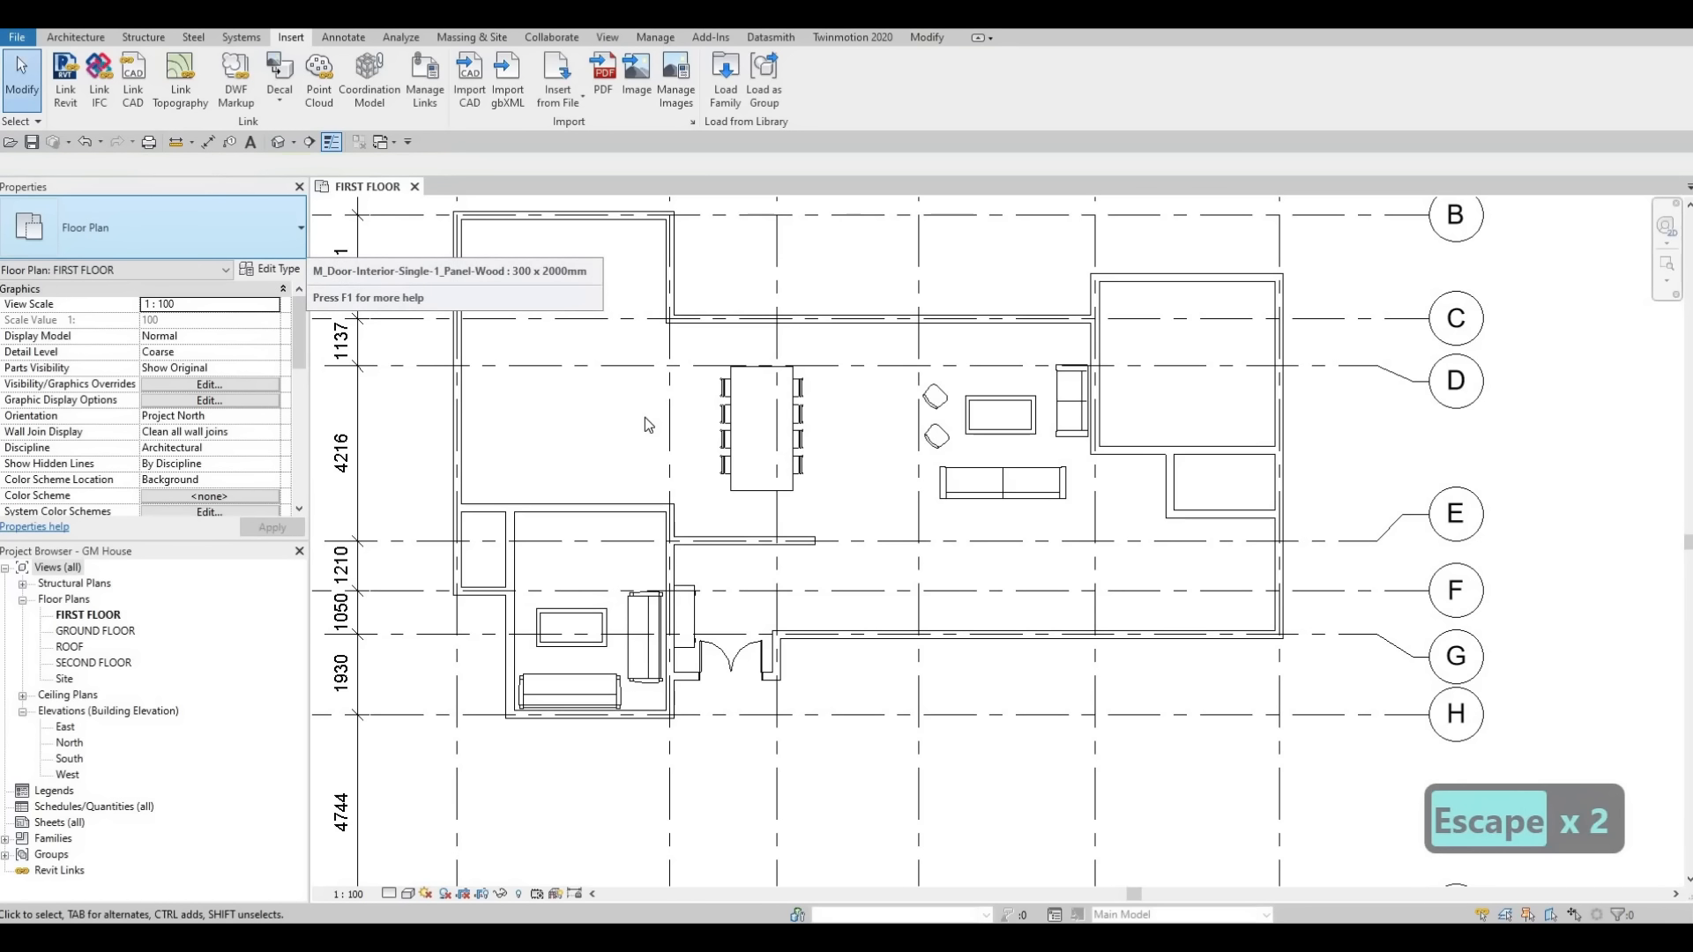
pyautogui.press('d')
pyautogui.press('r')
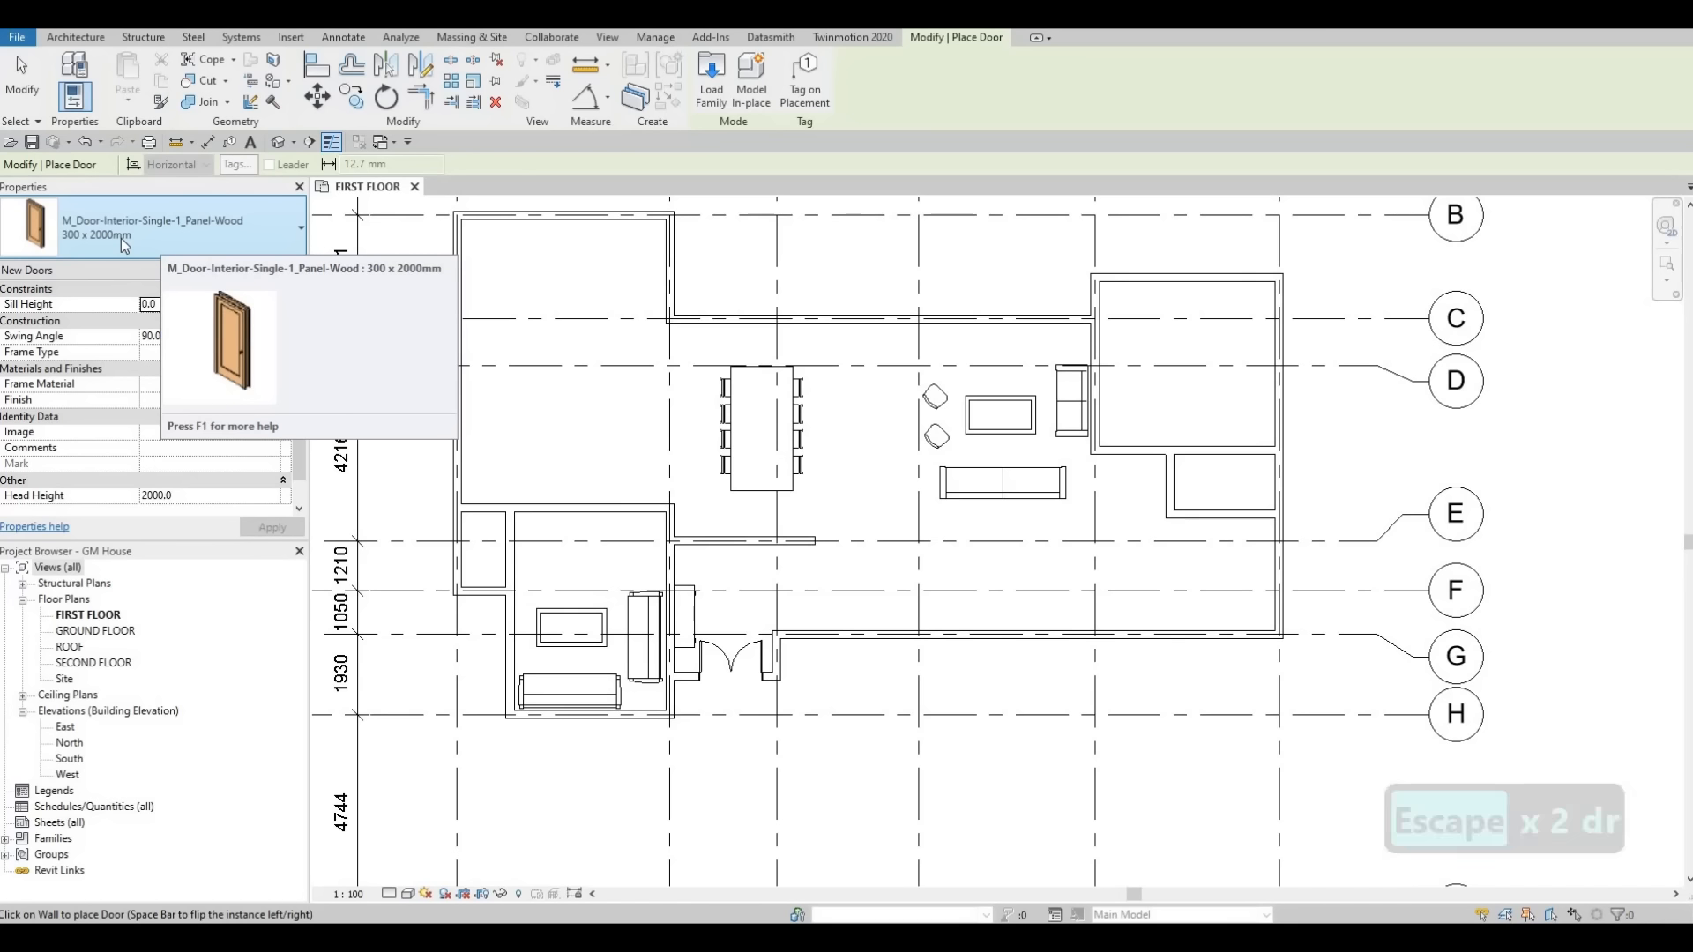
pyautogui.click(108, 239)
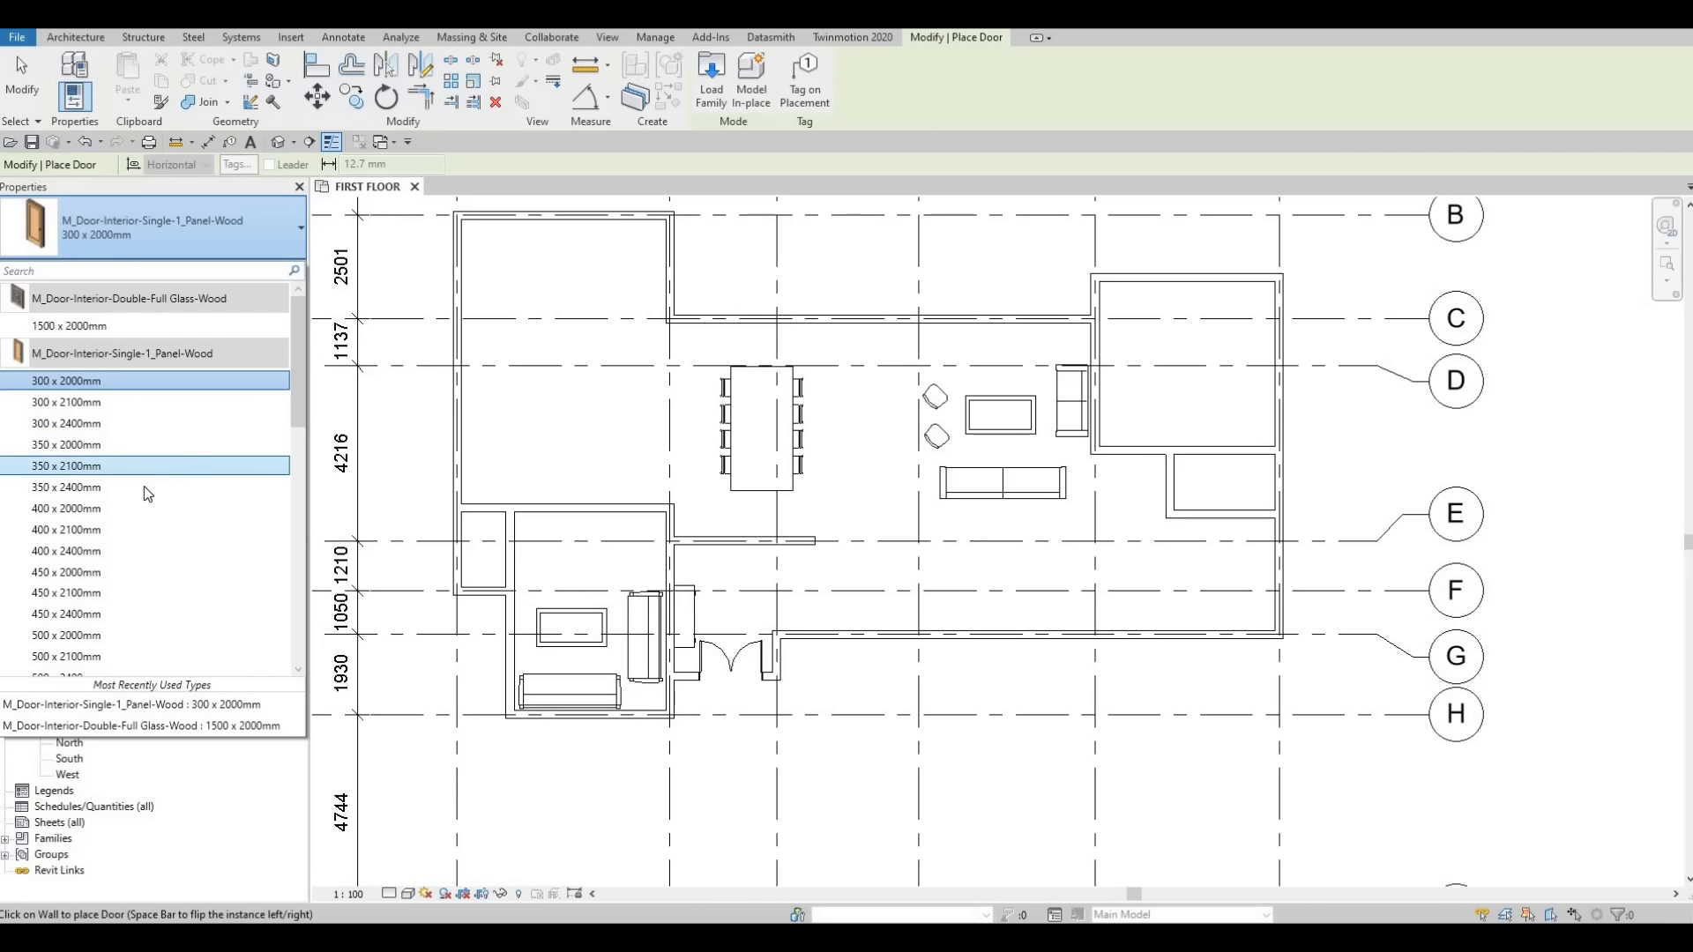
pyautogui.scroll(-1, 141, 521)
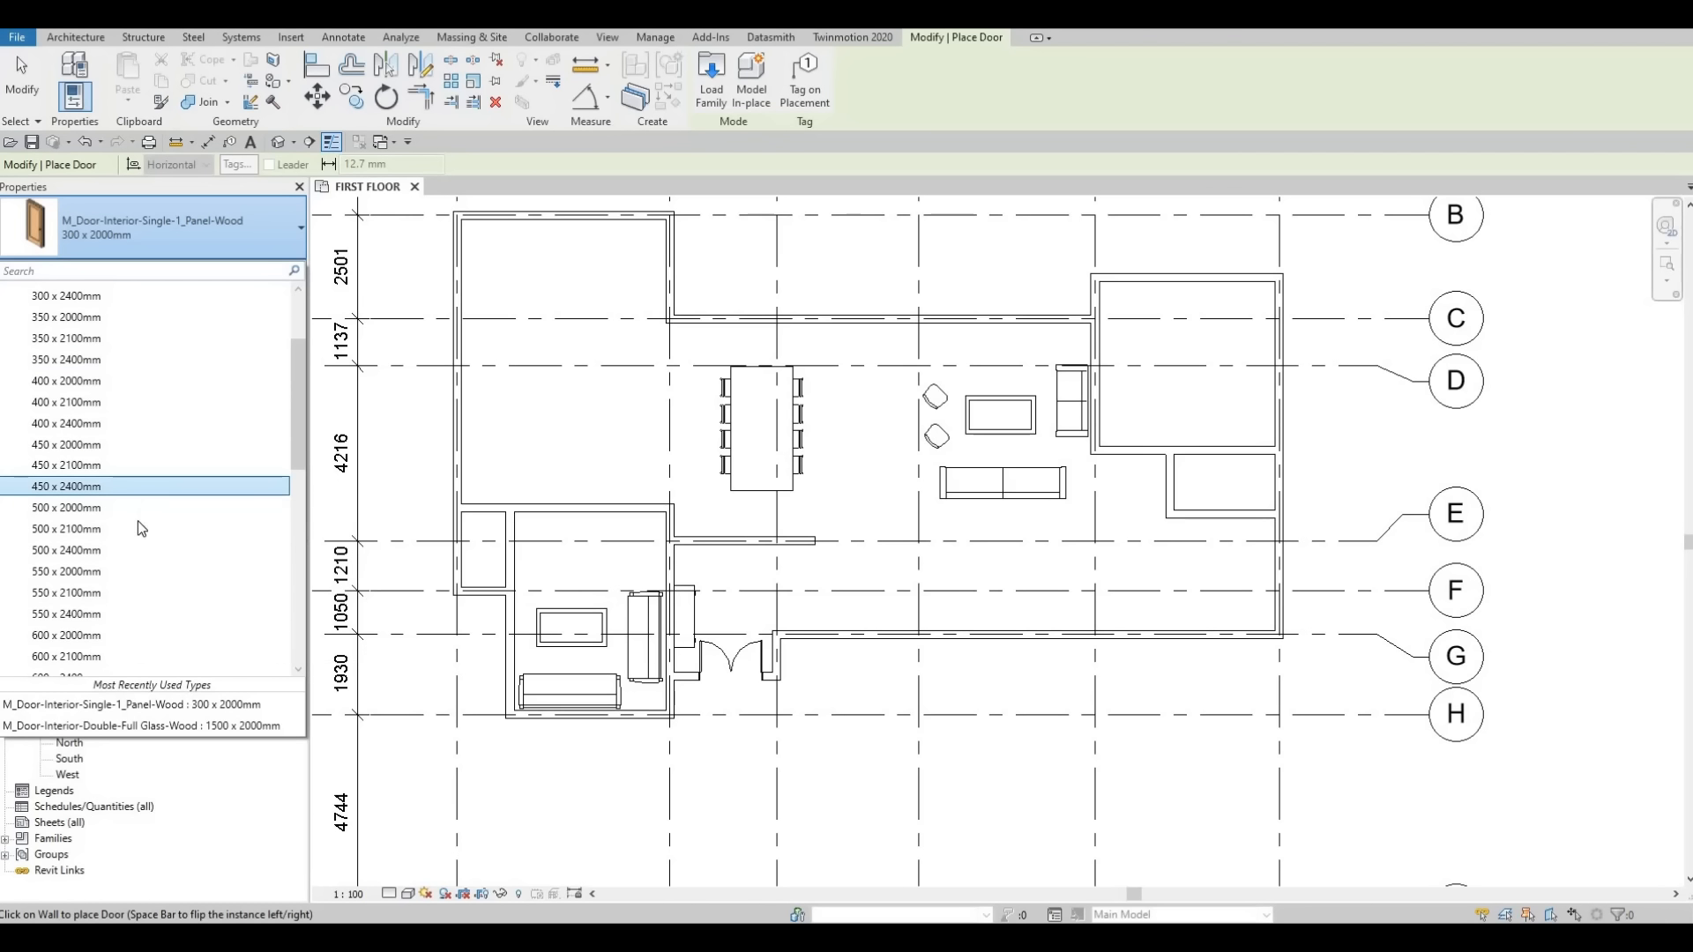
pyautogui.scroll(-6, 136, 521)
pyautogui.scroll(-1, 93, 555)
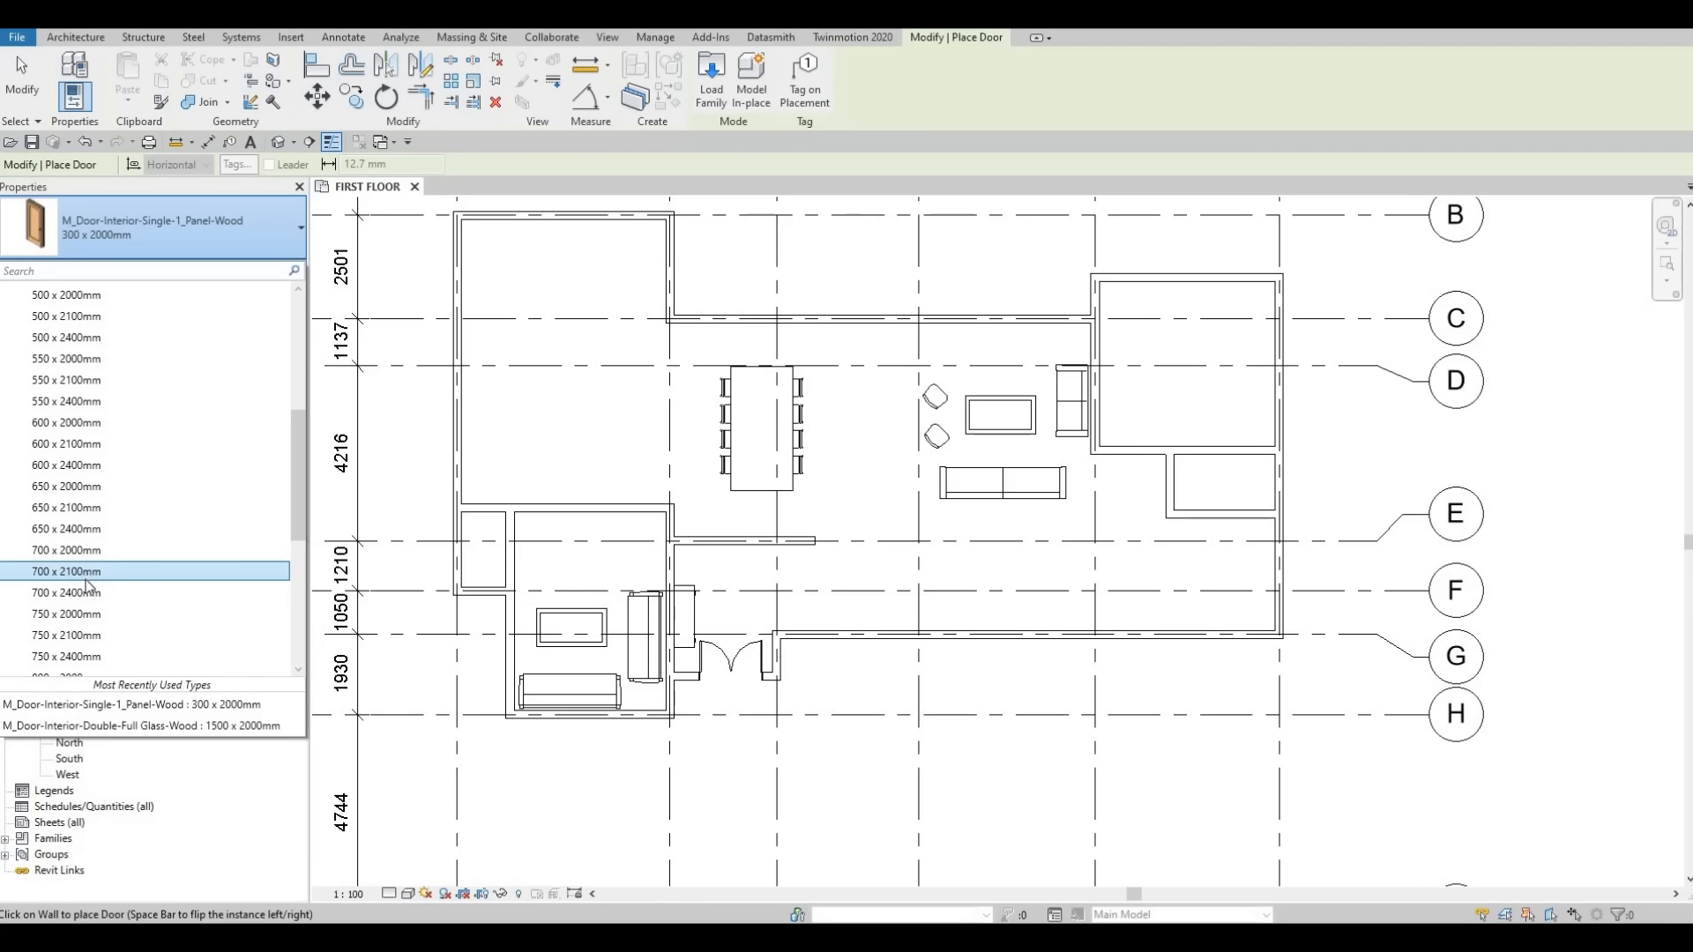
pyautogui.scroll(-1, 80, 597)
pyautogui.click(80, 578)
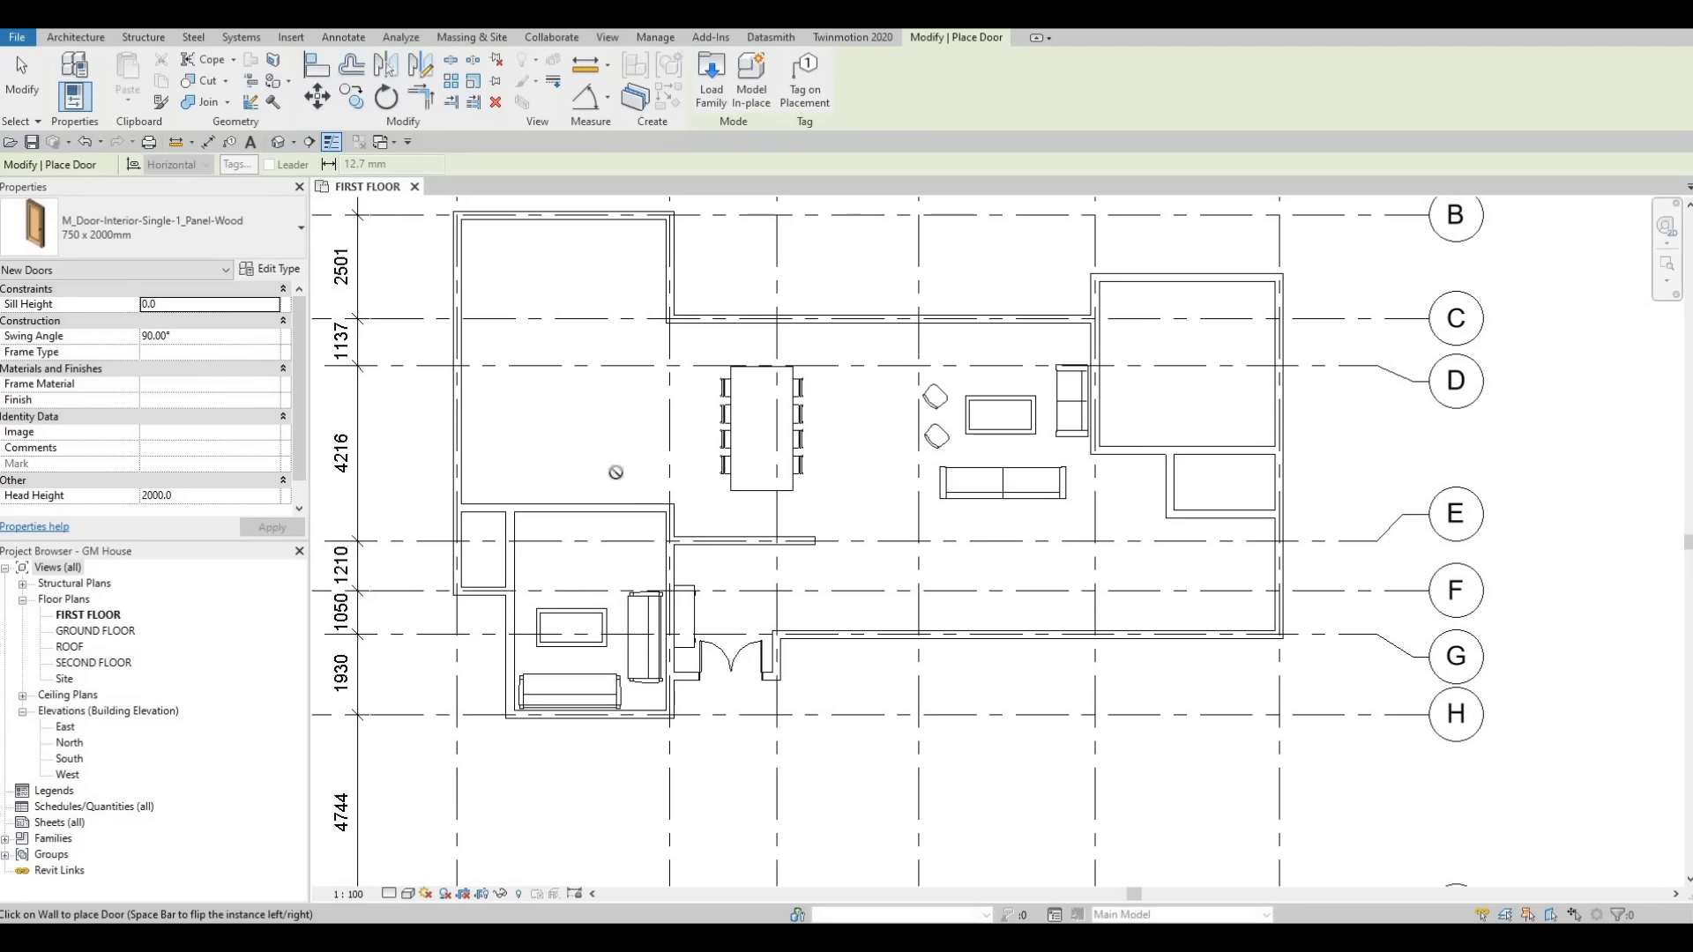
pyautogui.scroll(5, 663, 569)
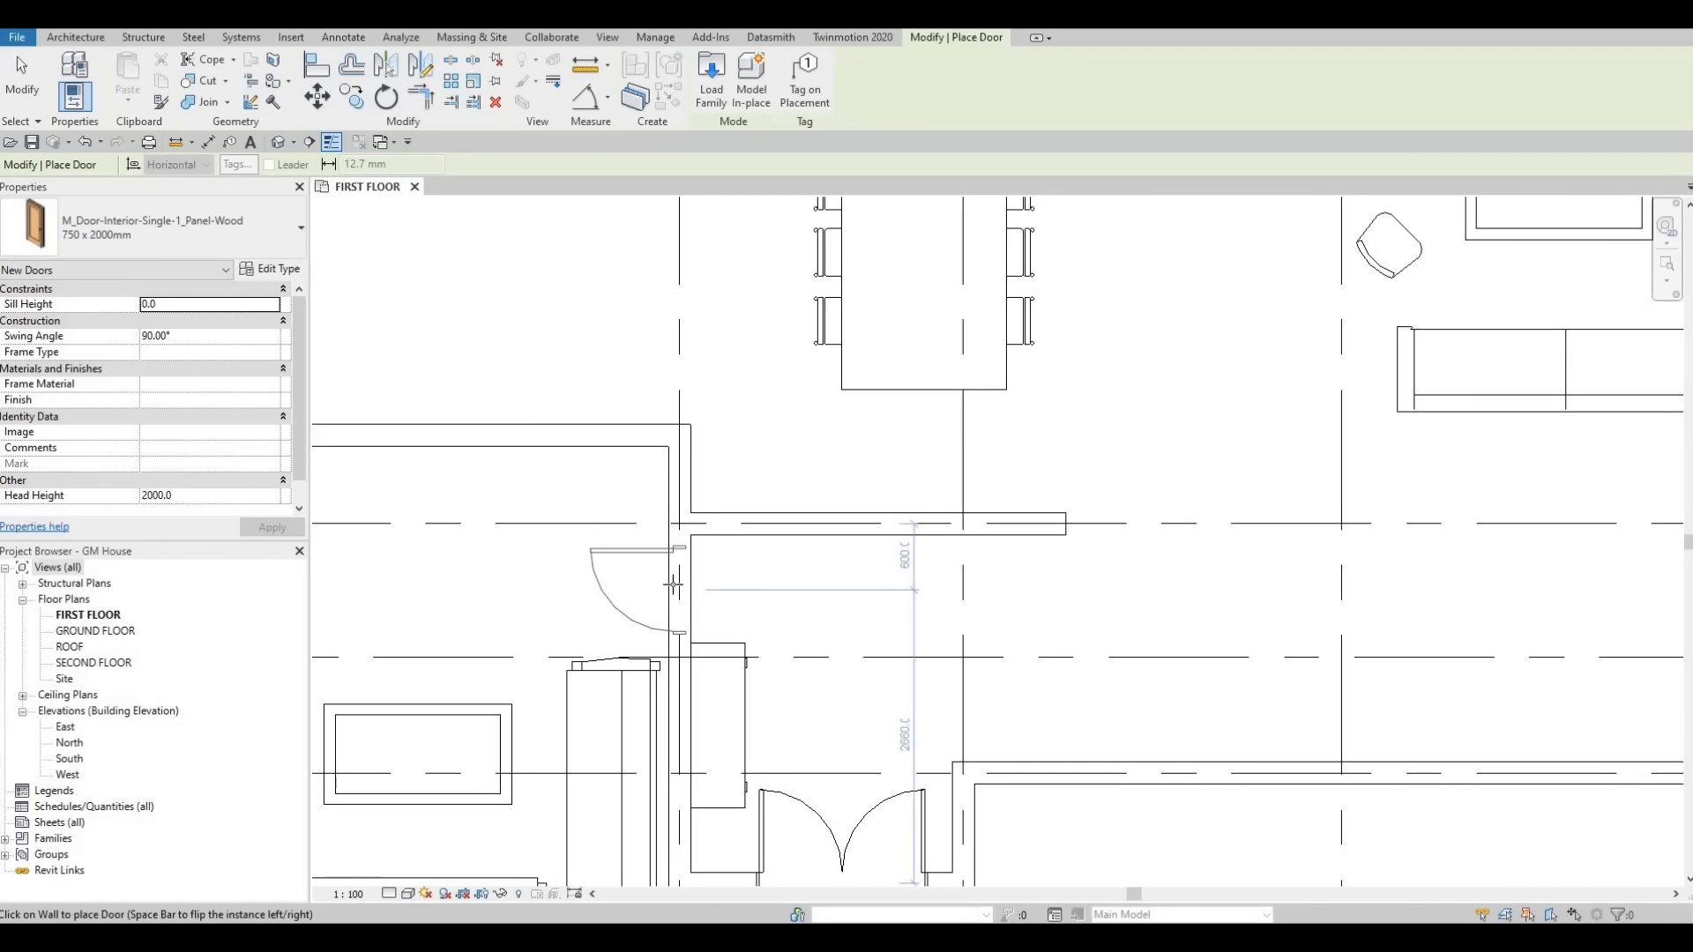
pyautogui.scroll(-5, 676, 586)
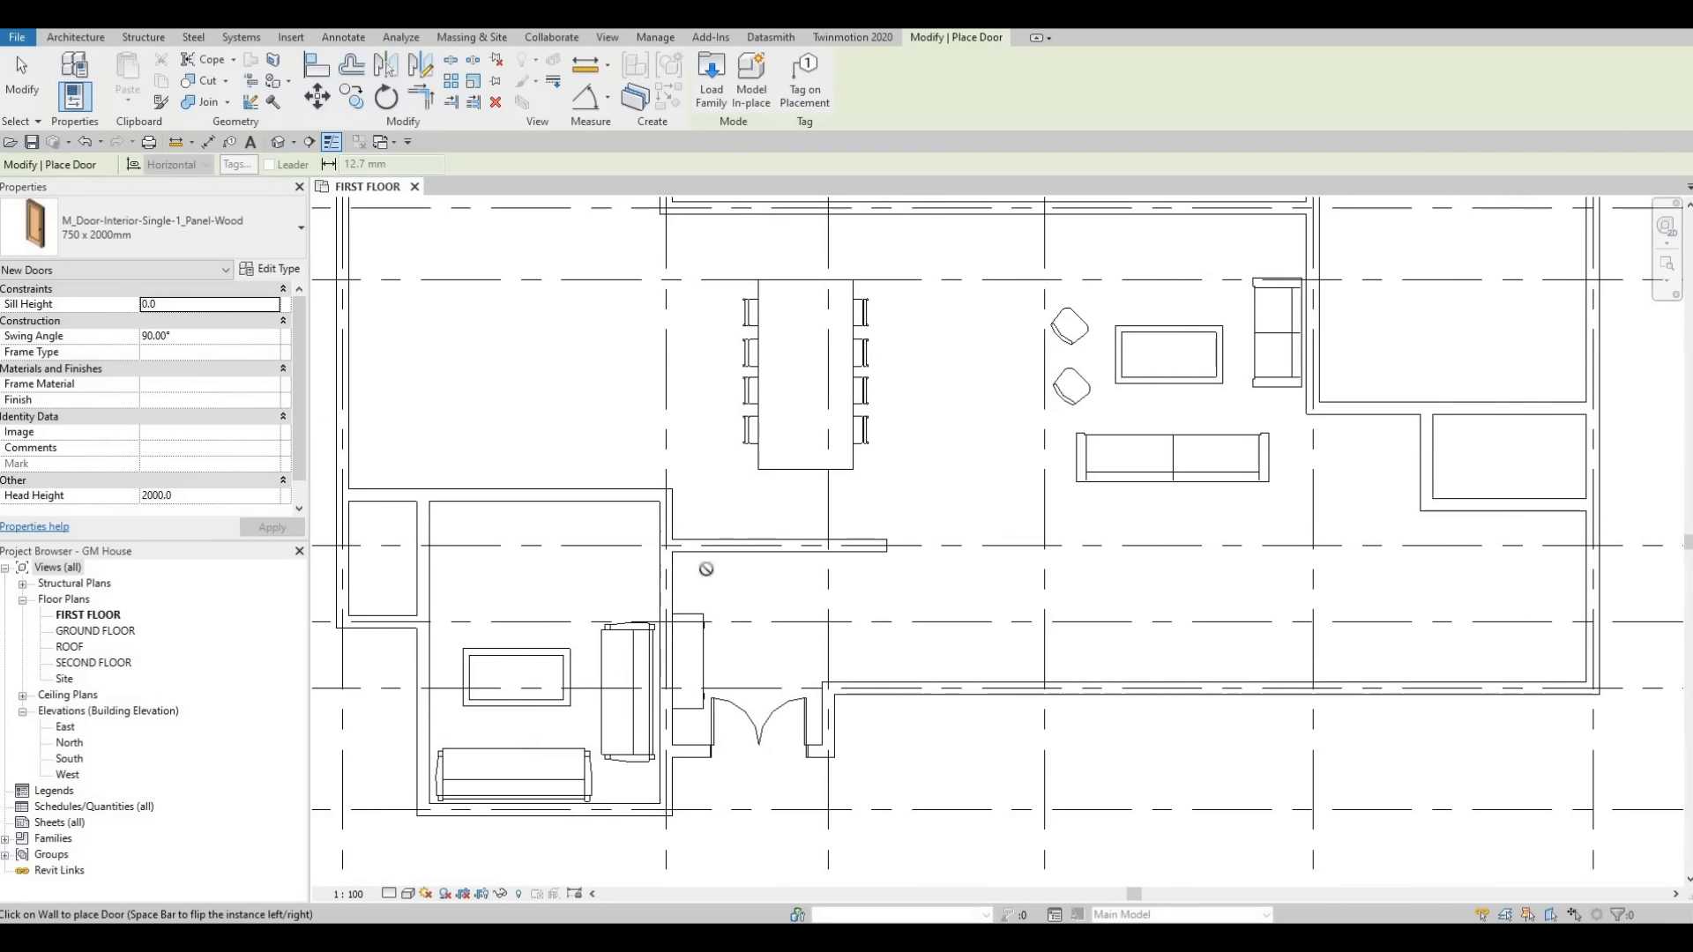
pyautogui.moveTo(707, 569); pyautogui.dragTo(772, 494, button='middle')
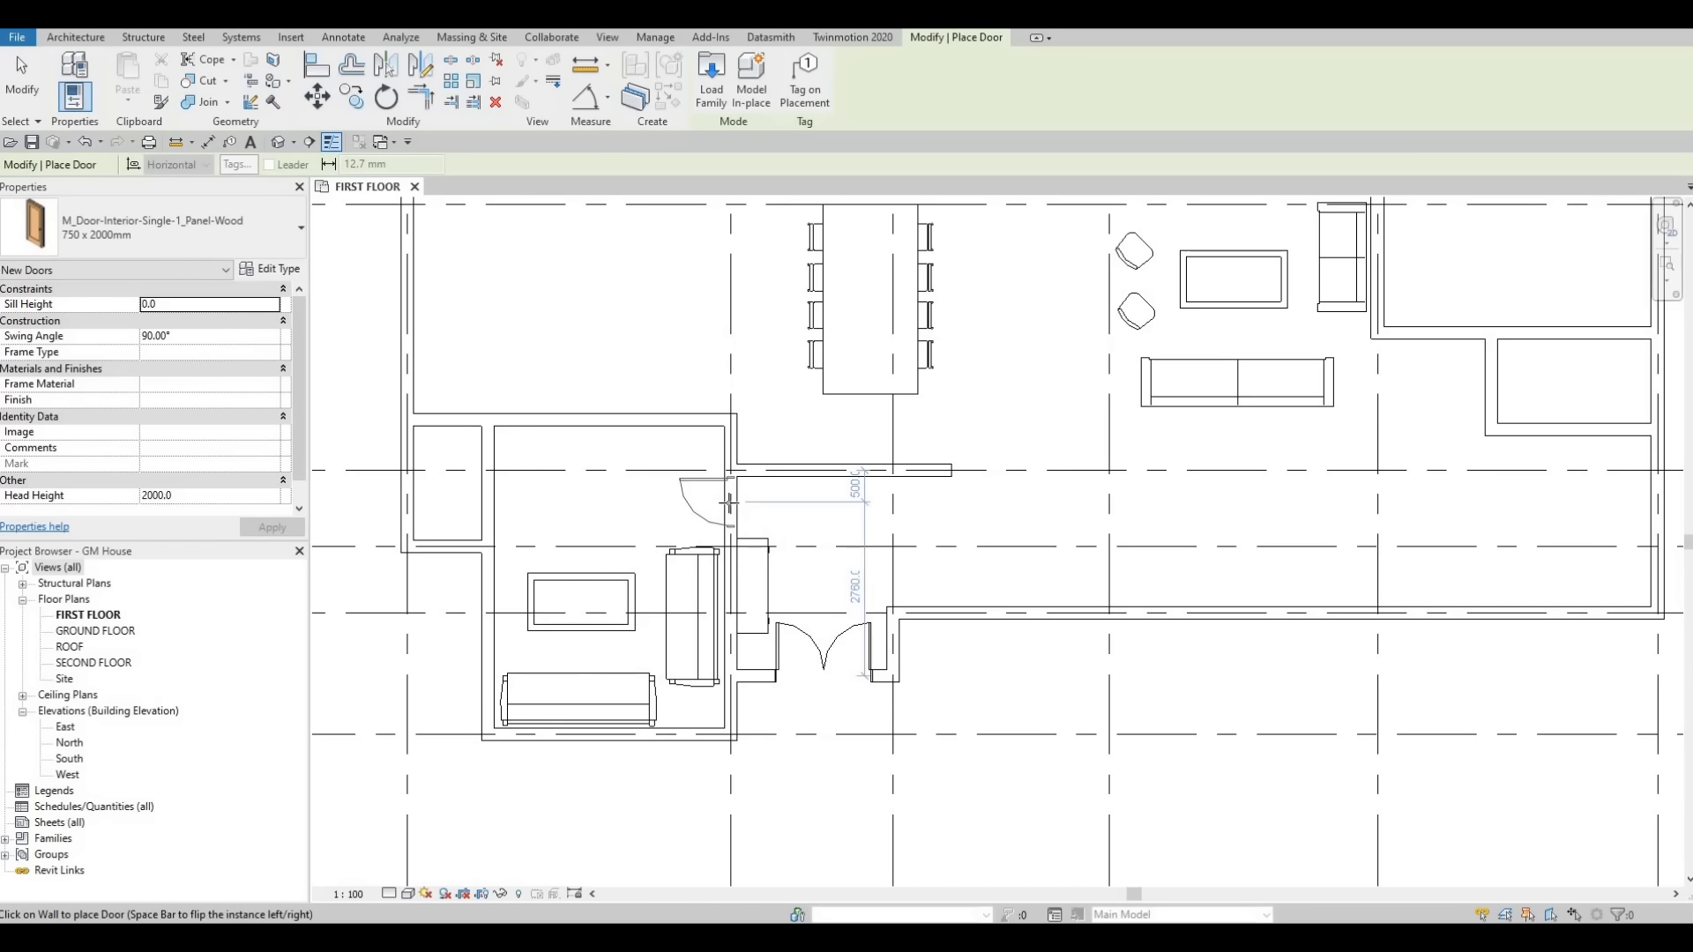
pyautogui.moveTo(1496, 458); pyautogui.dragTo(1351, 523, button='middle')
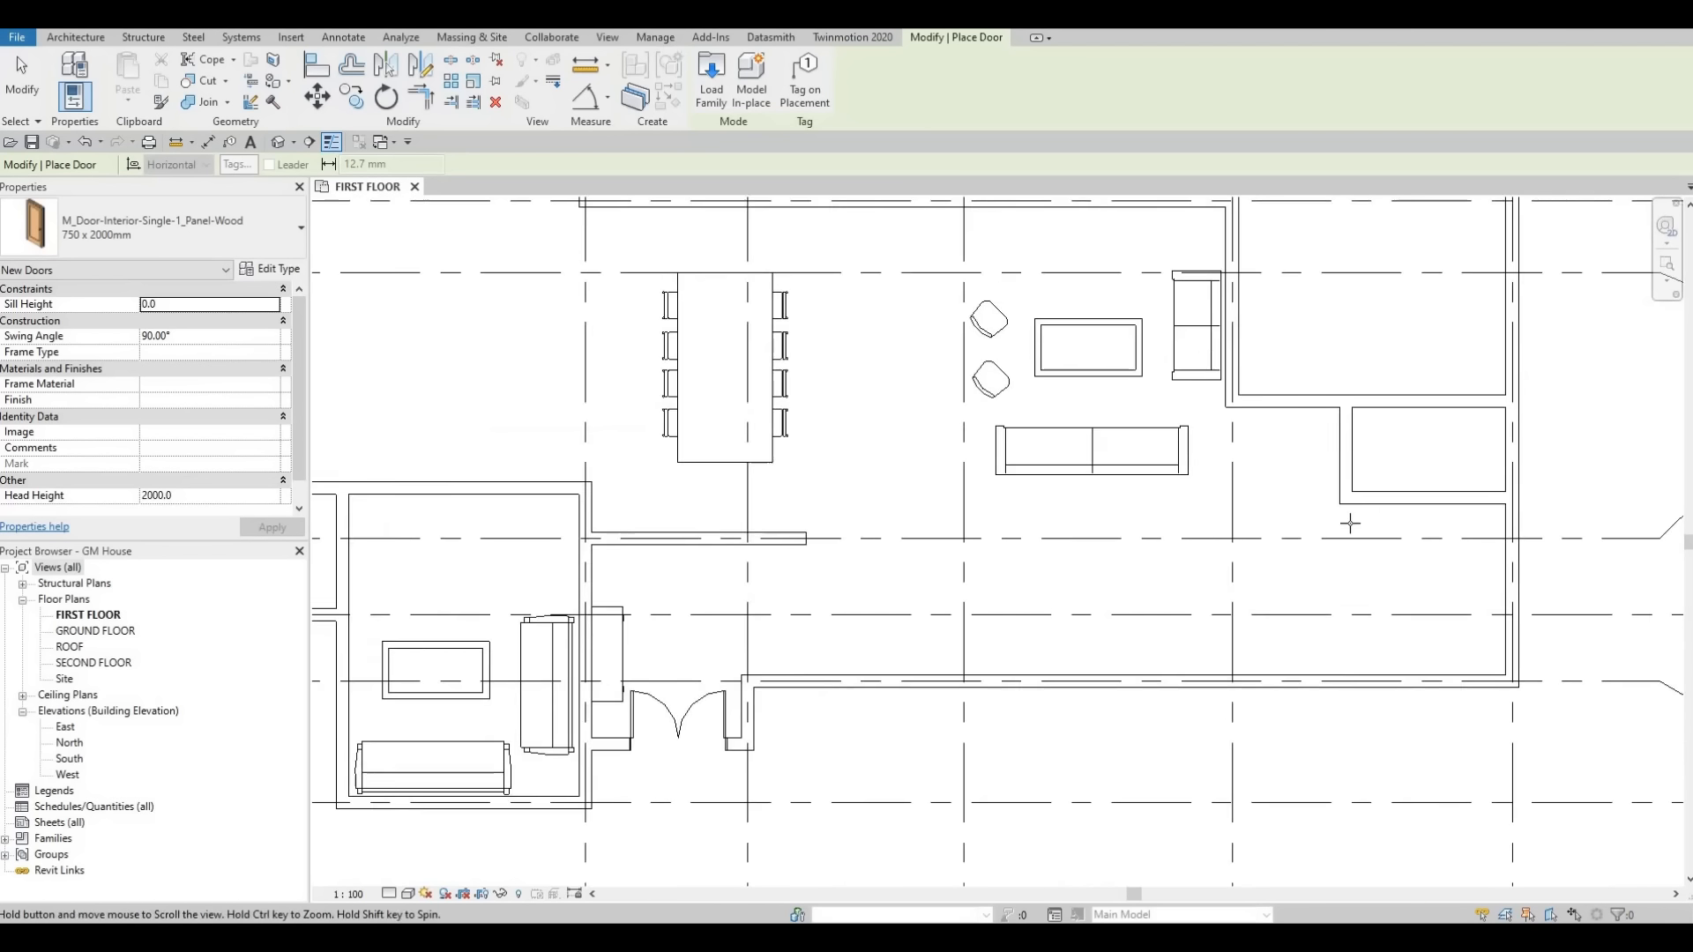
# Place a flipped 750 x 2000mm door in the short wall below gridline D beside the right-hand room.
pyautogui.scroll(-2, 1027, 551)
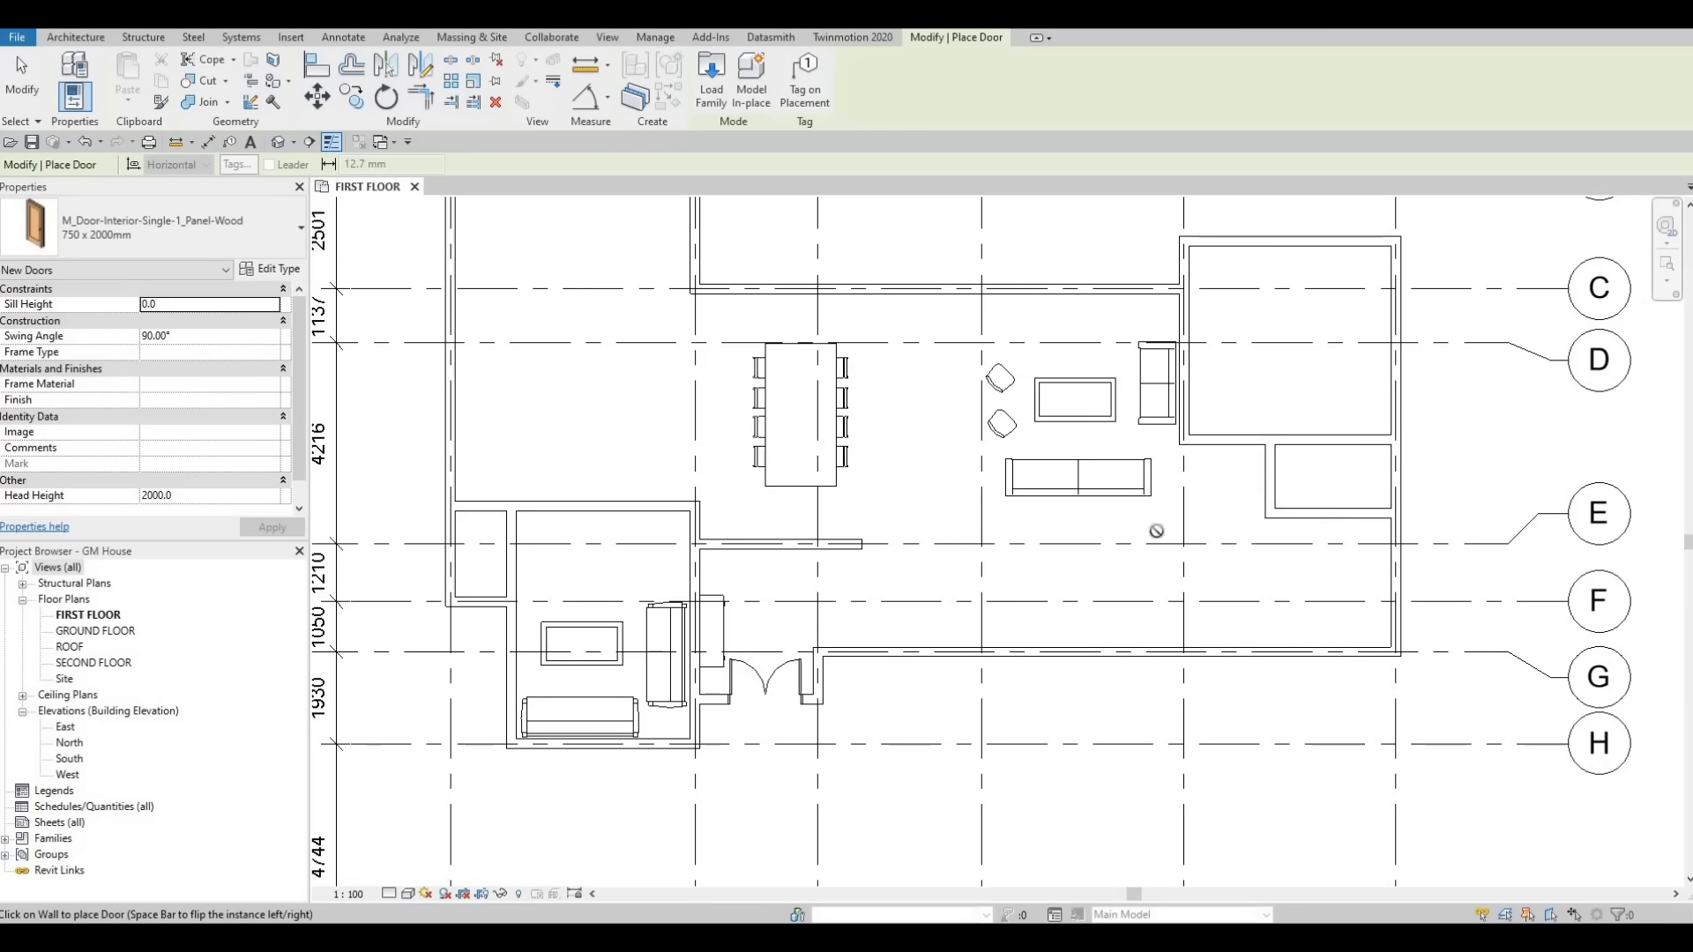
pyautogui.scroll(1, 1220, 436)
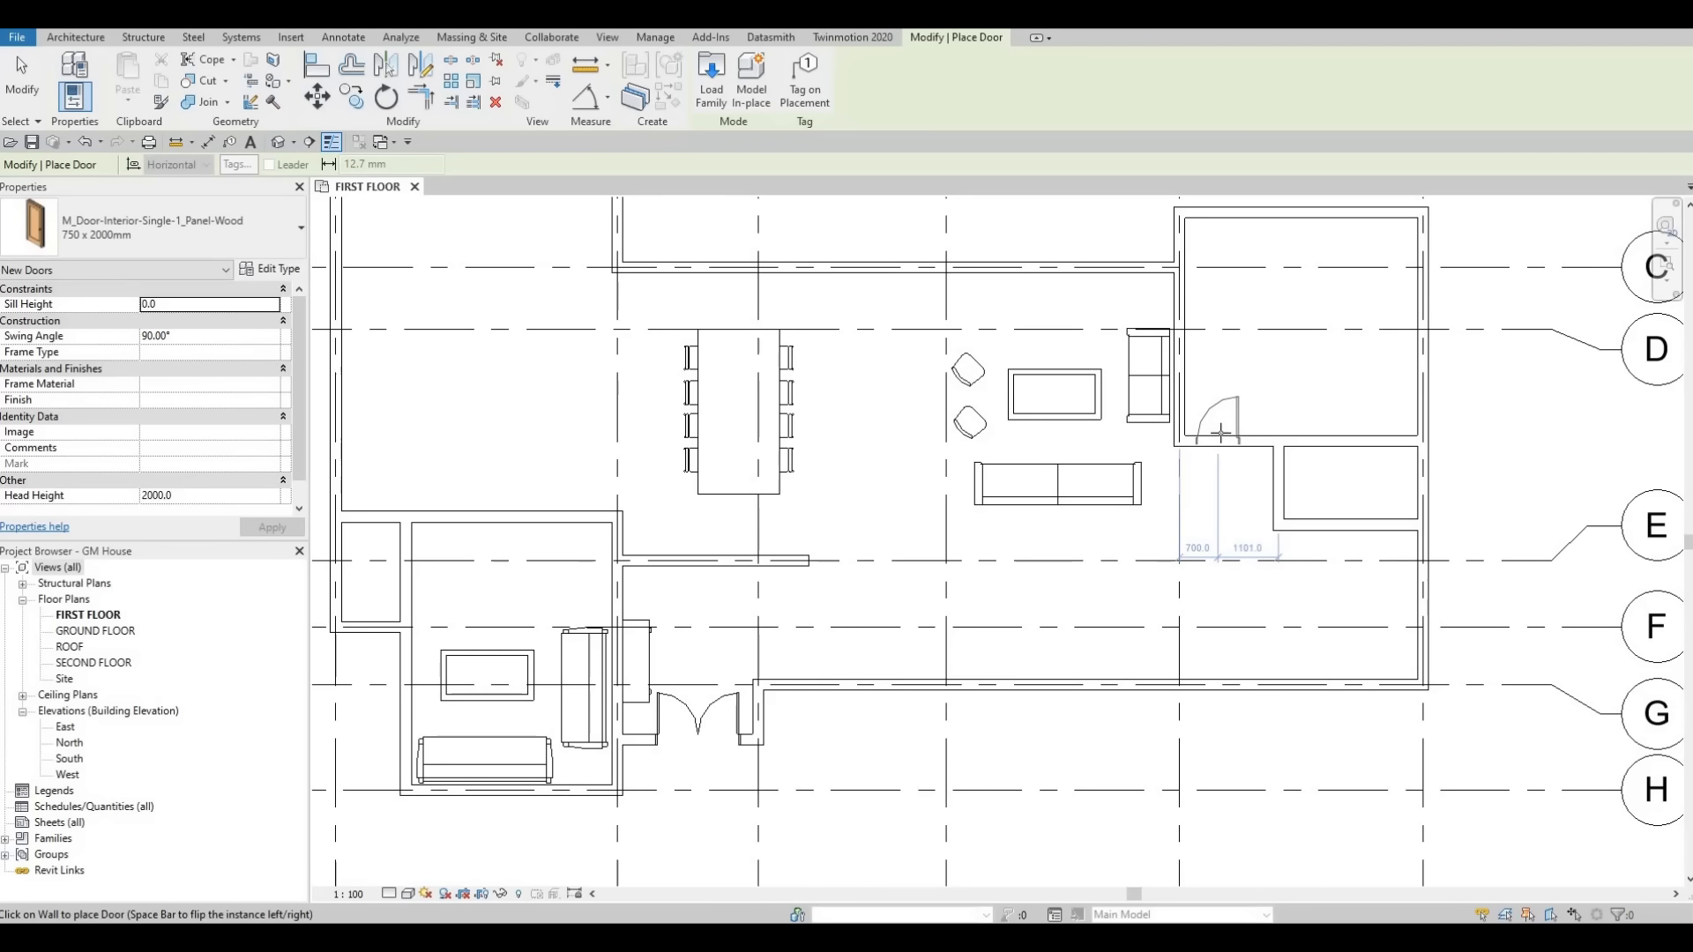
pyautogui.press('space')
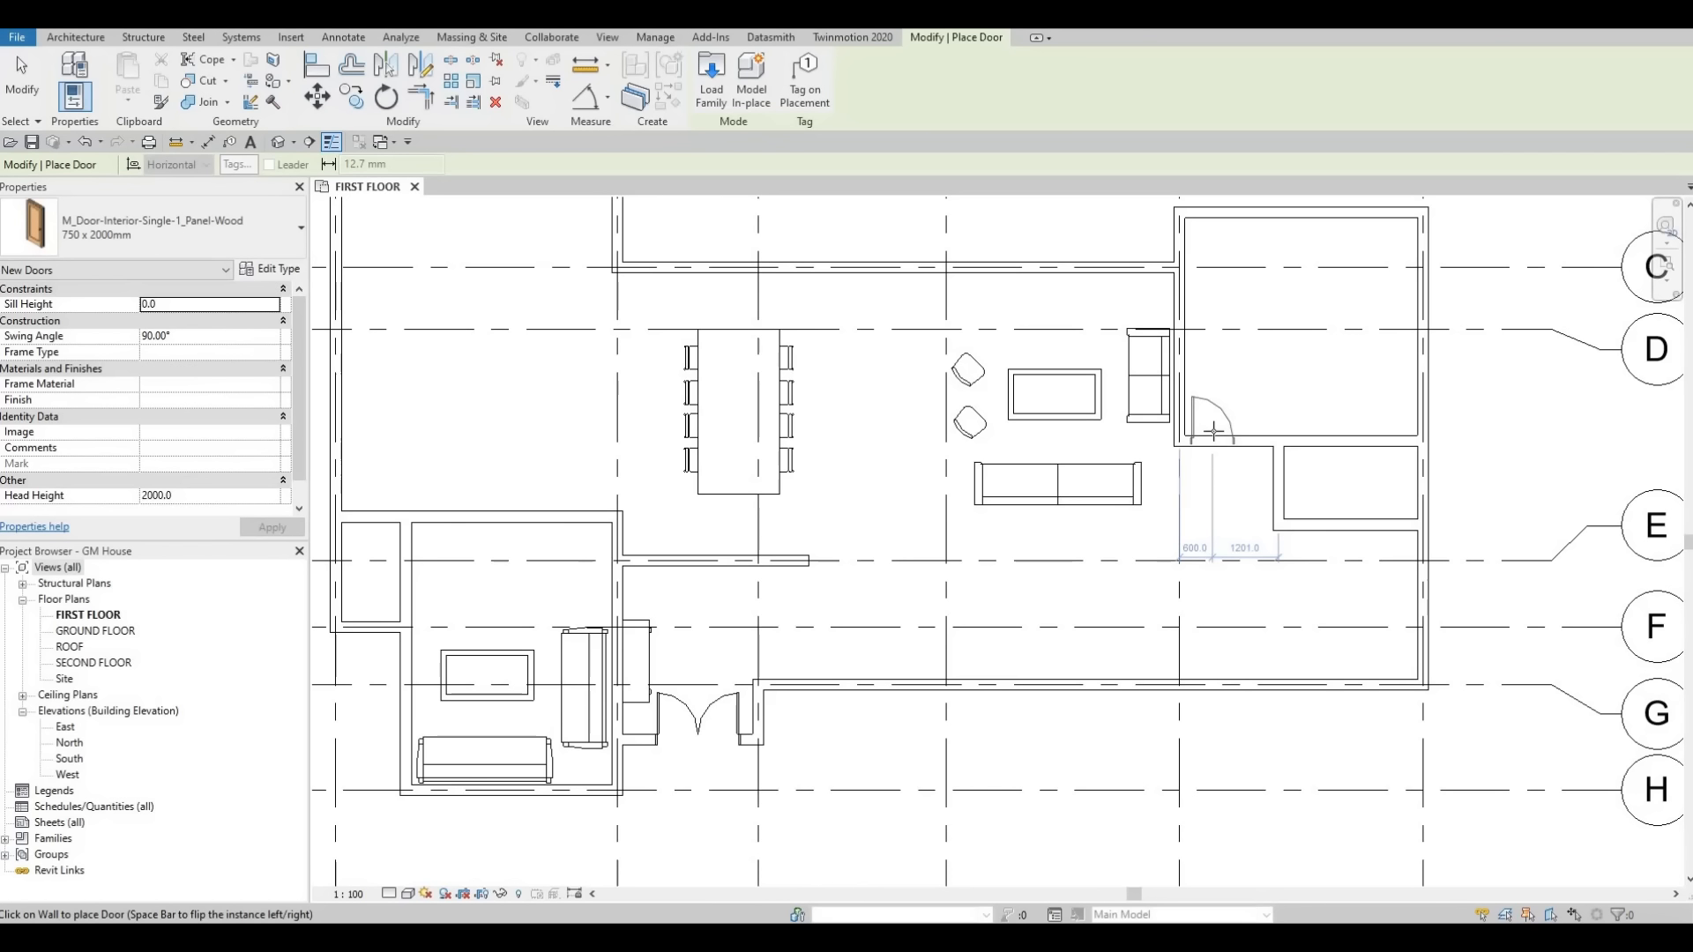
pyautogui.click(1213, 432)
# Place another 750 x 2000mm door in the vertical wall of the small room between gridlines D and E.
pyautogui.scroll(-2, 1014, 494)
pyautogui.moveTo(1021, 473); pyautogui.dragTo(1016, 396, button='middle')
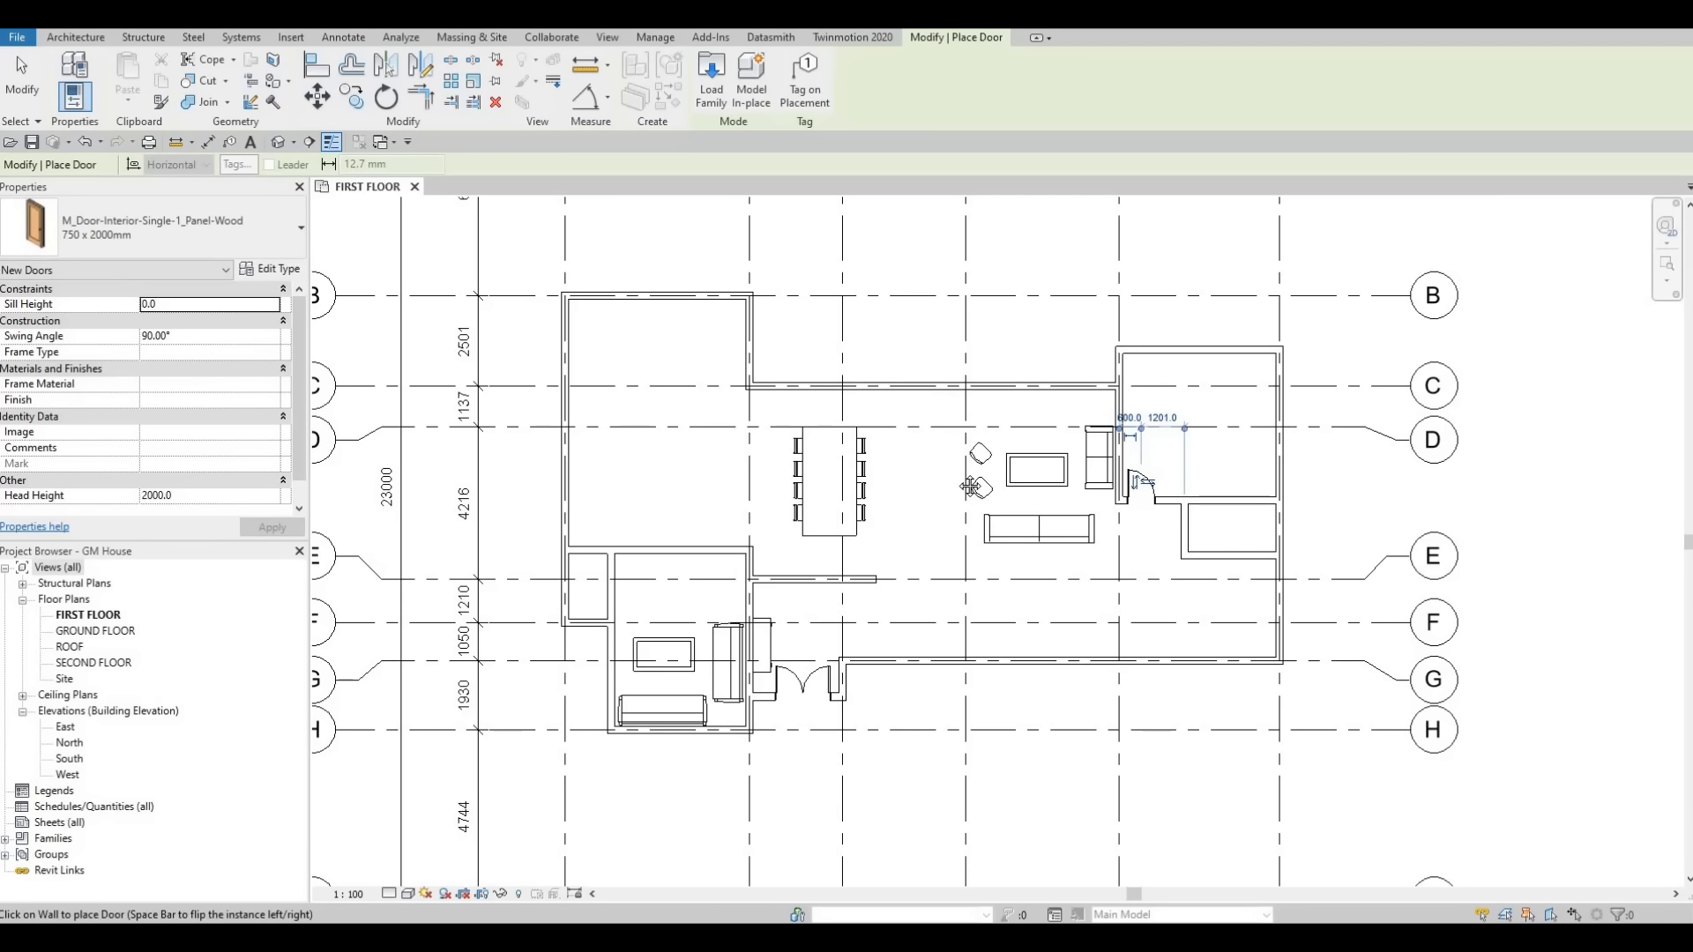
pyautogui.scroll(-2, 970, 488)
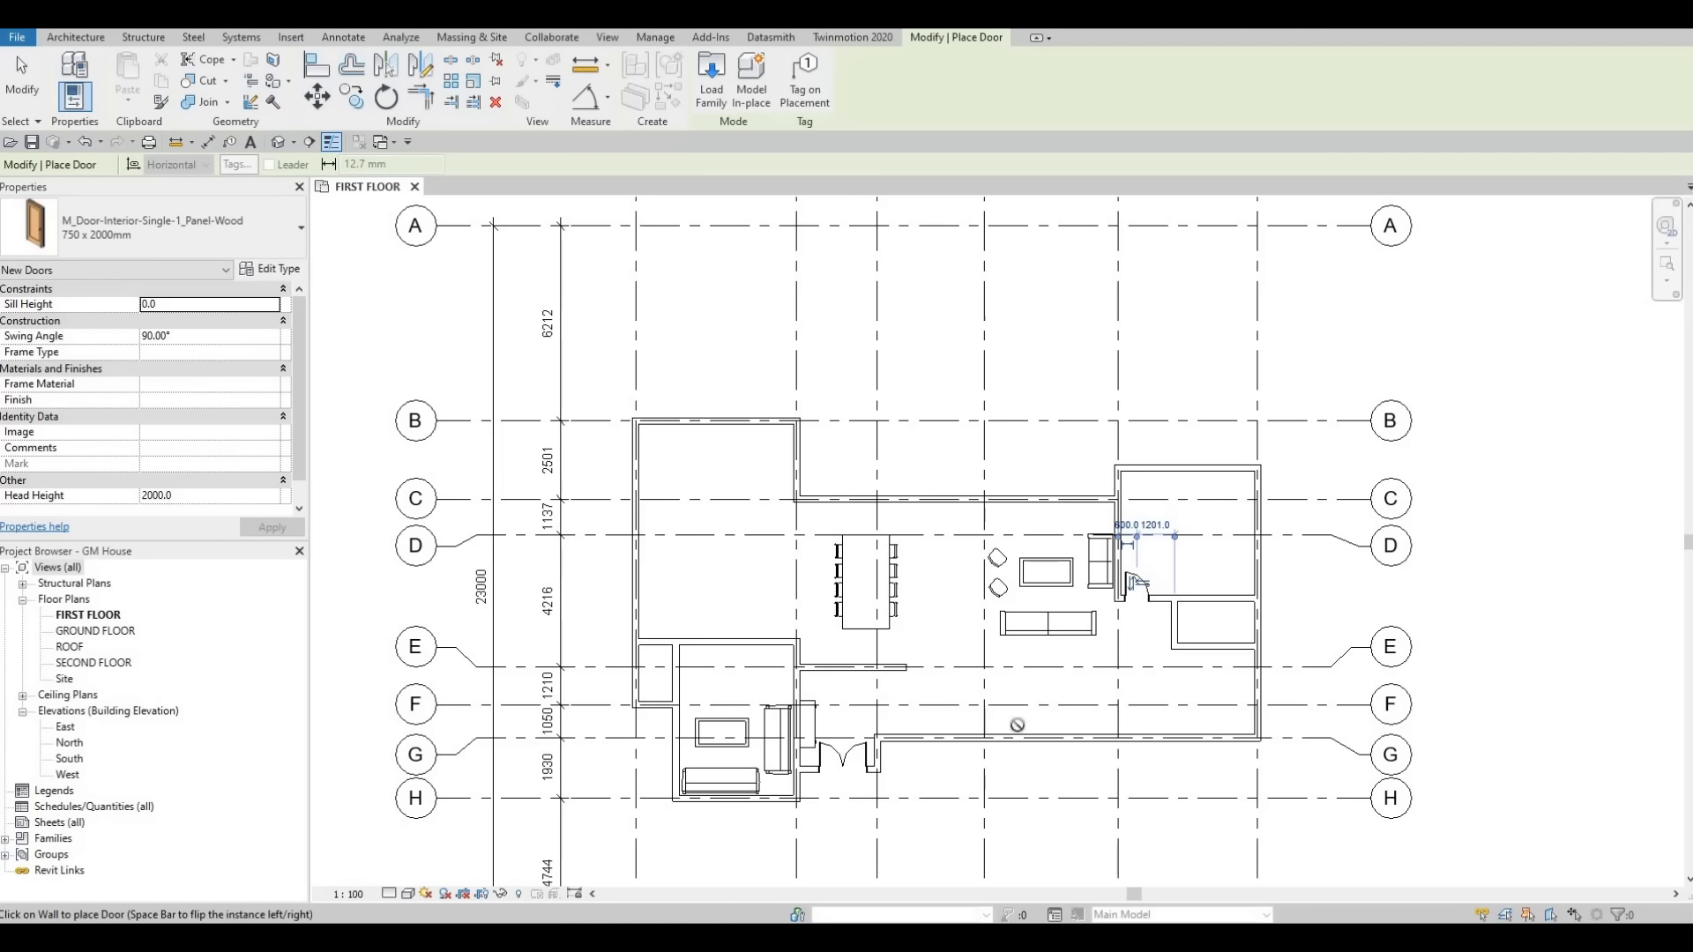
pyautogui.moveTo(1056, 708); pyautogui.dragTo(1049, 618, button='middle')
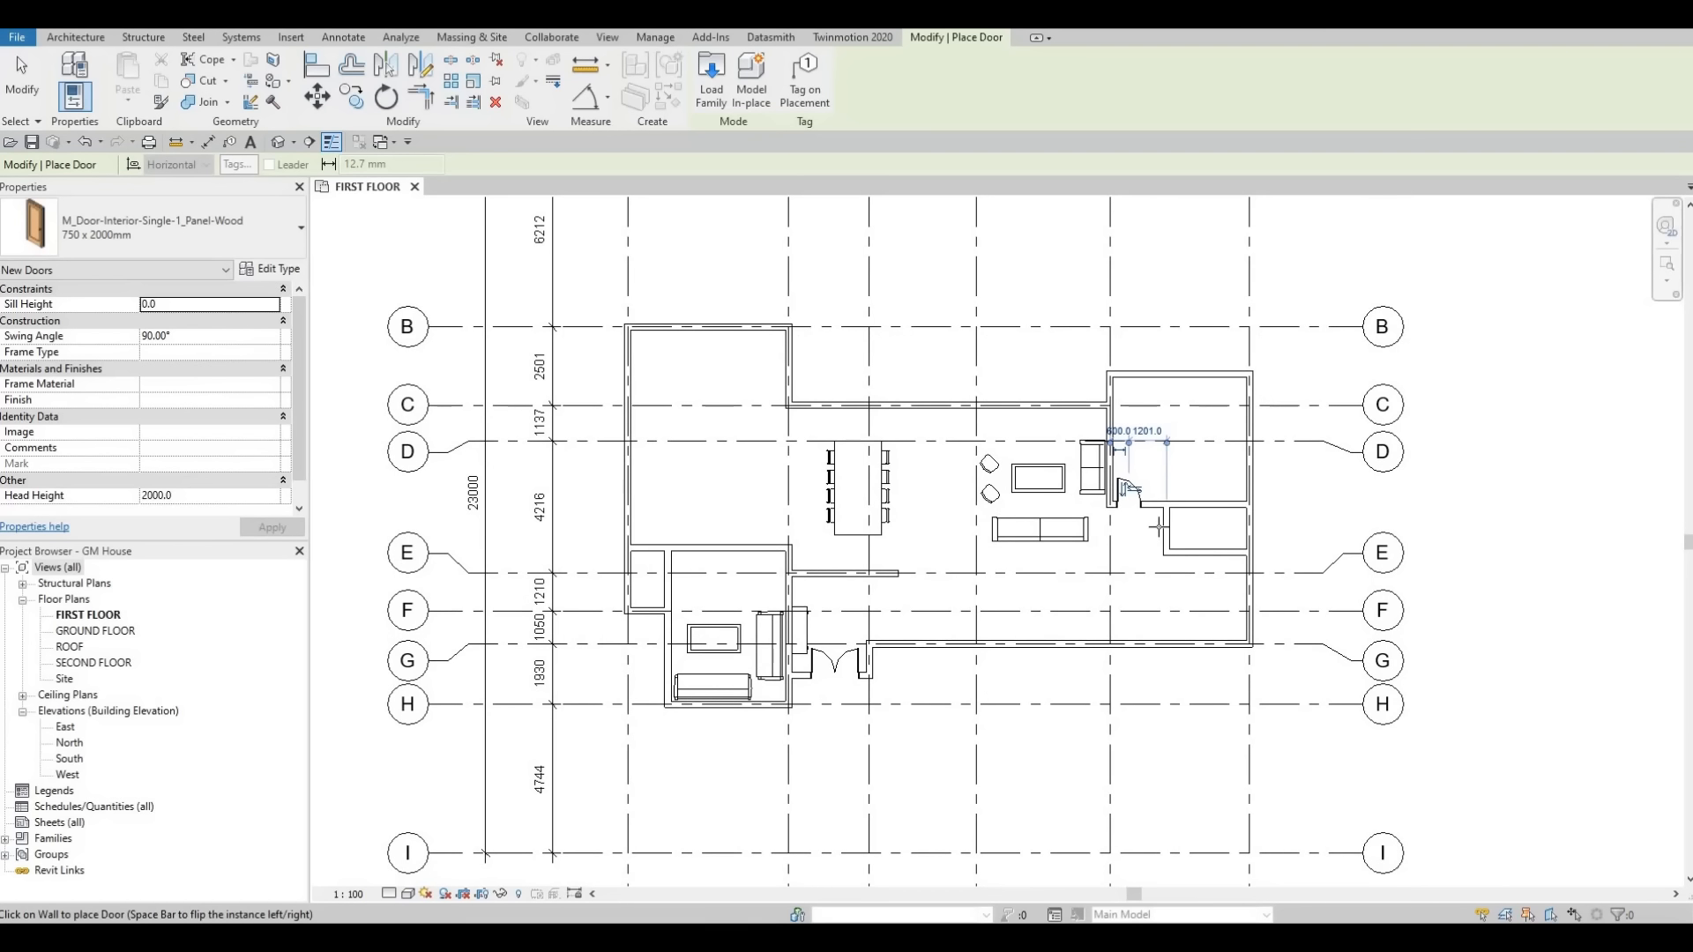
pyautogui.scroll(4, 1177, 540)
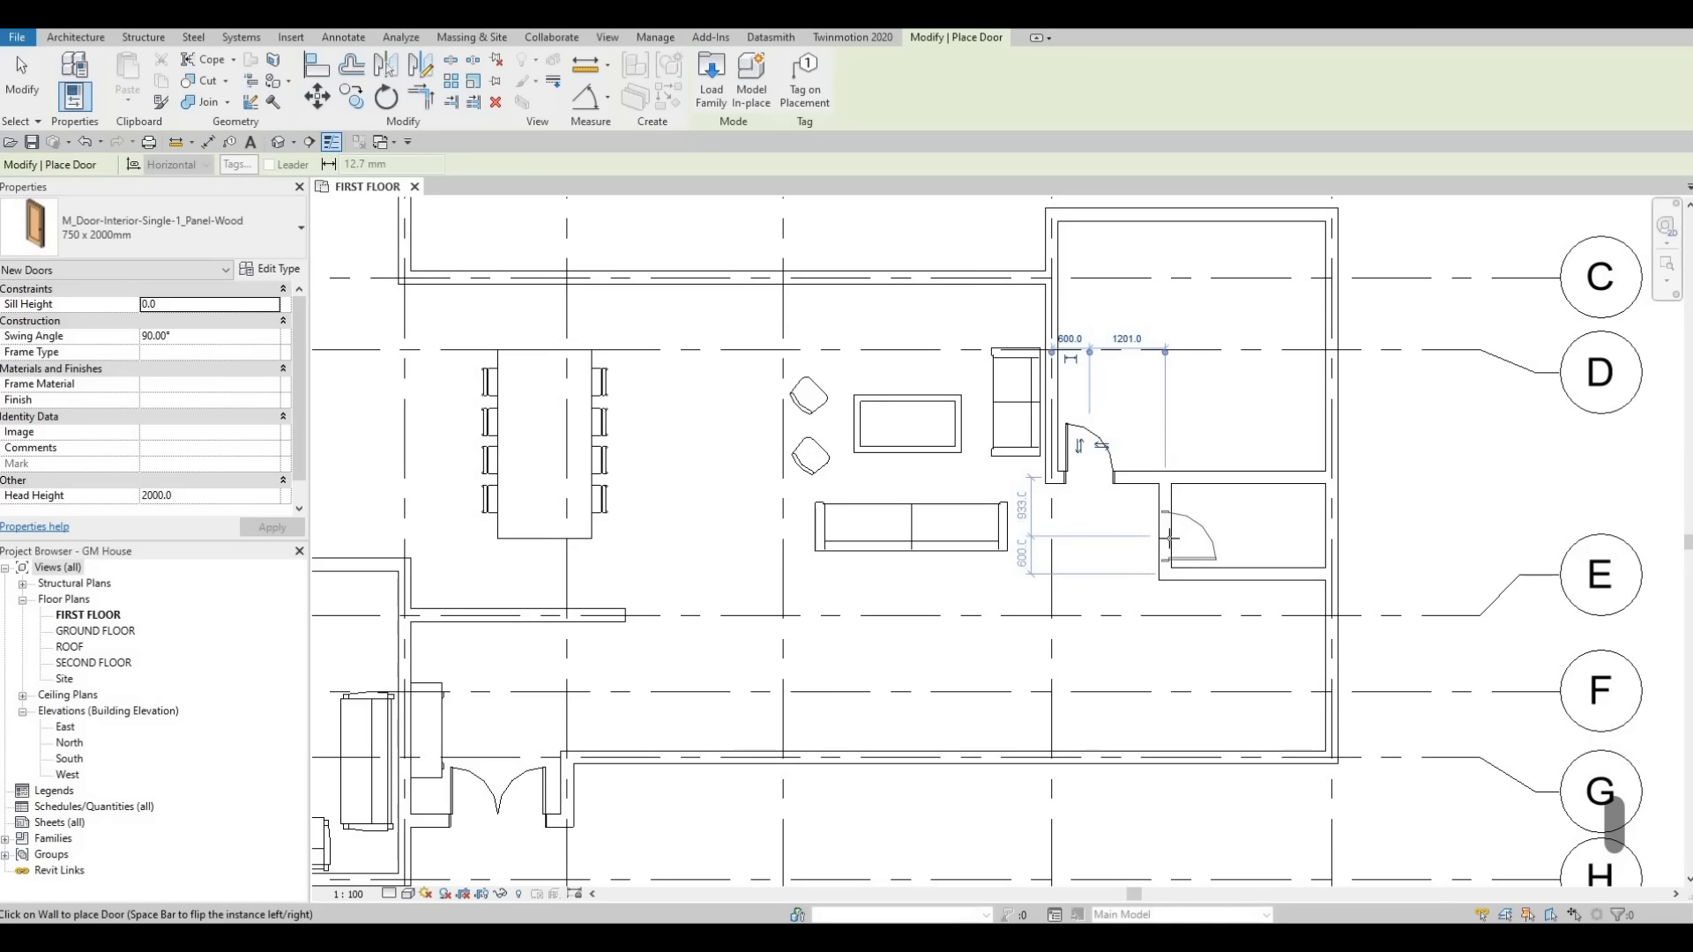
pyautogui.click(1170, 539)
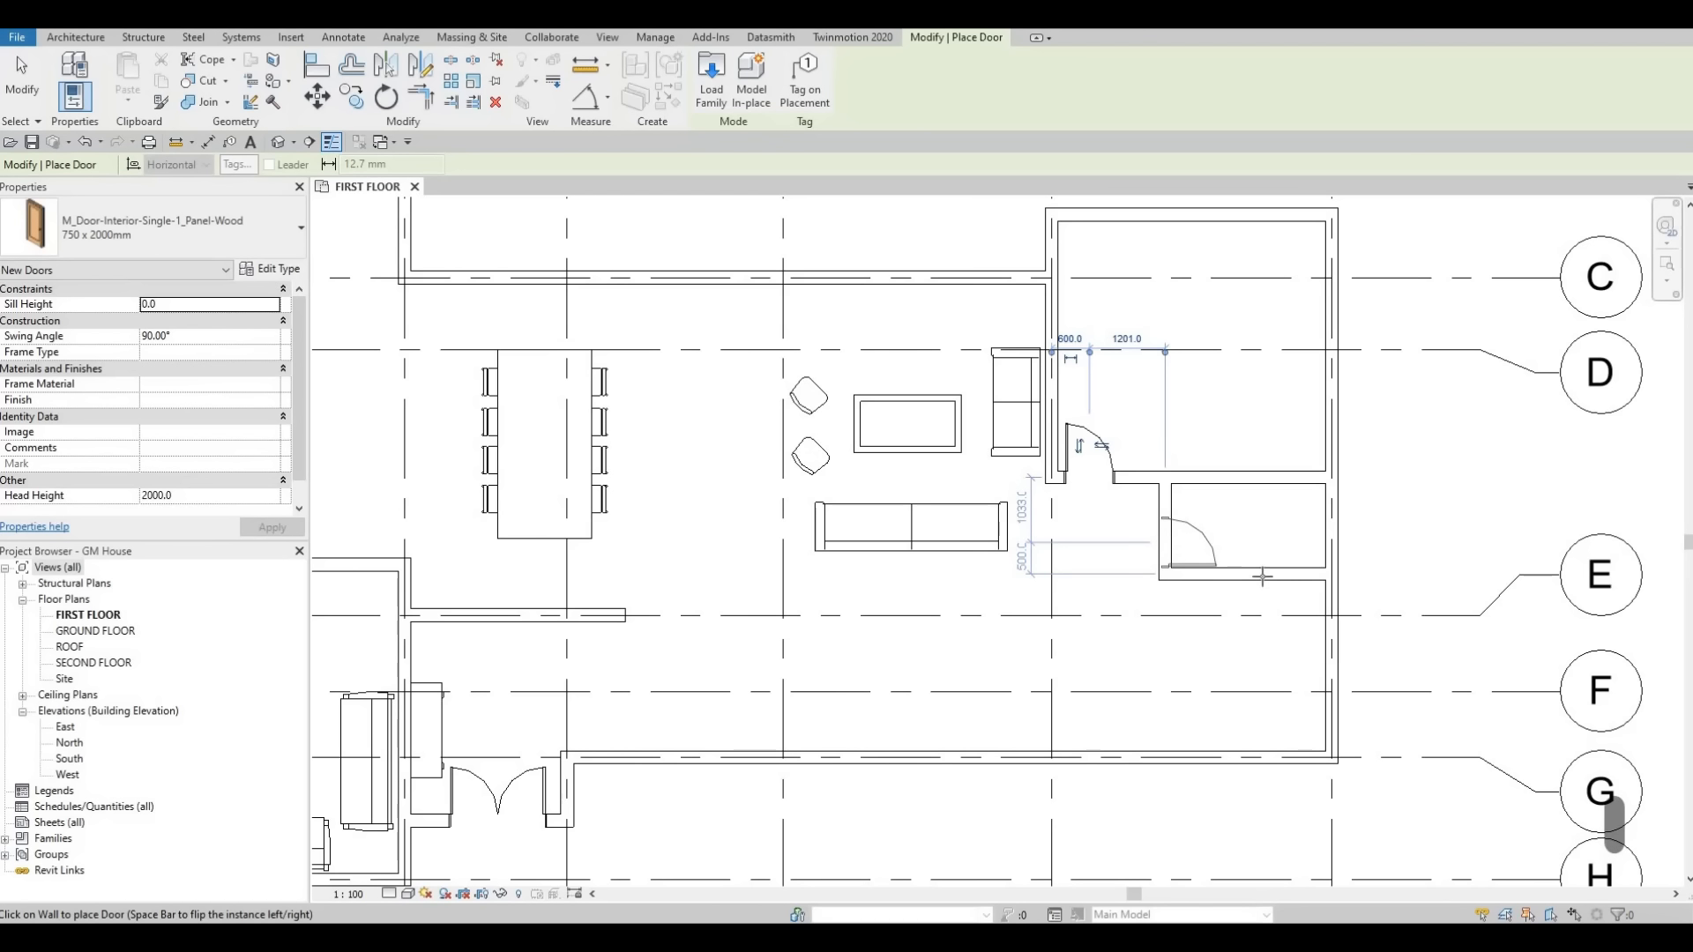
# Move the interior wall below the small room by setting its temporary dimension to 2500 mm.
pyautogui.press('Escape')
pyautogui.press('Escape')
pyautogui.press('Escape')
pyautogui.click(1262, 576)
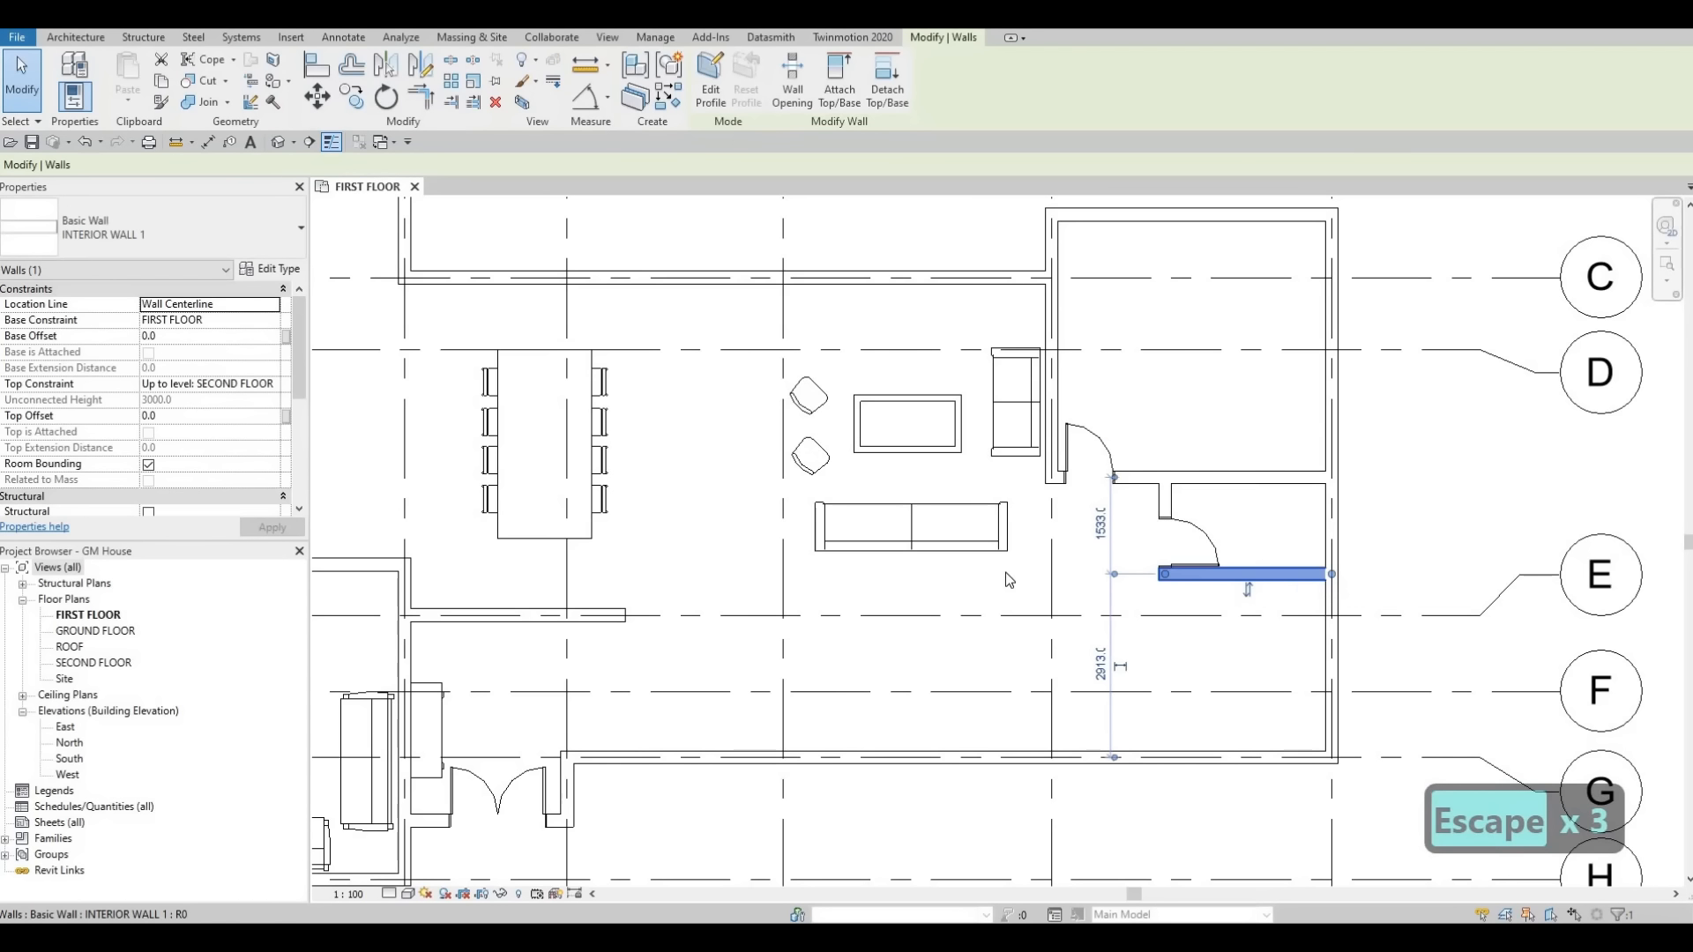
pyautogui.click(1101, 527)
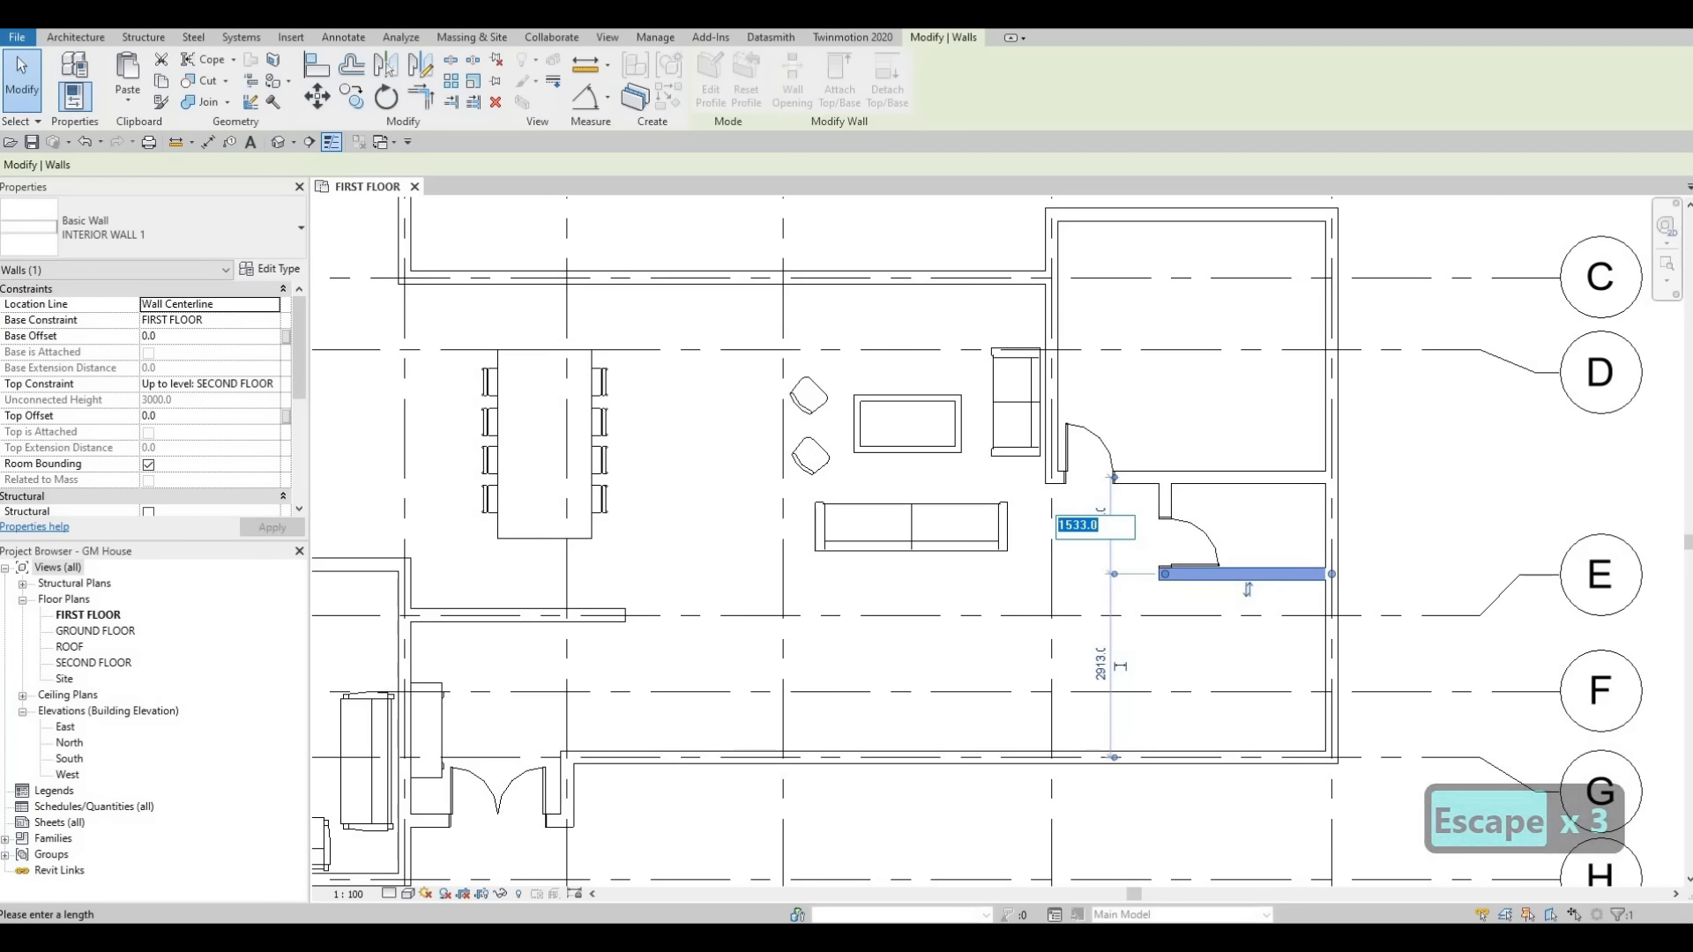
pyautogui.write('2500')
pyautogui.press('Return')
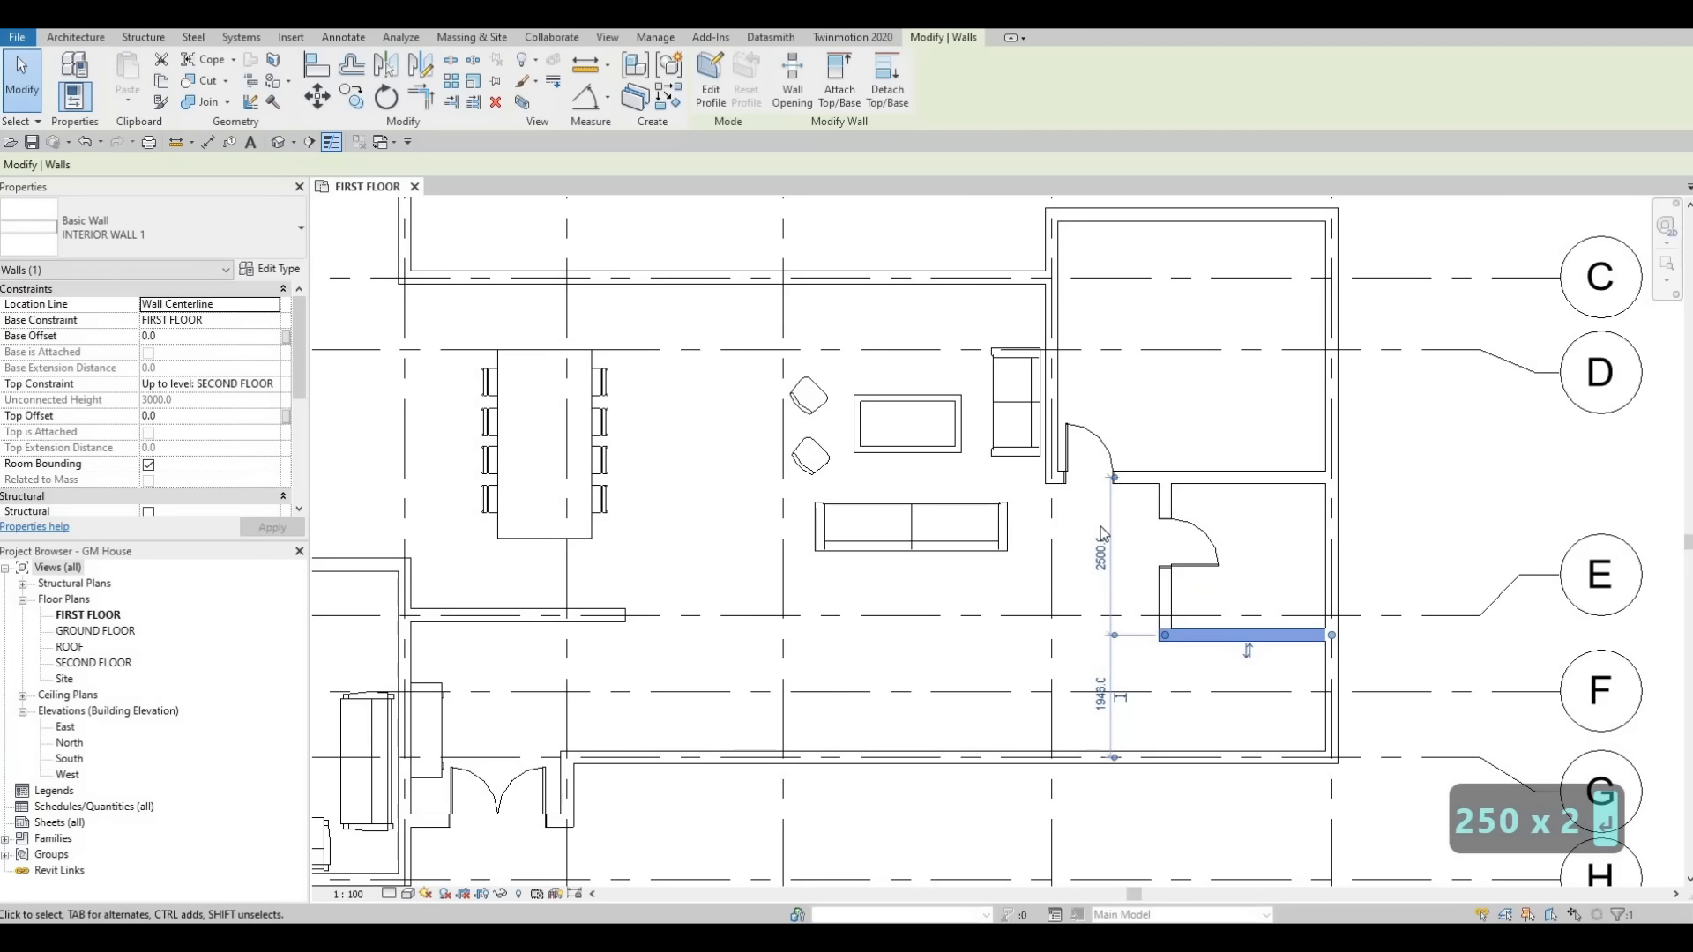
# Drag the interior wall below the small room onto gridline E.
pyautogui.press('Escape')
pyautogui.press('Escape')
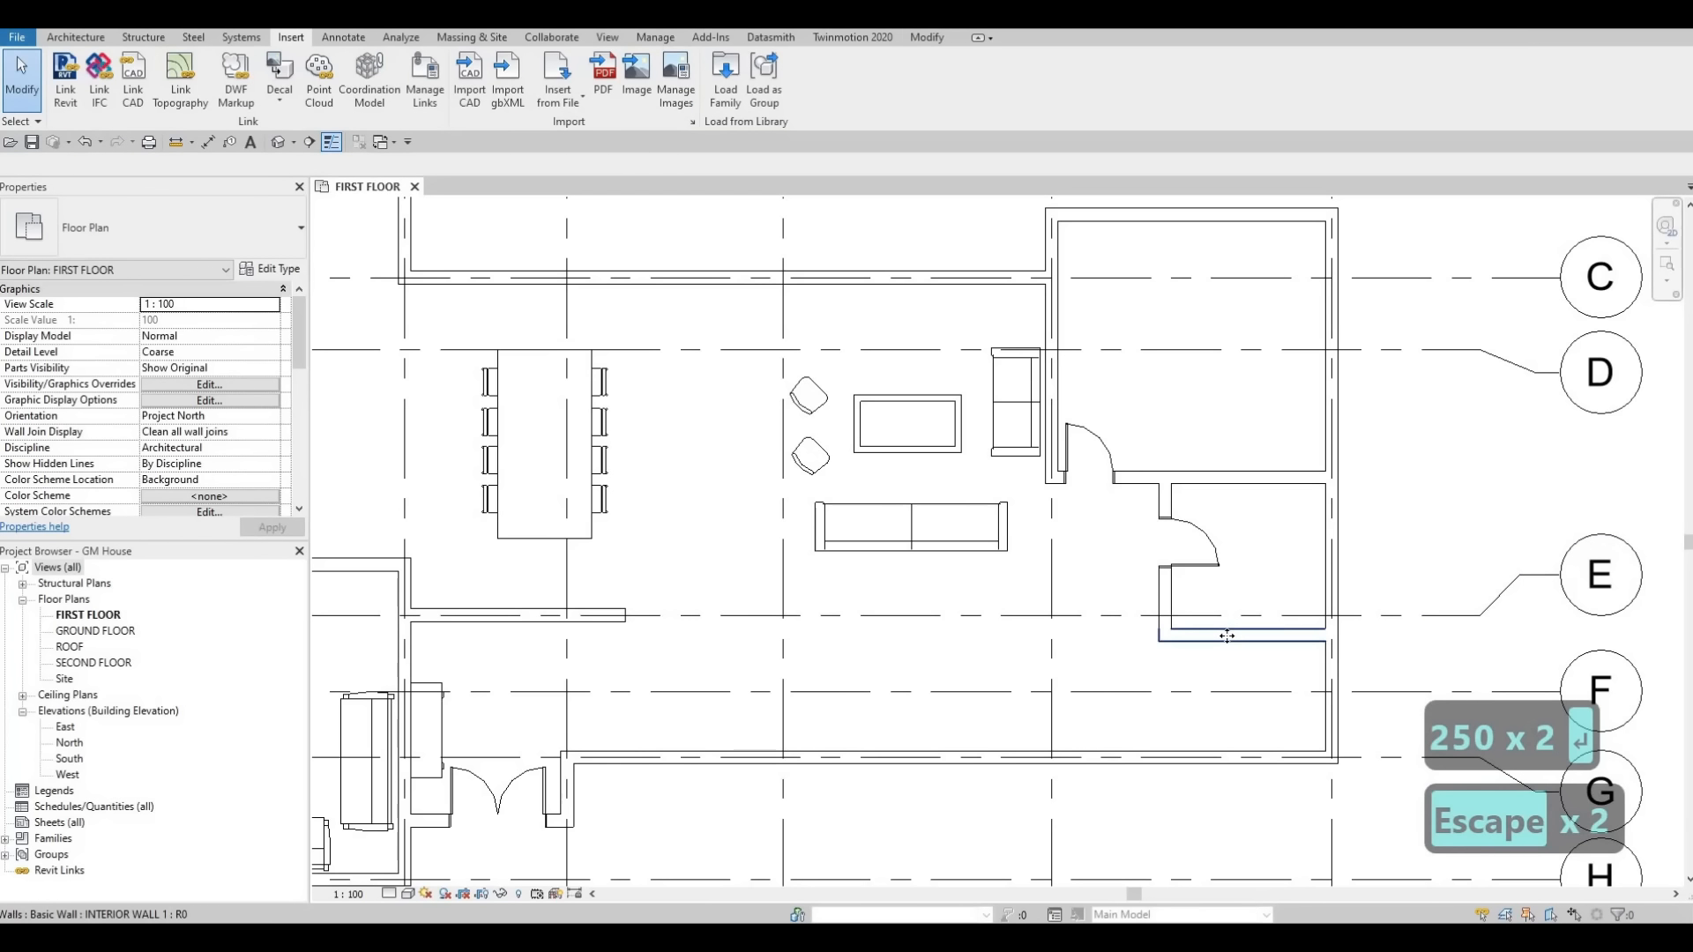
pyautogui.click(1233, 632)
pyautogui.moveTo(1239, 610); pyautogui.dragTo(1389, 617)
pyautogui.press('Escape')
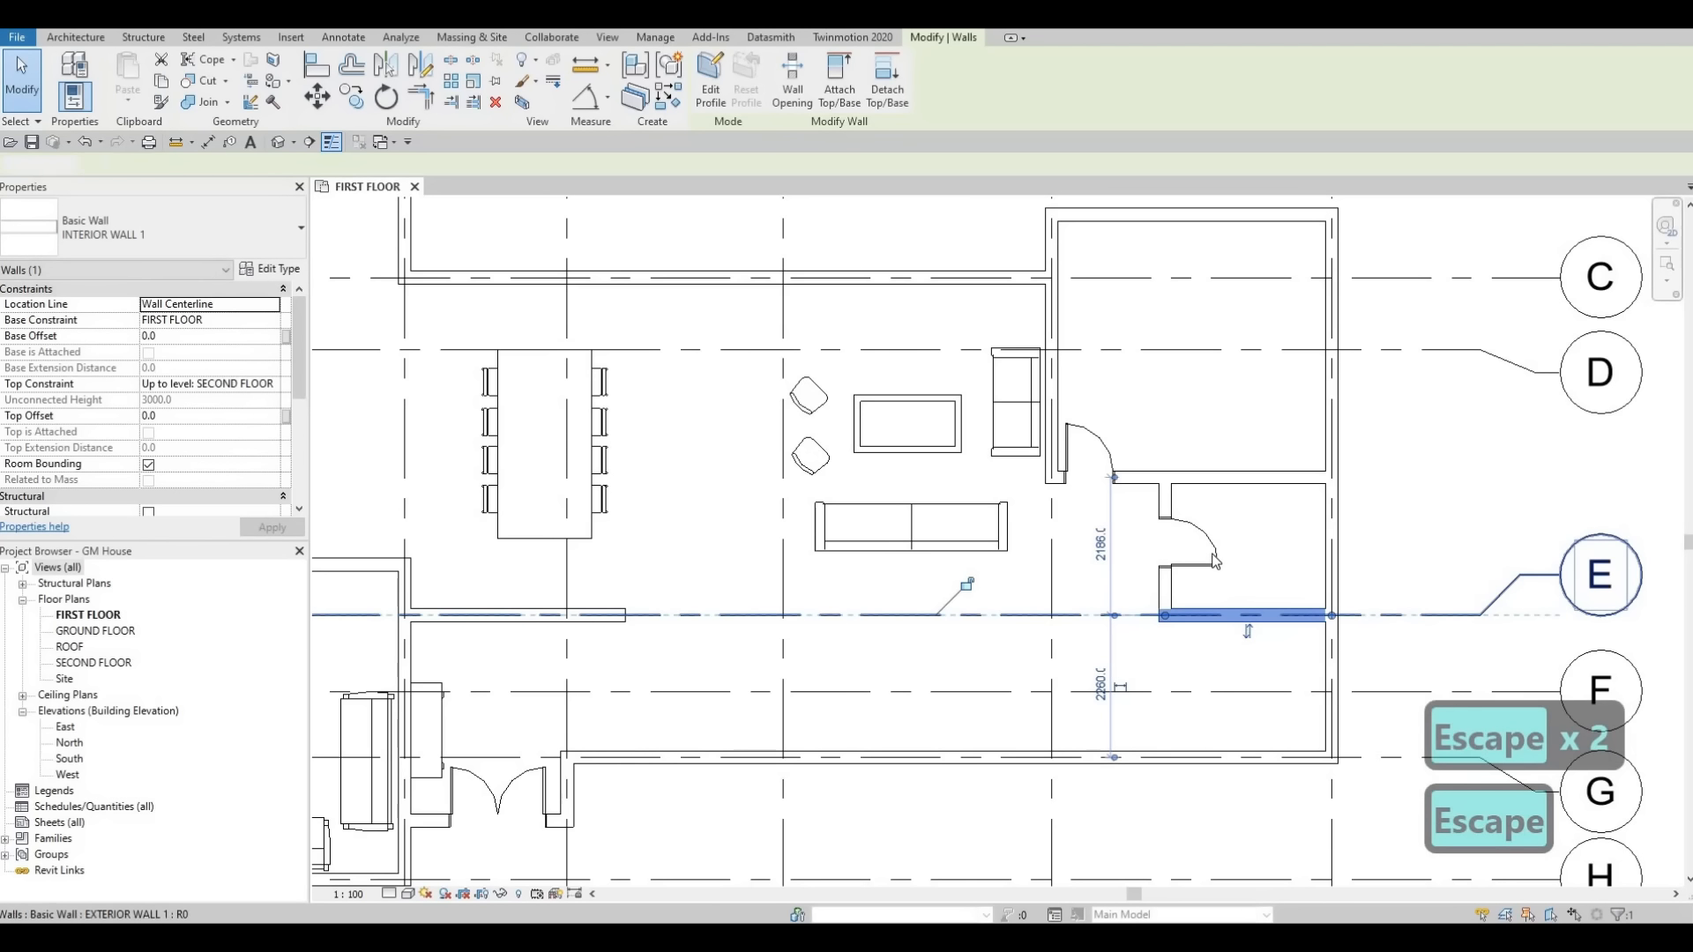
# Move the small room's door down along its wall toward gridline E.
pyautogui.click(1208, 535)
pyautogui.moveTo(1208, 536); pyautogui.dragTo(1212, 574)
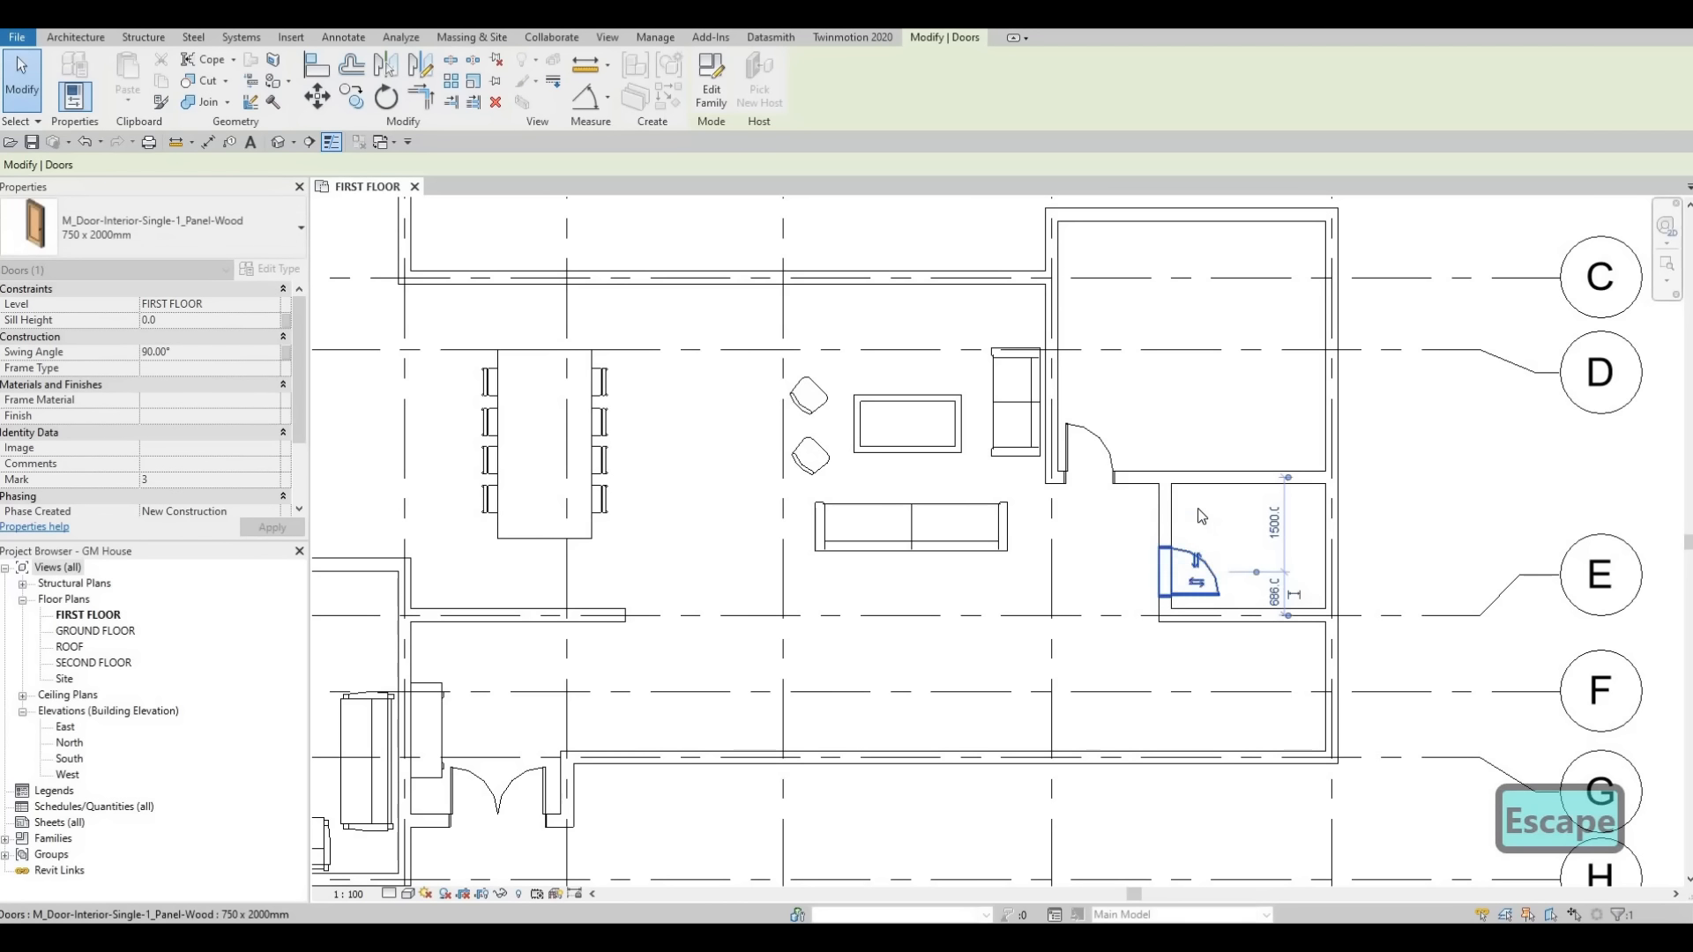
pyautogui.press('Escape')
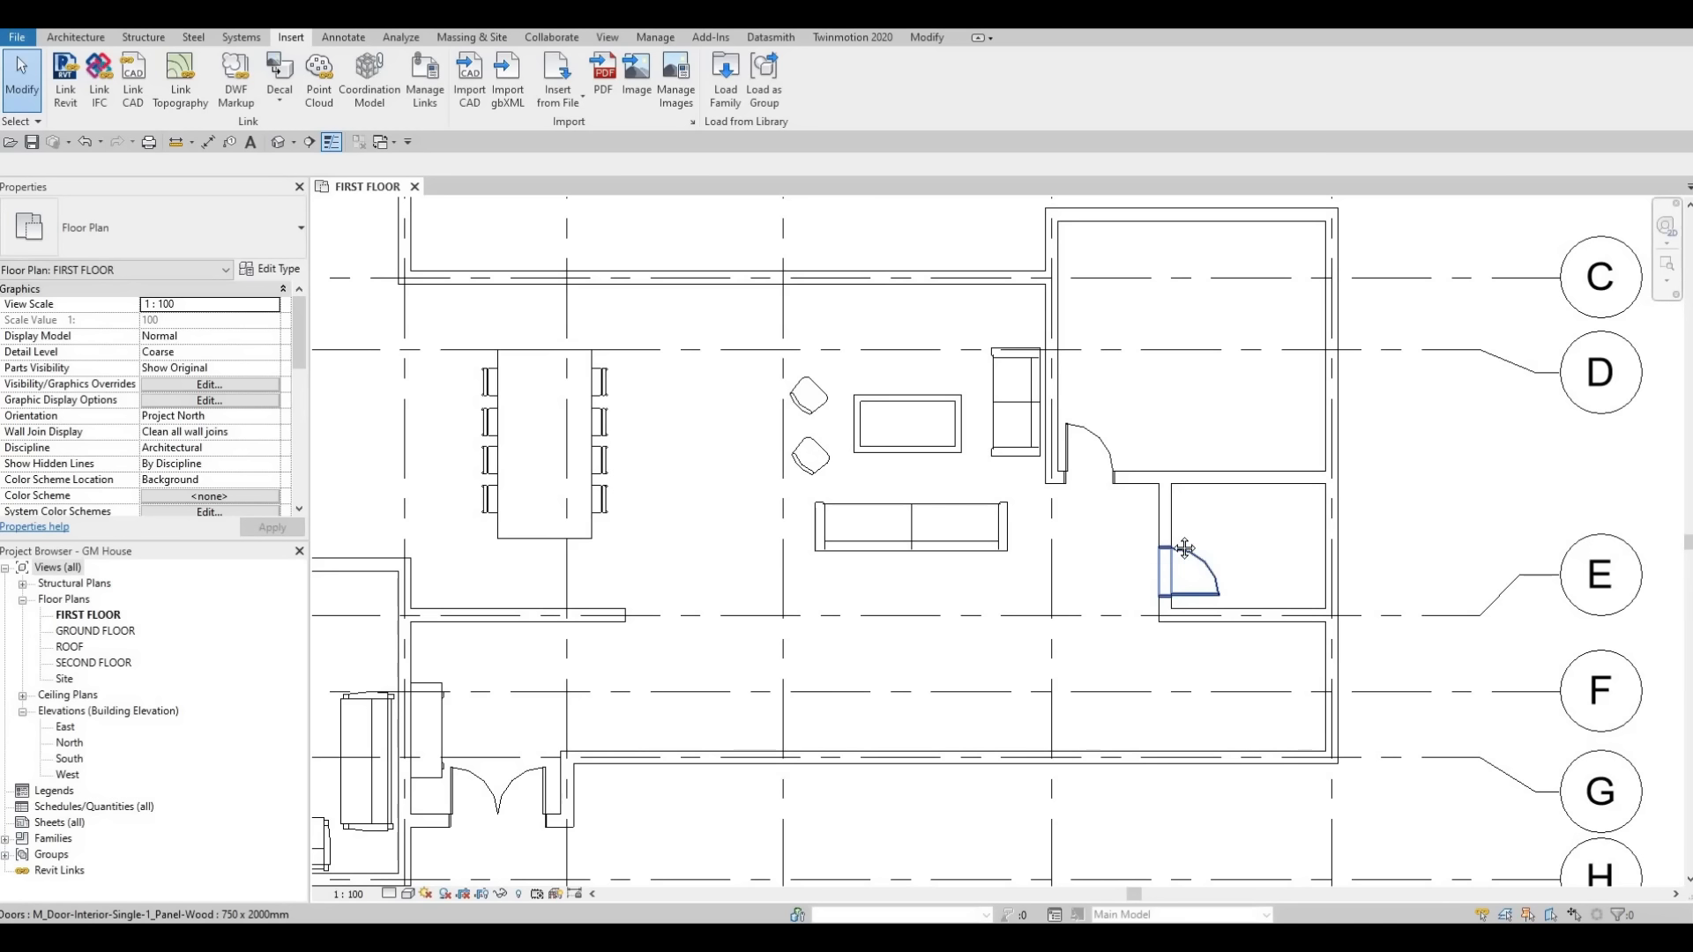
# Nudge the small room's door two increments further down along the wall.
pyautogui.scroll(-2, 1184, 550)
pyautogui.scroll(2, 1226, 557)
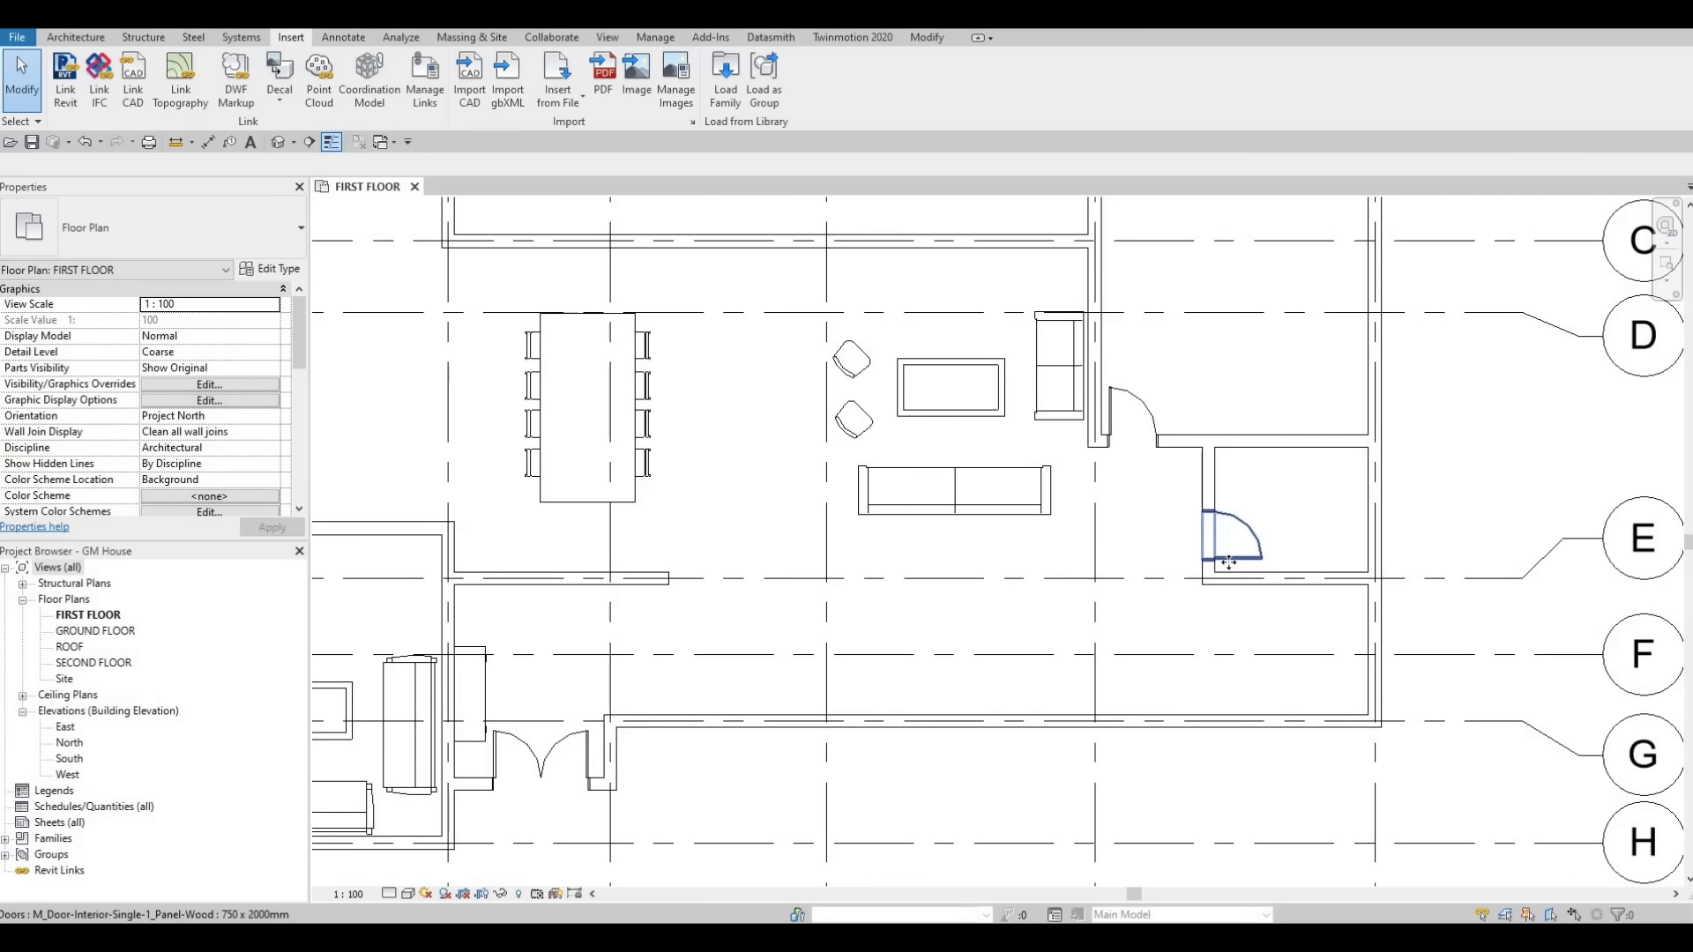
pyautogui.click(1228, 561)
pyautogui.press('Down')
pyautogui.press('Down')
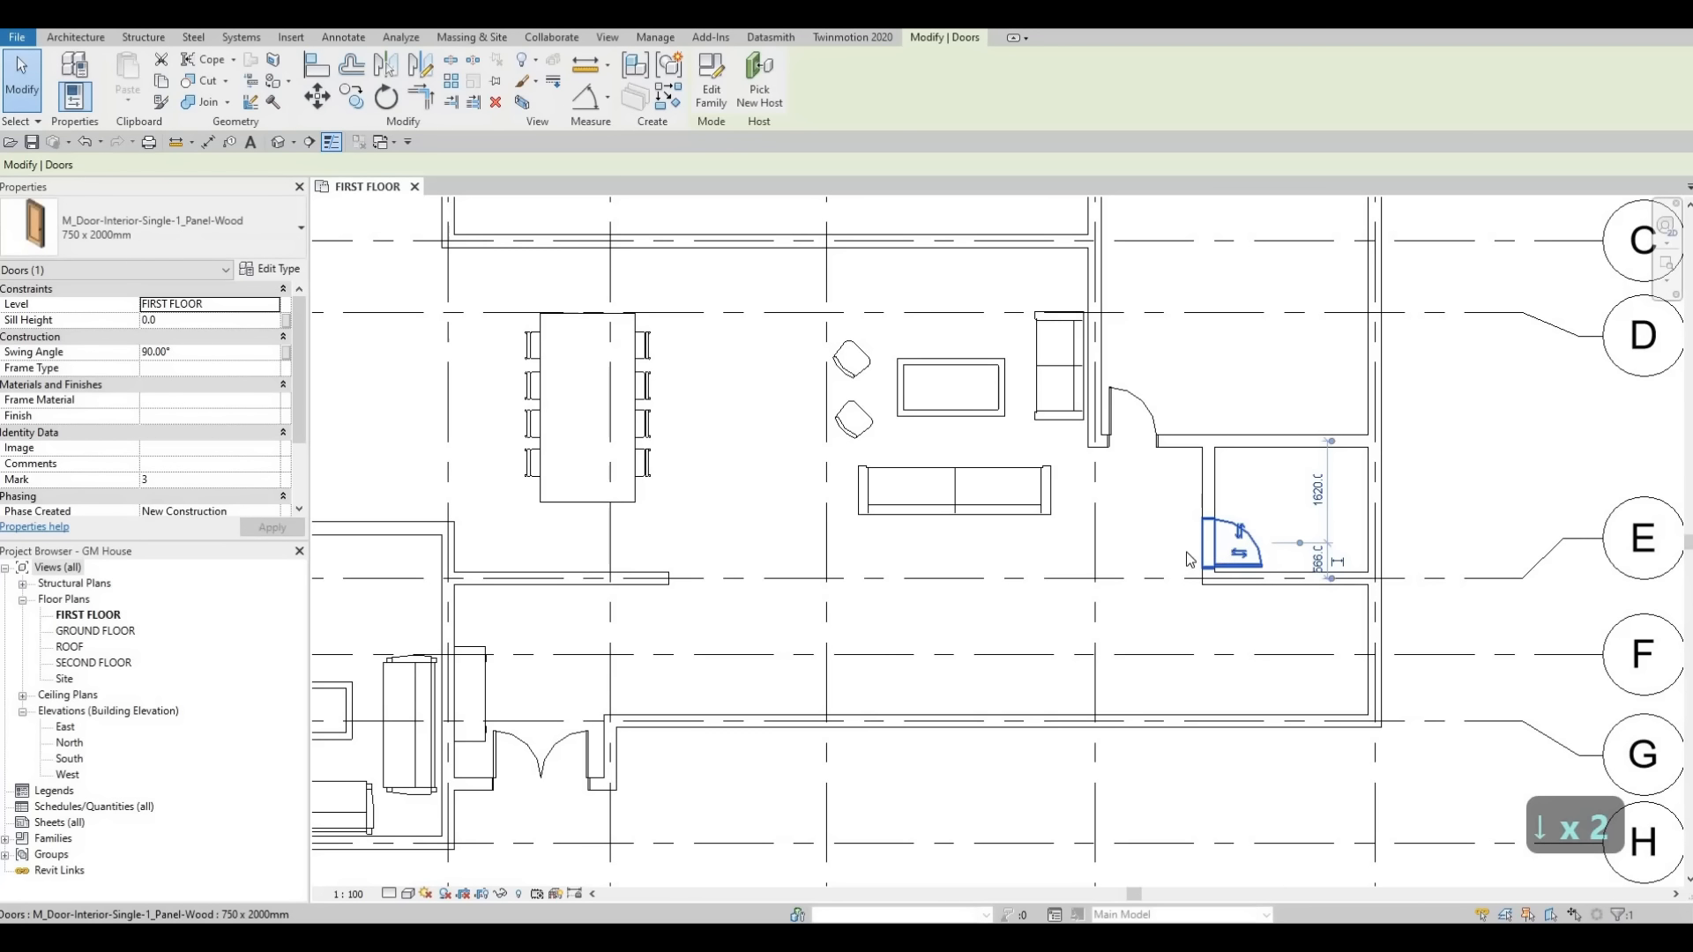
pyautogui.press('Escape')
pyautogui.press('Escape')
# Place a sliding door in the exterior wall along gridline C.
pyautogui.click(1187, 518)
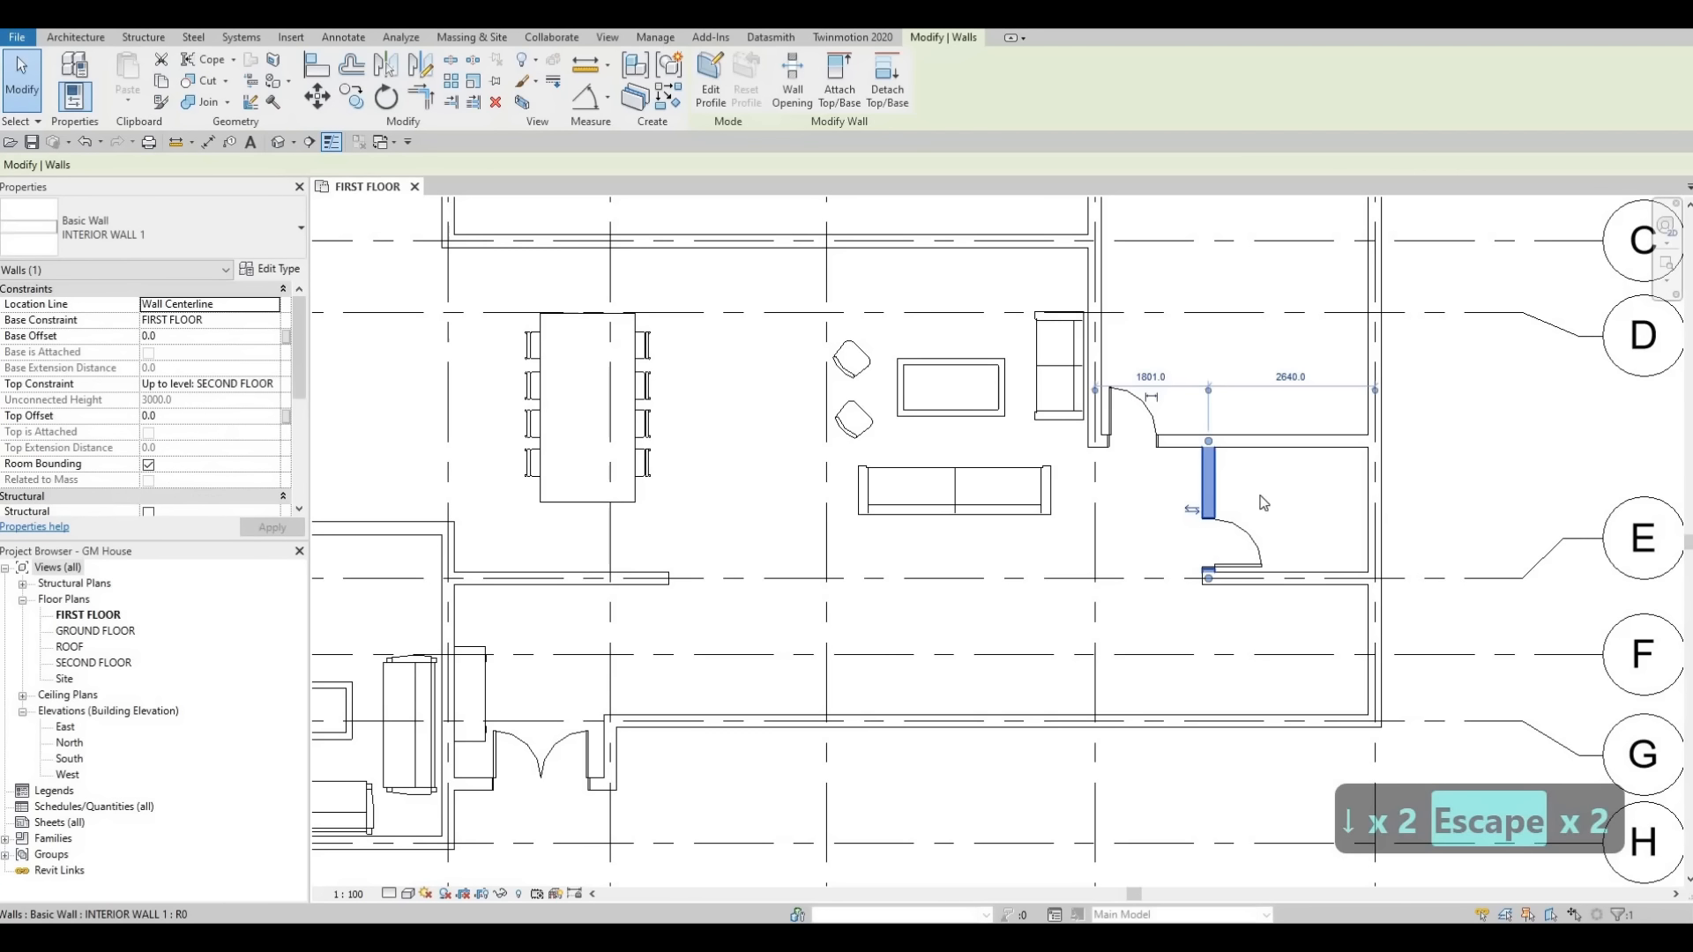
pyautogui.press('Escape')
pyautogui.press('Escape')
pyautogui.moveTo(1209, 507); pyautogui.dragTo(1238, 499, button='middle')
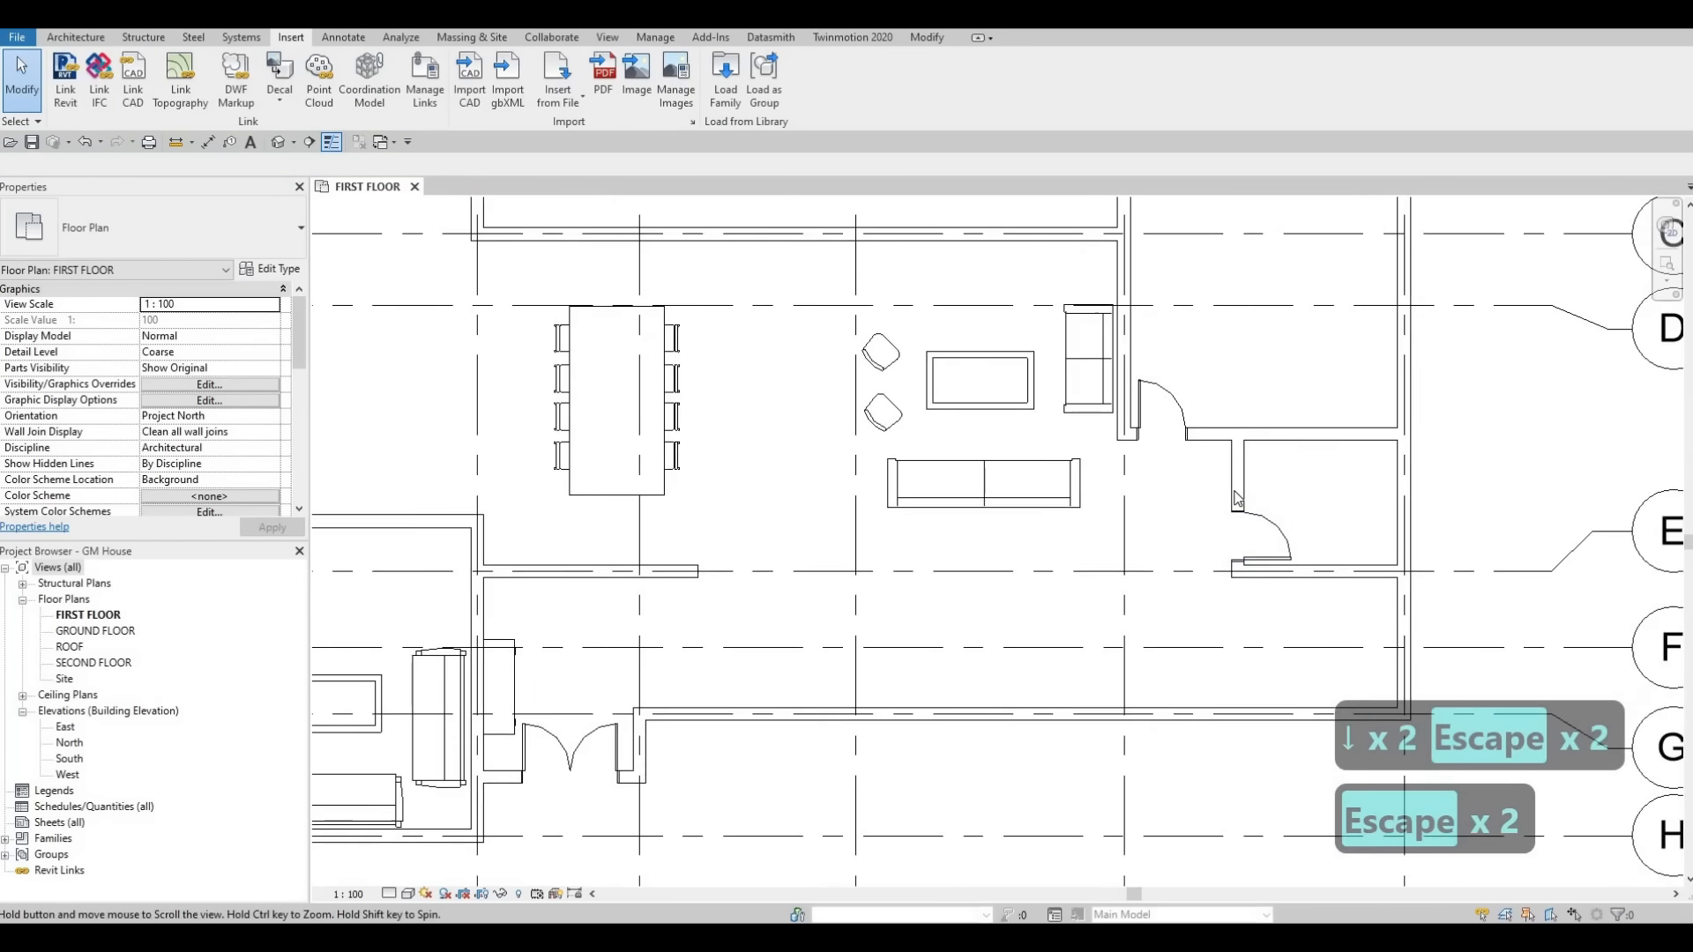
pyautogui.scroll(-4, 1238, 499)
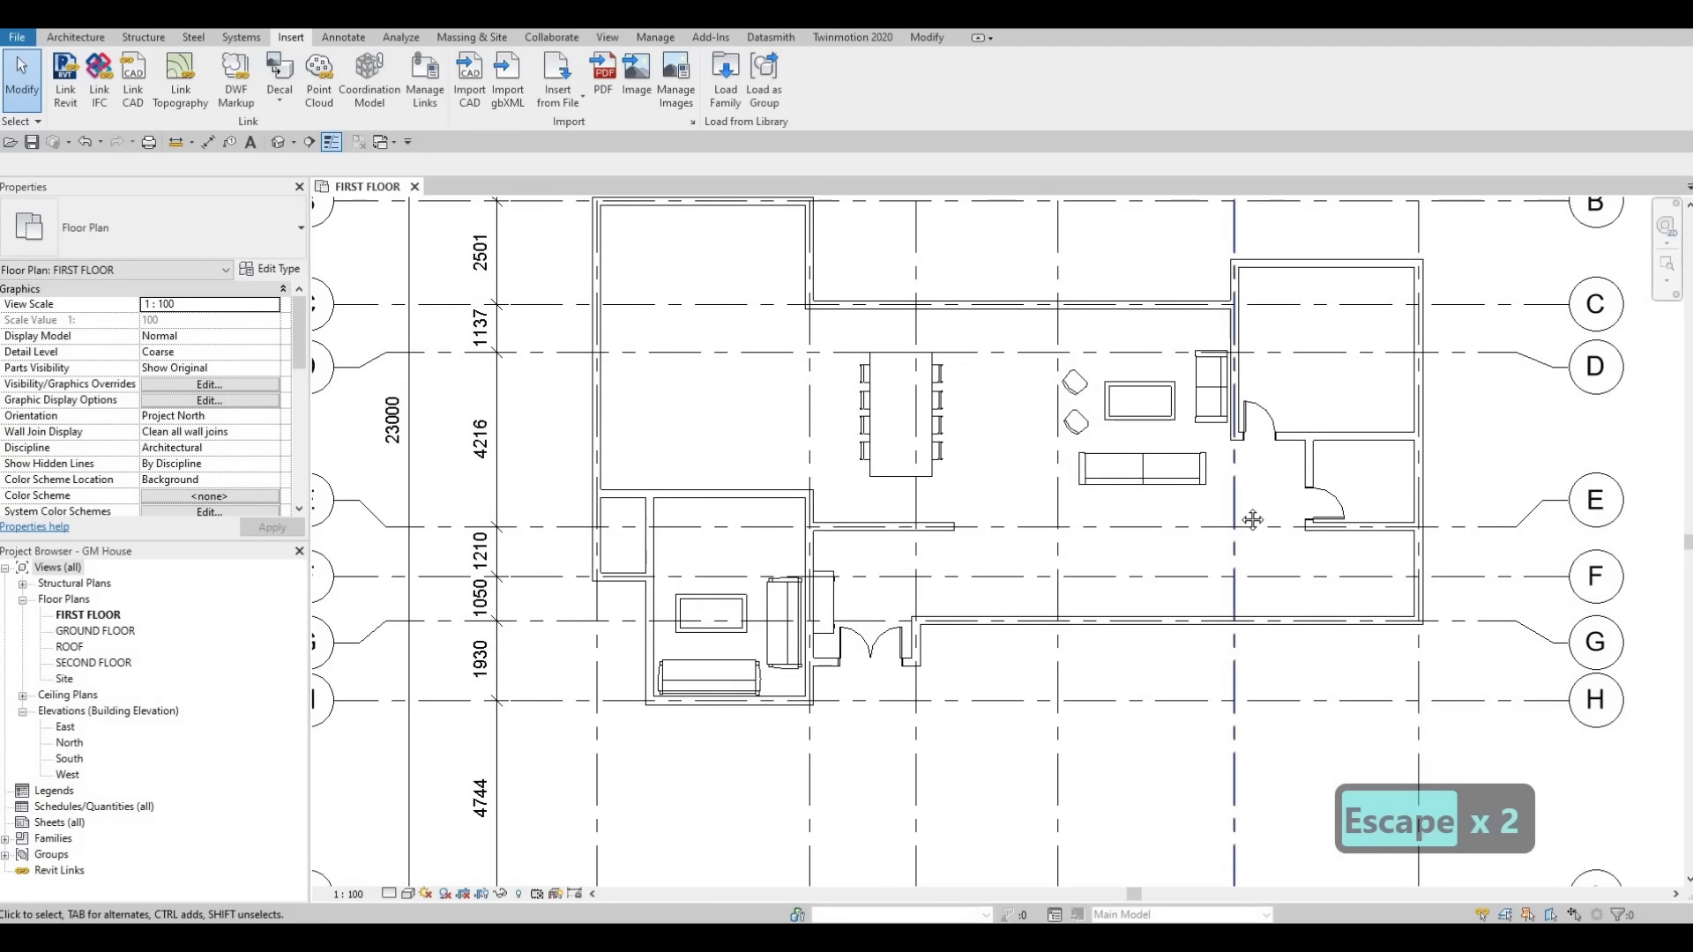
pyautogui.moveTo(1252, 520); pyautogui.dragTo(1258, 510, button='middle')
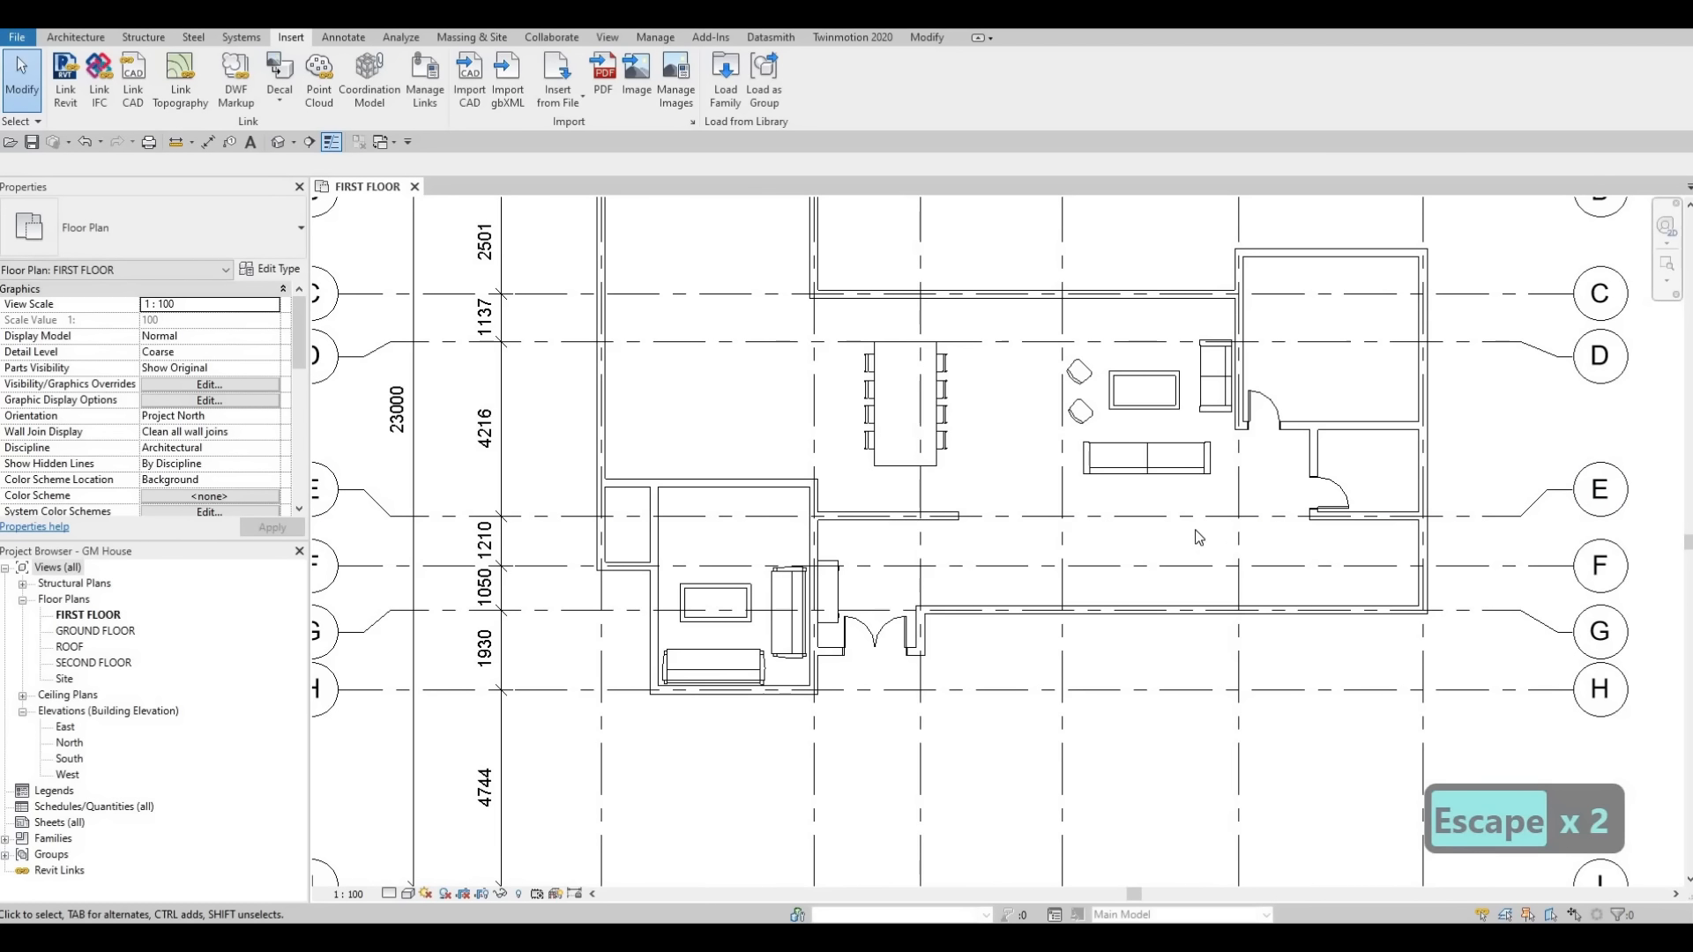
pyautogui.moveTo(1205, 587); pyautogui.dragTo(1209, 620, button='middle')
pyautogui.scroll(-1, 1205, 608)
pyautogui.moveTo(1195, 520); pyautogui.dragTo(1187, 578, button='middle')
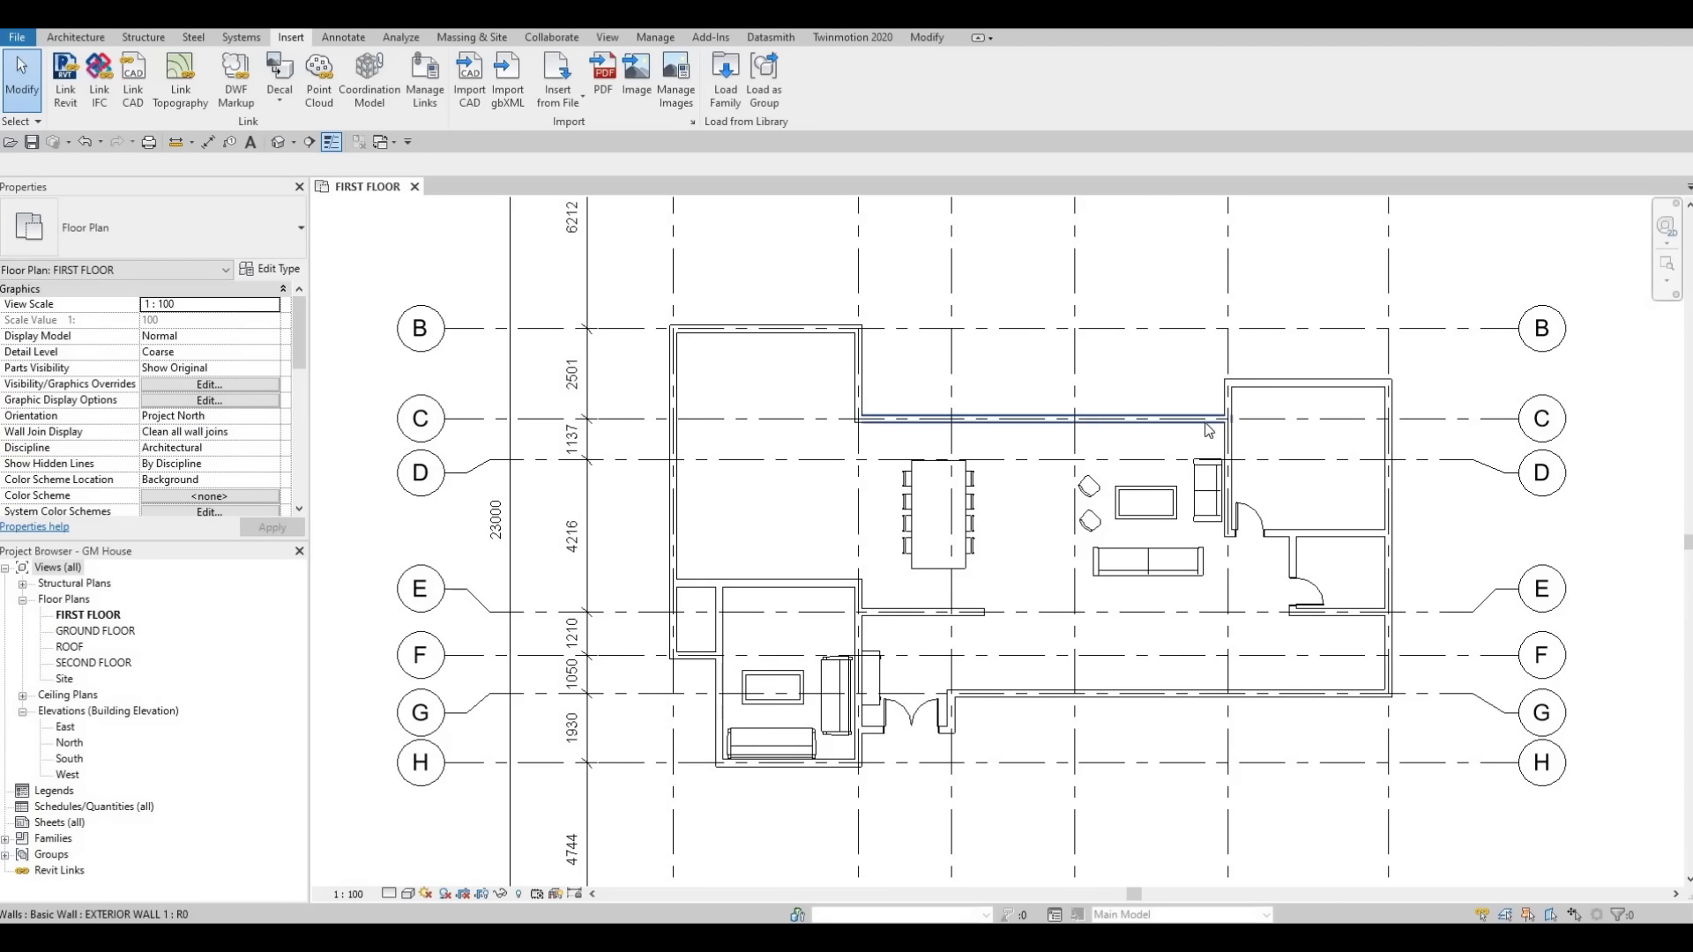
pyautogui.press('F1')
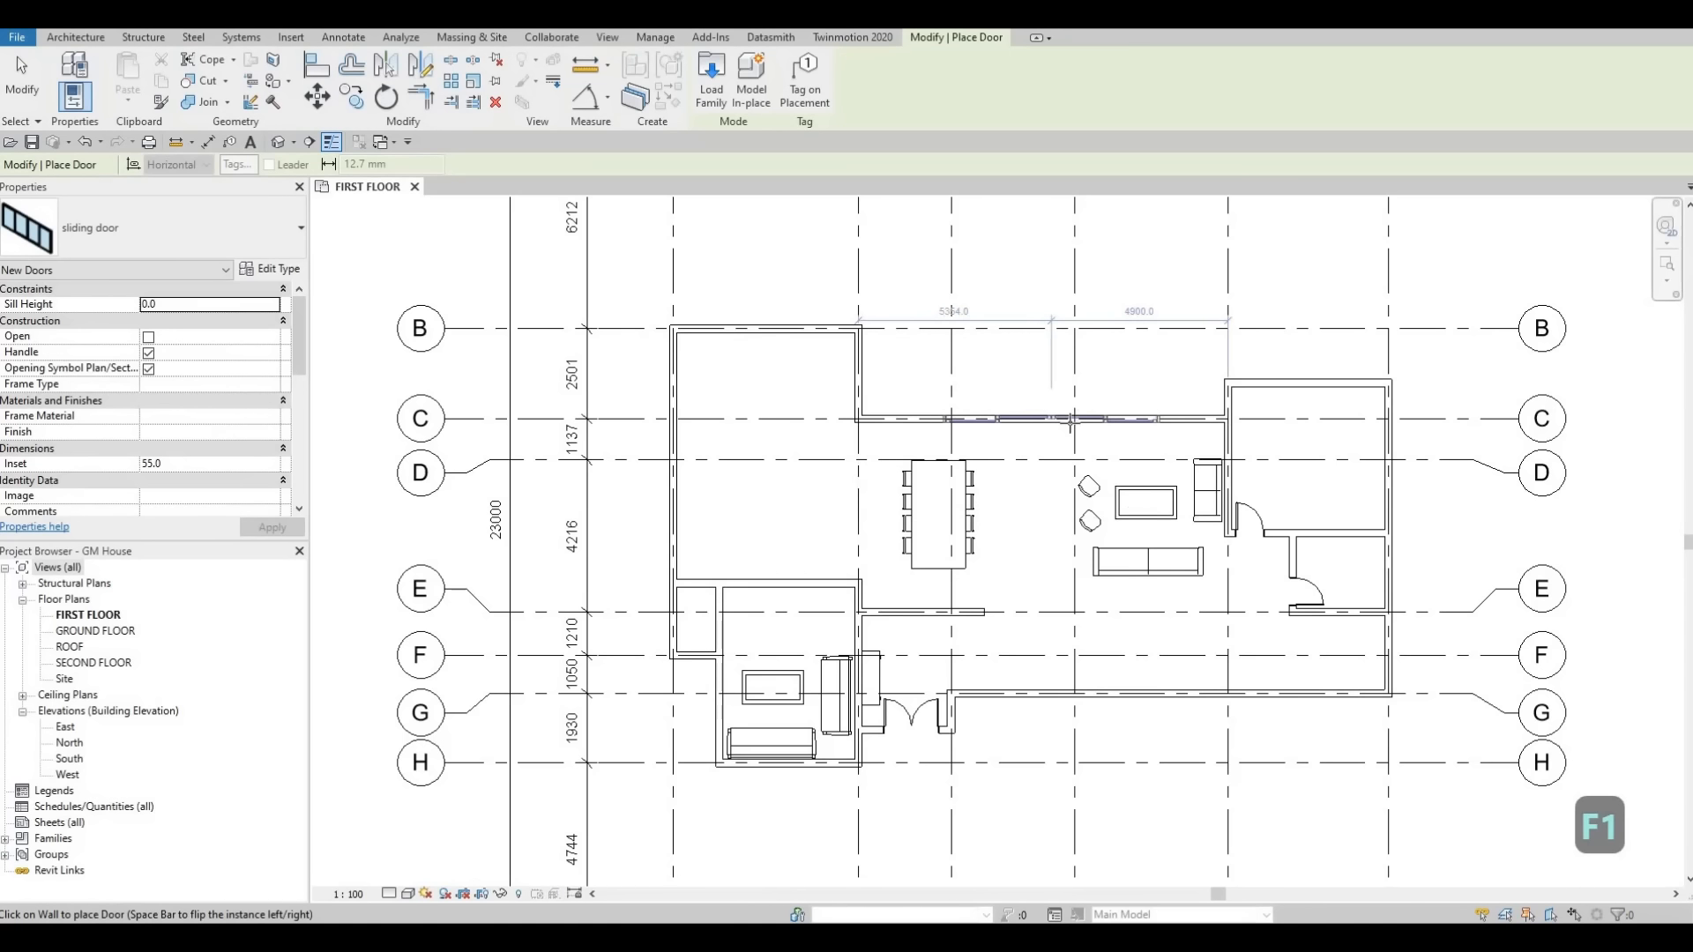
pyautogui.scroll(2, 1071, 421)
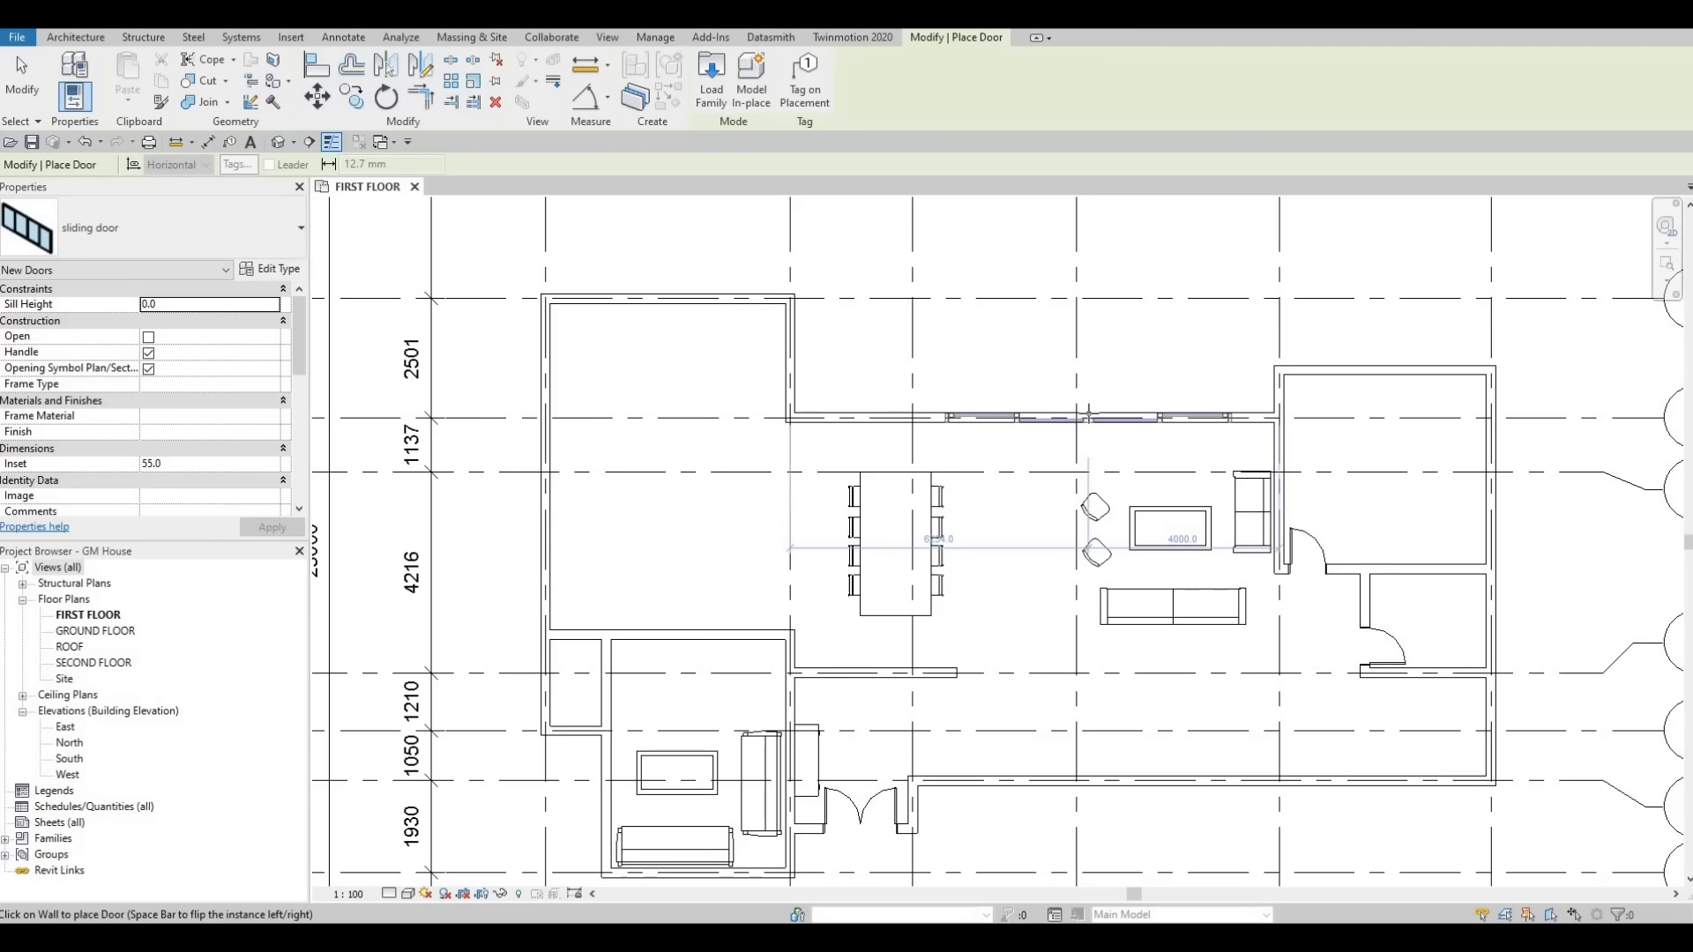
pyautogui.click(1087, 407)
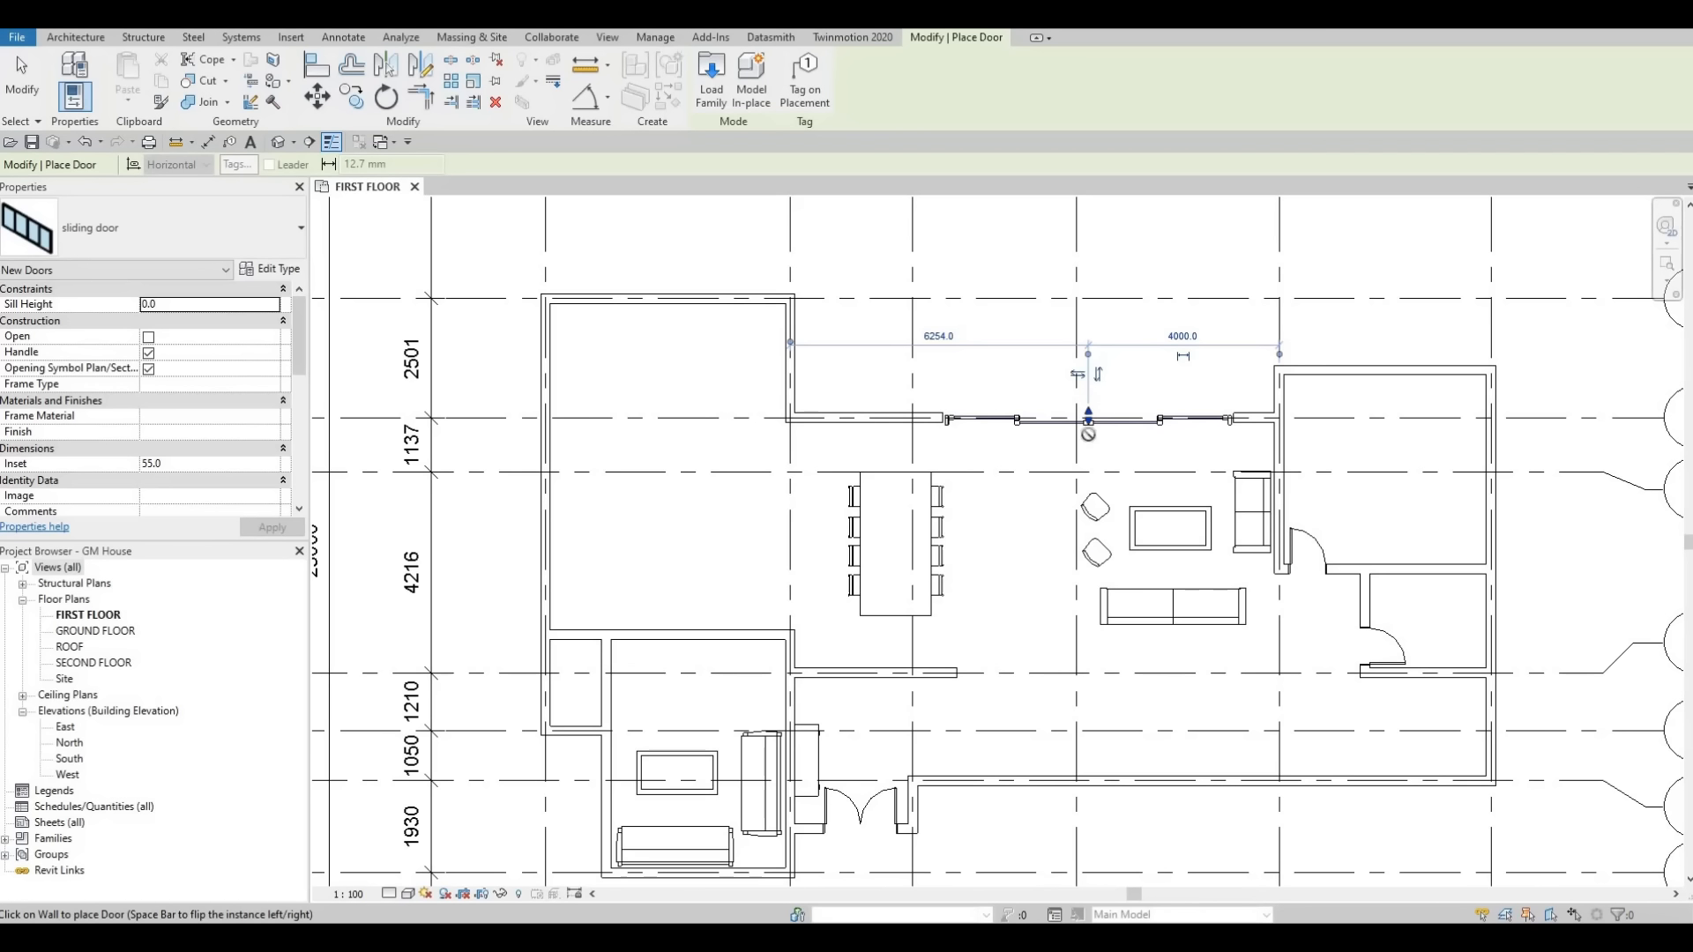
# Set the sliding door's Inset to 0 and enable its Open option.
pyautogui.moveTo(1081, 492); pyautogui.dragTo(1057, 542, button='middle')
pyautogui.press('Escape')
pyautogui.press('Escape')
pyautogui.scroll(3, 1030, 535)
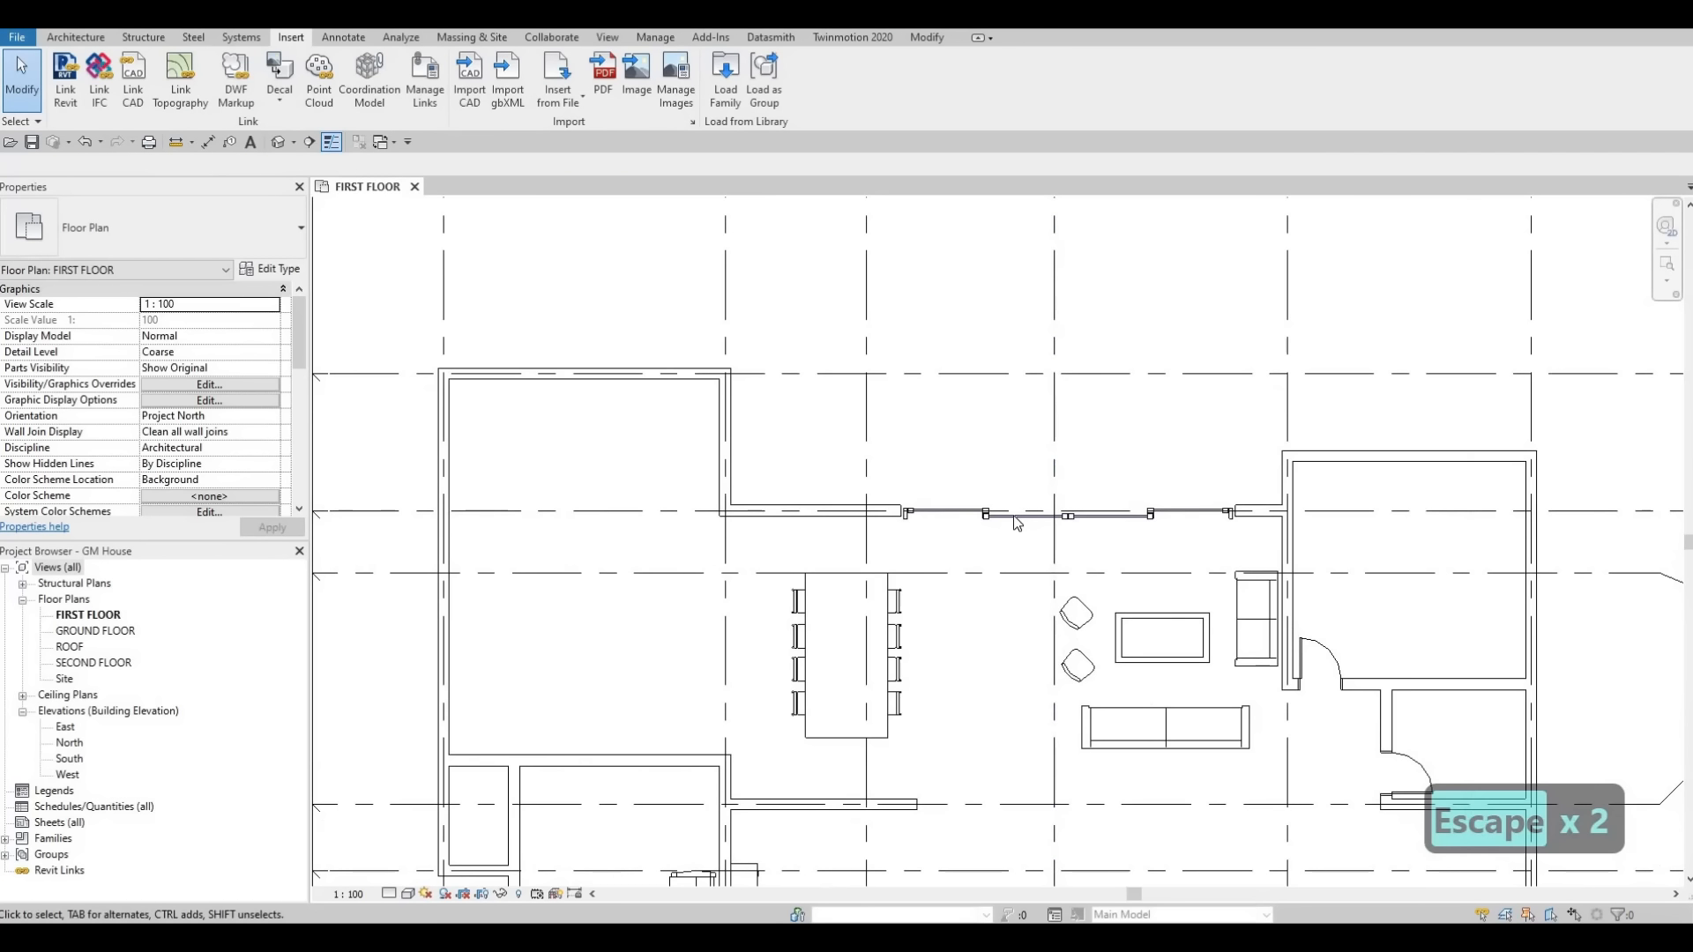
pyautogui.click(1011, 516)
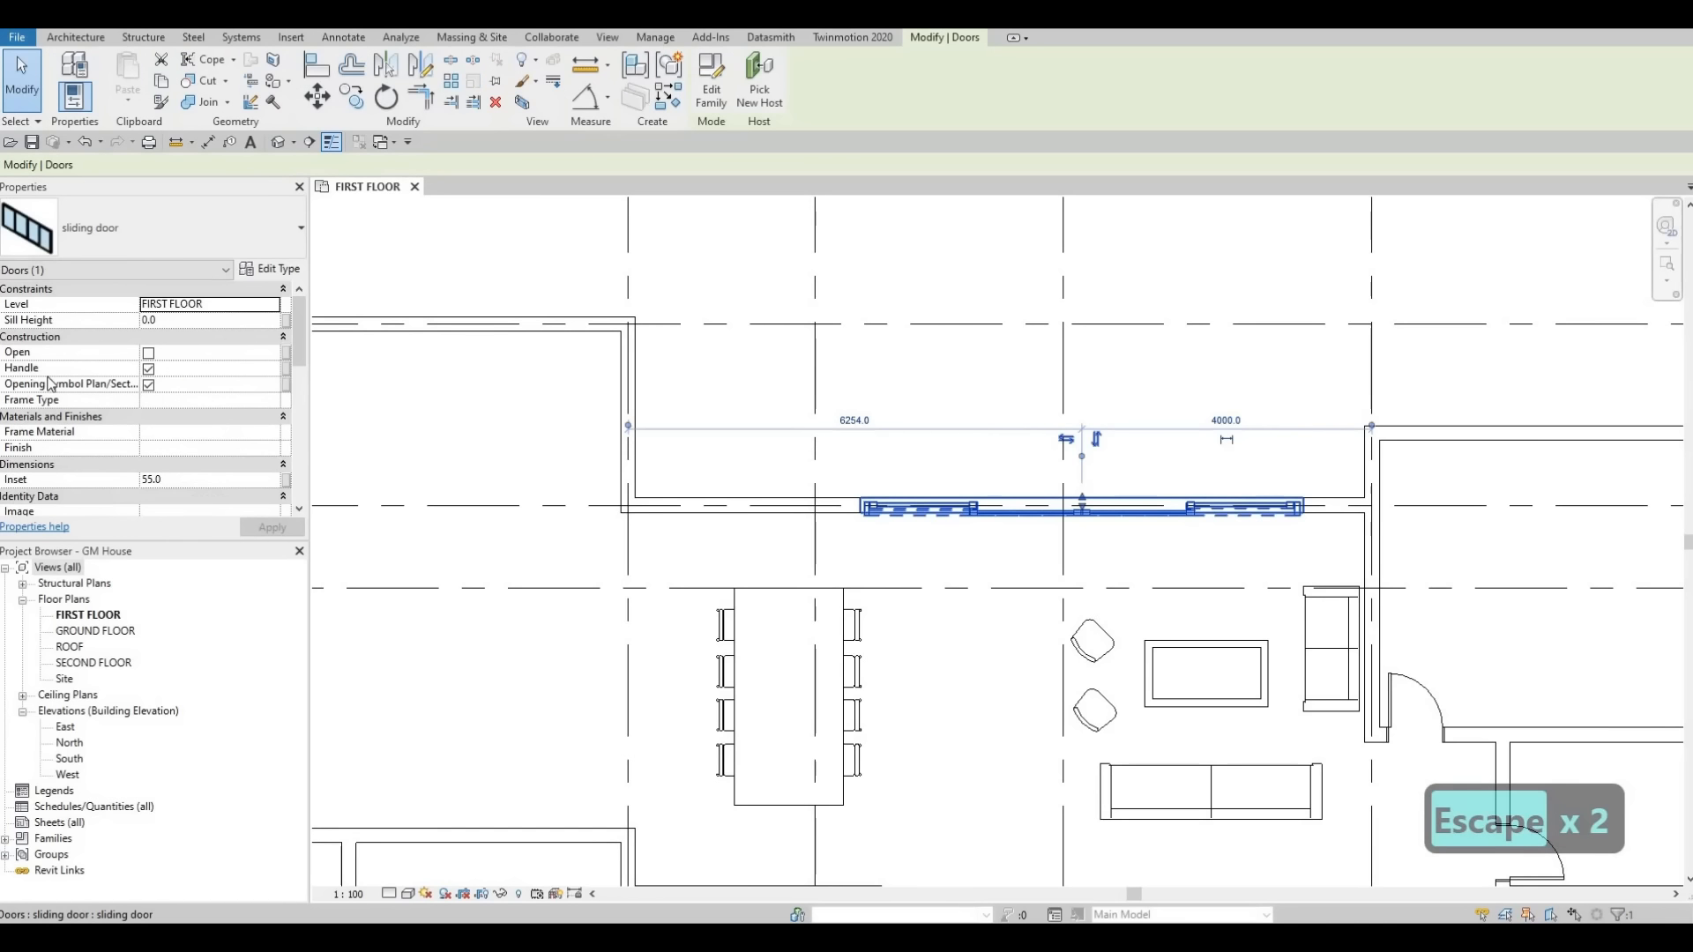
pyautogui.click(171, 480)
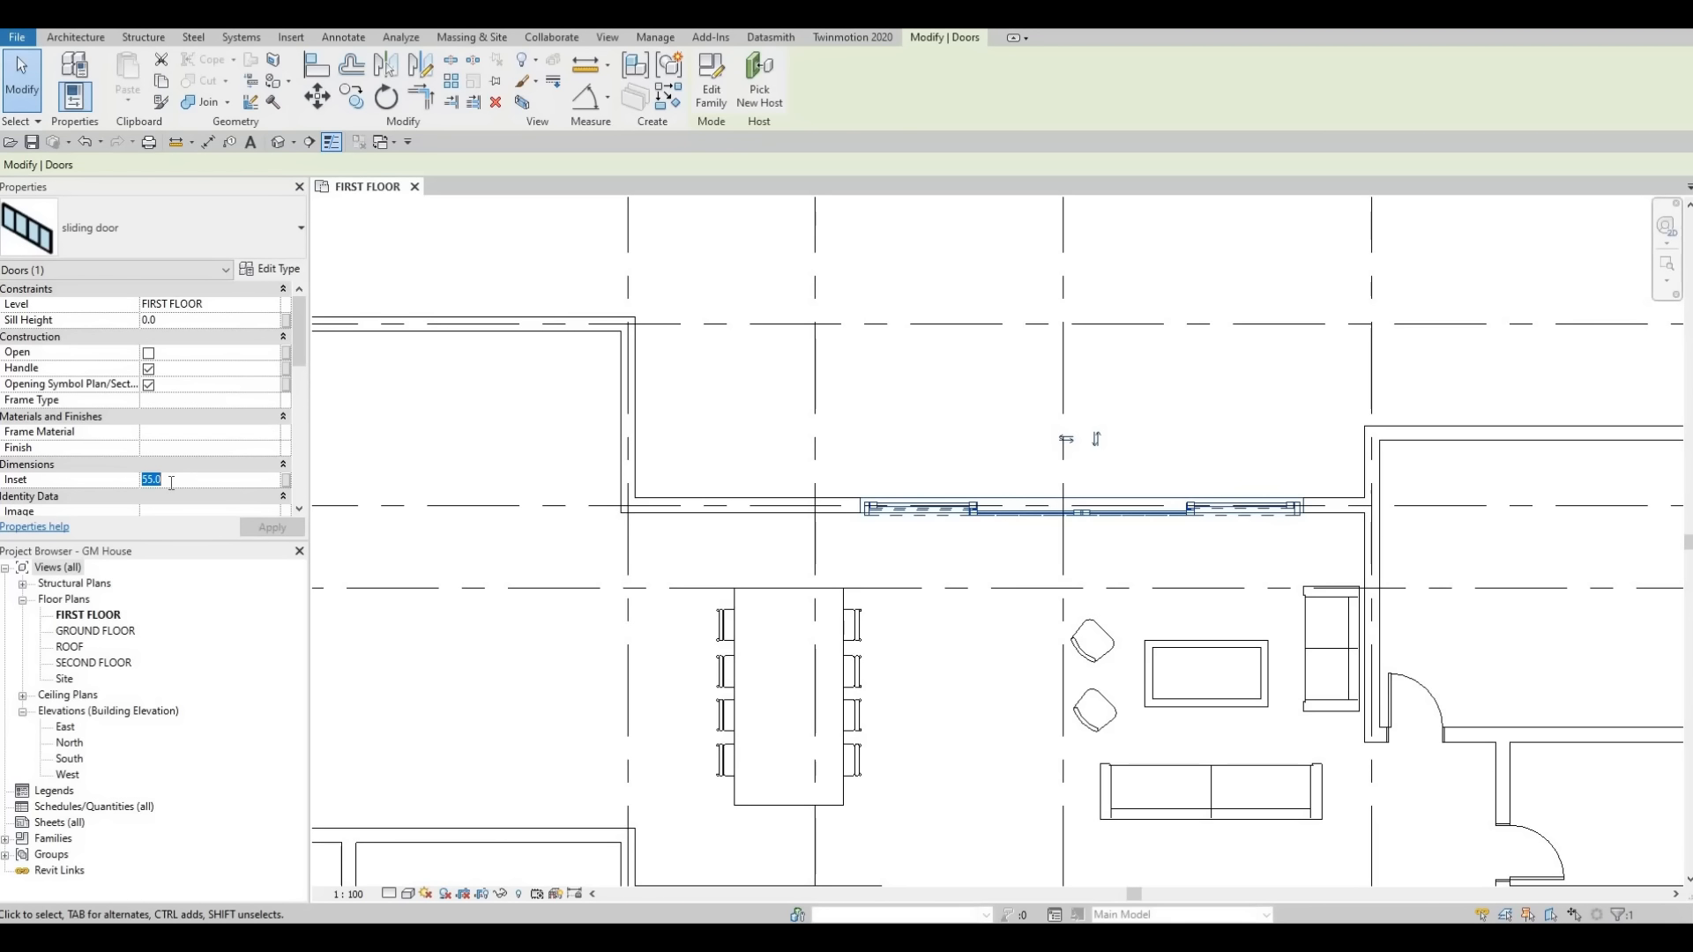
pyautogui.write('0')
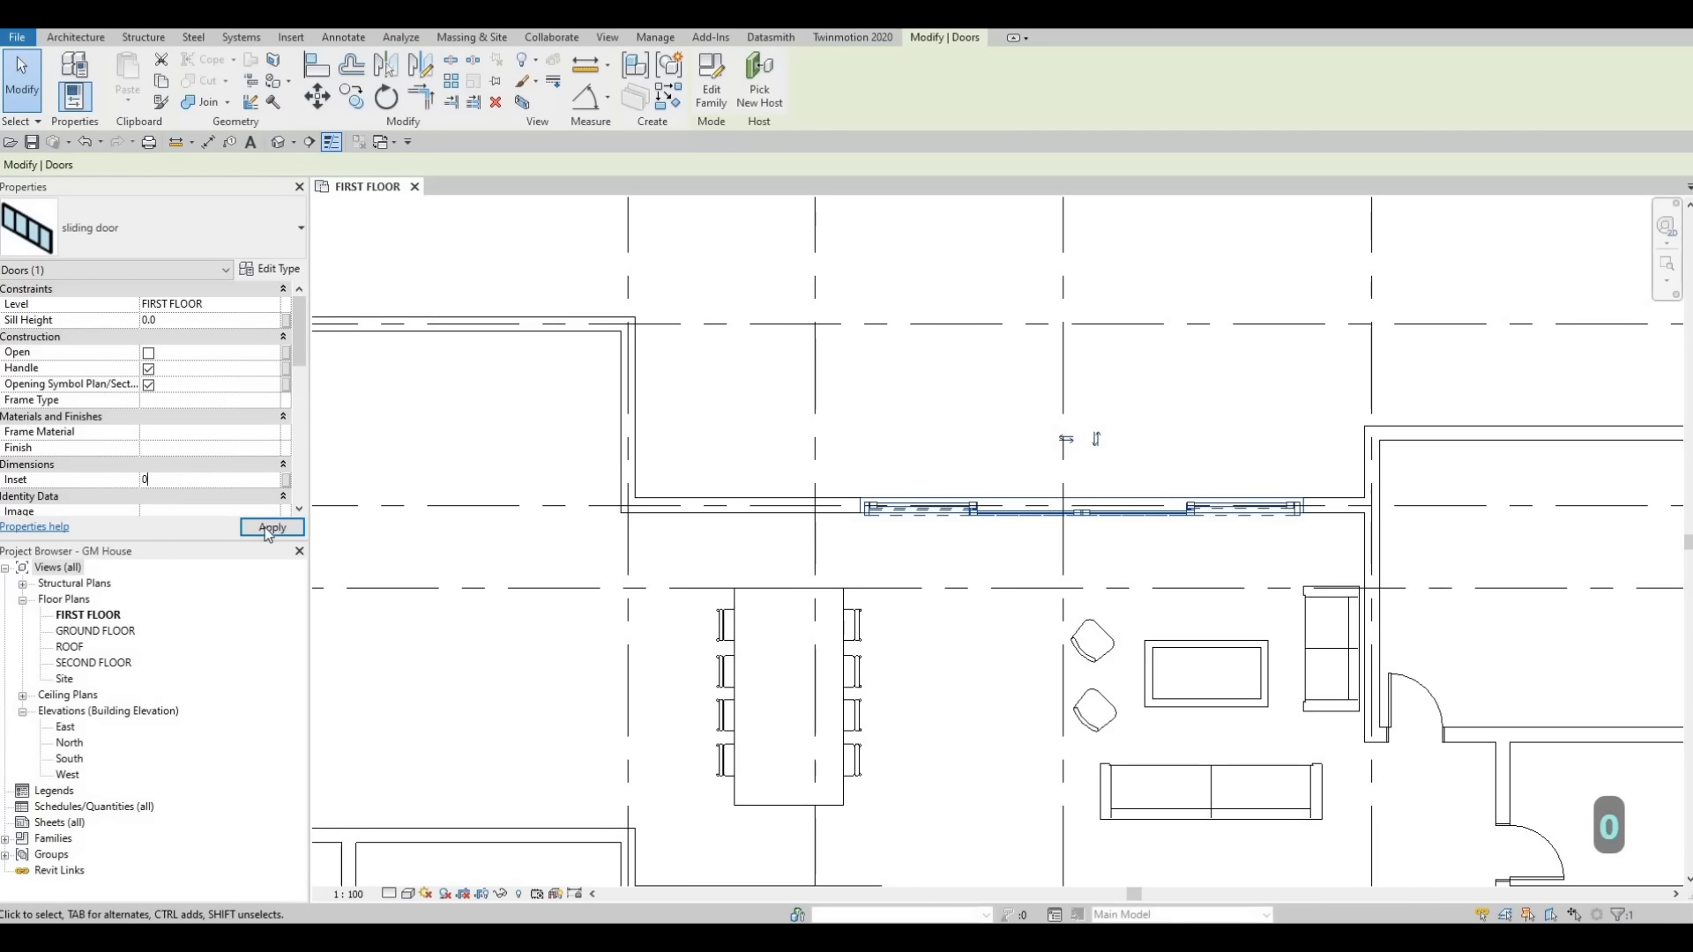
pyautogui.click(270, 527)
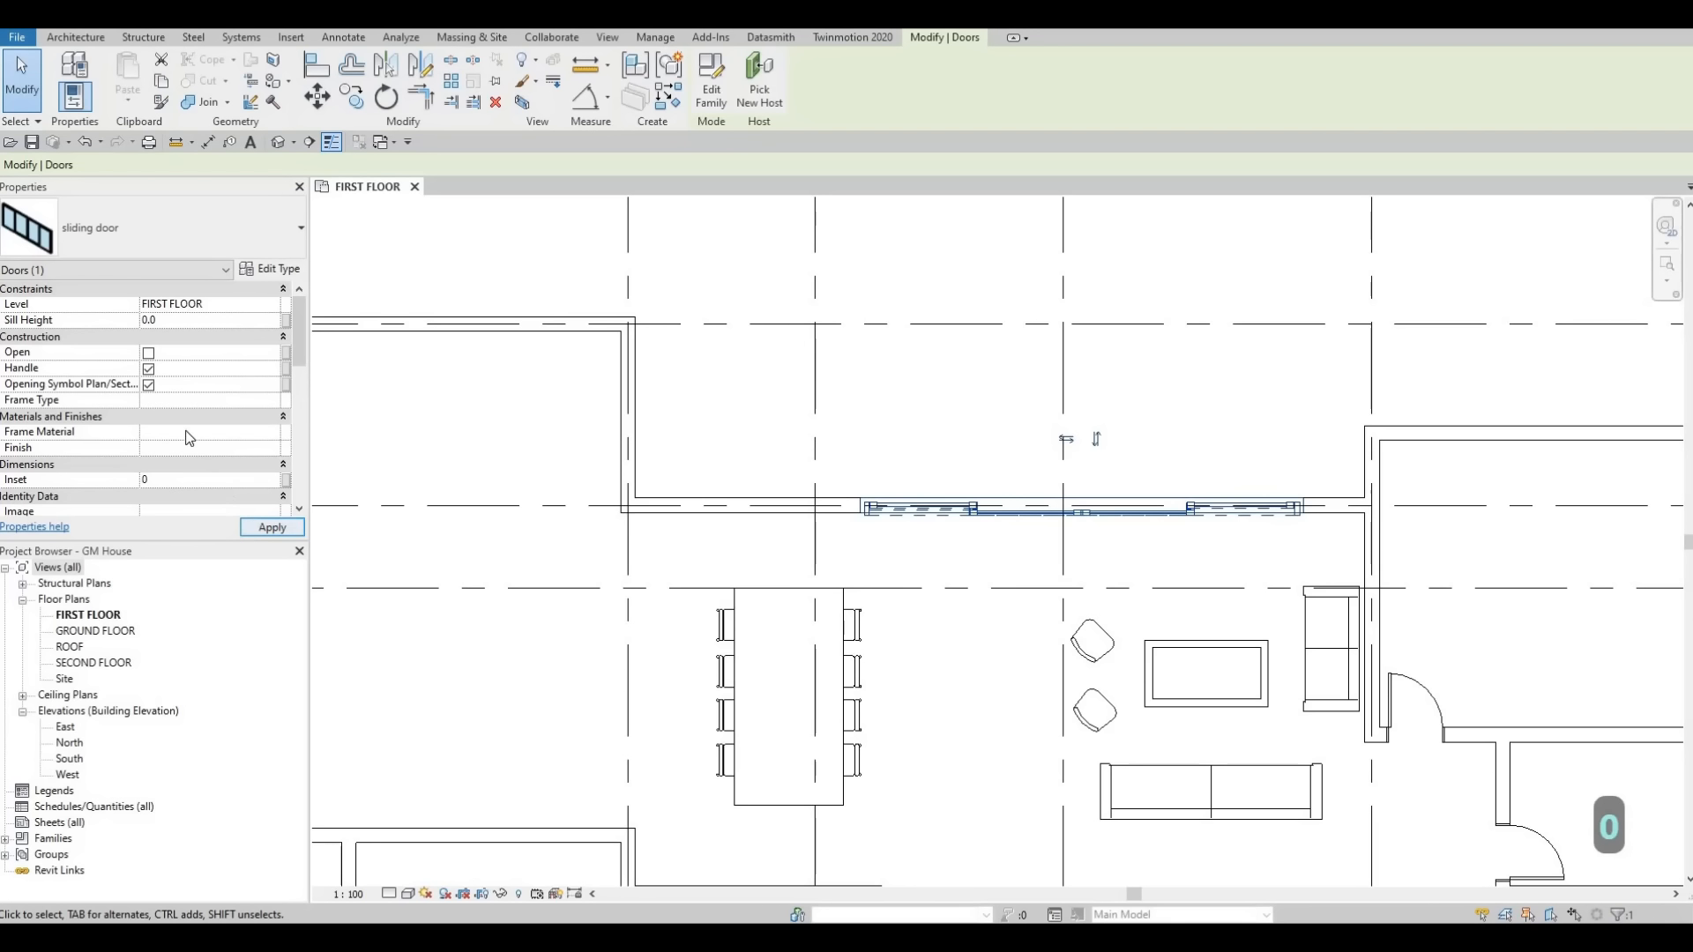
pyautogui.click(149, 353)
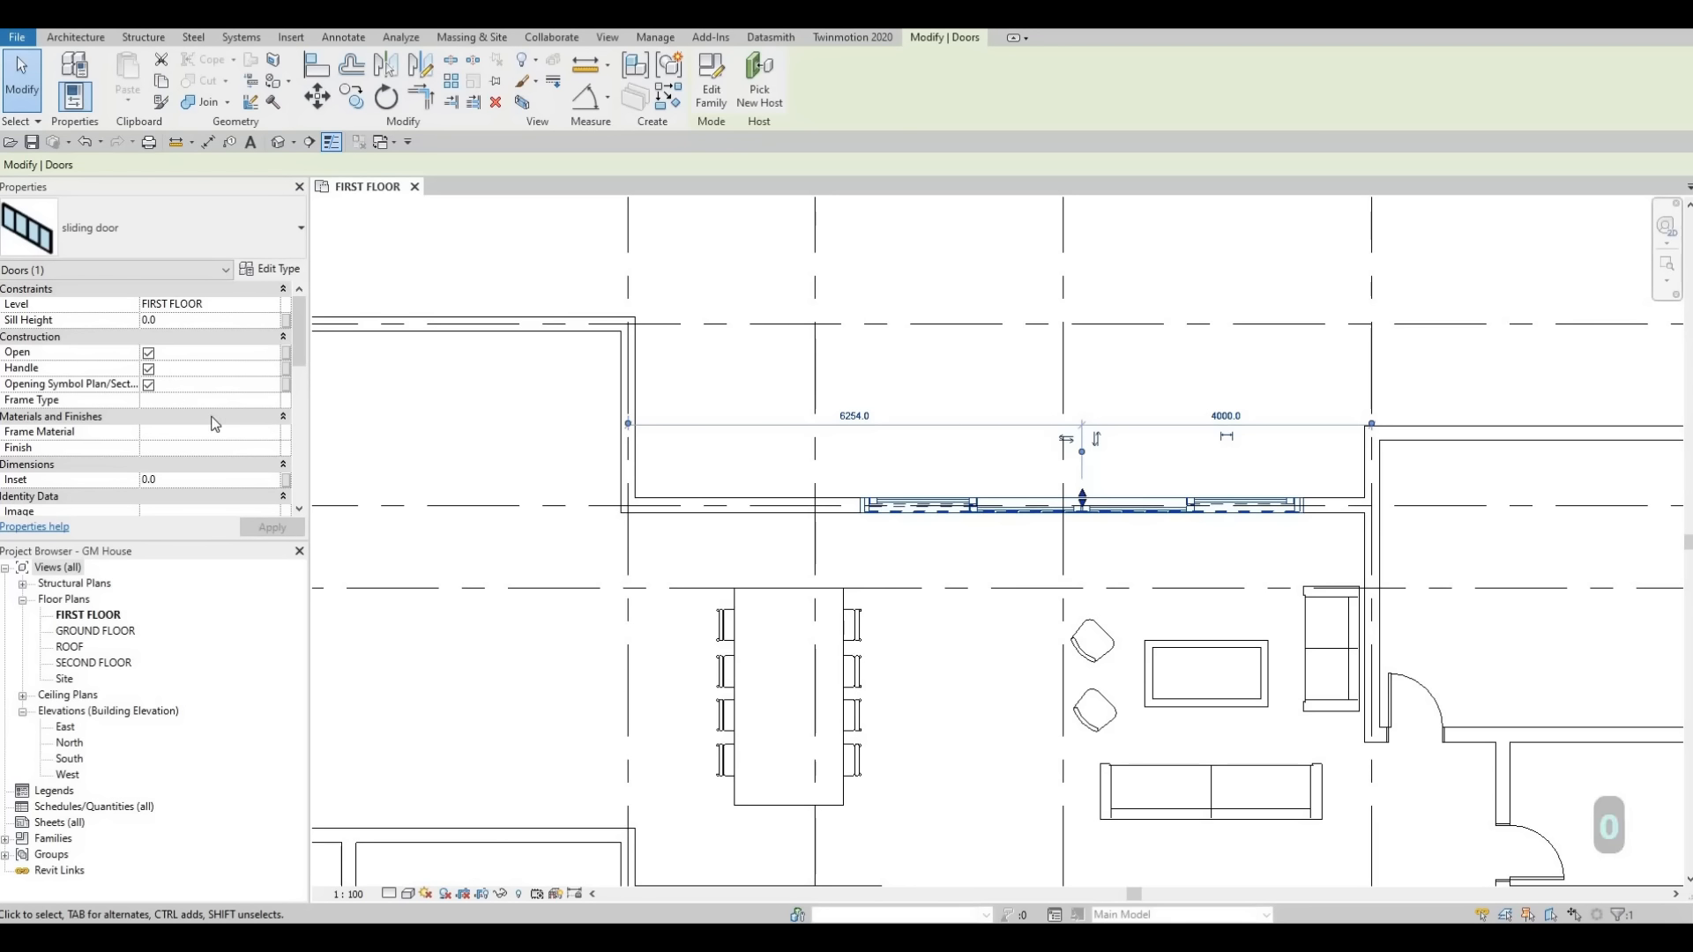
pyautogui.click(263, 532)
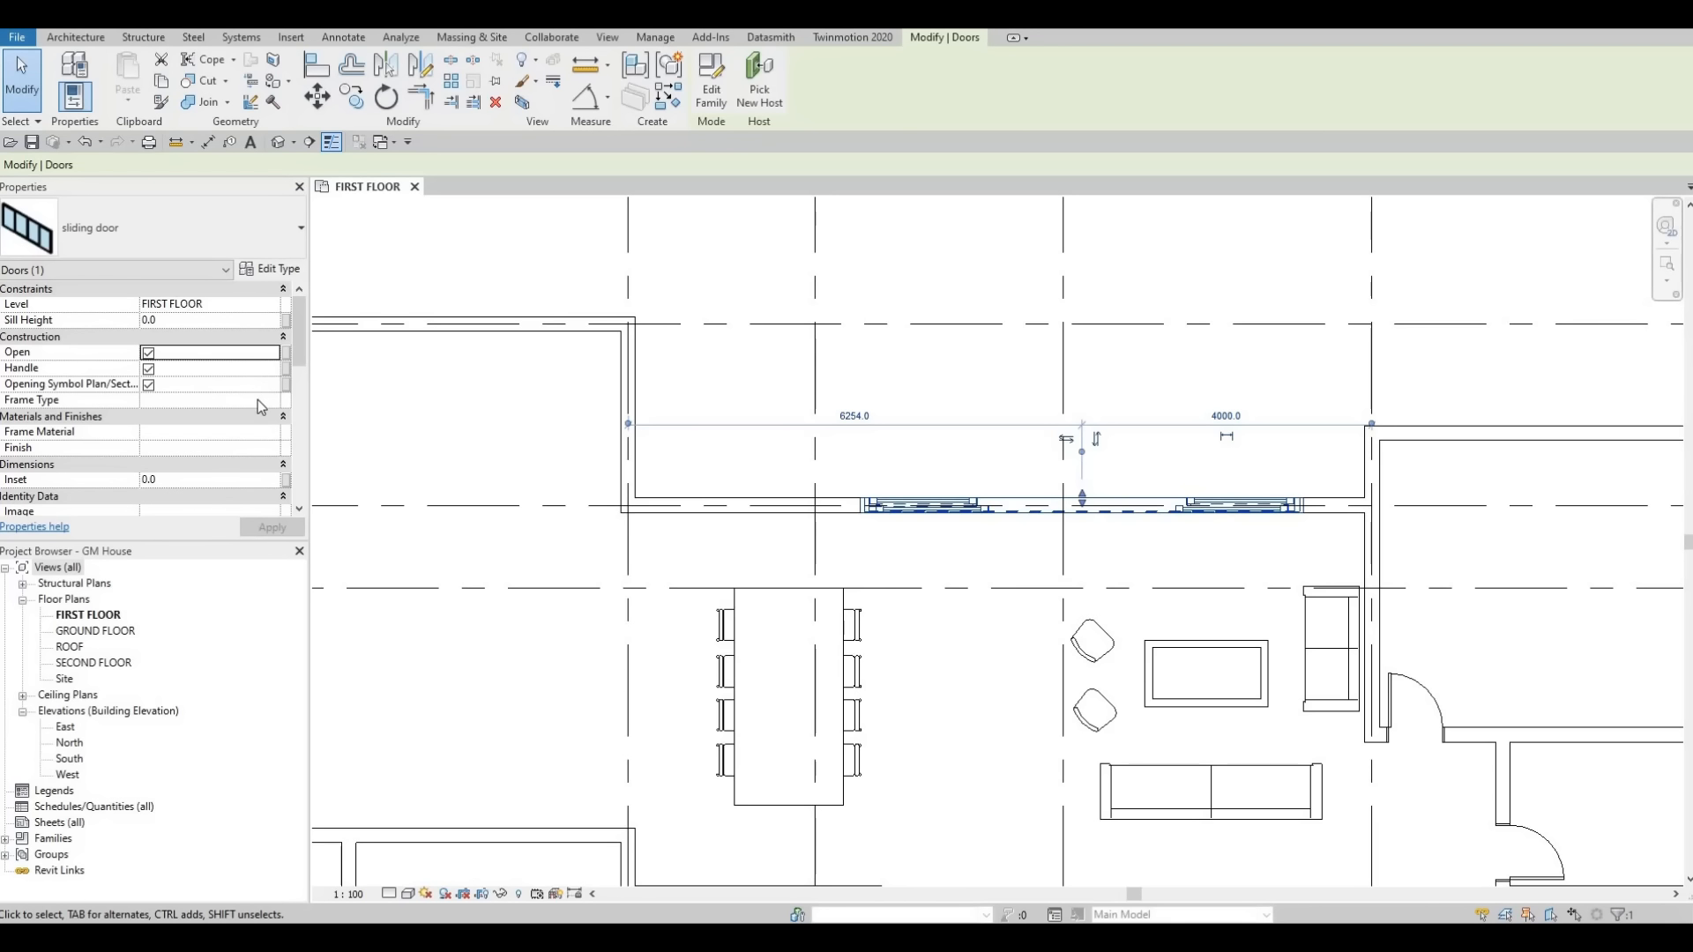
# Set the sliding door type's Gap Top, Gap Left and Gap Right to 0 and apply the change.
pyautogui.scroll(-4, 261, 406)
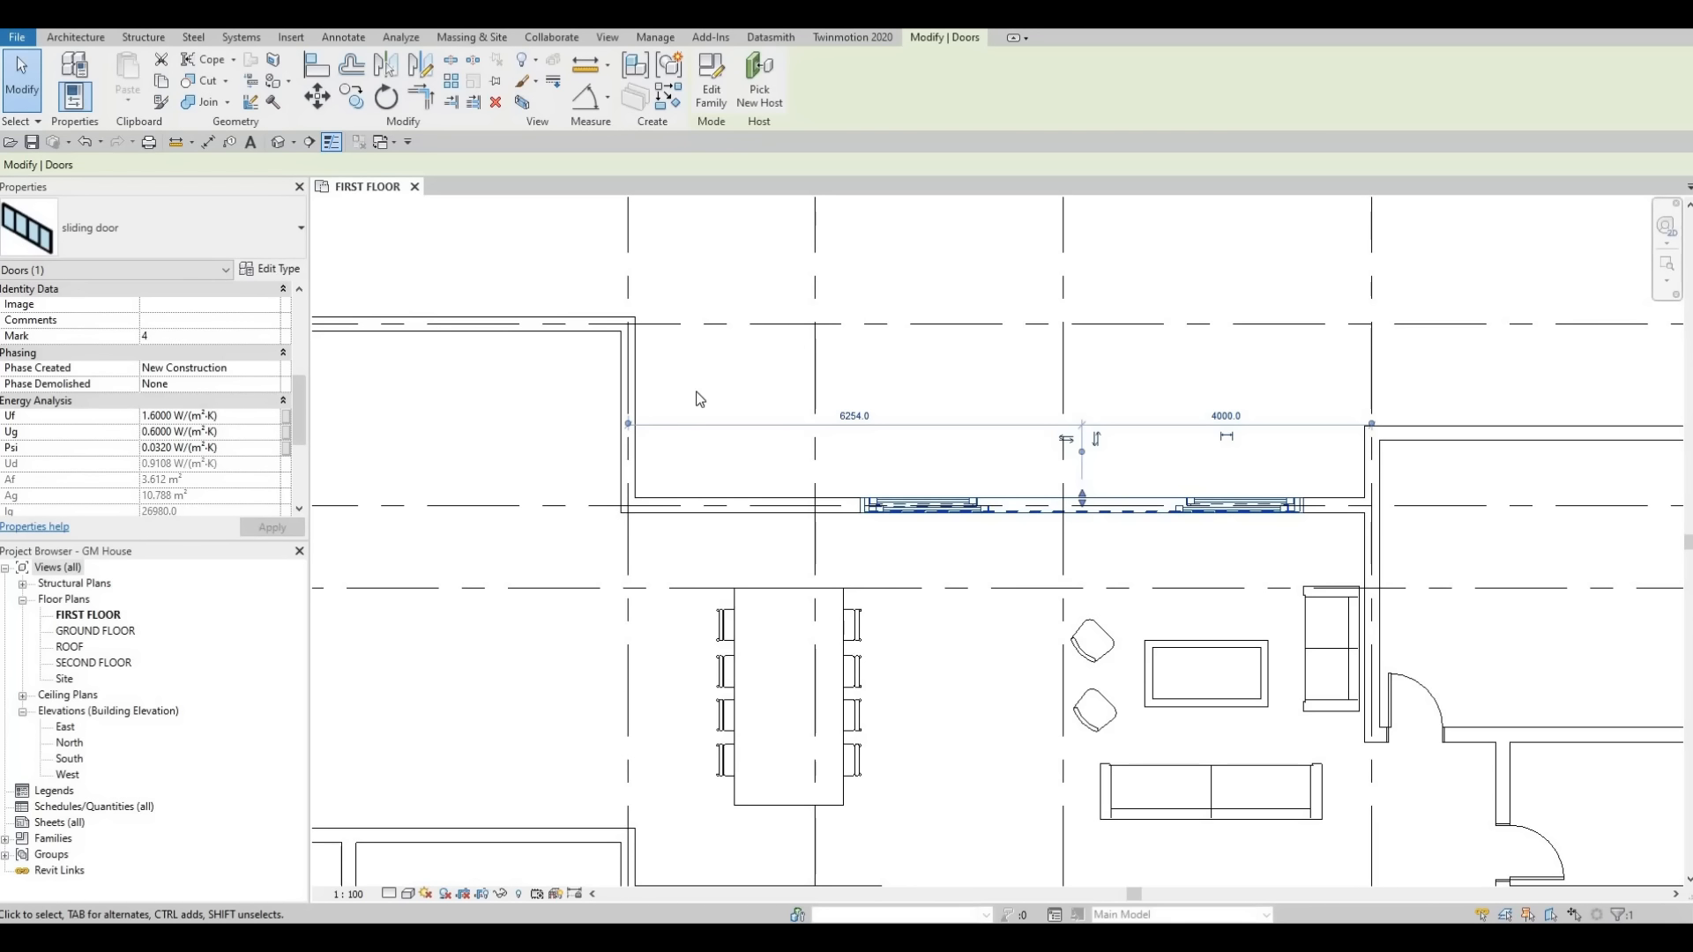
pyautogui.click(270, 269)
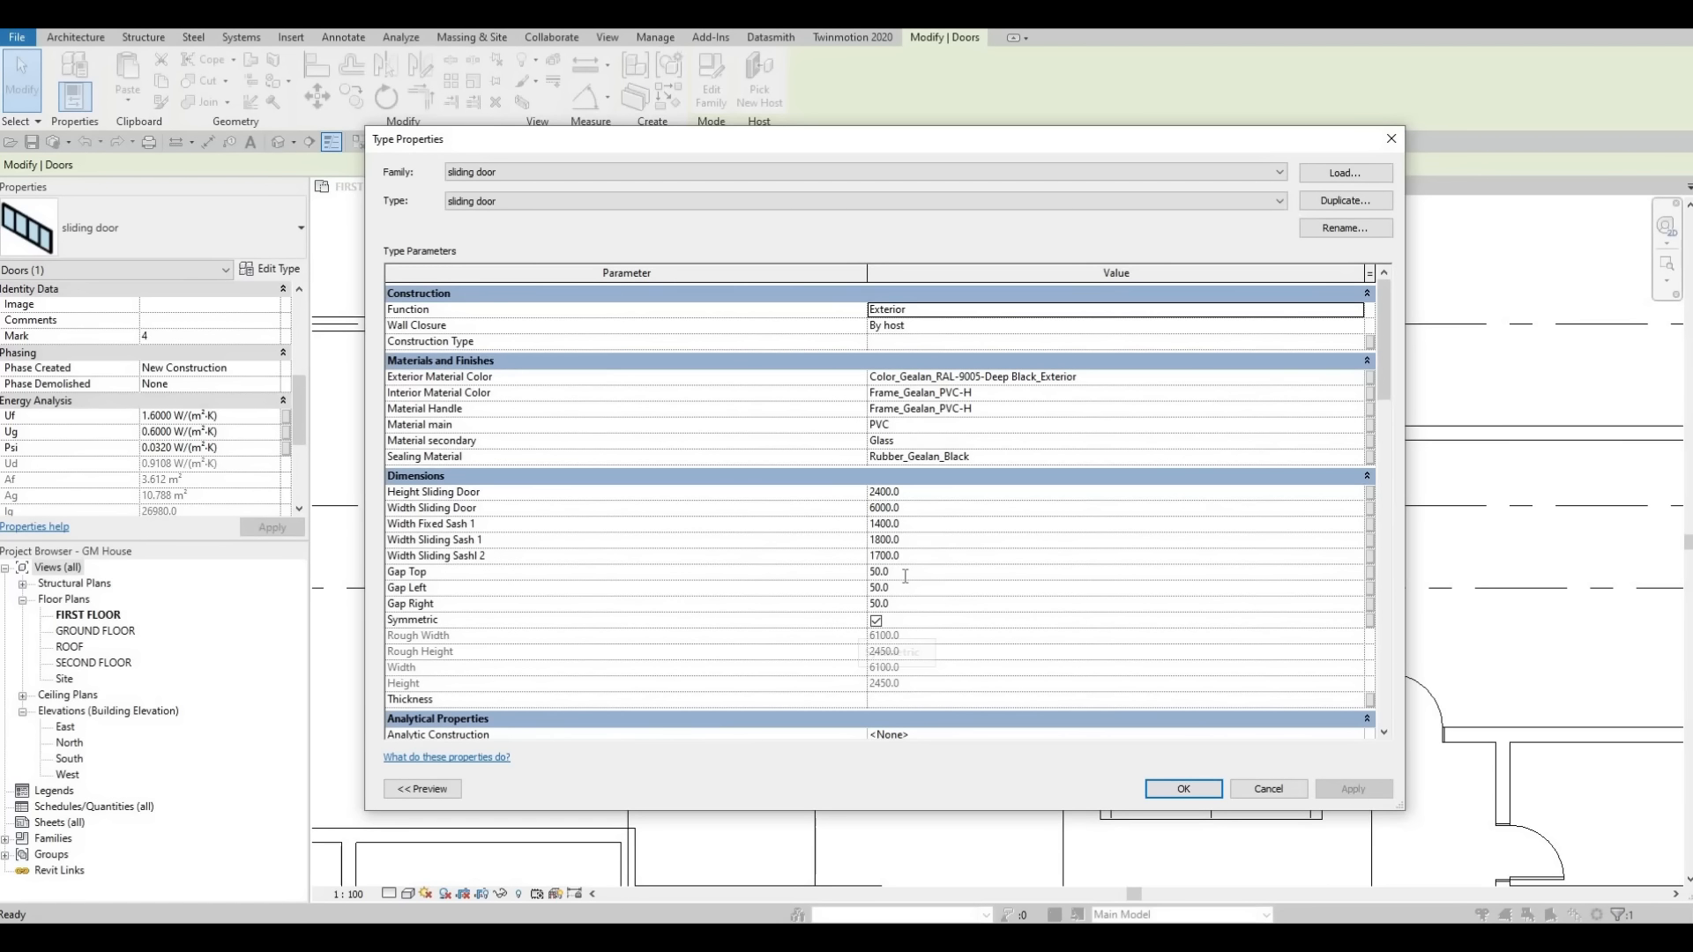
pyautogui.click(905, 572)
pyautogui.write('0')
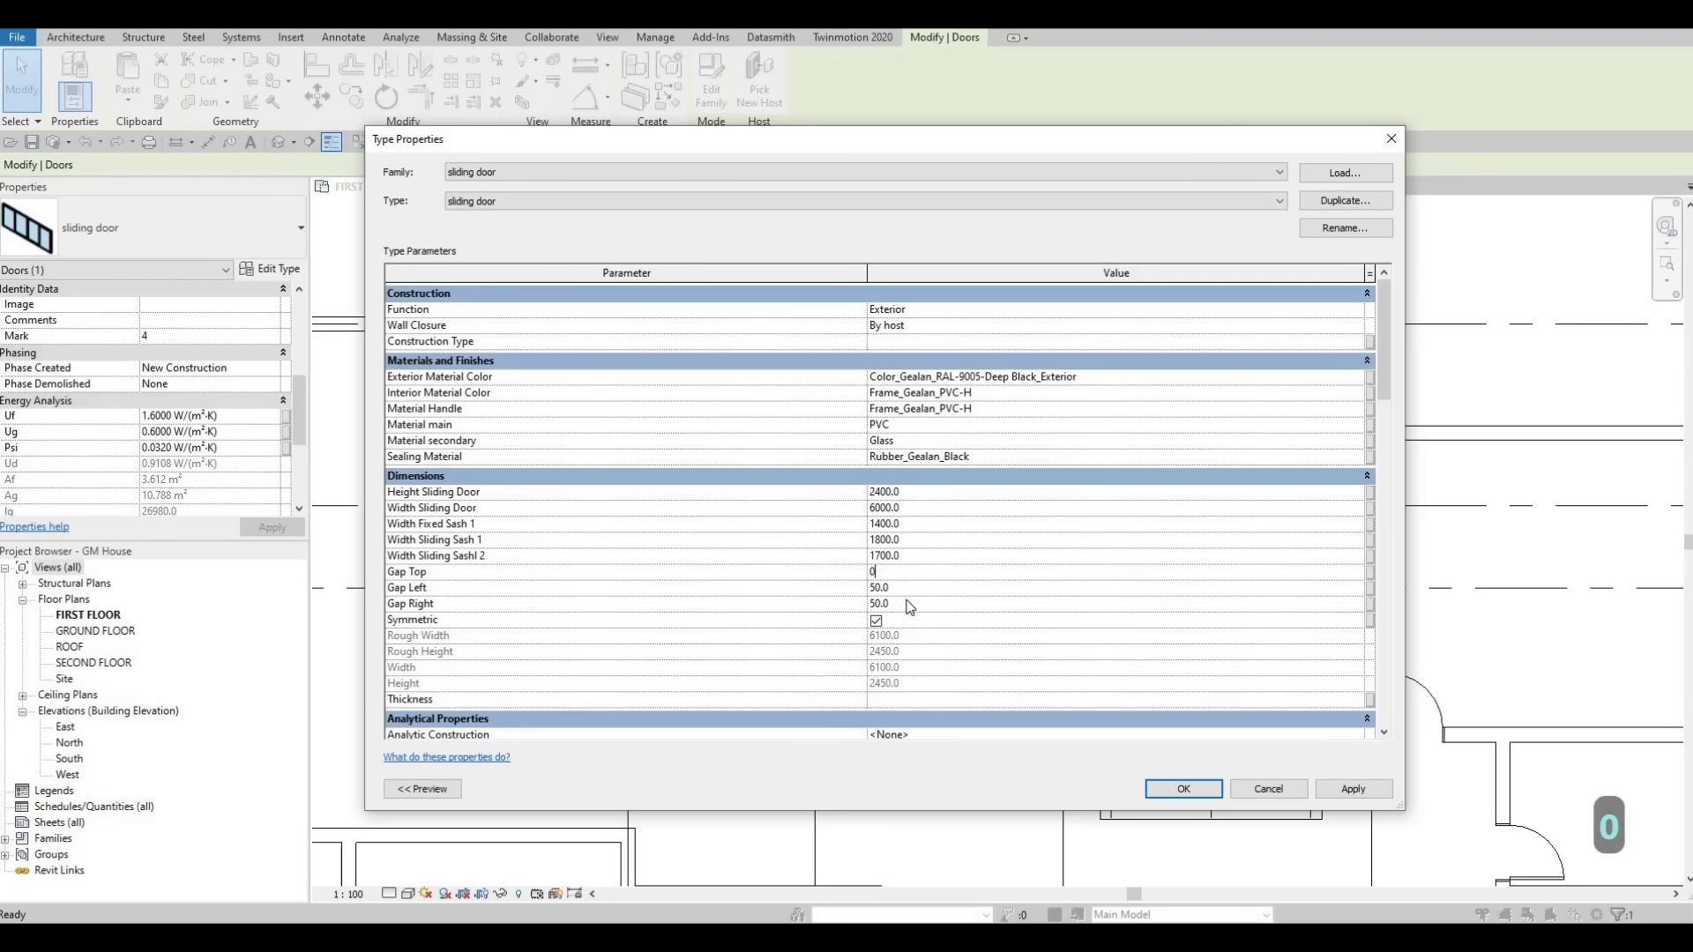
pyautogui.click(909, 588)
pyautogui.write('0')
pyautogui.click(906, 603)
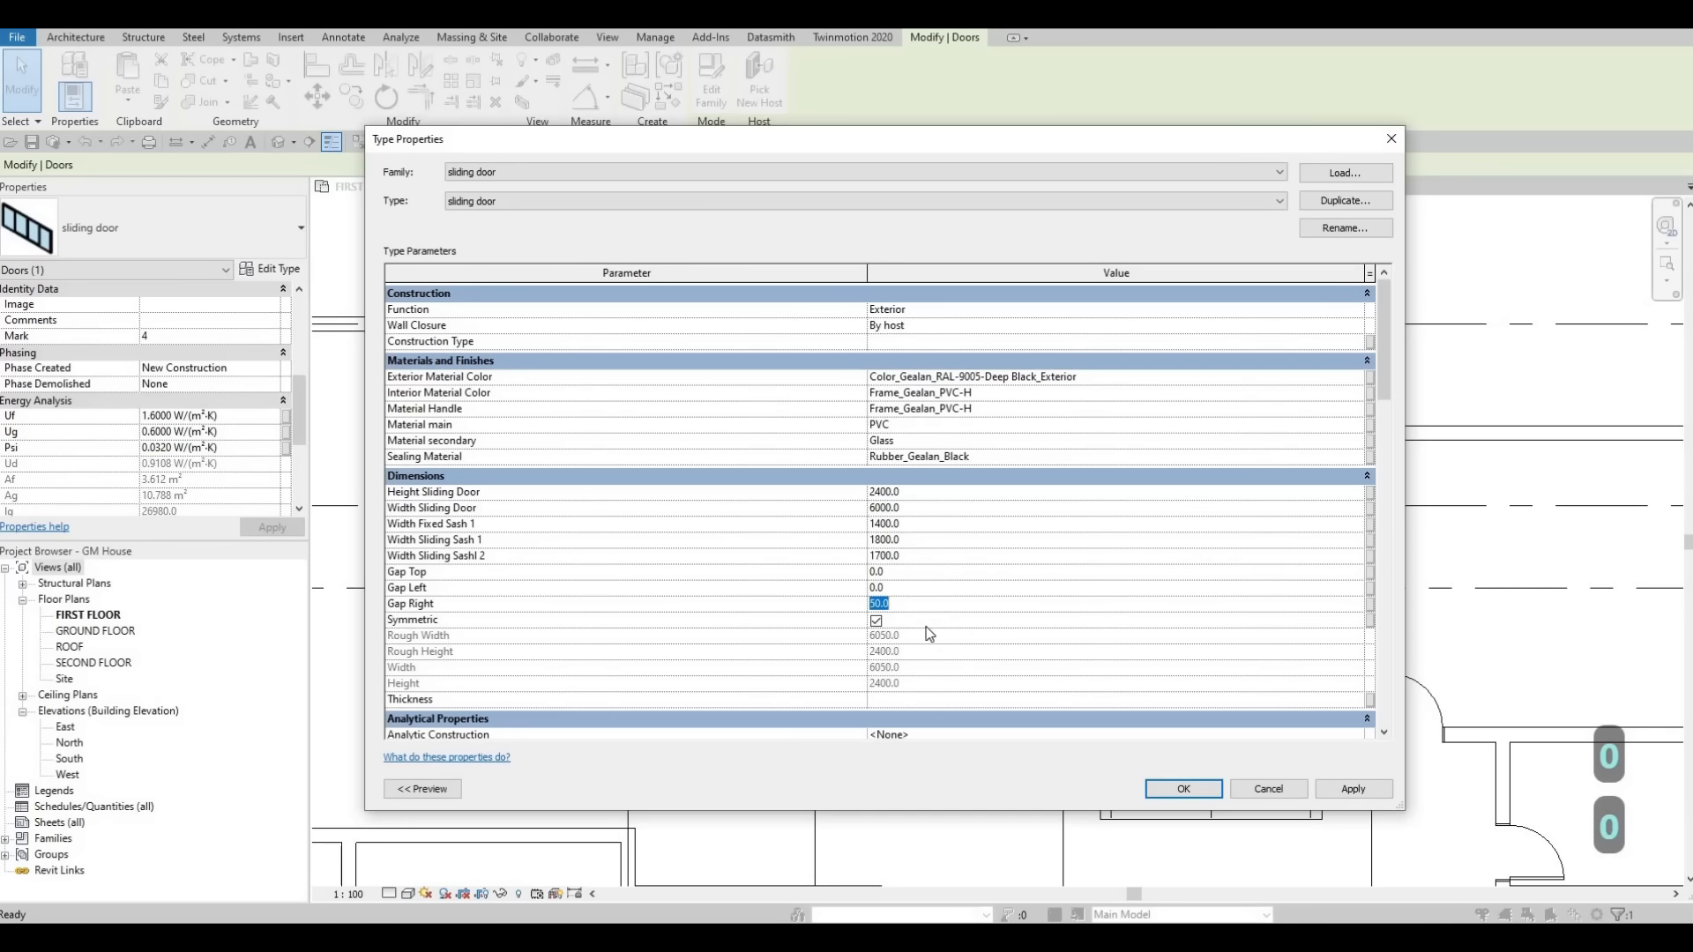
pyautogui.write('0')
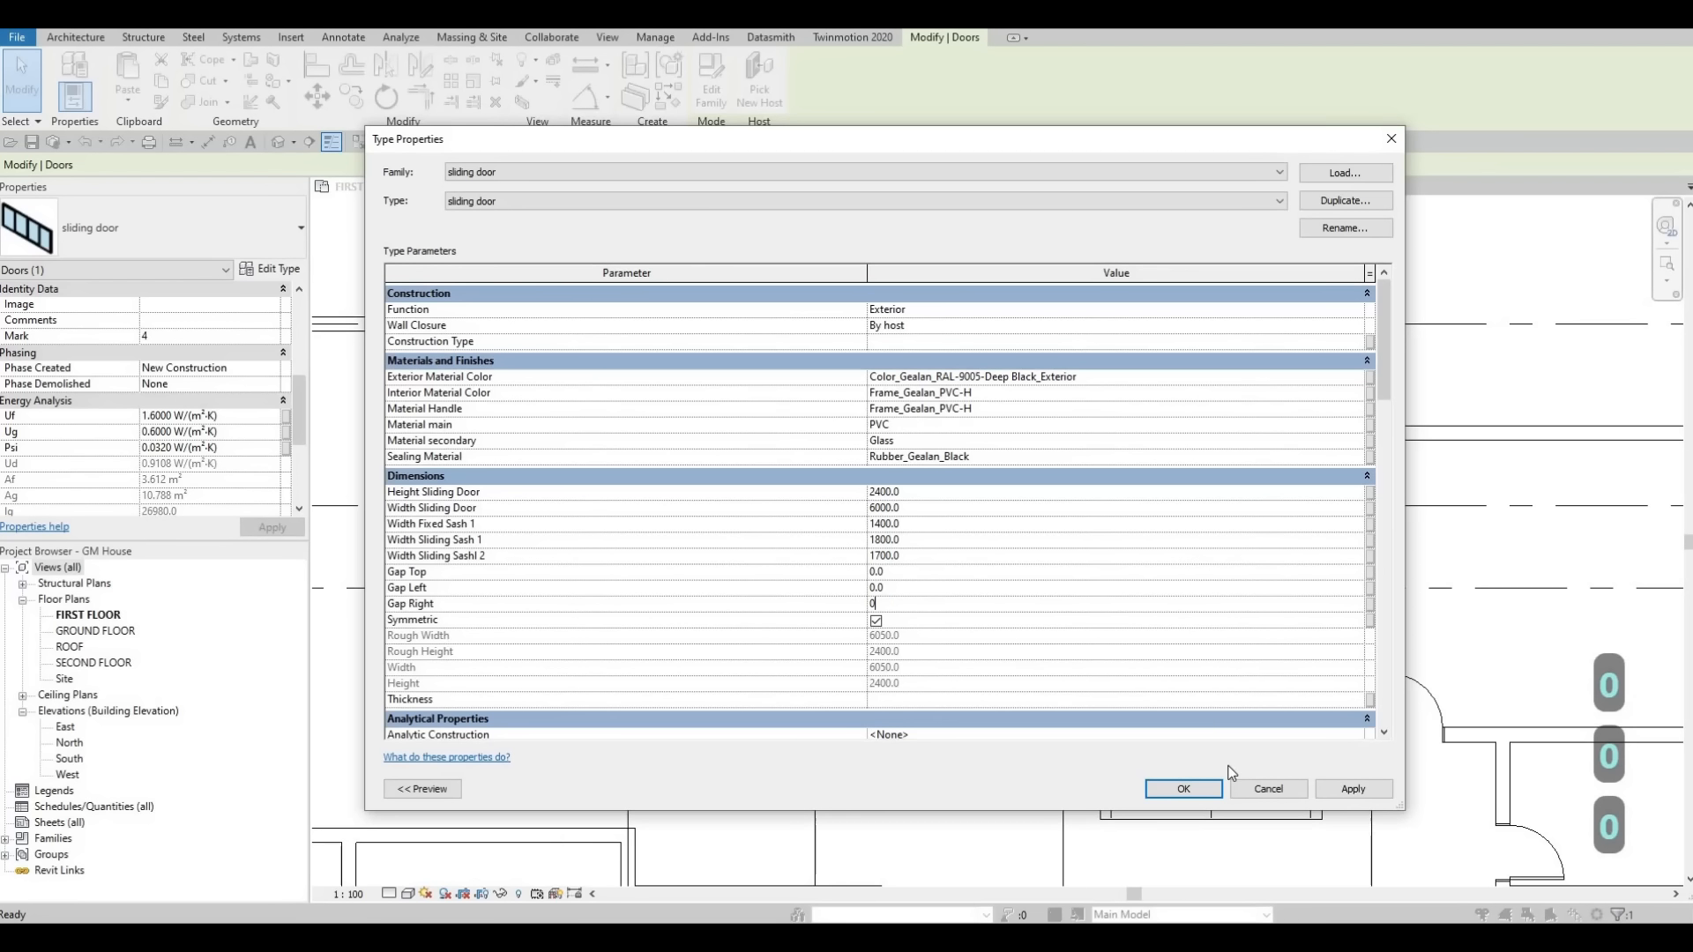
pyautogui.click(1362, 790)
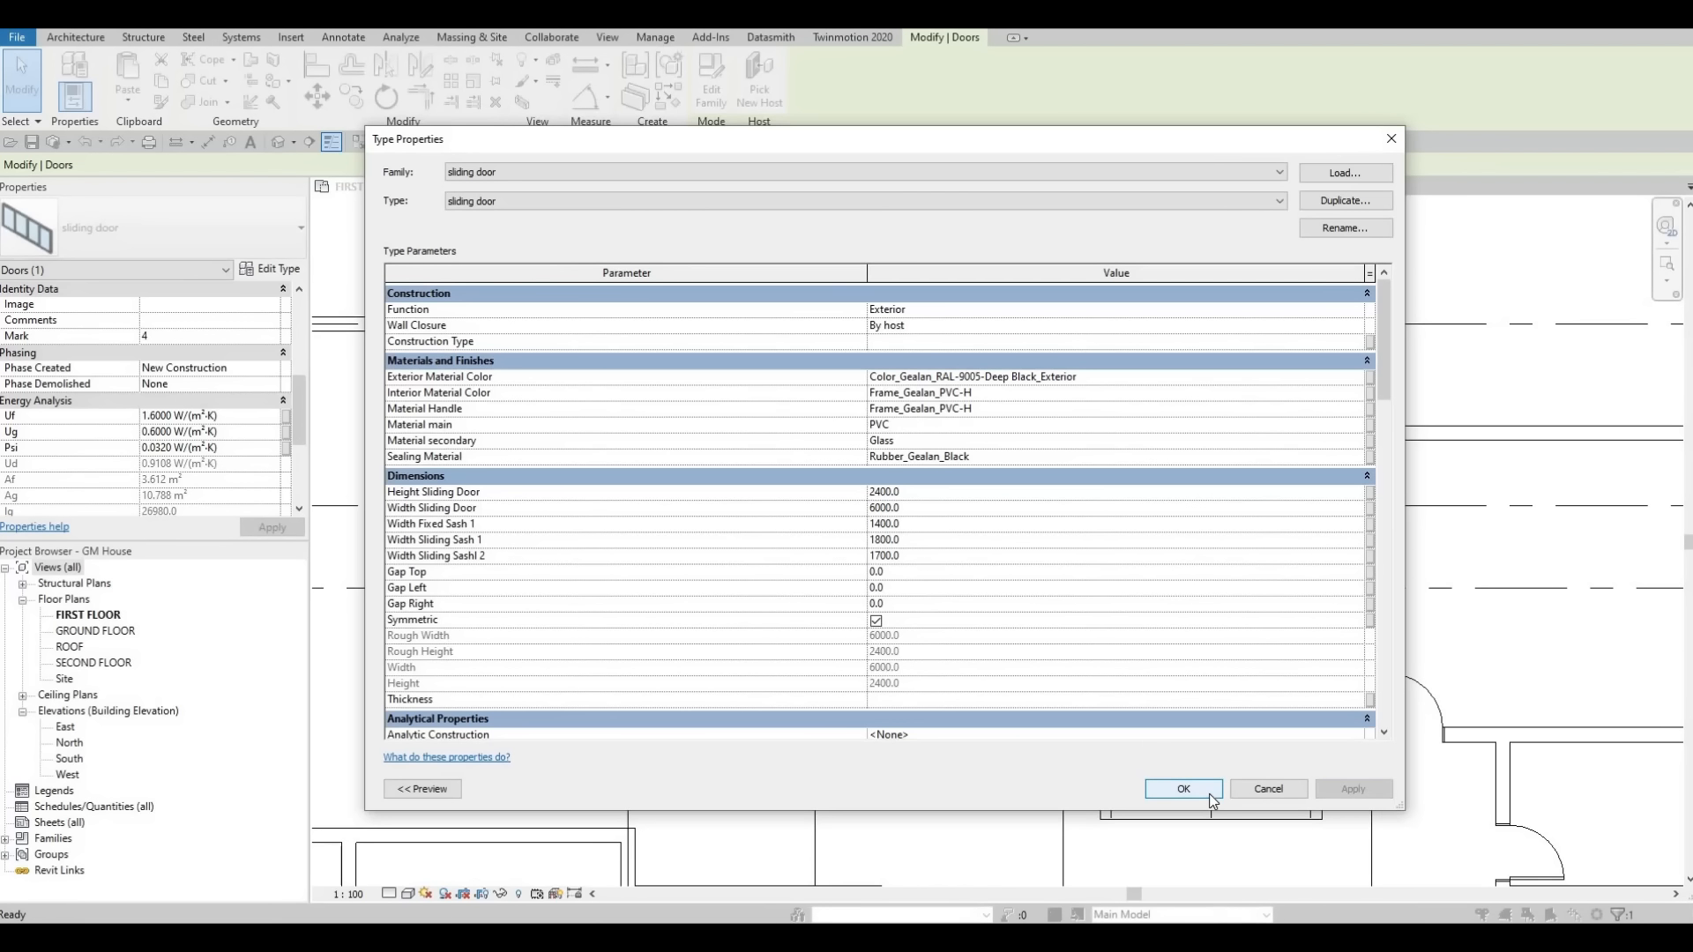
pyautogui.click(1201, 789)
pyautogui.scroll(3, 1109, 548)
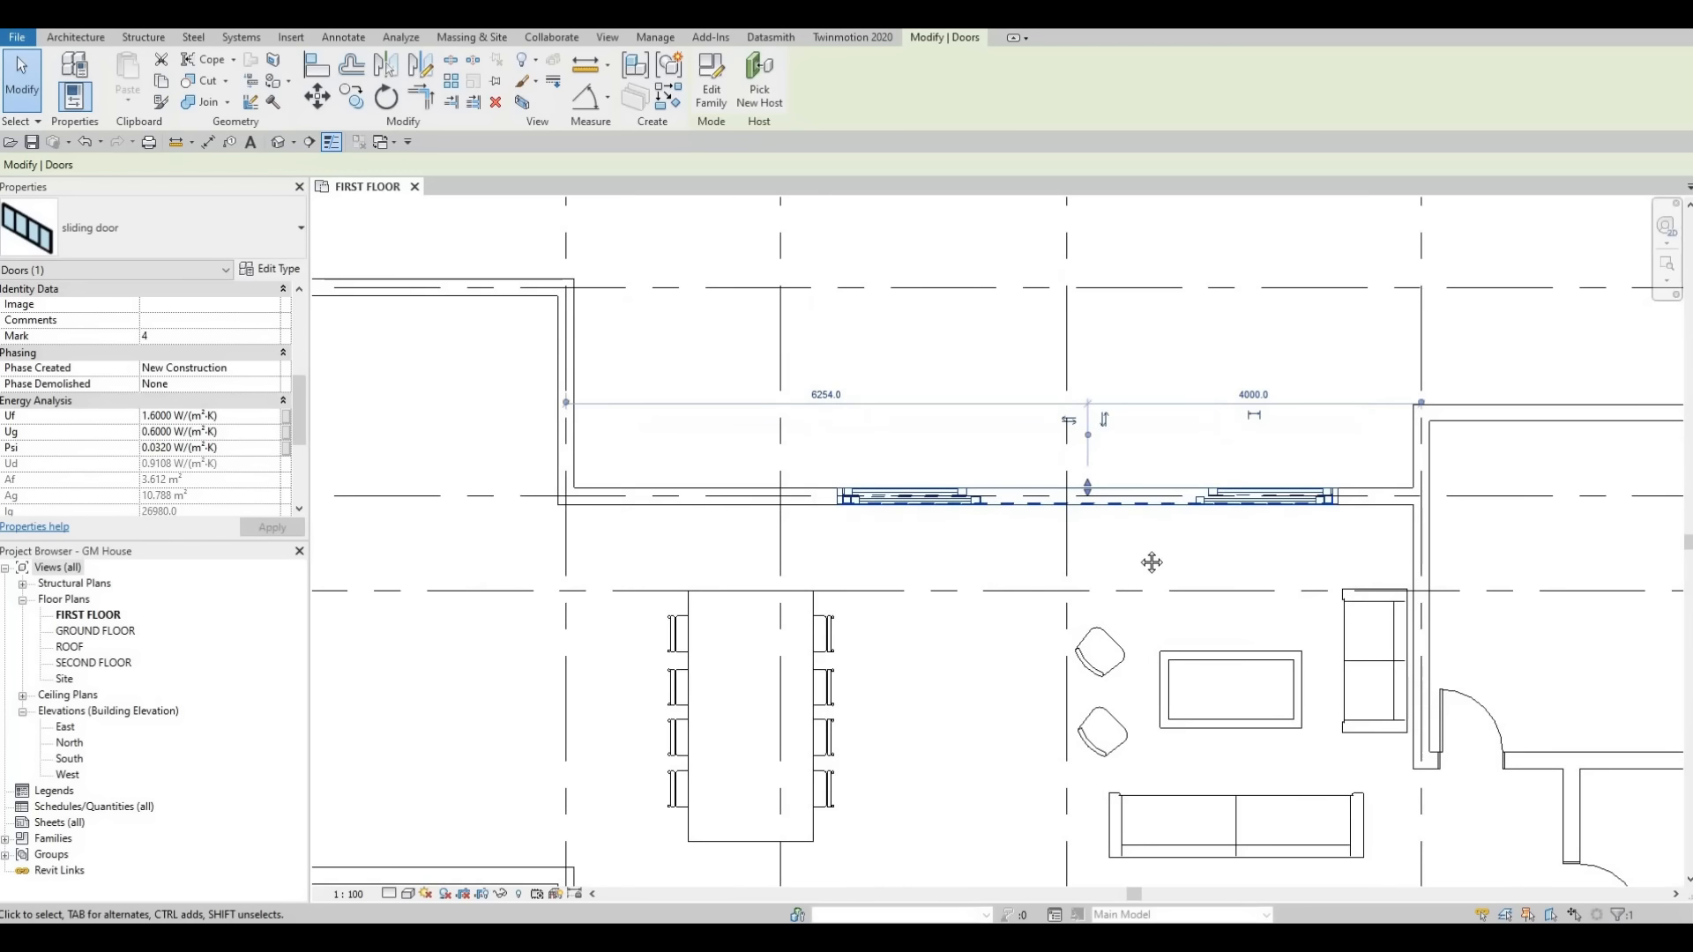
pyautogui.press('Escape')
pyautogui.press('Escape')
pyautogui.scroll(1, 1110, 547)
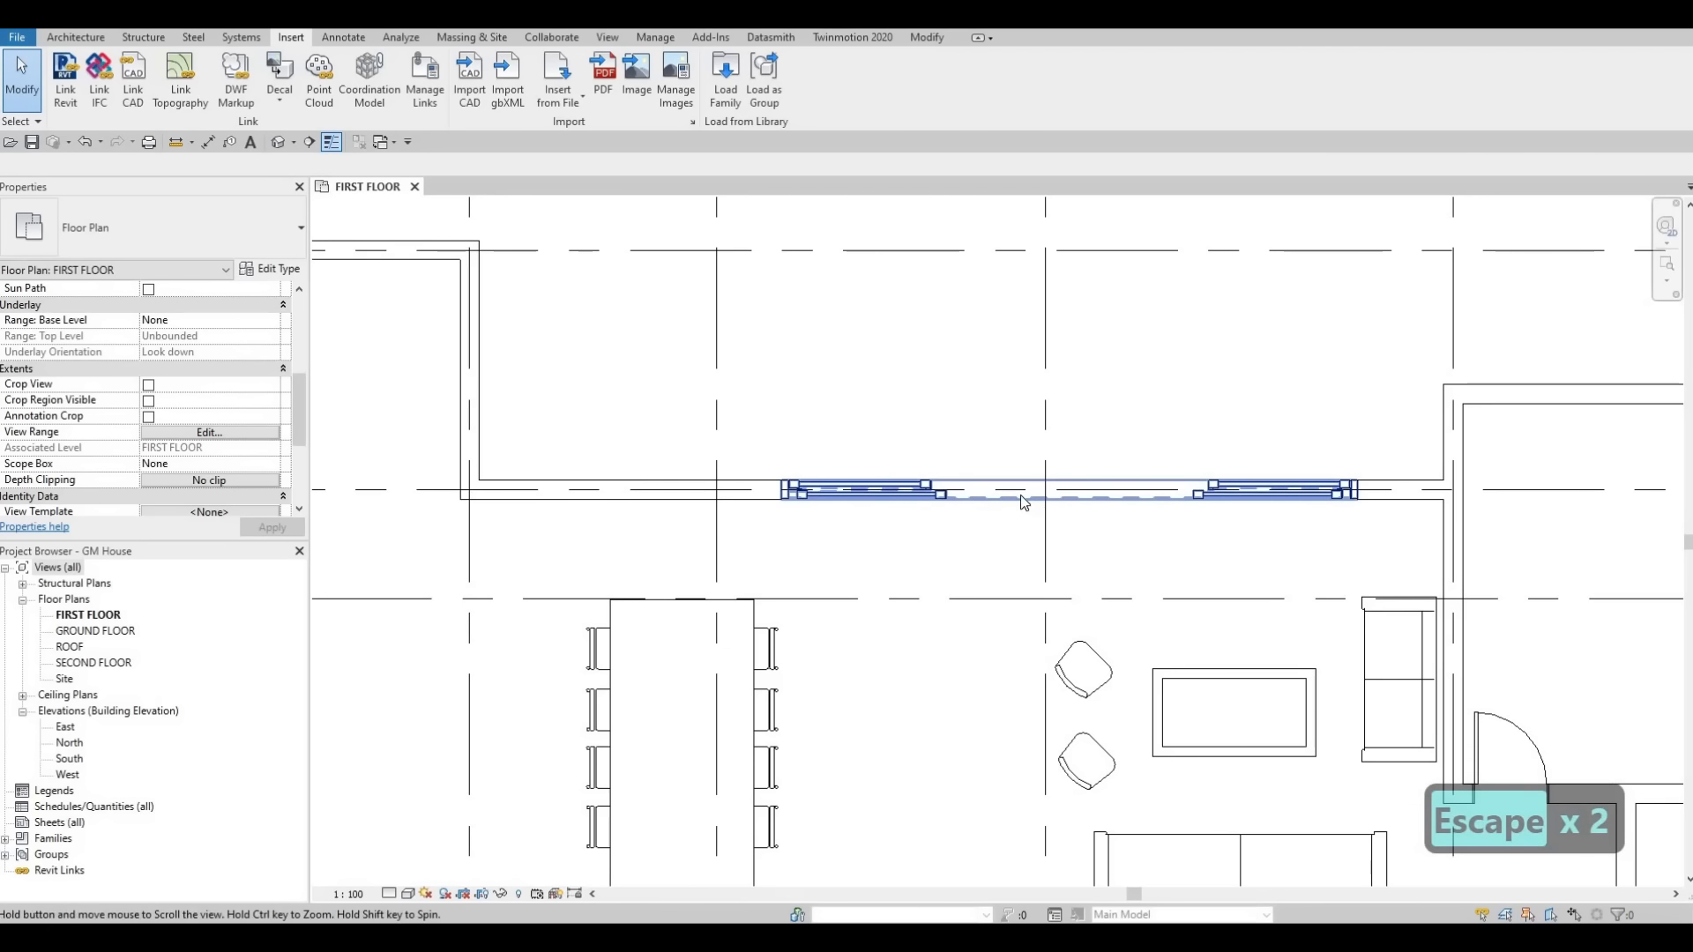
pyautogui.scroll(-3, 1020, 497)
pyautogui.scroll(-5, 1015, 508)
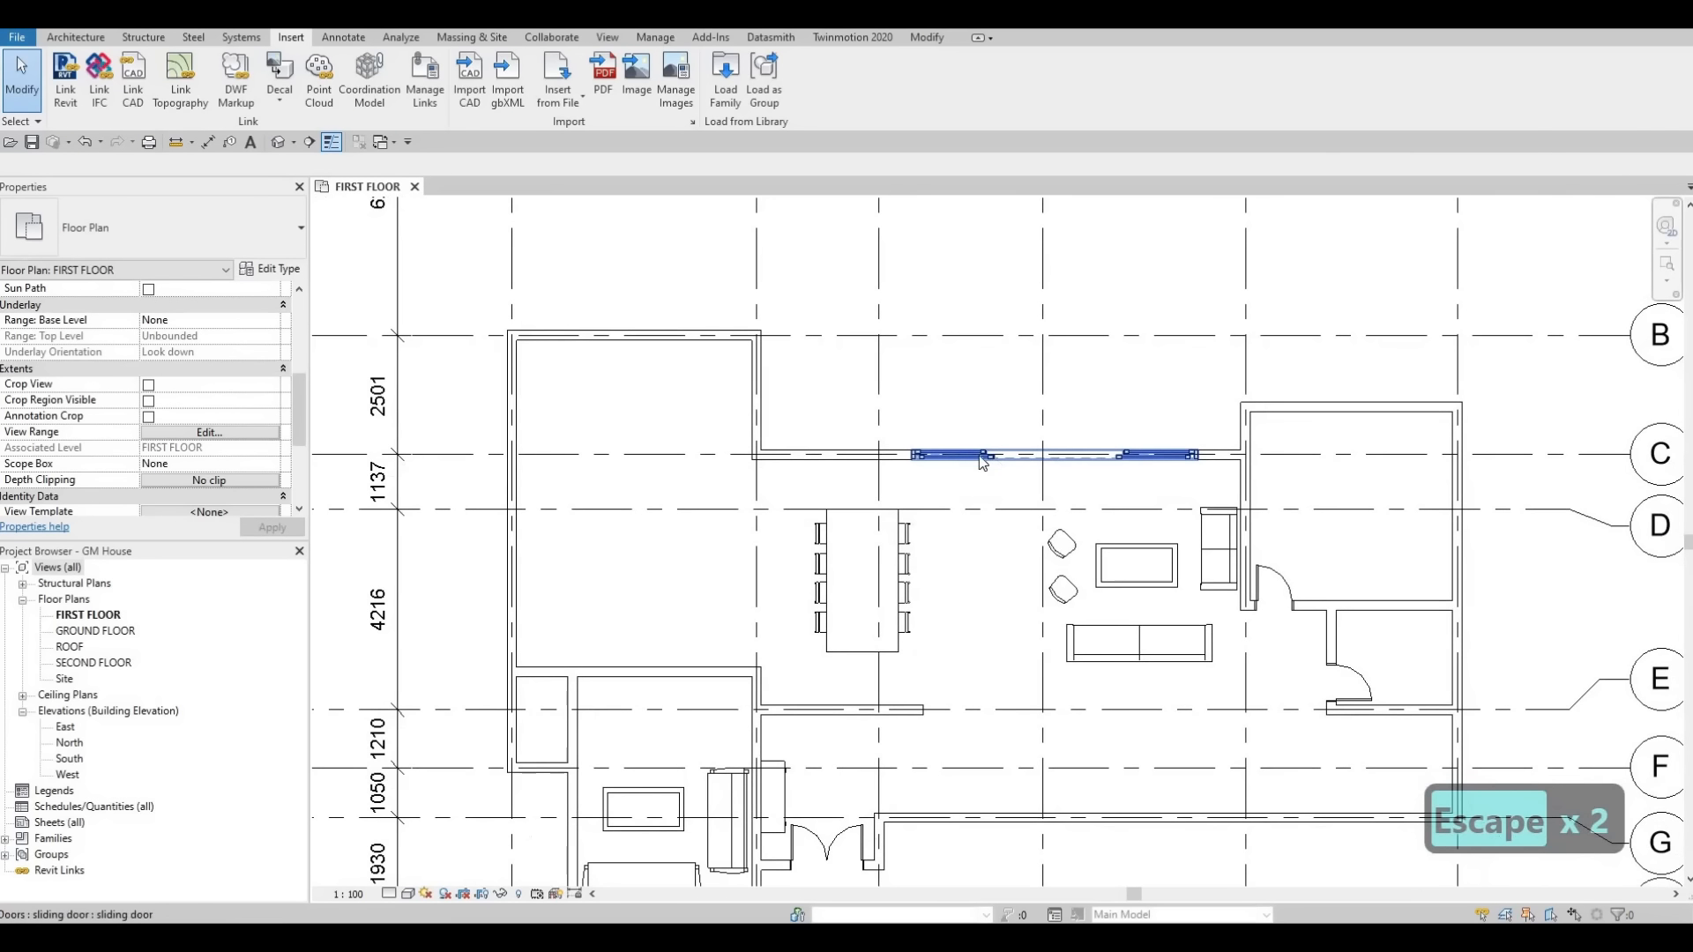
pyautogui.click(1032, 413)
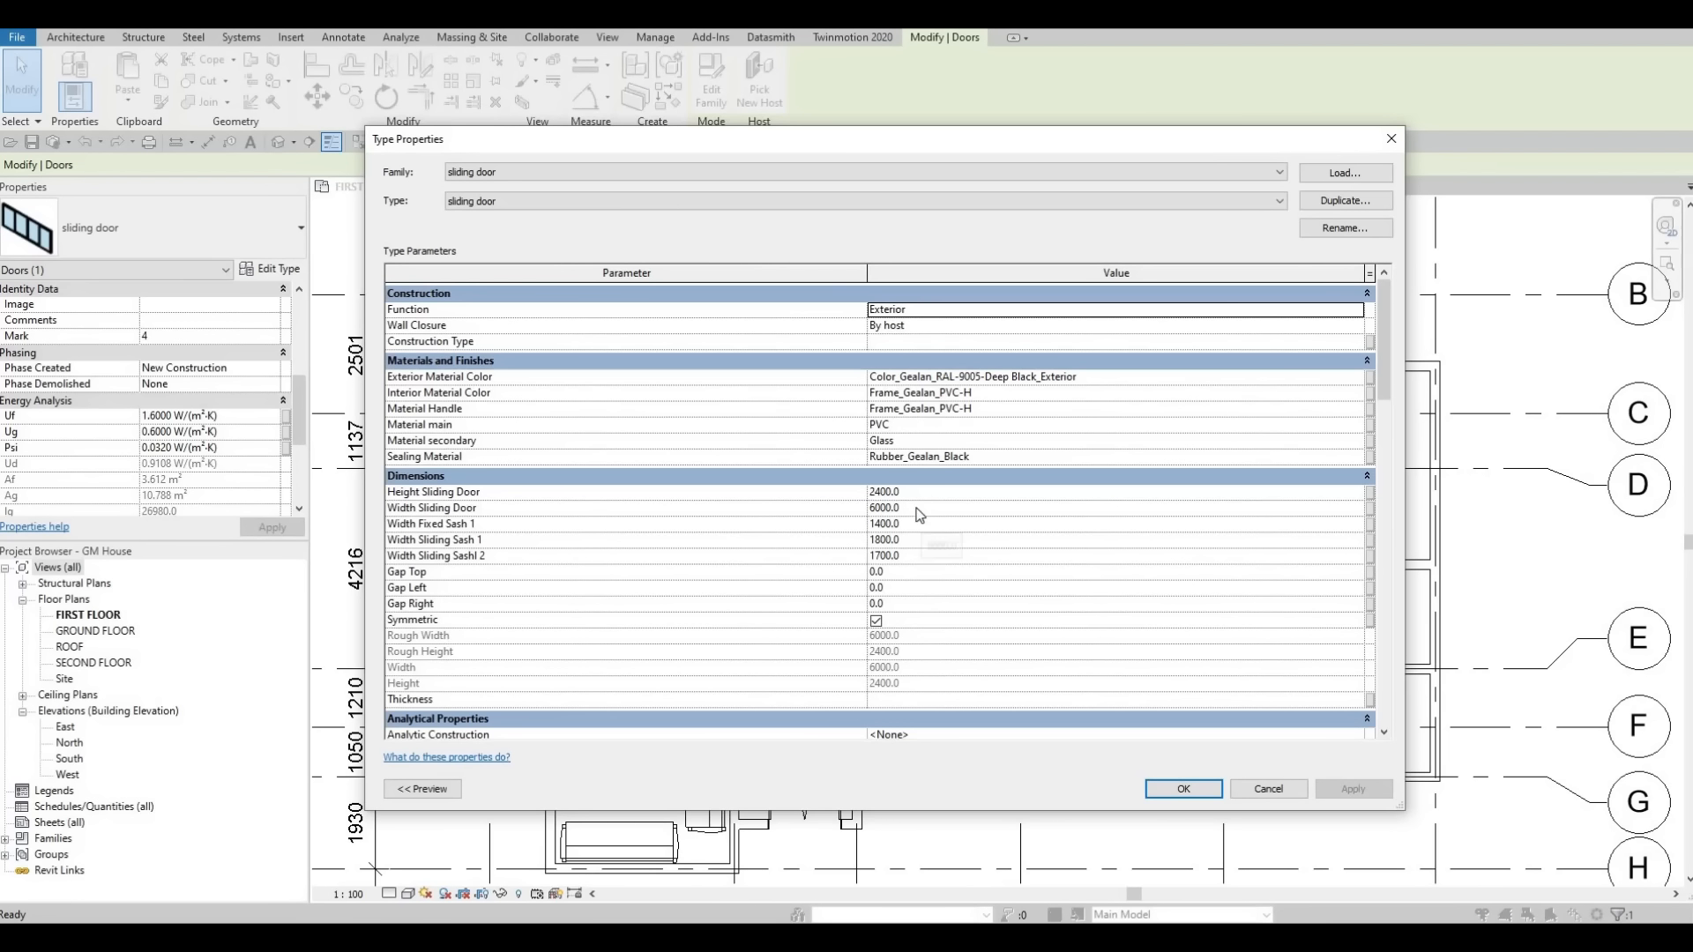
pyautogui.press('Escape')
pyautogui.press('Escape')
# Nudge the sliding door a few increments to the right along the wall on gridline C.
pyautogui.moveTo(1028, 457); pyautogui.dragTo(987, 459, button='middle')
pyautogui.click(992, 455)
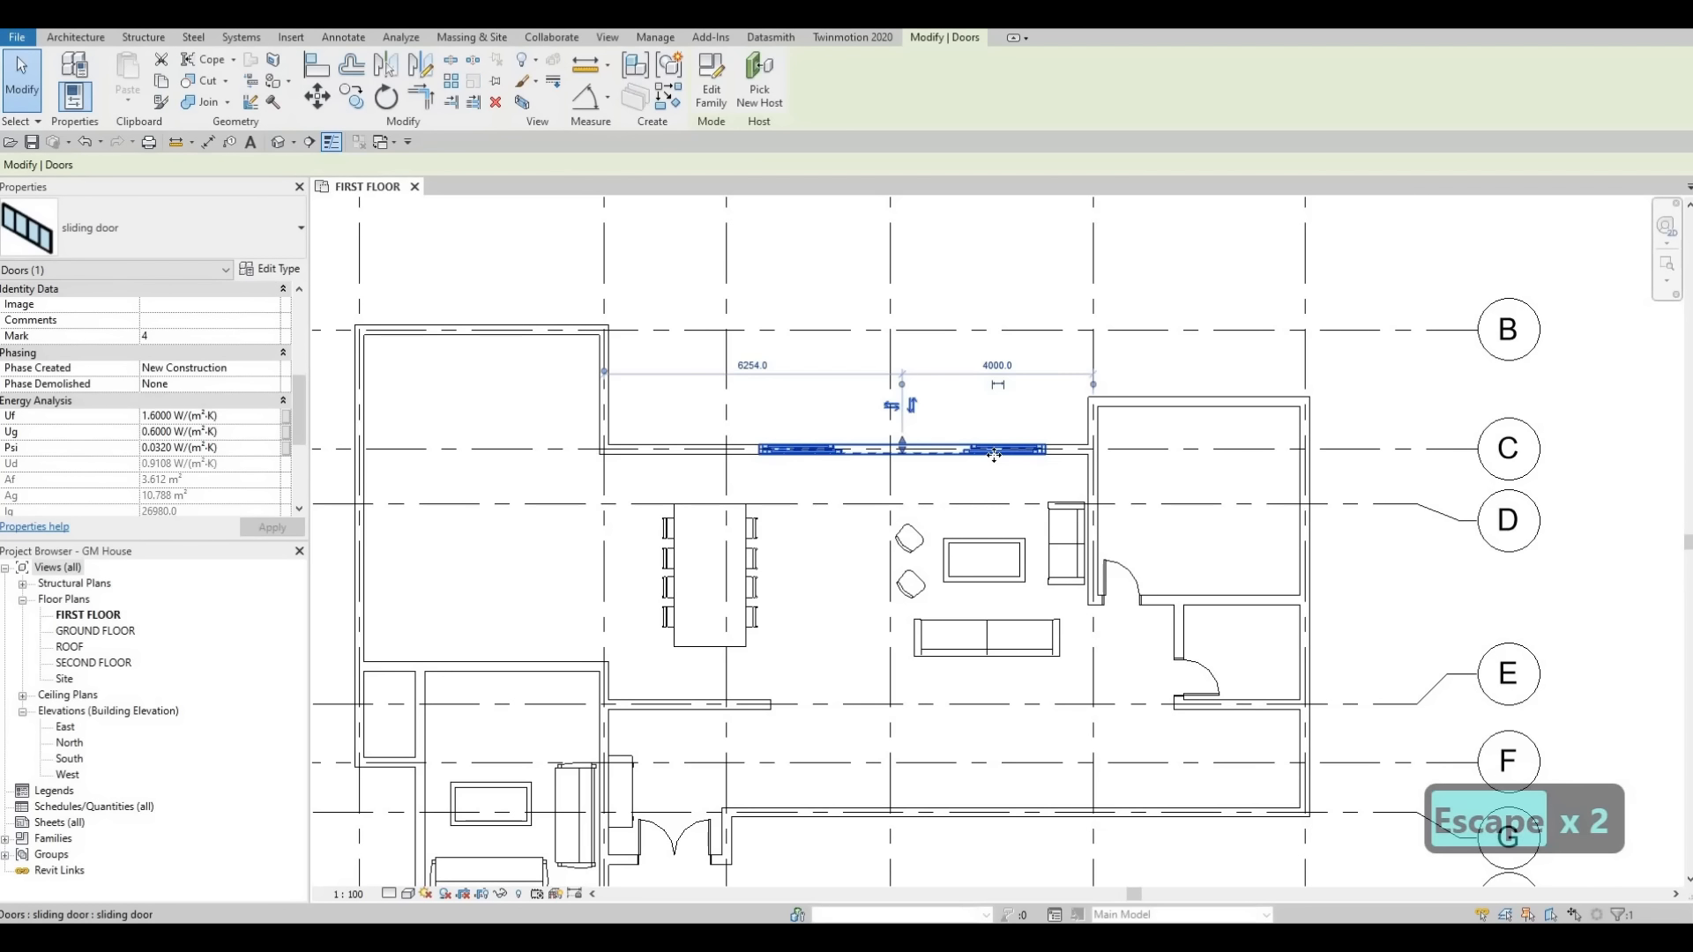
pyautogui.press('Right')
pyautogui.press('Right')
pyautogui.press('Right')
pyautogui.press('Right')
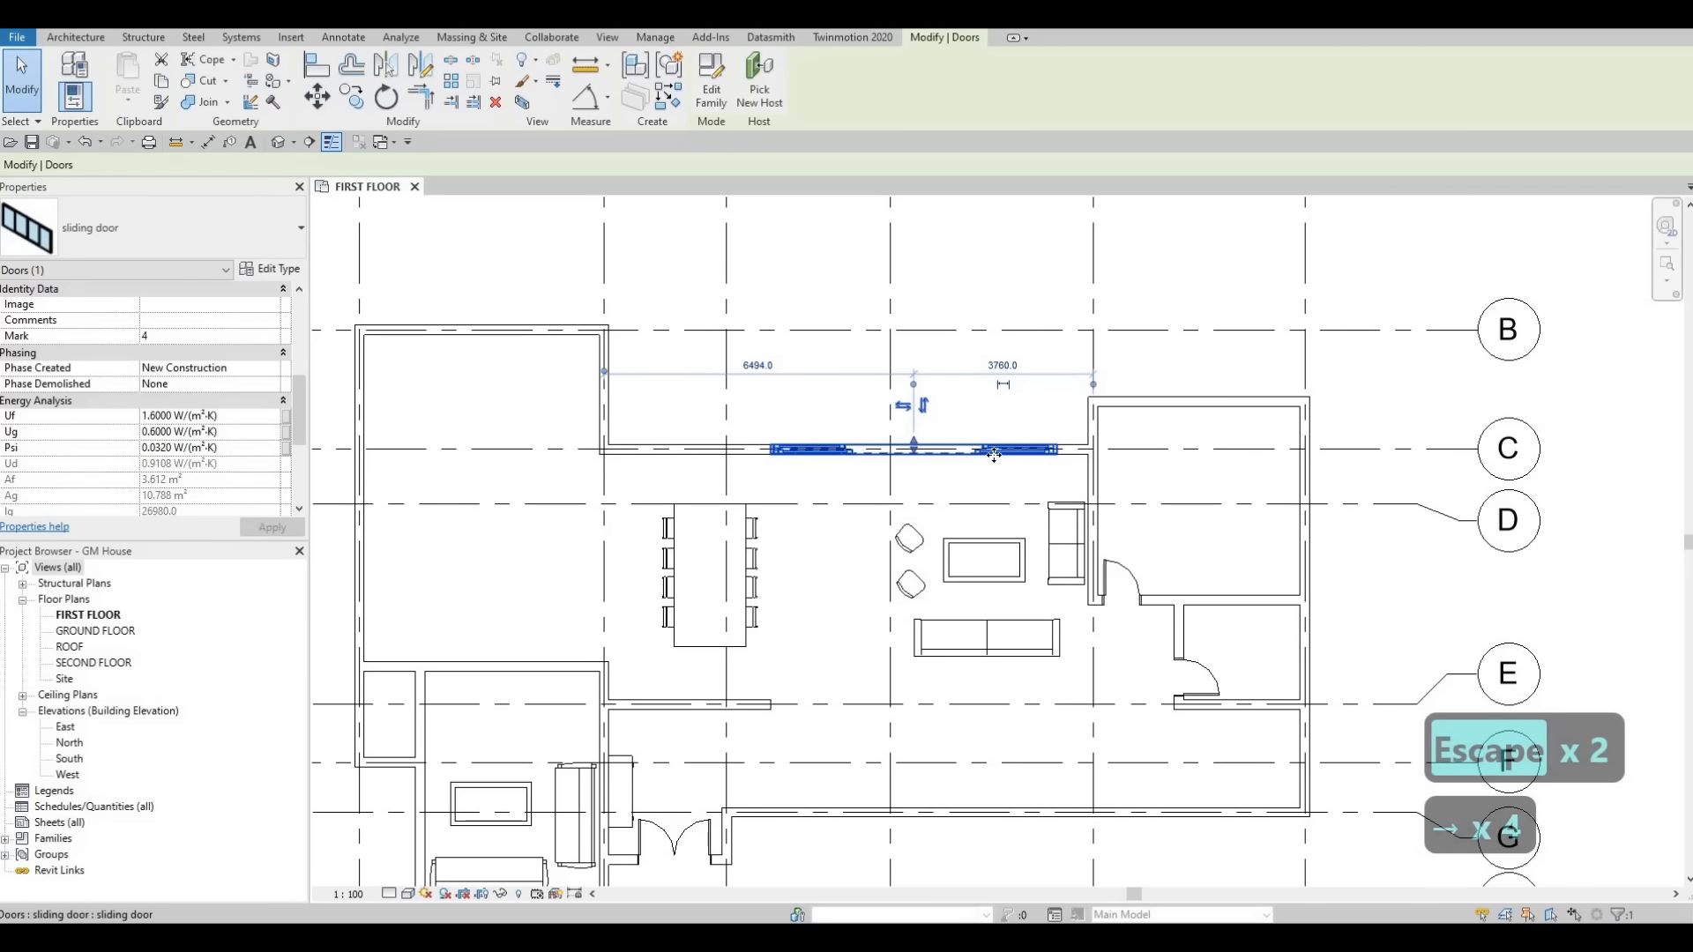
pyautogui.press('Right')
pyautogui.press('Right')
pyautogui.press('Left')
pyautogui.press('Left')
pyautogui.press('Right')
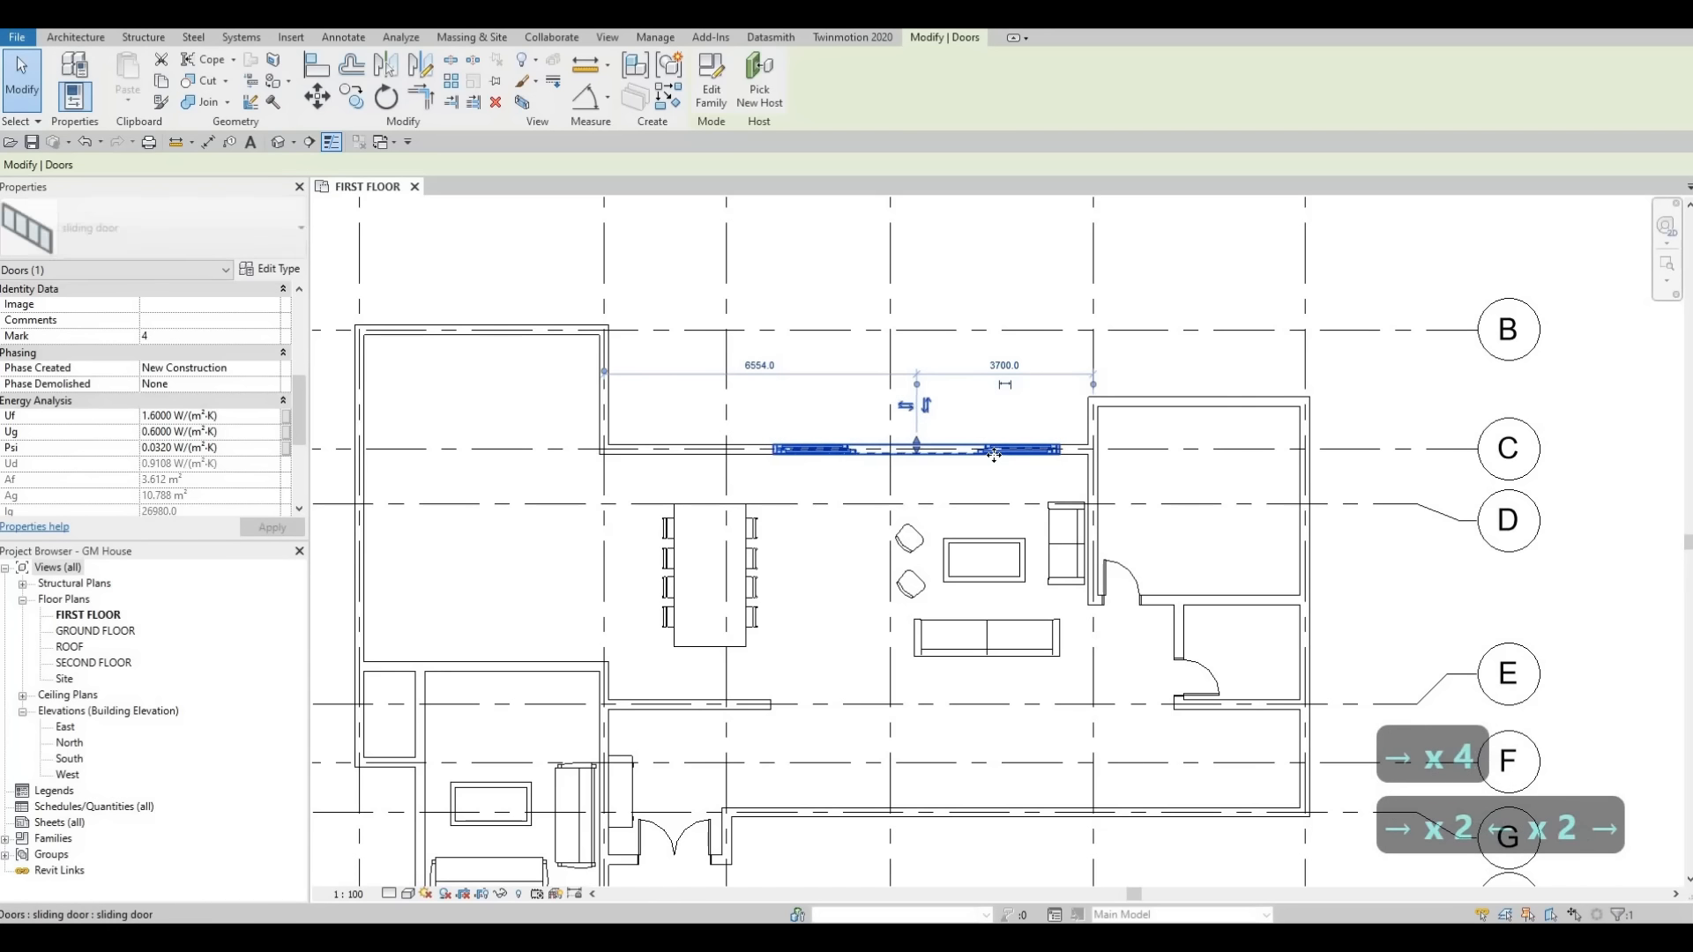
pyautogui.press('Right')
pyautogui.press('Right')
pyautogui.press('Right')
pyautogui.press('Left')
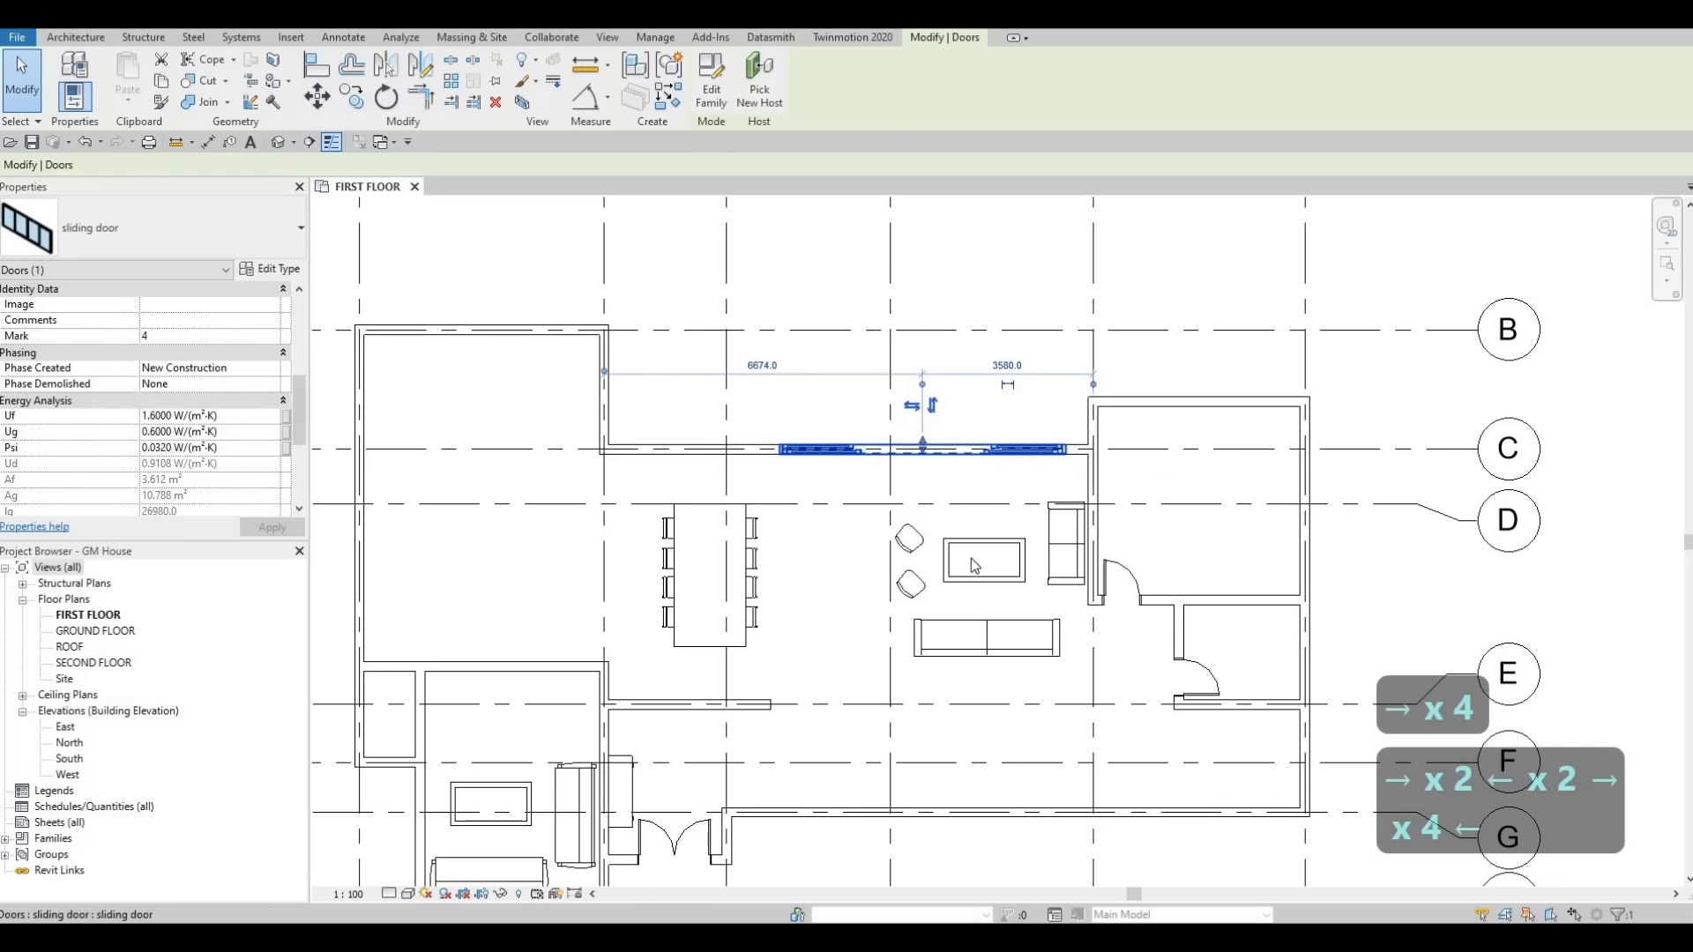
# Duplicate the small room's interior wall type as INTERIOR WALL 2.
pyautogui.scroll(-3, 993, 545)
pyautogui.press('Escape')
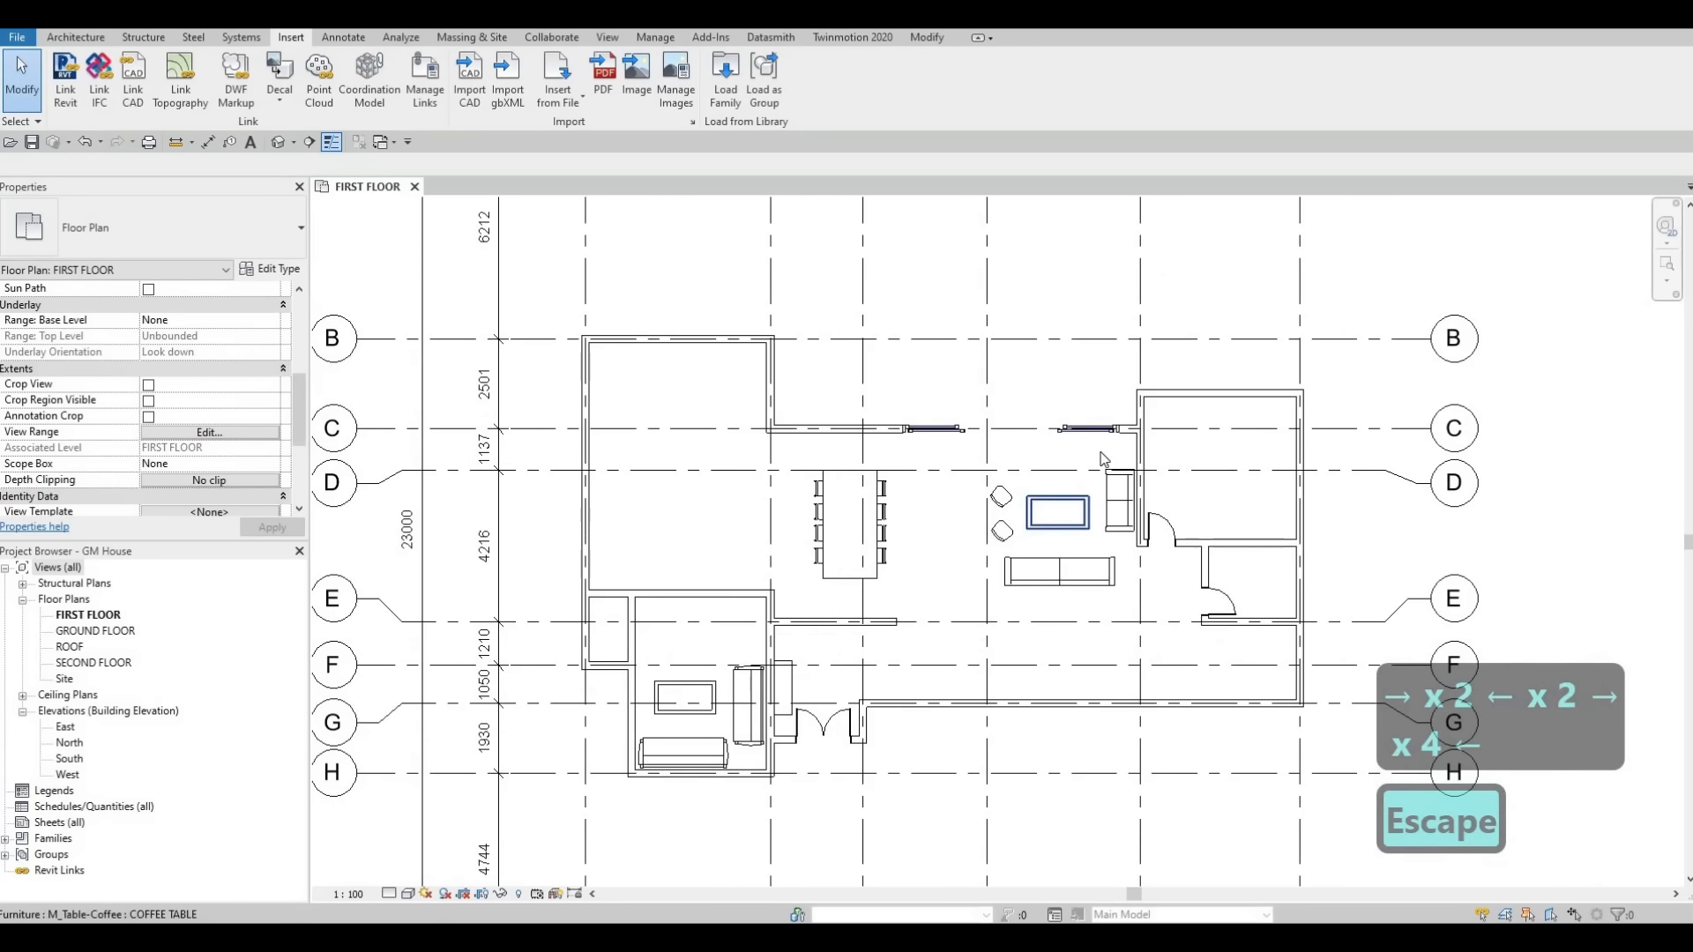
pyautogui.moveTo(1113, 490); pyautogui.dragTo(1127, 481, button='middle')
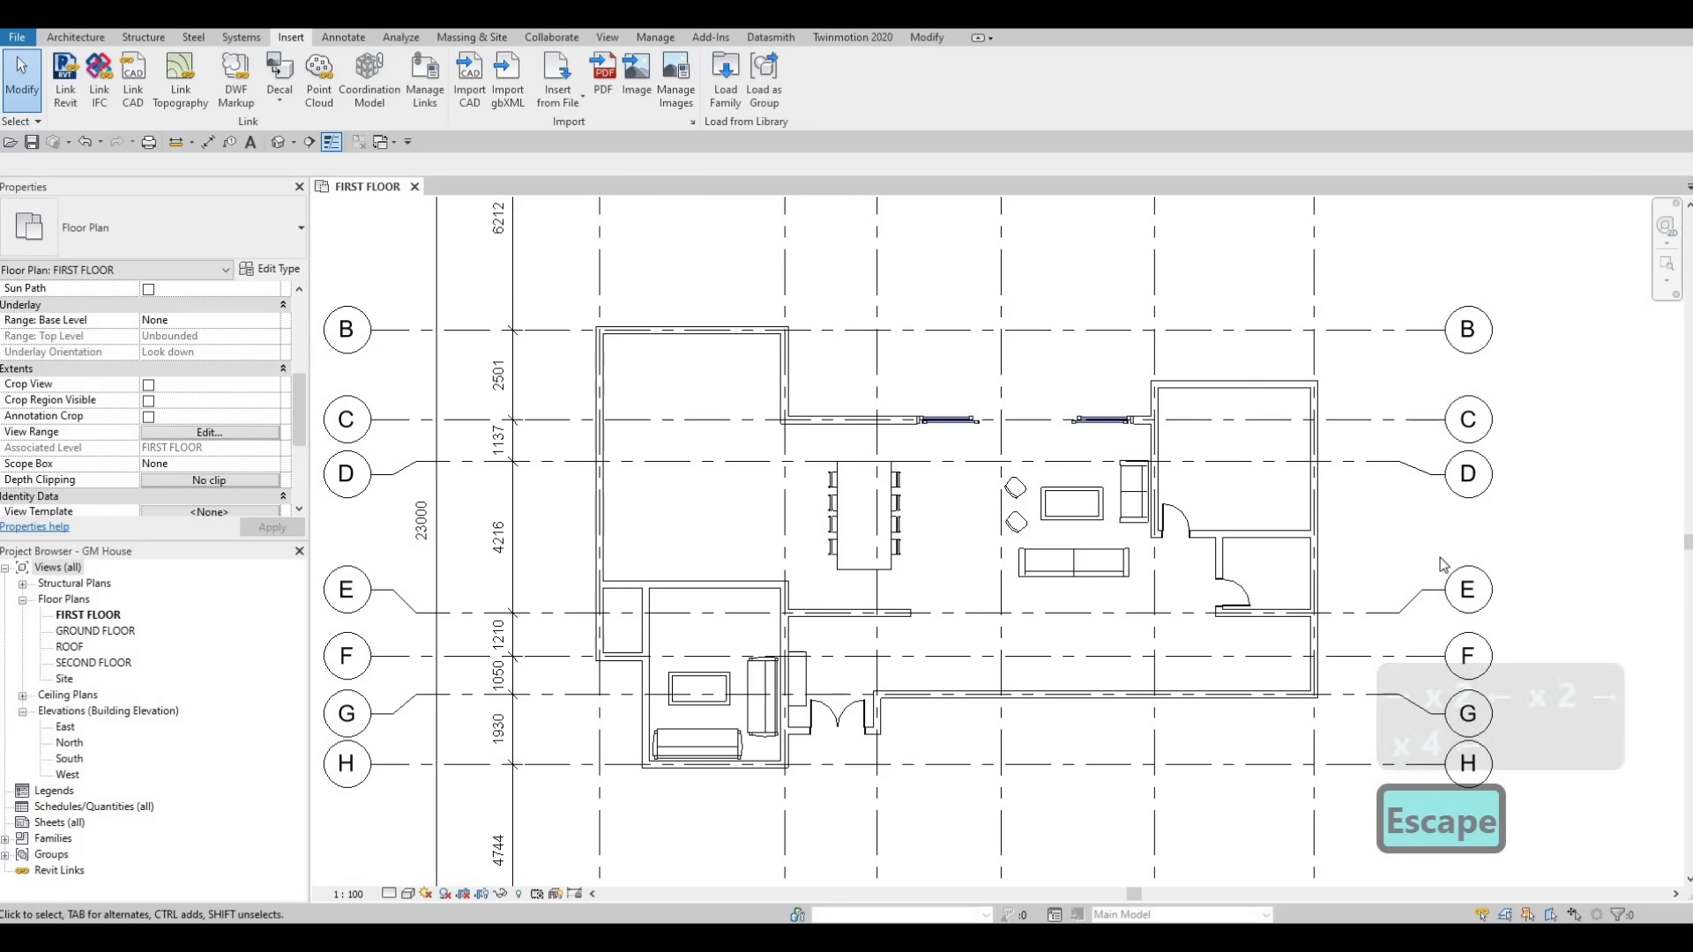
pyautogui.scroll(-2, 1124, 515)
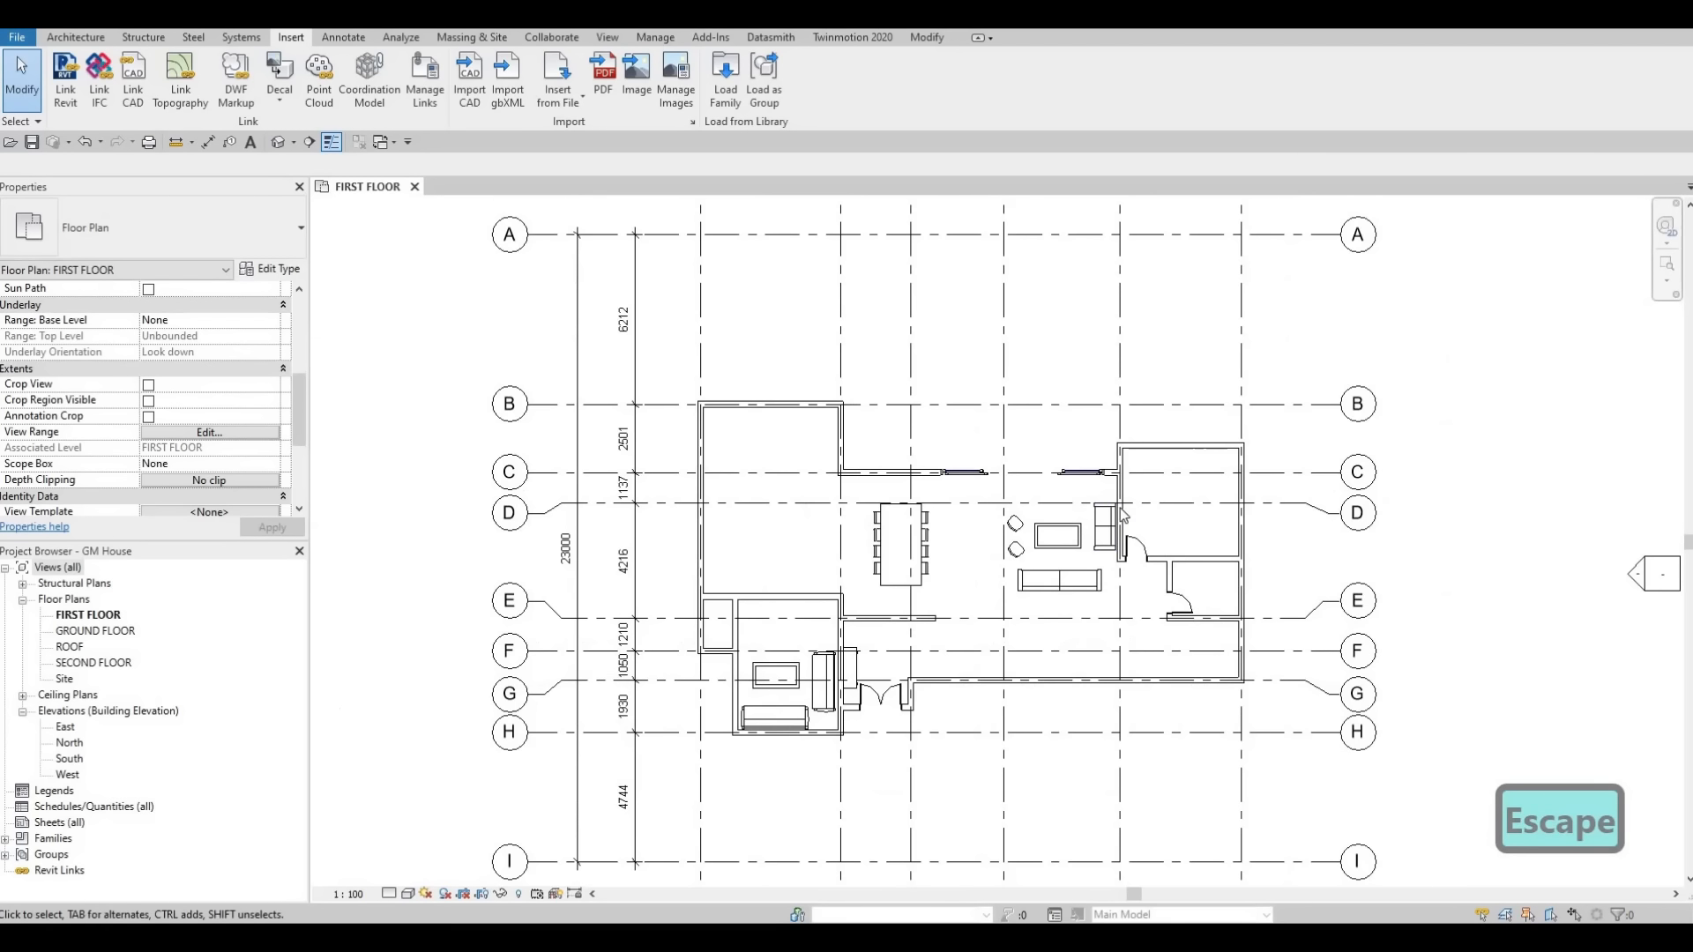
pyautogui.scroll(-1, 1124, 516)
pyautogui.scroll(3, 1140, 491)
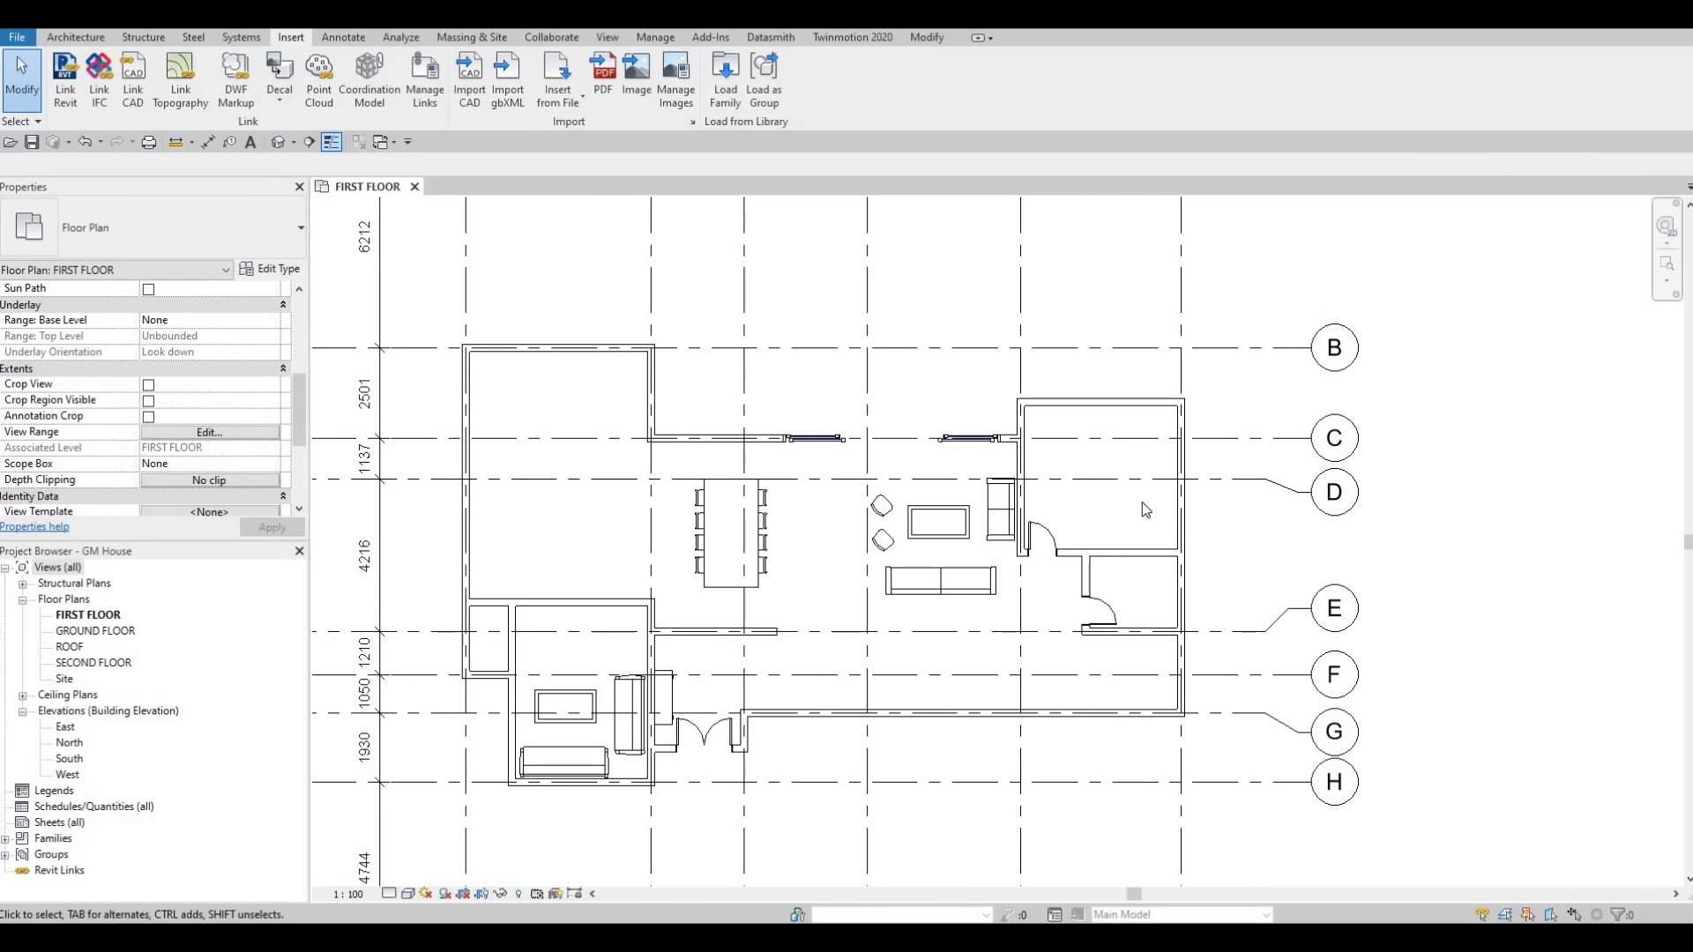
pyautogui.click(1086, 575)
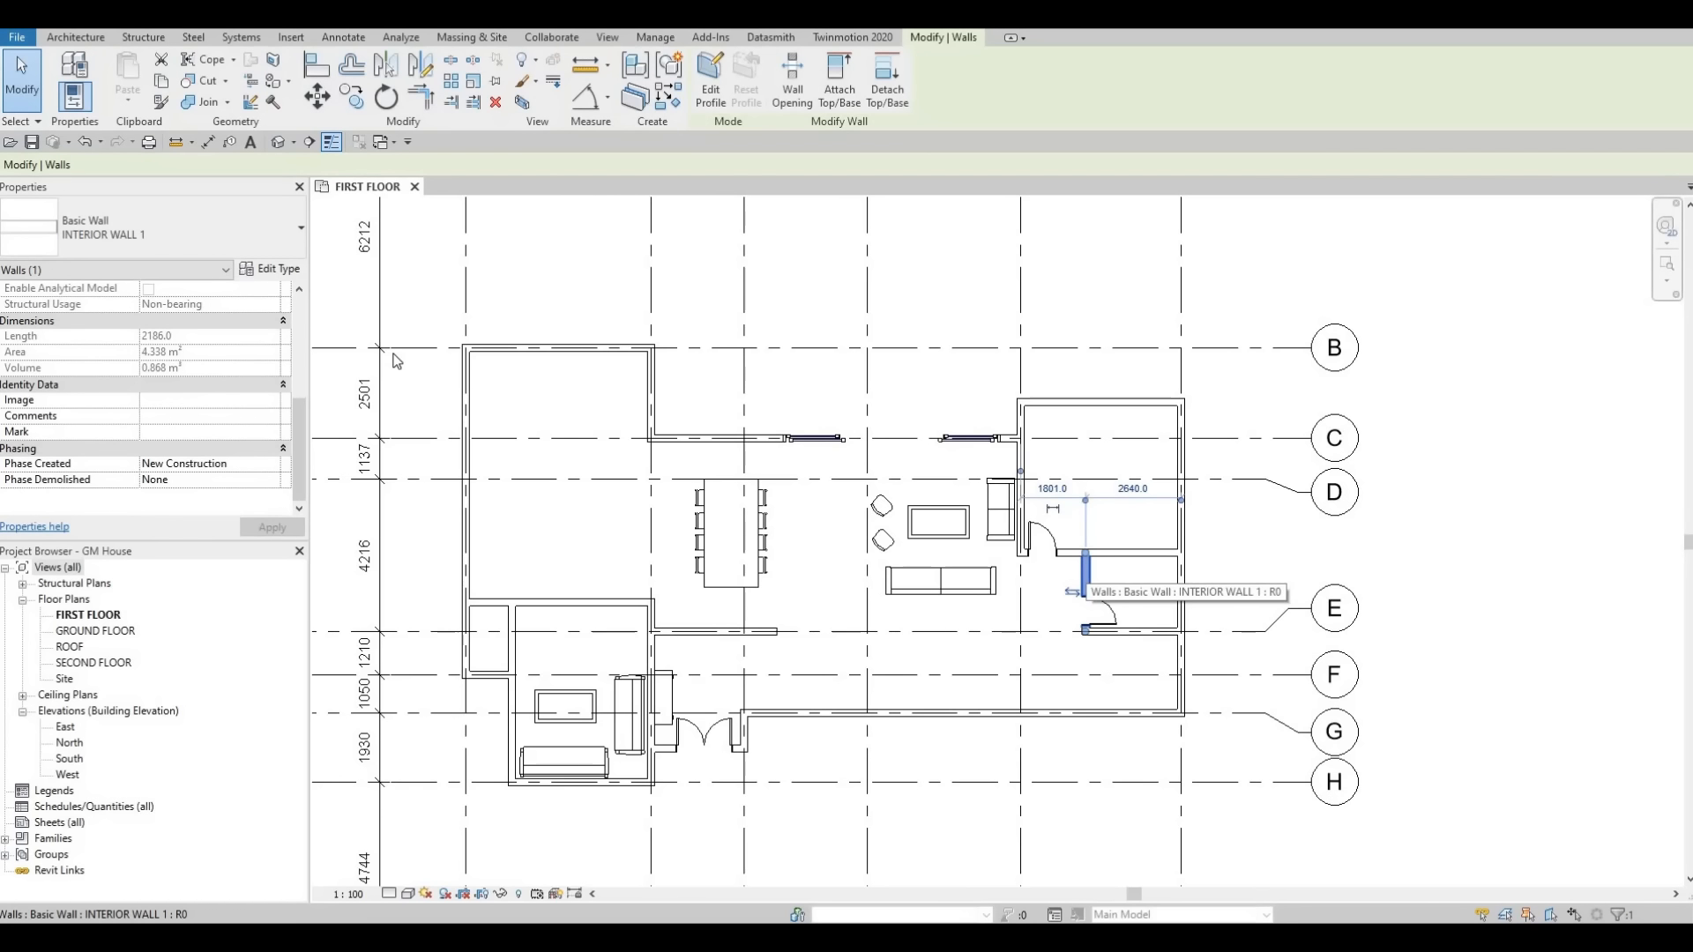
pyautogui.click(284, 271)
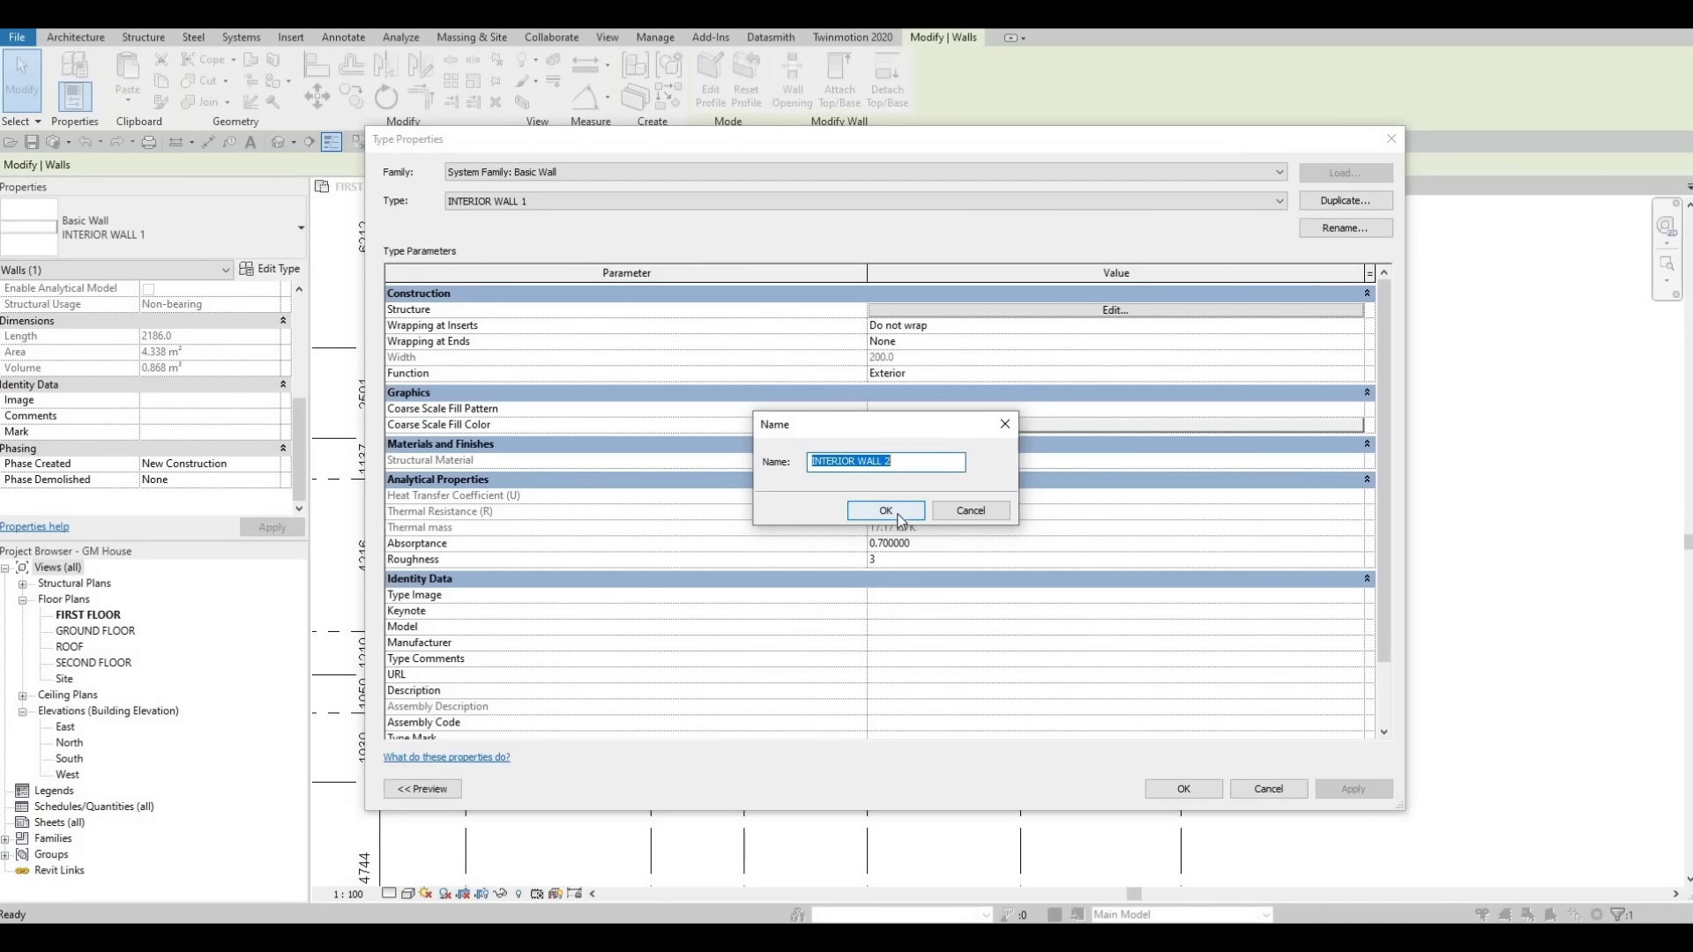
pyautogui.press('Return')
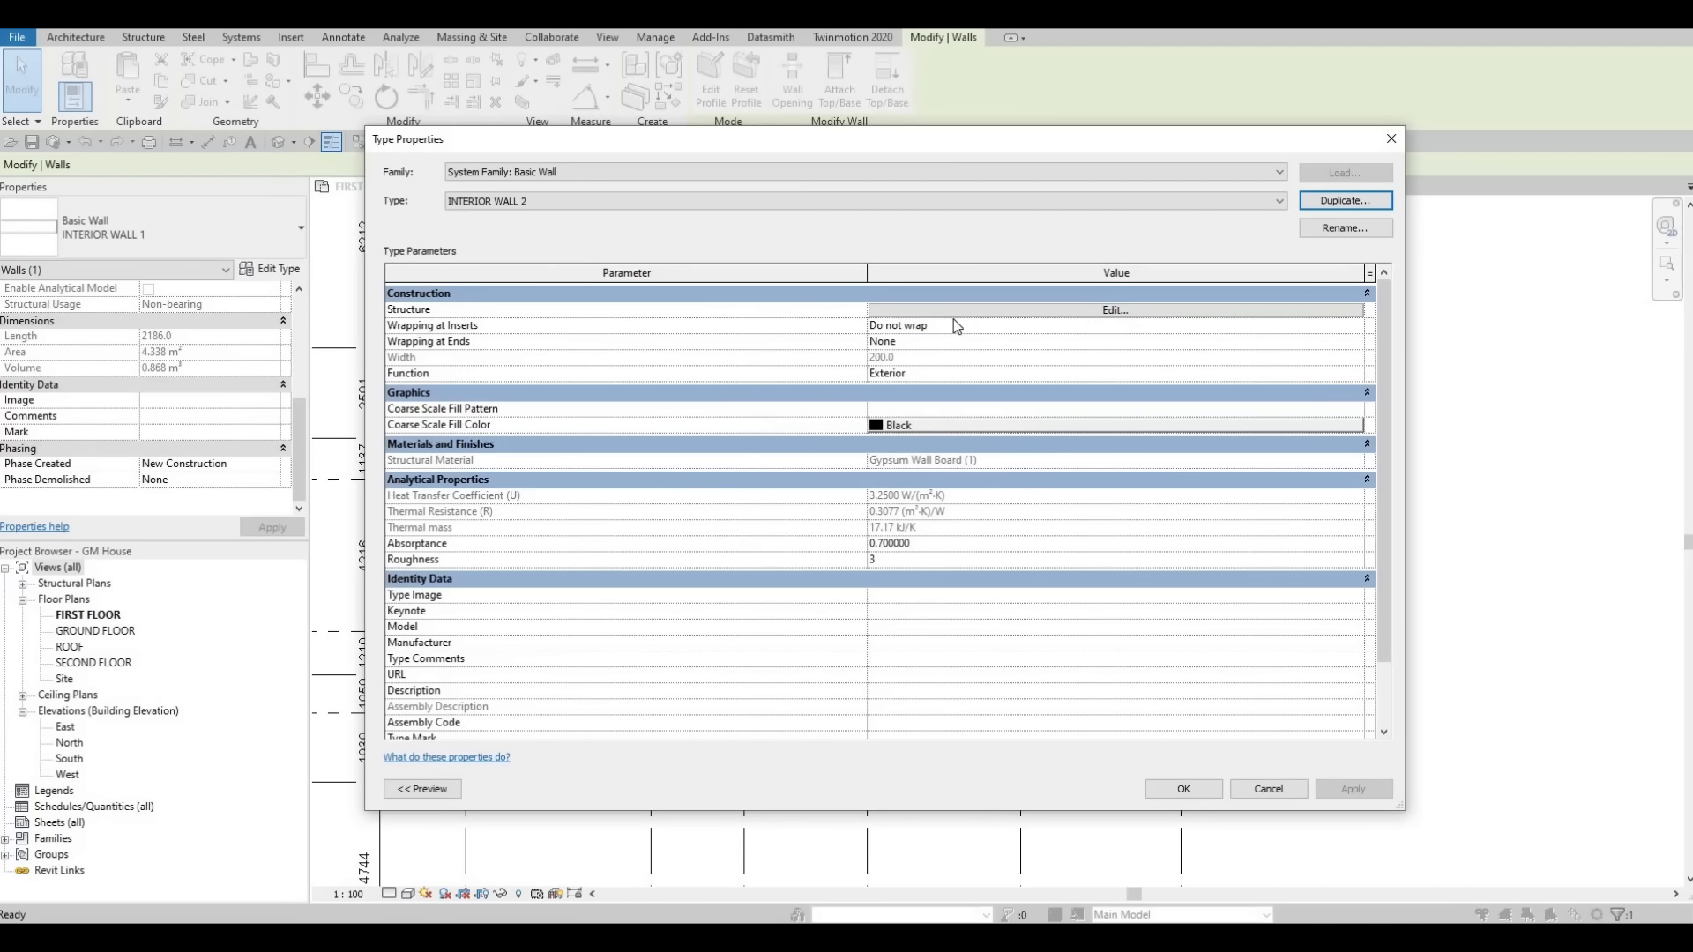
# Set the INTERIOR WALL 2 structure layer thickness to 100 mm.
pyautogui.click(956, 312)
pyautogui.click(966, 308)
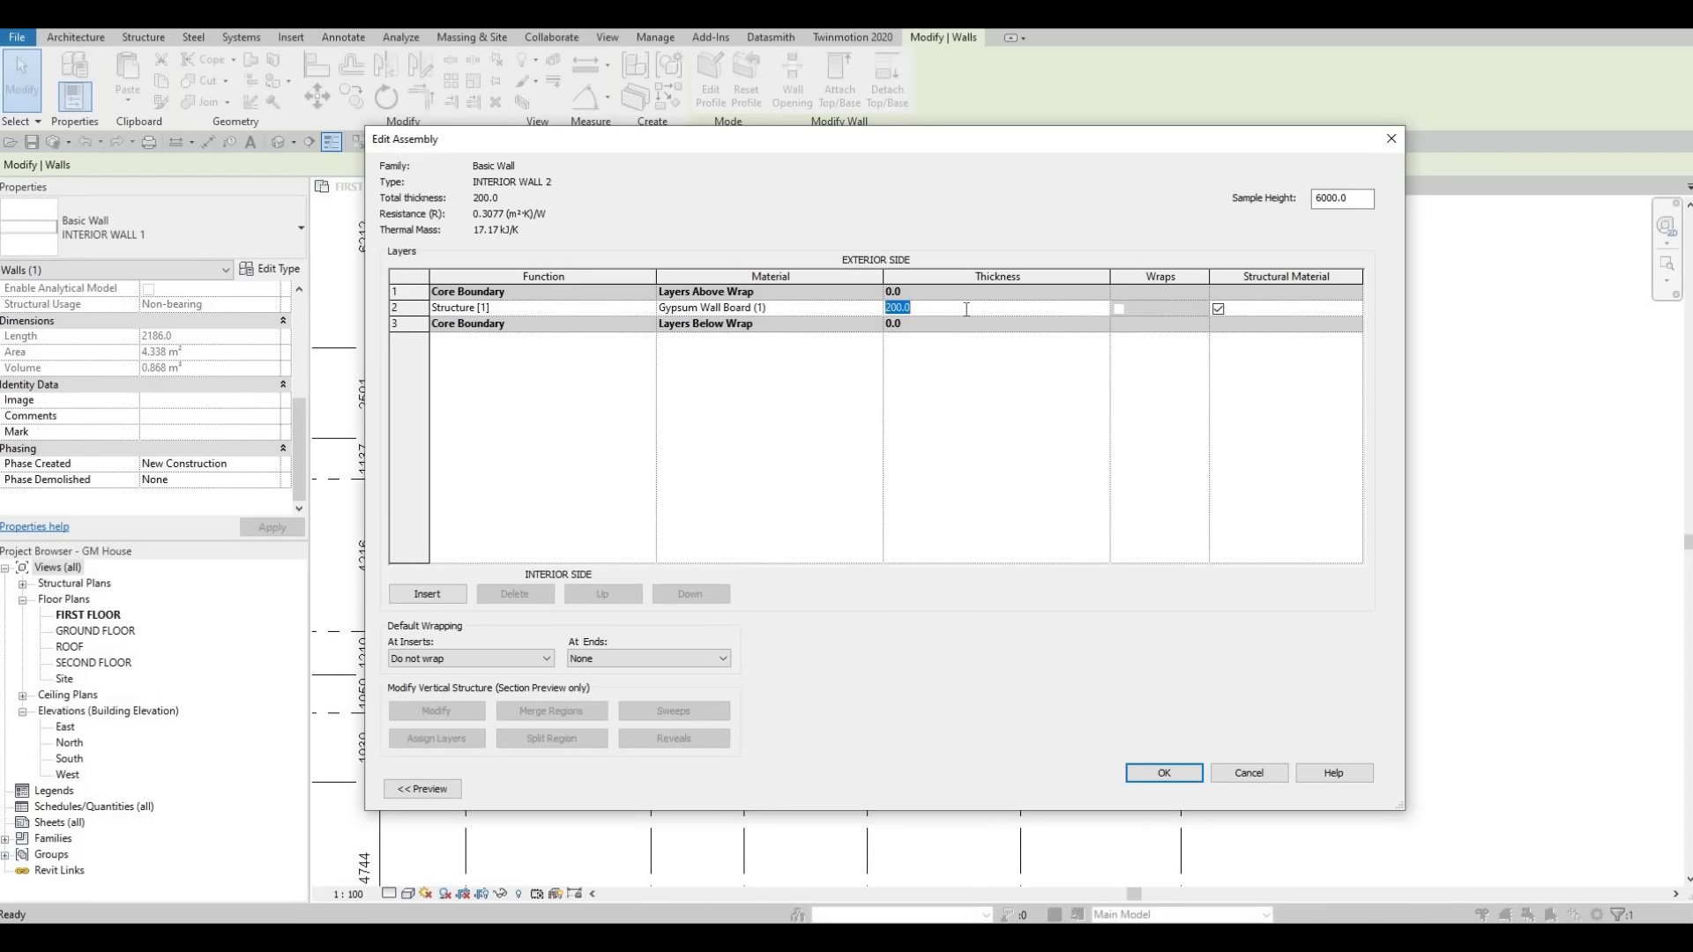
pyautogui.write('100')
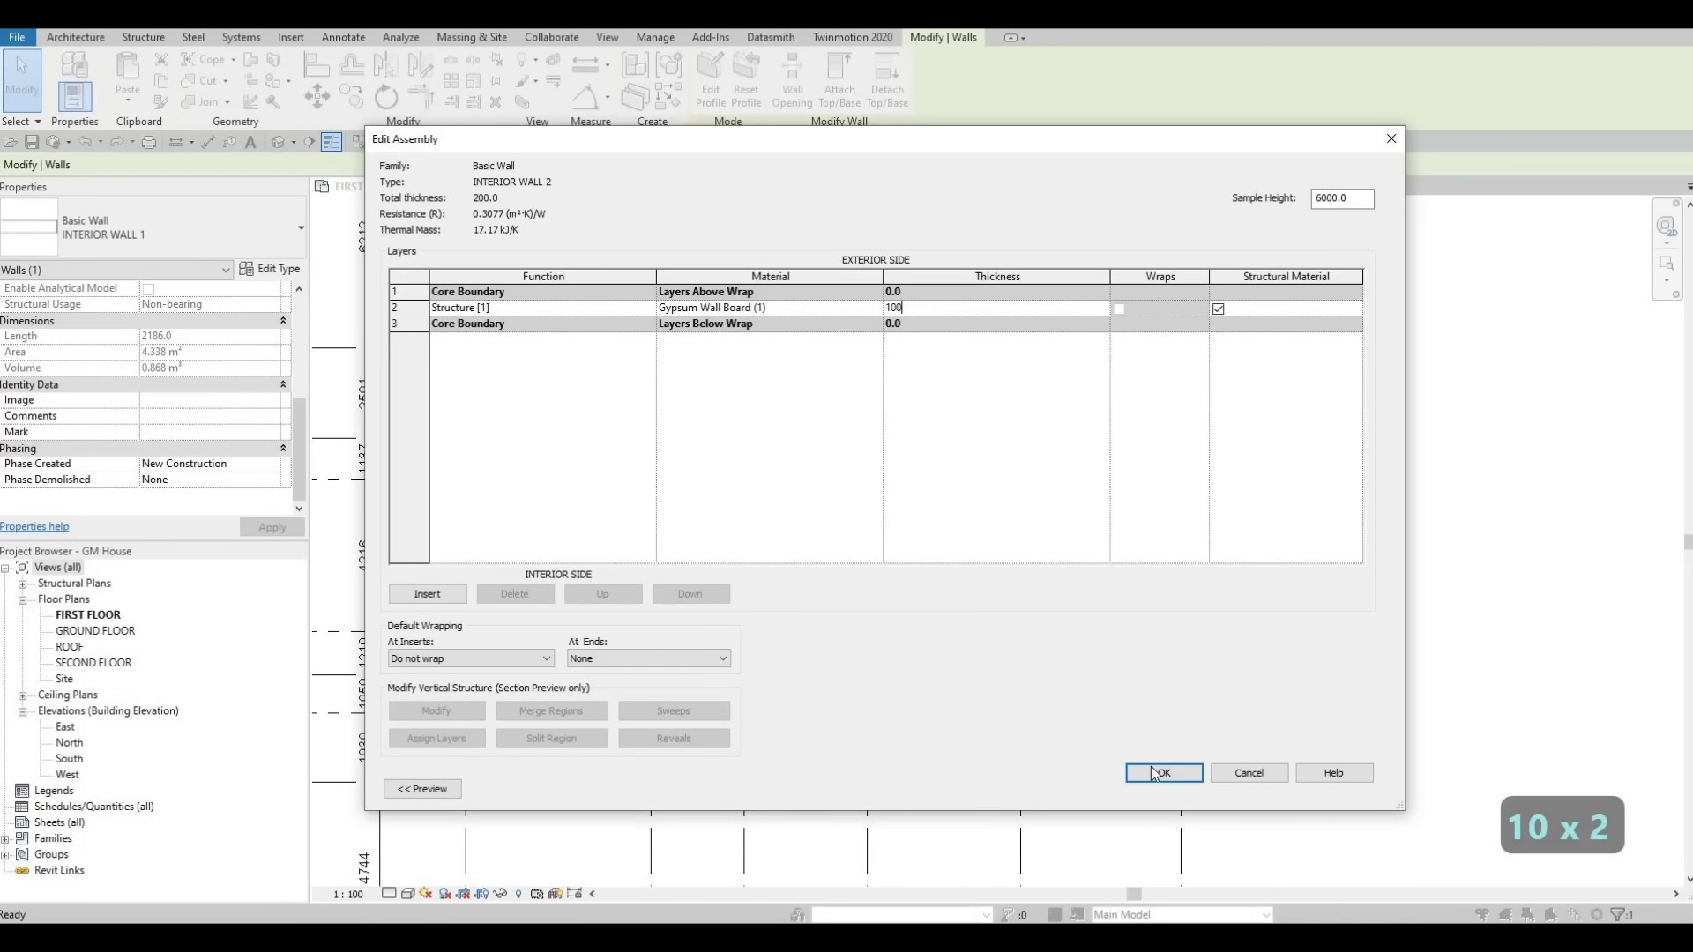
pyautogui.click(1157, 773)
pyautogui.click(1183, 789)
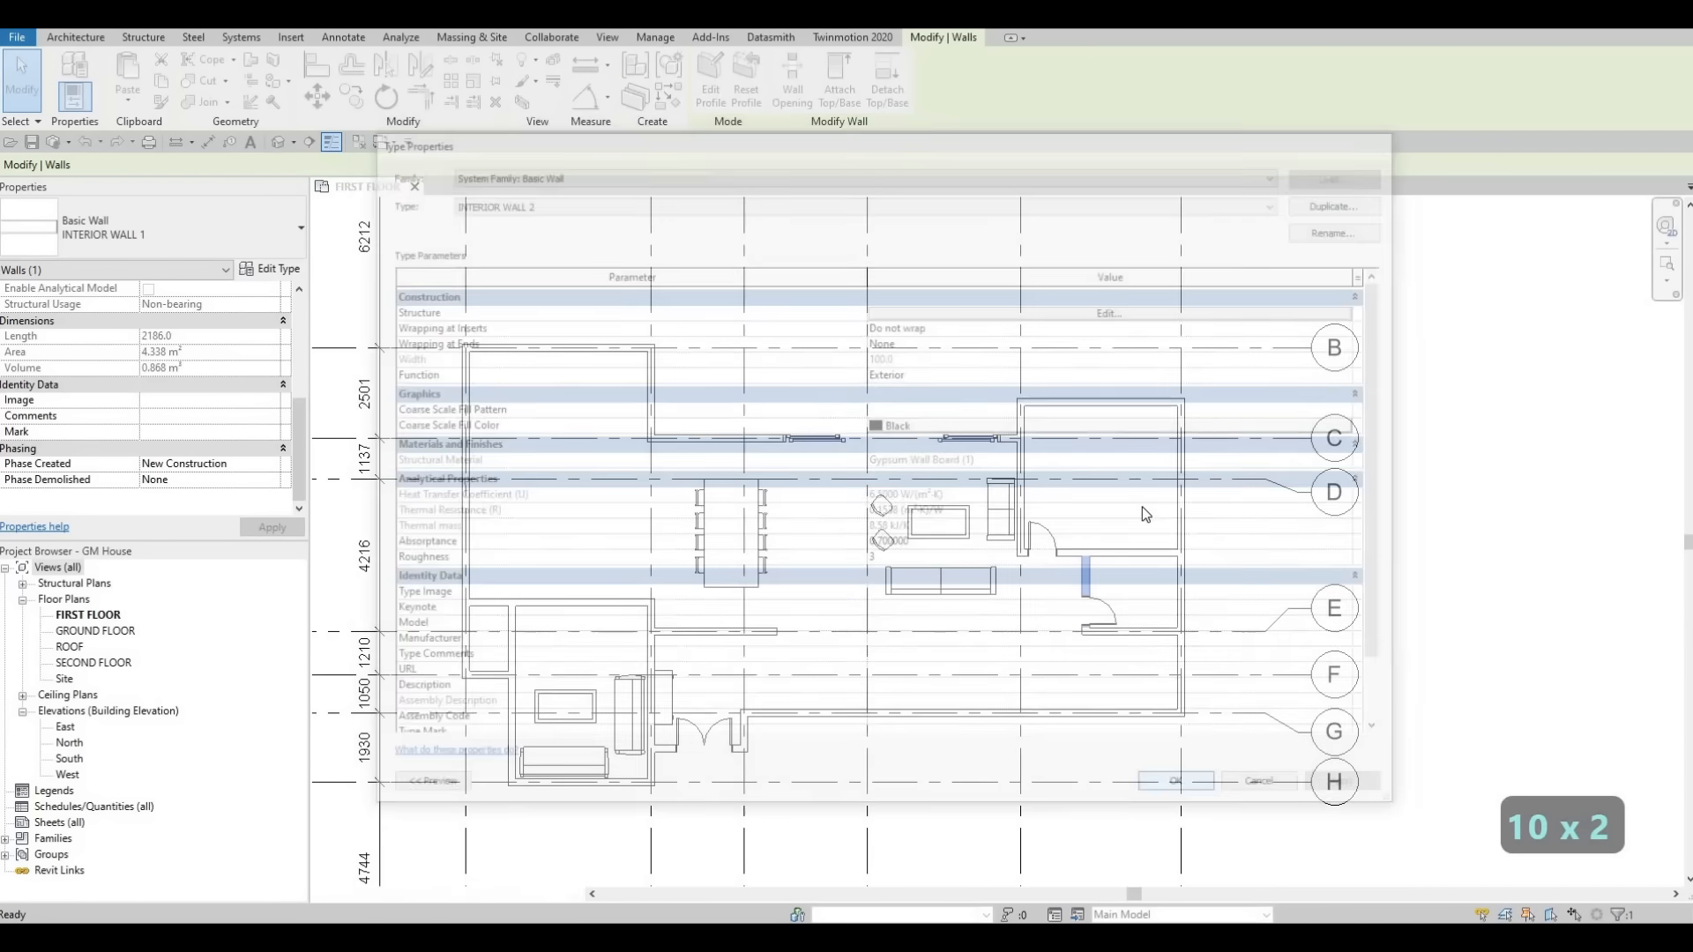
# Draw a similar horizontal interior wall about 2225 mm long from the small room's wall to the exterior wall near gridline D.
pyautogui.scroll(3, 1098, 520)
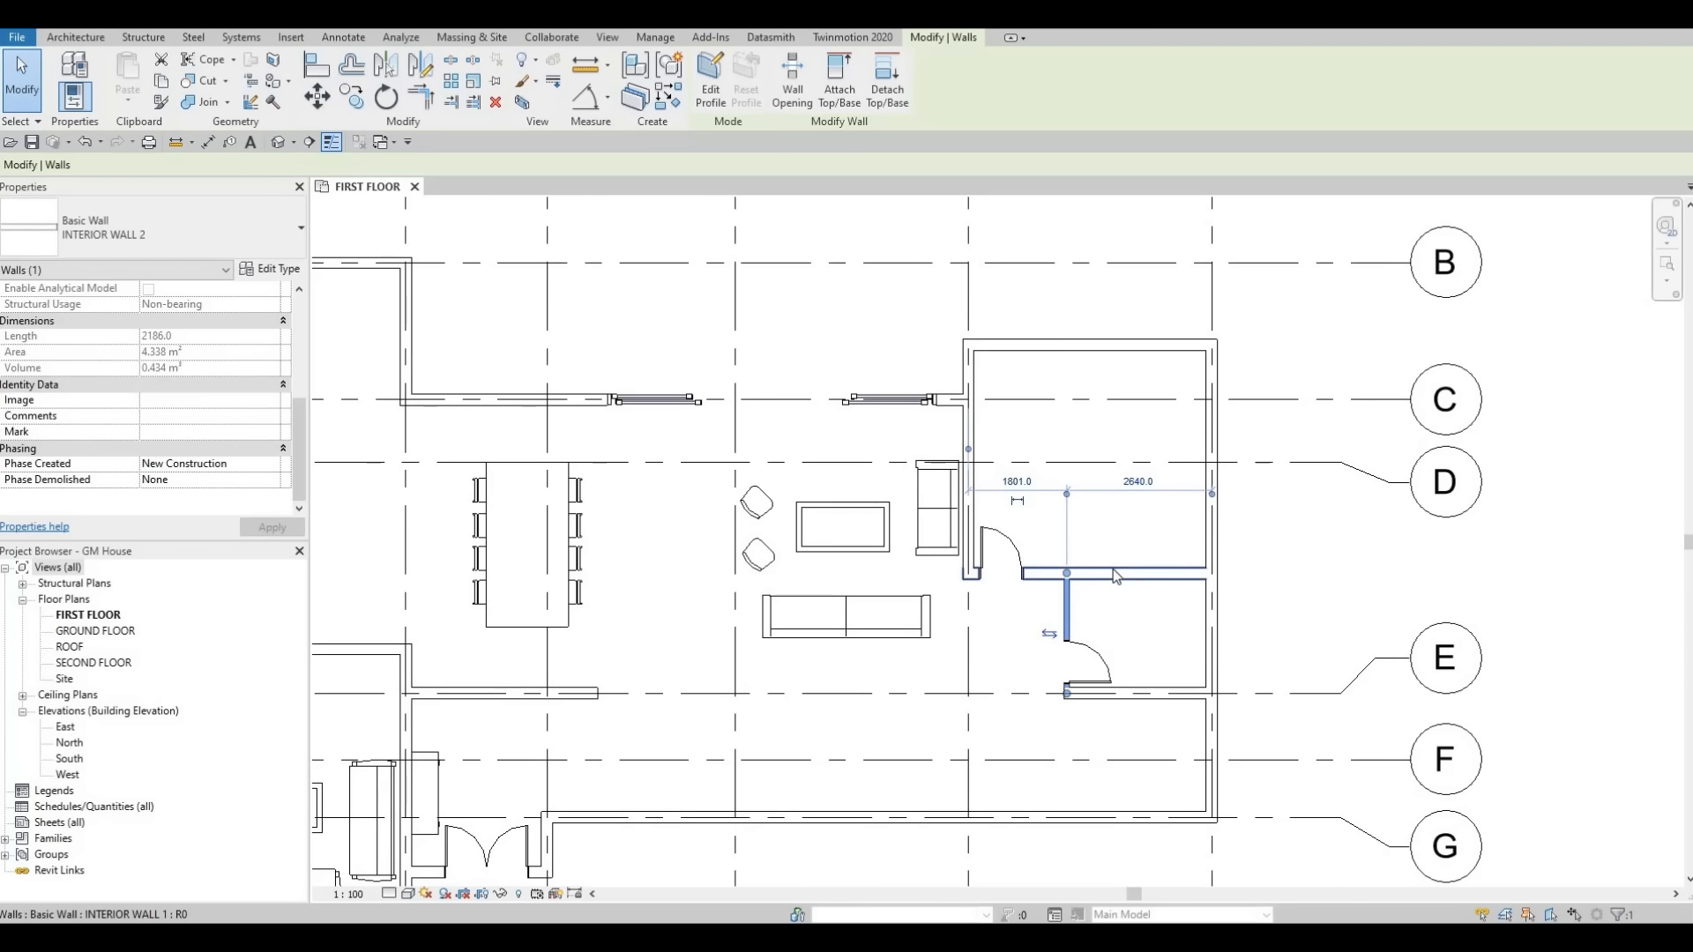
pyautogui.press('Escape')
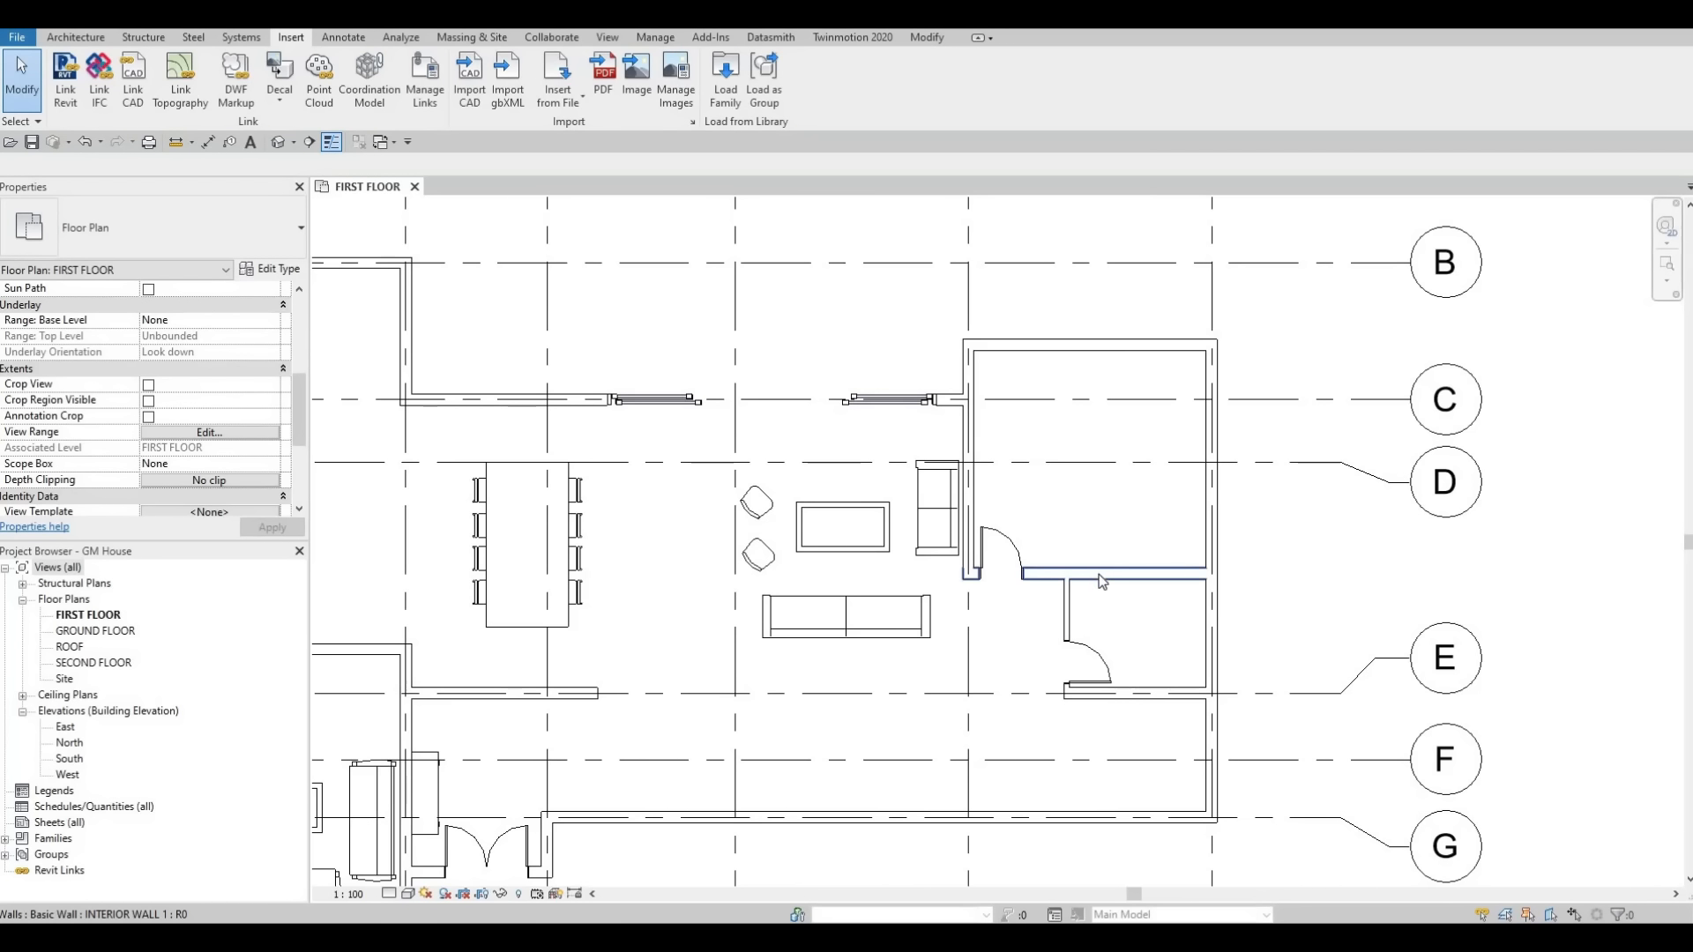
pyautogui.press('Escape')
pyautogui.press('Escape')
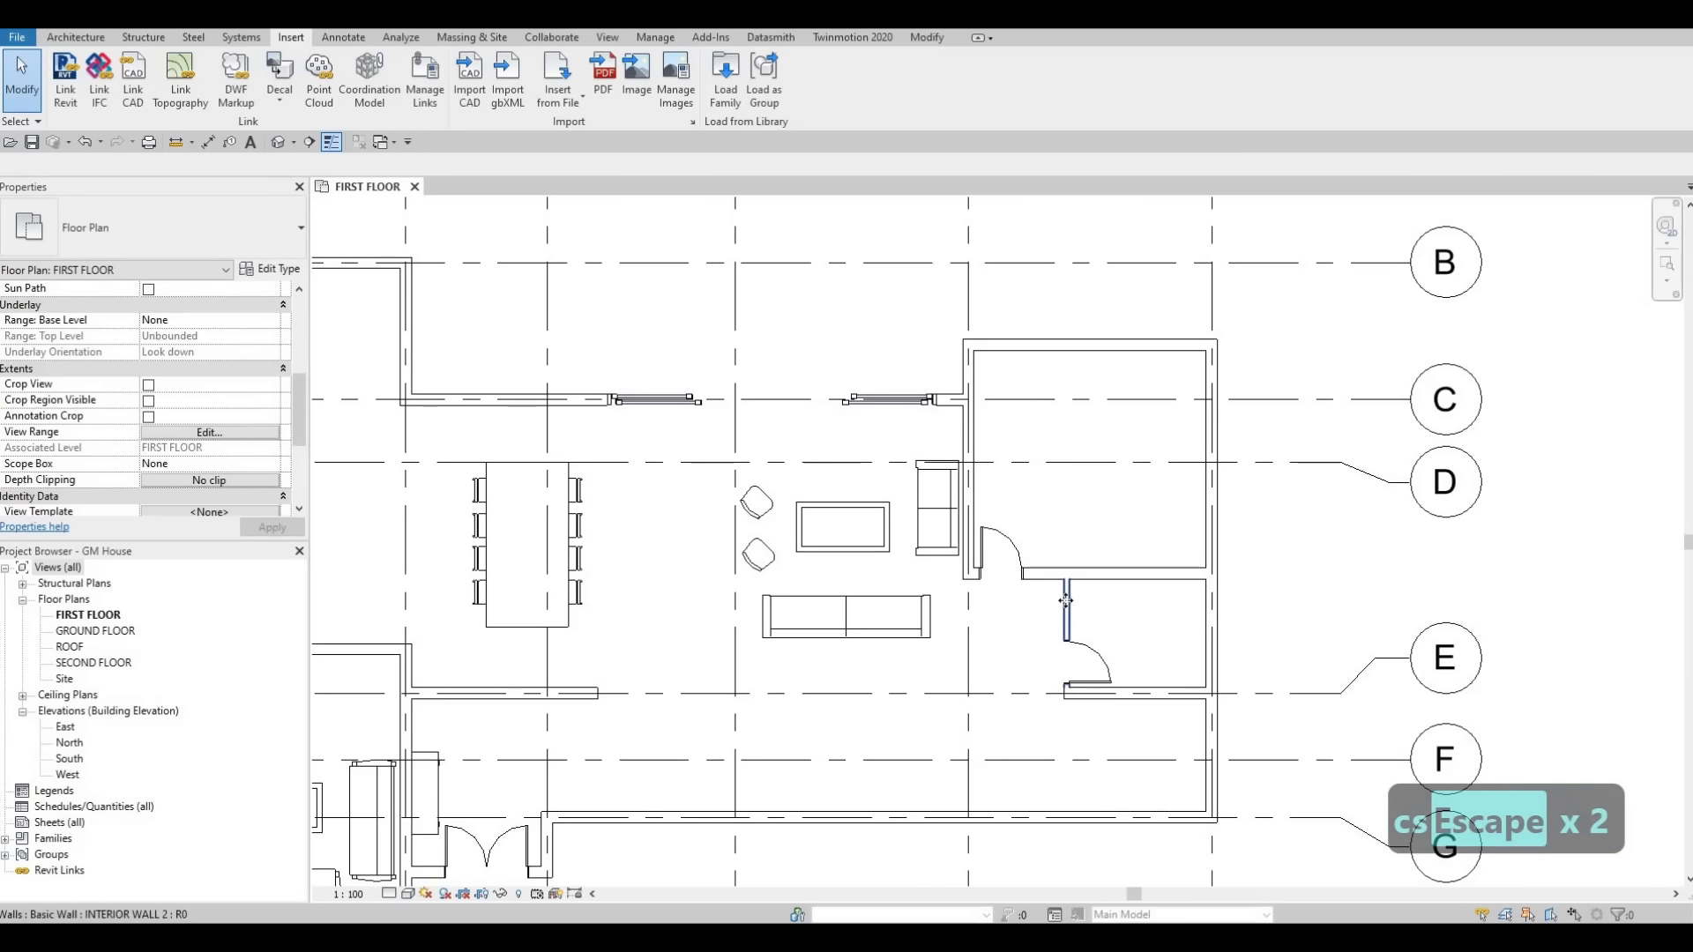
pyautogui.click(1067, 612)
pyautogui.press('c')
pyautogui.press('s')
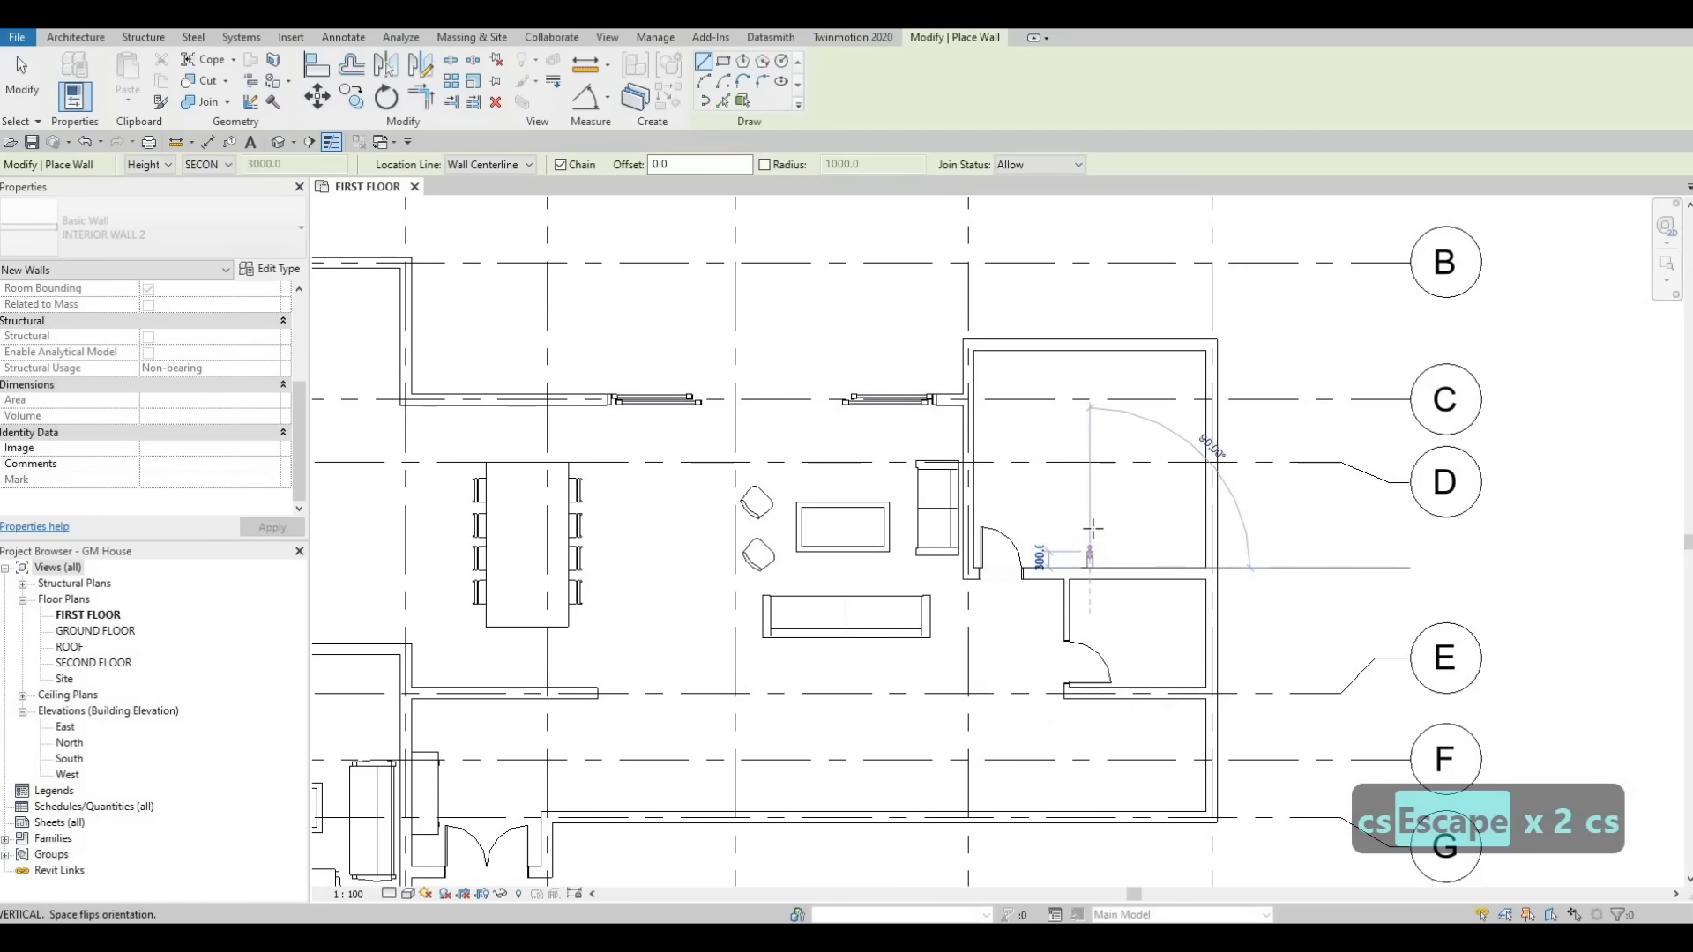
pyautogui.click(1094, 529)
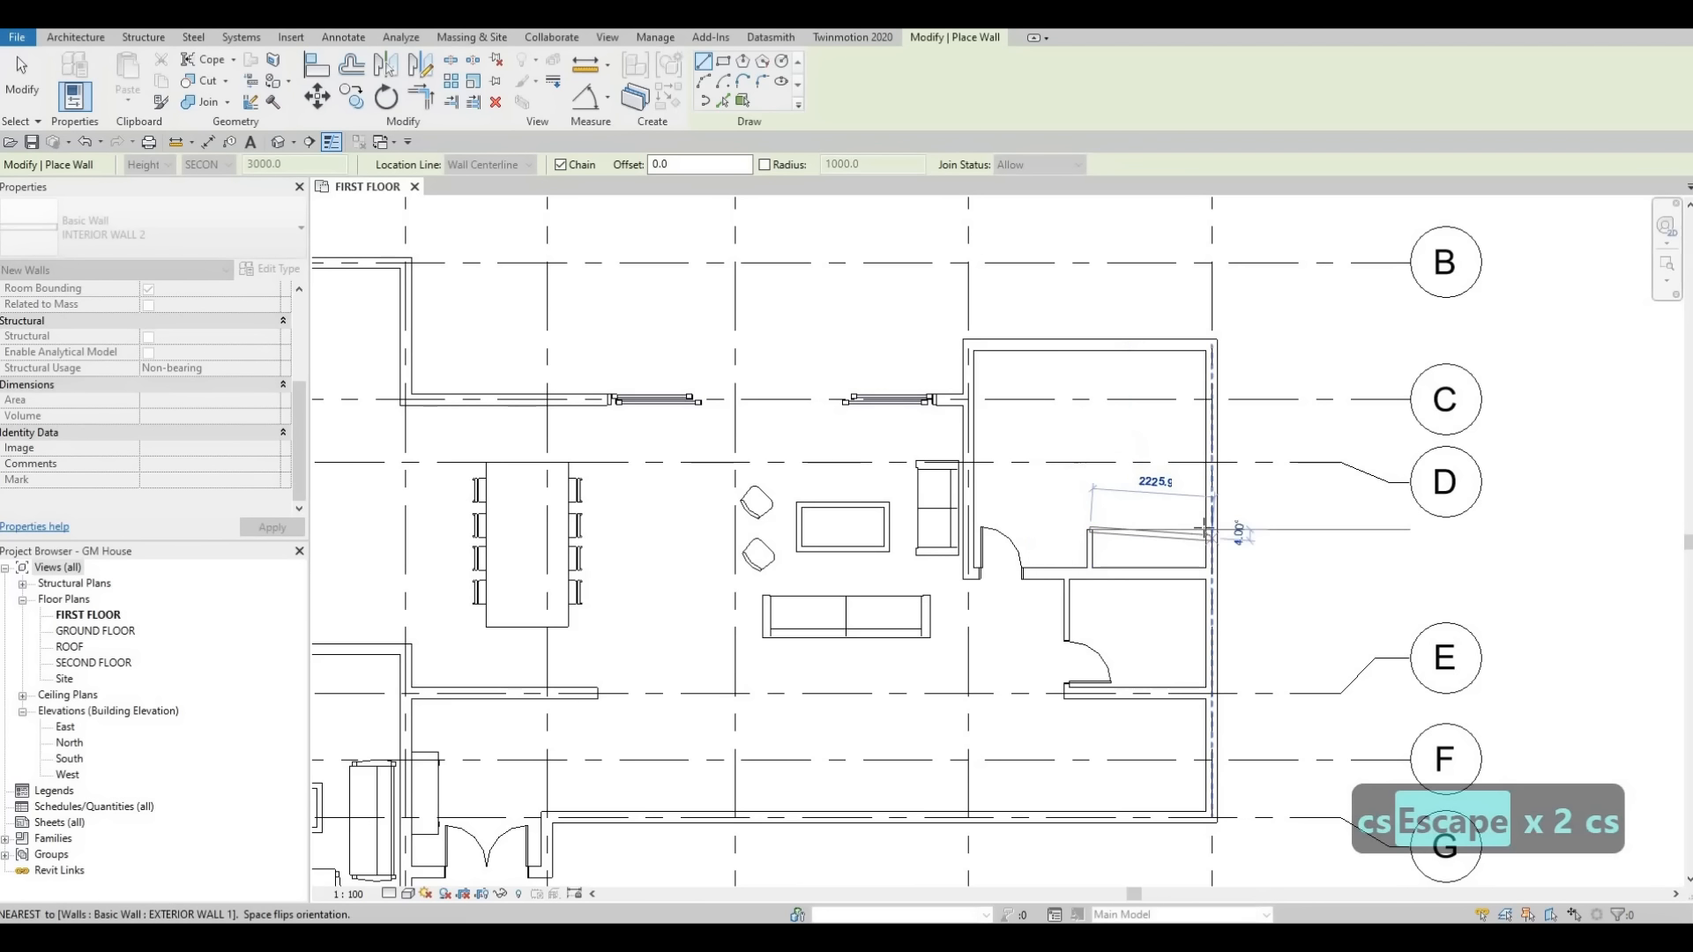
pyautogui.click(1201, 530)
pyautogui.press('Escape')
pyautogui.press('Escape')
pyautogui.press('Escape')
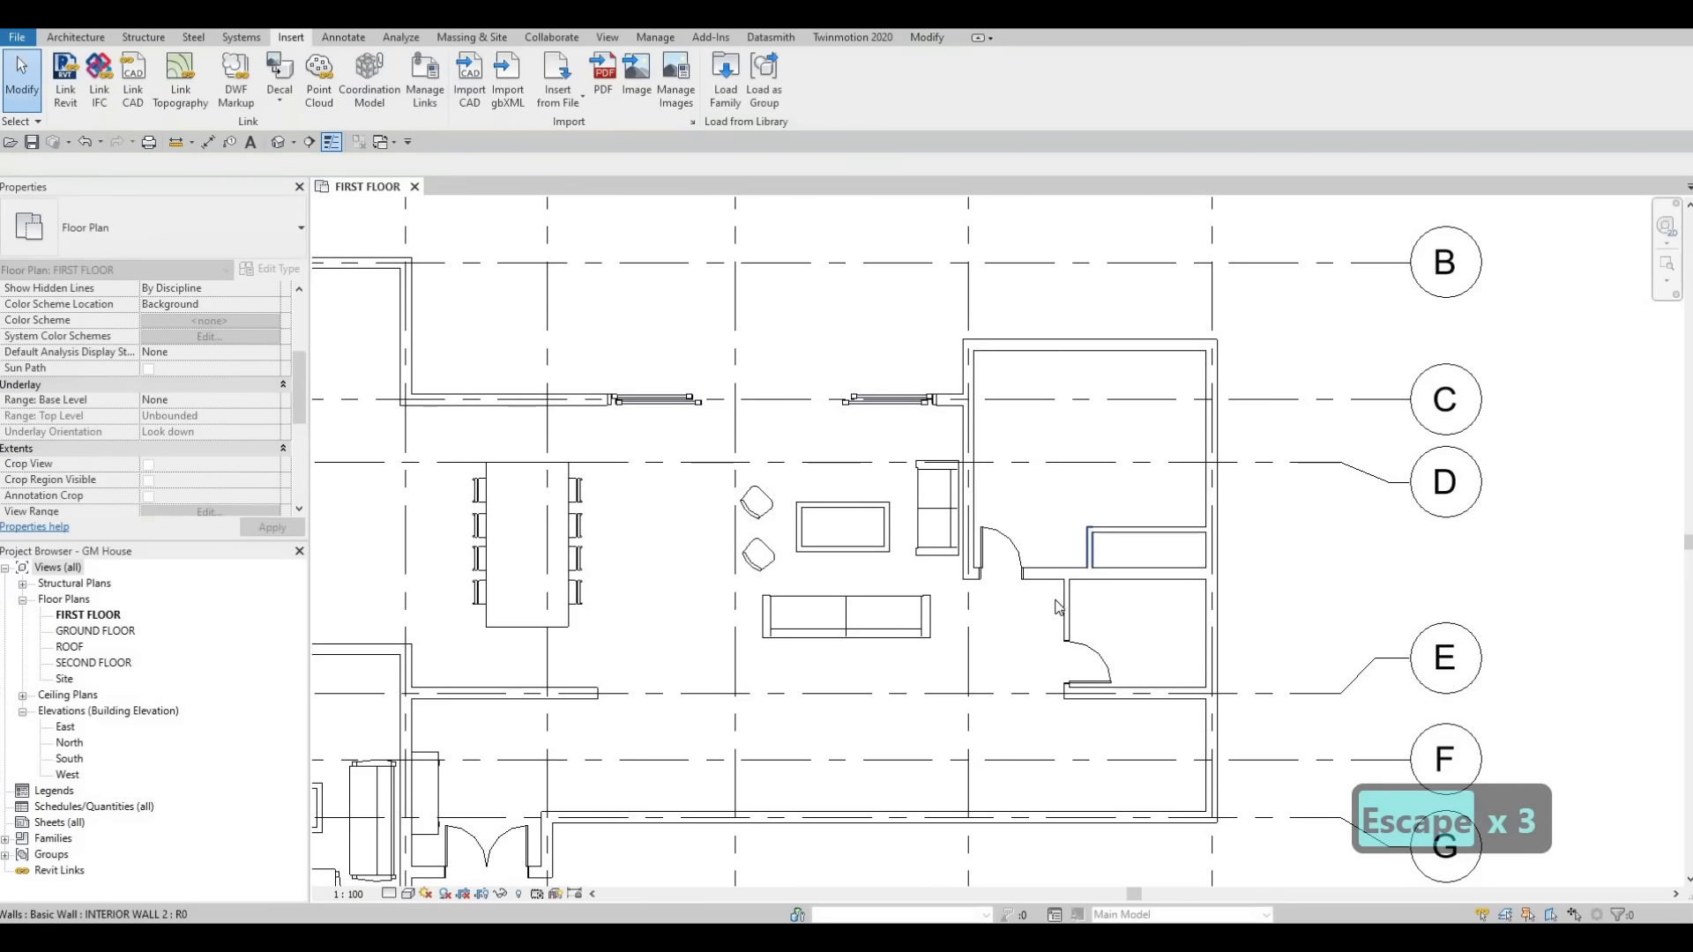
# Select and inspect the small room's vertical wall and the new horizontal wall for type and position.
pyautogui.click(1068, 603)
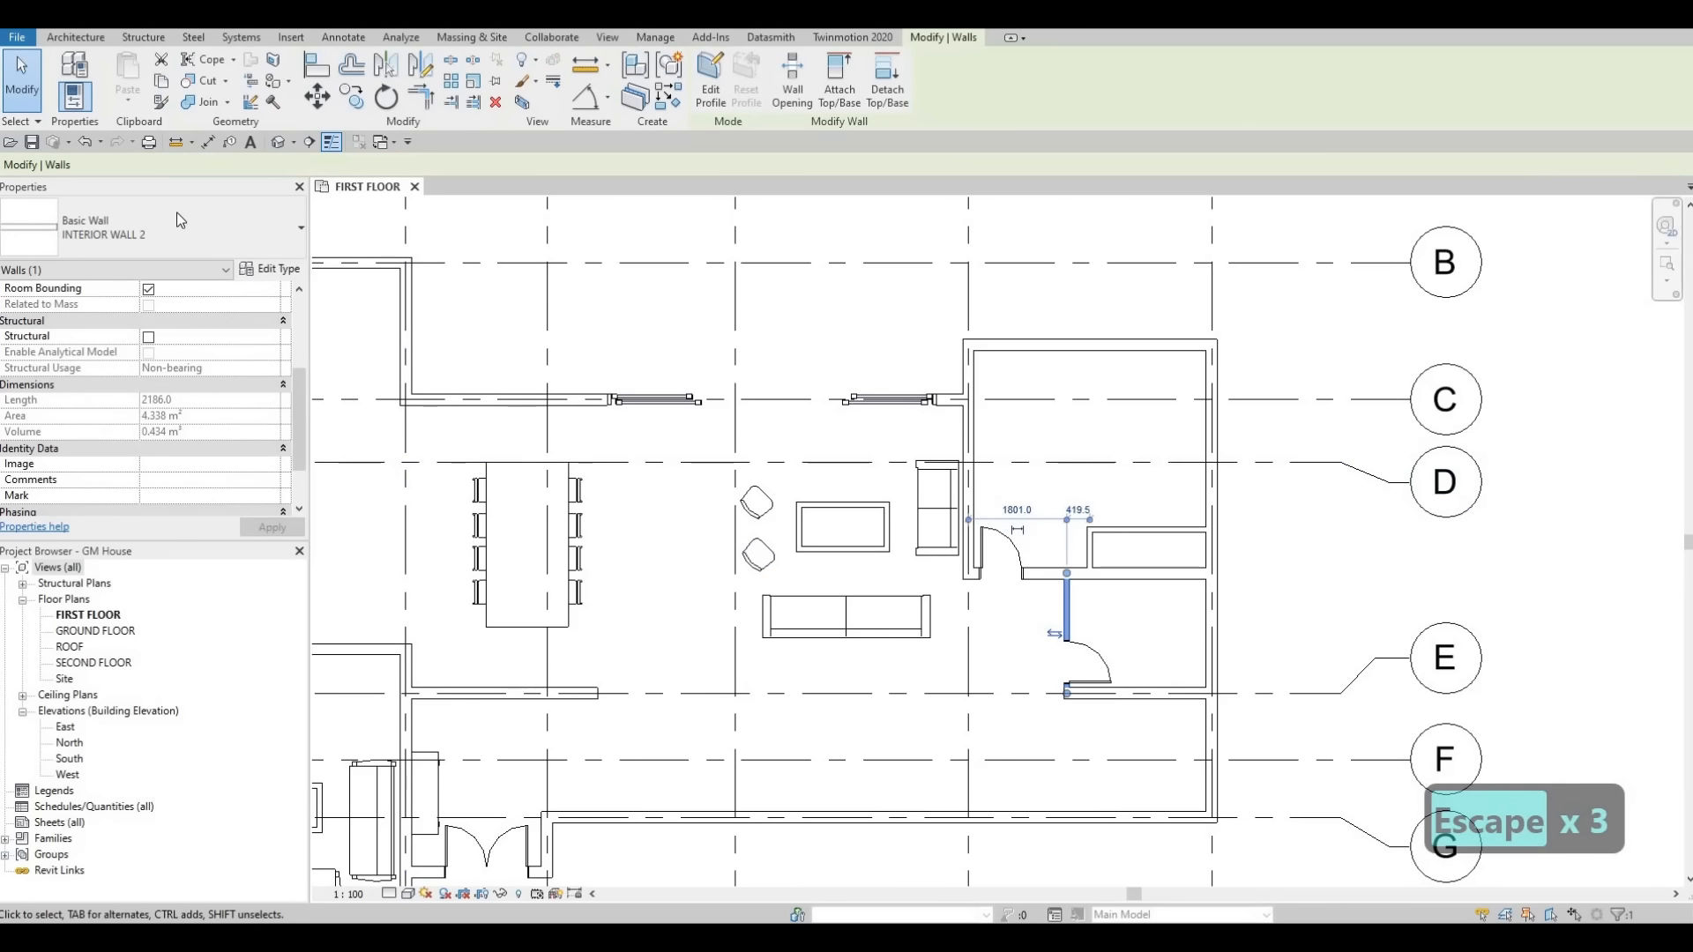
pyautogui.click(177, 228)
pyautogui.click(1091, 553)
pyautogui.press('Escape')
pyautogui.press('Escape')
pyautogui.press('Escape')
pyautogui.scroll(2, 1180, 570)
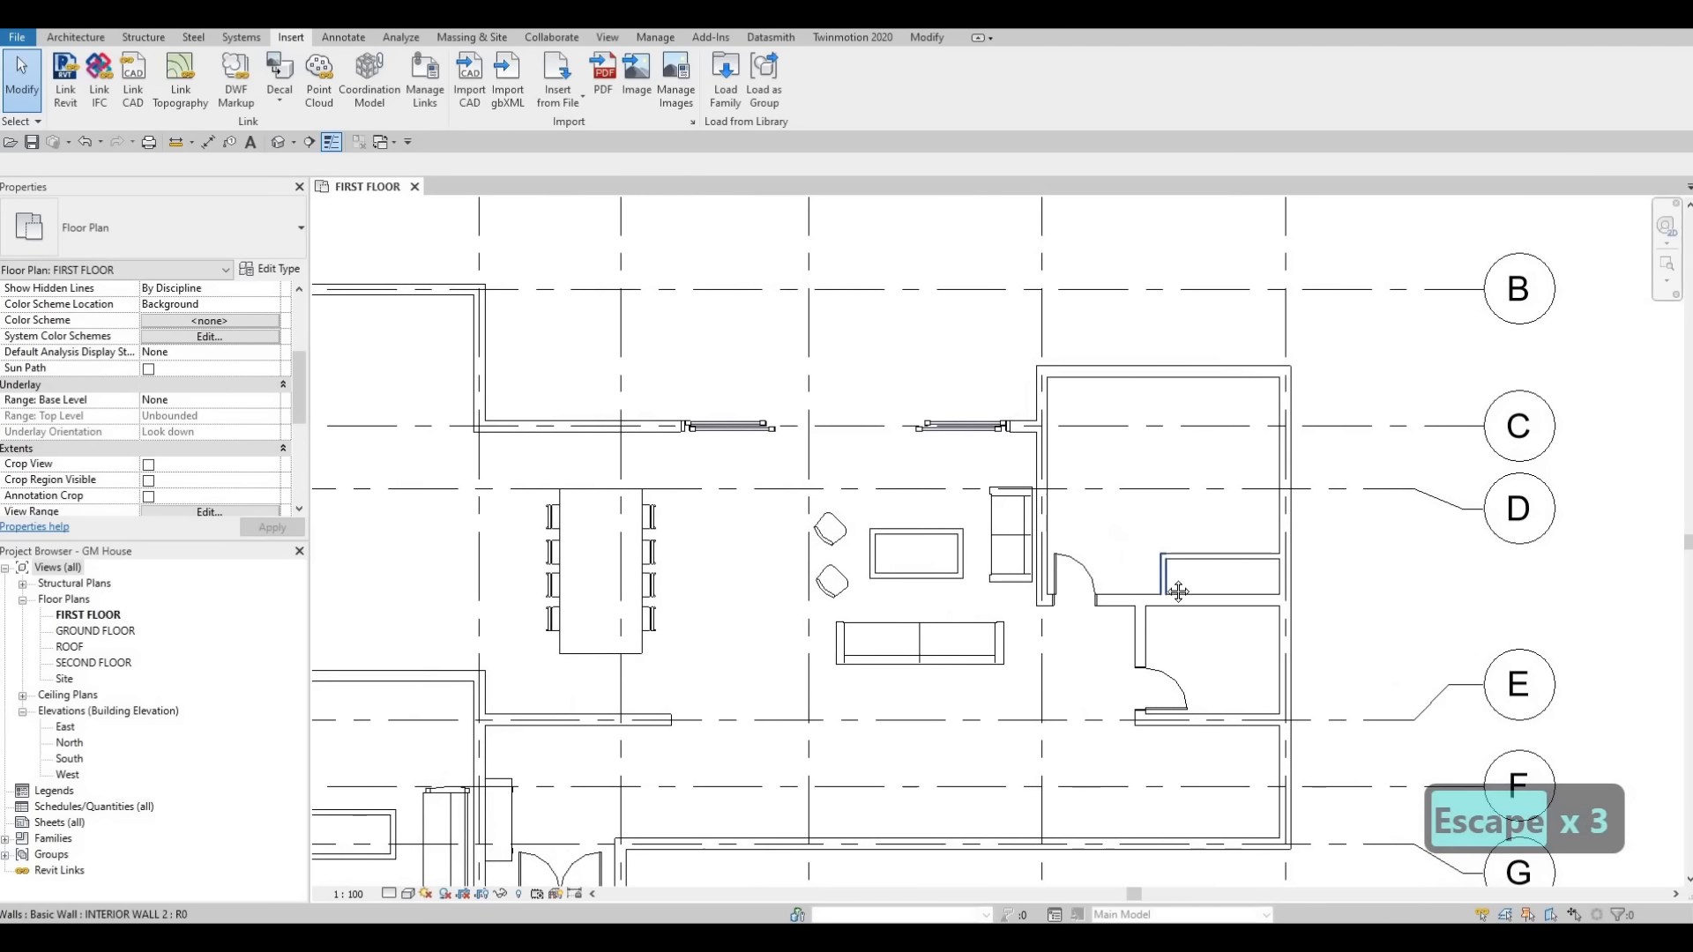
pyautogui.click(1174, 566)
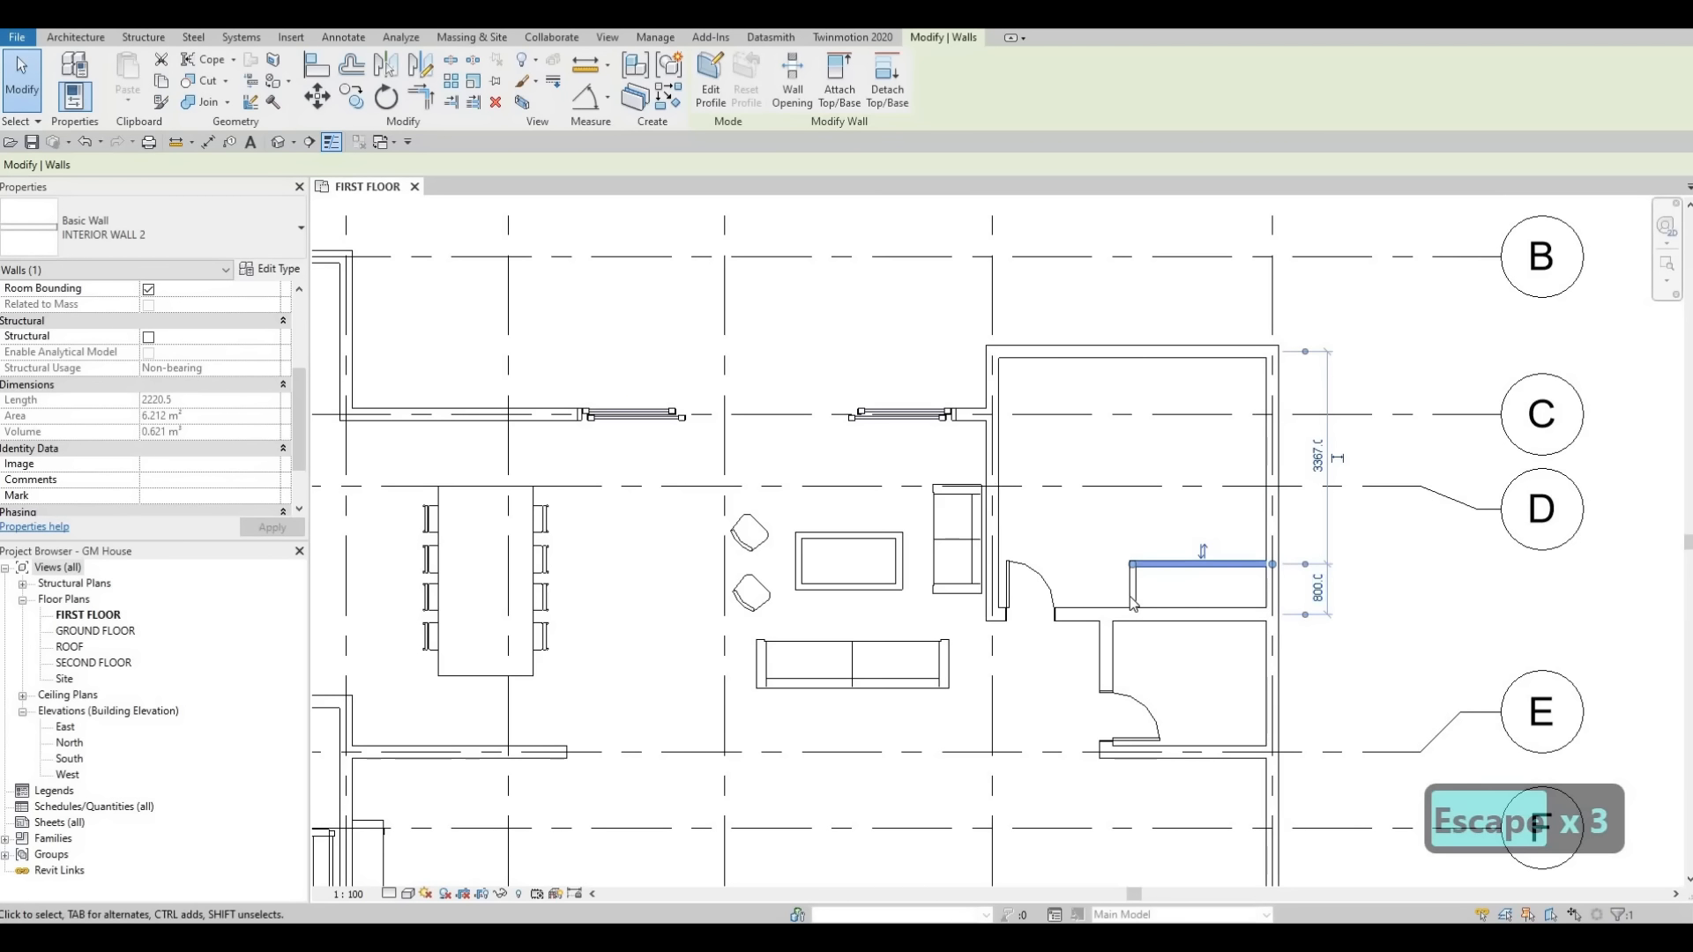
pyautogui.press('Escape')
pyautogui.press('Escape')
pyautogui.press('Escape')
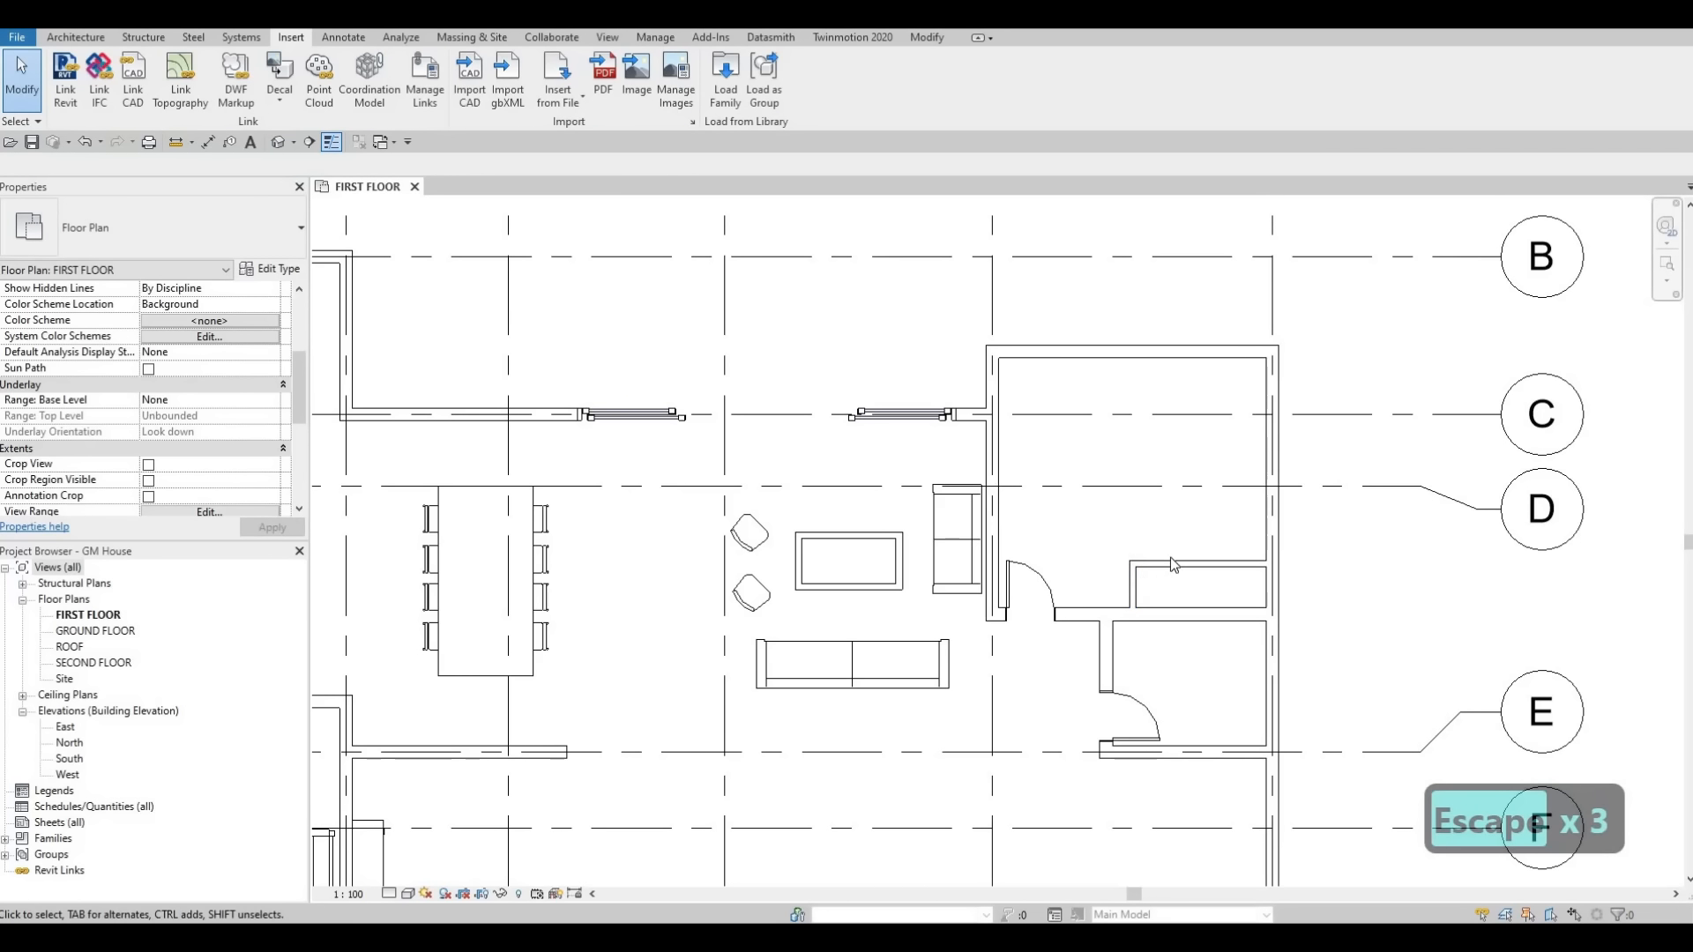
pyautogui.moveTo(1217, 555); pyautogui.dragTo(1348, 584, button='middle')
pyautogui.scroll(-1, 1237, 558)
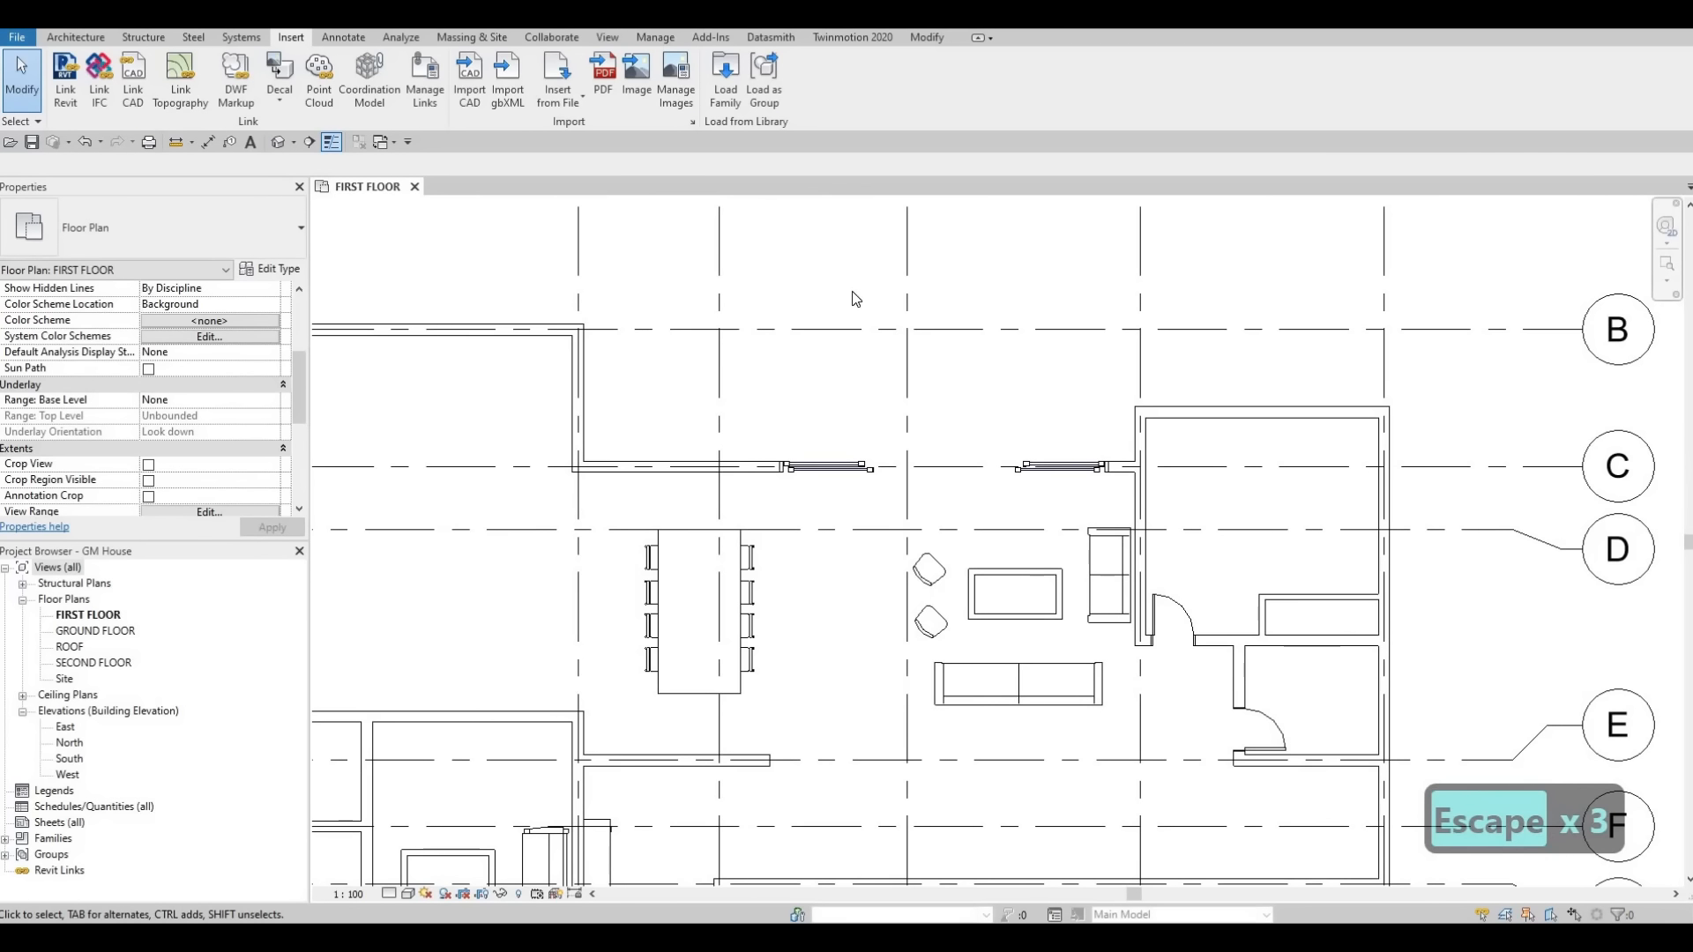
# Load the M_Bed-Box family from the Furniture > Beds library folder.
pyautogui.click(725, 77)
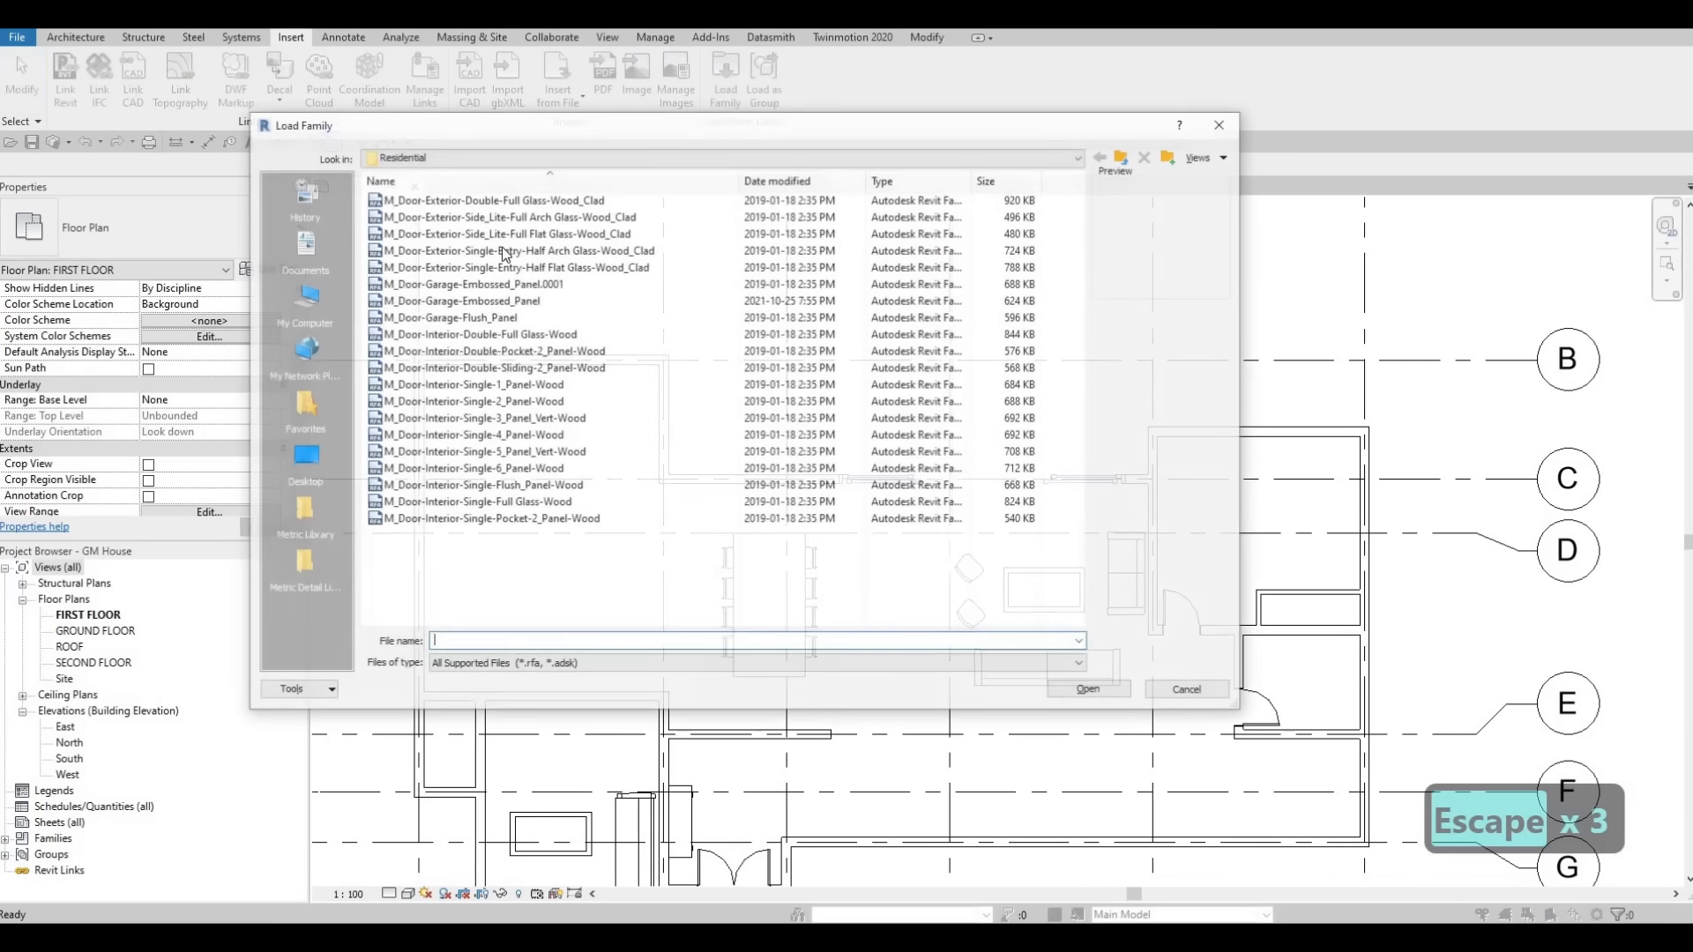
pyautogui.click(1123, 158)
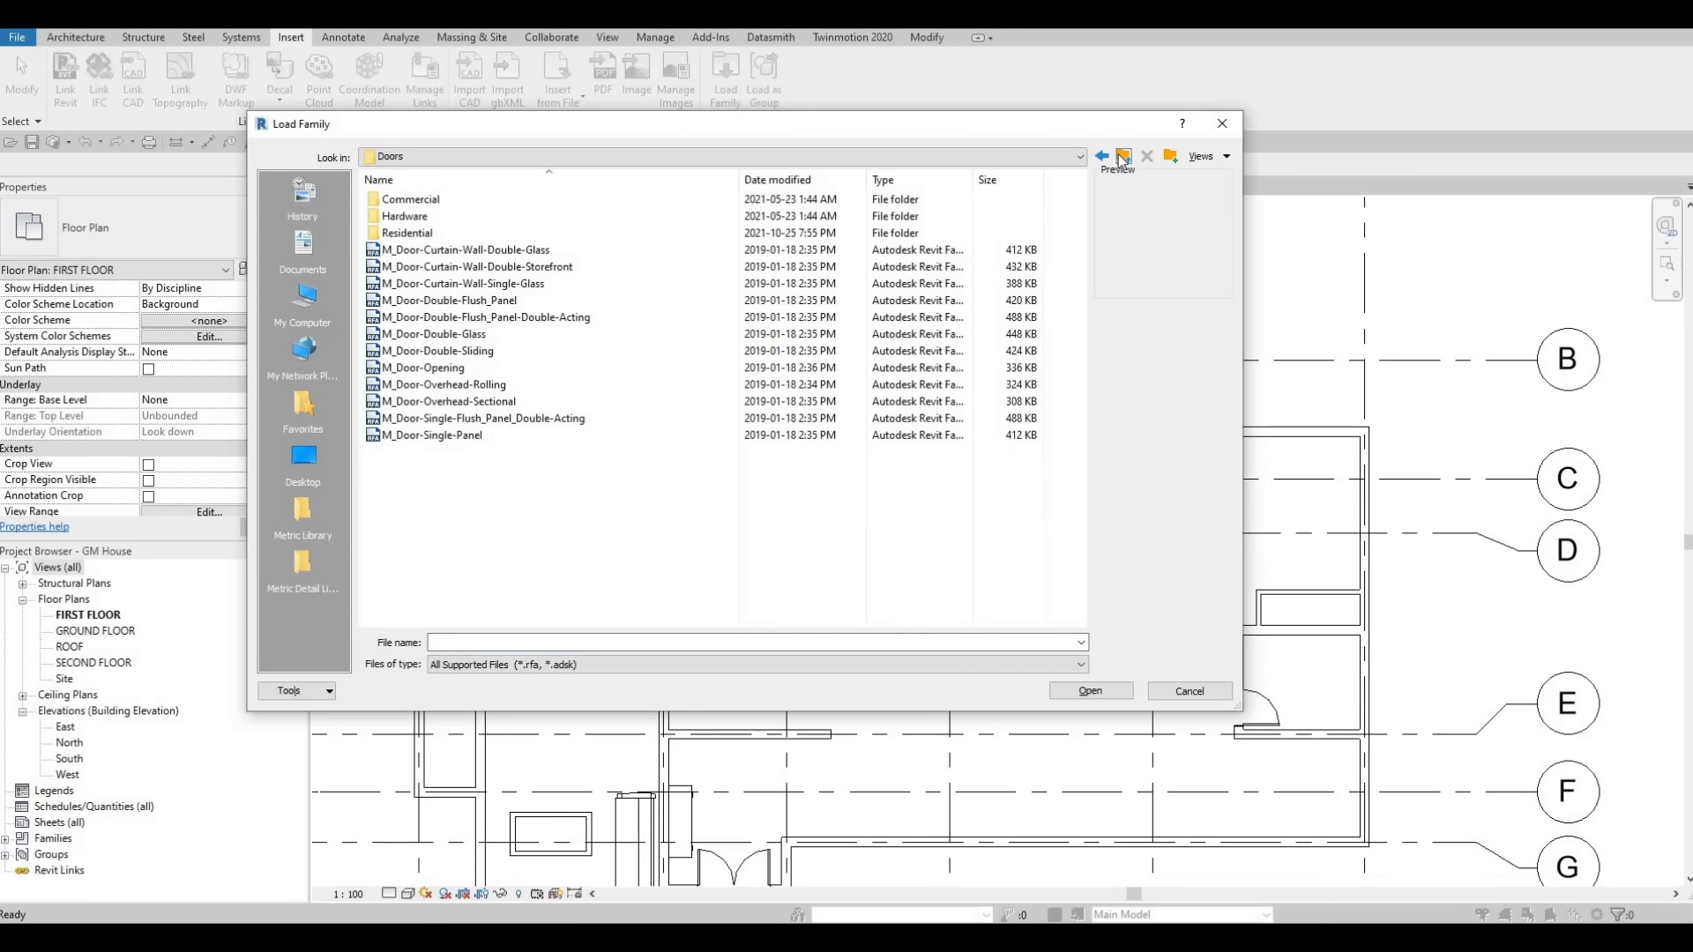
pyautogui.click(1123, 158)
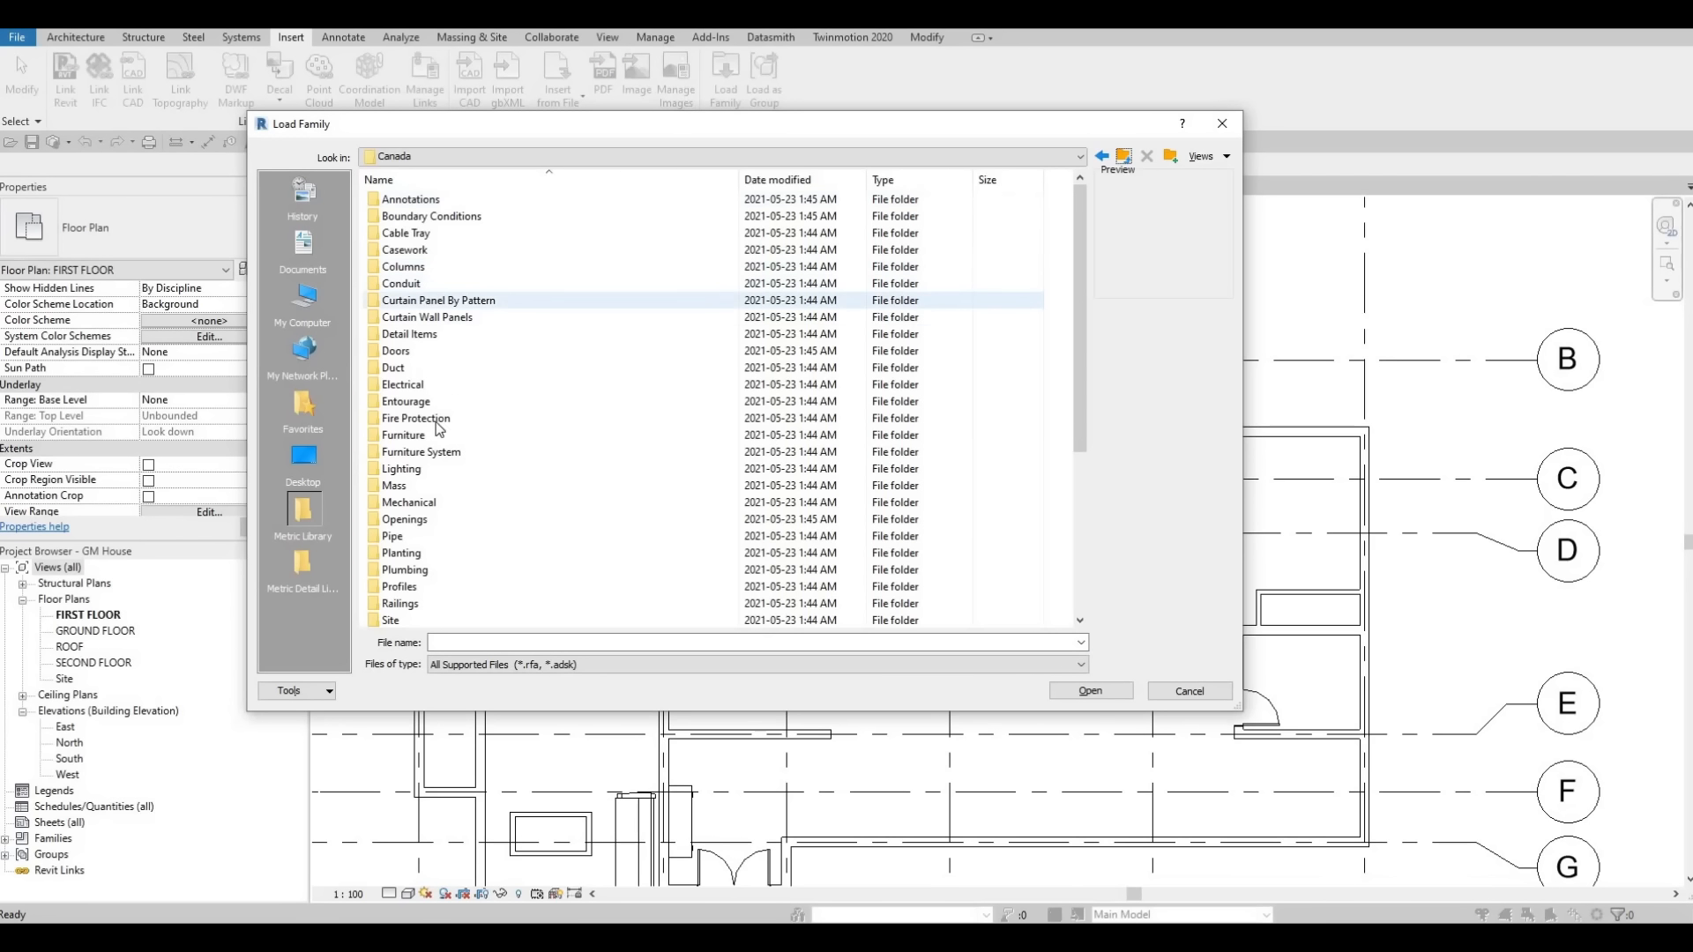
pyautogui.doubleClick(426, 436)
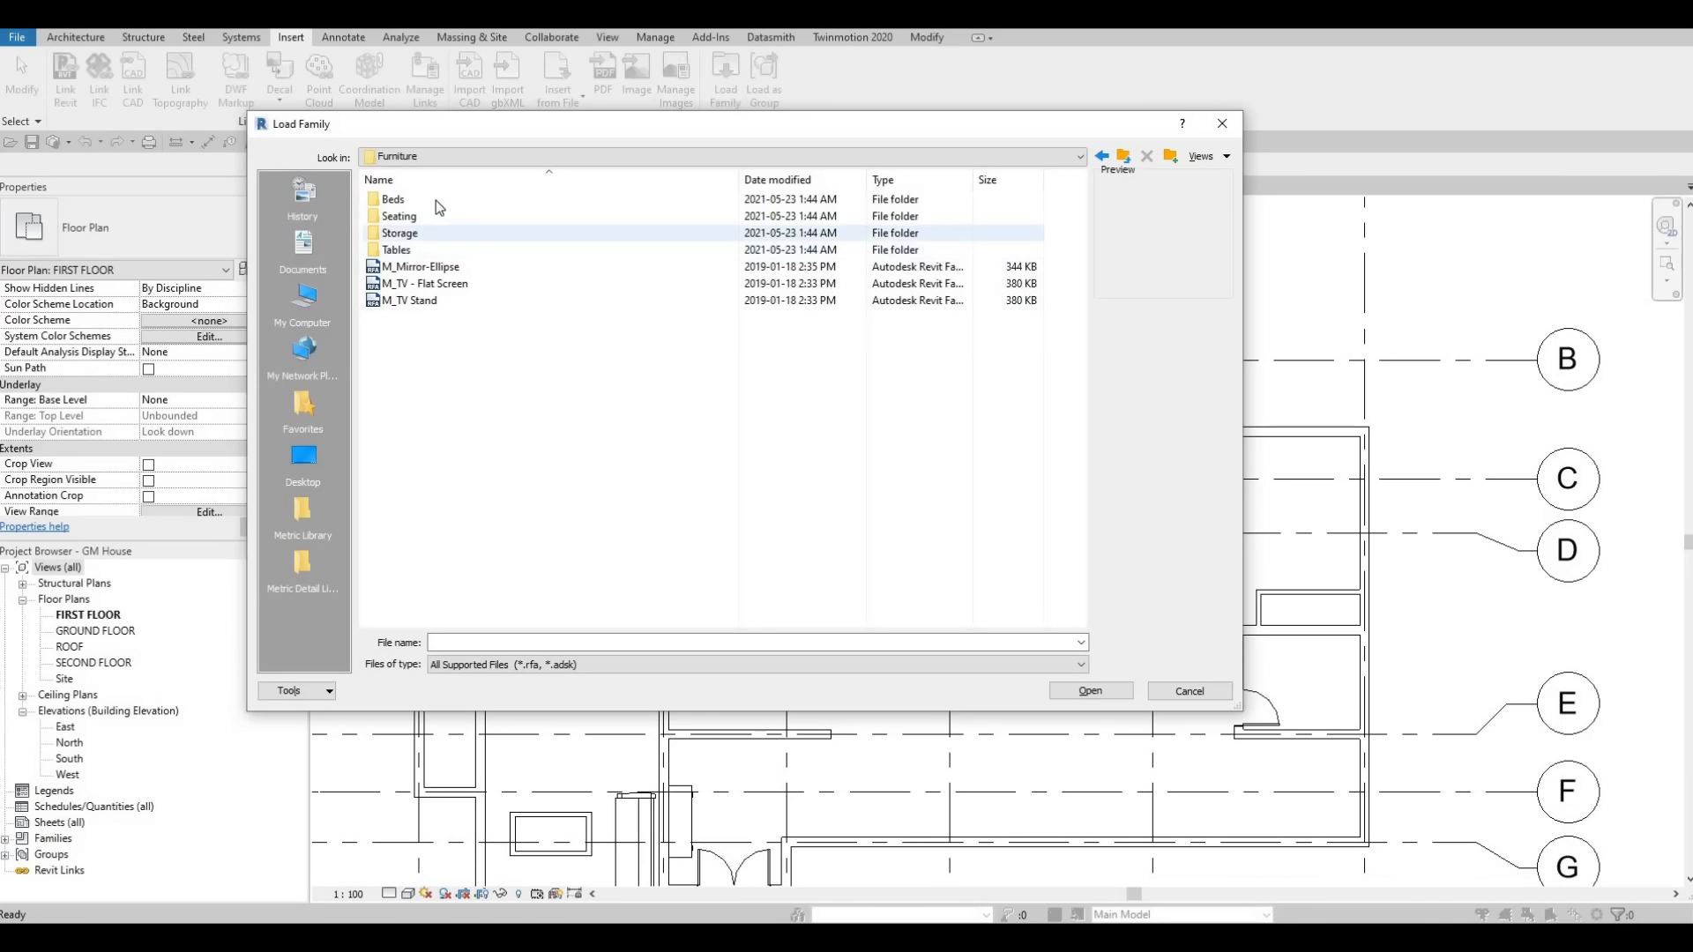
pyautogui.doubleClick(432, 201)
pyautogui.click(427, 202)
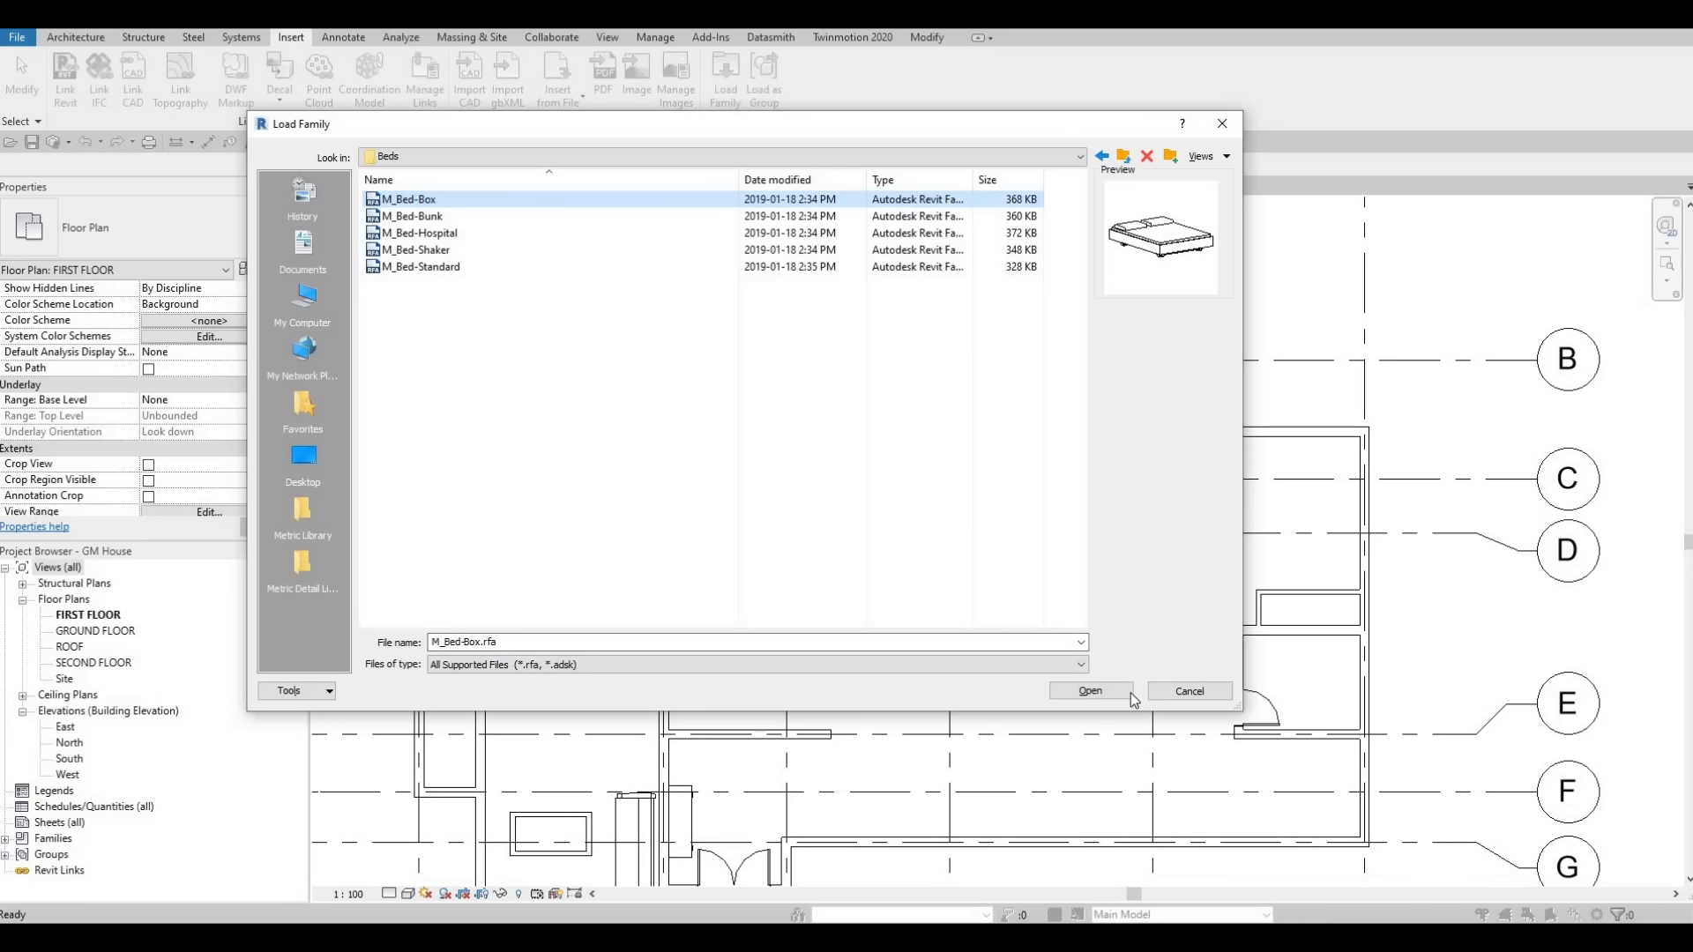
pyautogui.click(1090, 691)
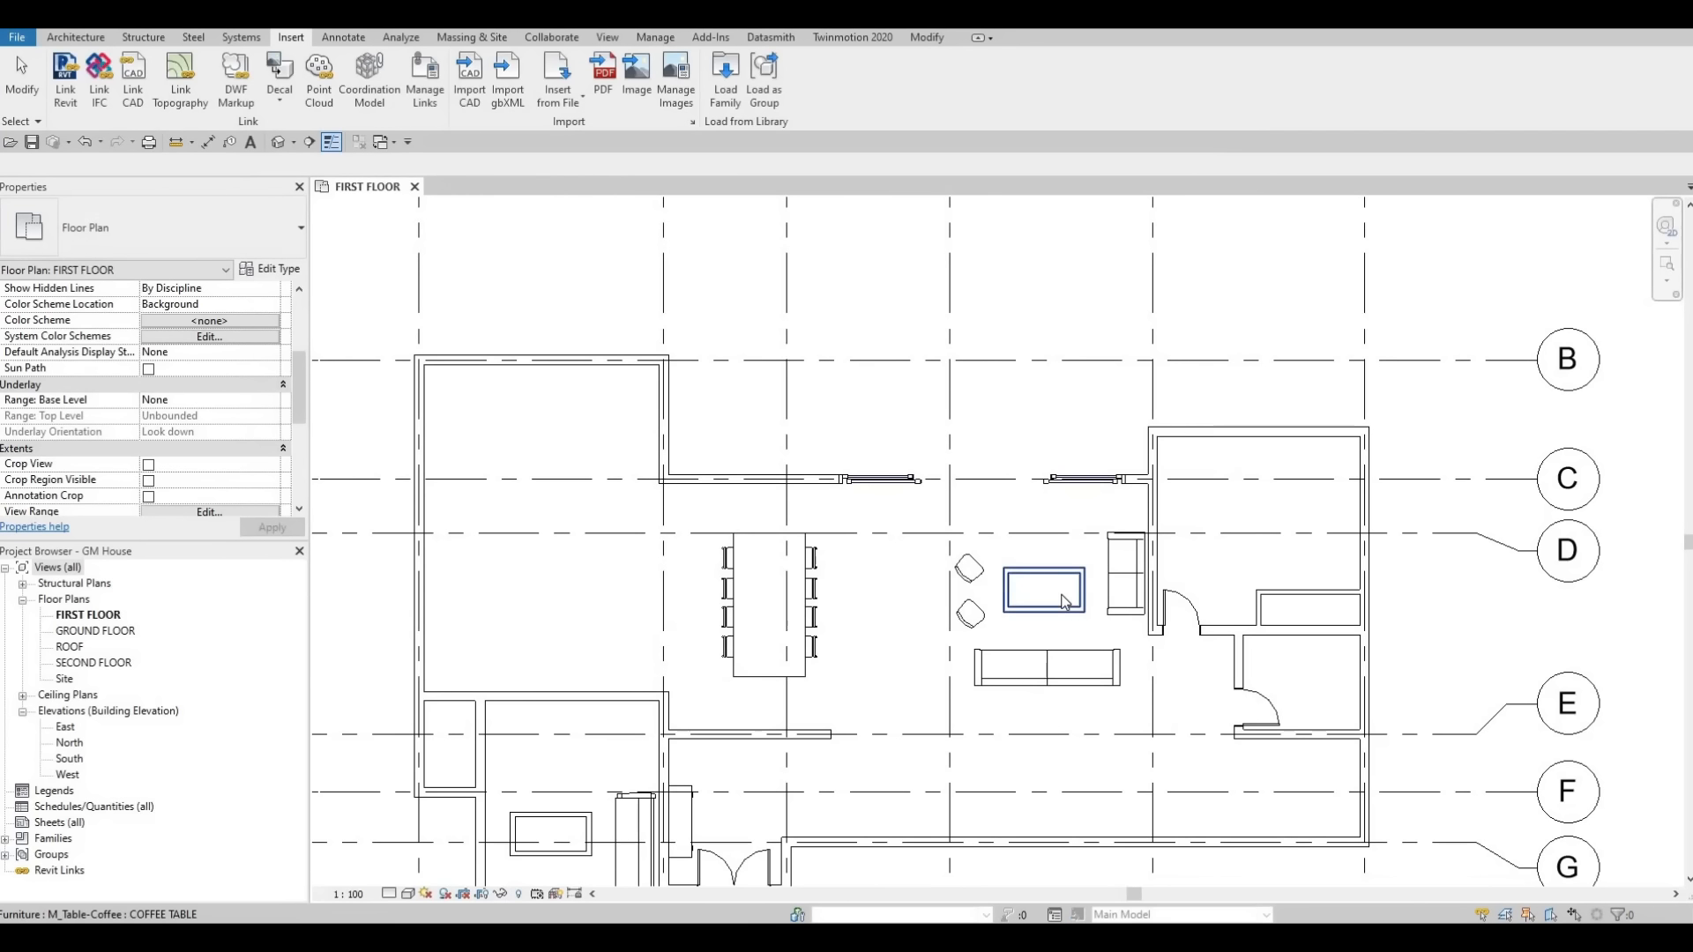
# Place a 1525 x 2007mm Queen M_Bed-Box bed, rotated, against the east wall of the upper-right bedroom.
pyautogui.press('c')
pyautogui.press('m')
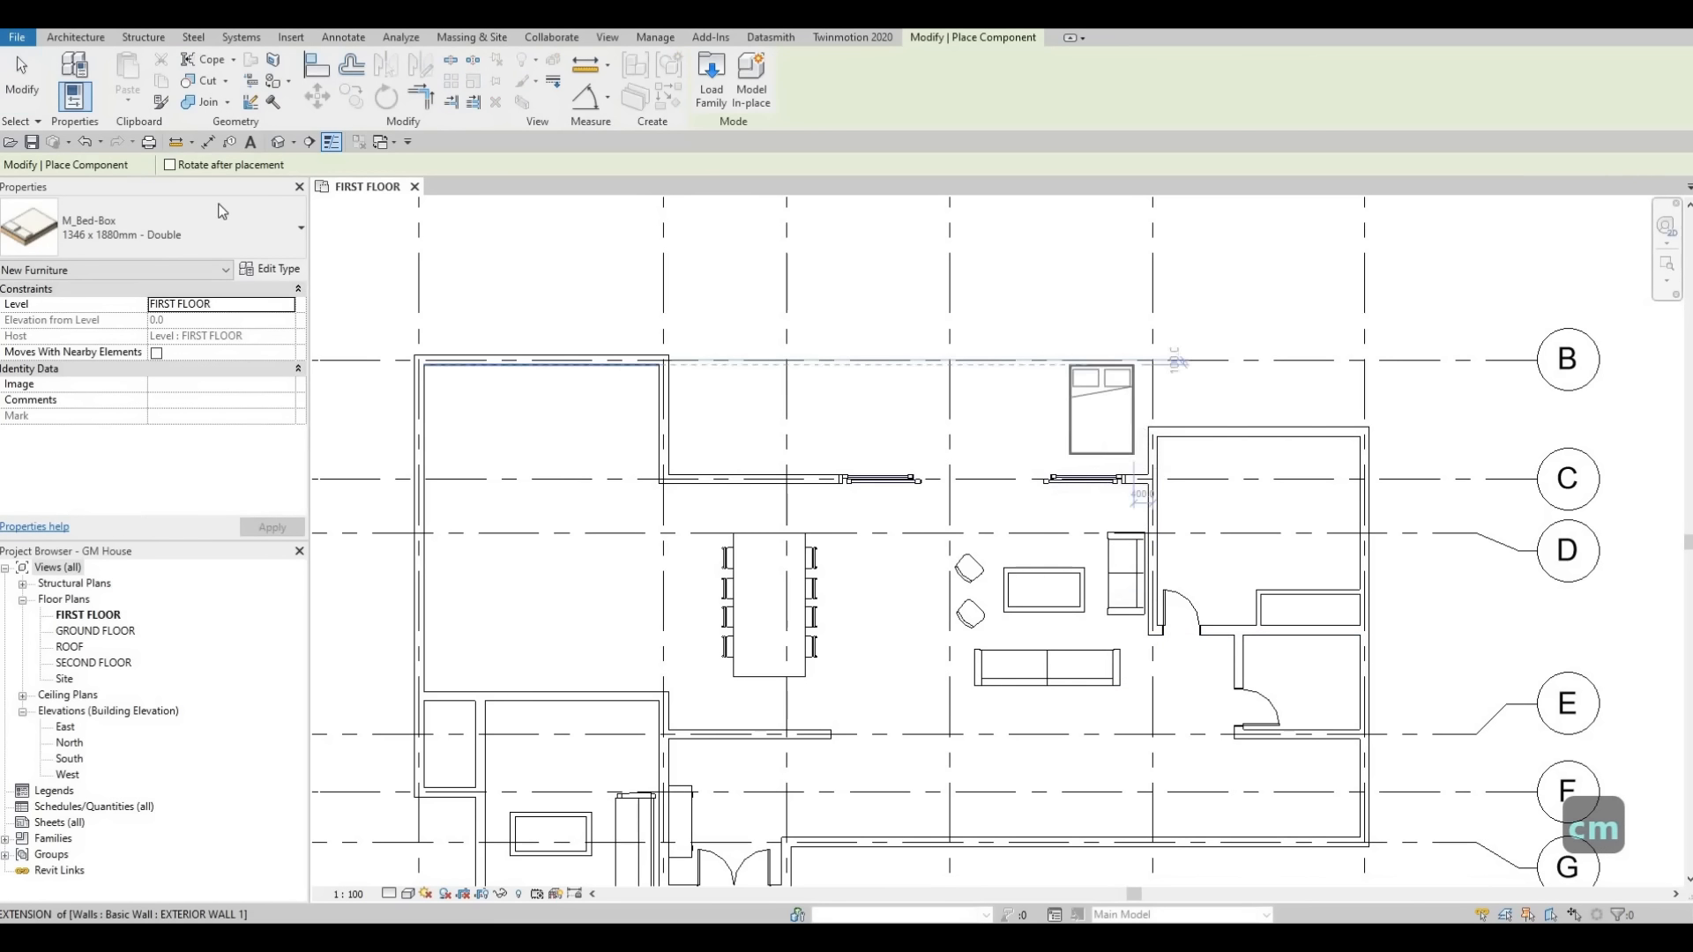
pyautogui.click(240, 221)
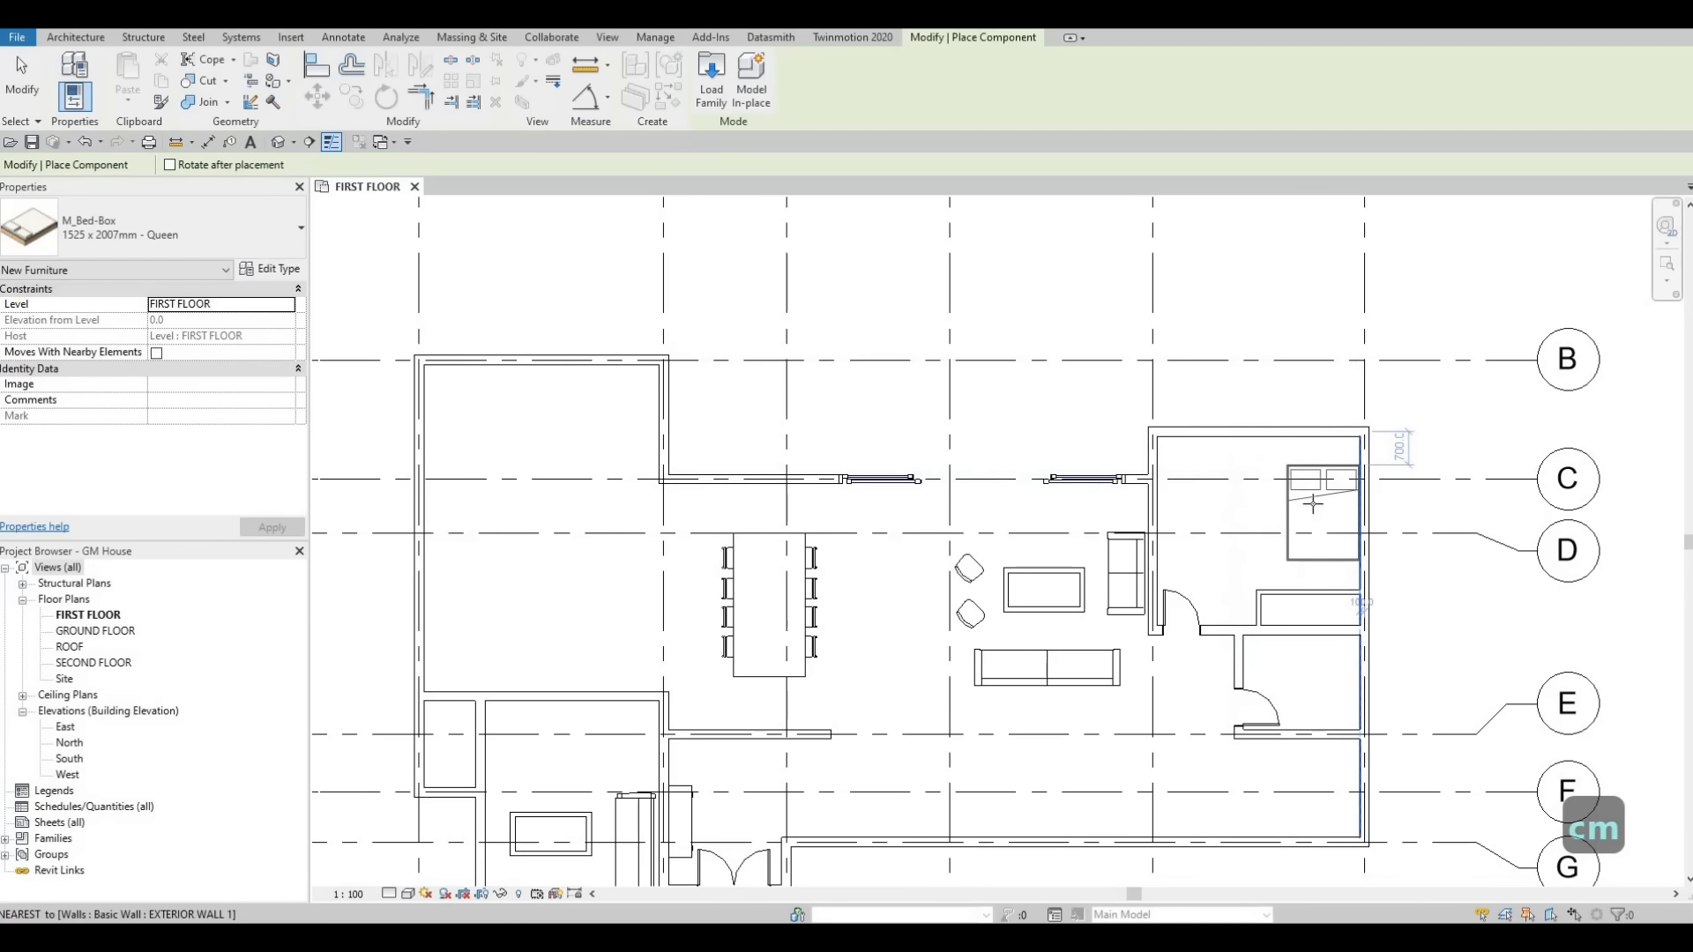
pyautogui.press('space')
pyautogui.press('space')
pyautogui.press('space')
pyautogui.press('space')
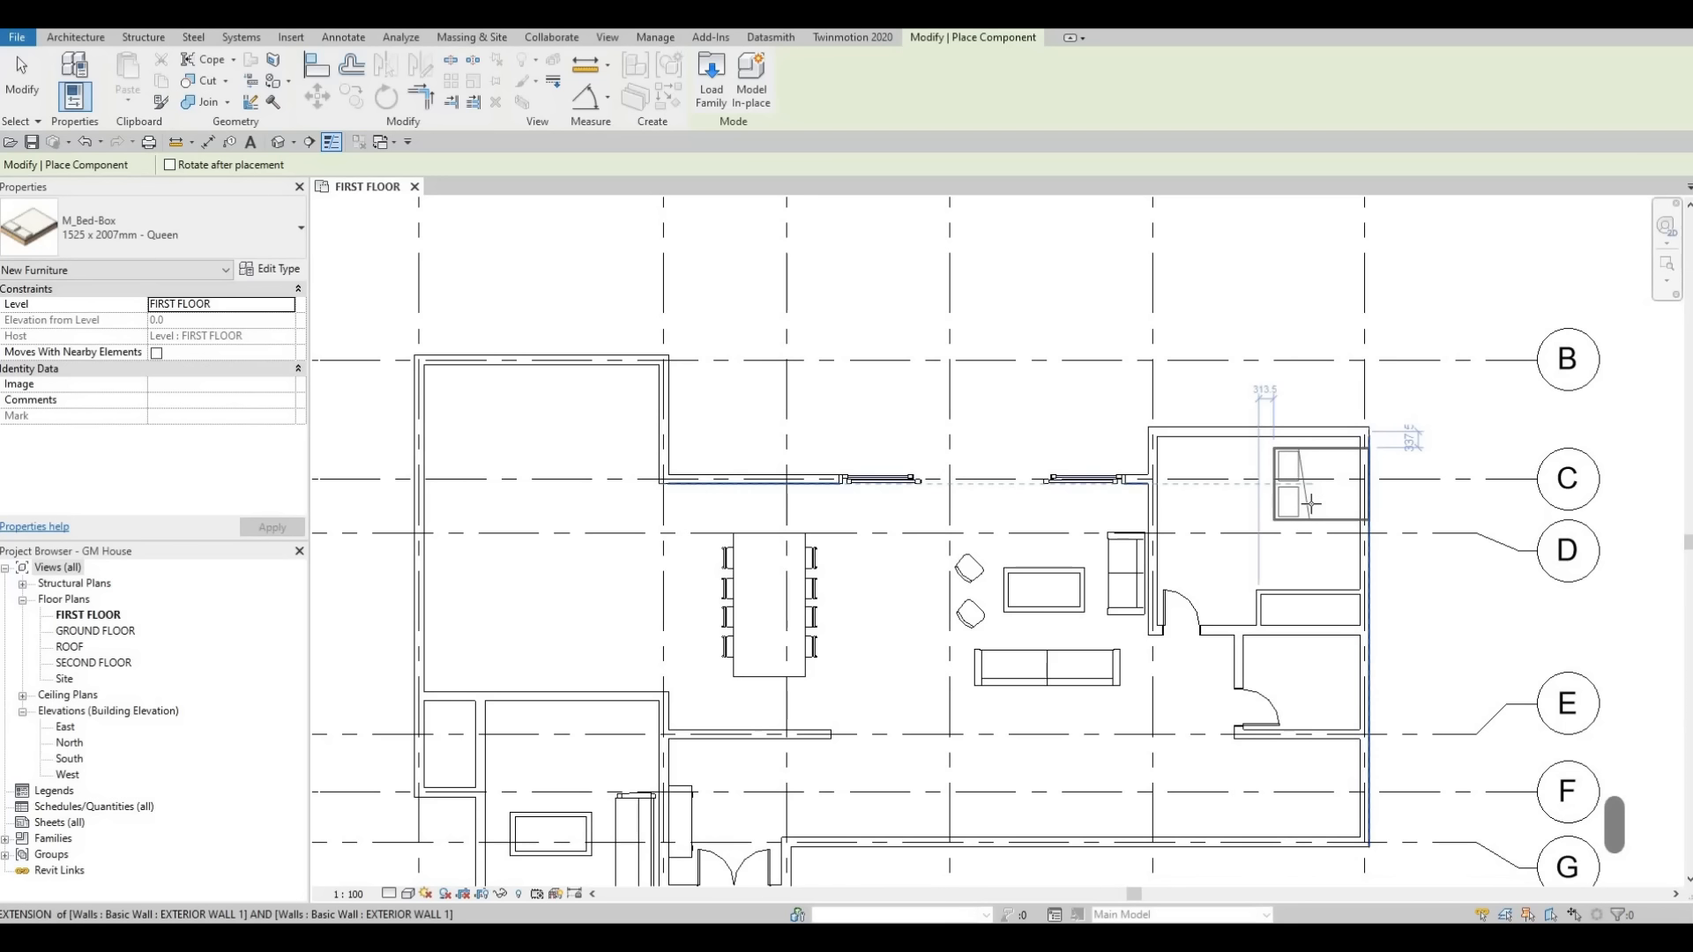
pyautogui.scroll(3, 1312, 490)
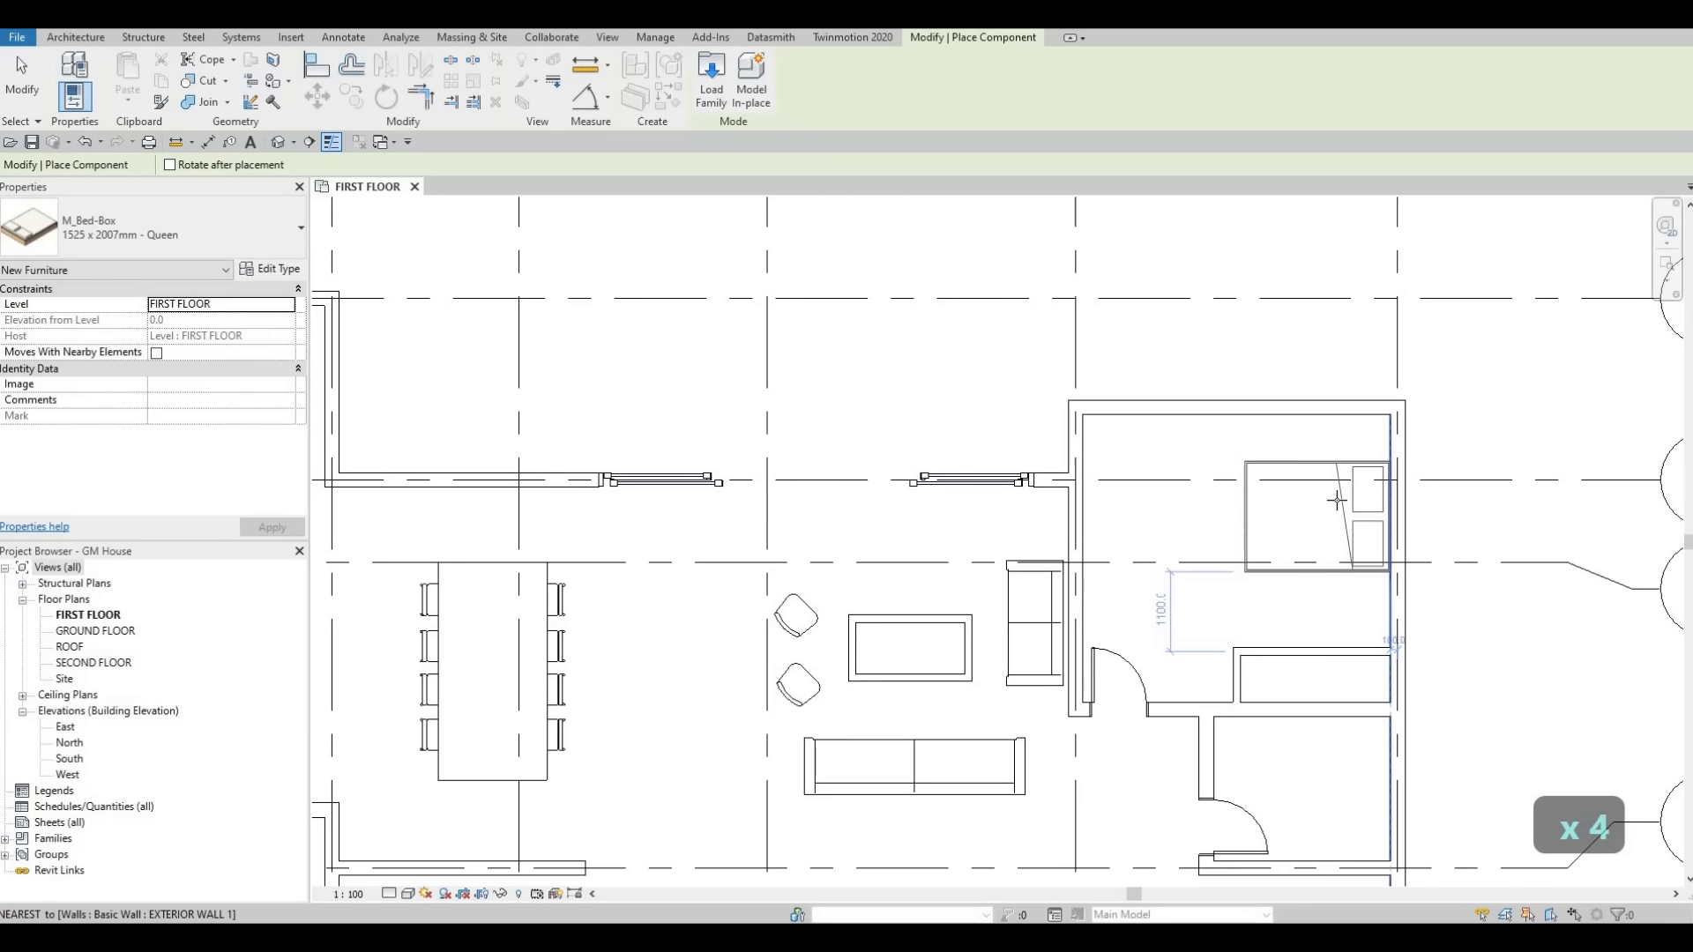
pyautogui.click(1251, 556)
pyautogui.press('Escape')
pyautogui.press('Escape')
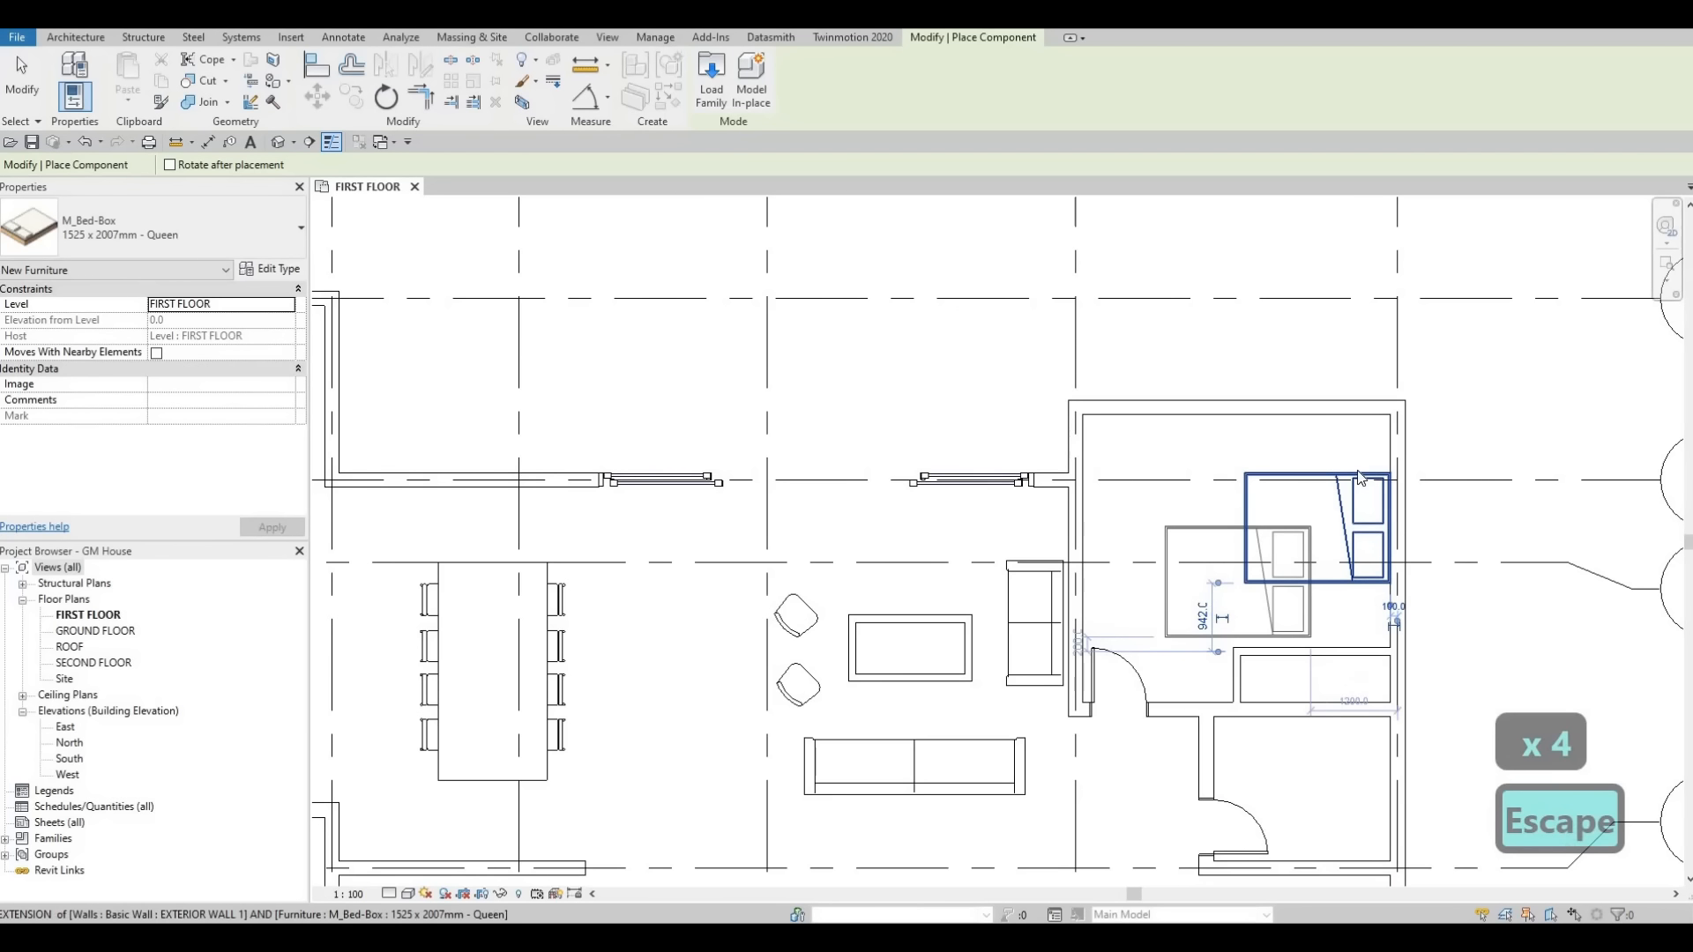
# Load the M_Desk family from the Furniture > Tables library folder.
pyautogui.scroll(5, 1399, 494)
pyautogui.scroll(-5, 1226, 470)
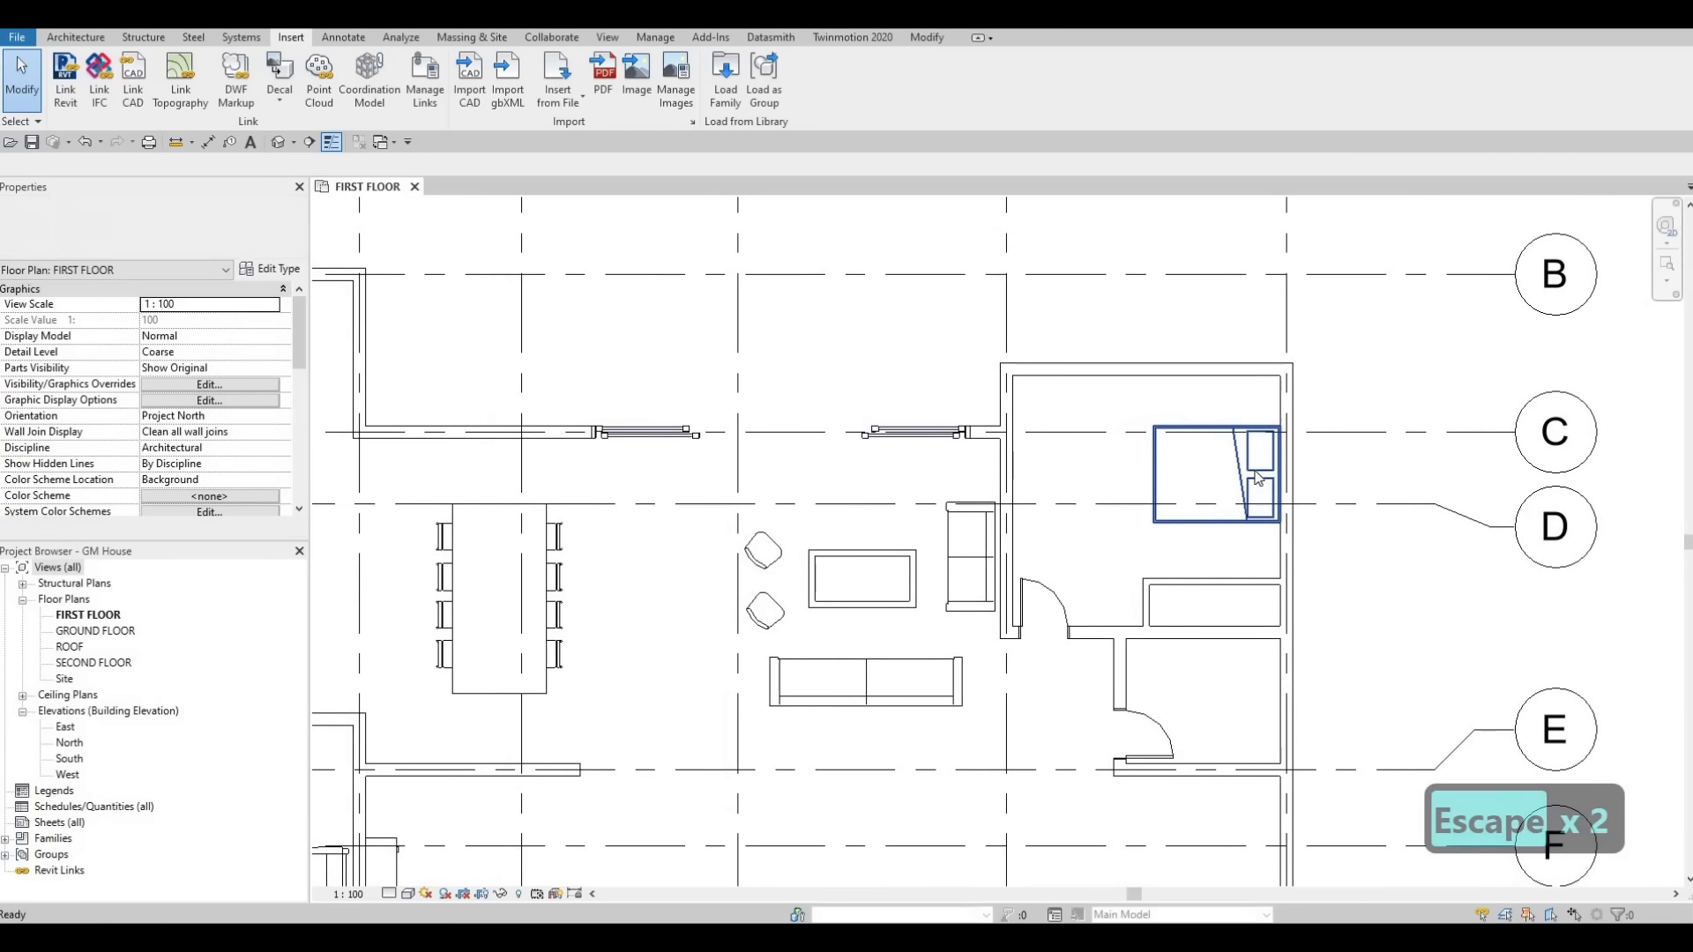
pyautogui.scroll(-4, 1207, 413)
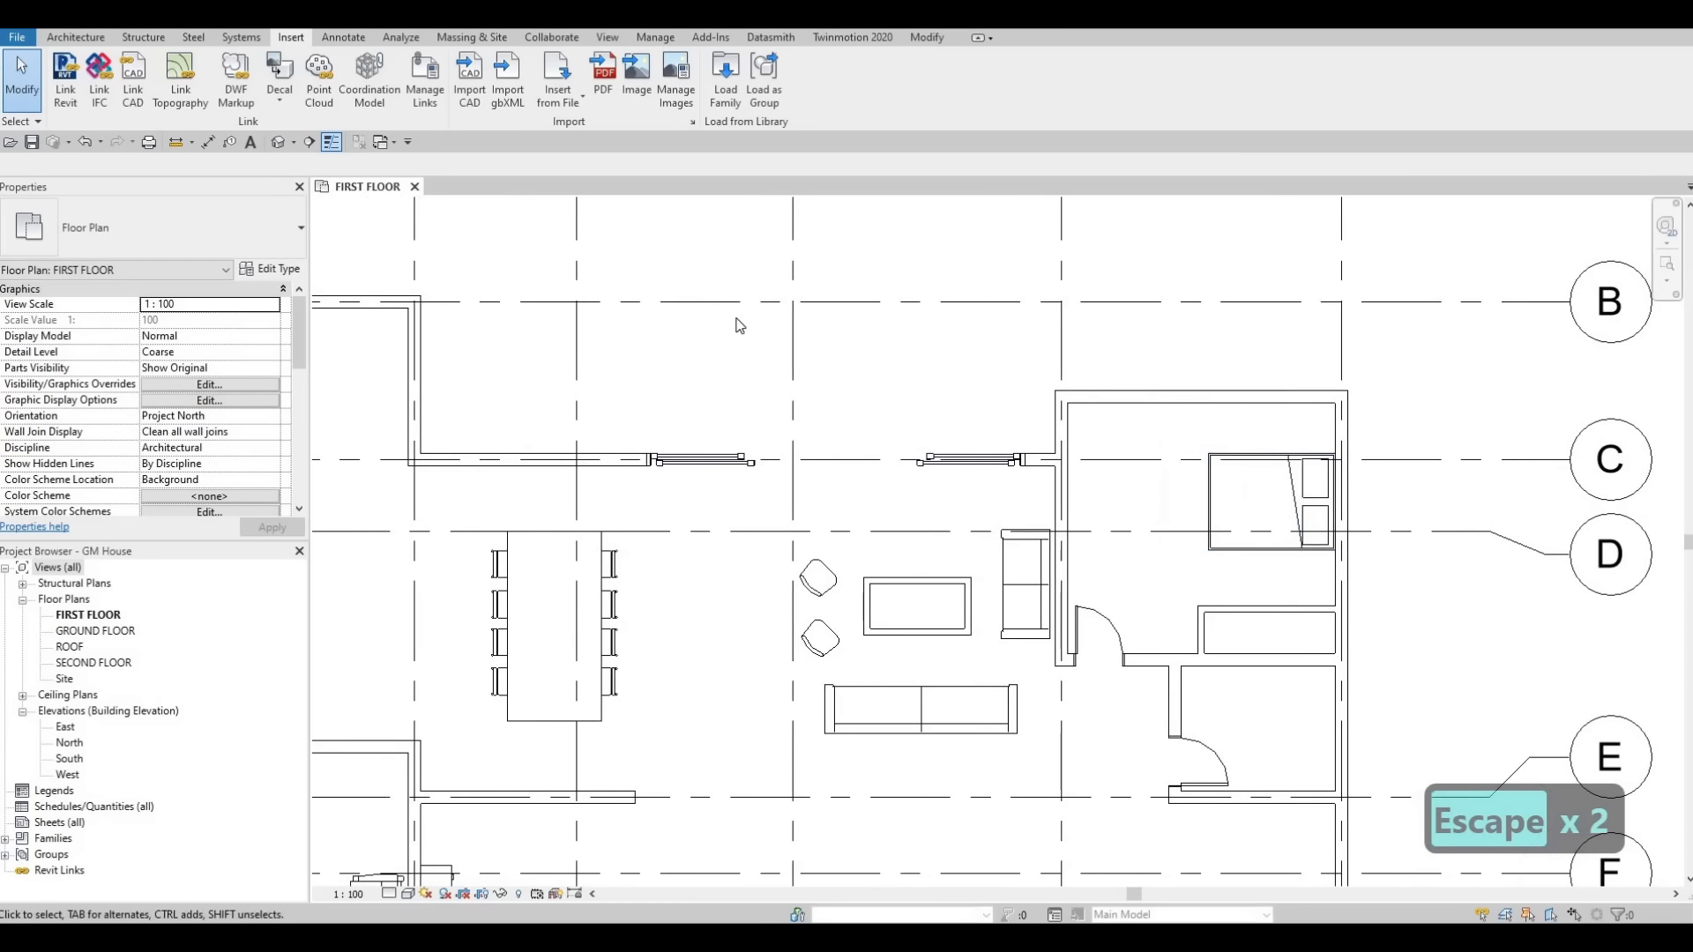
pyautogui.click(725, 92)
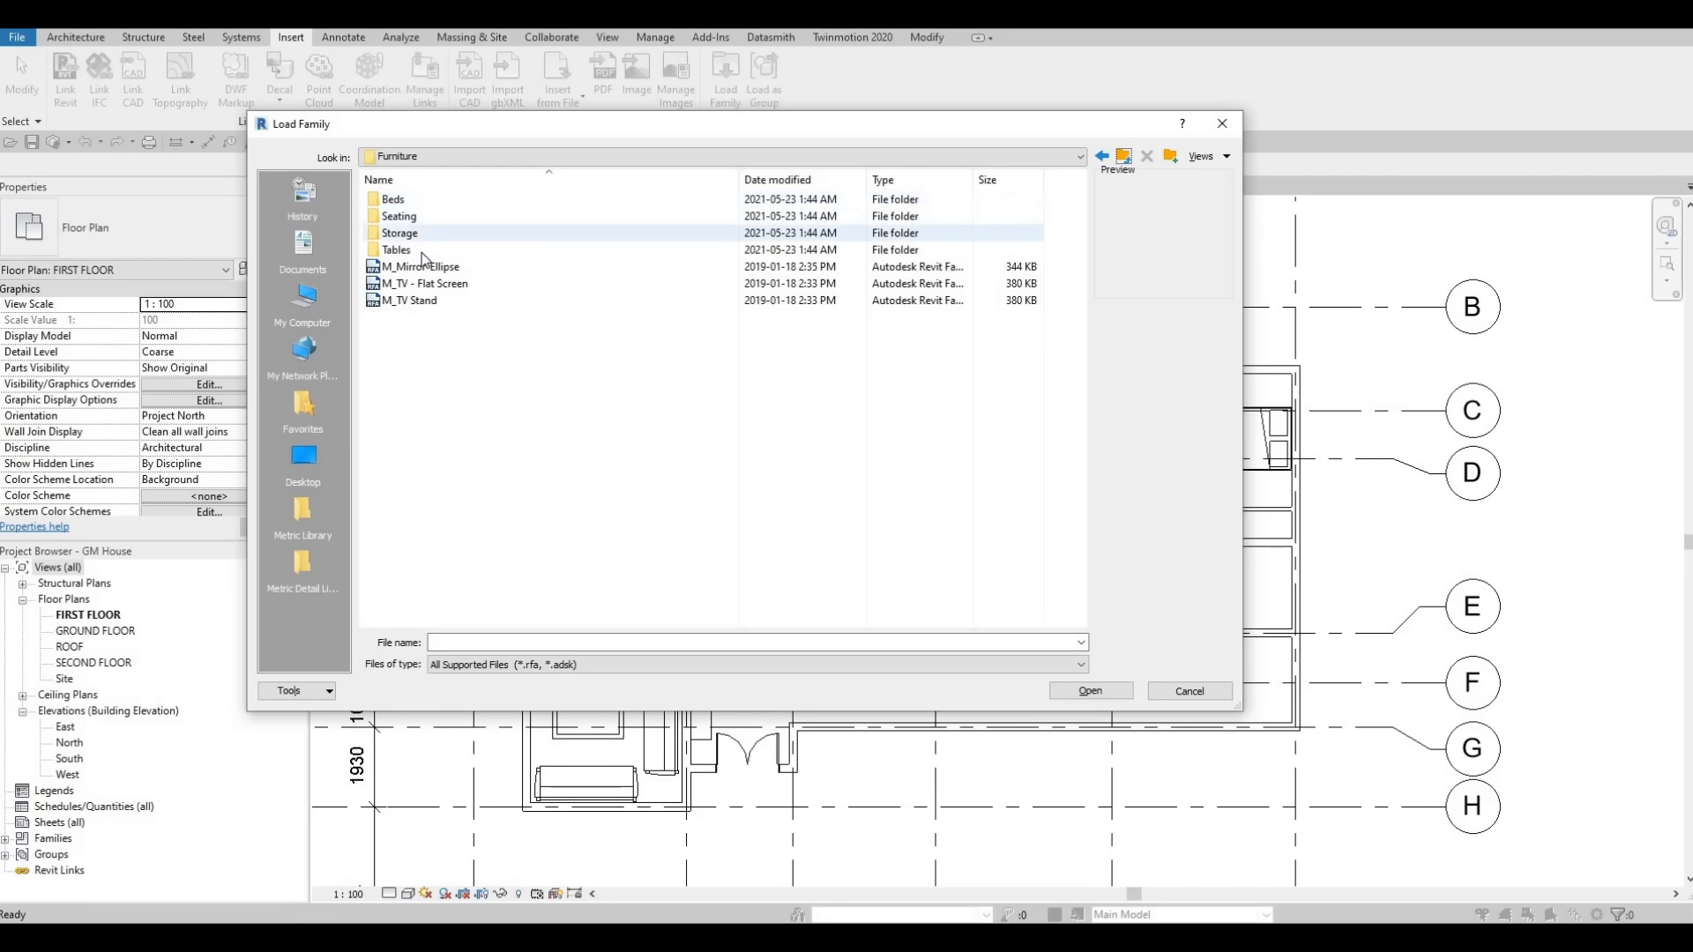
pyautogui.doubleClick(410, 250)
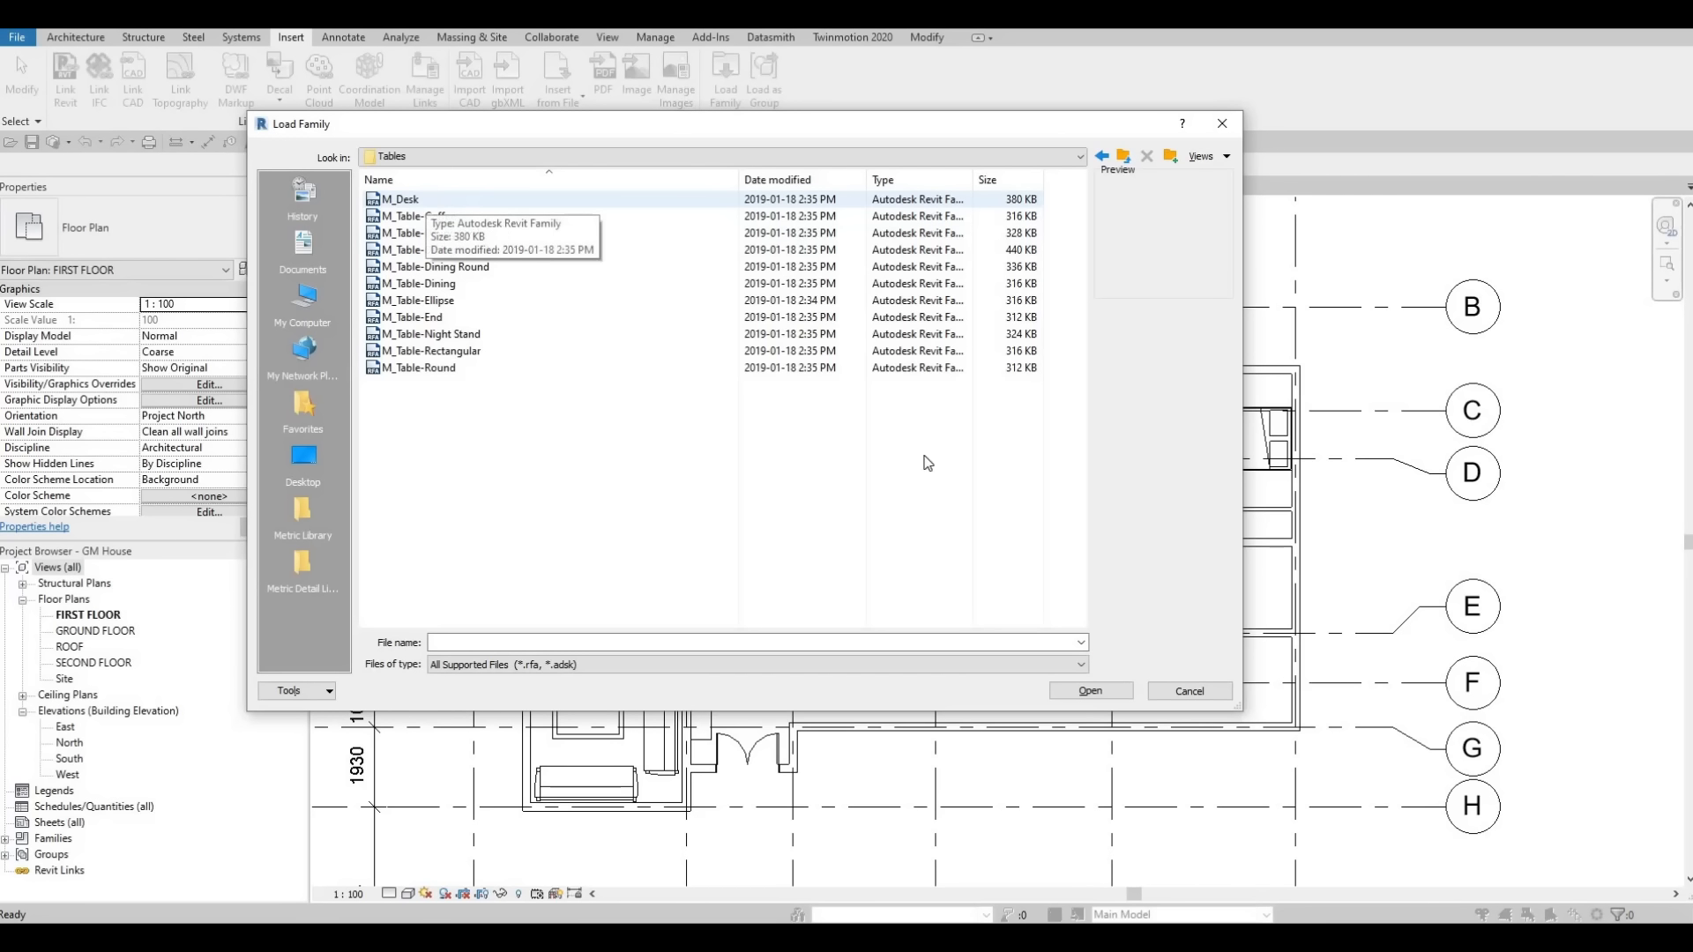
pyautogui.click(426, 199)
pyautogui.press('Return')
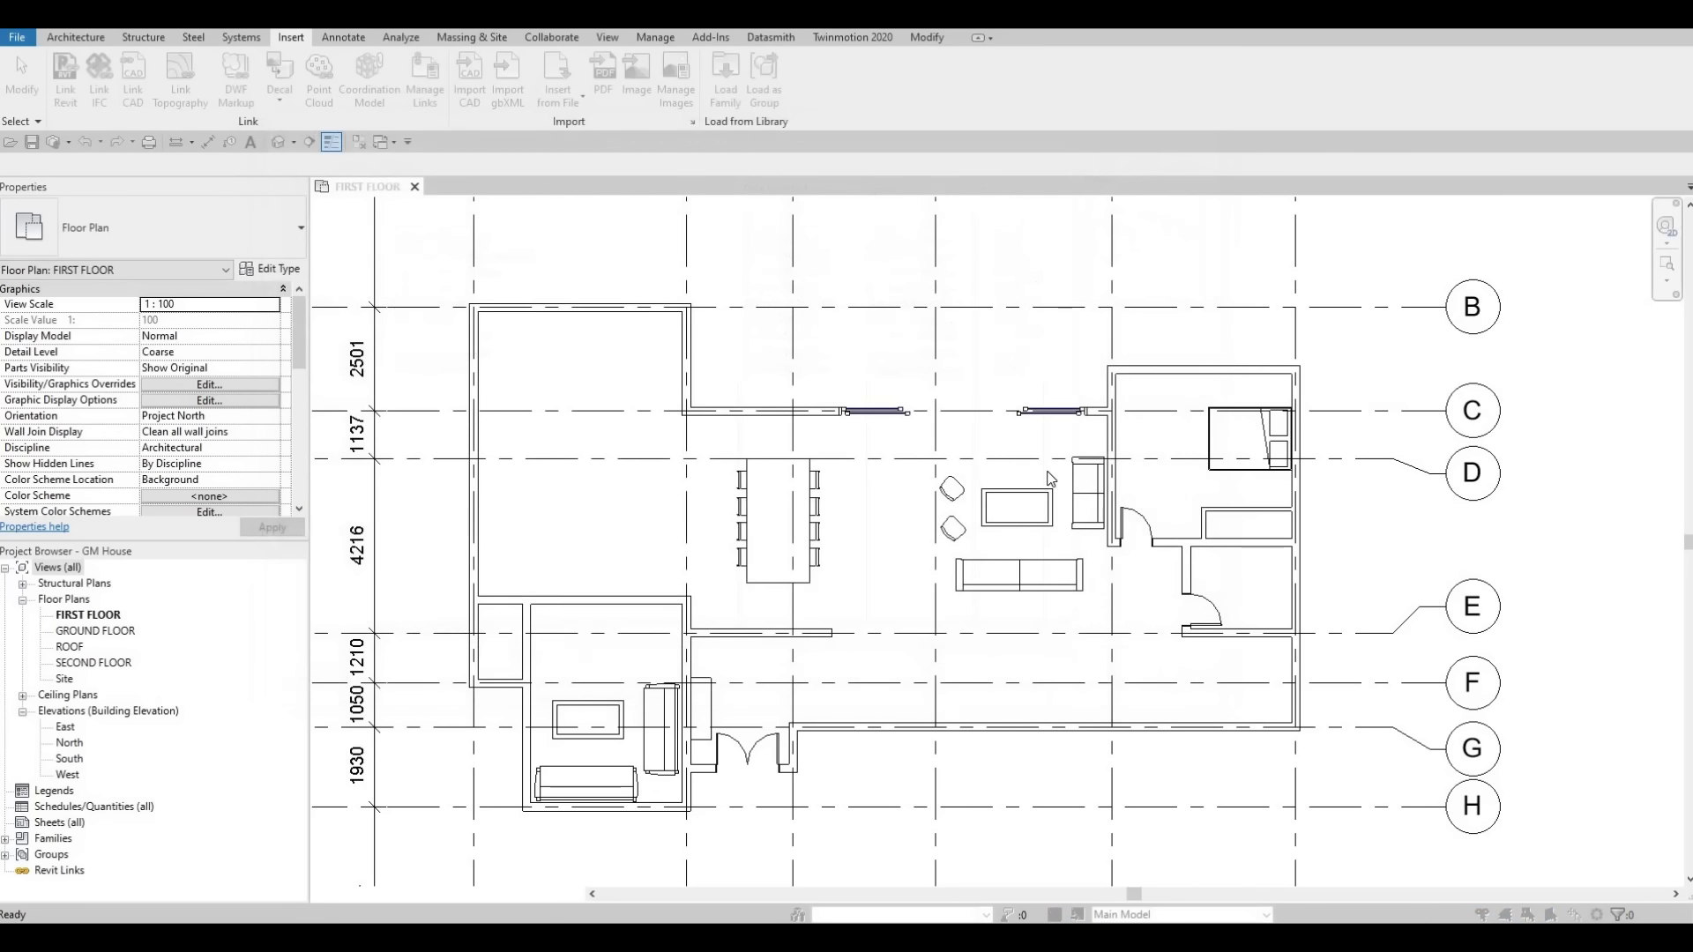
pyautogui.press('Return')
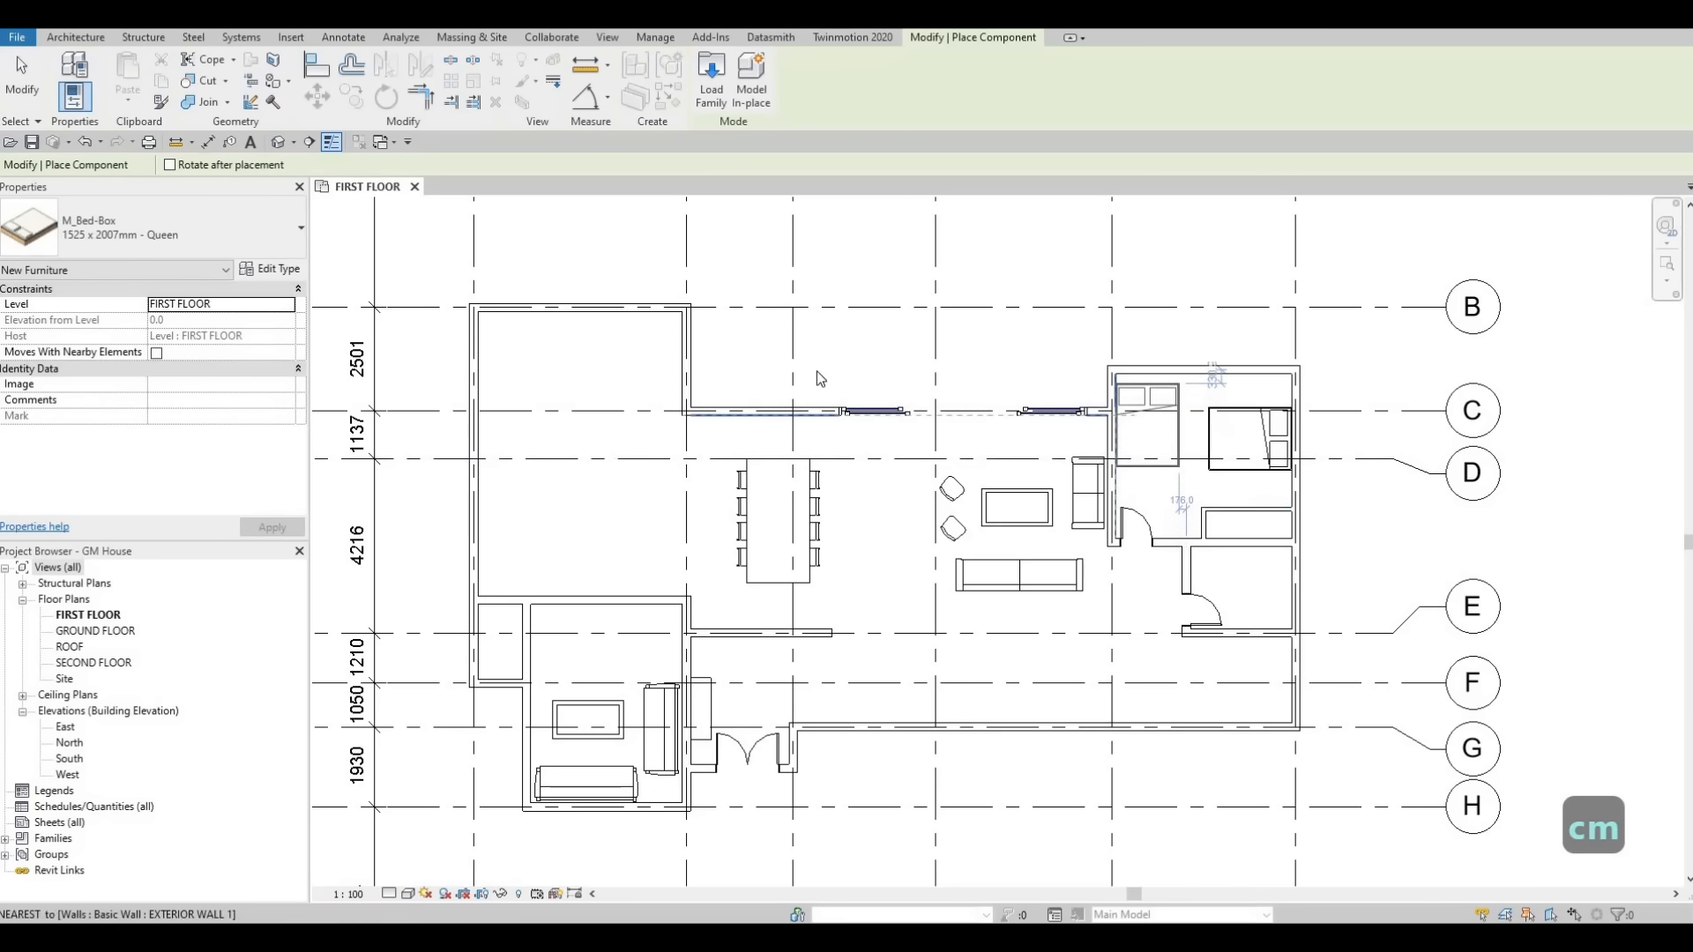
pyautogui.press('Escape')
pyautogui.press('Escape')
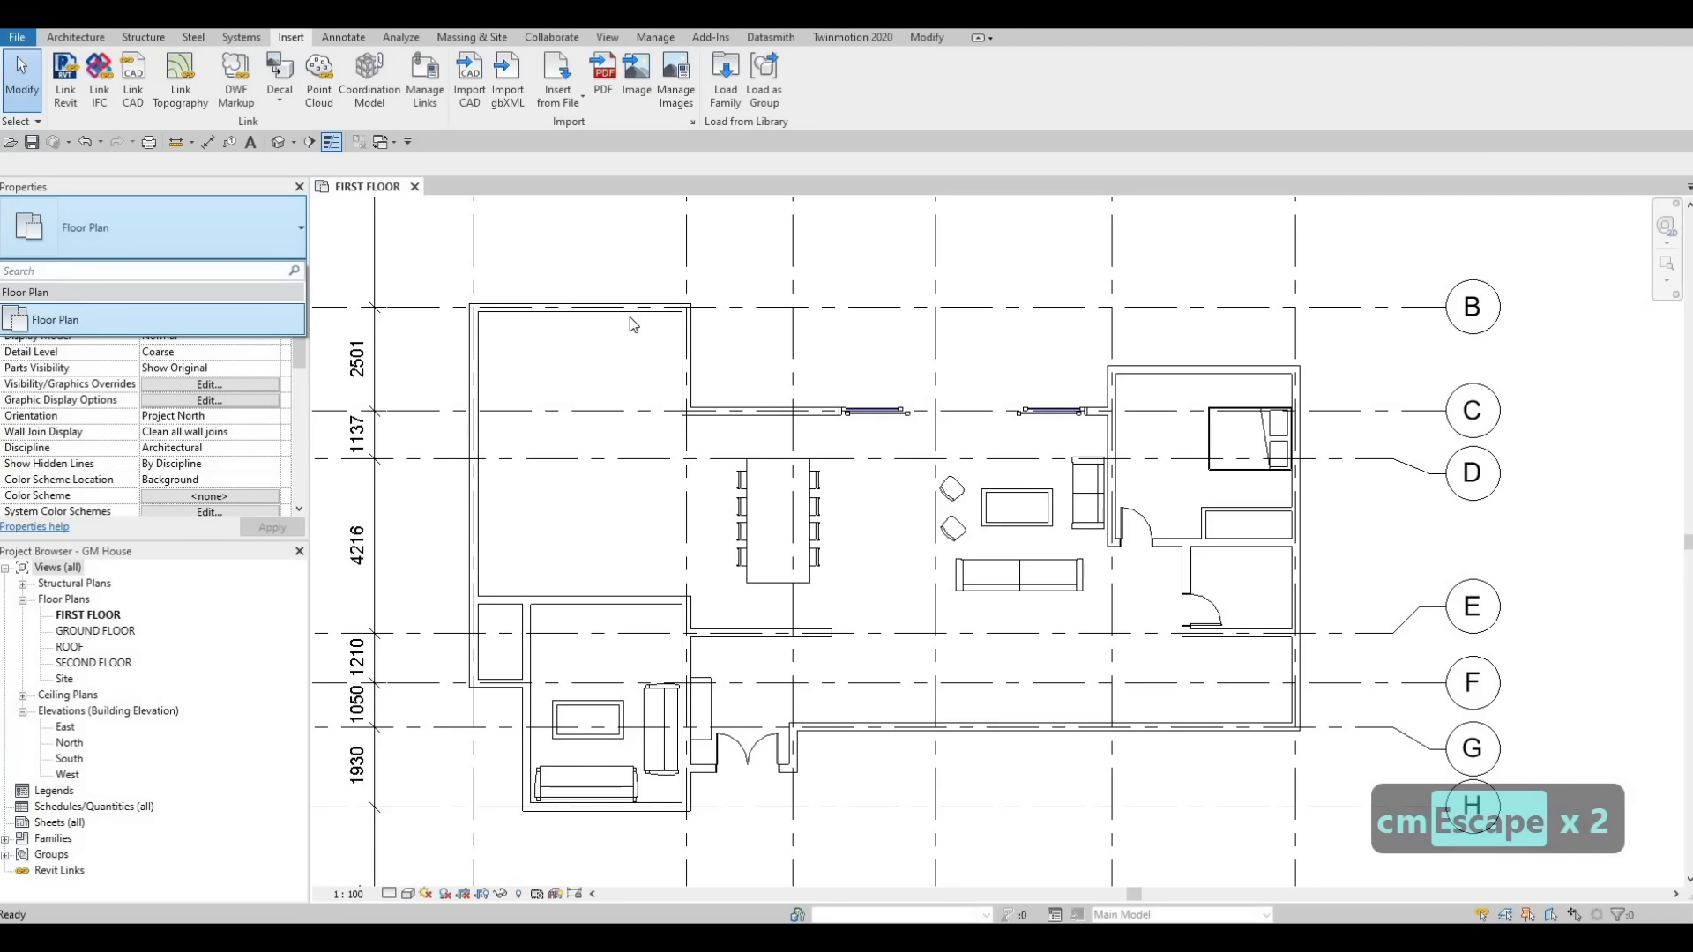
pyautogui.press('Escape')
# Place a 1525 x 762mm M_Desk in the bedroom's upper-left corner against the north wall.
pyautogui.press('c')
pyautogui.press('m')
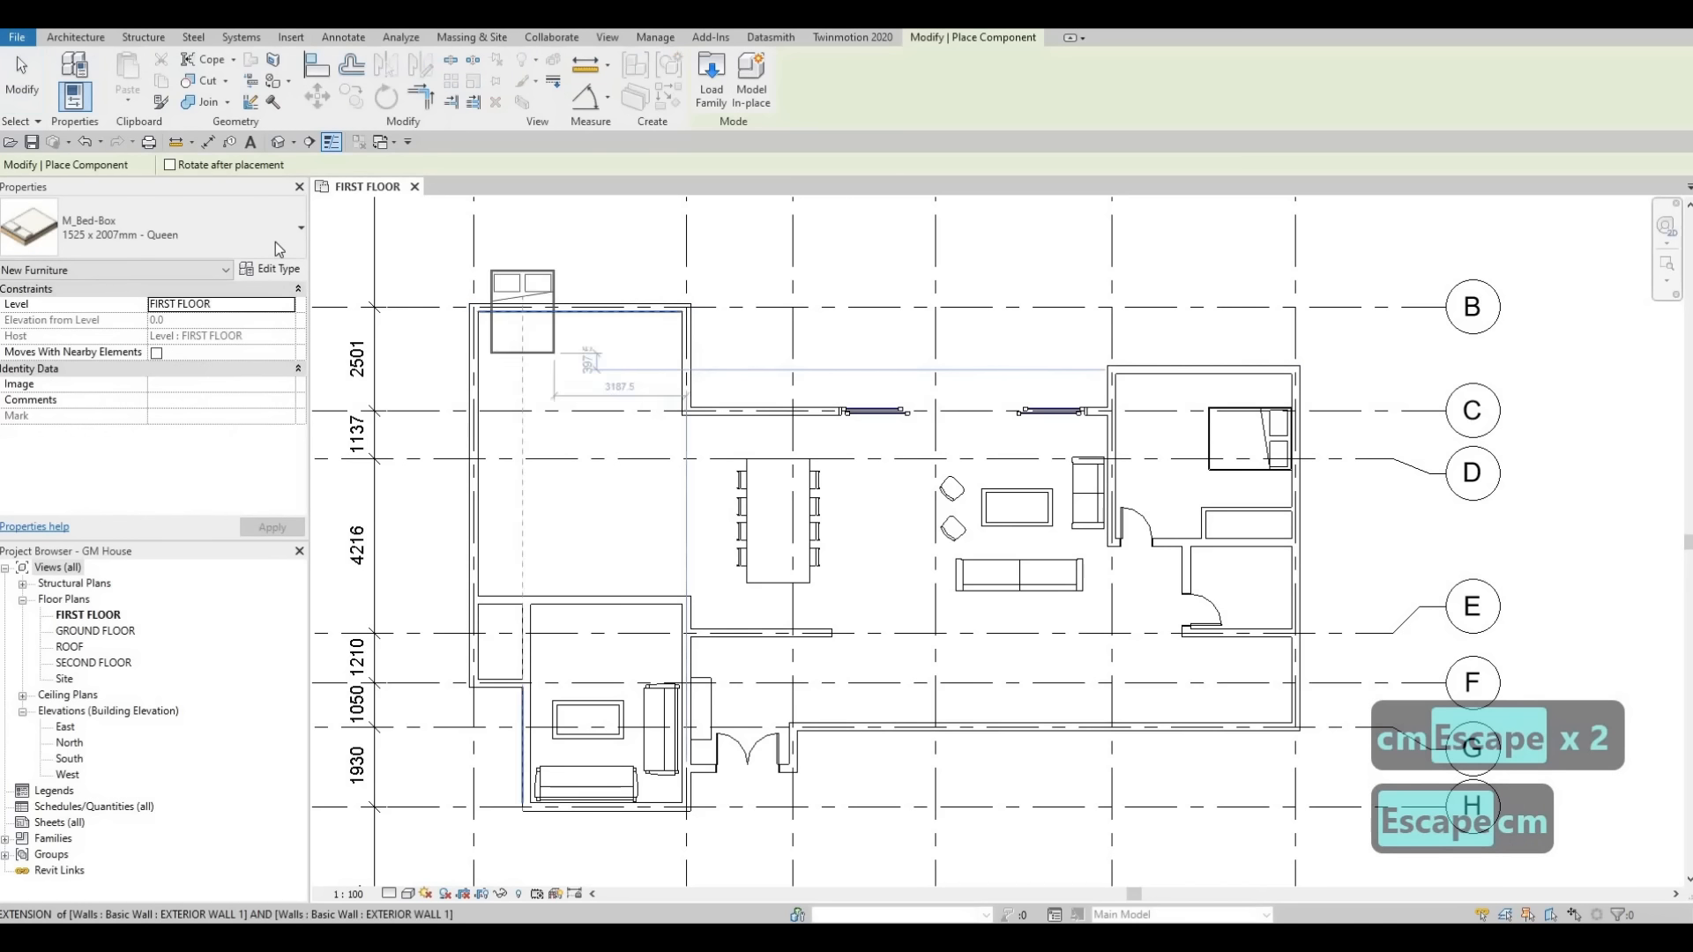
pyautogui.click(194, 237)
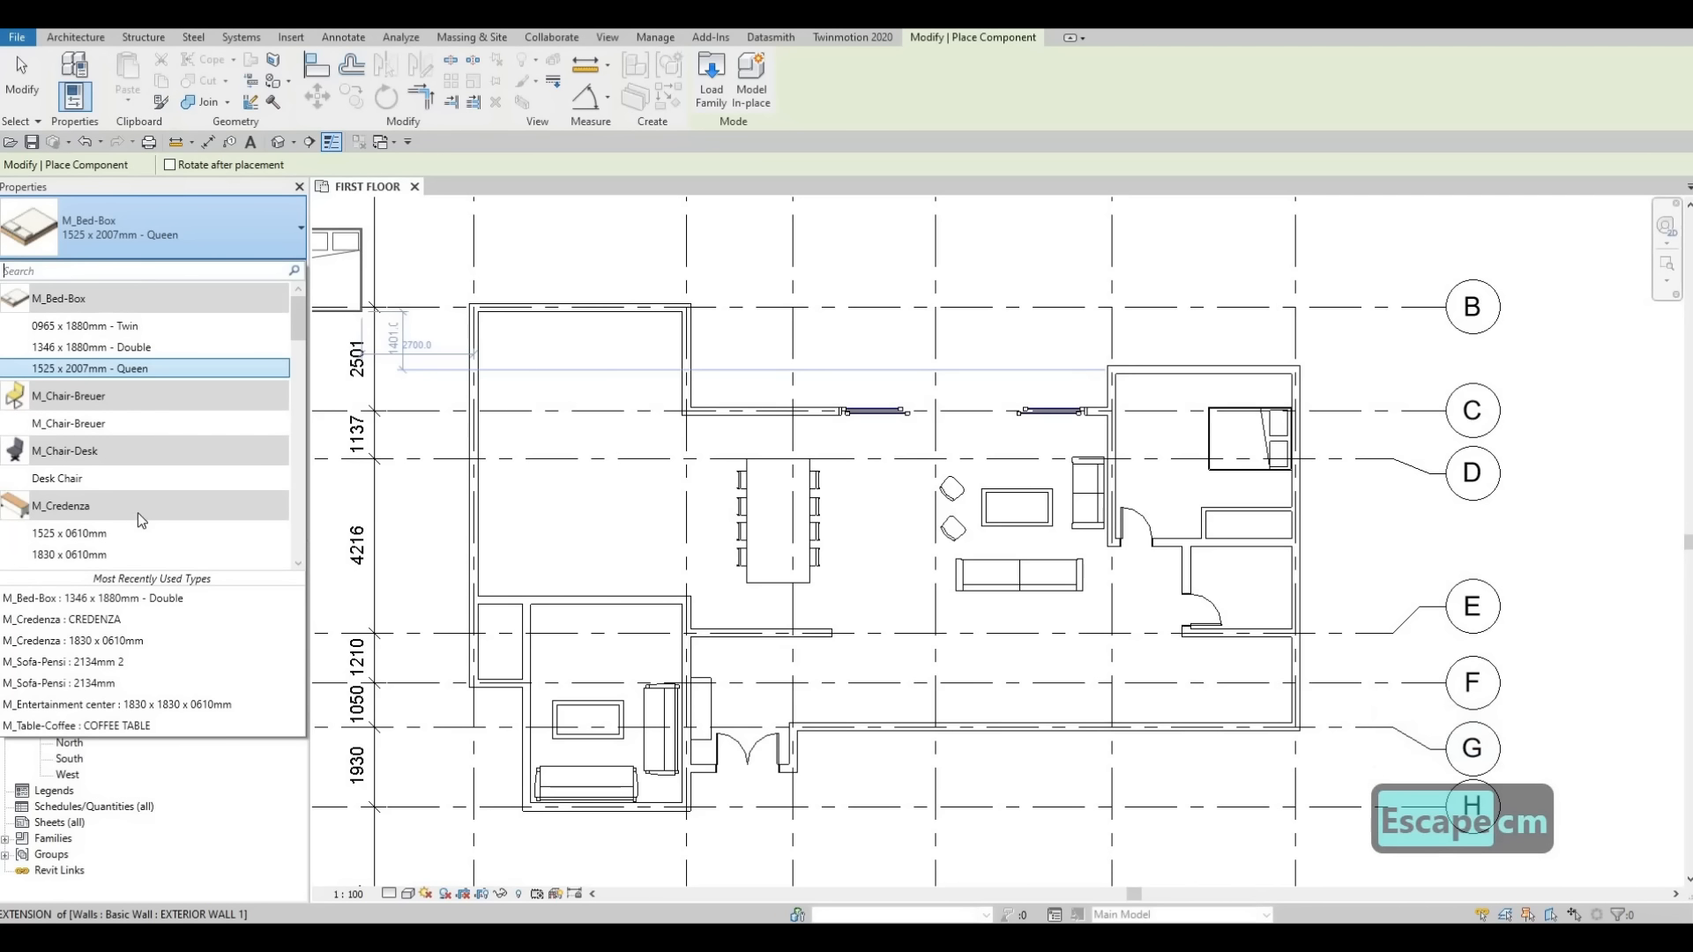
pyautogui.click(120, 274)
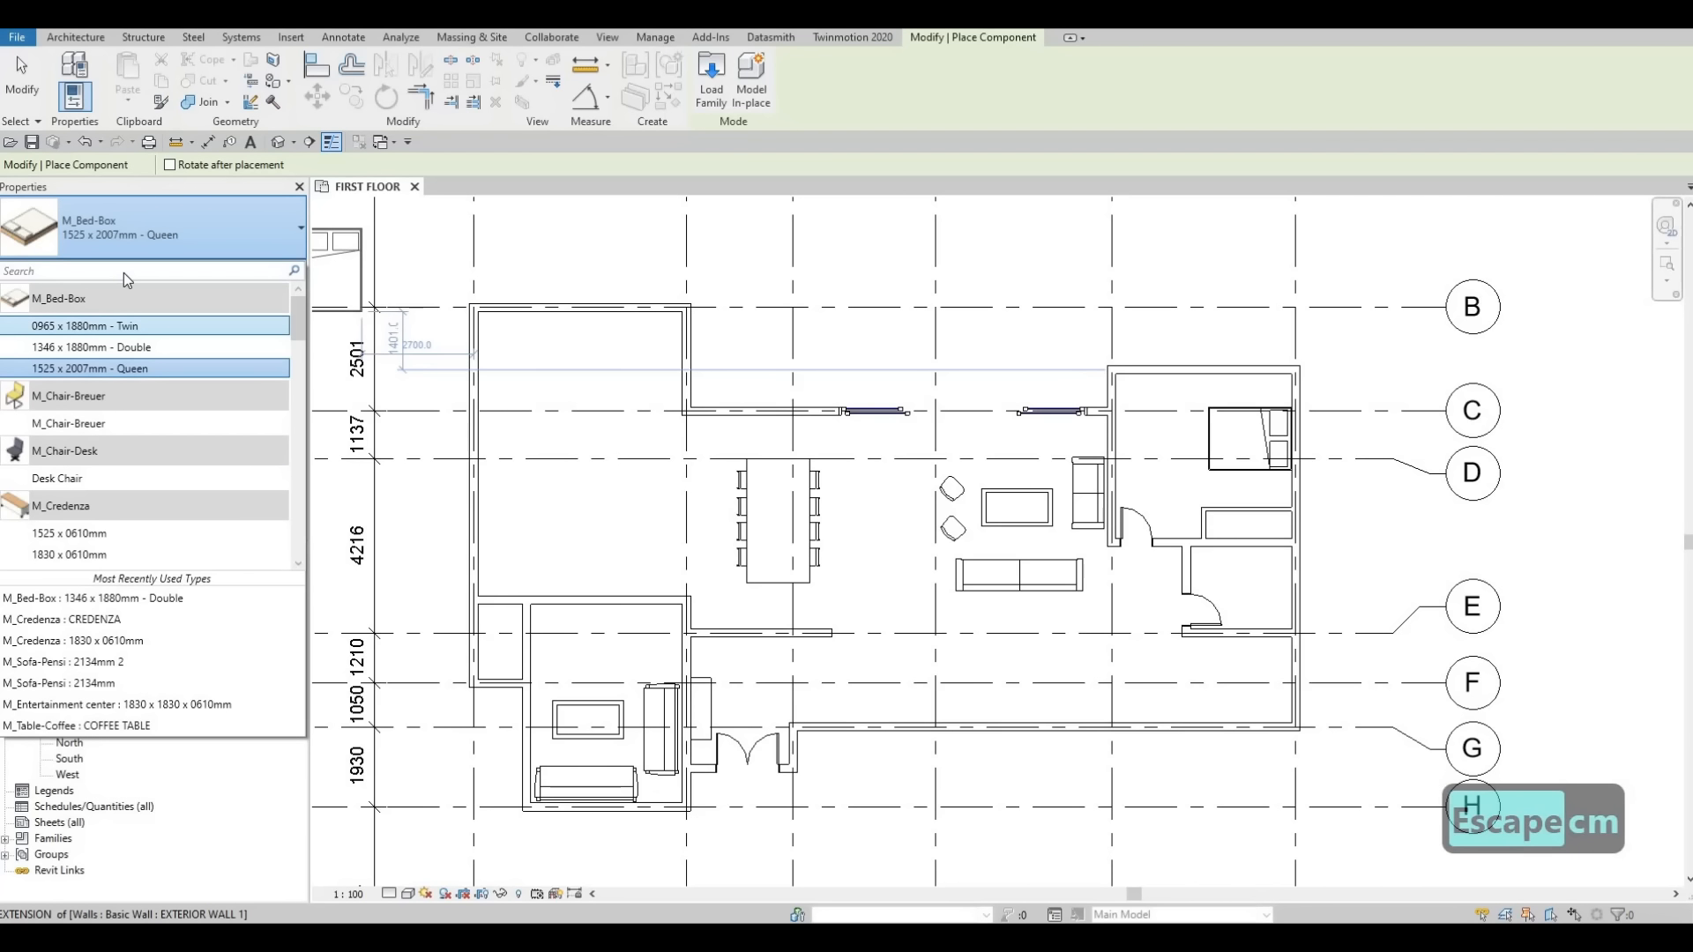
pyautogui.write('desk')
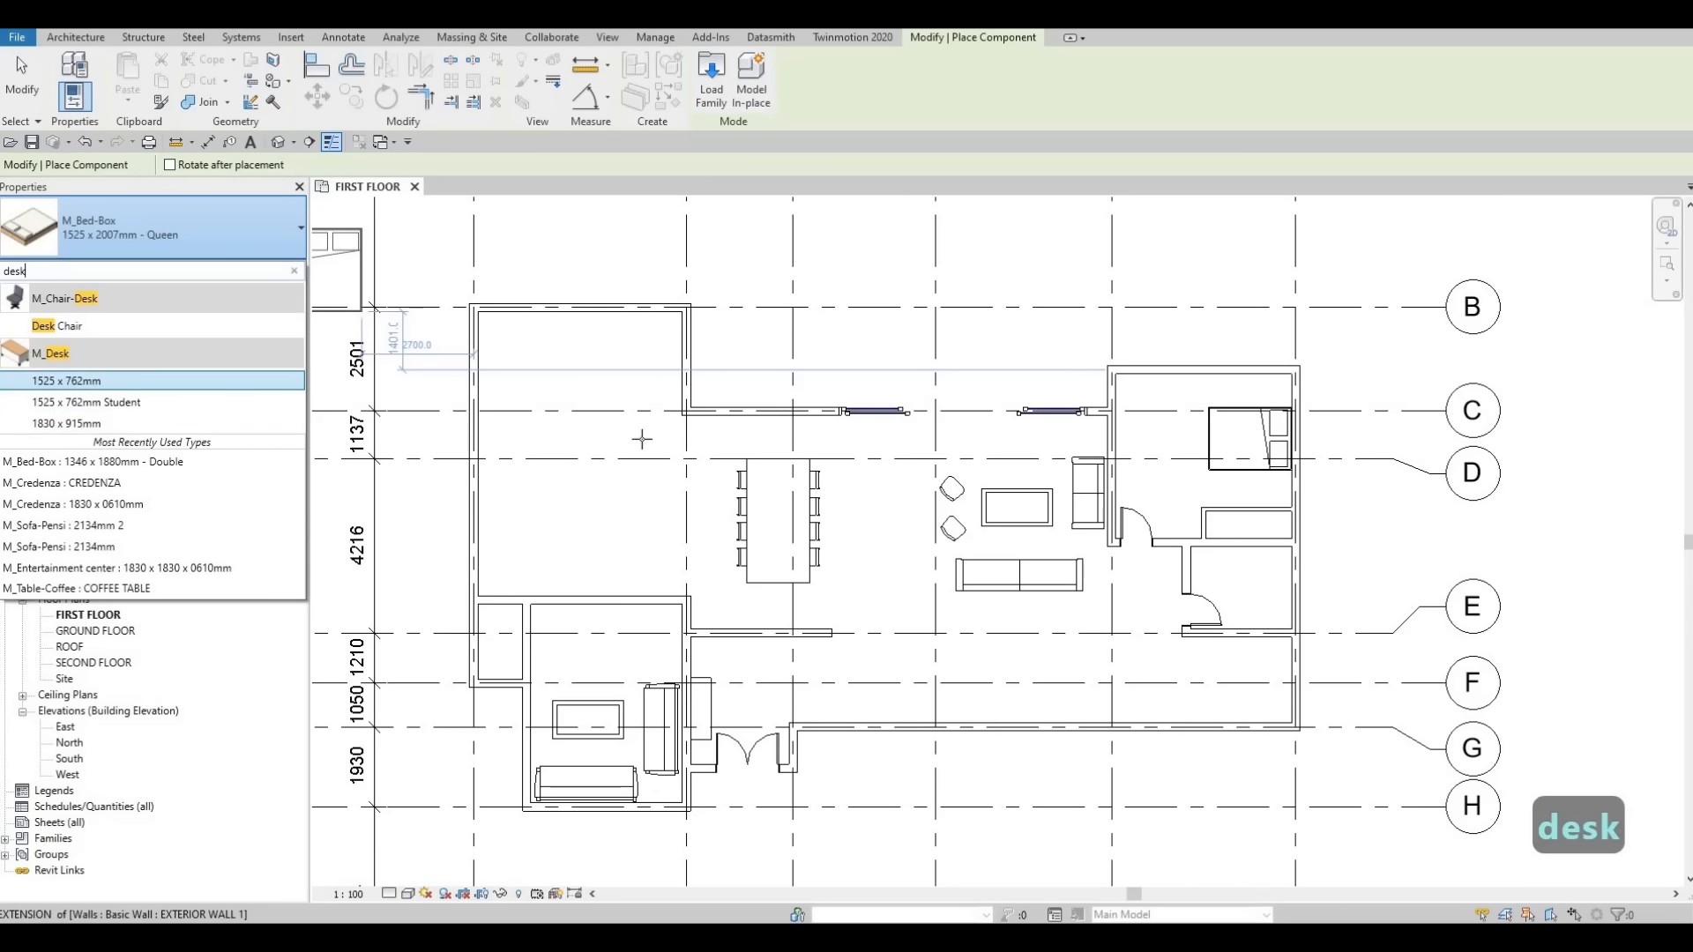
pyautogui.scroll(4, 1113, 375)
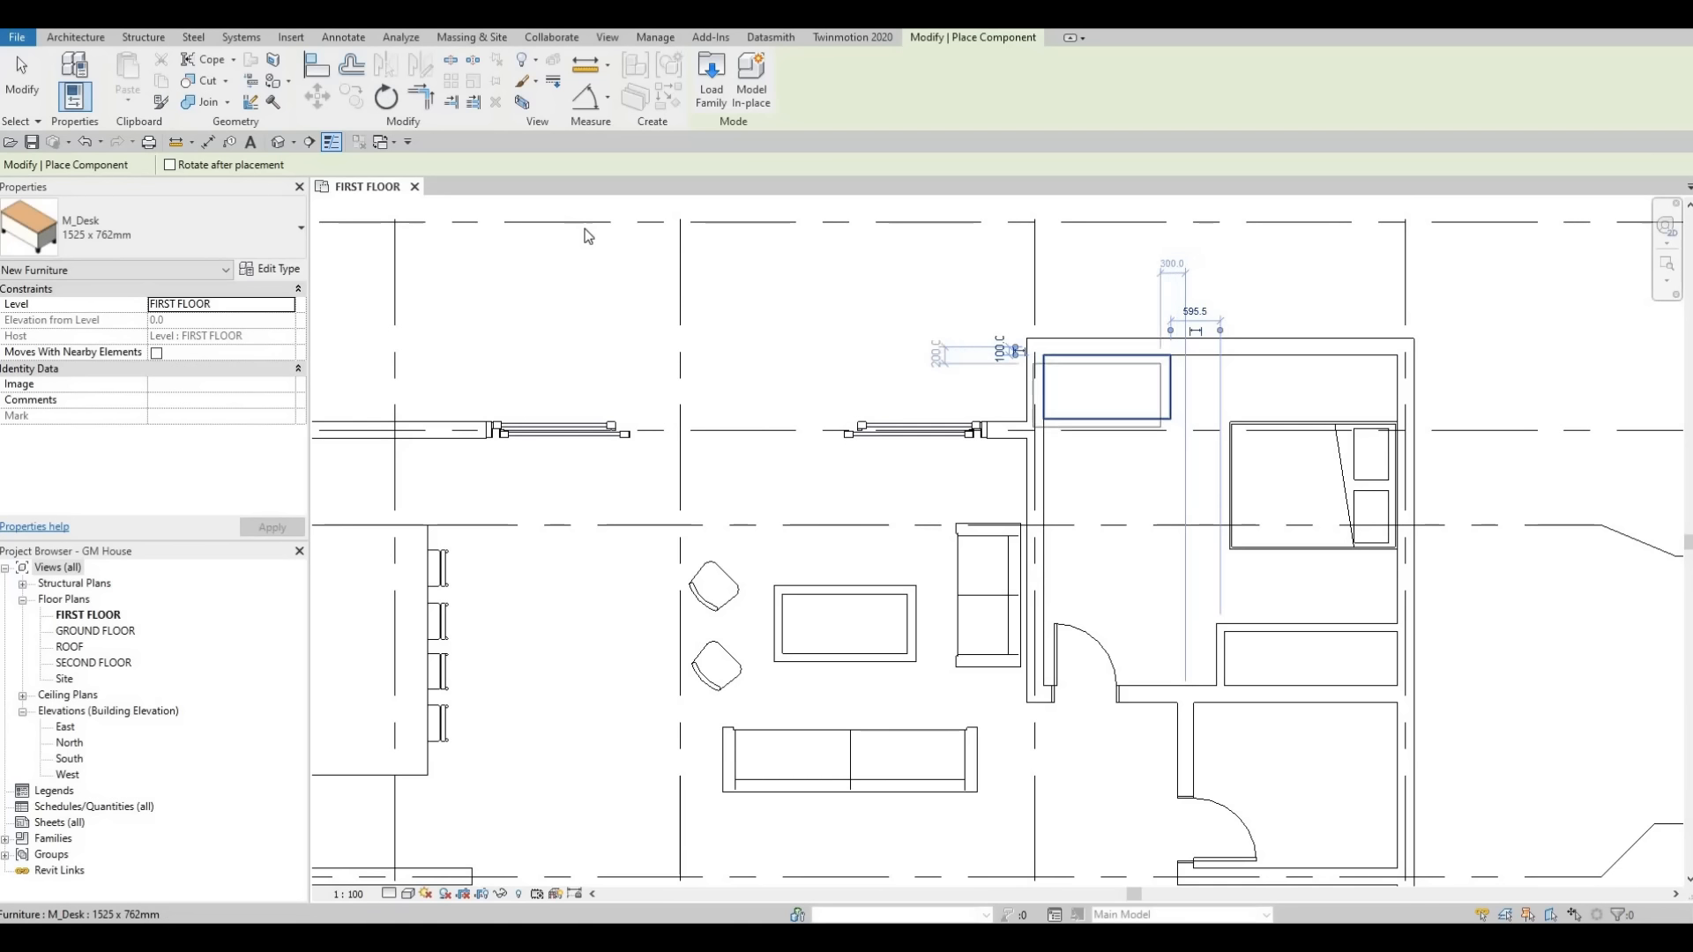
pyautogui.press('Escape')
pyautogui.press('Escape')
pyautogui.press('Escape')
# Load the M_Table-Night Stand family from the Tables library folder.
pyautogui.click(726, 89)
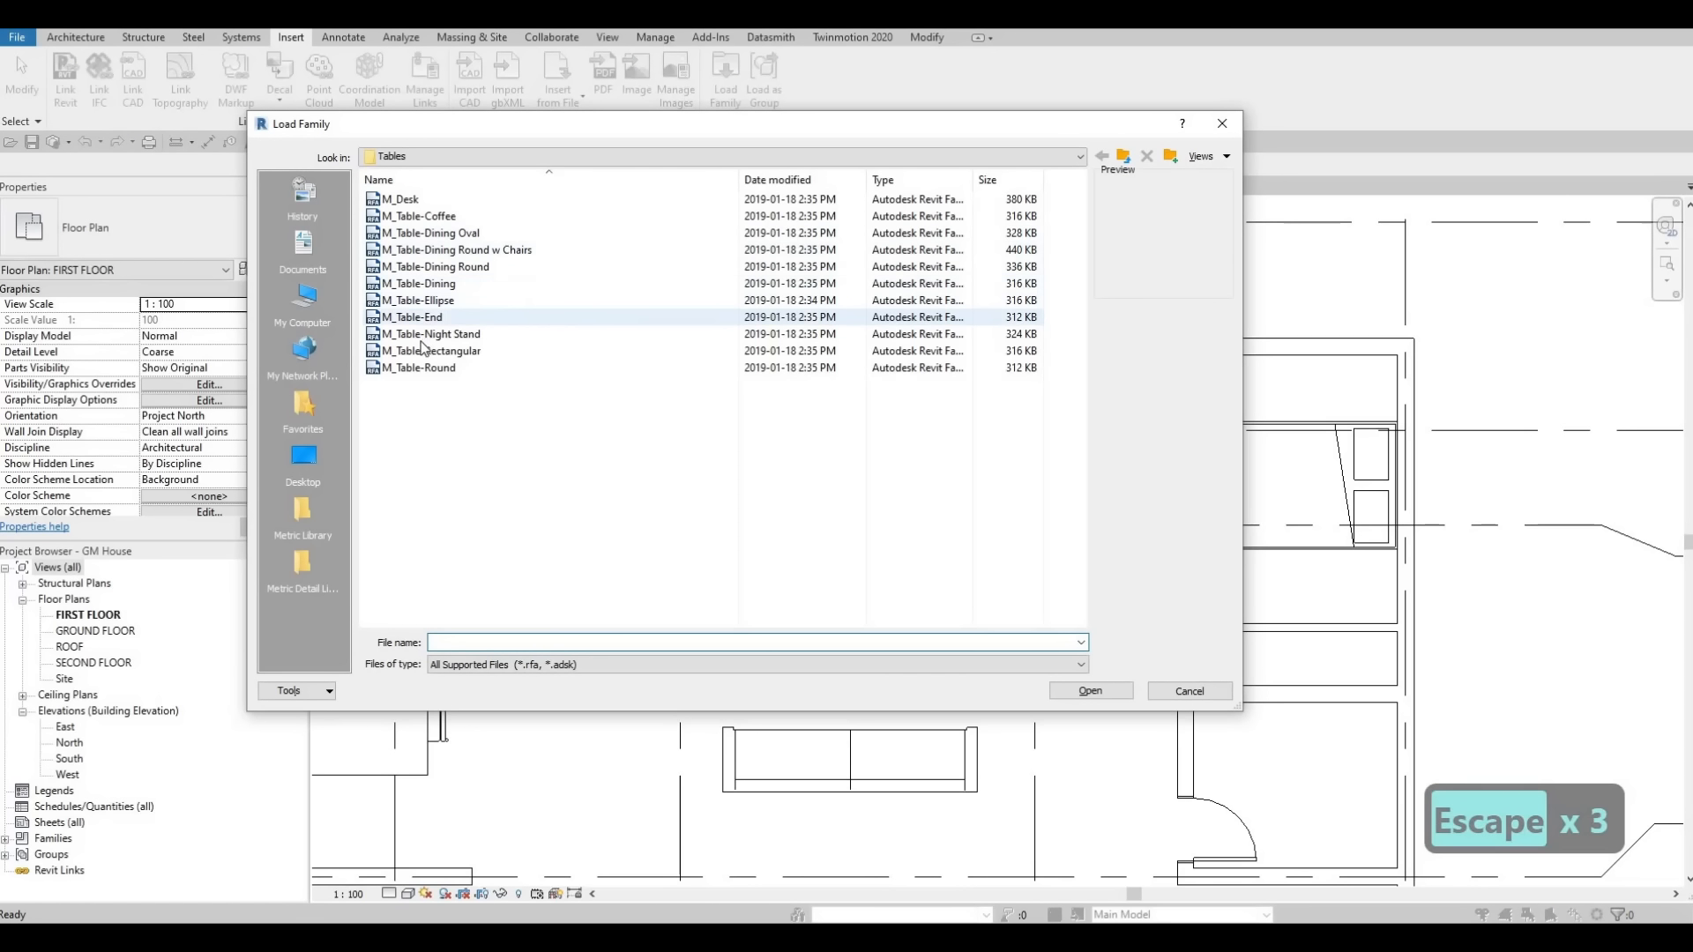
pyautogui.click(431, 333)
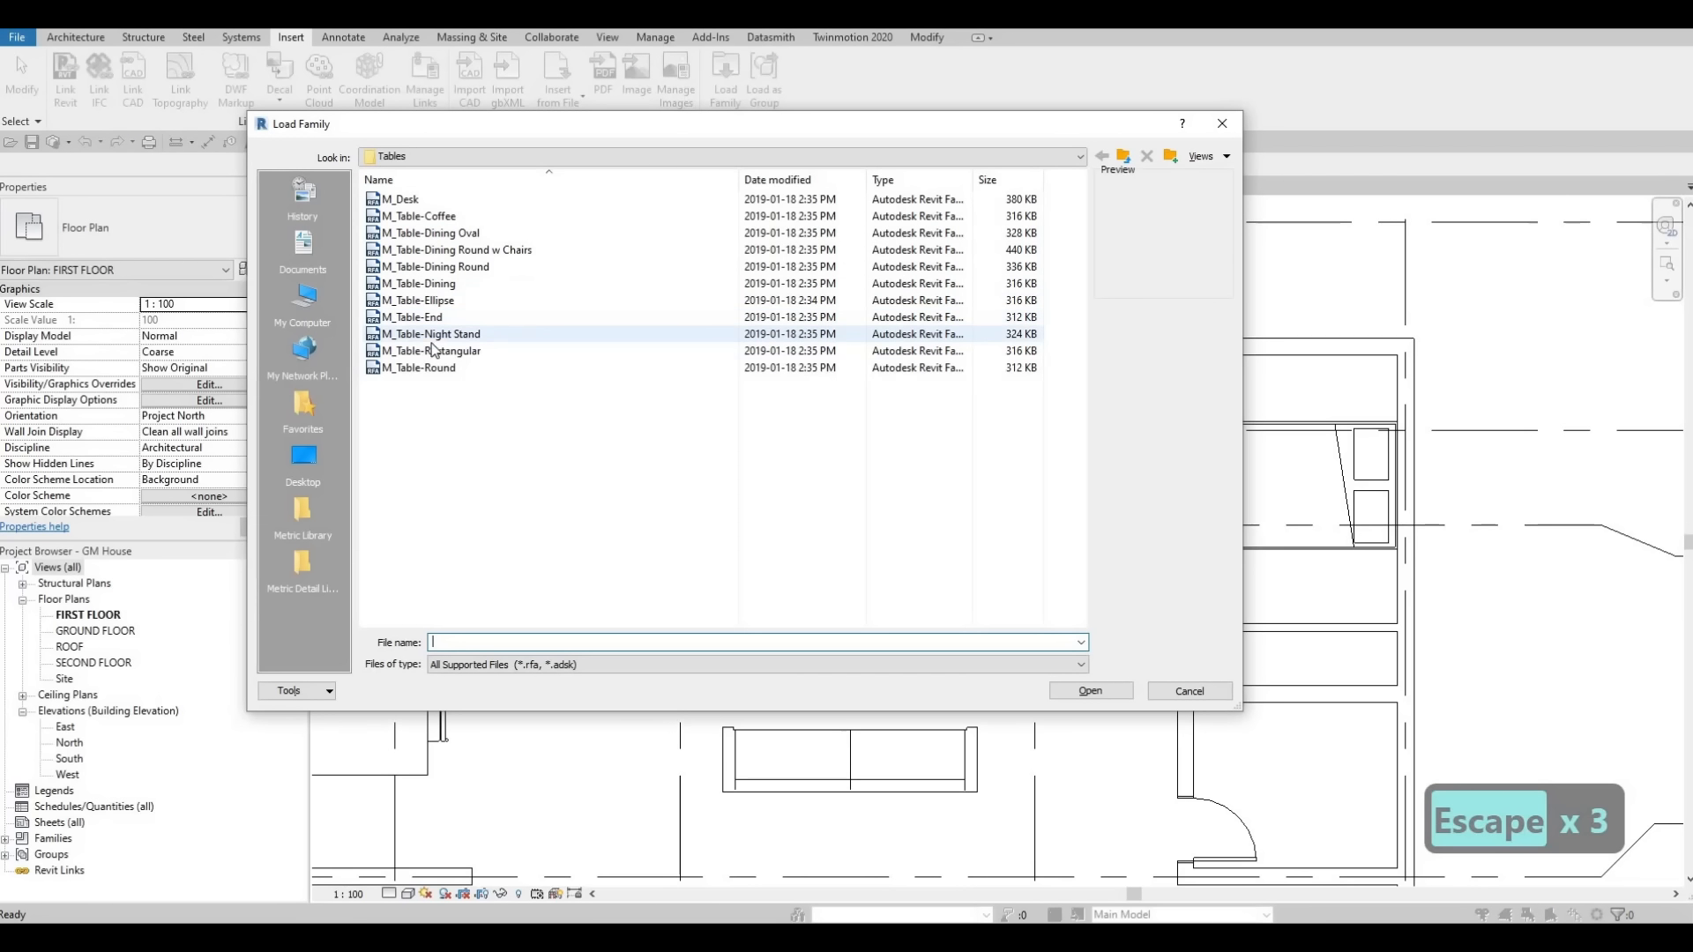
pyautogui.click(1091, 690)
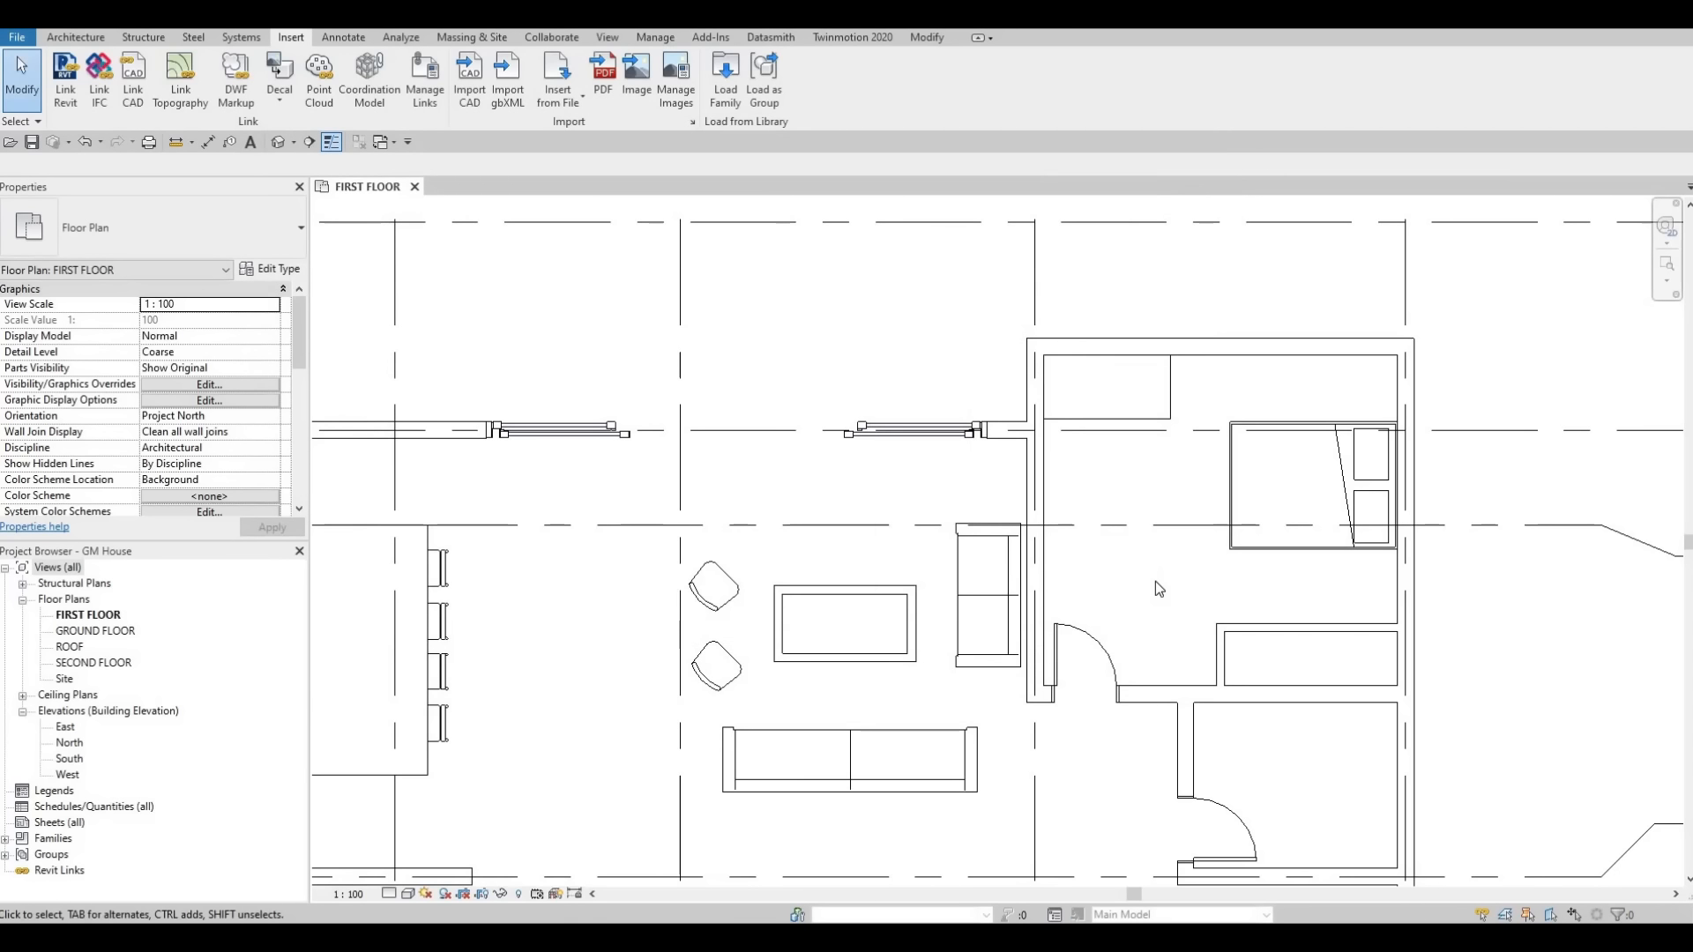
# Place a 0610 x 0610 x 0762mm night stand beside the head of the bed near the bedroom's north wall.
pyautogui.press('c')
pyautogui.press('m')
pyautogui.scroll(3, 1382, 389)
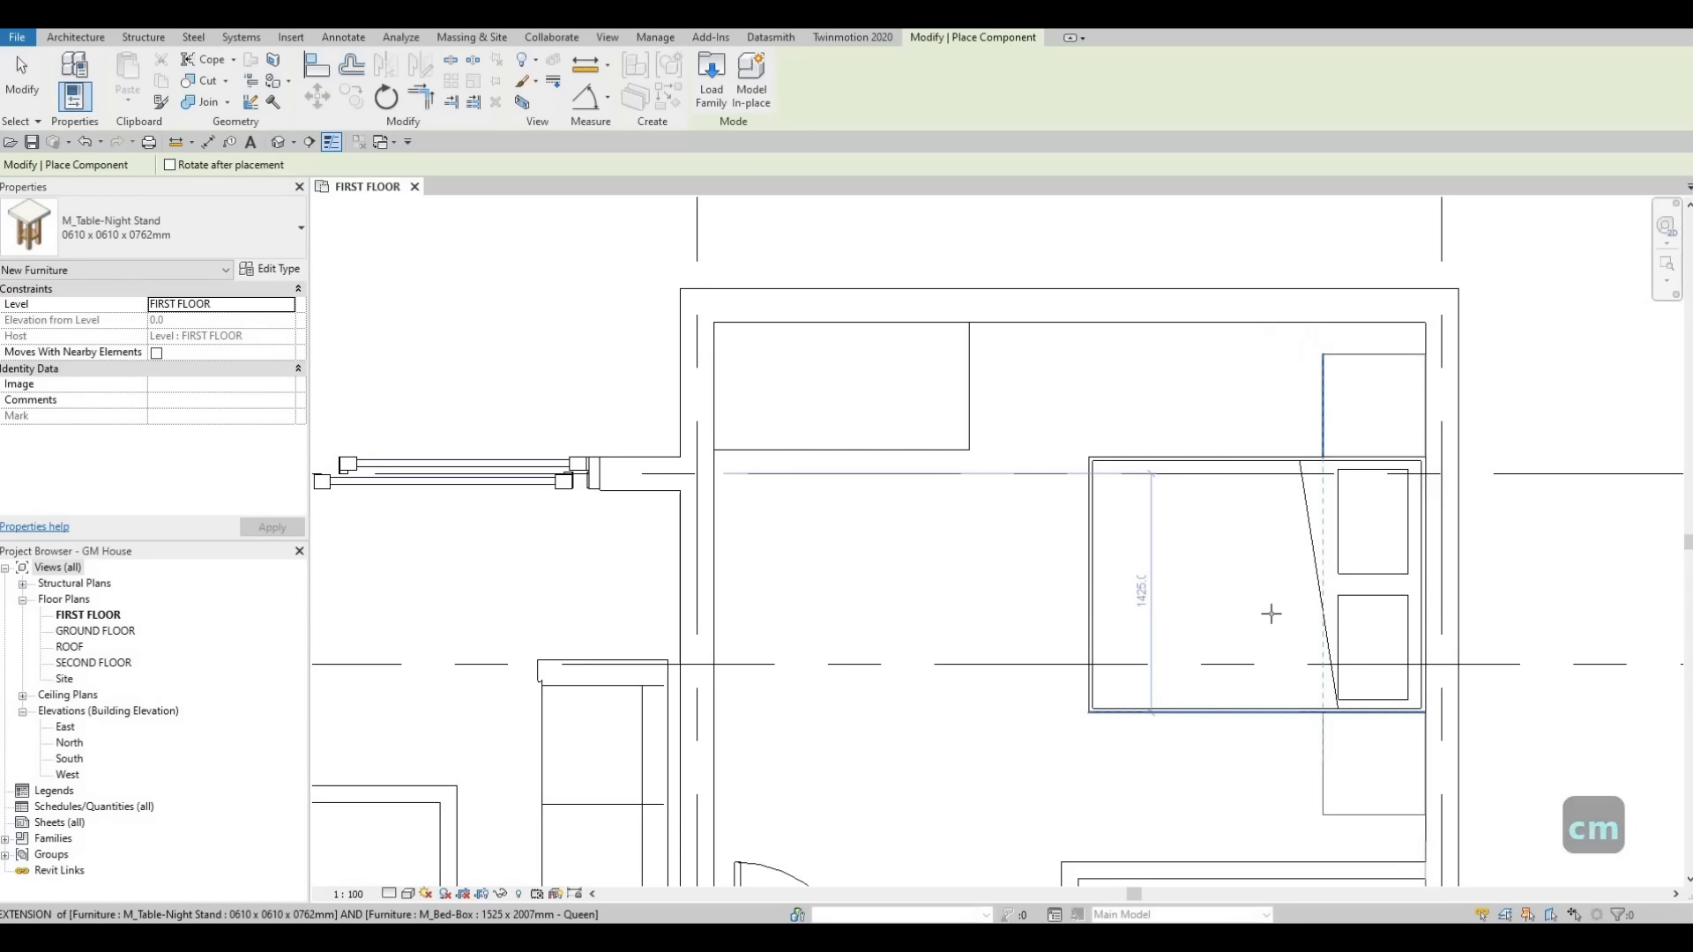
pyautogui.press('Escape')
pyautogui.scroll(-3, 1221, 540)
pyautogui.scroll(-1, 1172, 535)
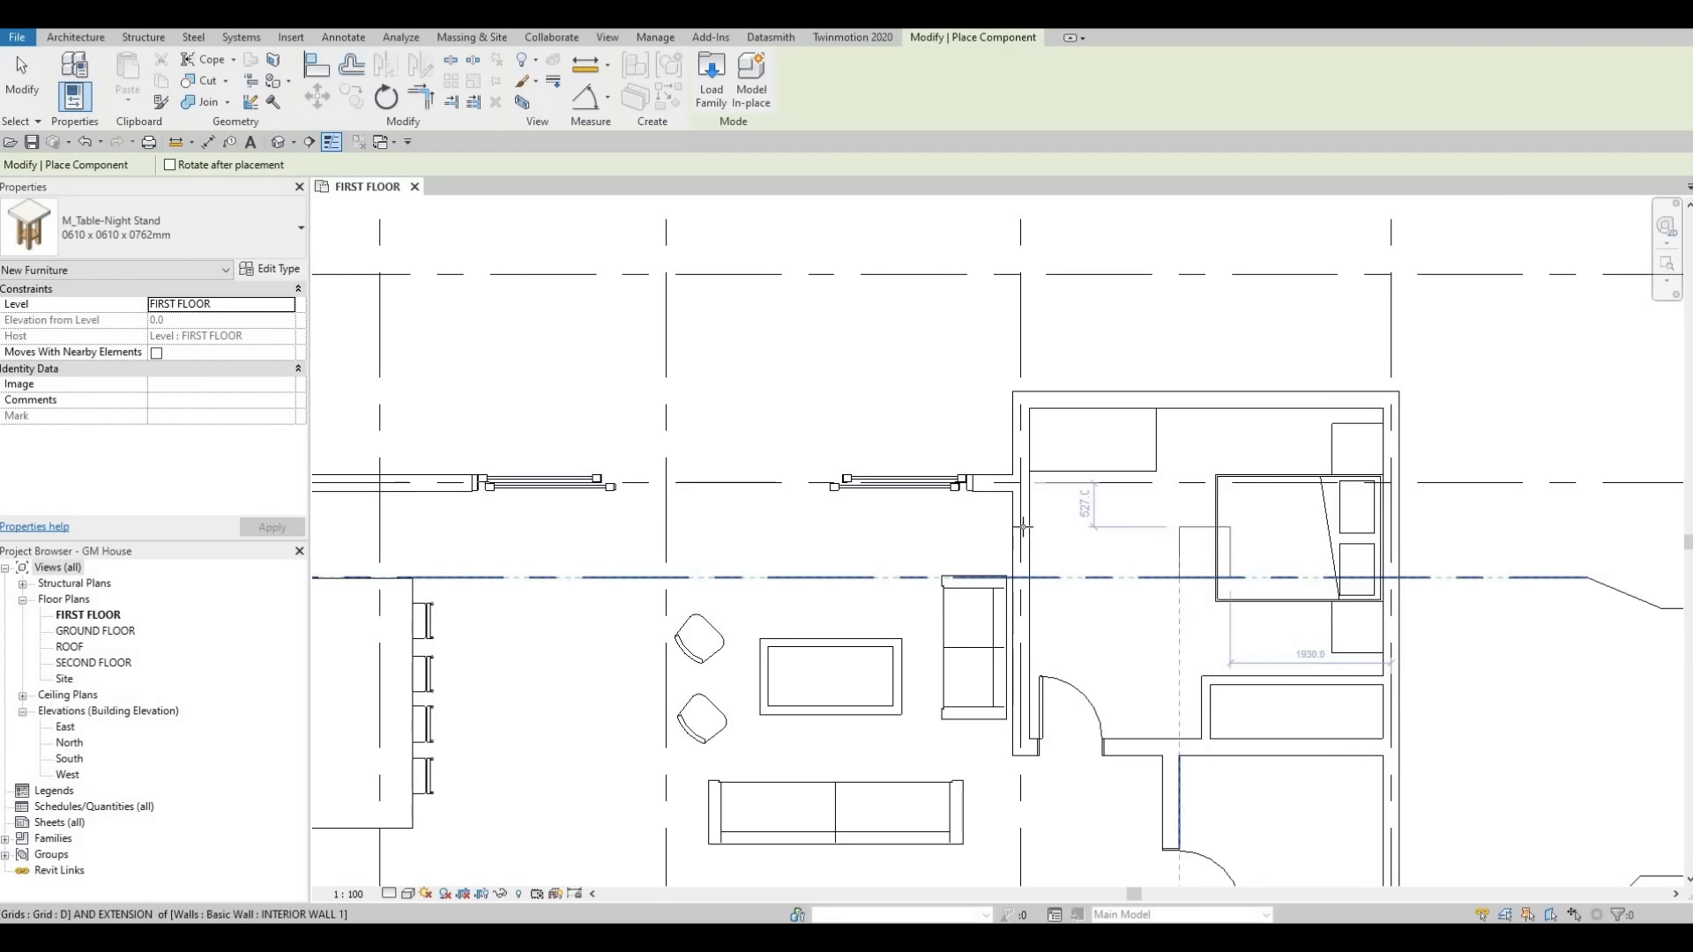
pyautogui.press('Escape')
pyautogui.press('Escape')
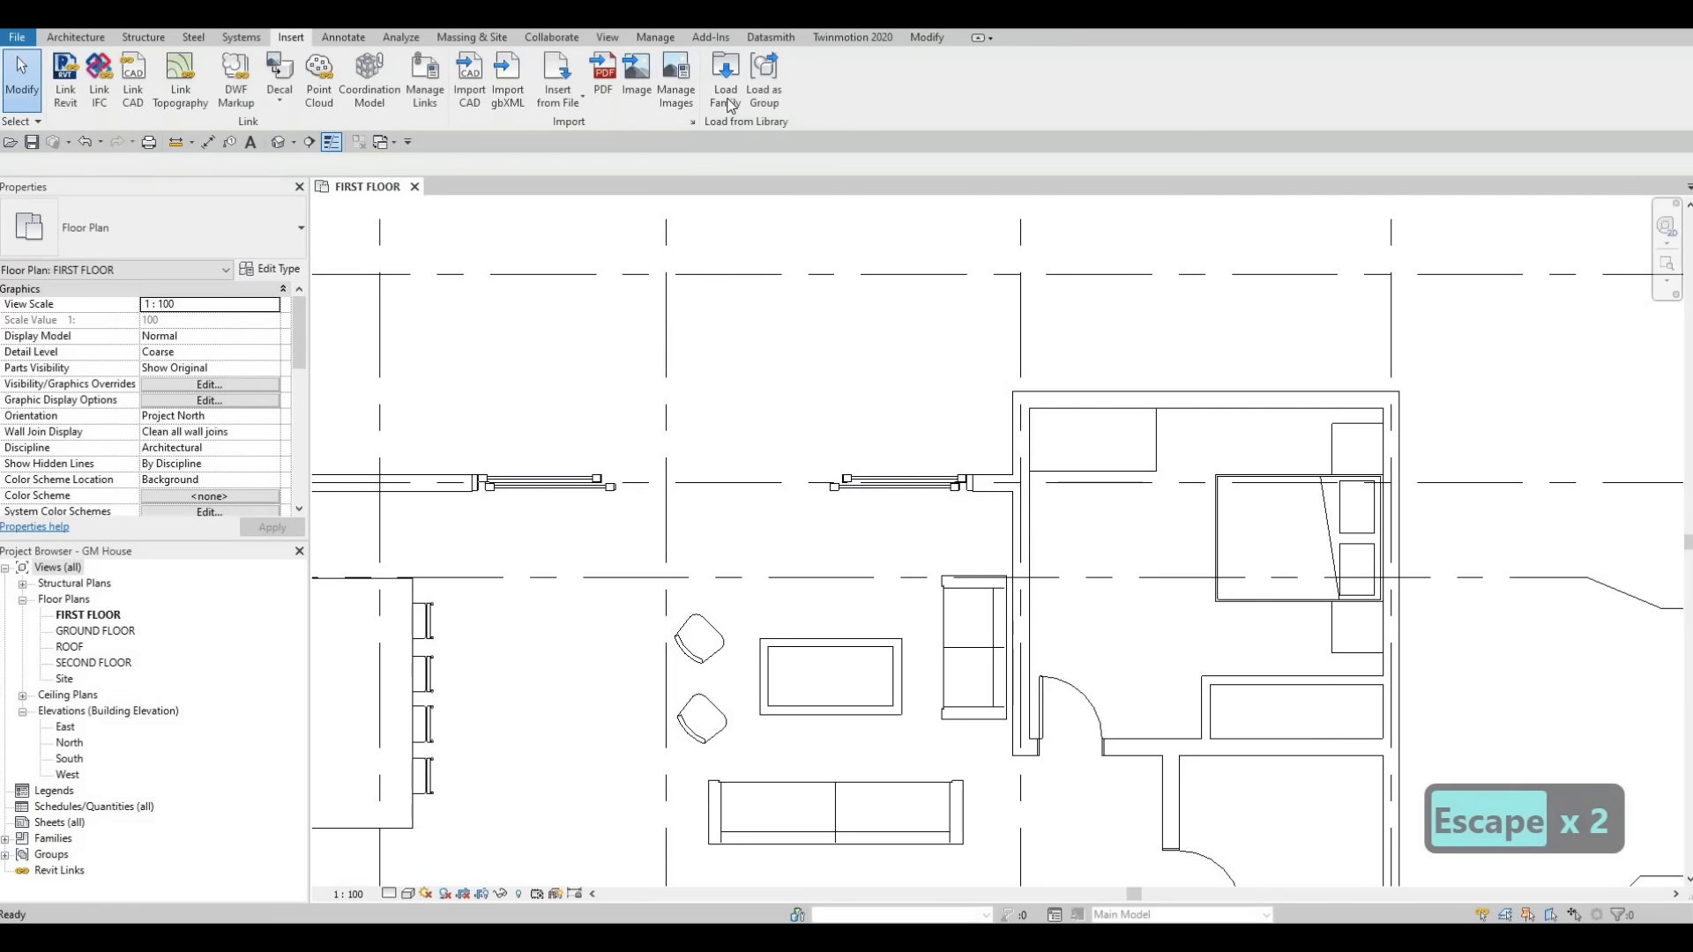
# Load the M_Chair-Executive family from the Furniture > Seating library folder.
pyautogui.click(725, 78)
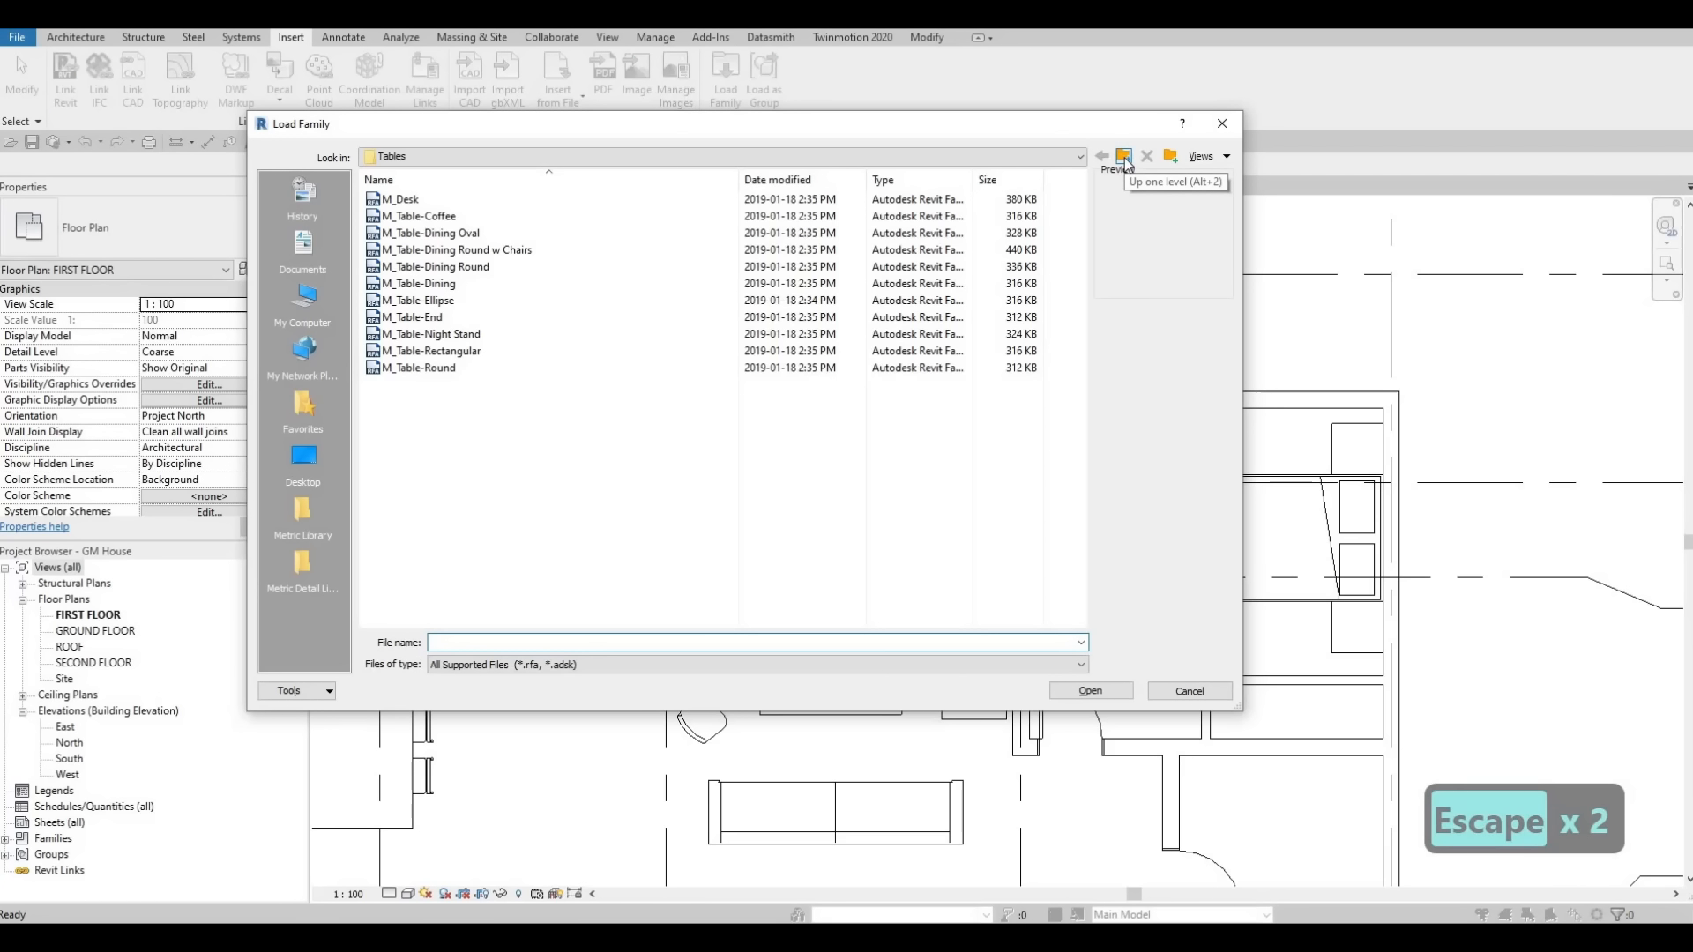
pyautogui.click(1124, 157)
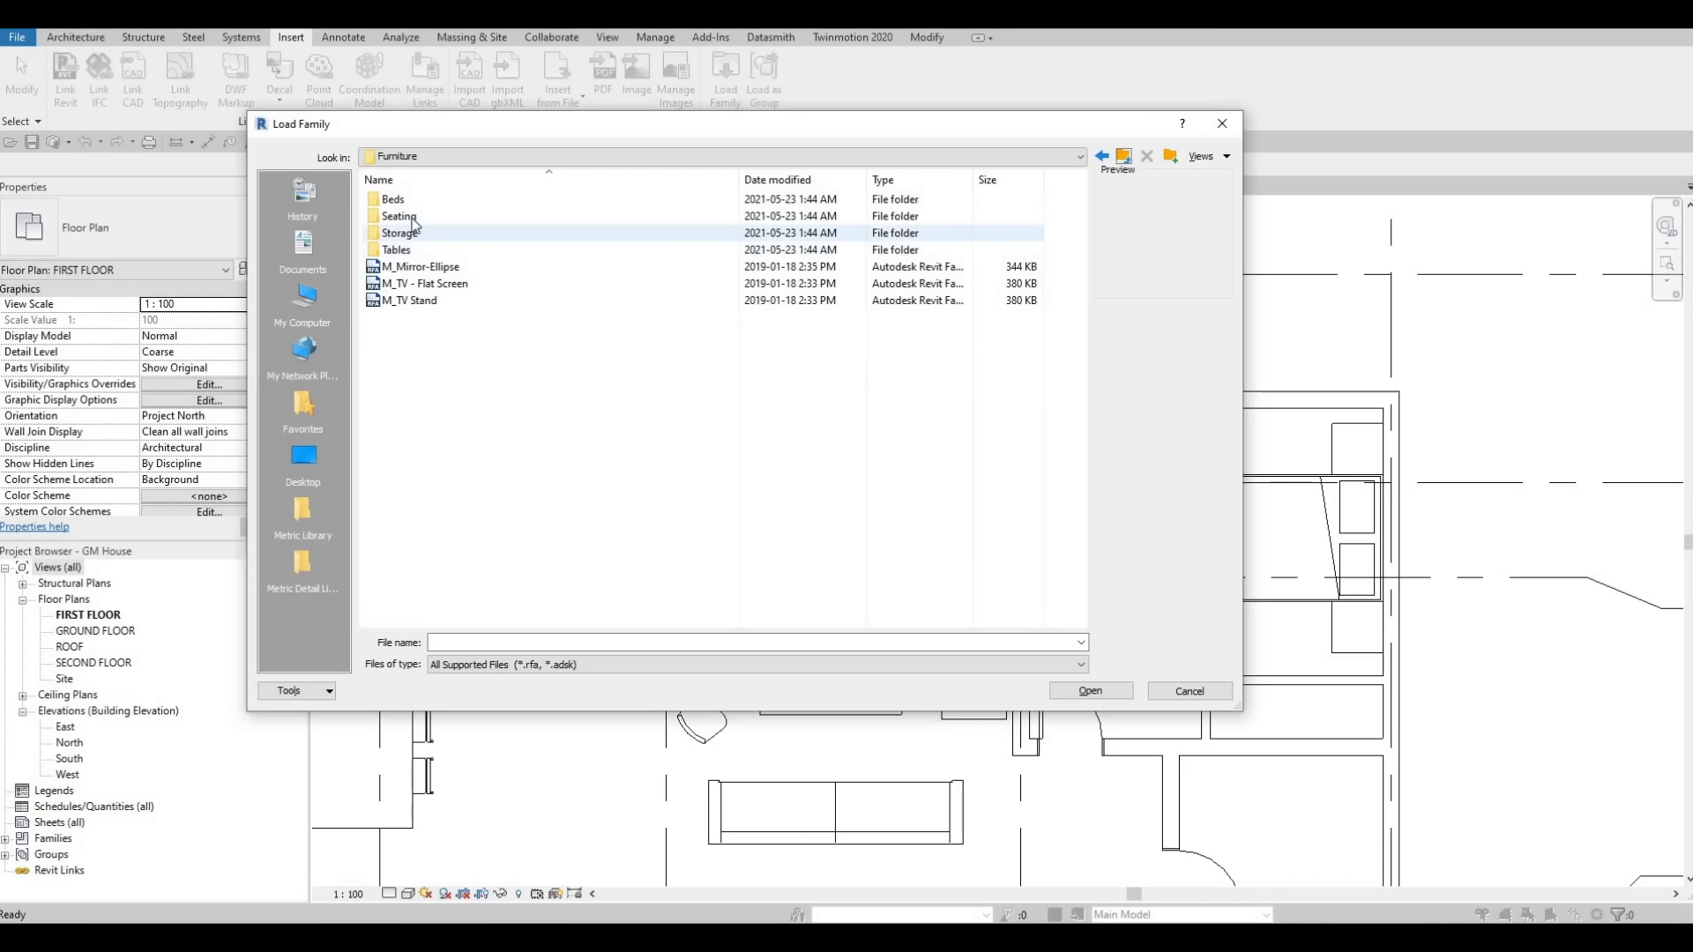
pyautogui.doubleClick(453, 209)
pyautogui.click(454, 203)
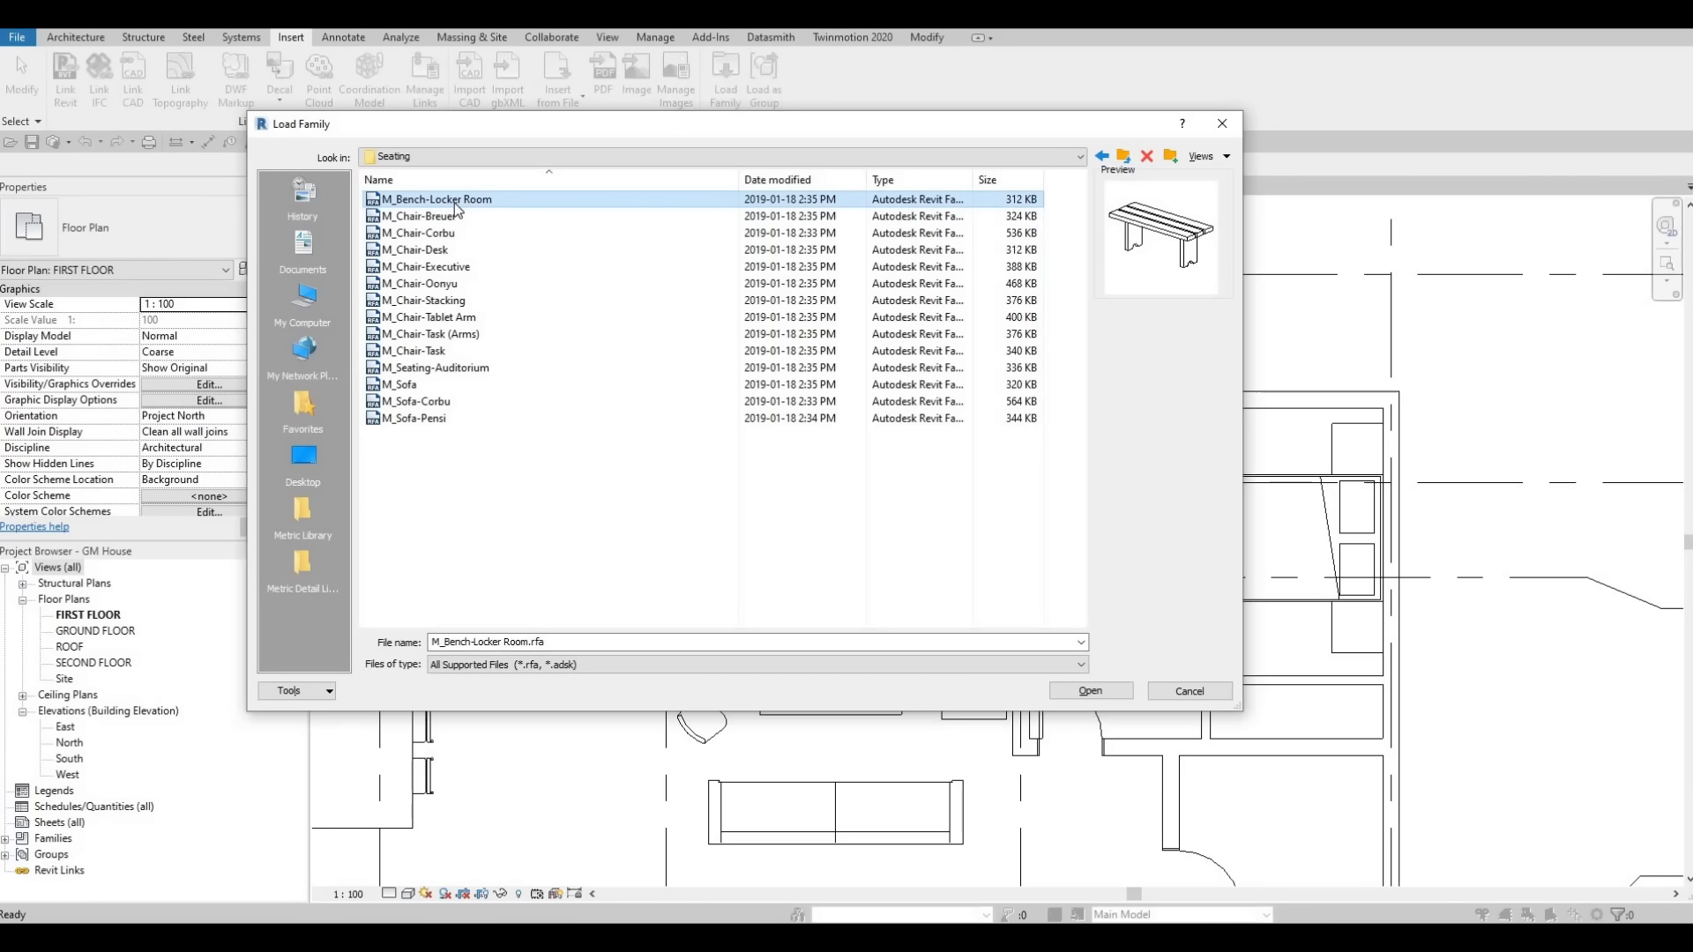
pyautogui.press('Down')
pyautogui.press('Down')
pyautogui.press('Down')
pyautogui.press('Down')
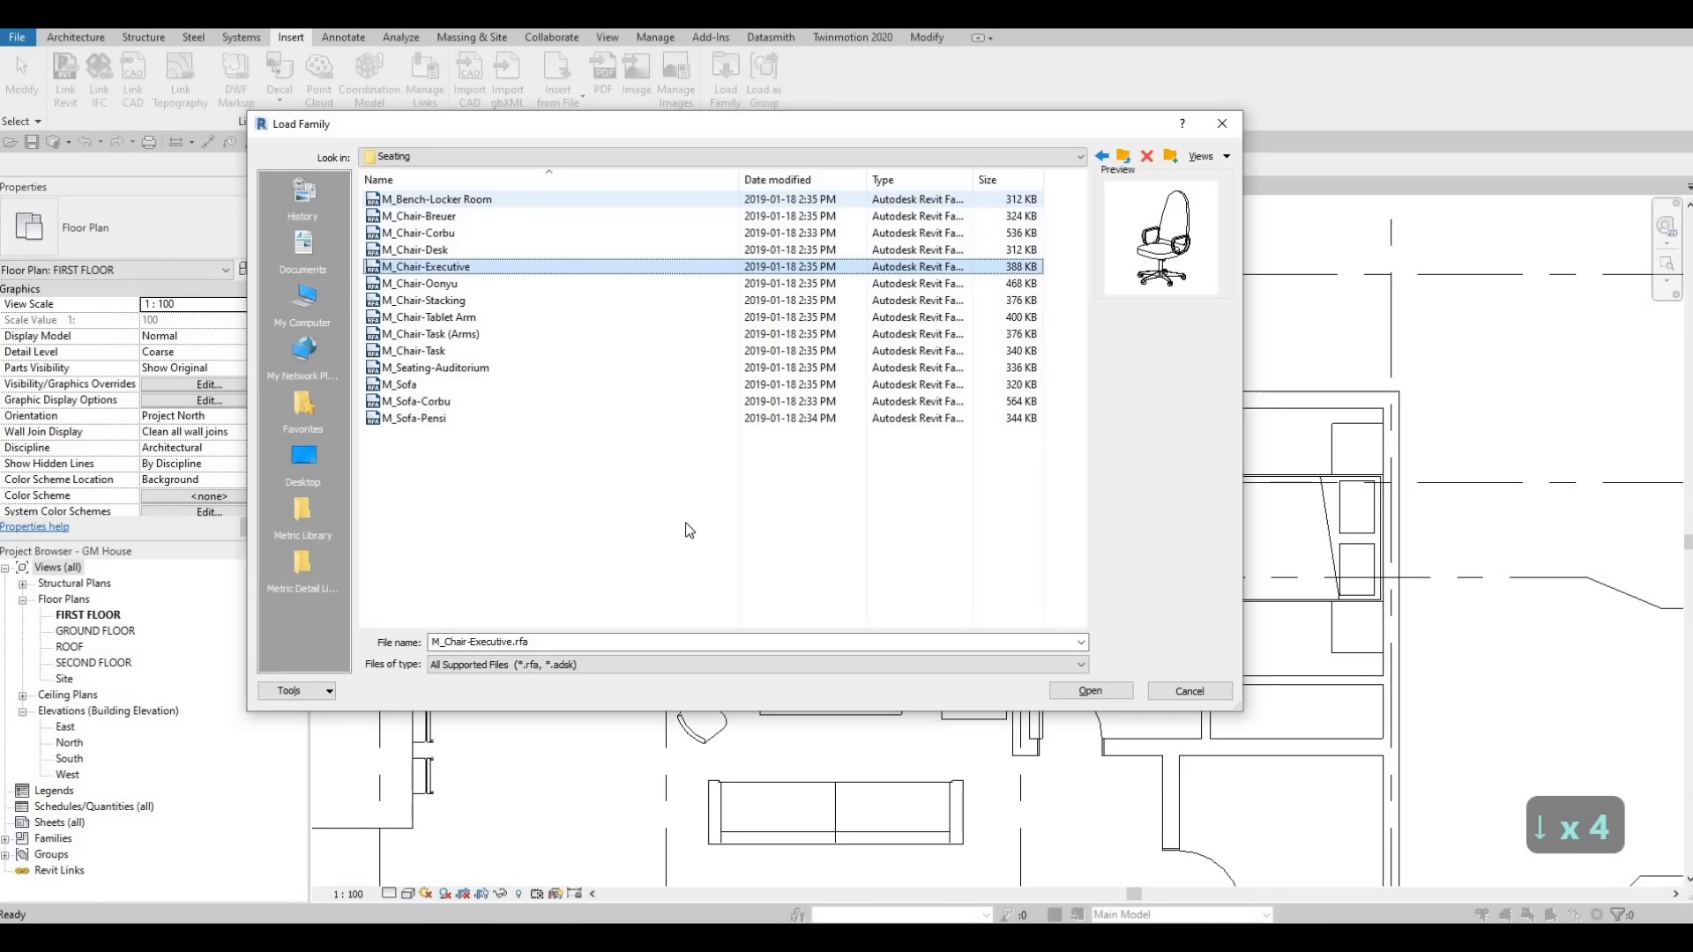
pyautogui.click(1093, 692)
# Place an M_Chair-Executive chair at the desk in the bedroom's upper-left corner.
pyautogui.press('c')
pyautogui.press('m')
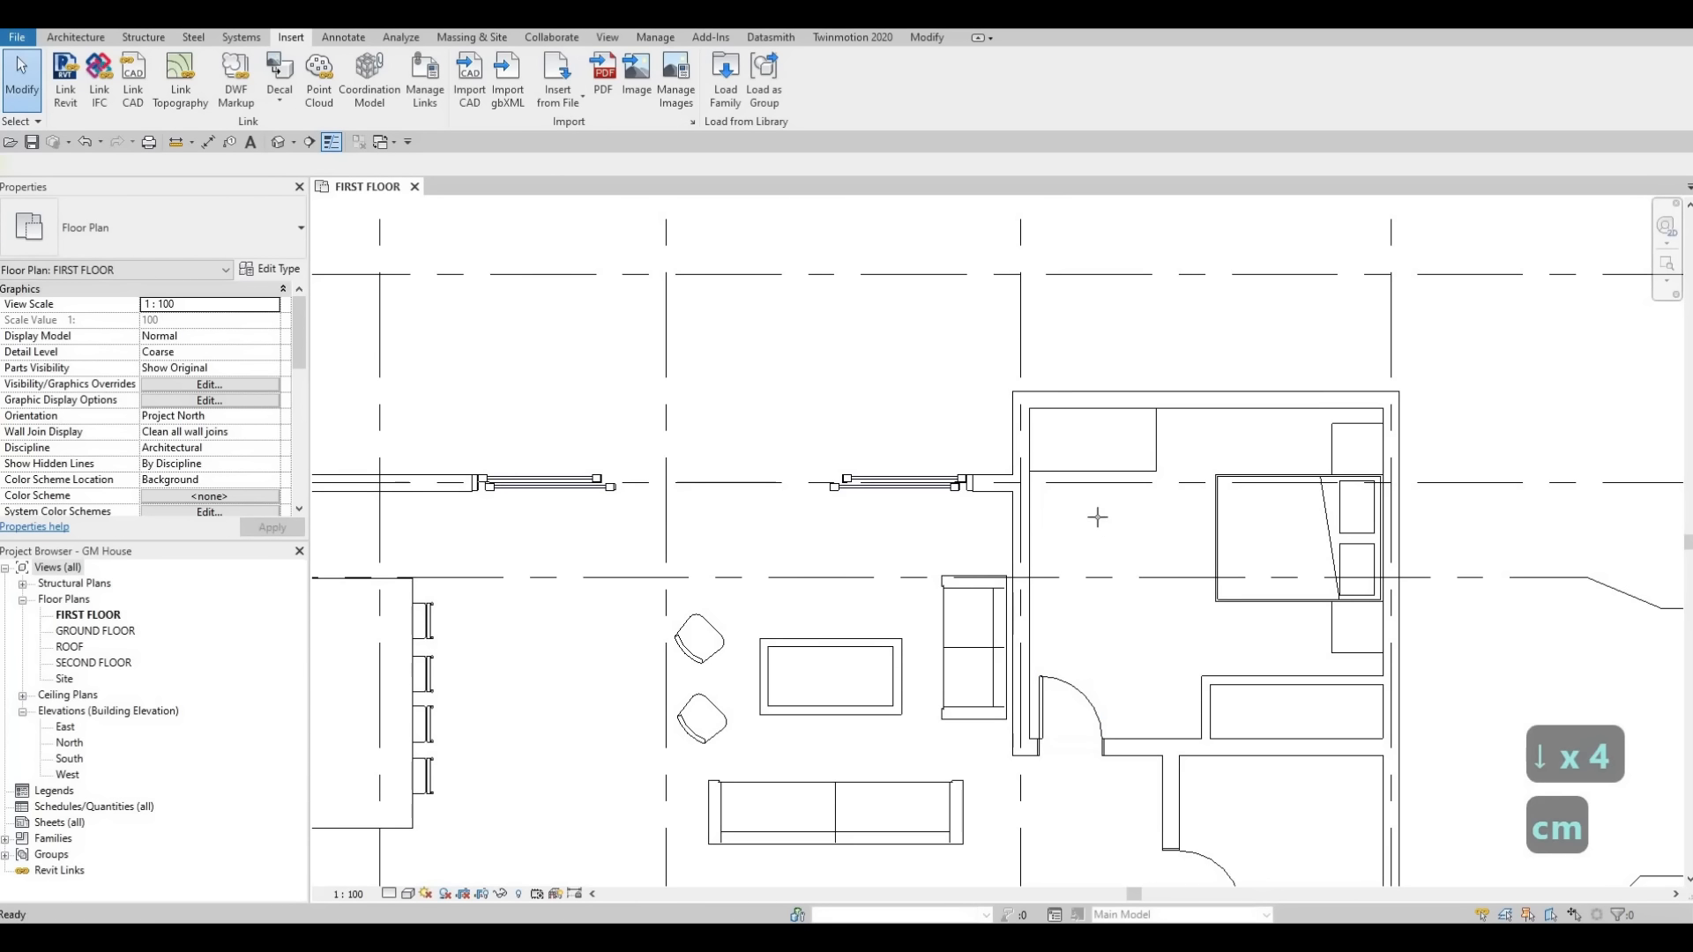
pyautogui.scroll(3, 1097, 491)
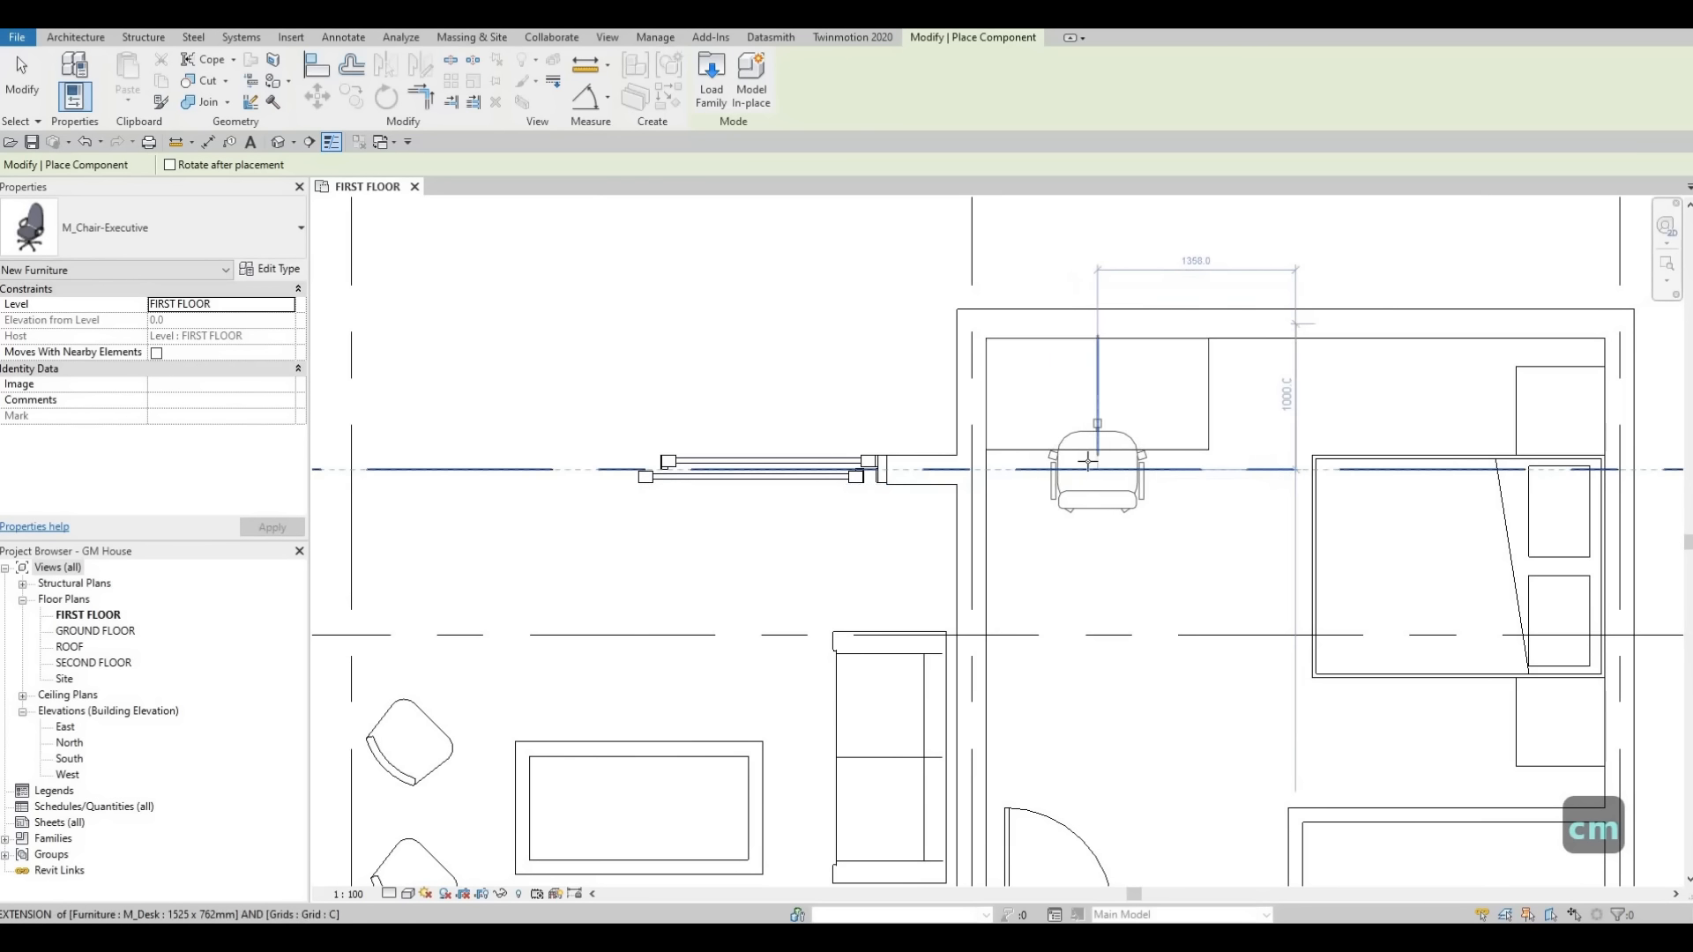
pyautogui.click(1089, 433)
pyautogui.press('Escape')
pyautogui.press('Escape')
pyautogui.press('Escape')
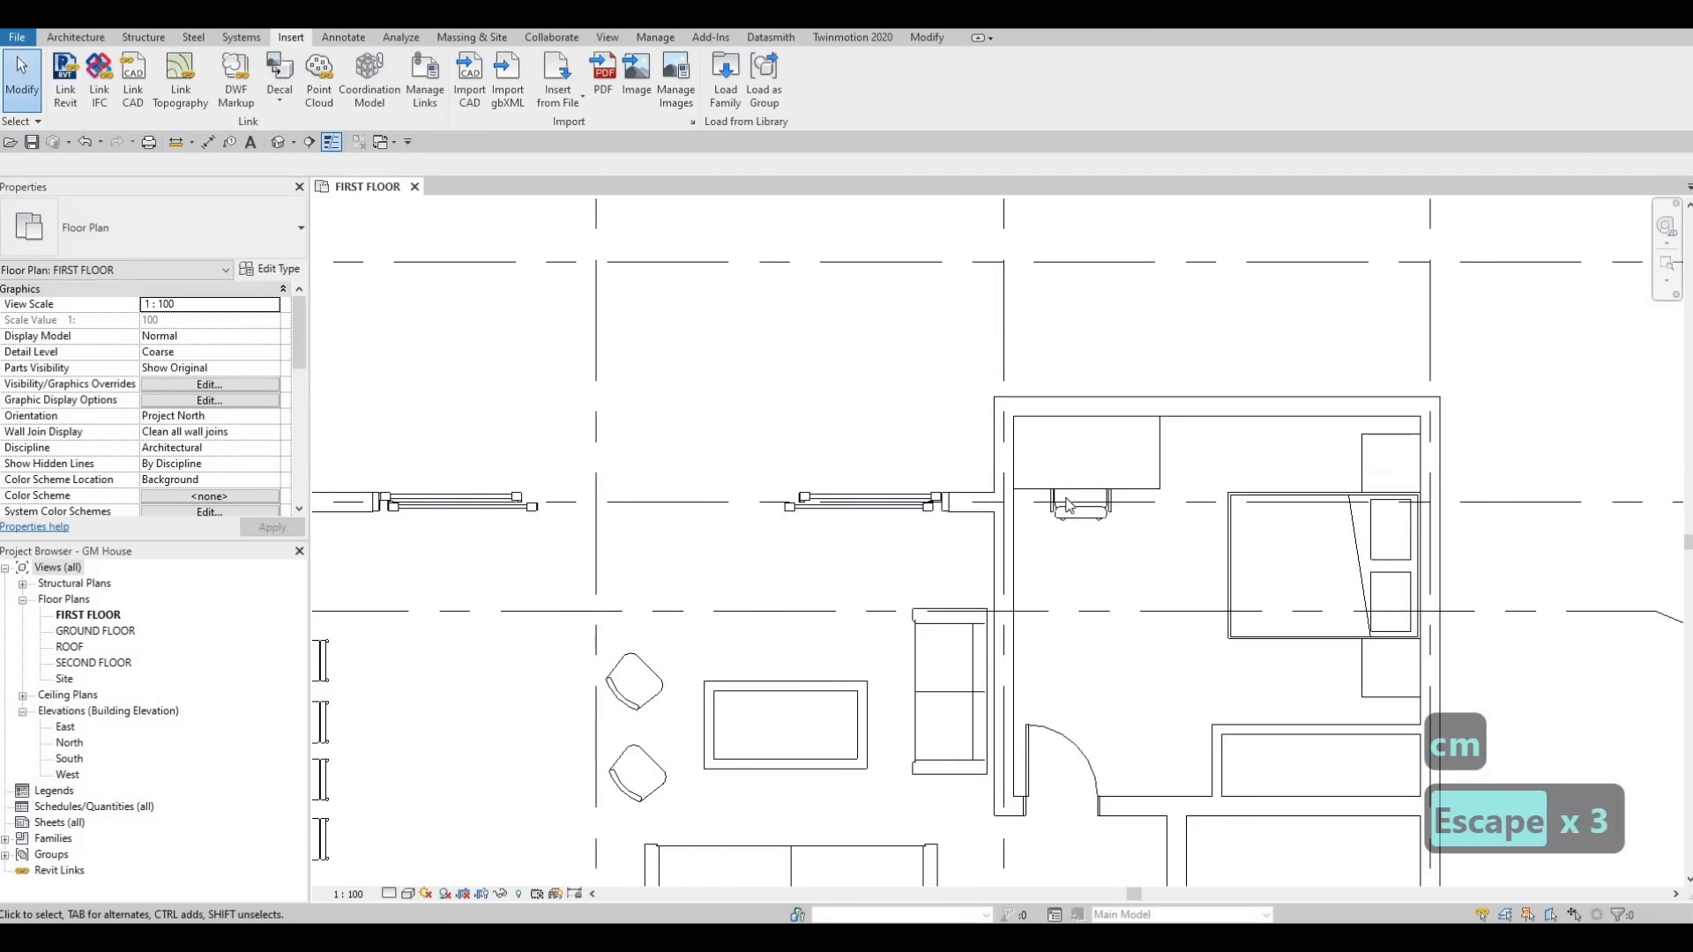
# Load the M_Door-Interior-Double-Sliding-2_Panel-Wood family from the Doors > Residential library folder.
pyautogui.scroll(-5, 812, 346)
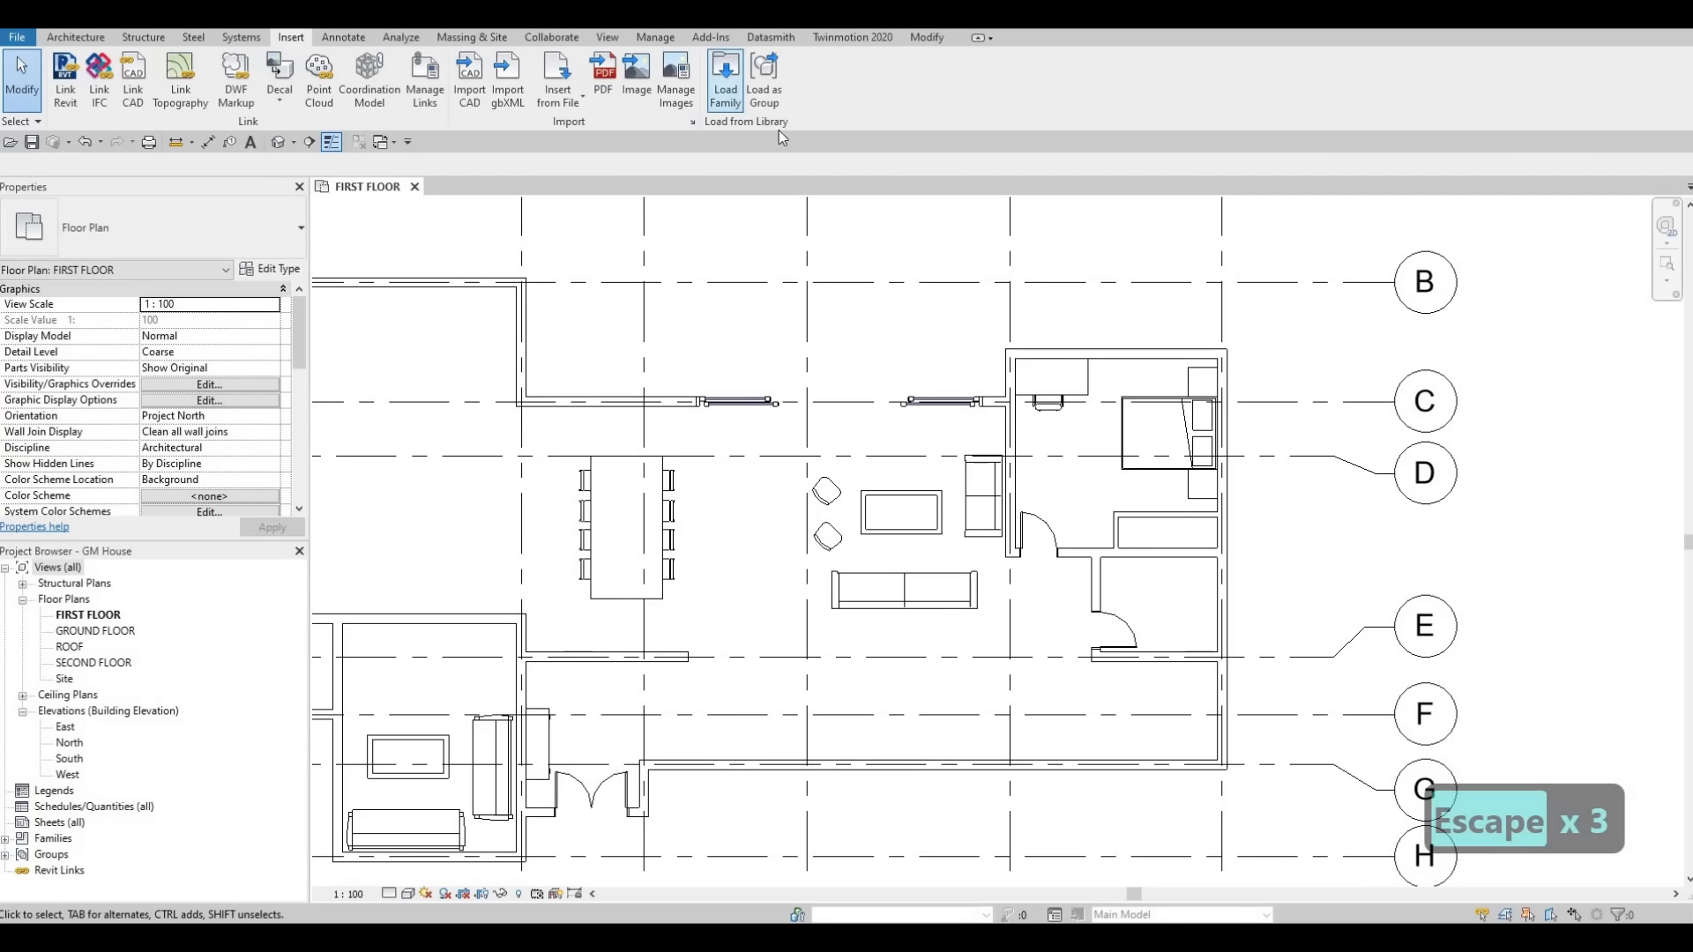
pyautogui.click(724, 78)
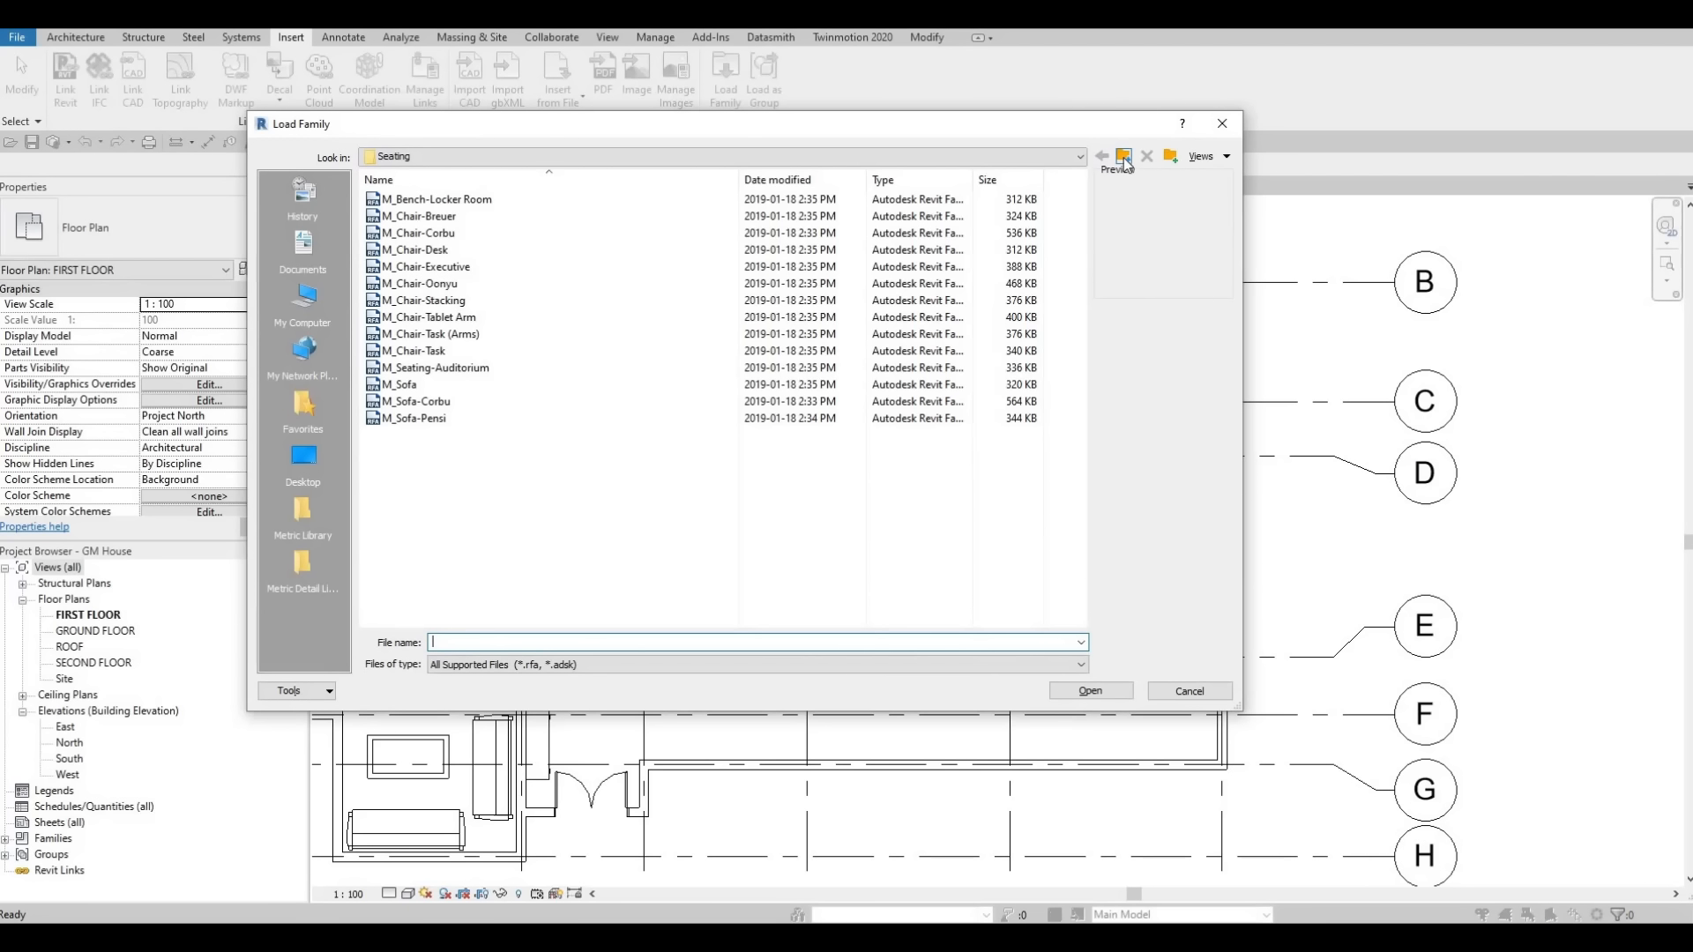
pyautogui.click(1126, 164)
pyautogui.press('BackSpace')
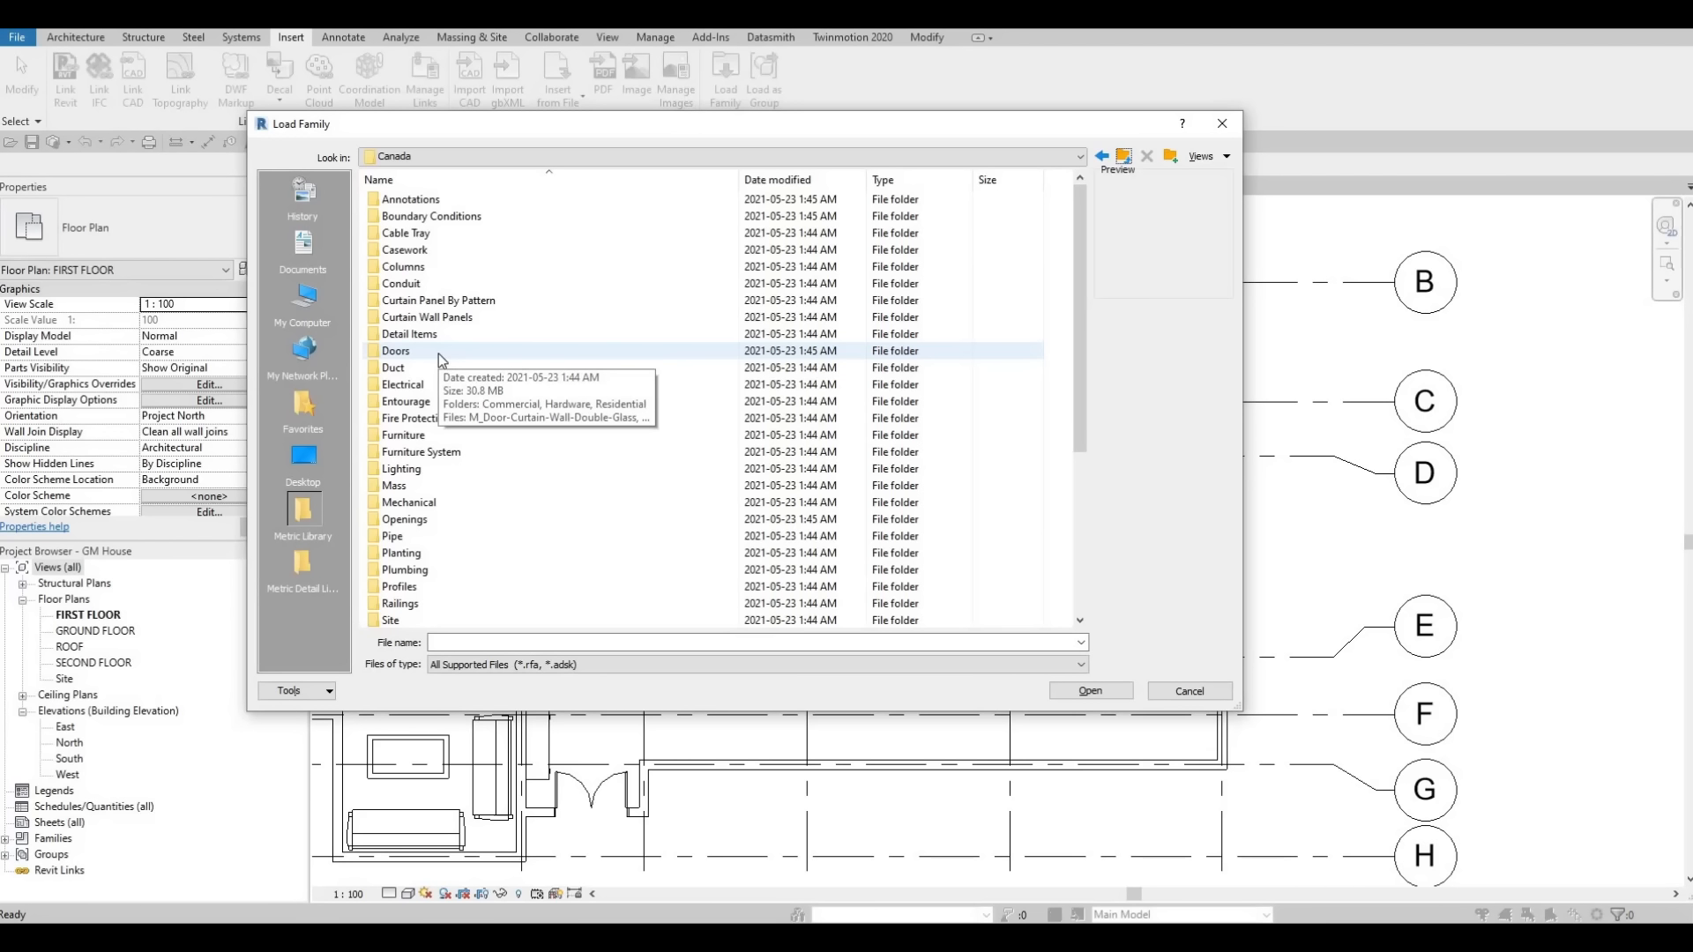
pyautogui.click(438, 352)
pyautogui.doubleClick(425, 352)
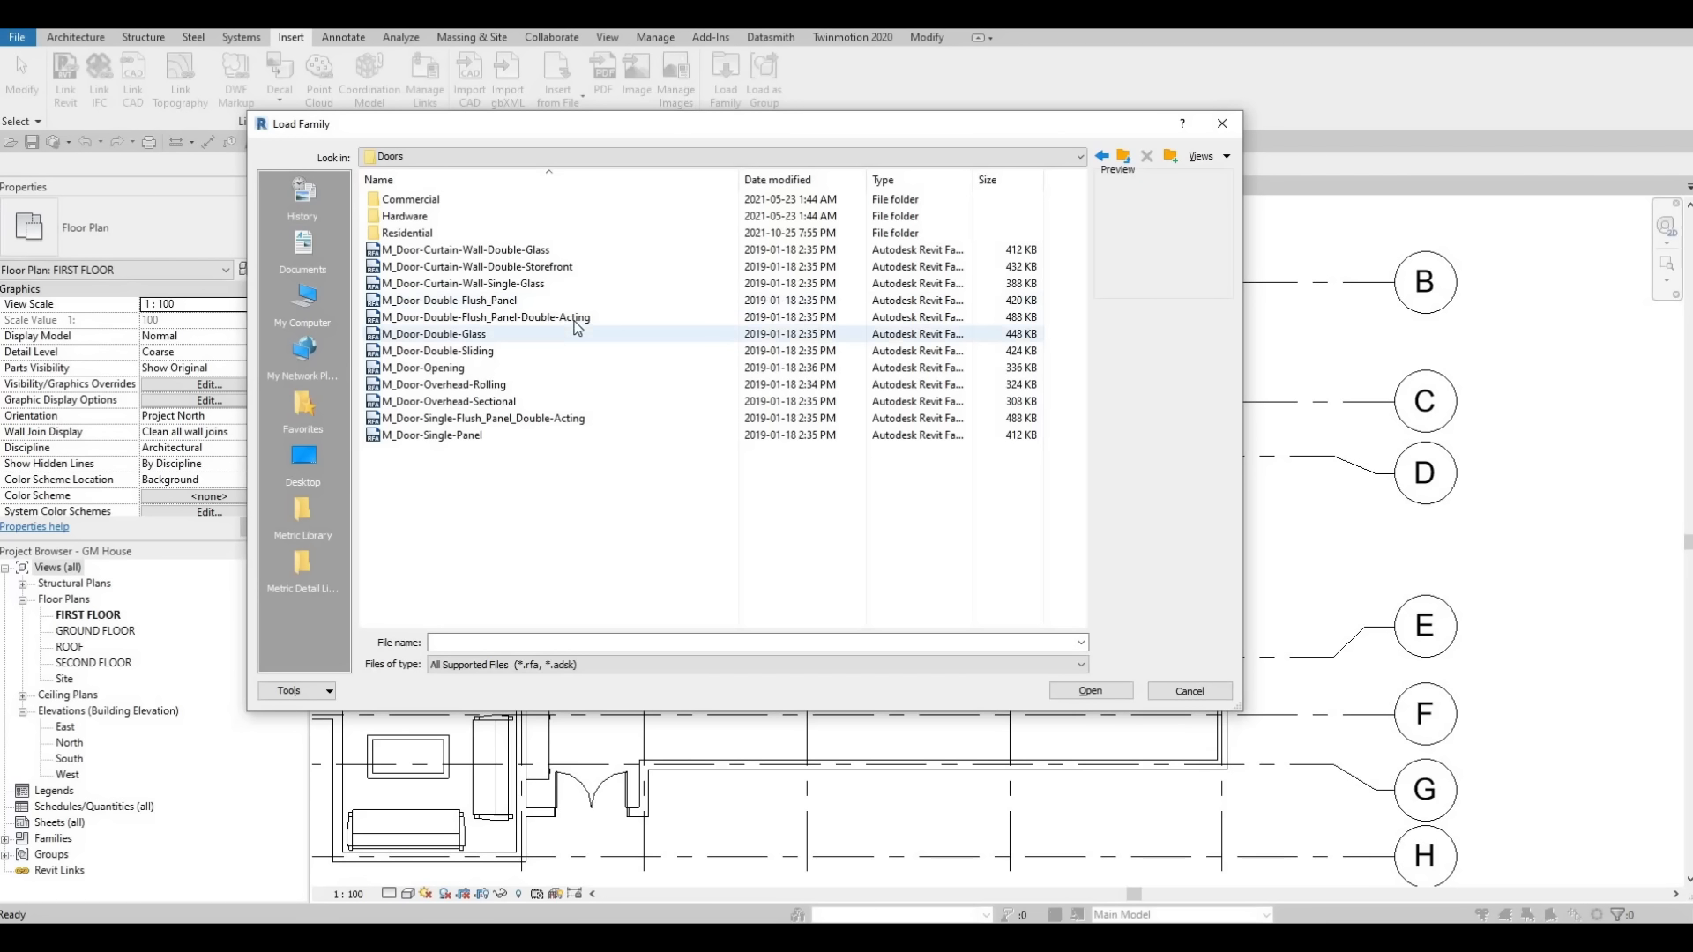
pyautogui.doubleClick(407, 232)
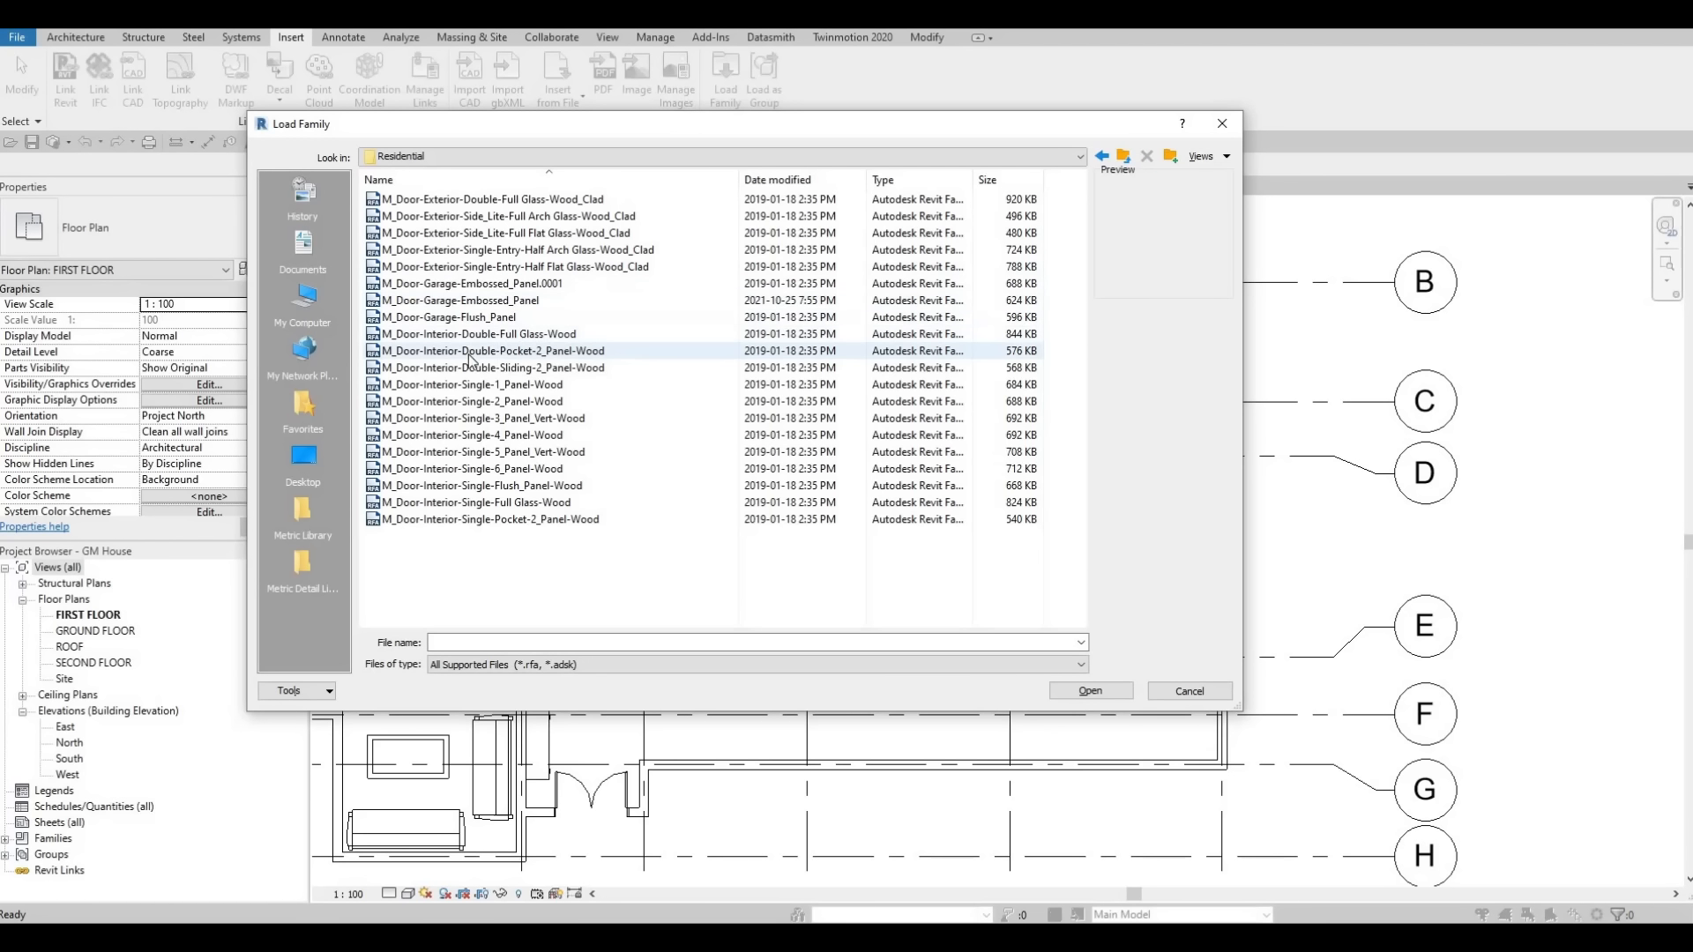
pyautogui.click(477, 350)
pyautogui.click(477, 334)
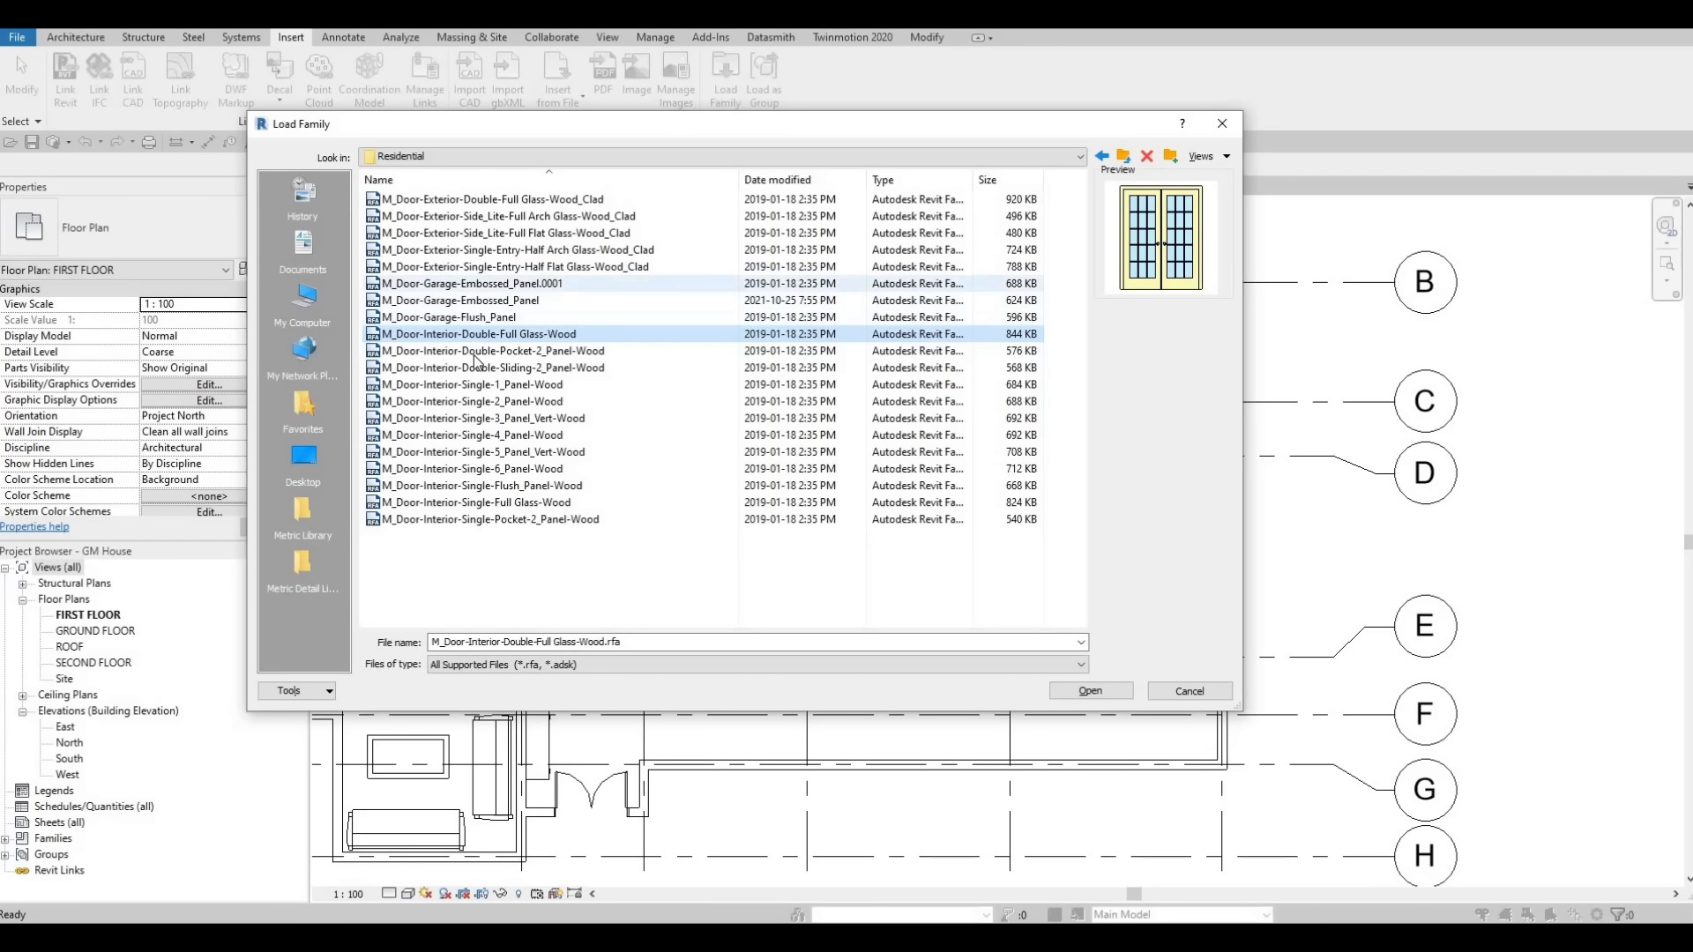
pyautogui.click(461, 369)
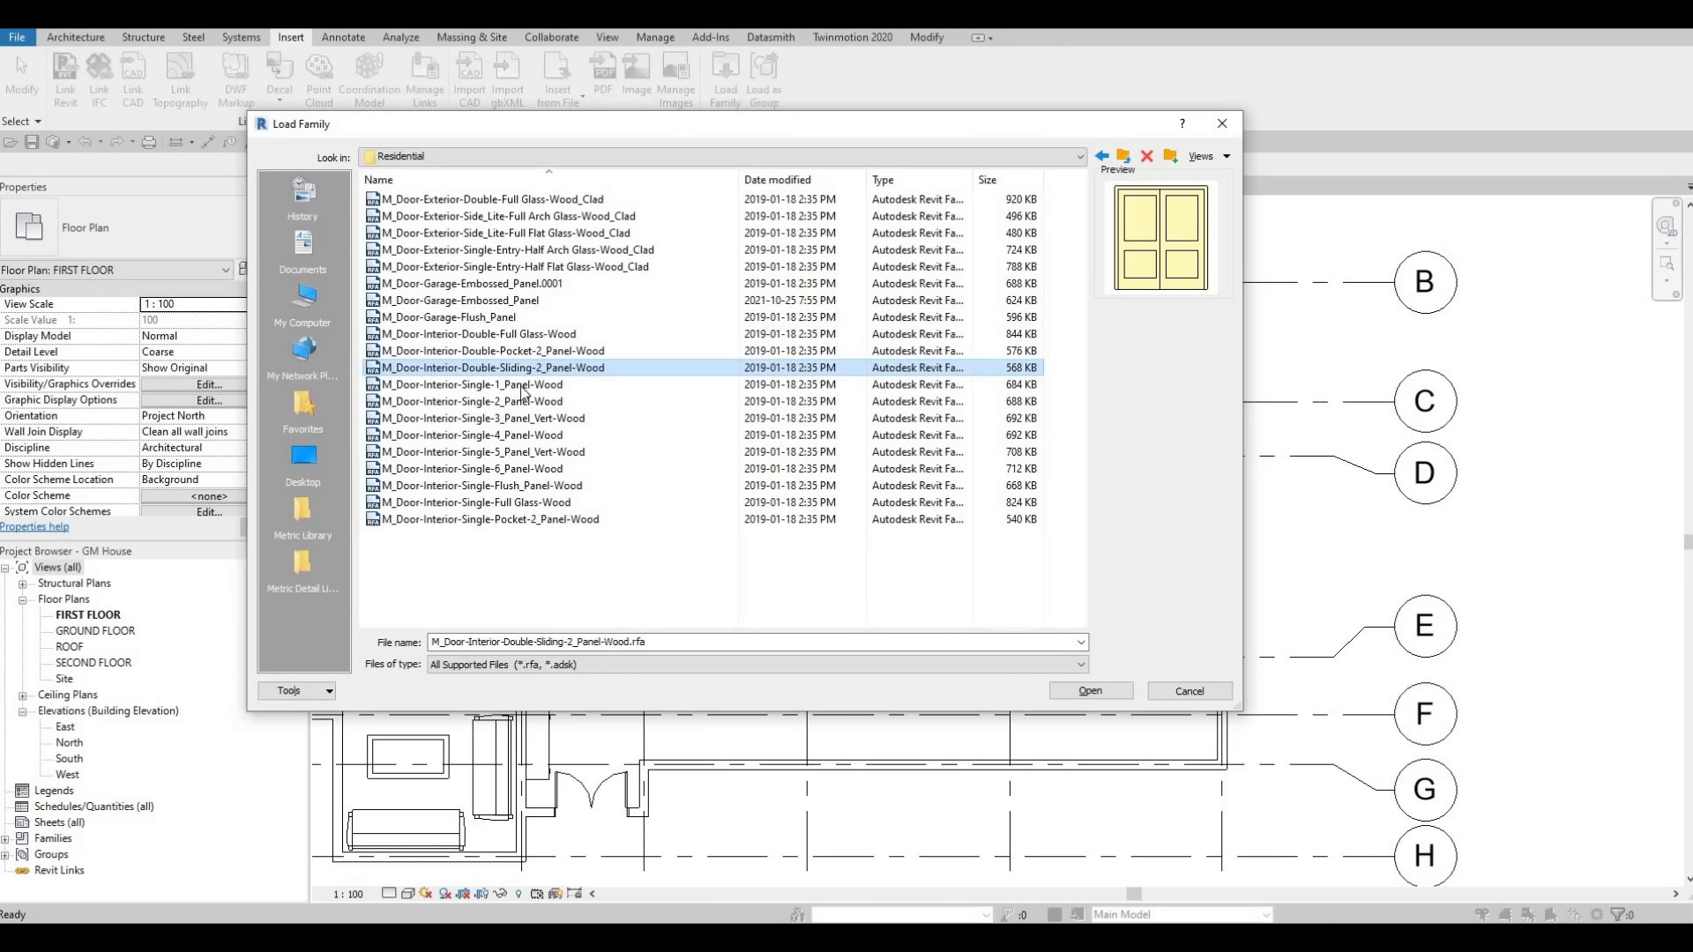
pyautogui.click(1091, 691)
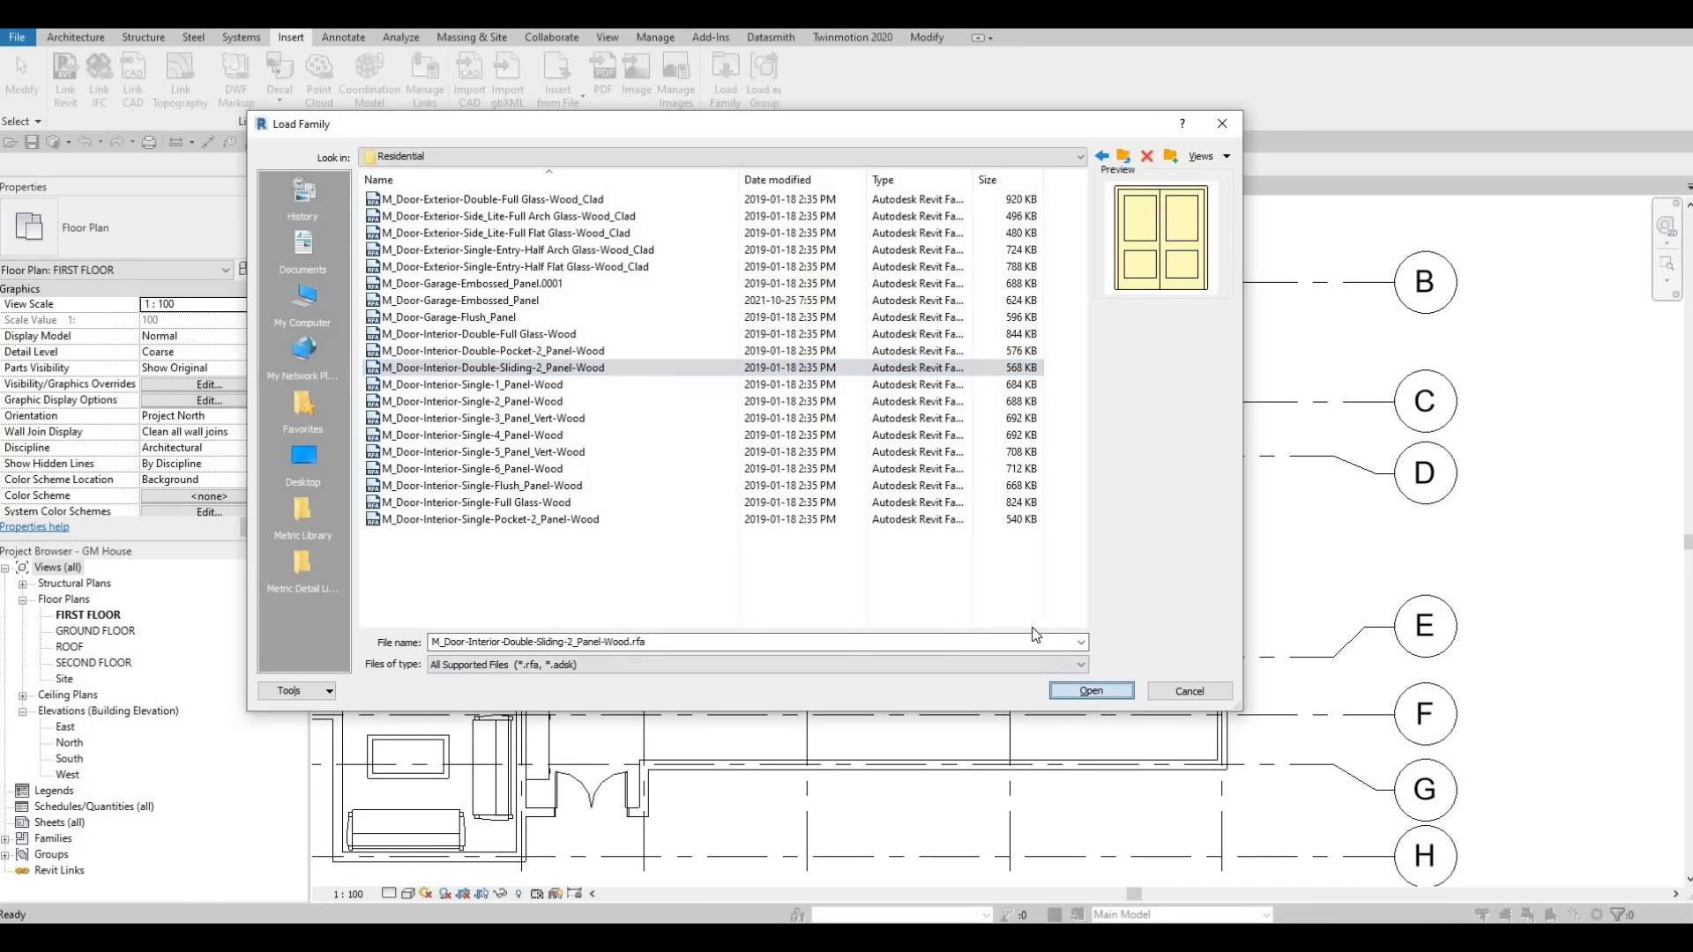
# Select all listed door types for the sliding door family and confirm the type selection.
pyautogui.click(759, 450)
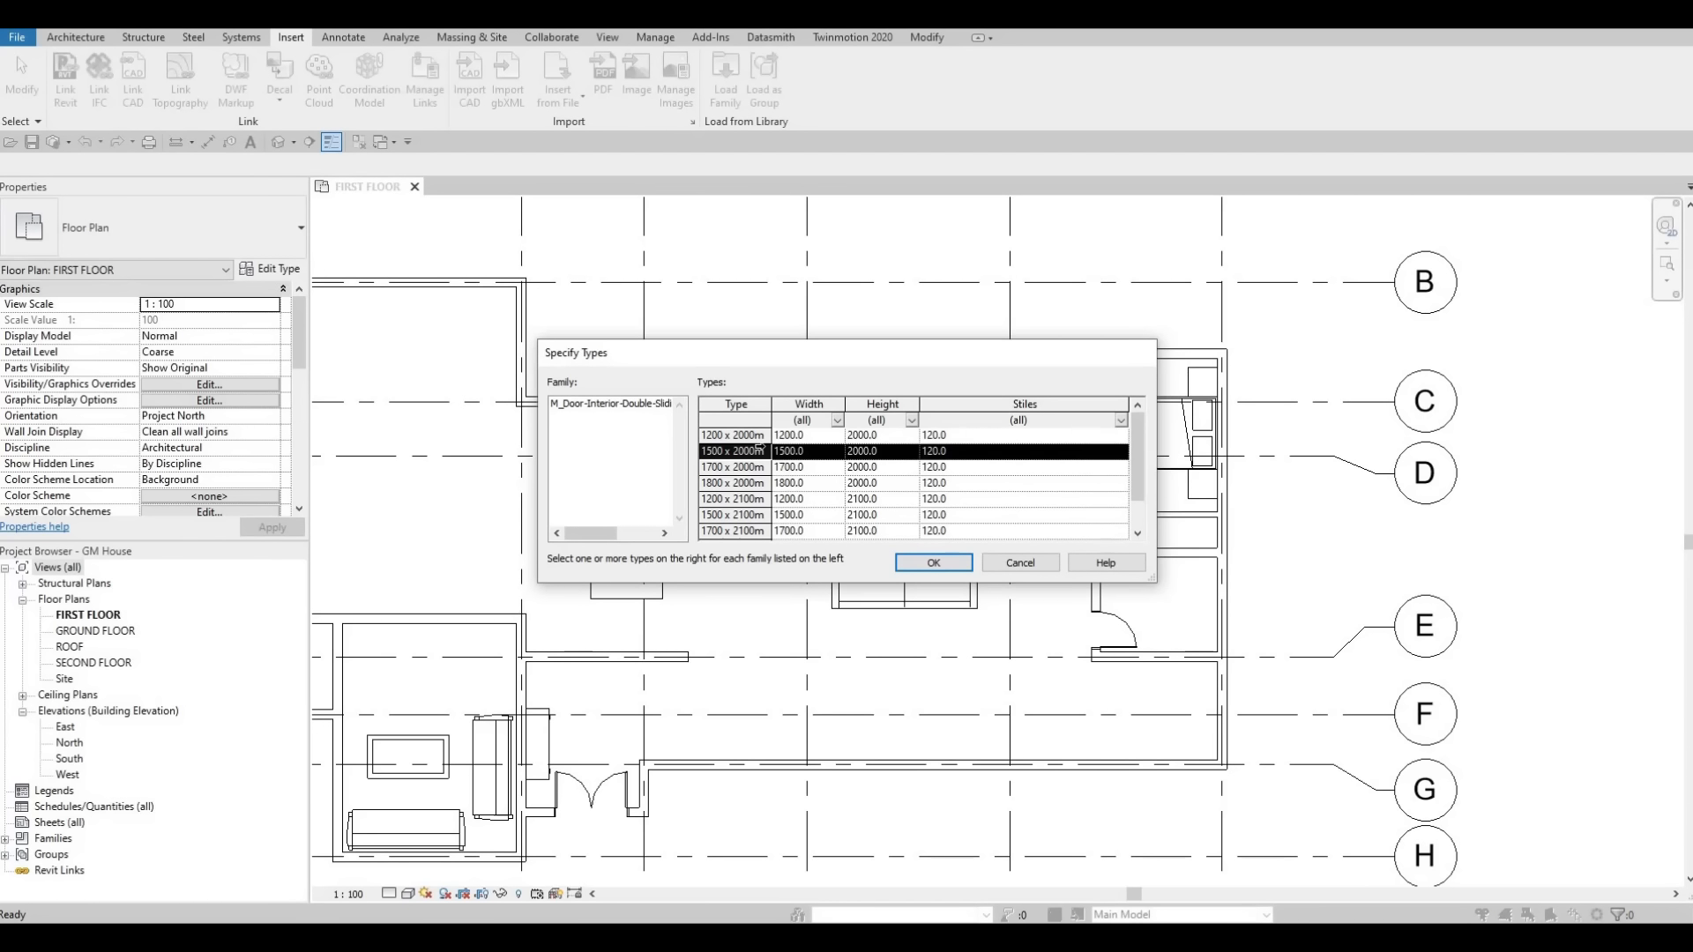
pyautogui.hotkey('ctrl', 'a')
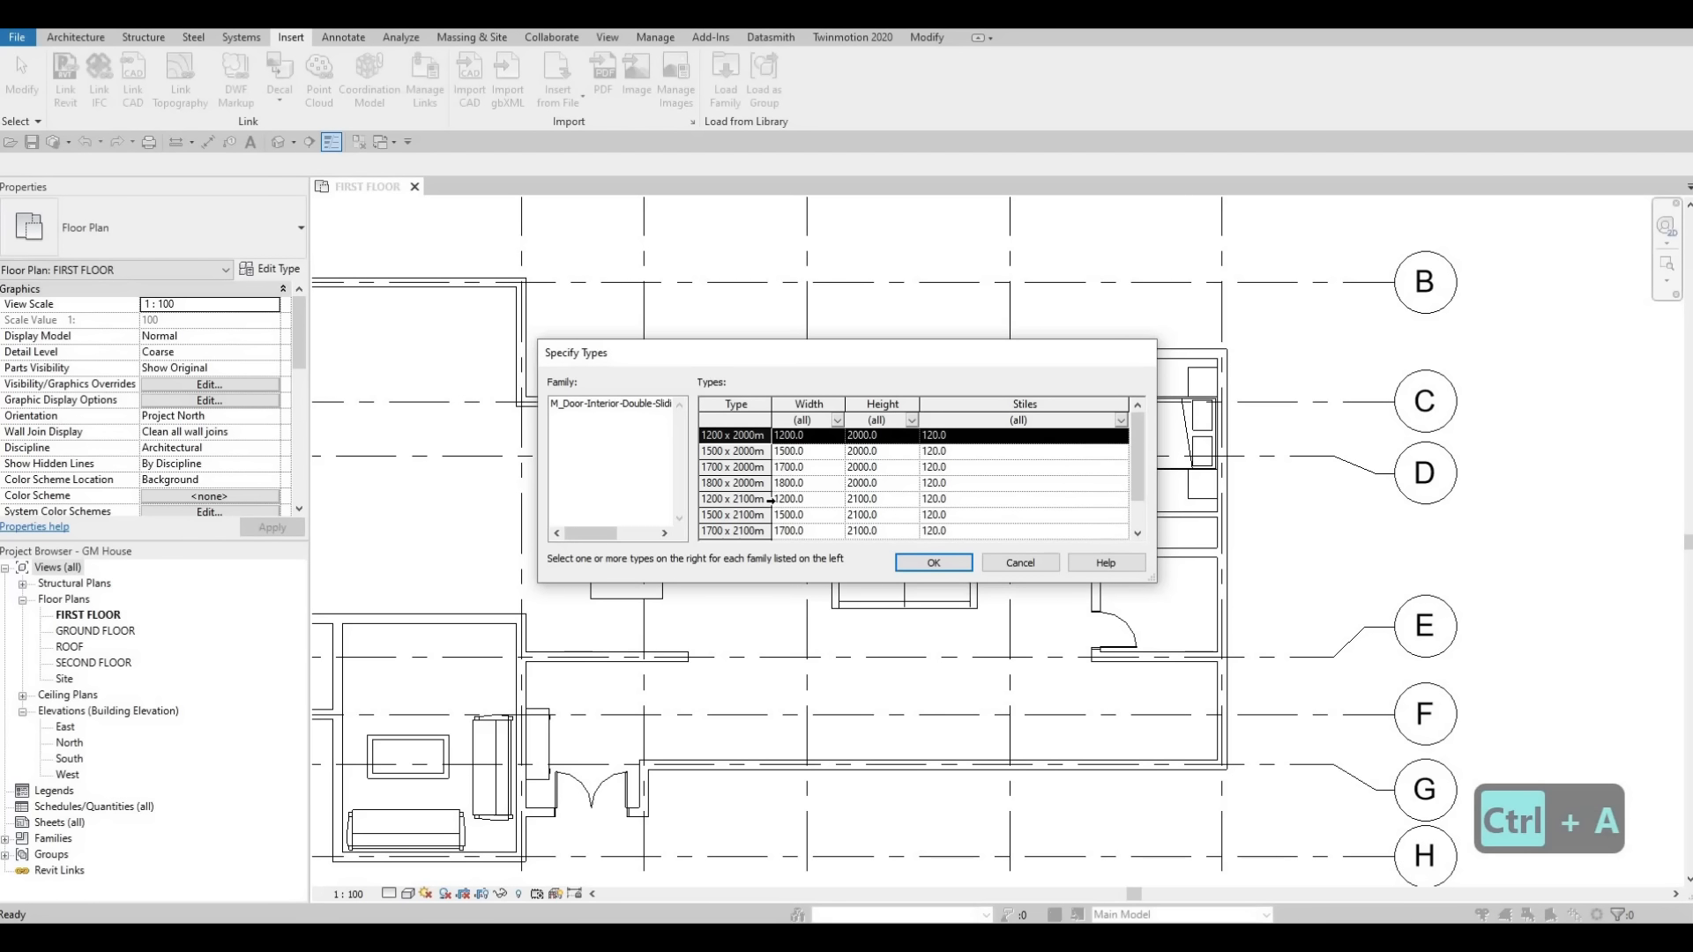
pyautogui.scroll(-1, 777, 496)
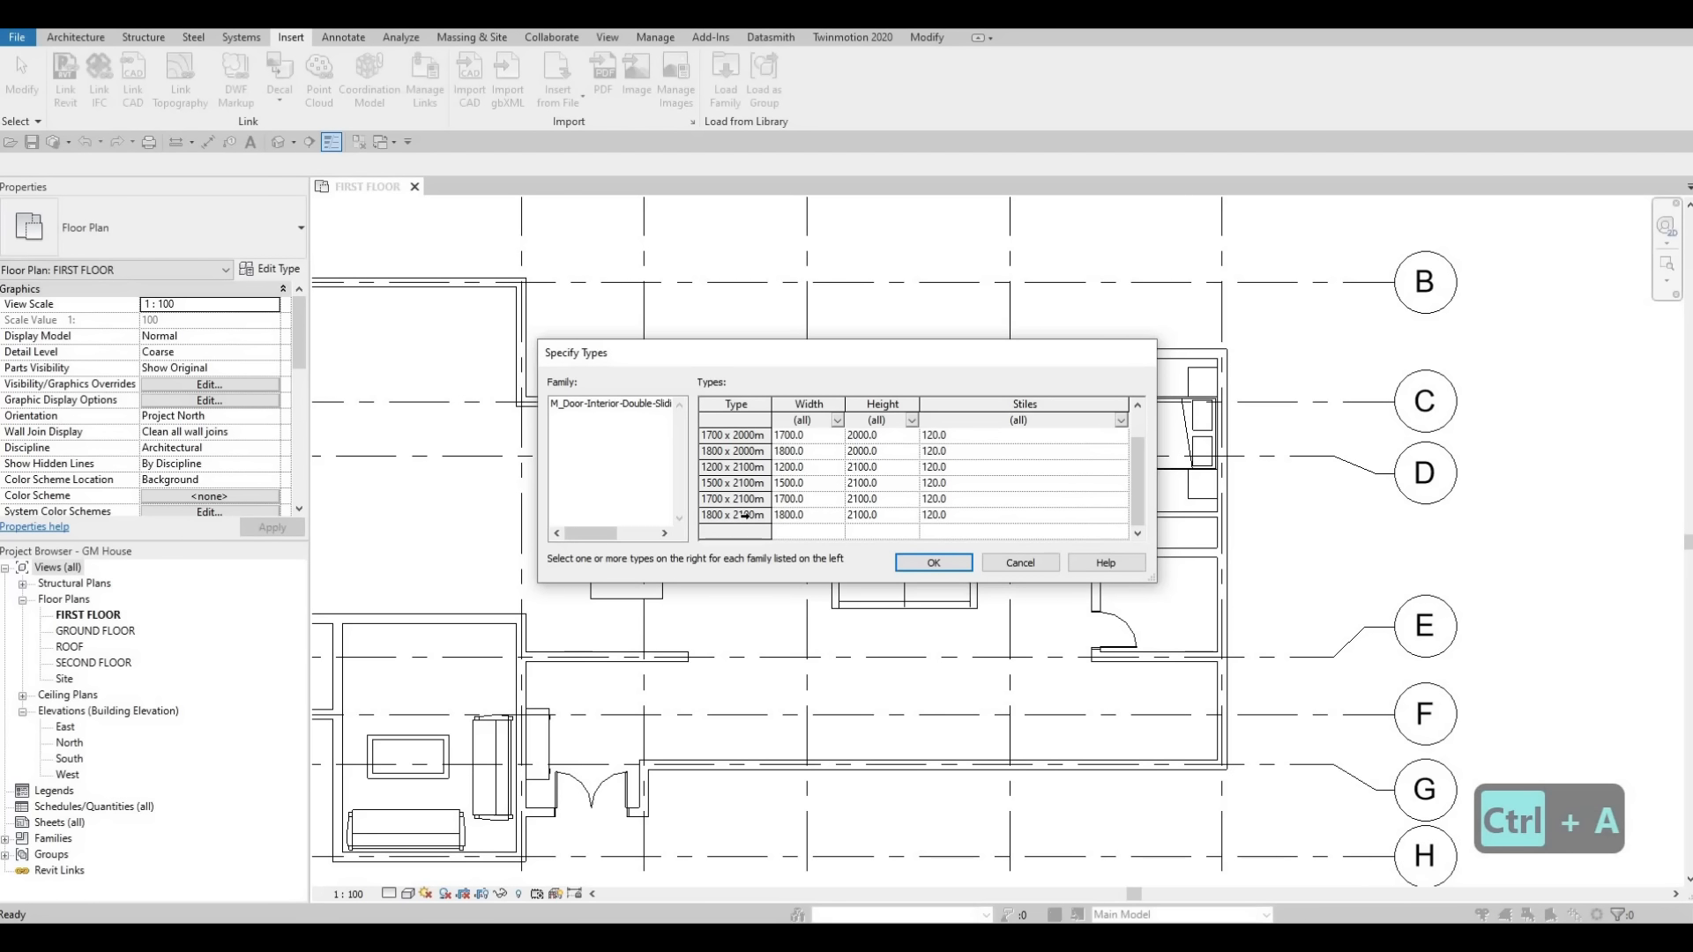
pyautogui.hotkey('ctrl', 'a')
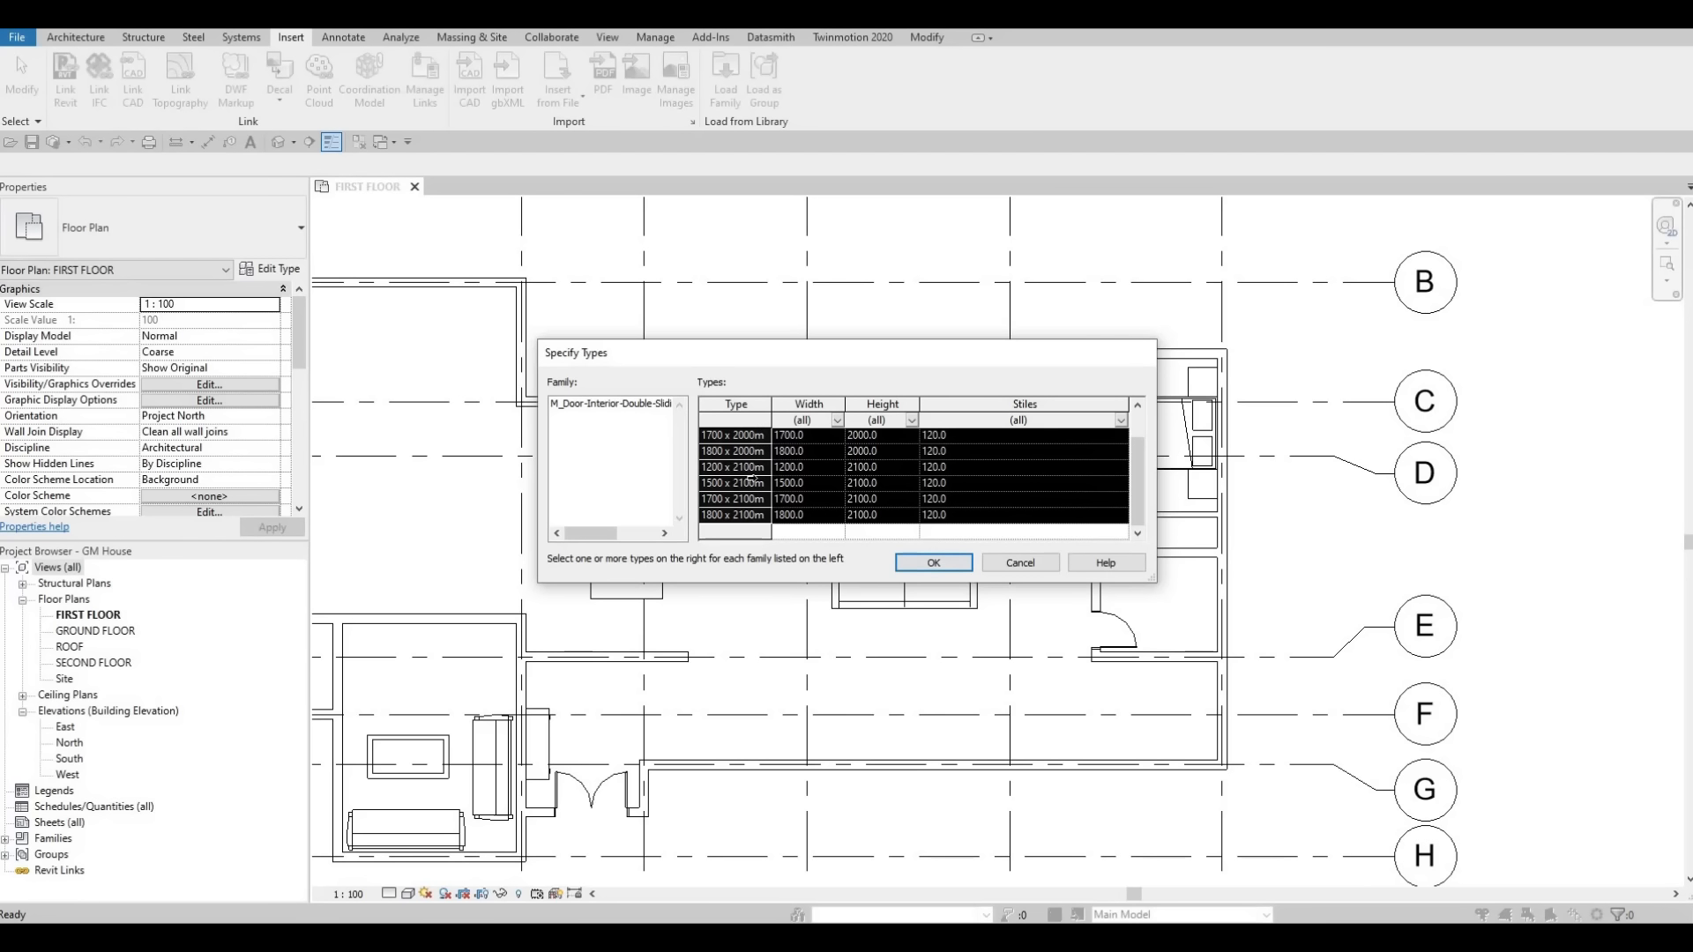
pyautogui.click(929, 570)
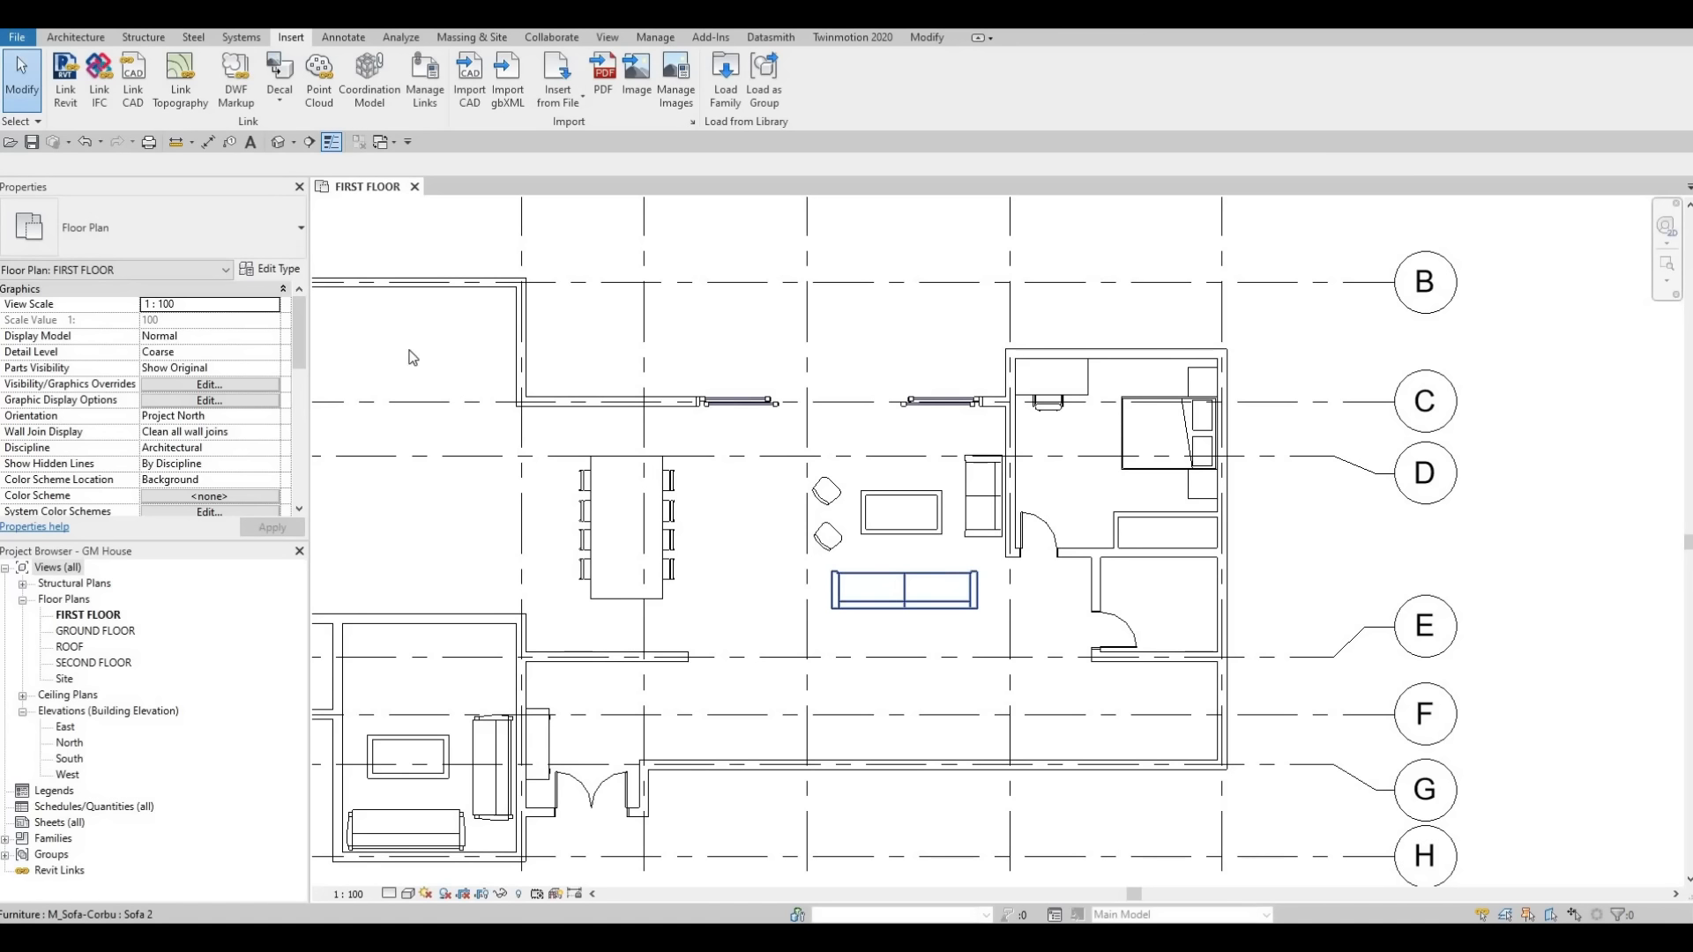
# Place a 1200 x 2000mm double sliding door in the closet wall below the bed.
pyautogui.press('d')
pyautogui.press('r')
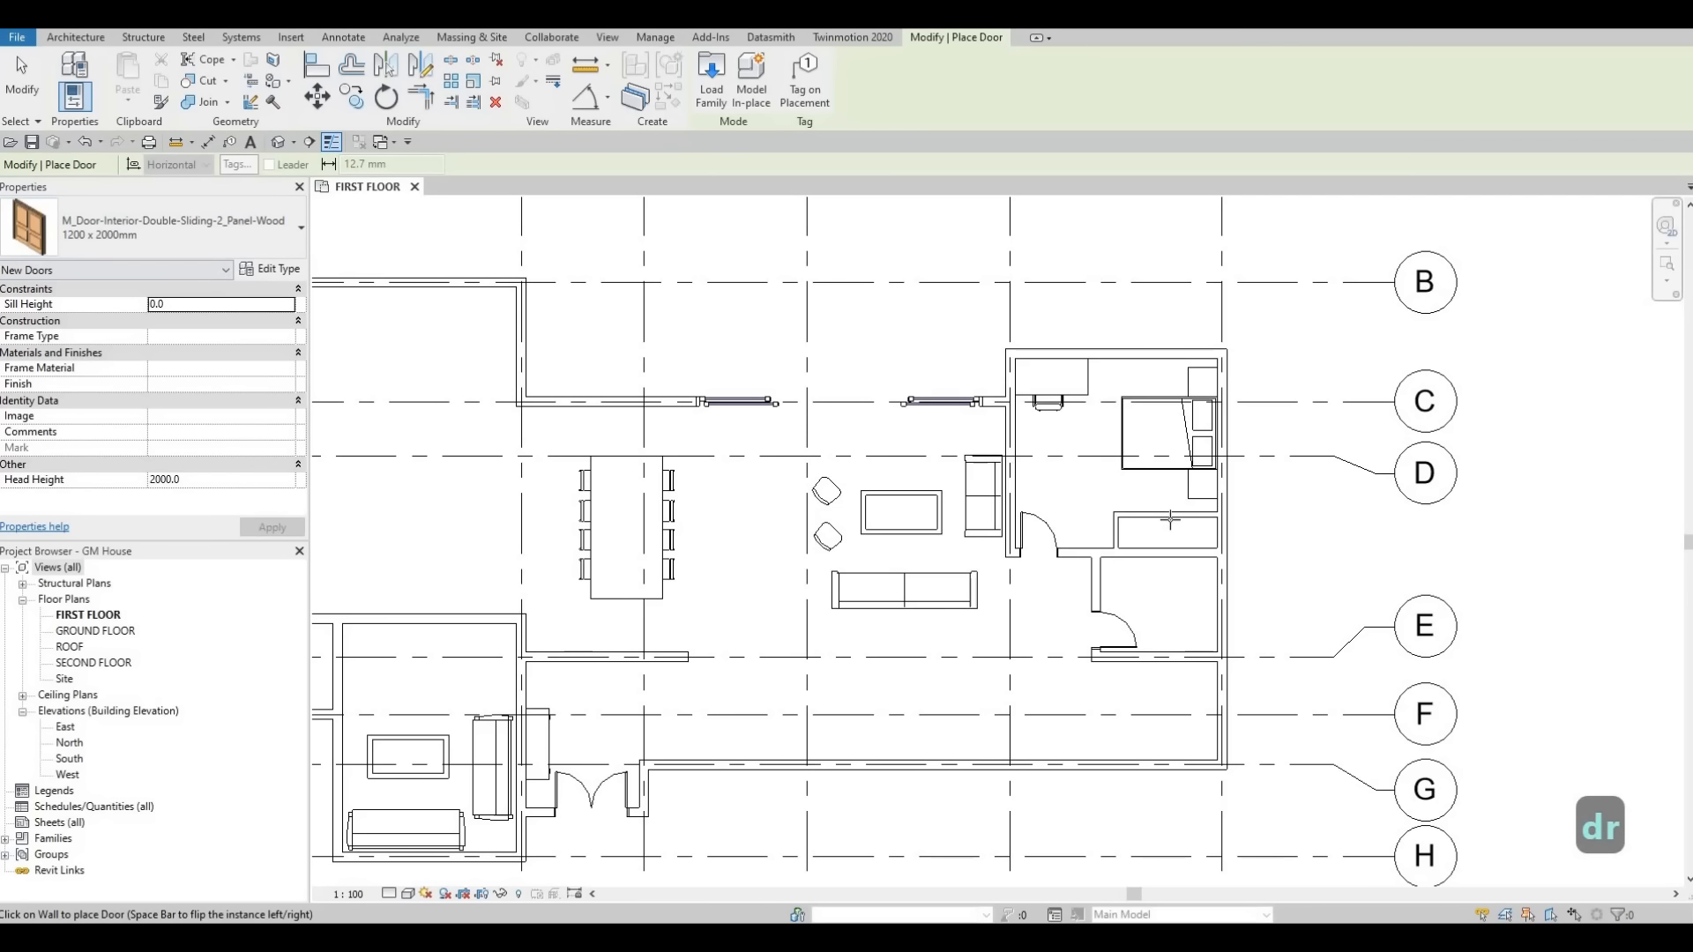
pyautogui.scroll(2, 1173, 521)
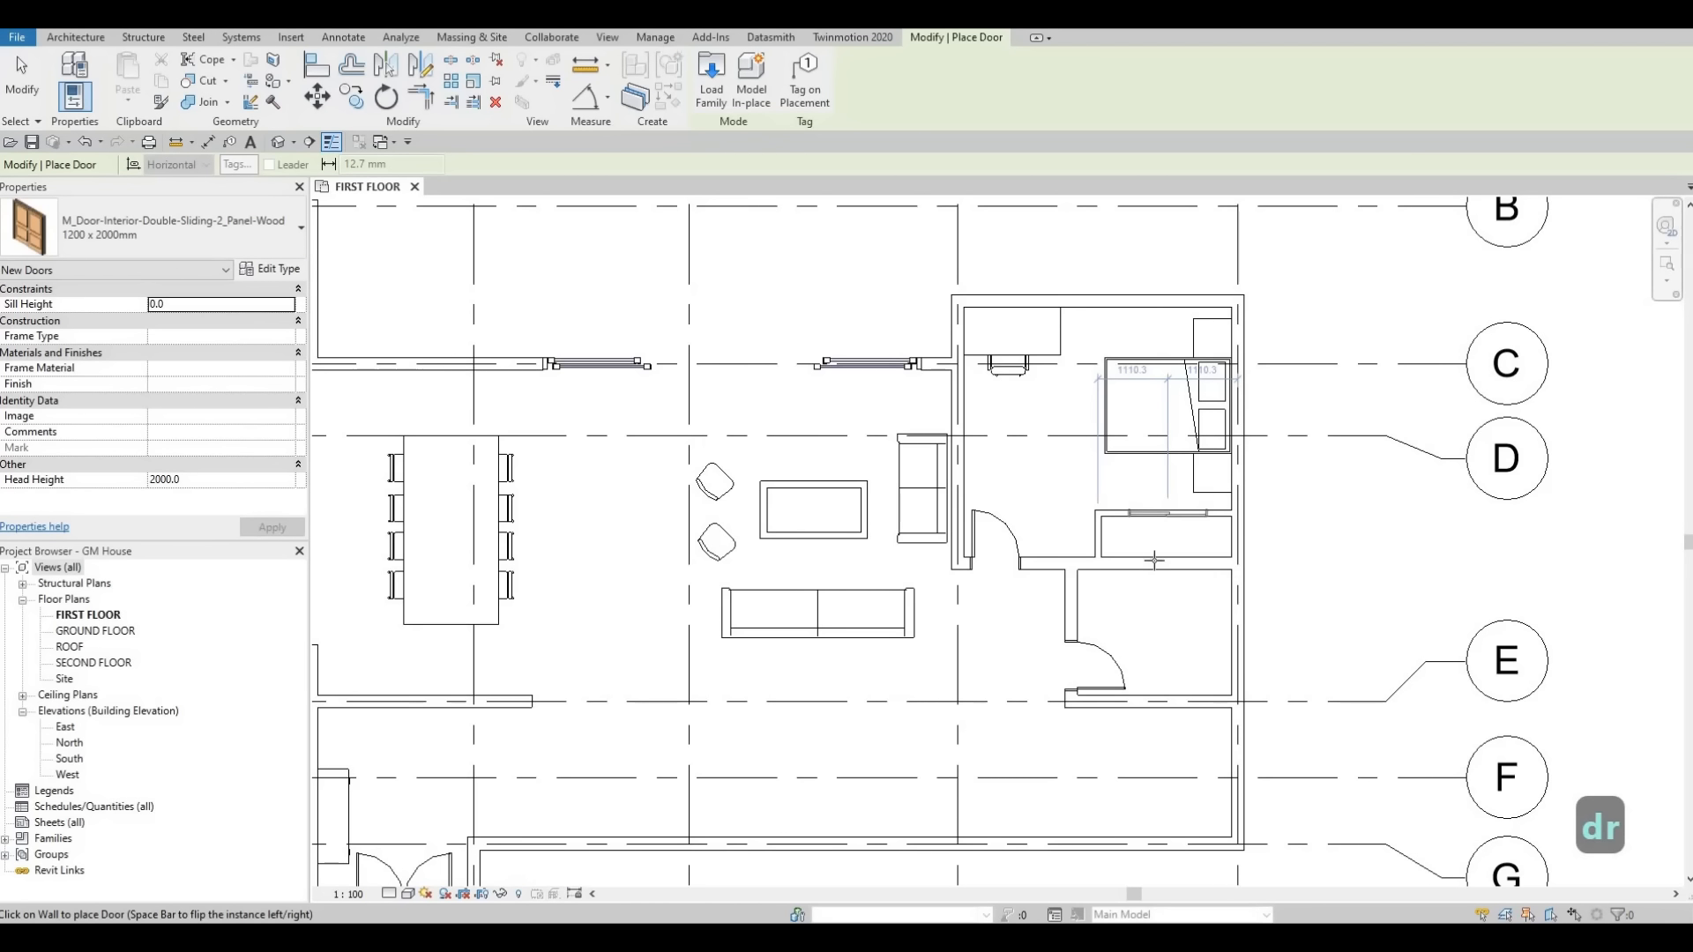
pyautogui.press('Escape')
pyautogui.press('Escape')
pyautogui.press('Escape')
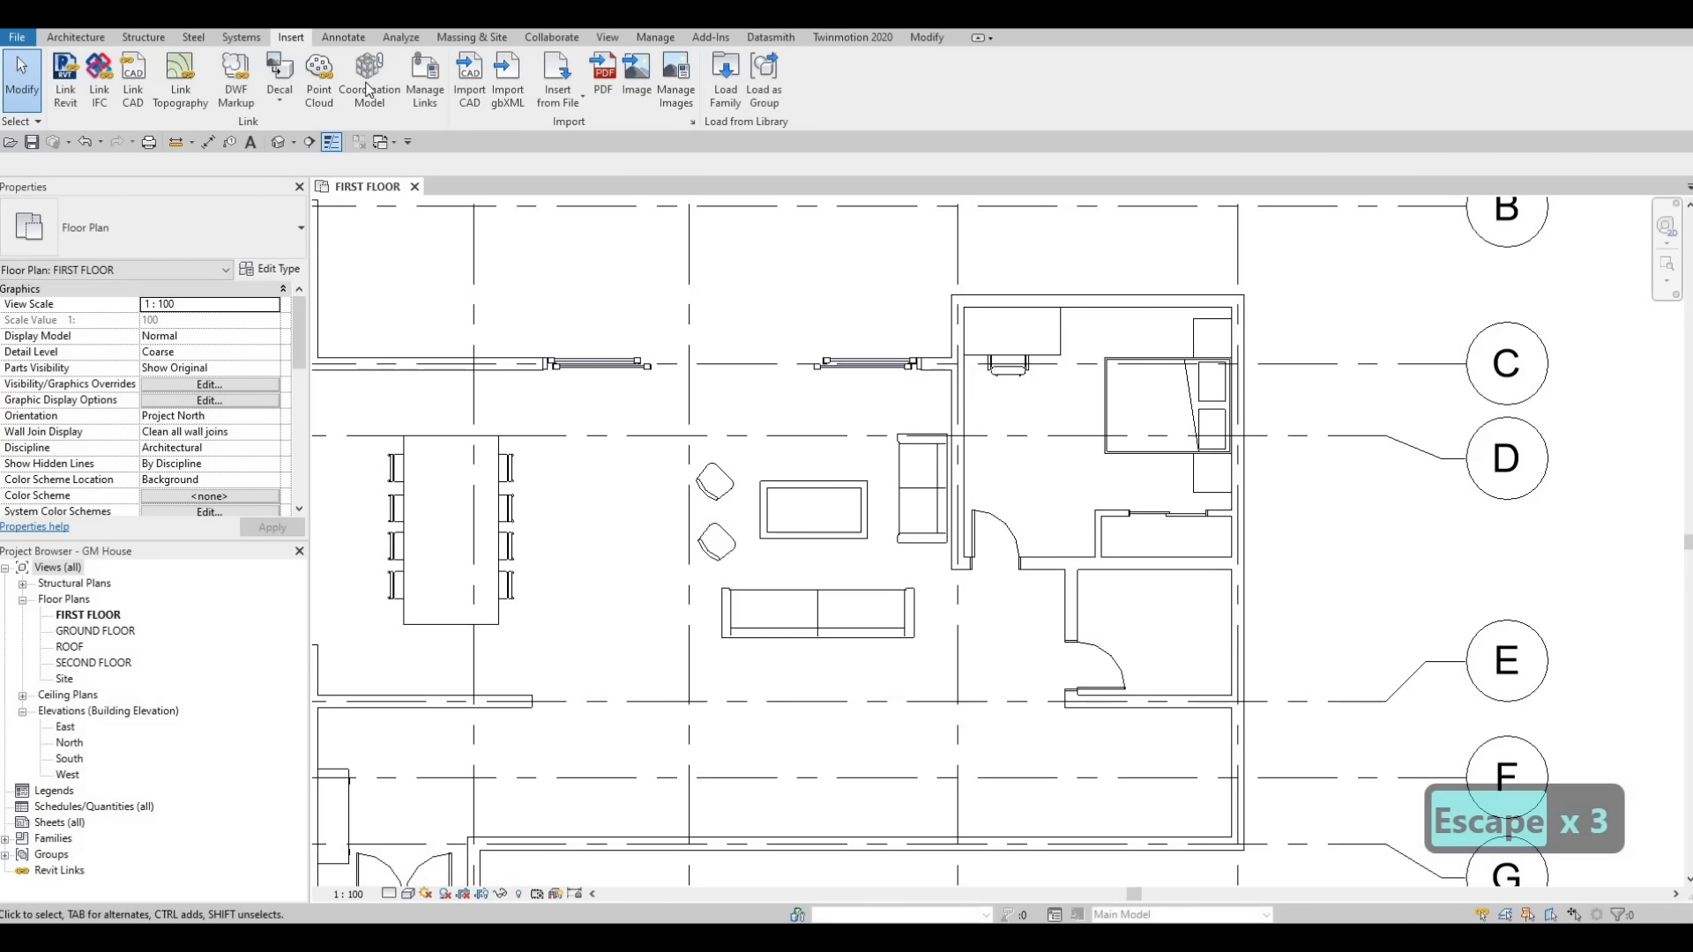
# Draw a detail line in the <Demolished> line style about 2070 mm across the middle of the closet.
pyautogui.click(356, 41)
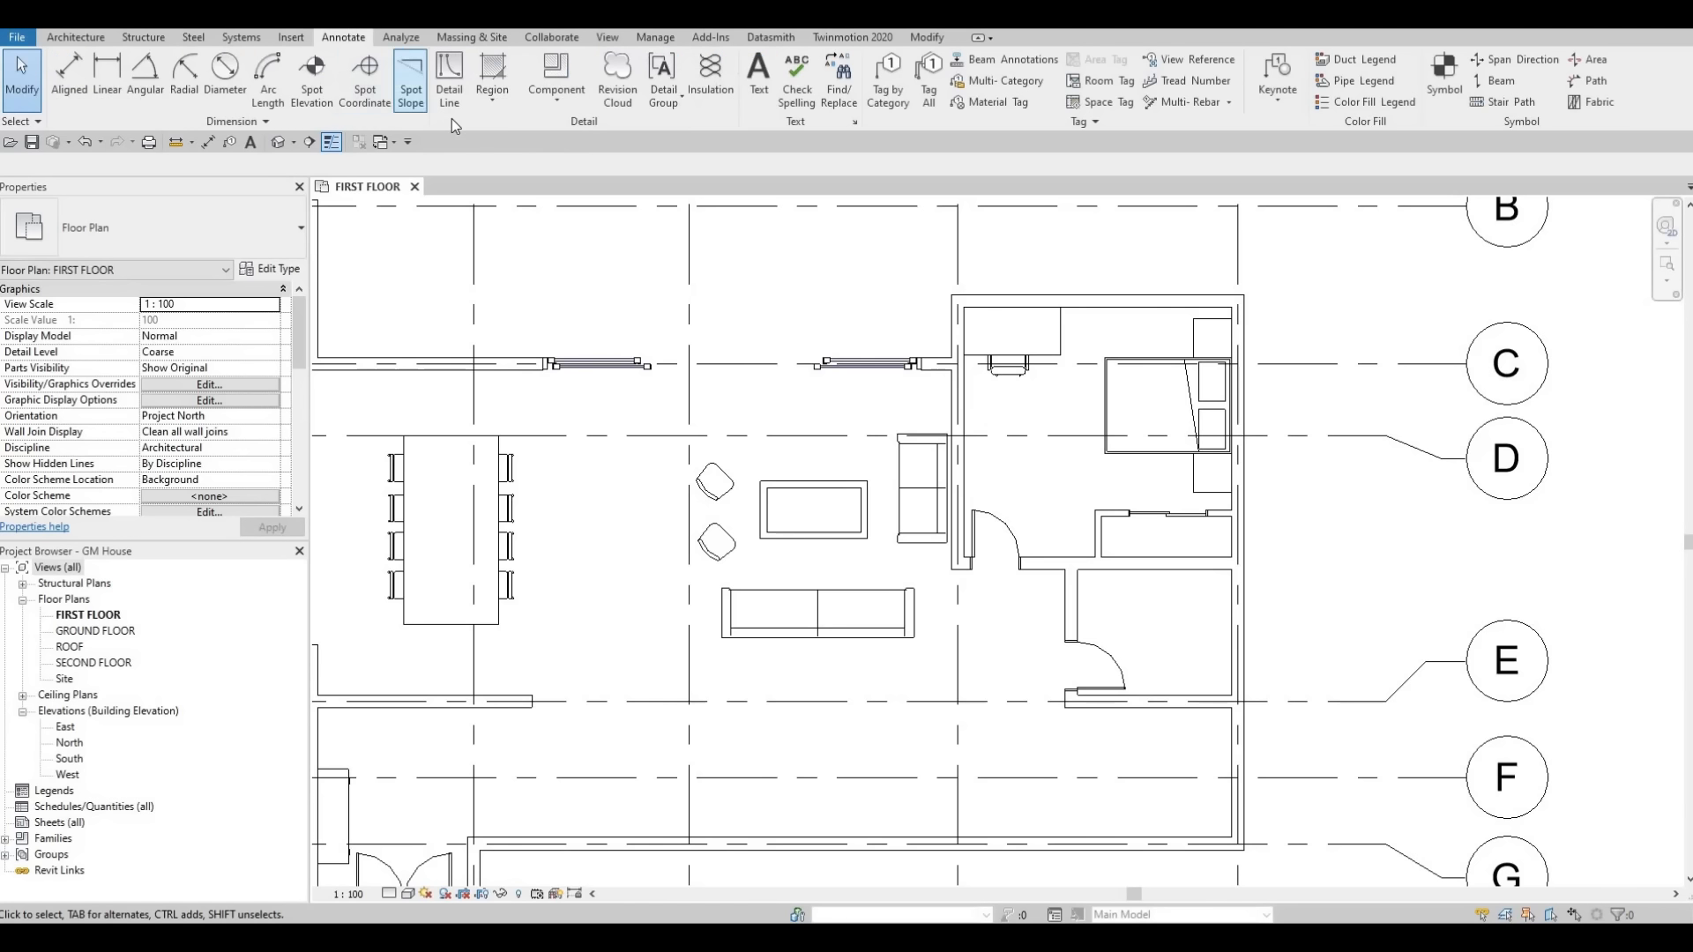
pyautogui.click(451, 101)
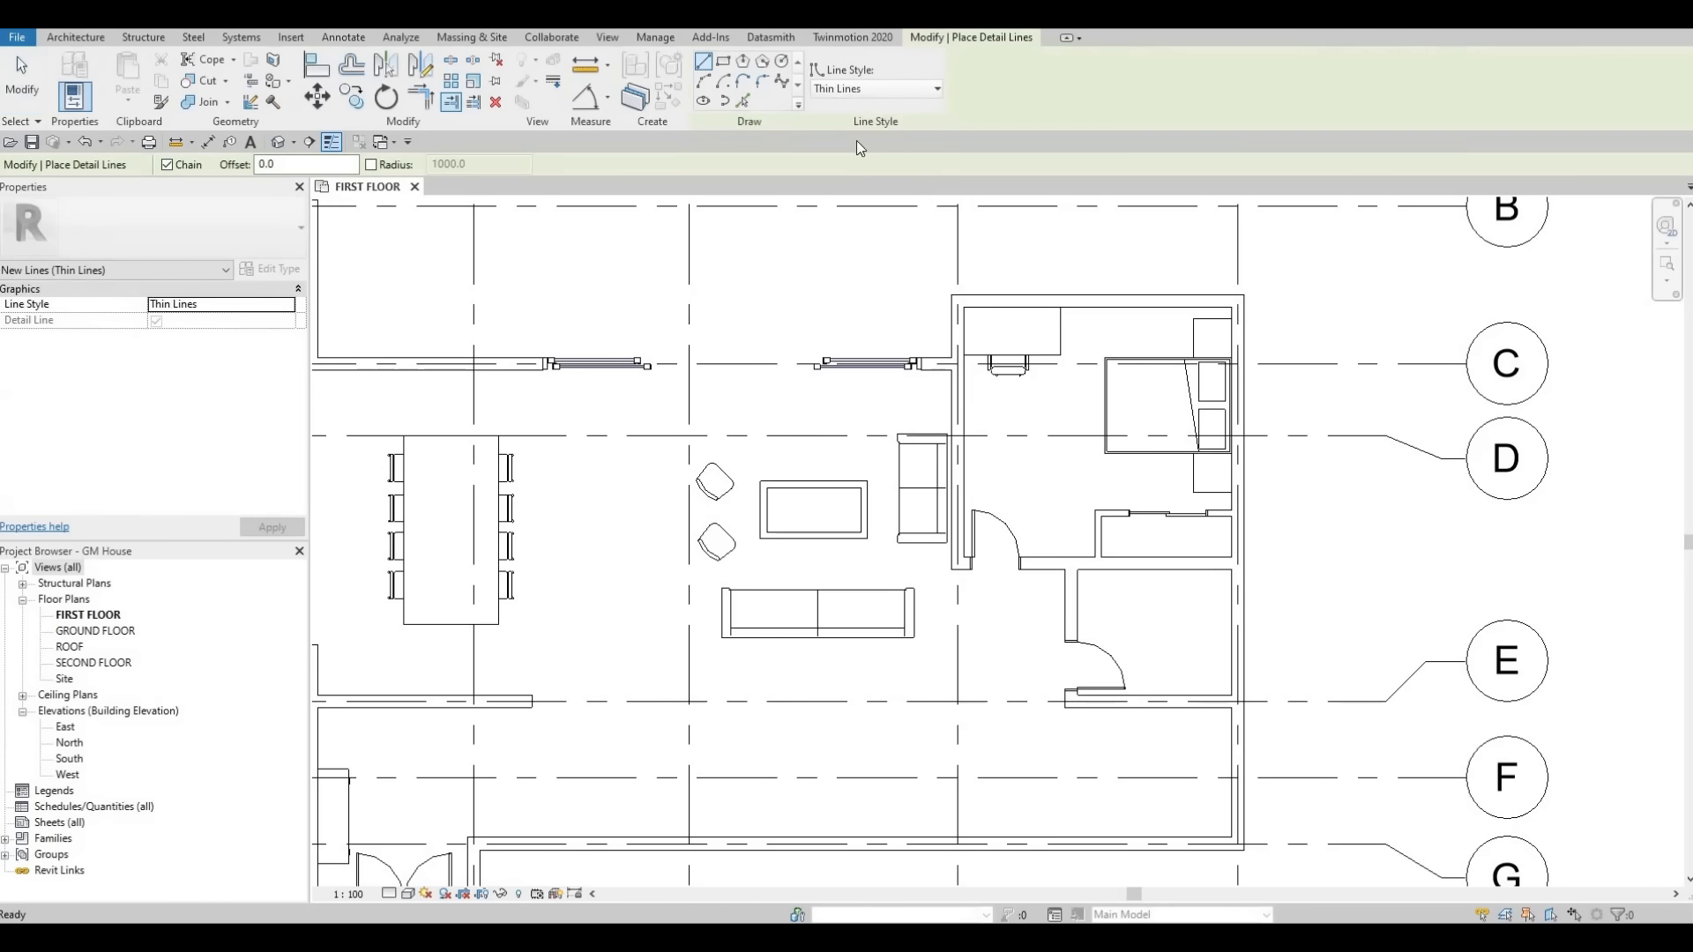
pyautogui.click(889, 92)
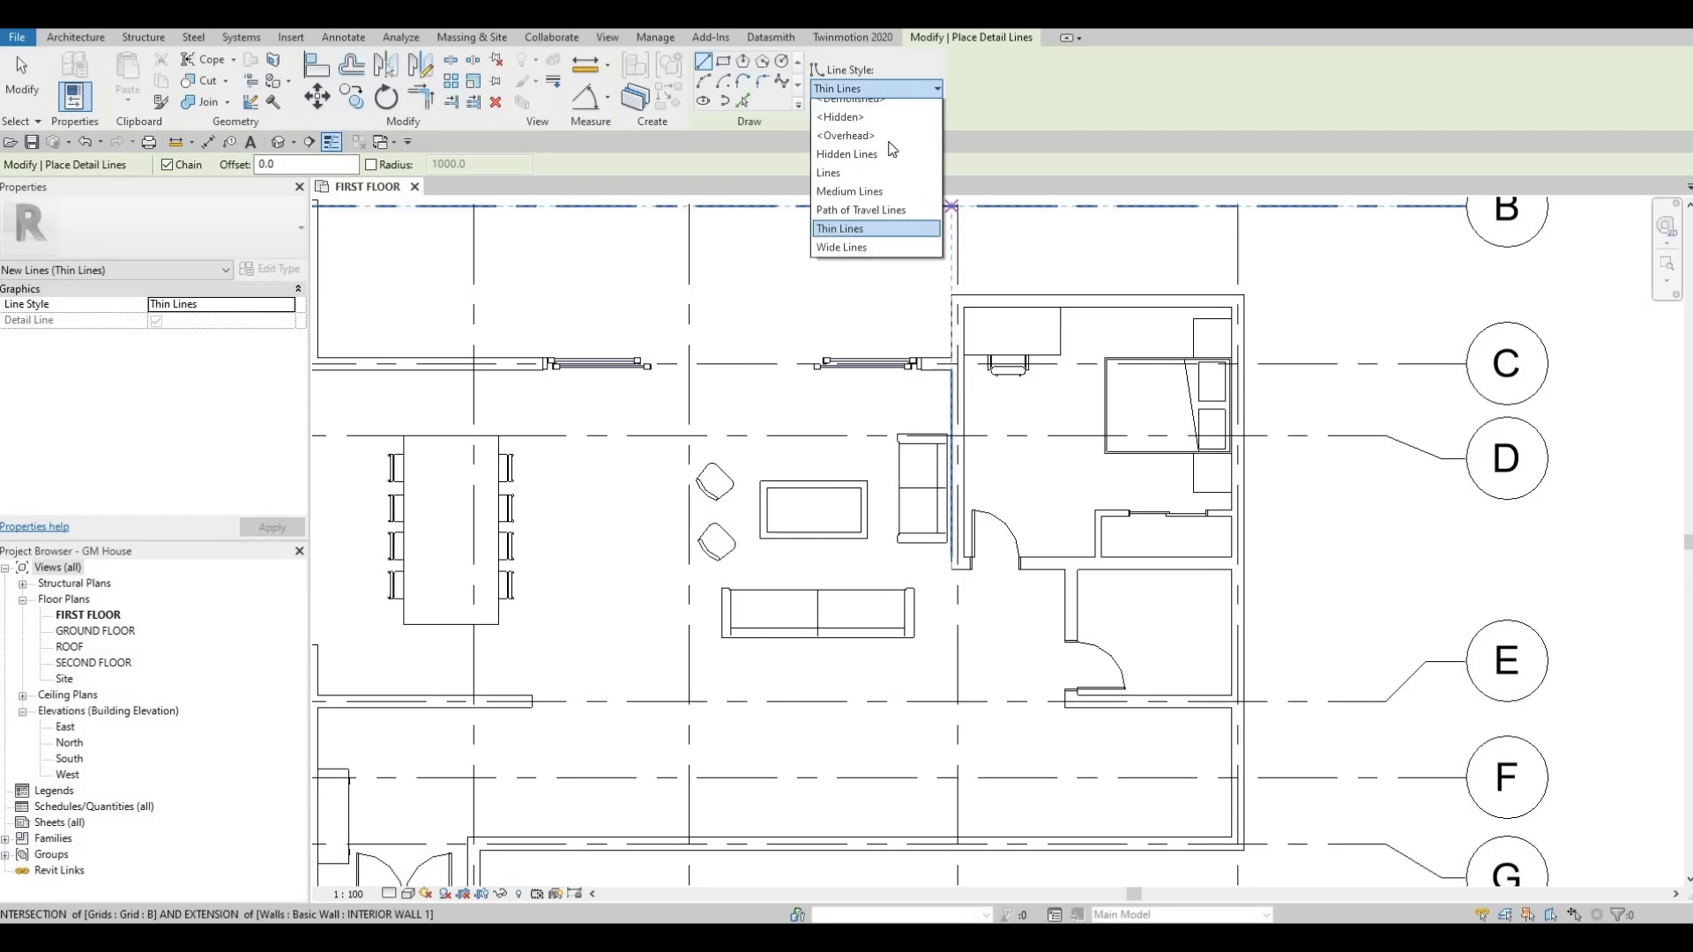
pyautogui.click(851, 145)
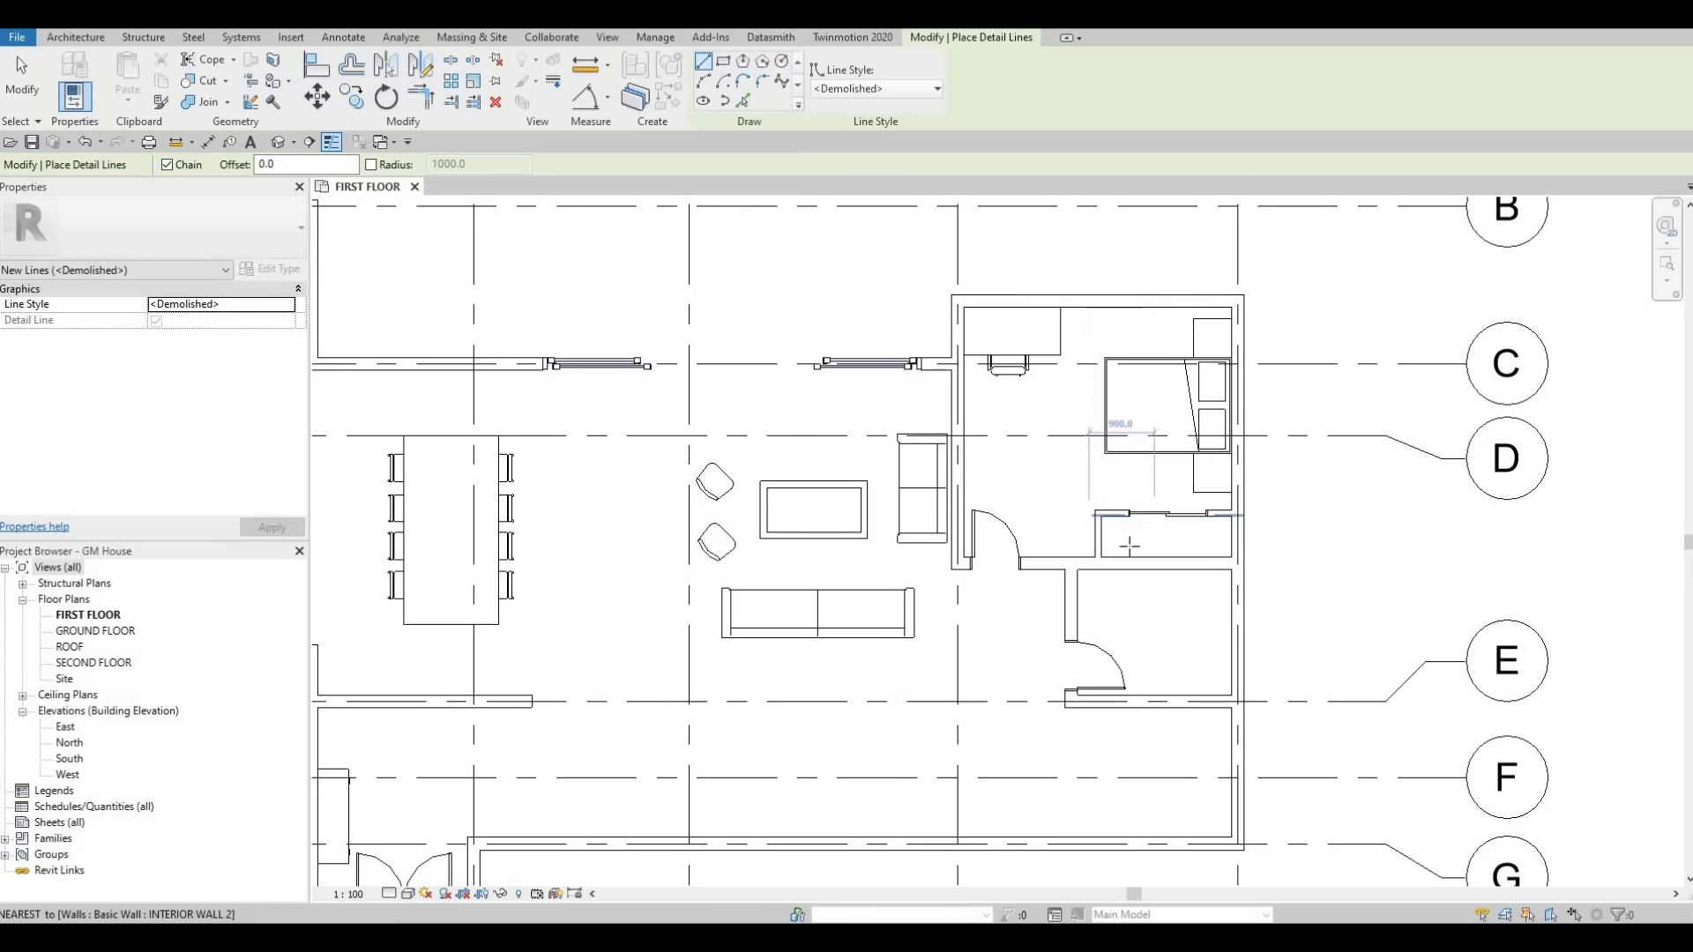
pyautogui.scroll(5, 1107, 537)
pyautogui.click(990, 539)
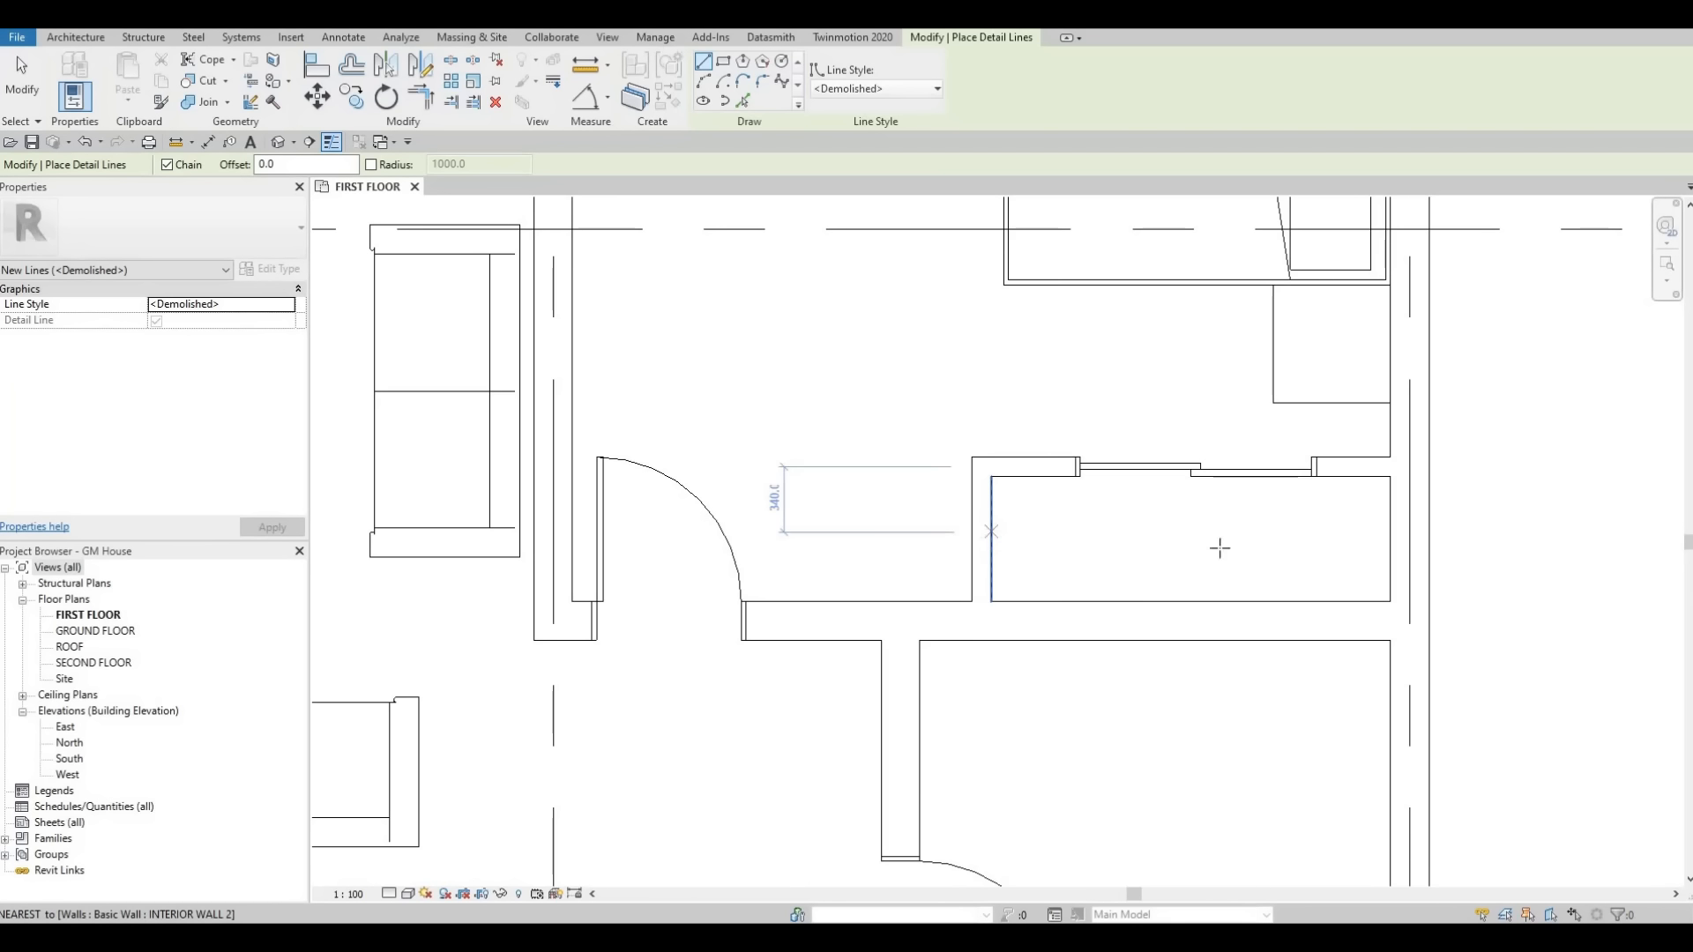
pyautogui.click(1390, 538)
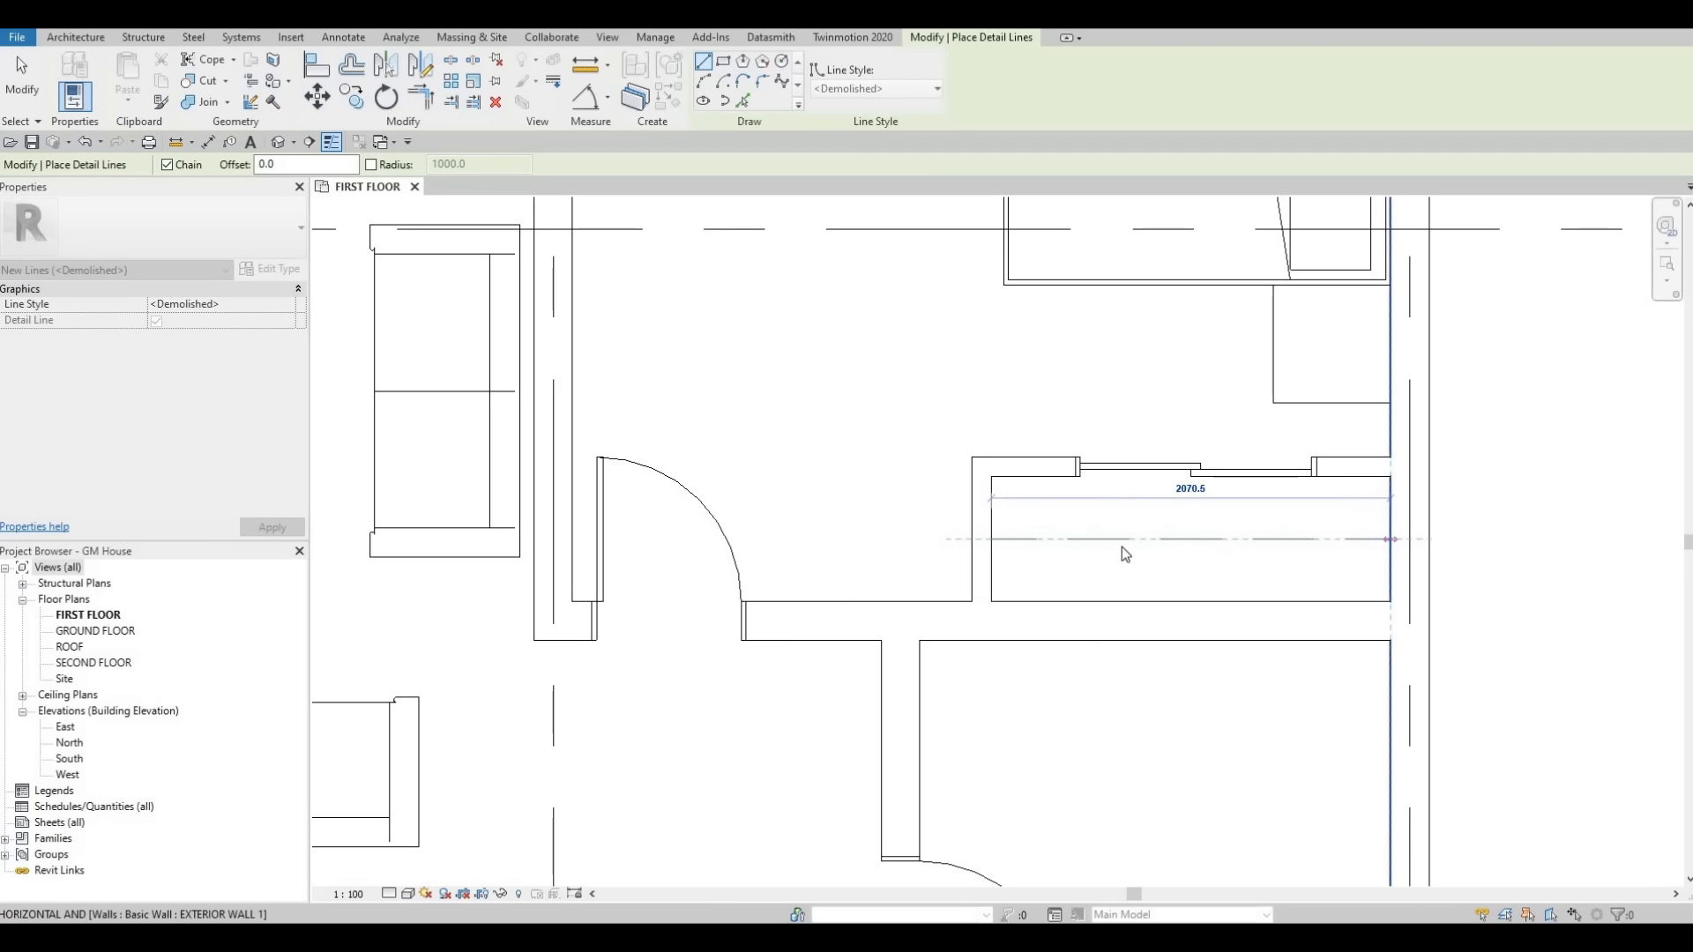
# Draw a second <Demolished> detail line about 2000 mm along the closet's centre.
pyautogui.press('Escape')
pyautogui.scroll(2, 1007, 540)
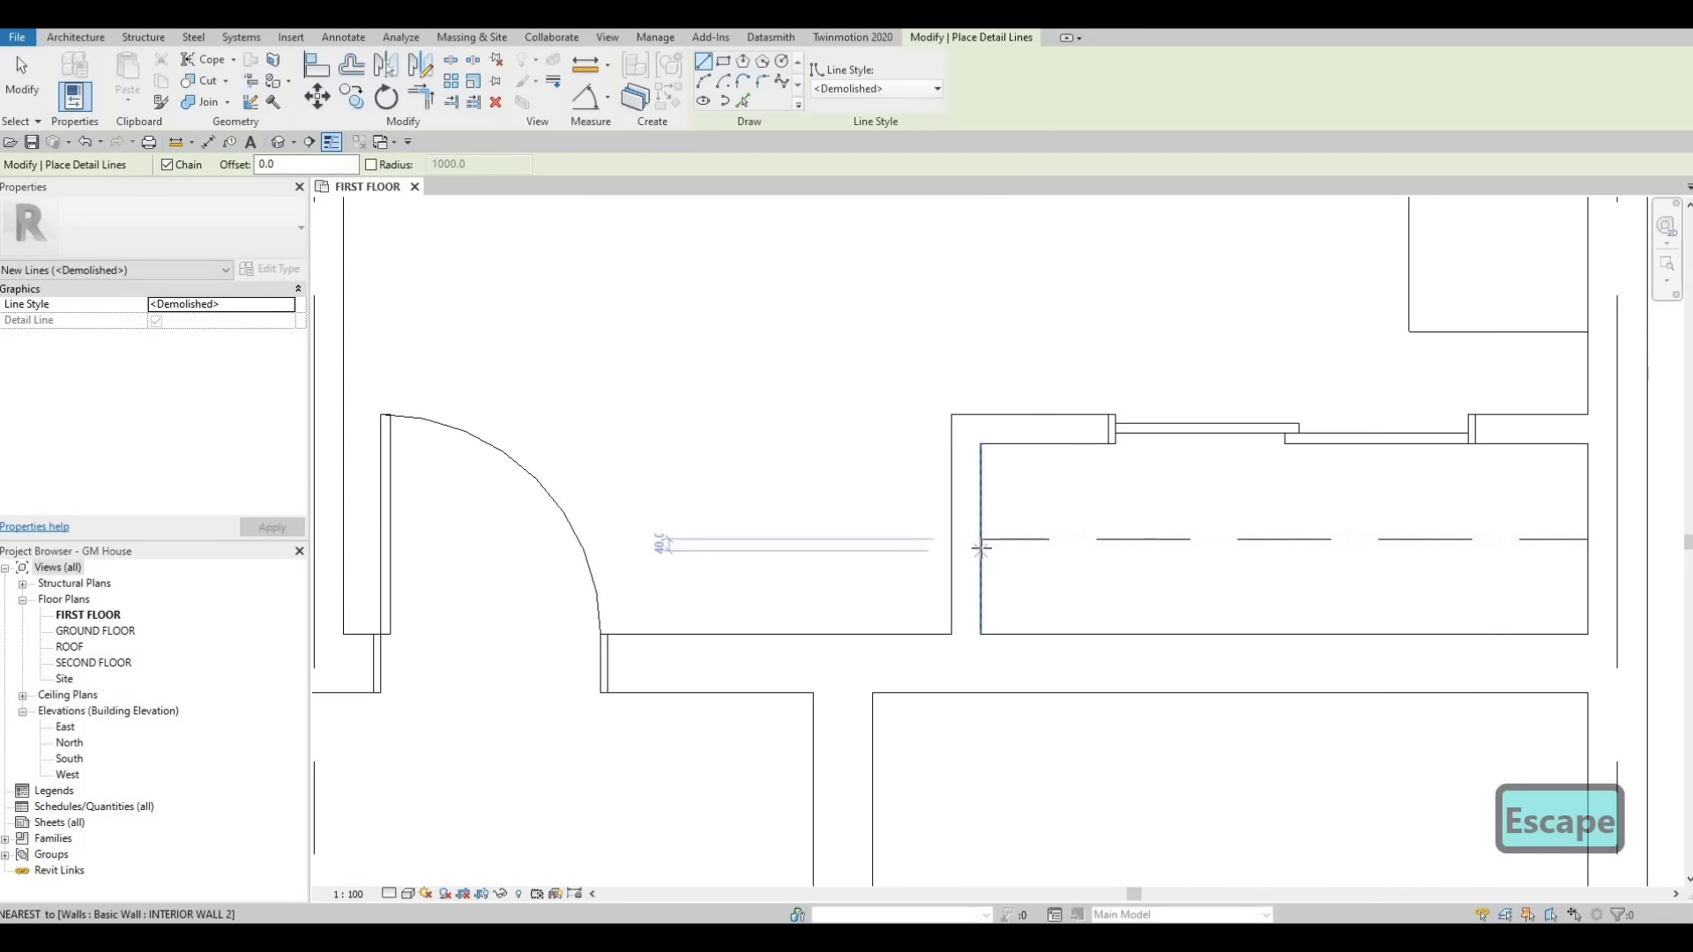
pyautogui.click(980, 545)
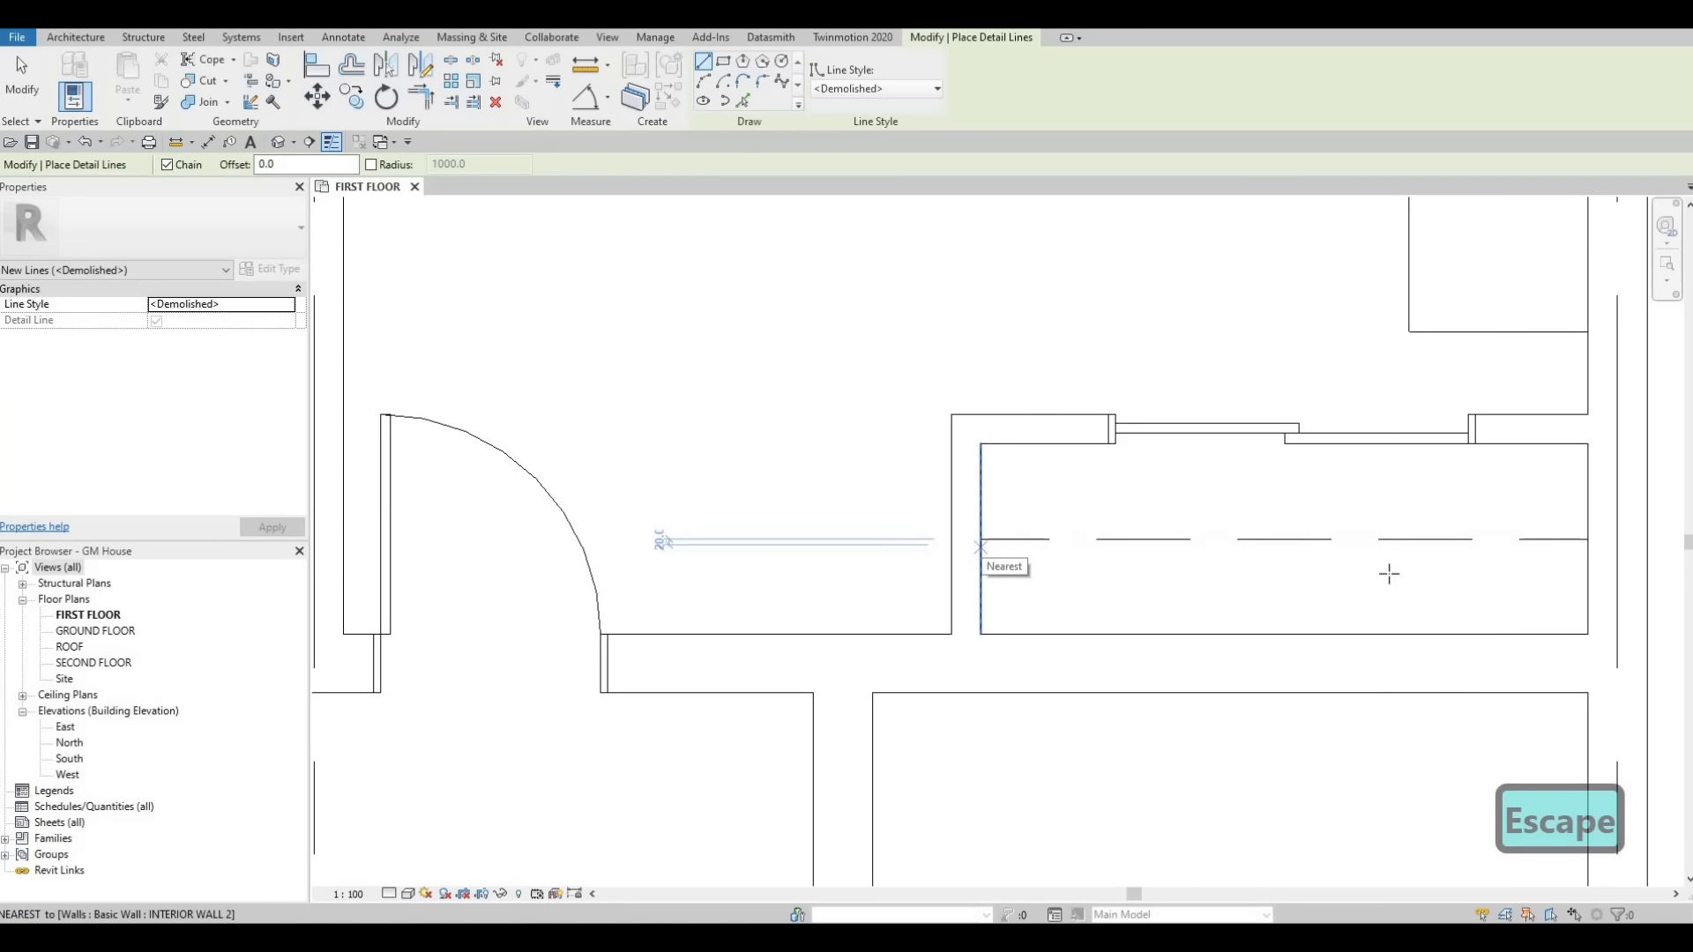
pyautogui.click(1585, 547)
pyautogui.press('Escape')
pyautogui.press('Escape')
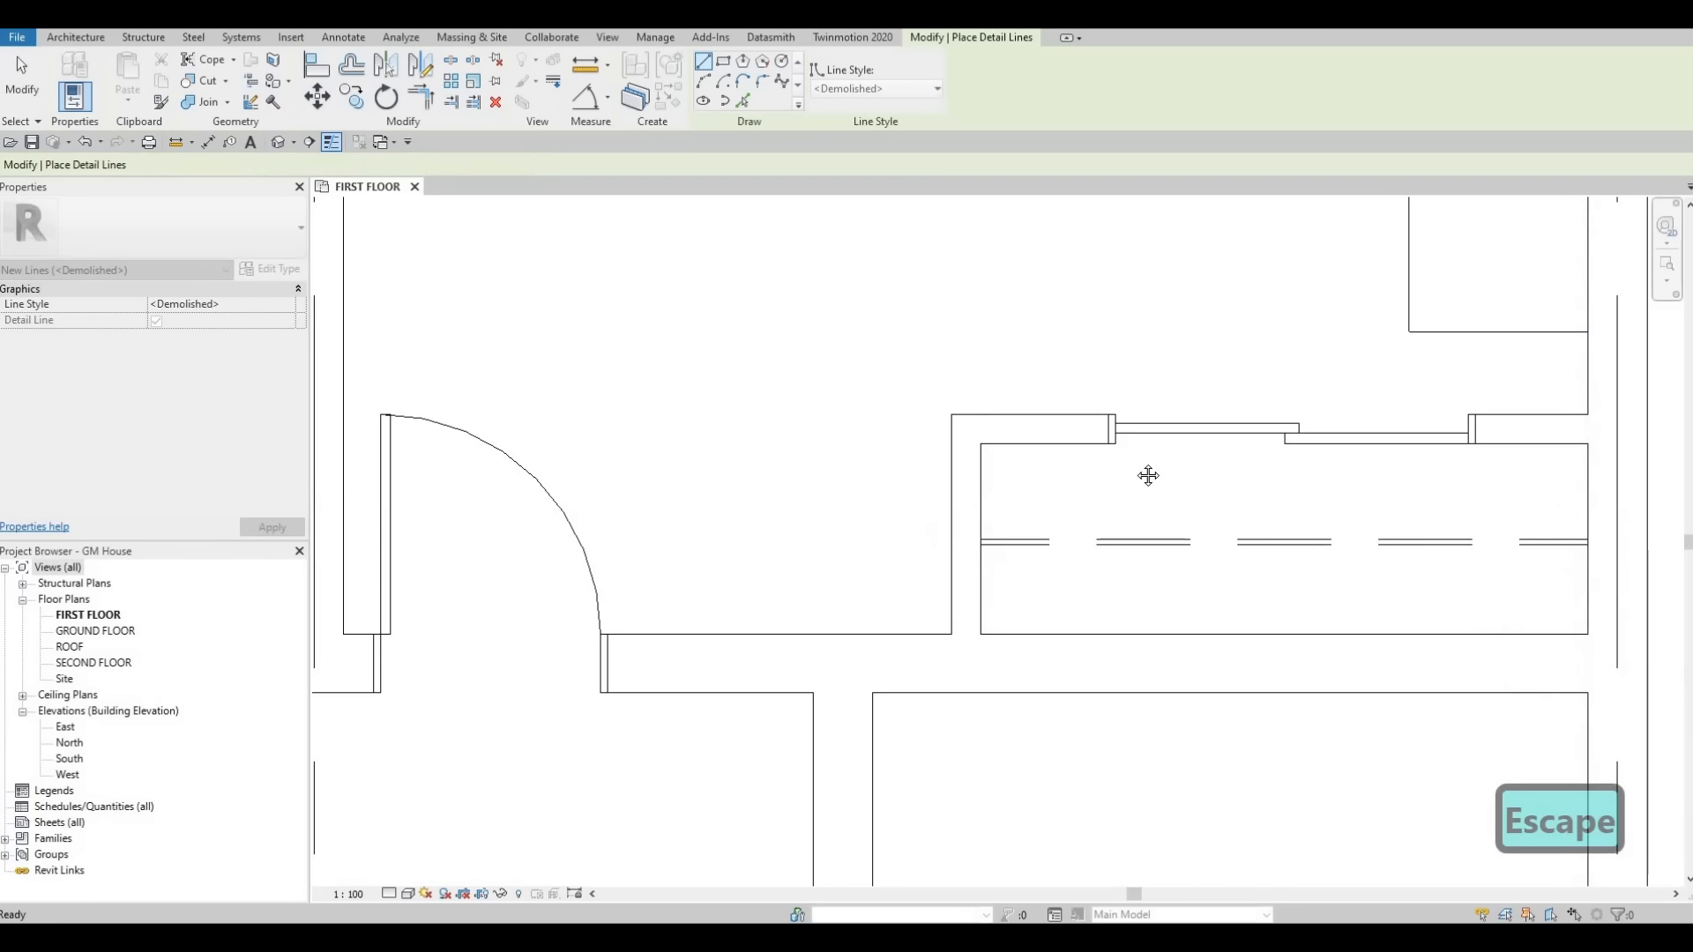
# Select the closet's detail line to inspect its length.
pyautogui.scroll(-2, 1142, 490)
pyautogui.scroll(-4, 1137, 502)
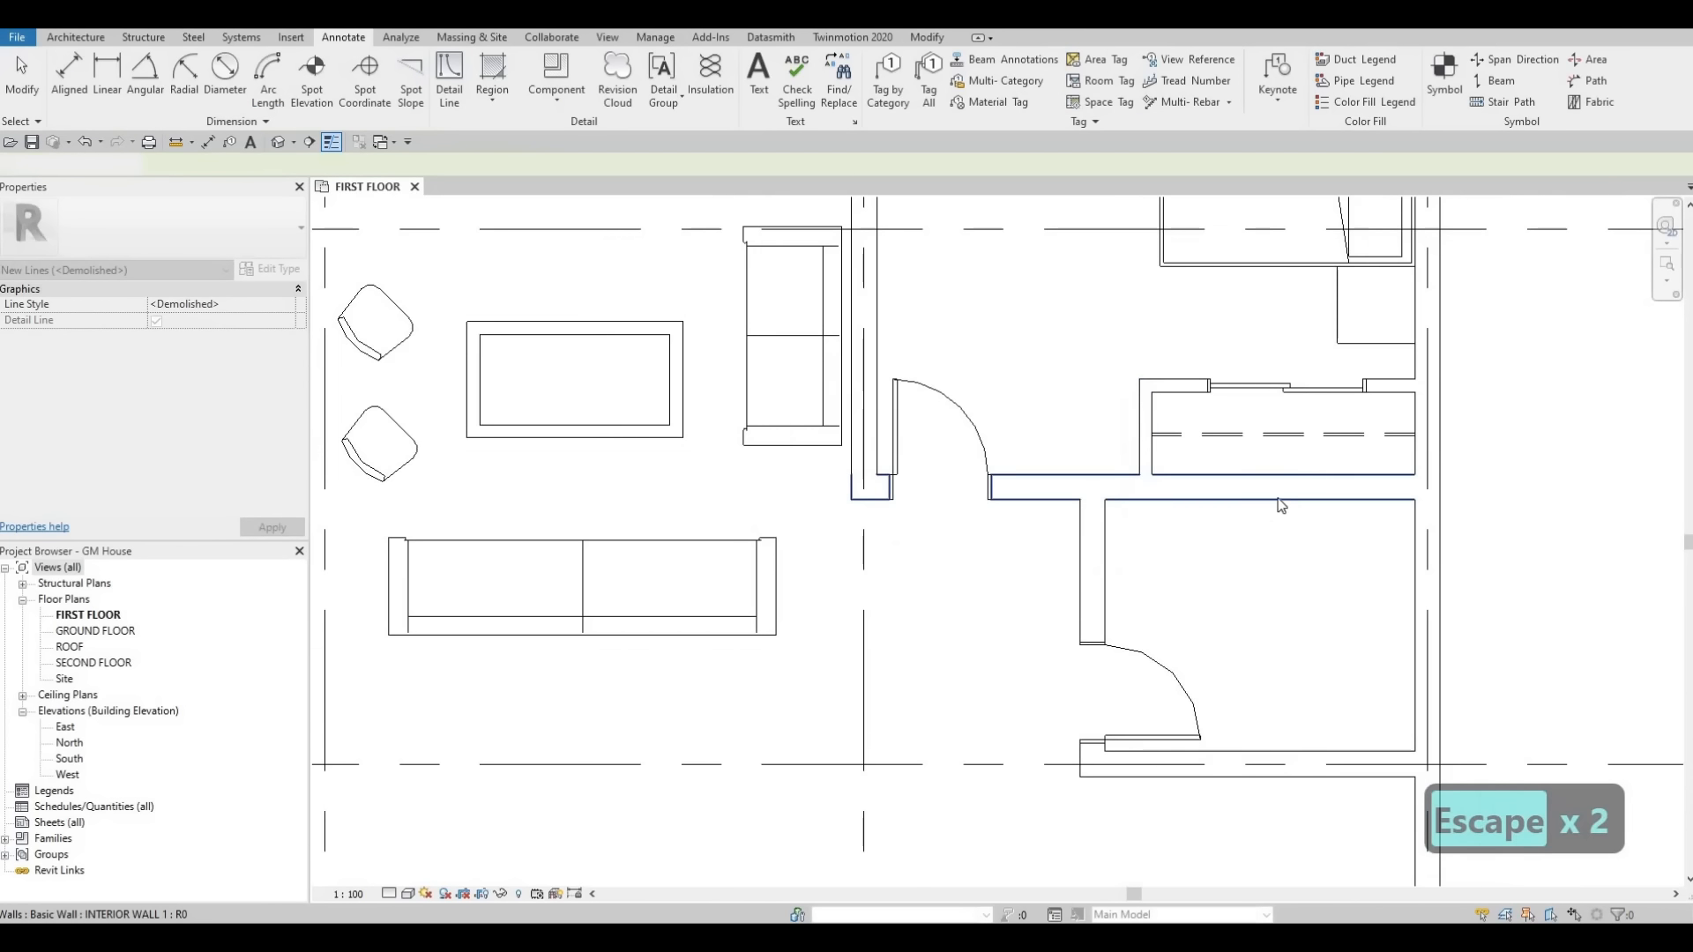
pyautogui.scroll(4, 1215, 451)
pyautogui.press('Escape')
pyautogui.scroll(2, 1215, 452)
pyautogui.click(1215, 452)
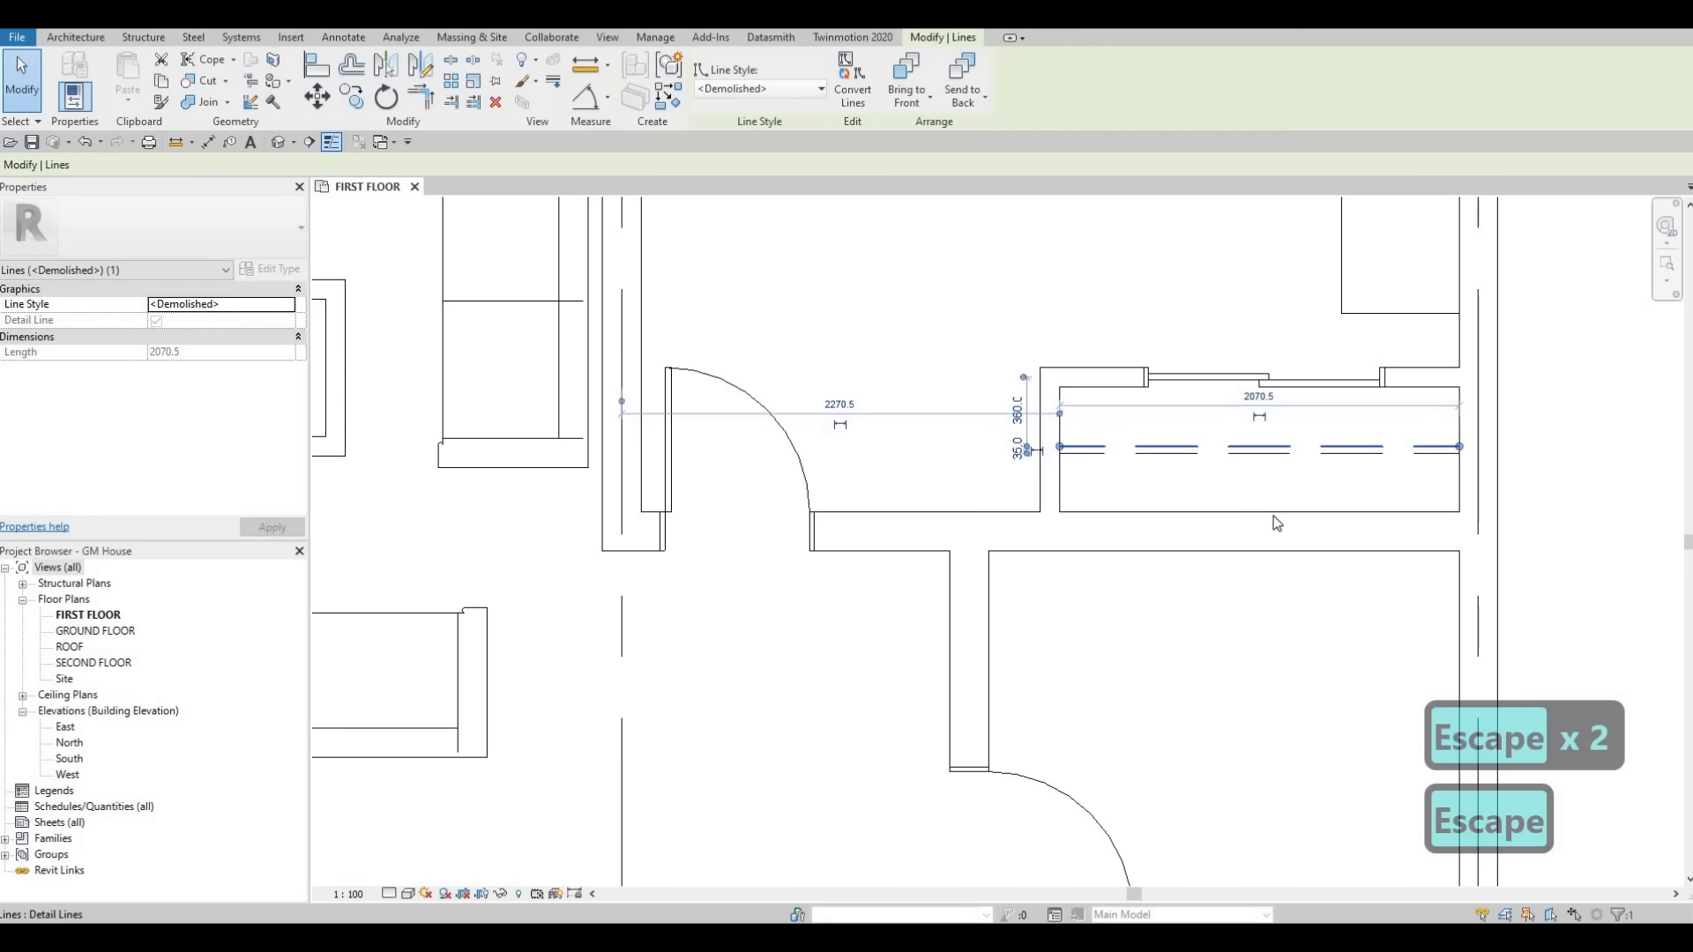
pyautogui.scroll(-2, 1112, 466)
pyautogui.press('Escape')
pyautogui.press('Escape')
pyautogui.press('Escape')
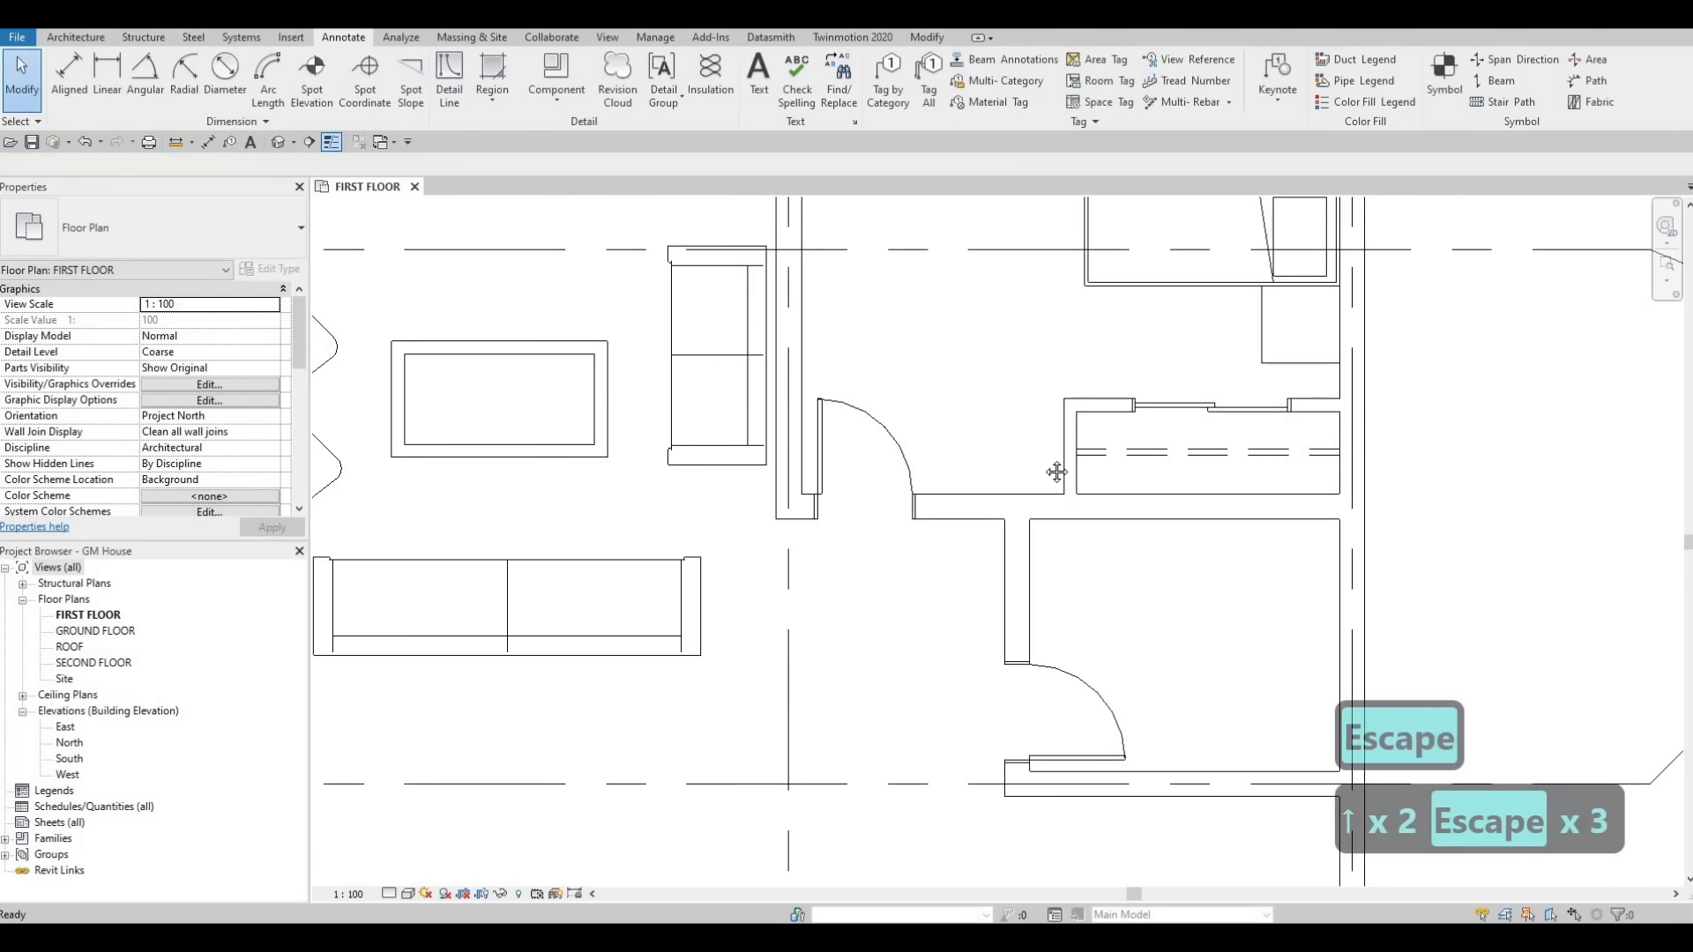
# Select the closet's sliding door and nearby door to inspect their properties.
pyautogui.scroll(-2, 1107, 463)
pyautogui.press('Escape')
pyautogui.click(1190, 404)
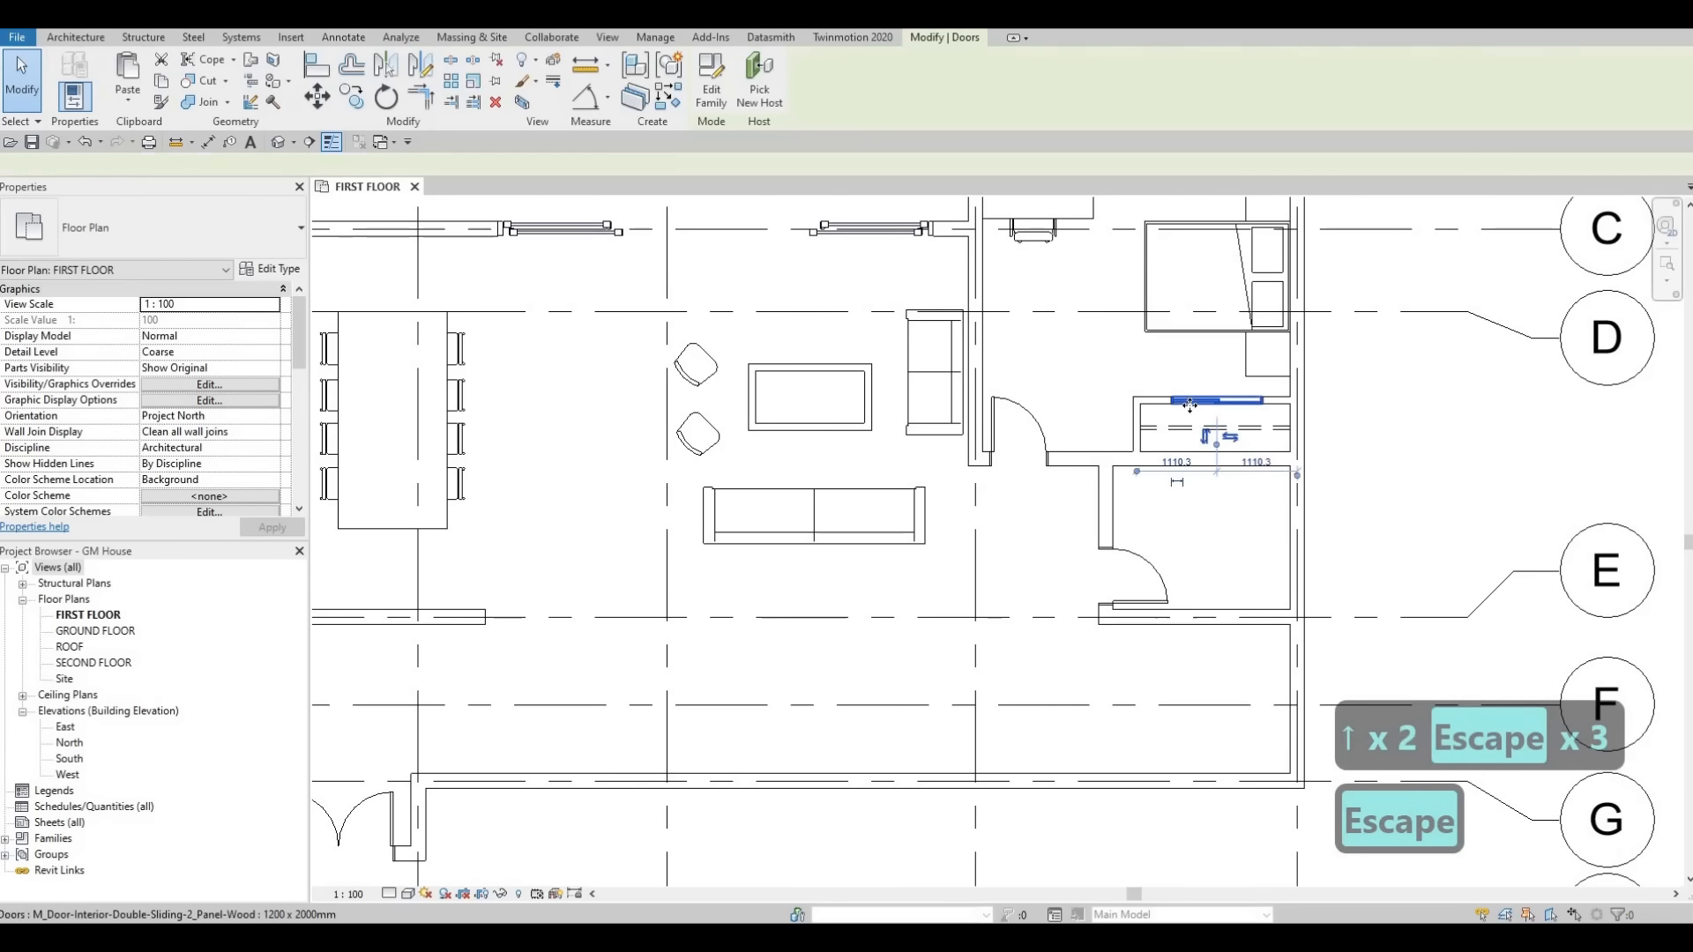
pyautogui.press('Left')
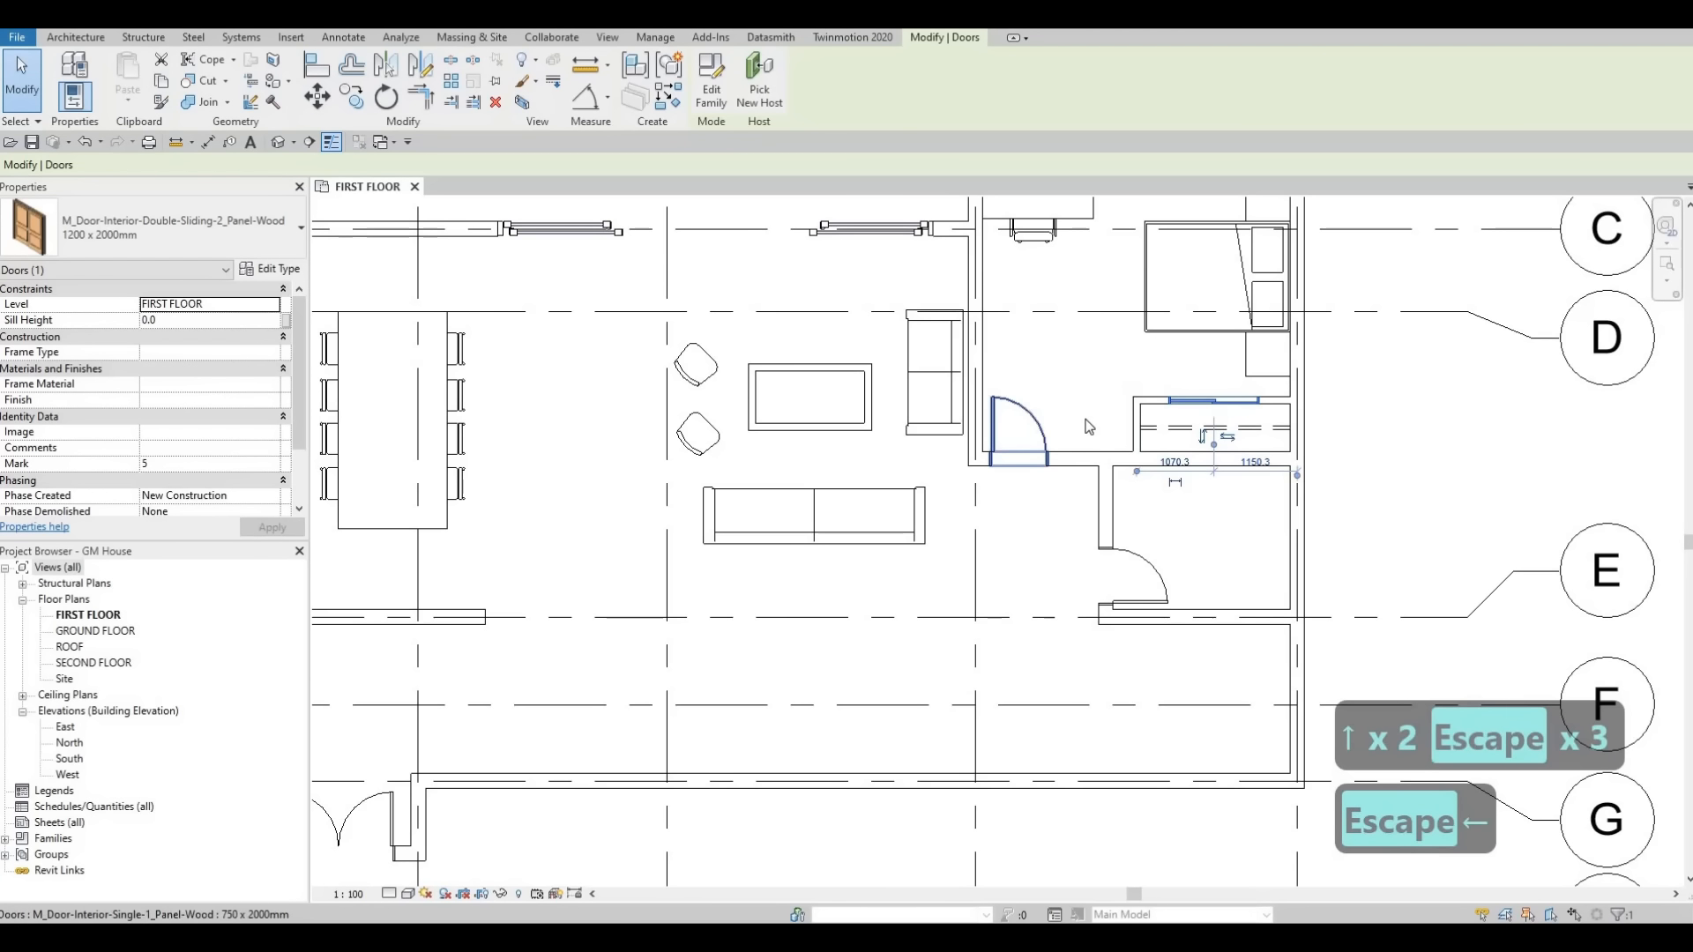
pyautogui.scroll(-1, 1112, 432)
pyautogui.press('Escape')
pyautogui.scroll(-2, 1127, 431)
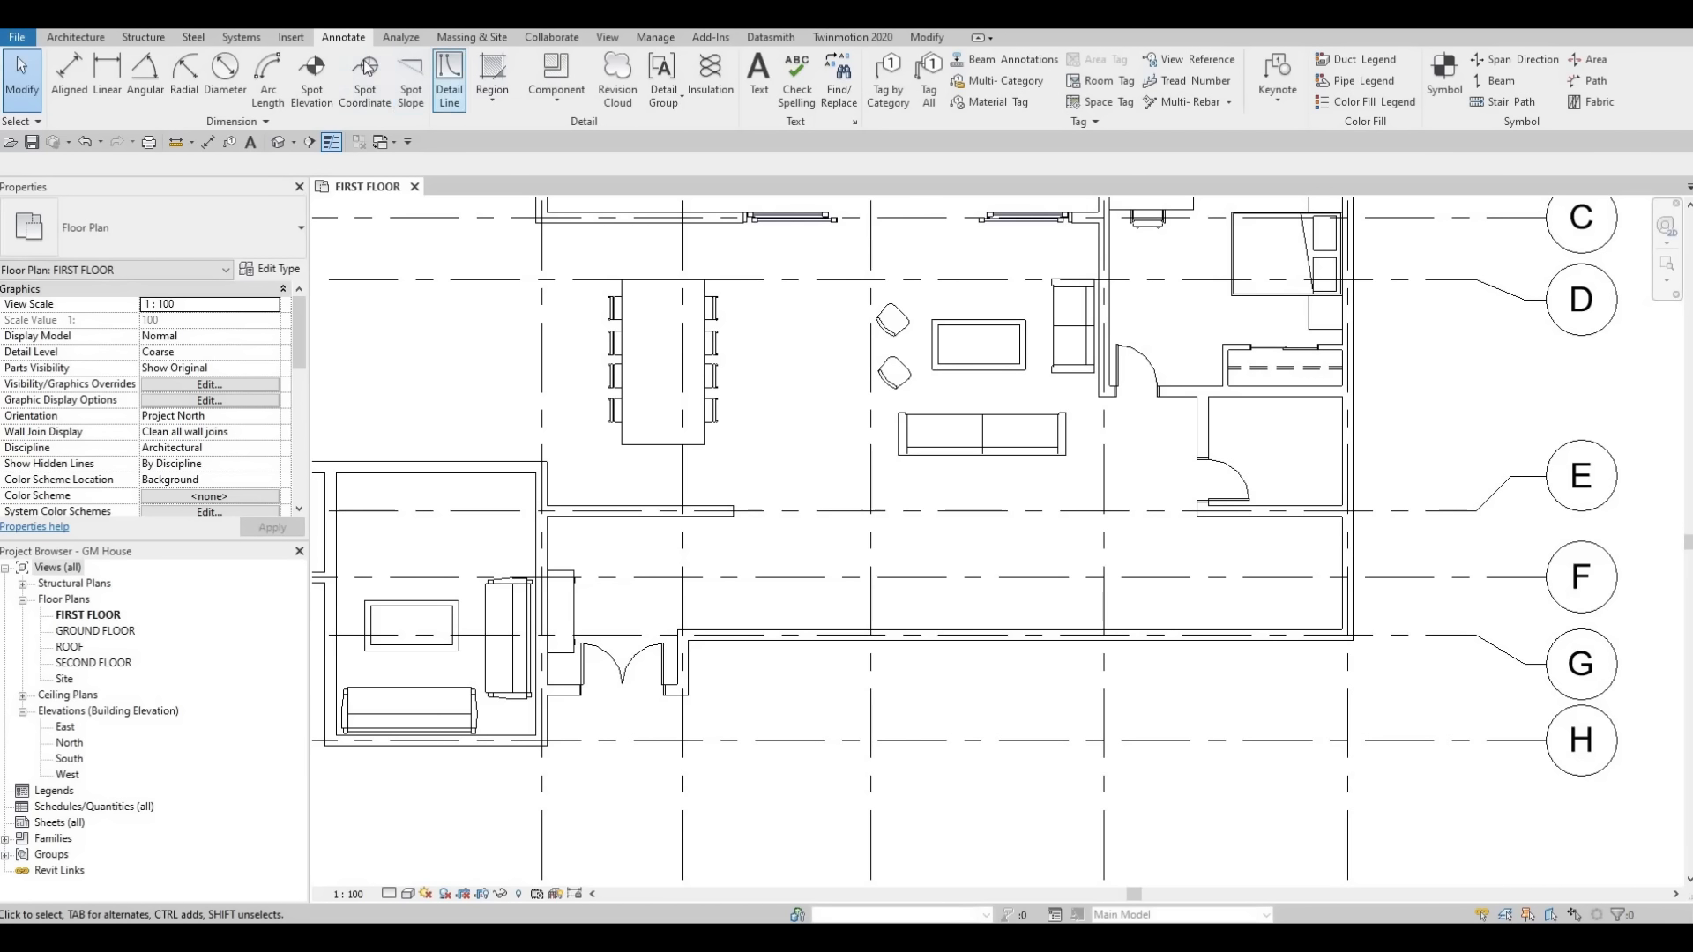
# Load the M_Toilet-Domestic-2D family from the library's Plumbing fixtures Water Closets folder.
pyautogui.click(288, 38)
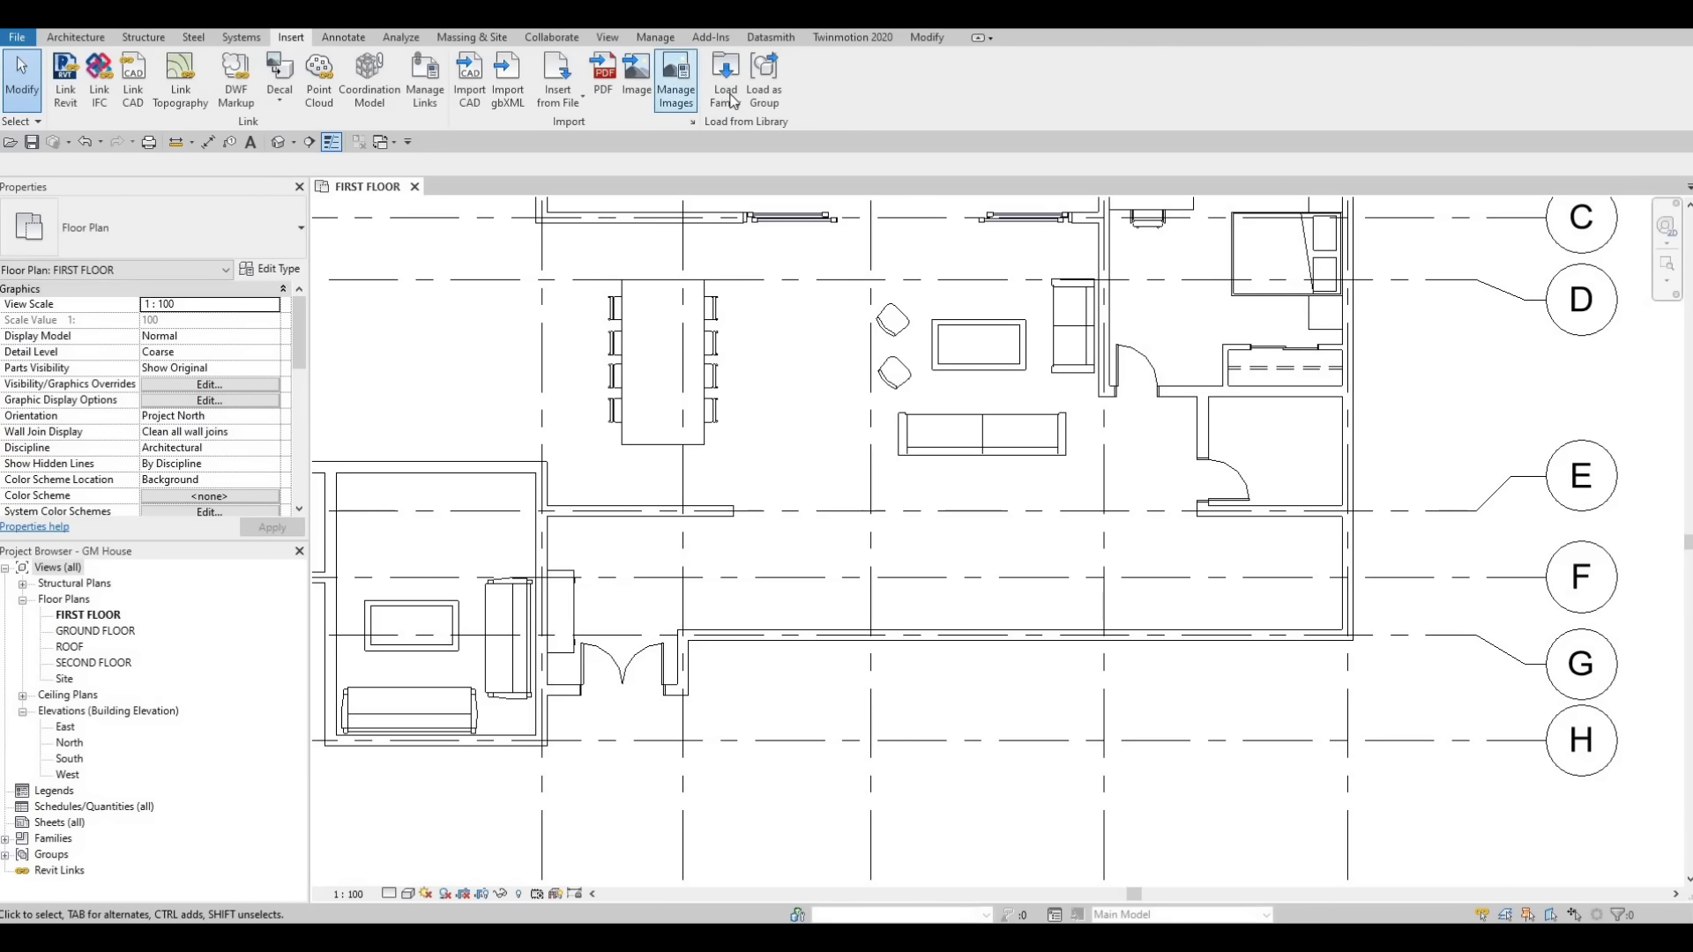
pyautogui.click(726, 95)
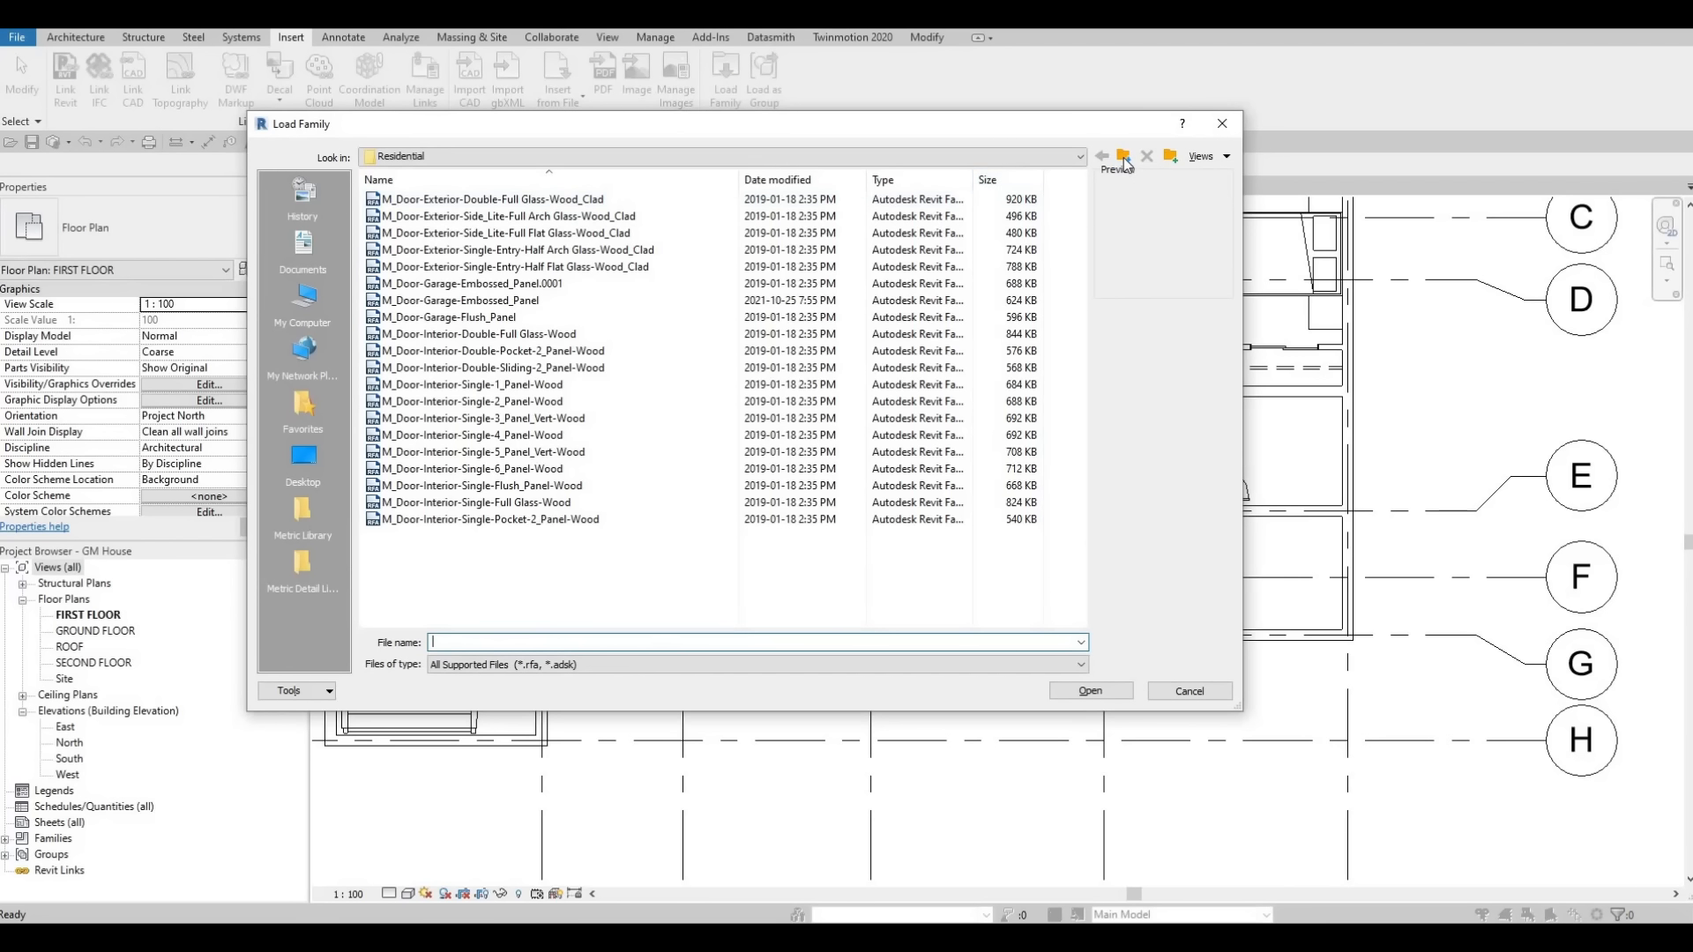
pyautogui.click(1123, 157)
pyautogui.click(1124, 157)
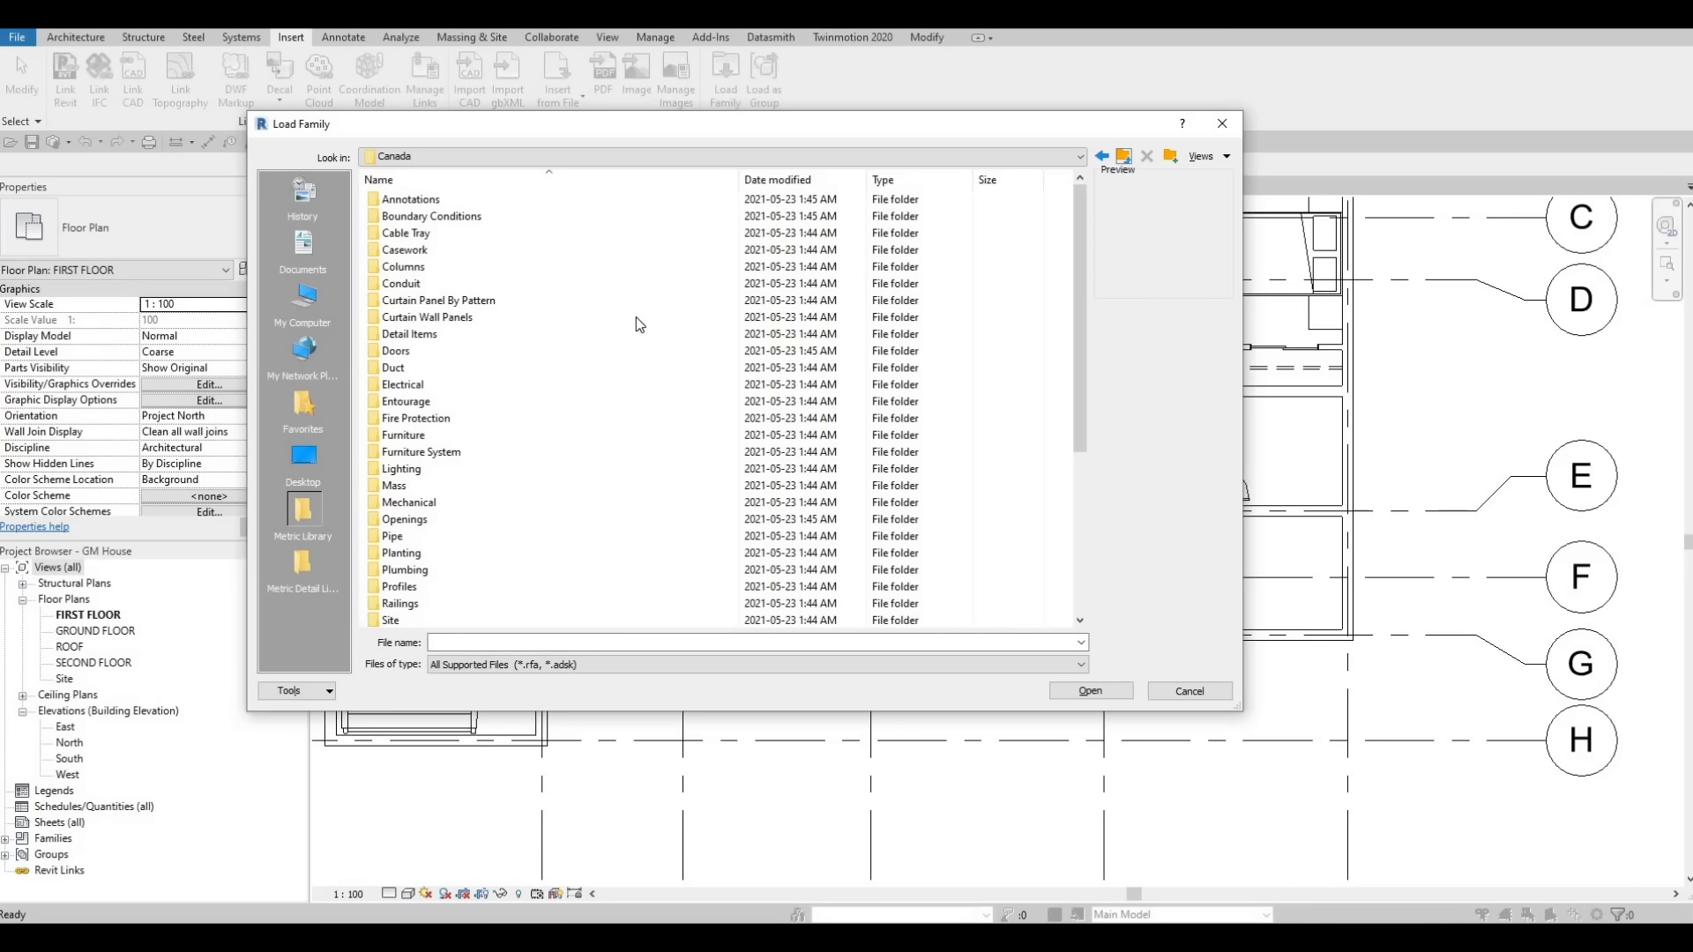
pyautogui.scroll(-5, 427, 332)
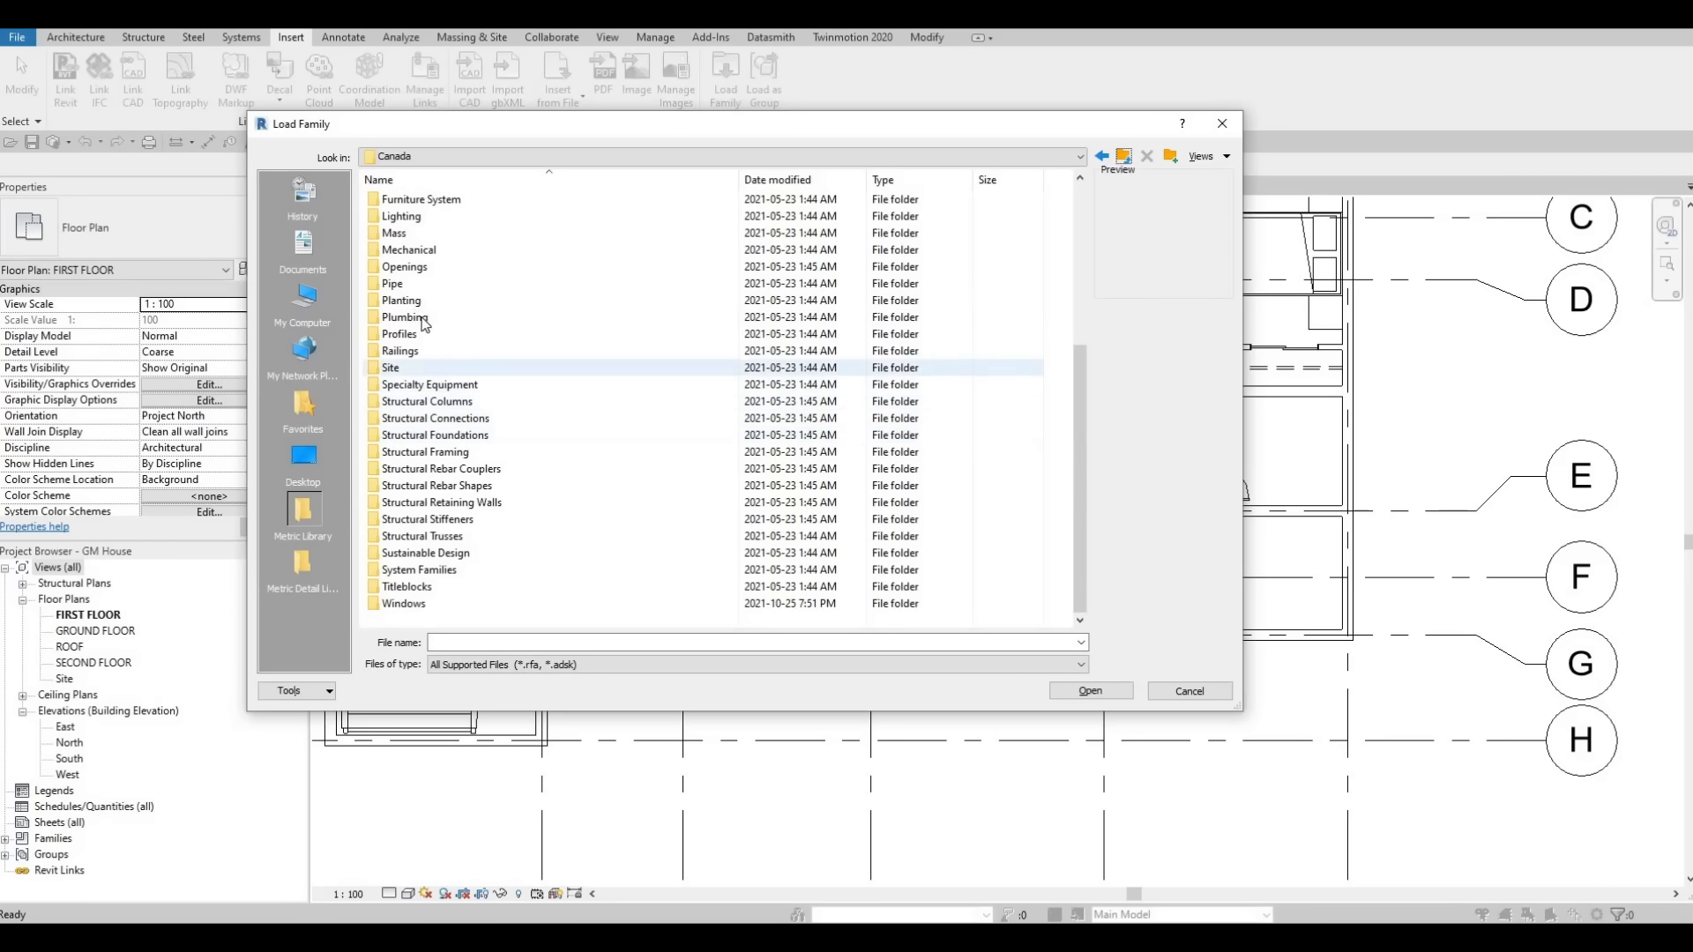
pyautogui.doubleClick(421, 318)
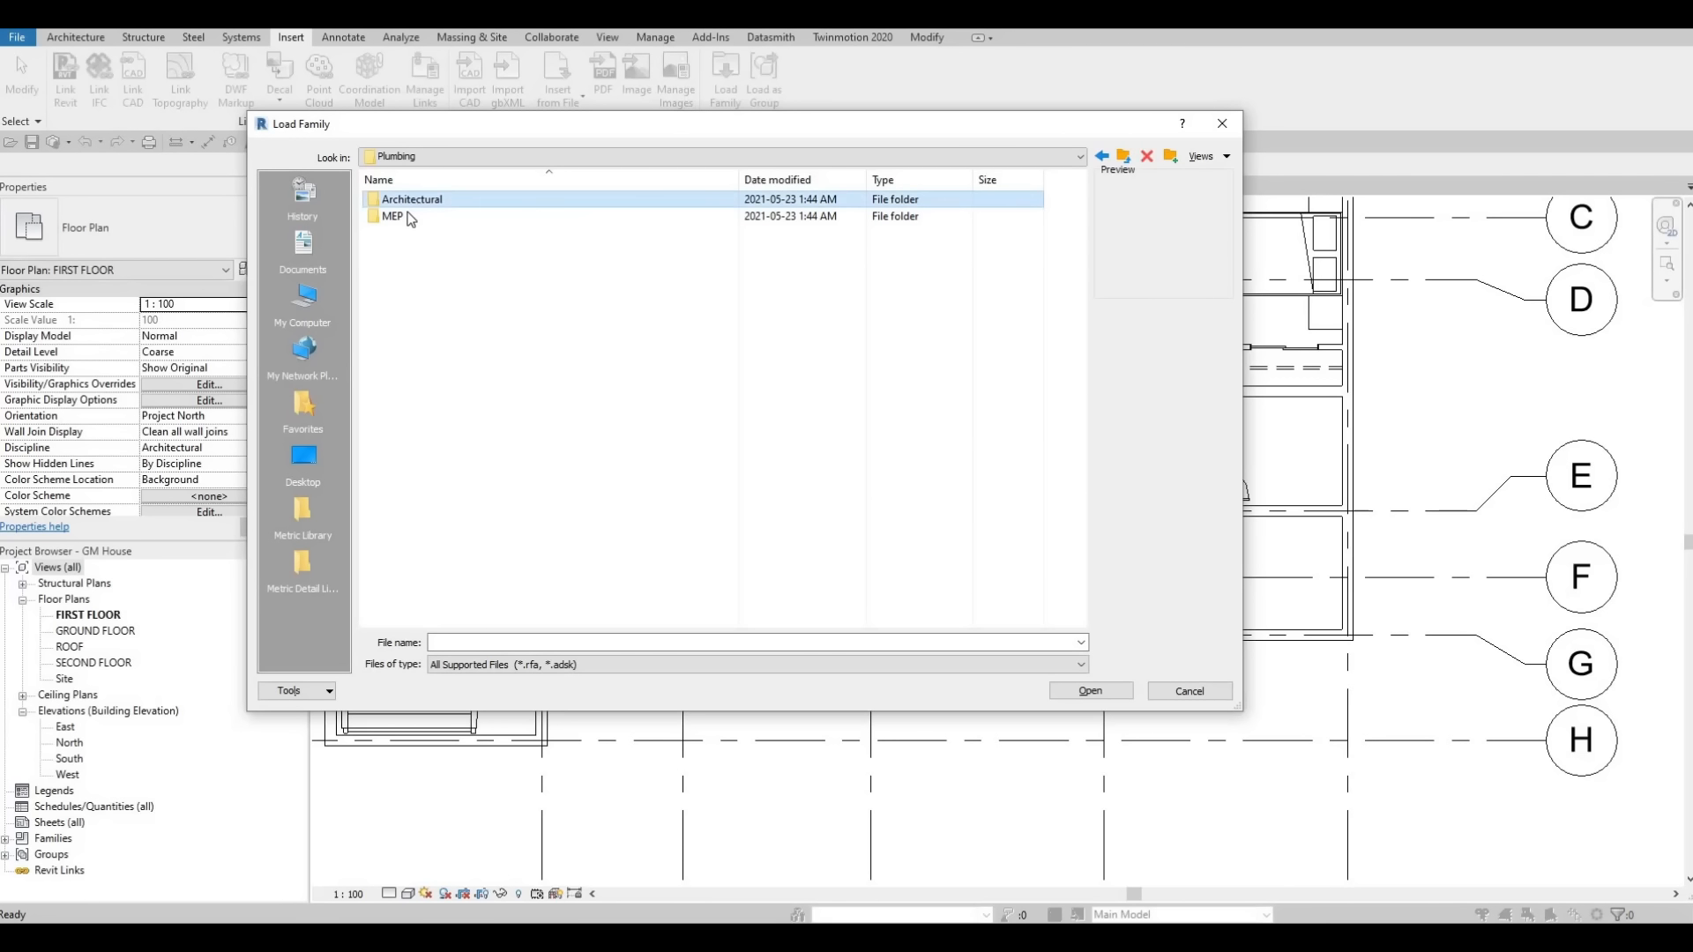
pyautogui.doubleClick(407, 217)
pyautogui.doubleClick(401, 216)
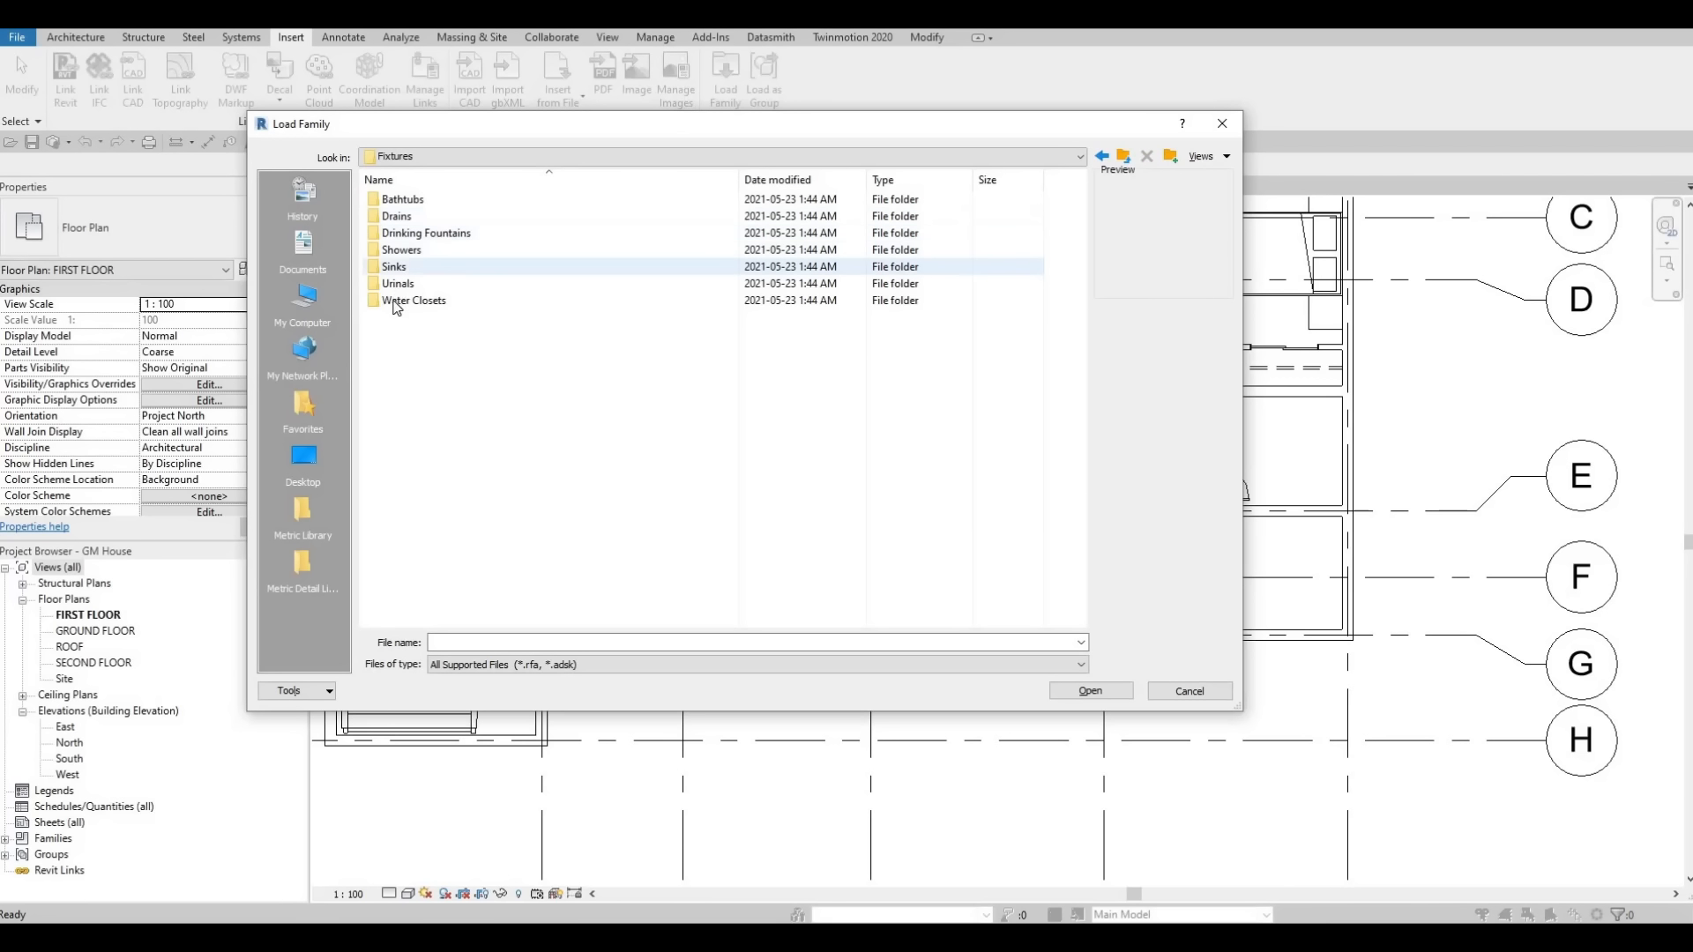
pyautogui.doubleClick(431, 299)
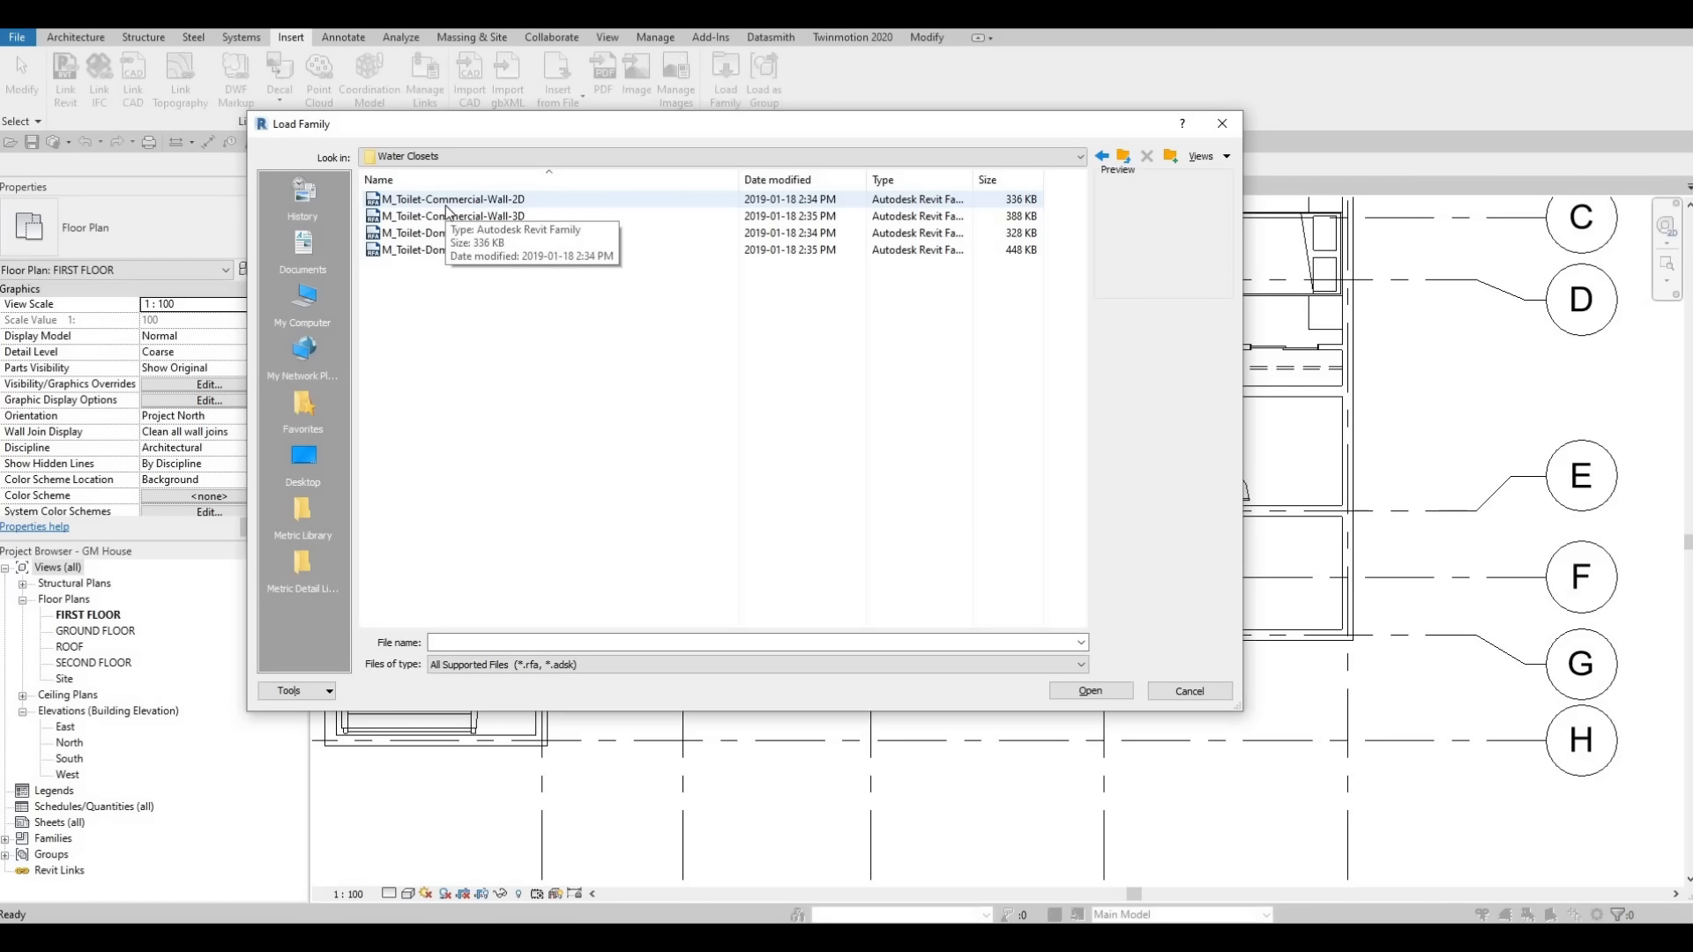
pyautogui.click(451, 207)
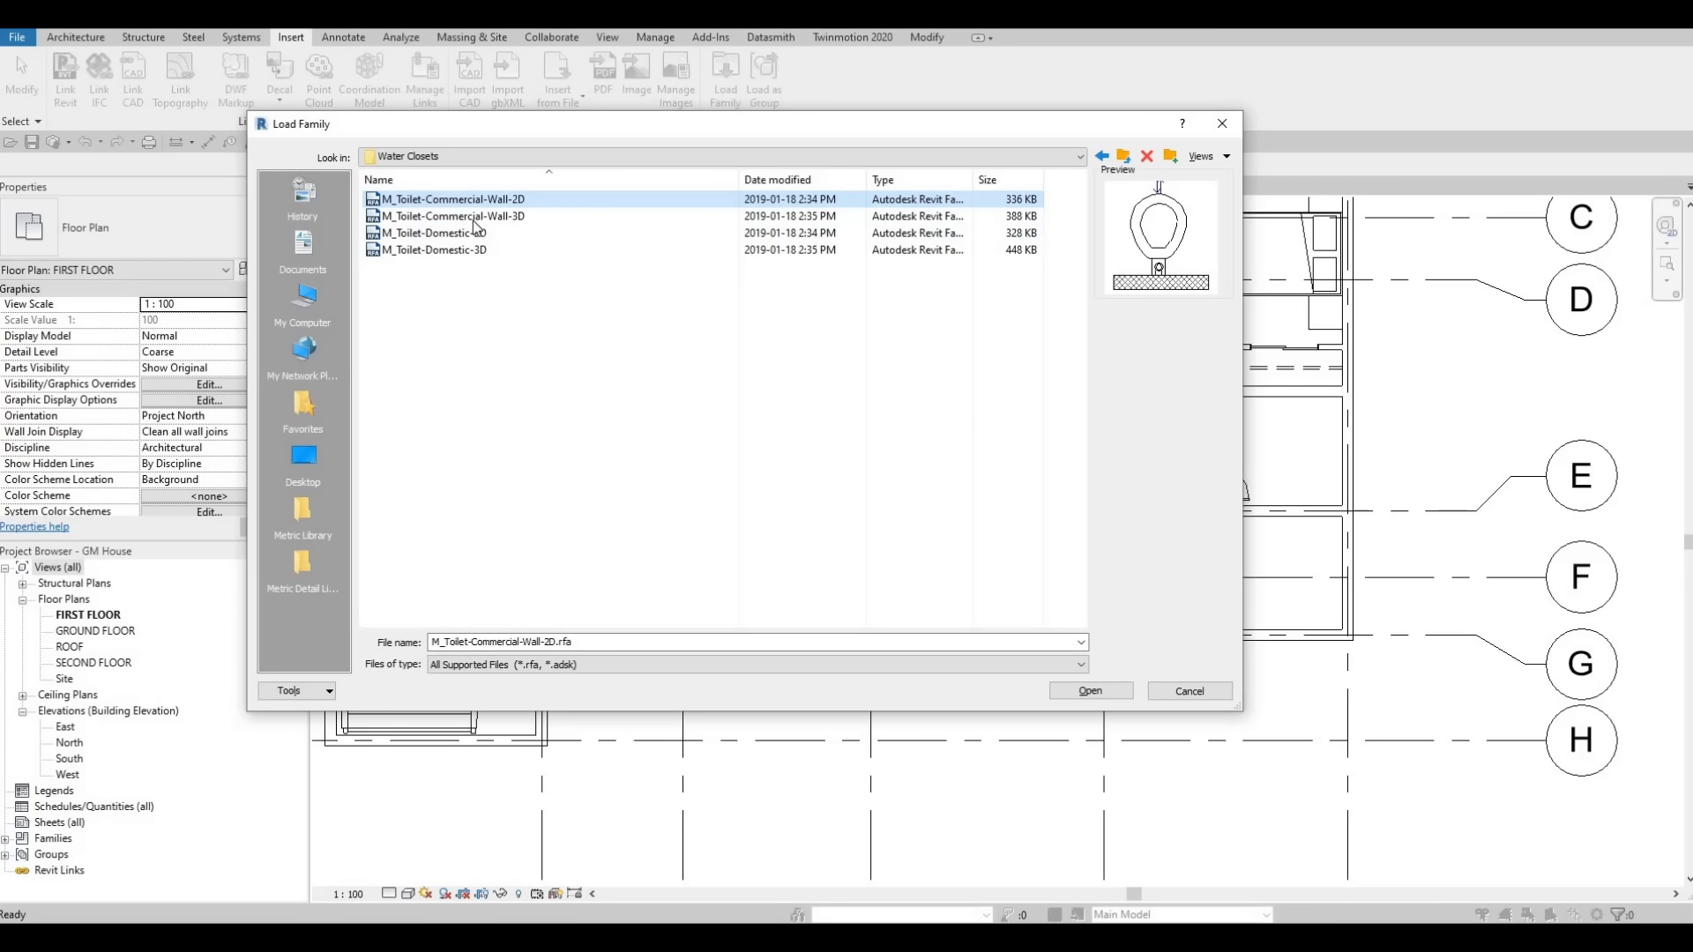
pyautogui.click(428, 233)
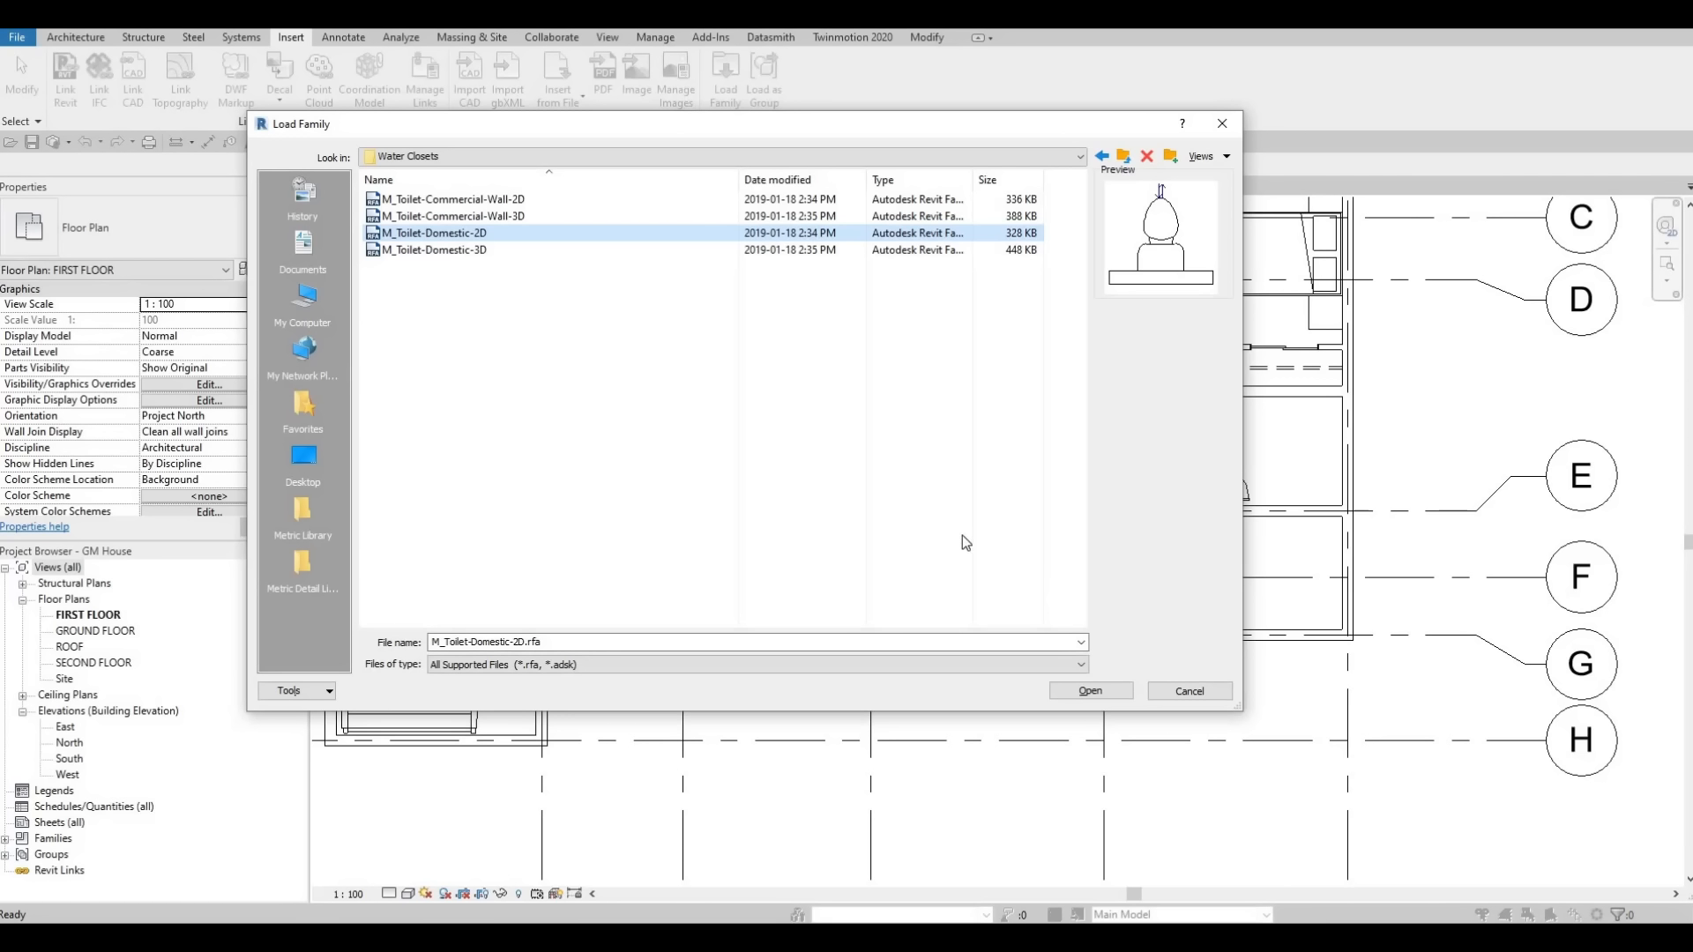
pyautogui.click(1109, 691)
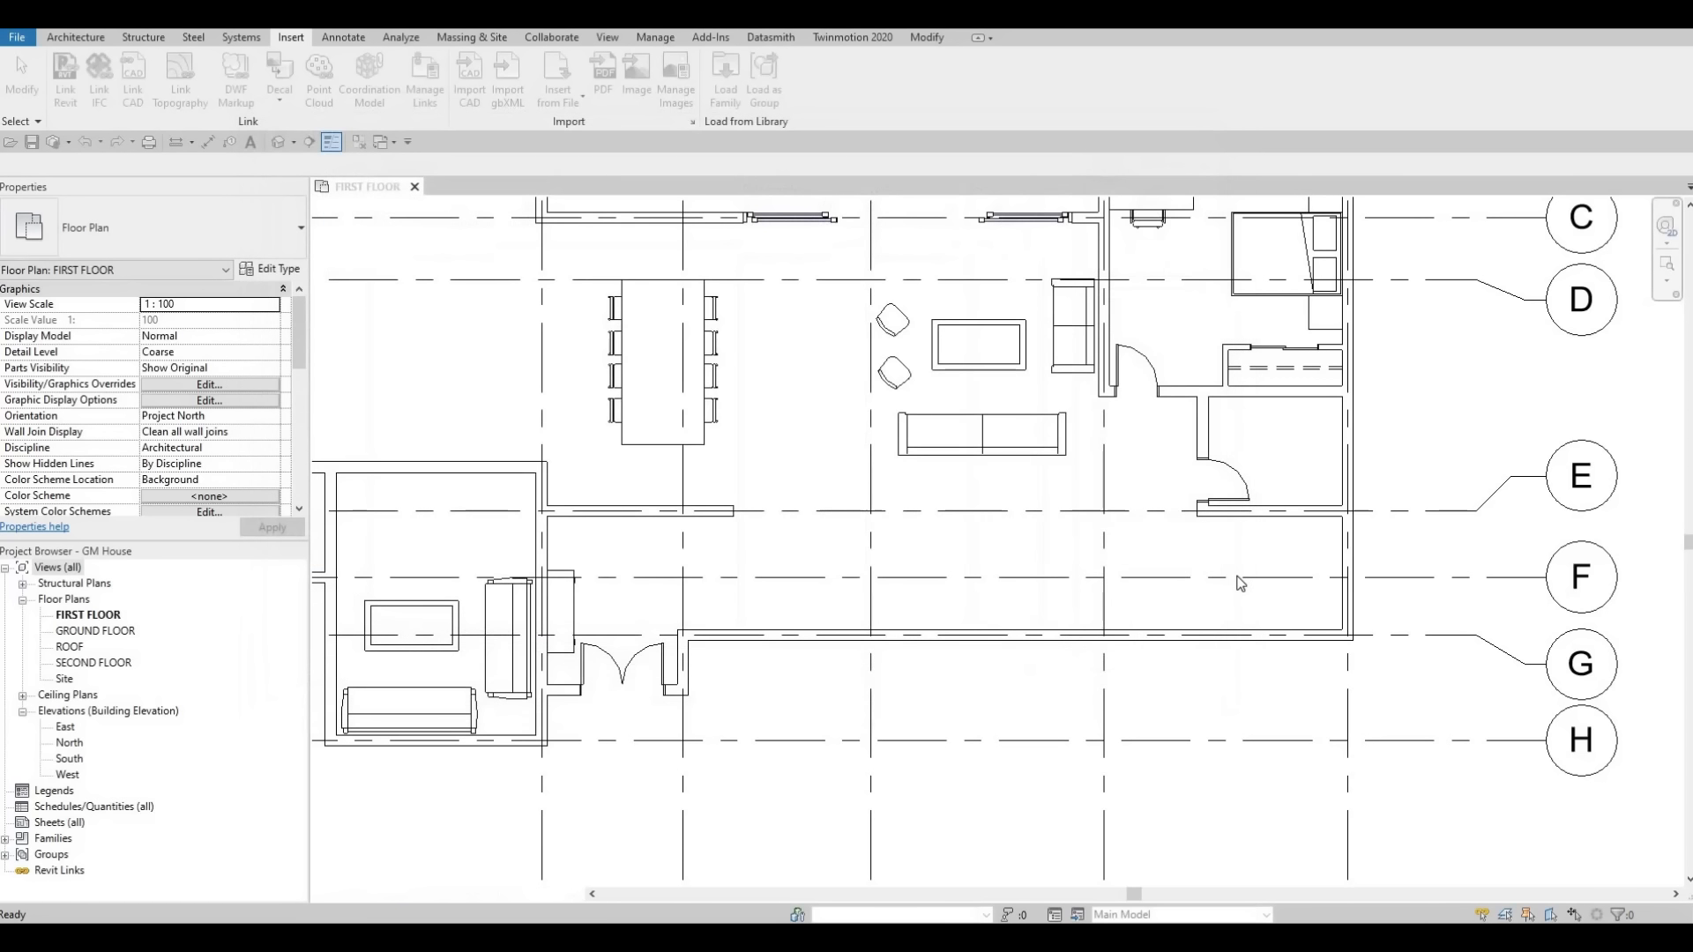
# Place the domestic toilet against the upper wall of the small bathroom.
pyautogui.press('m')
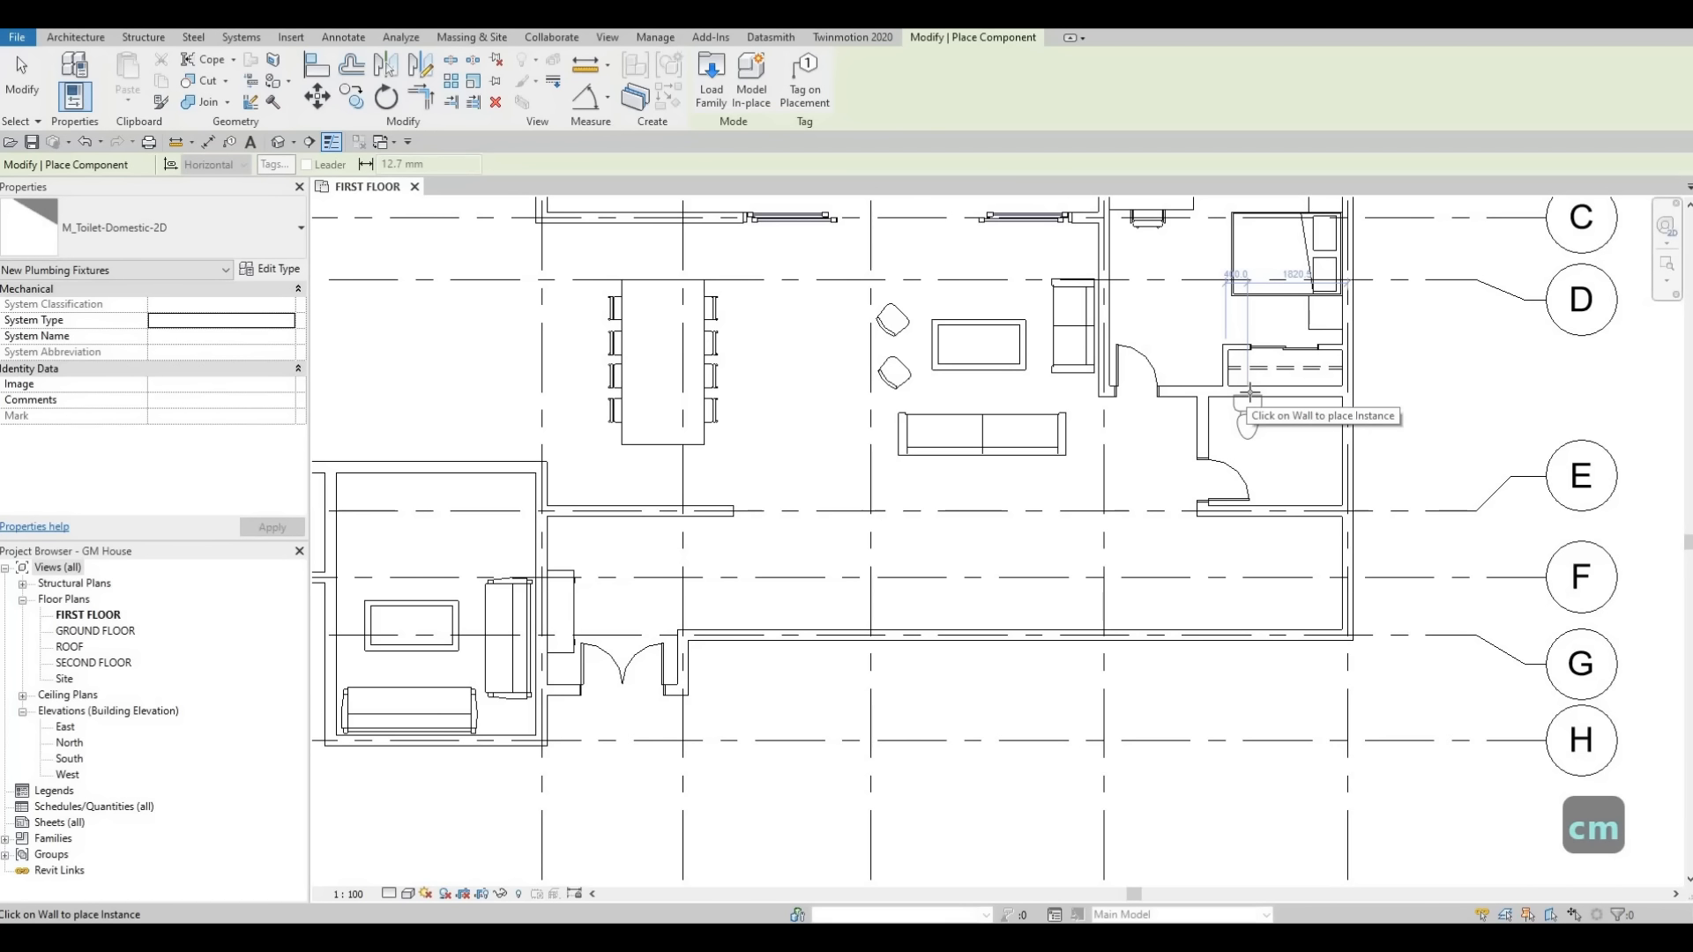
pyautogui.scroll(3, 1250, 392)
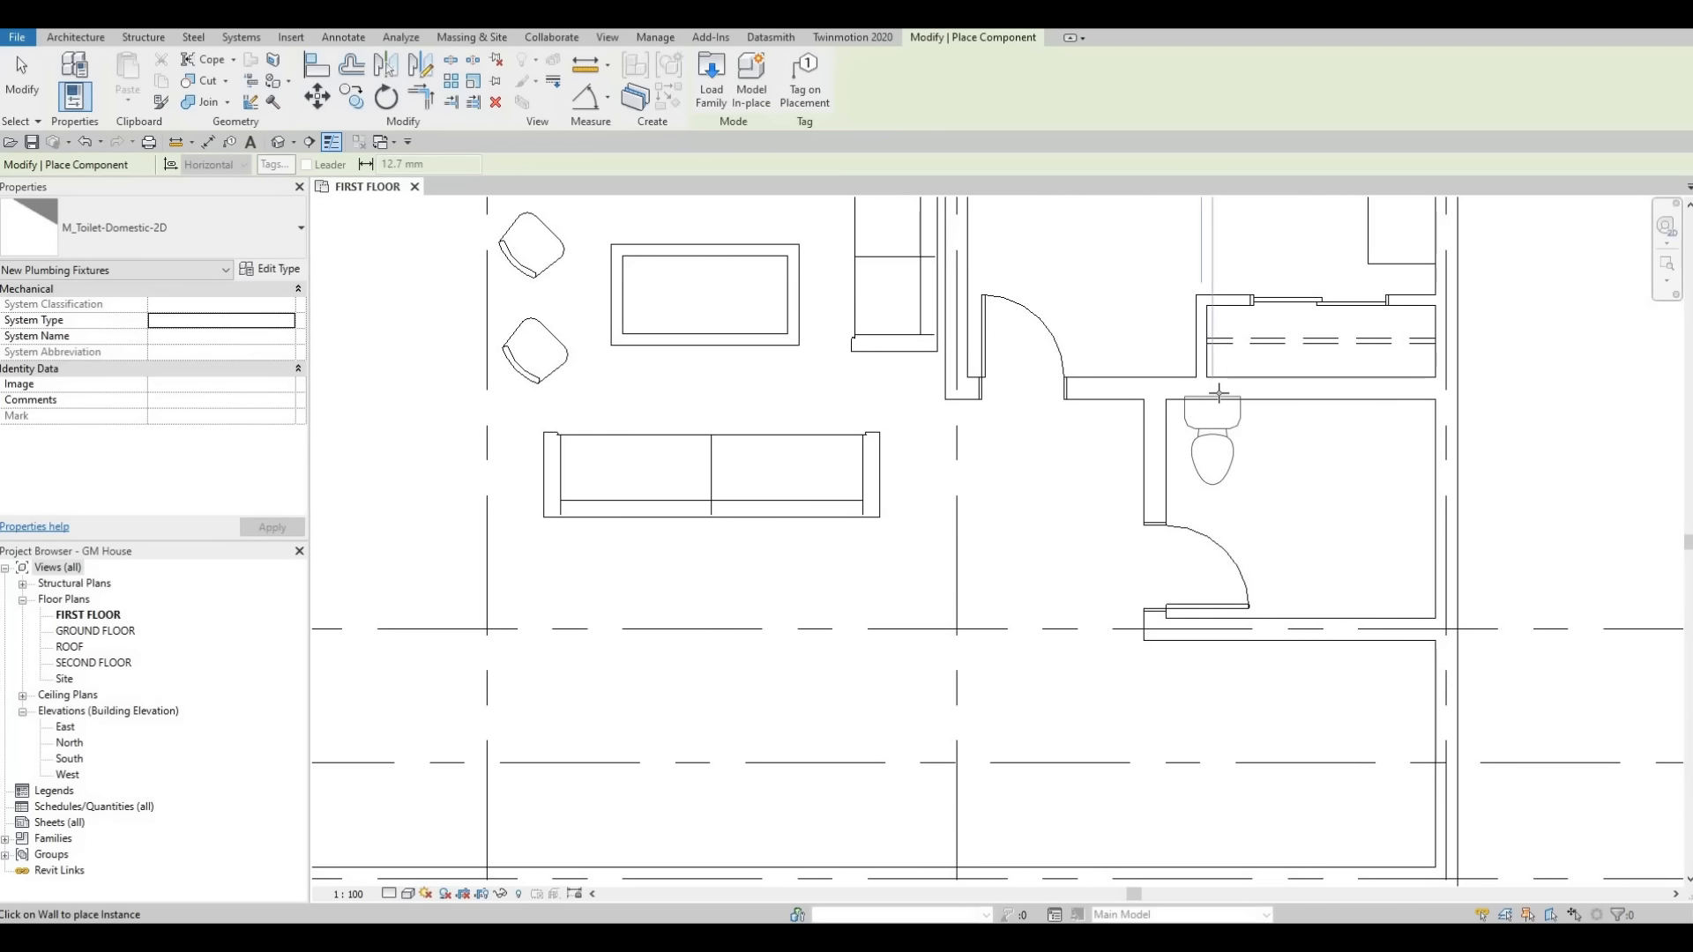
pyautogui.click(1209, 406)
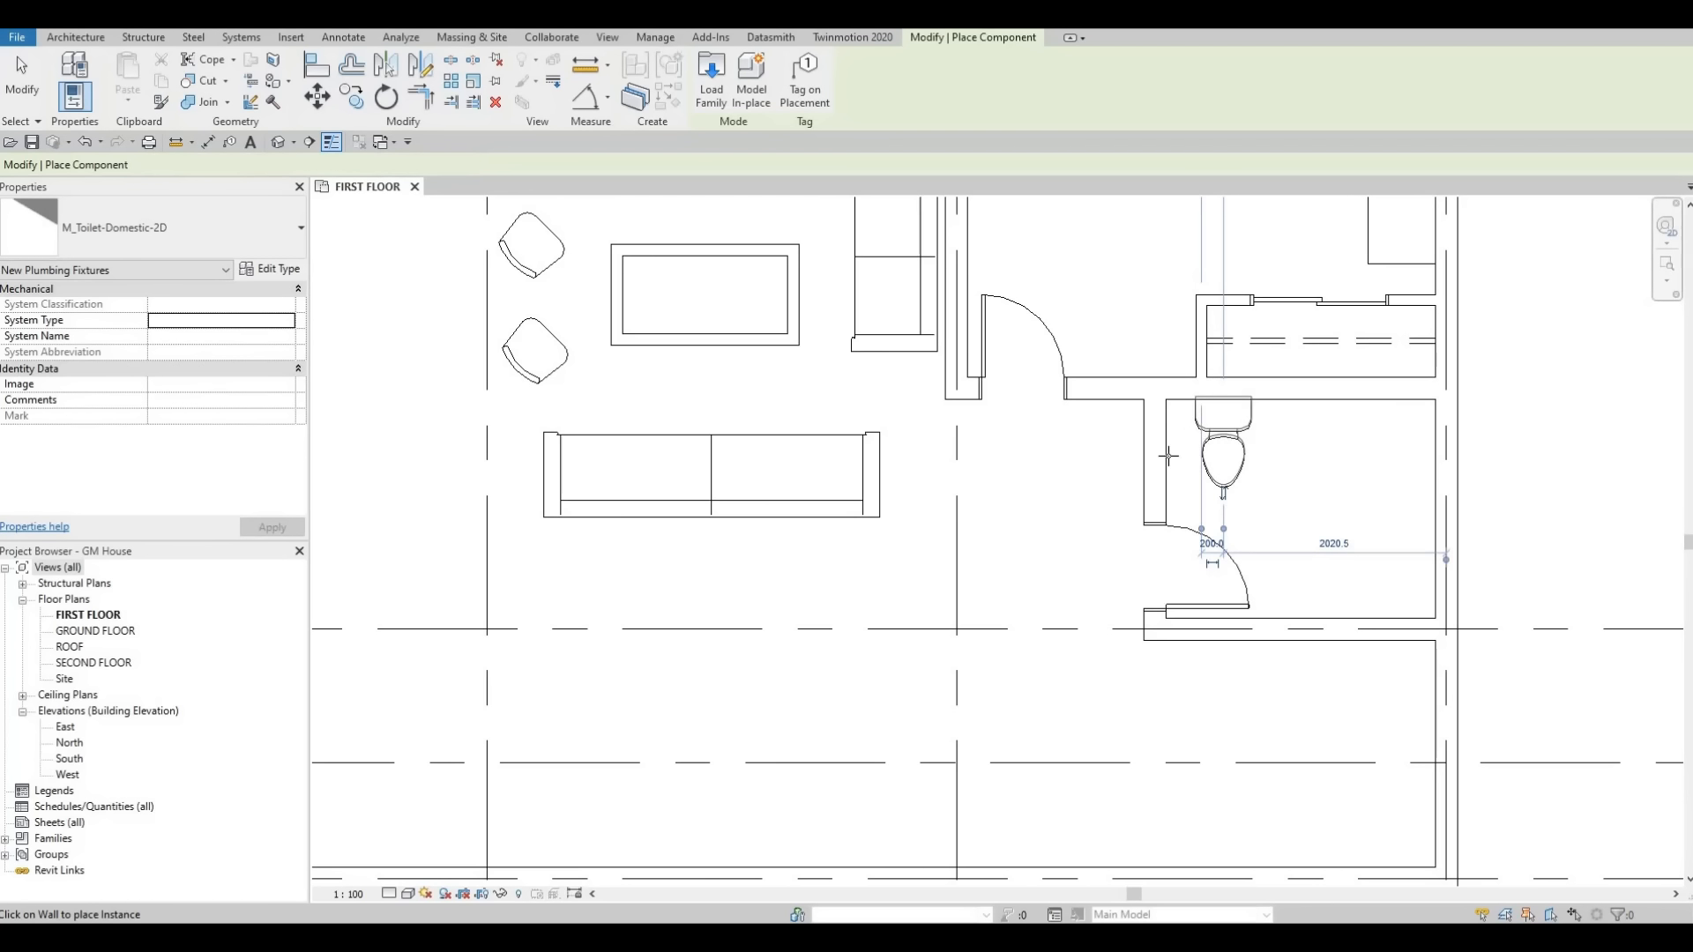
pyautogui.press('Escape')
# Select the toilet and nudge it slightly to the left.
pyautogui.press('Escape')
pyautogui.click(1210, 440)
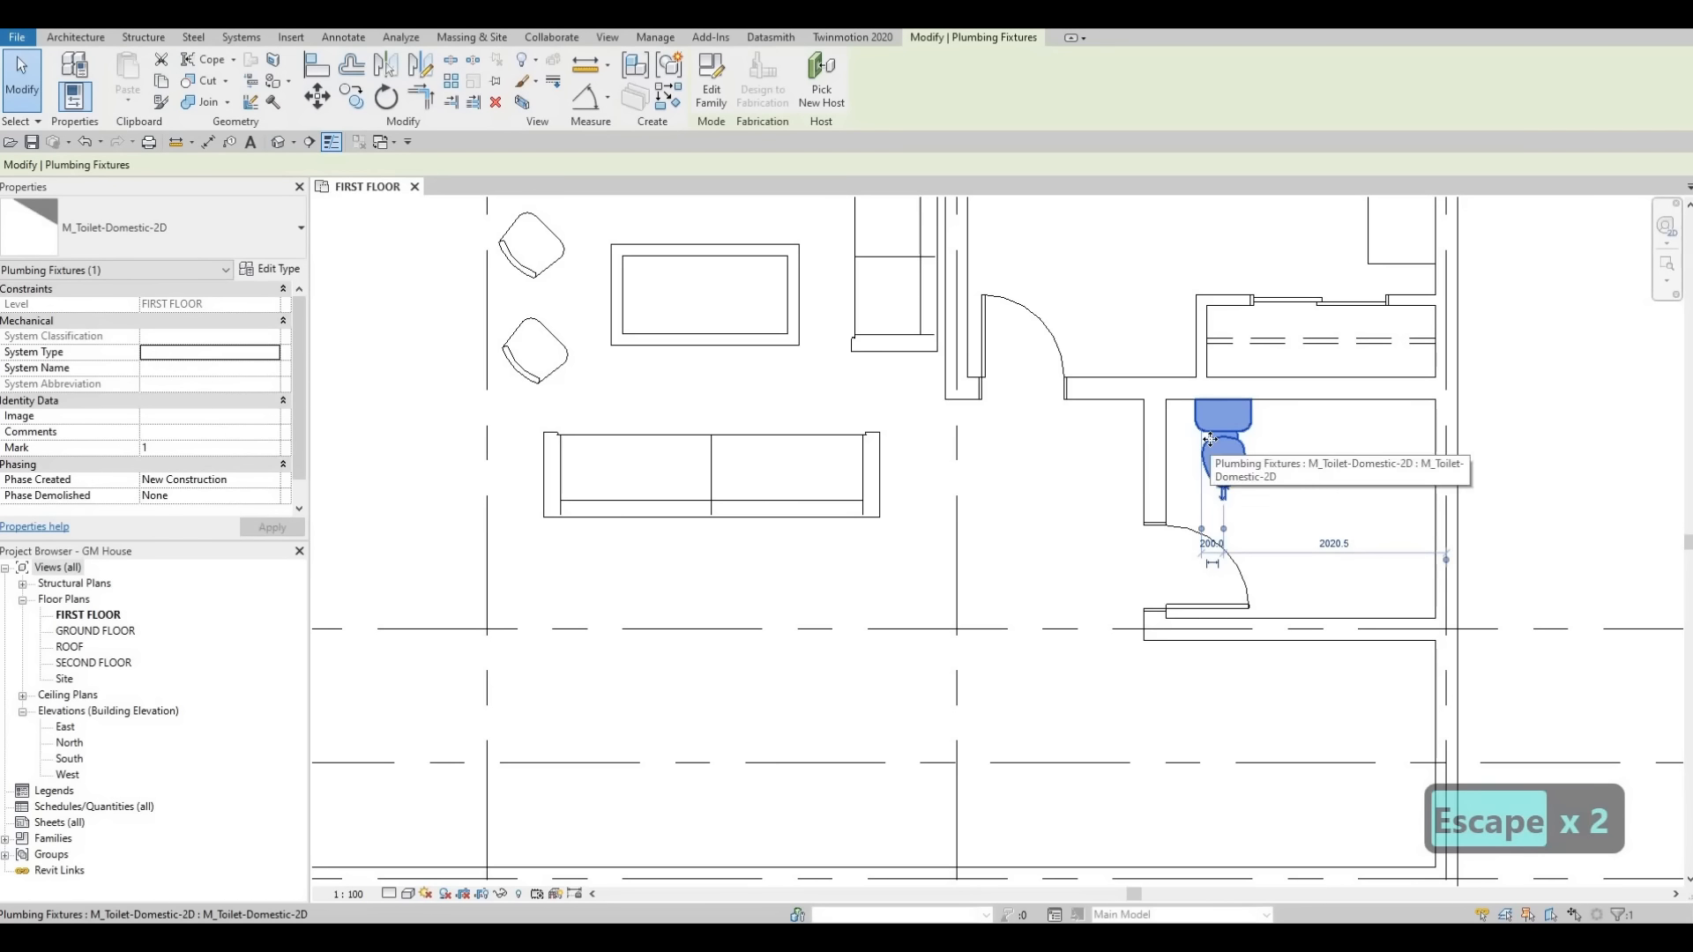
pyautogui.press('Left')
pyautogui.press('Left')
pyautogui.press('Left')
pyautogui.press('Left')
pyautogui.press('Left')
pyautogui.press('Escape')
pyautogui.press('Escape')
pyautogui.press('Escape')
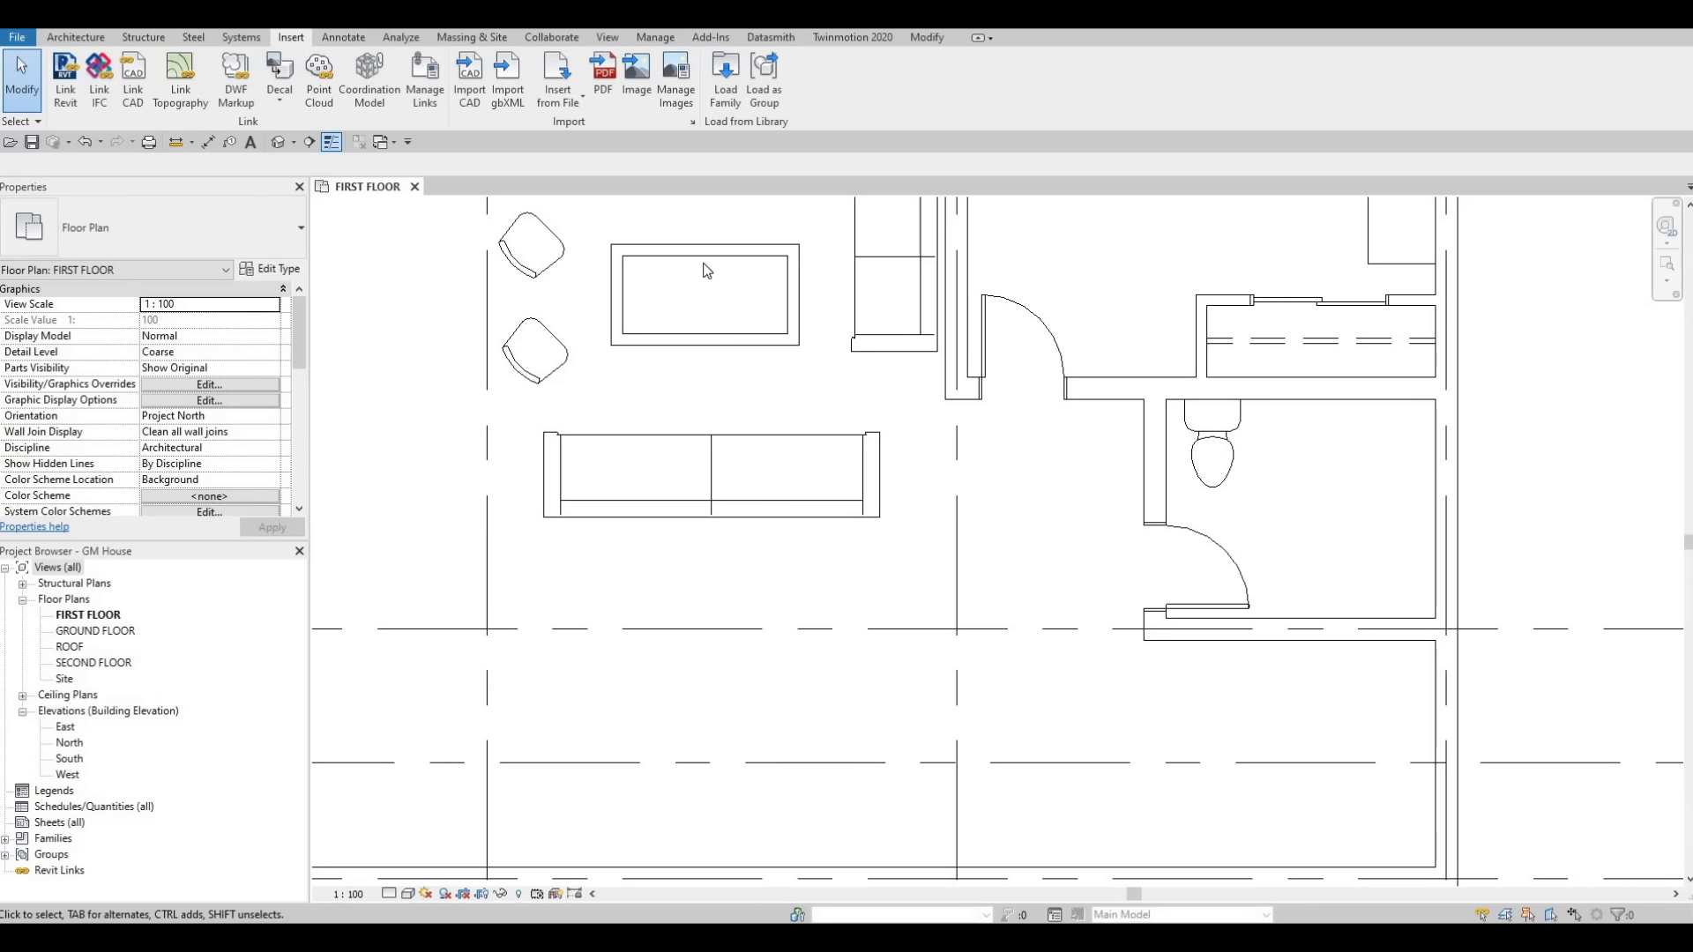
# Load the M_Sink Vanity-Square family from the Plumbing fixtures Sinks folder.
pyautogui.click(725, 79)
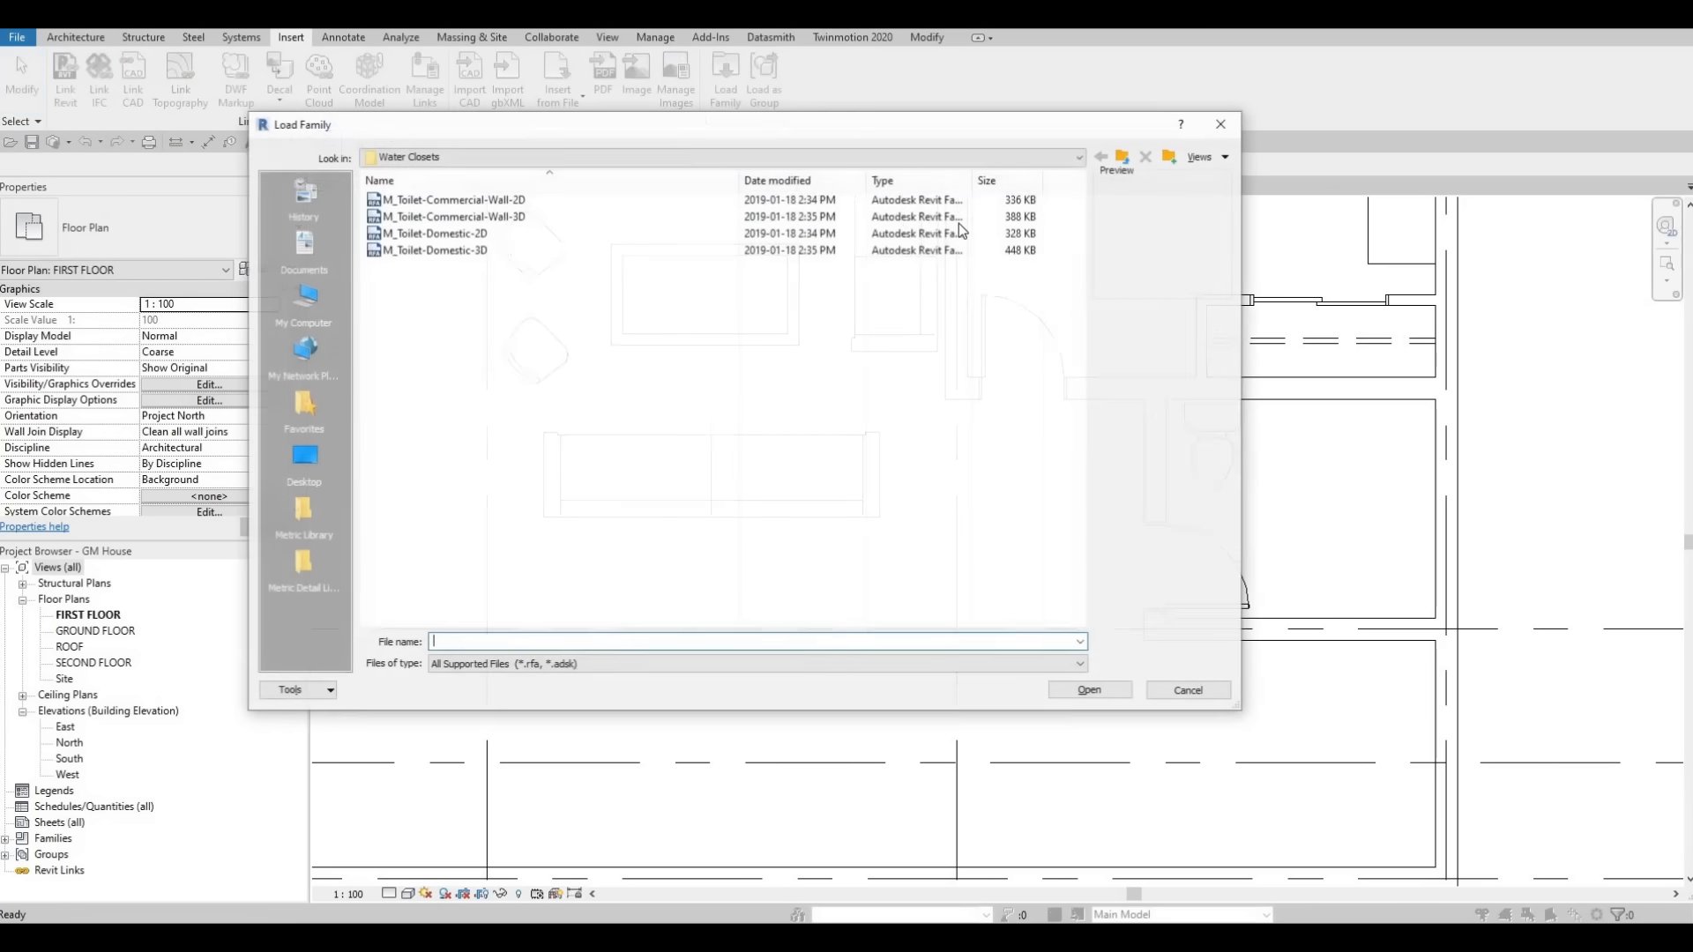
pyautogui.press('BackSpace')
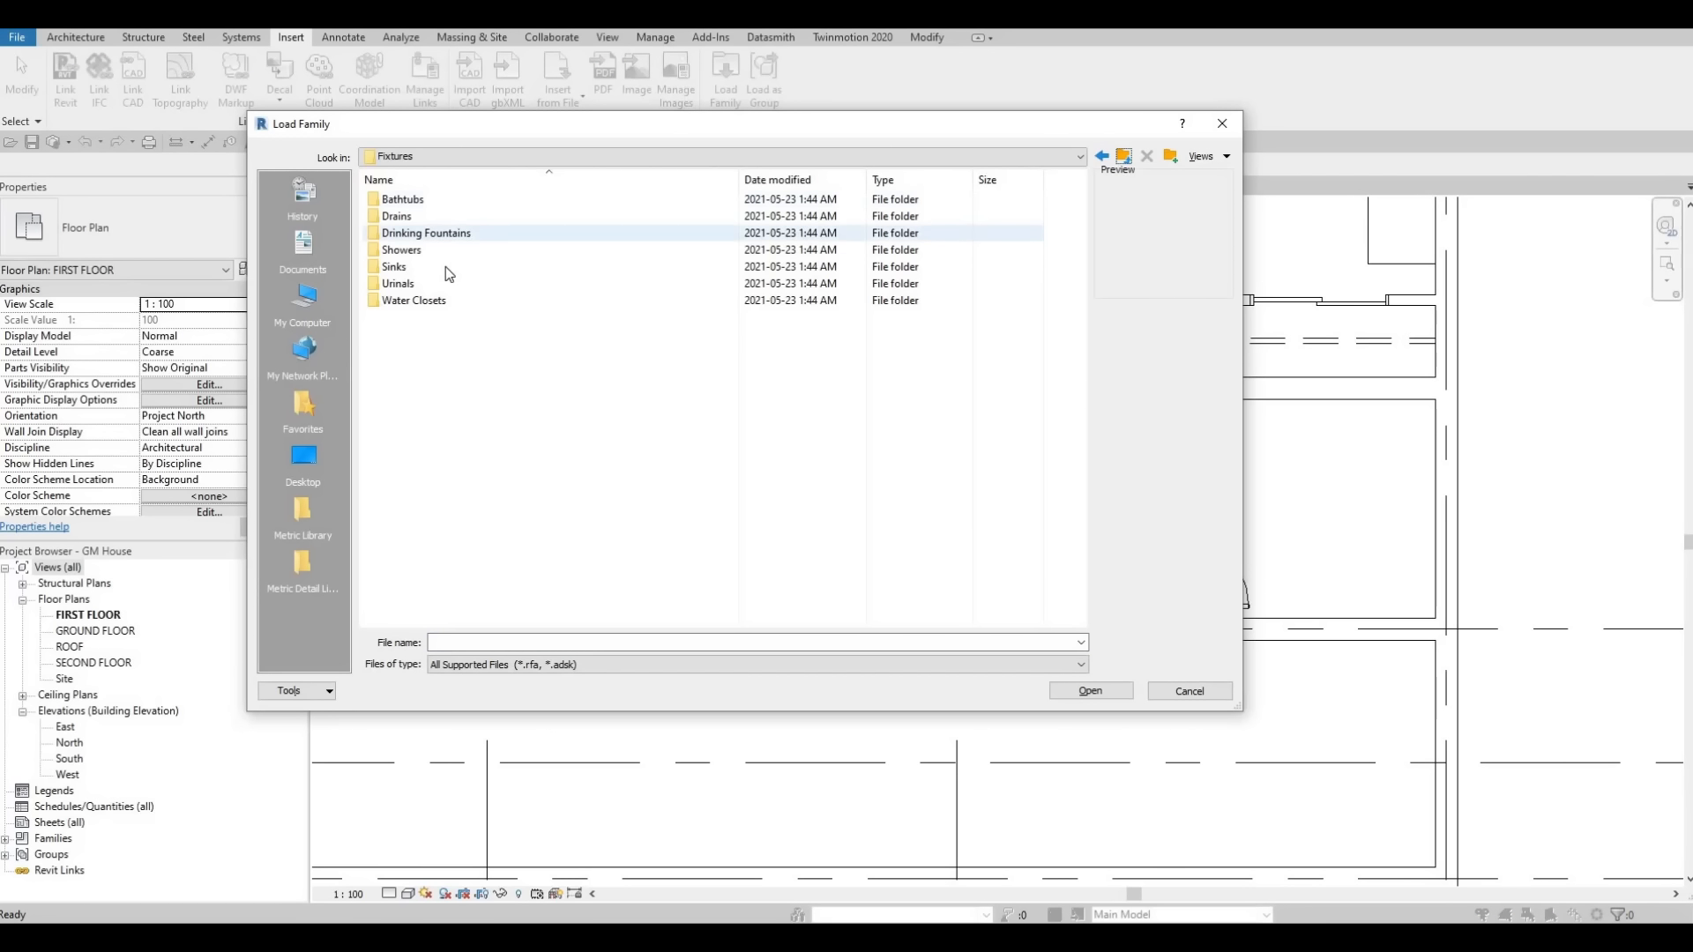
pyautogui.doubleClick(480, 264)
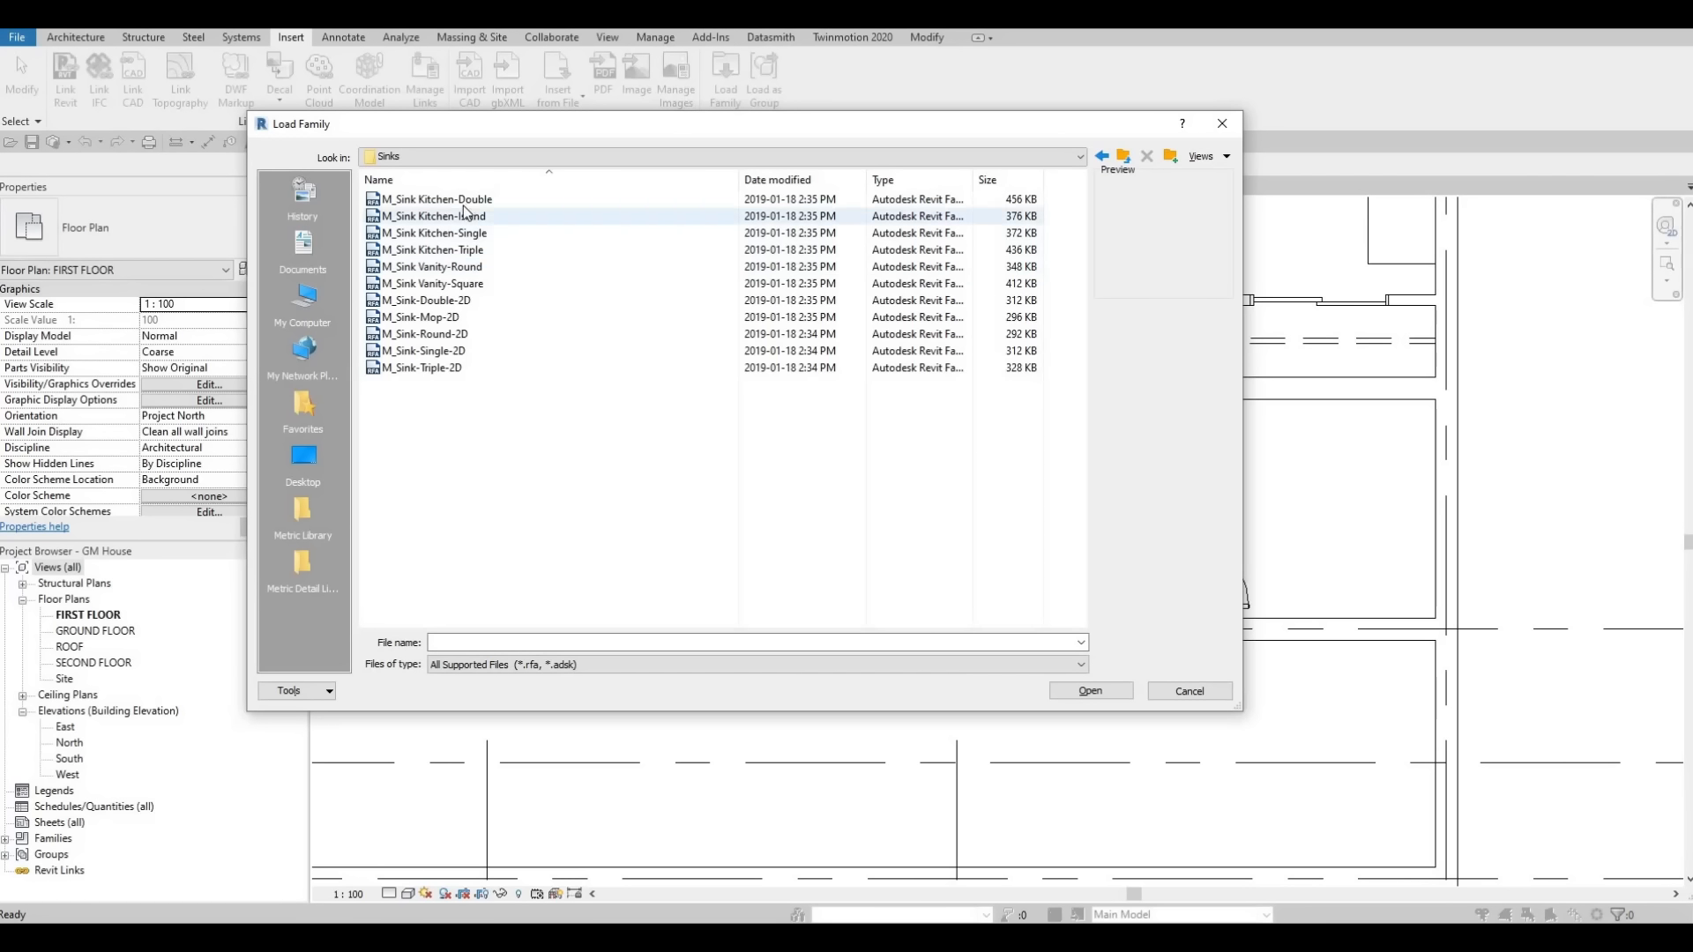
pyautogui.click(466, 216)
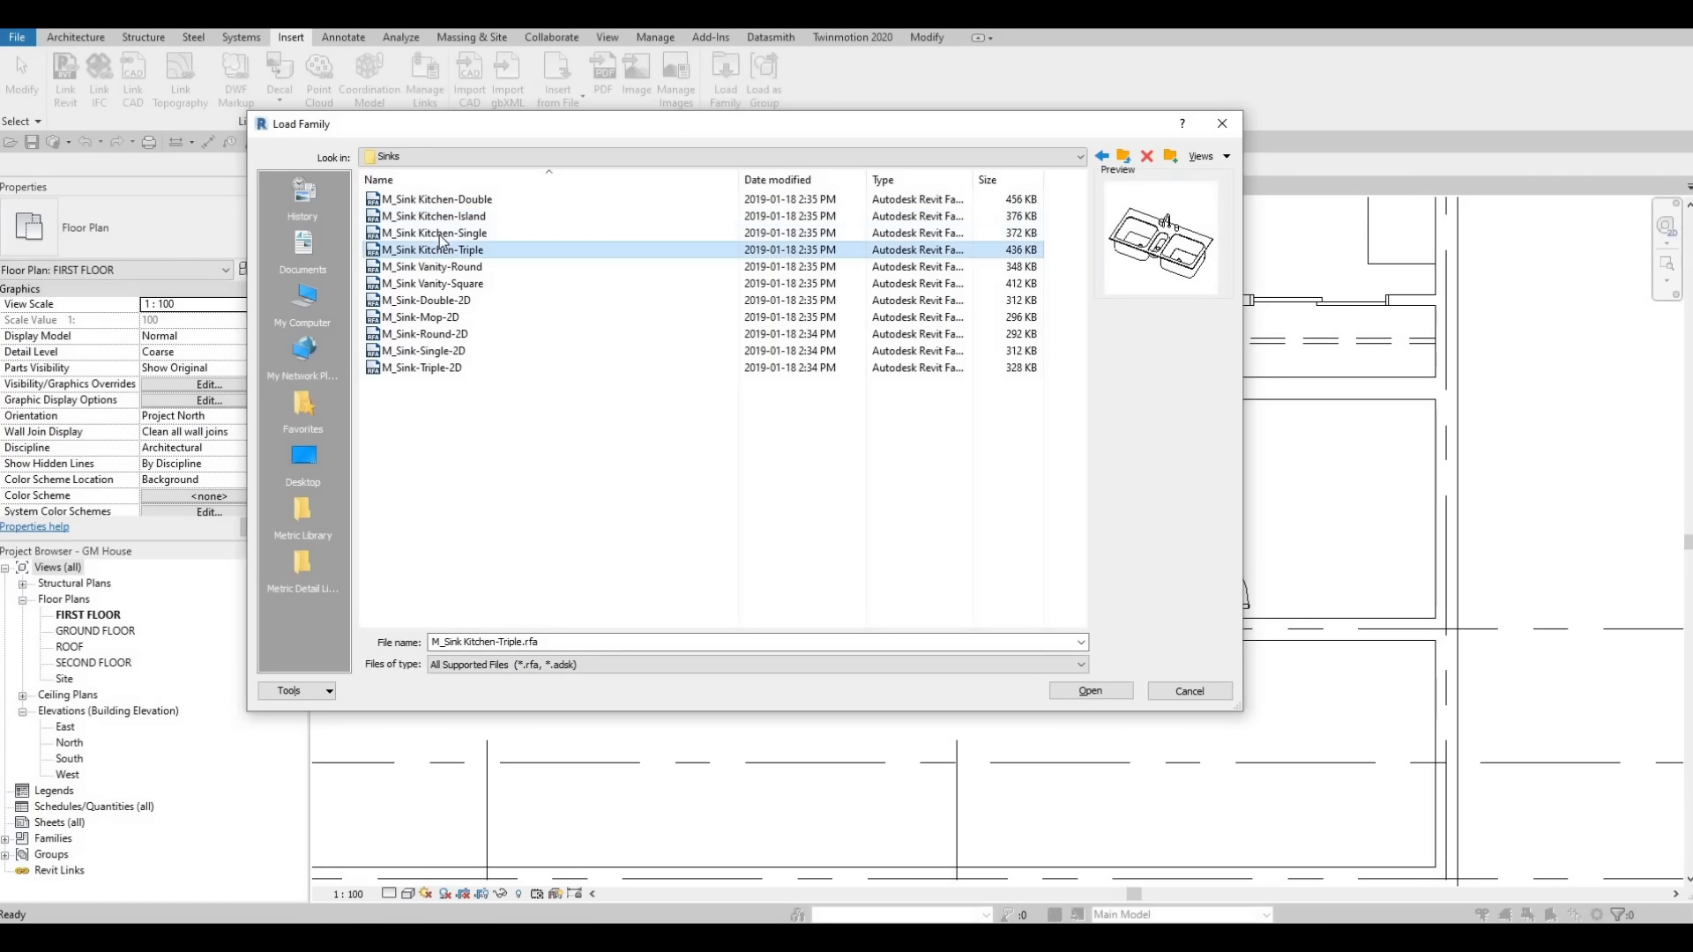
pyautogui.click(438, 237)
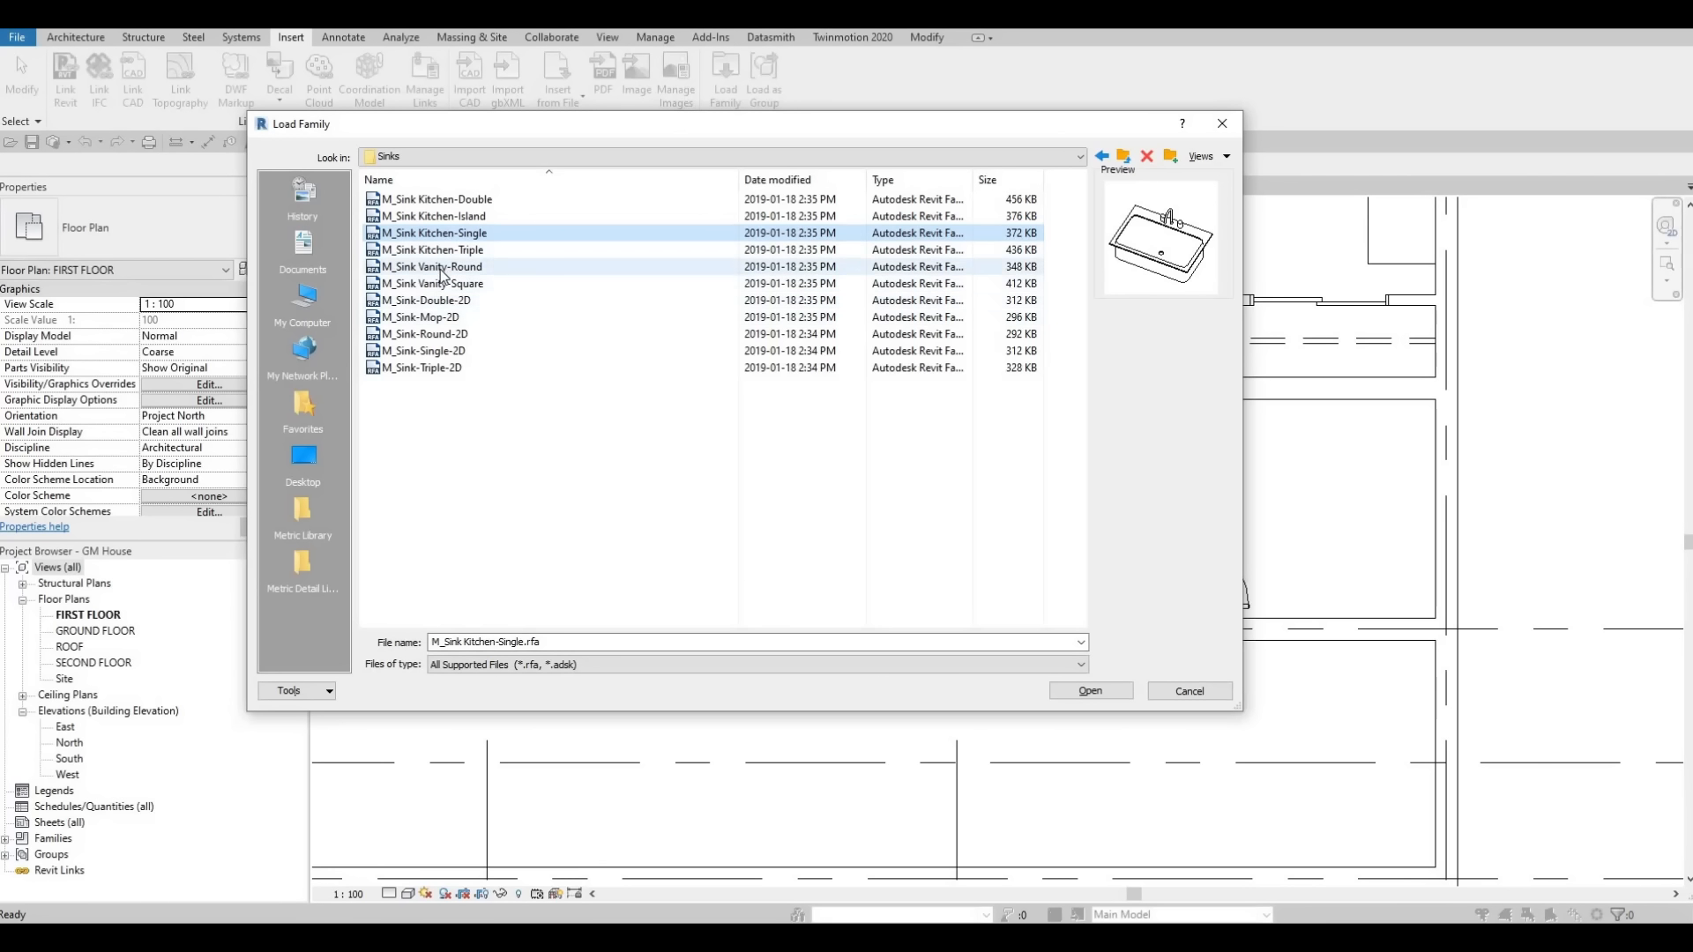
pyautogui.click(432, 266)
pyautogui.click(434, 284)
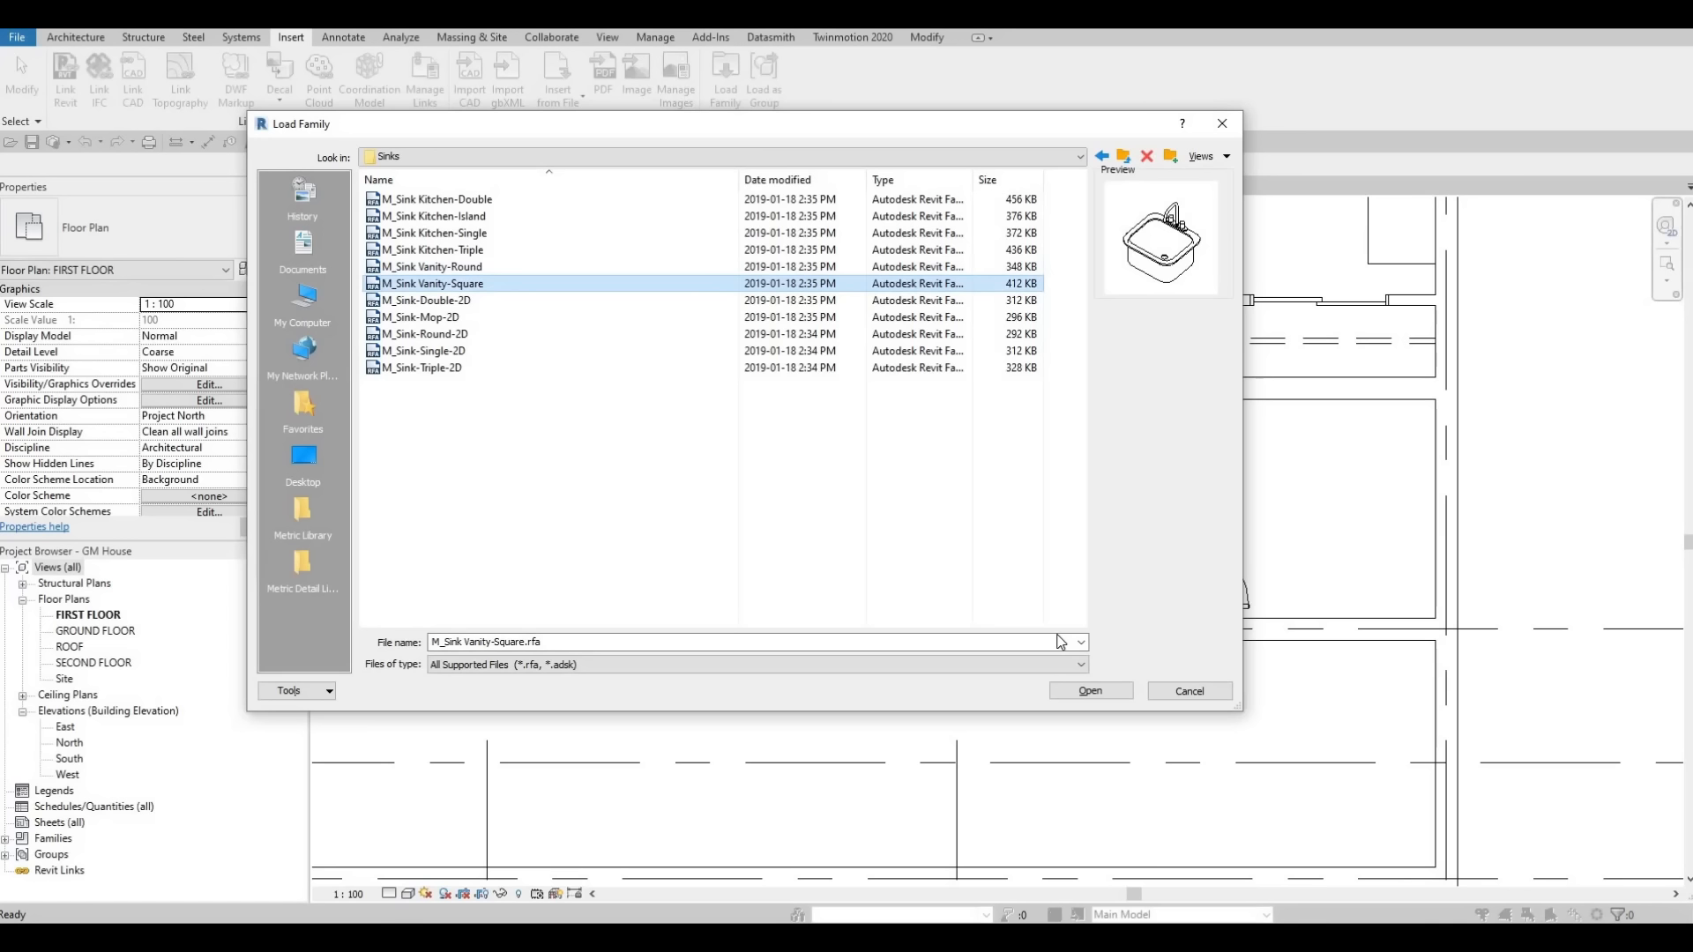
pyautogui.click(1092, 692)
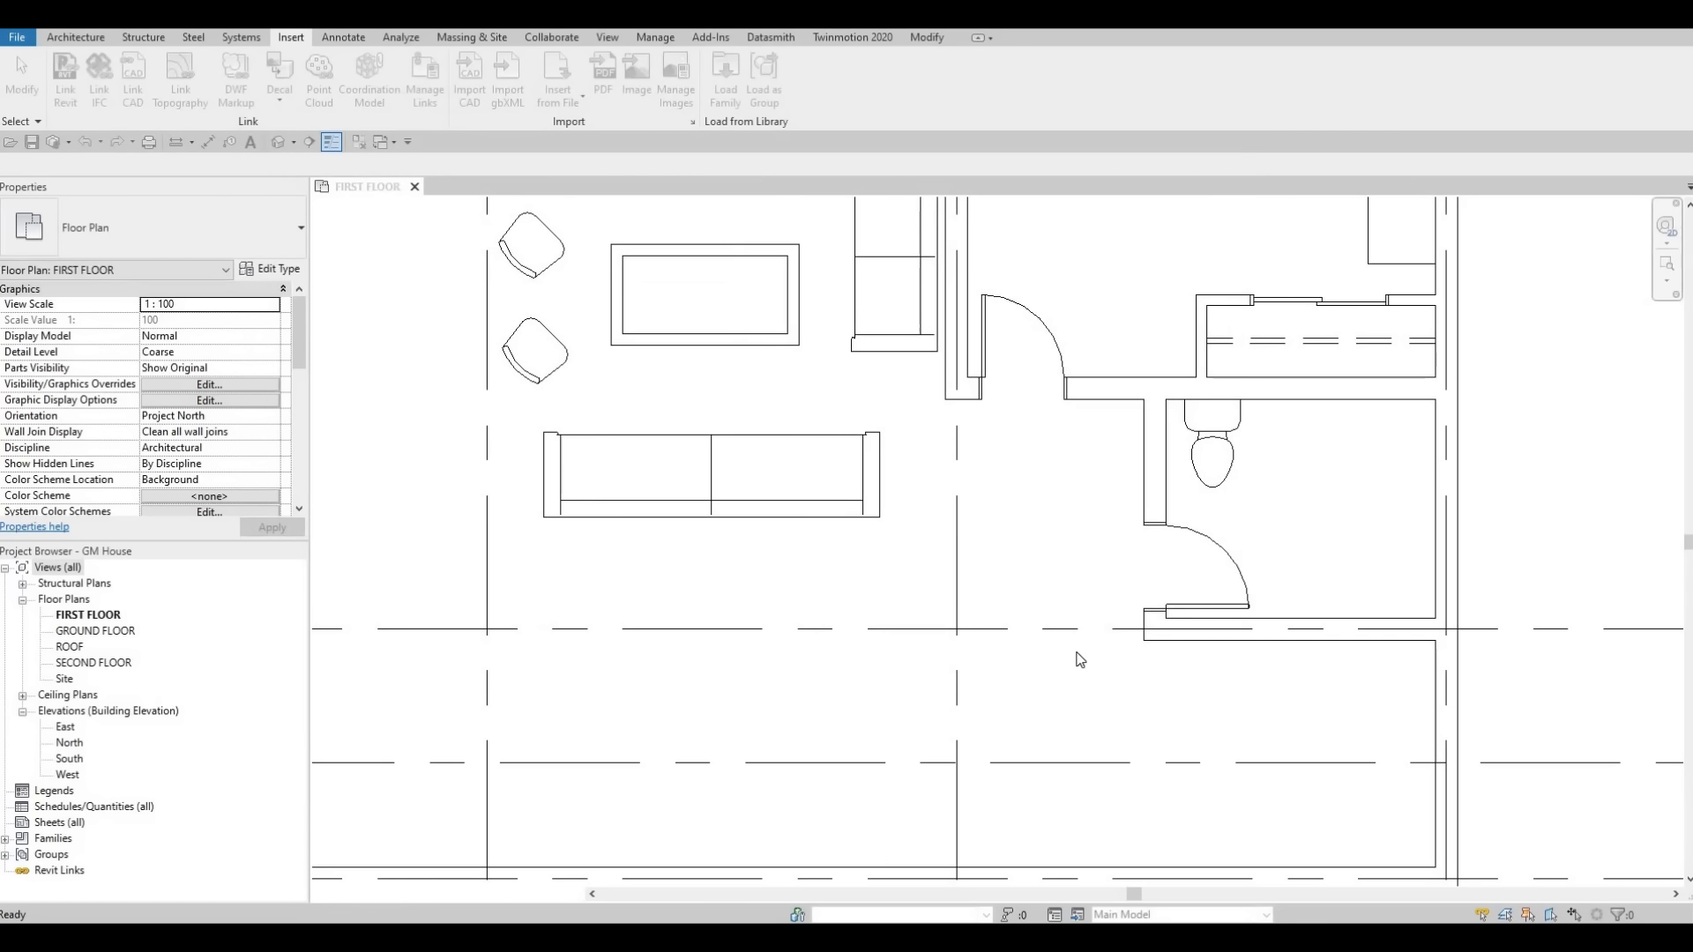
# Place the square vanity sink against the bathroom's upper wall, right of the toilet.
pyautogui.press('c')
pyautogui.press('m')
pyautogui.scroll(2, 1303, 417)
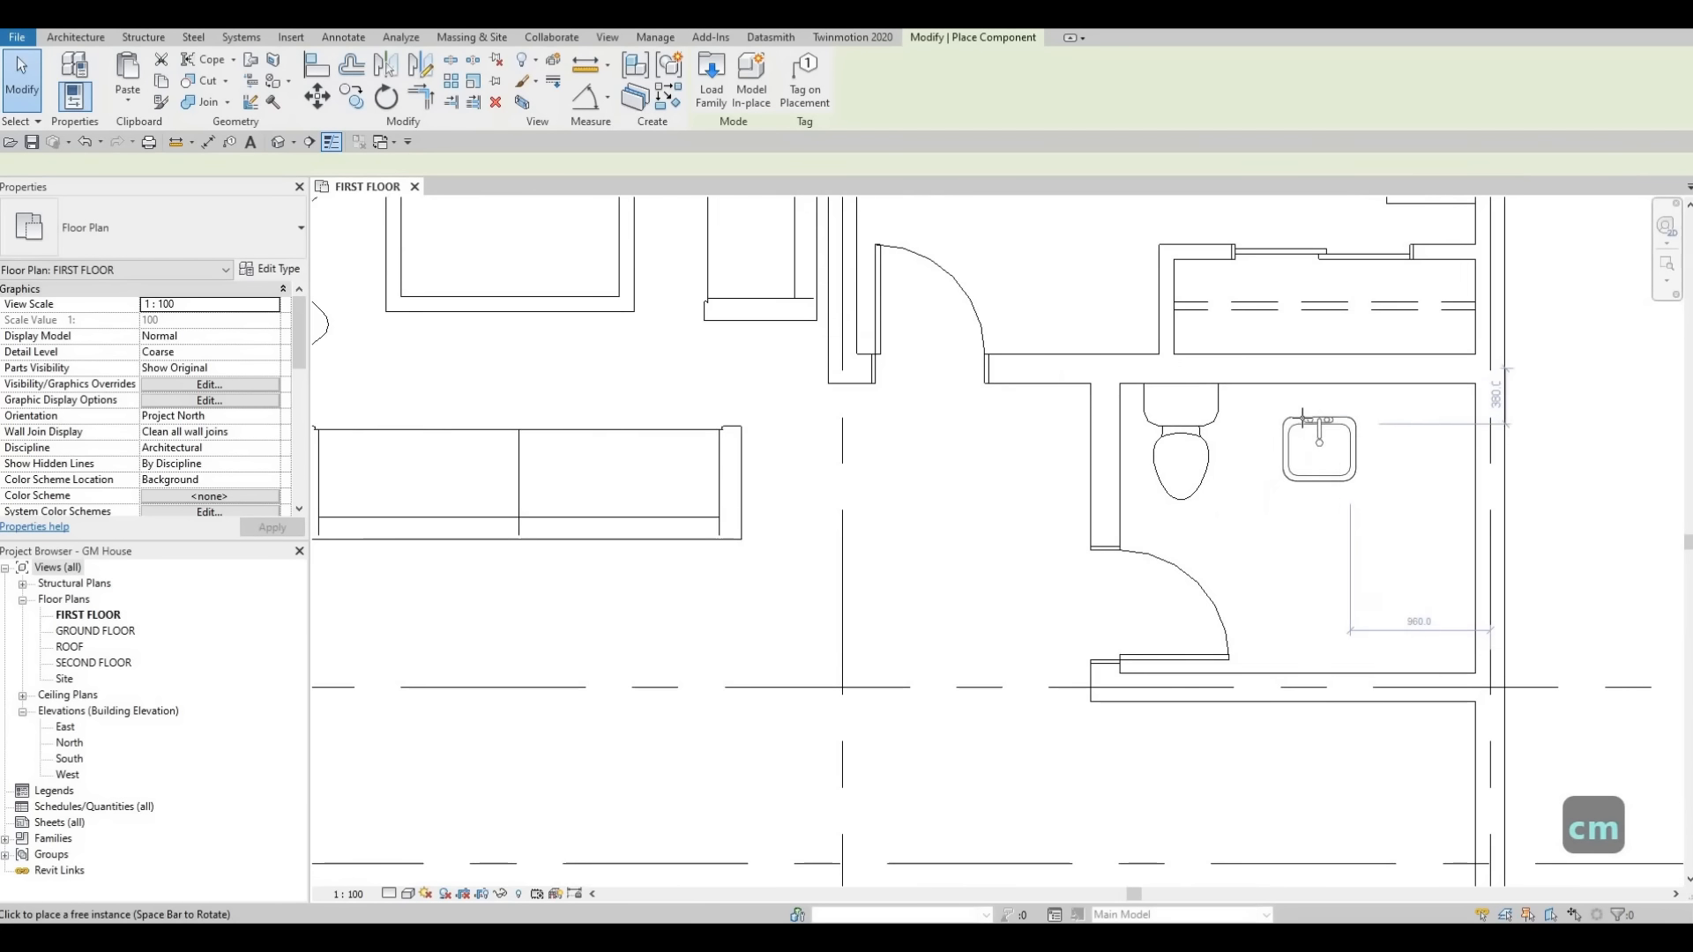
pyautogui.scroll(1, 1303, 417)
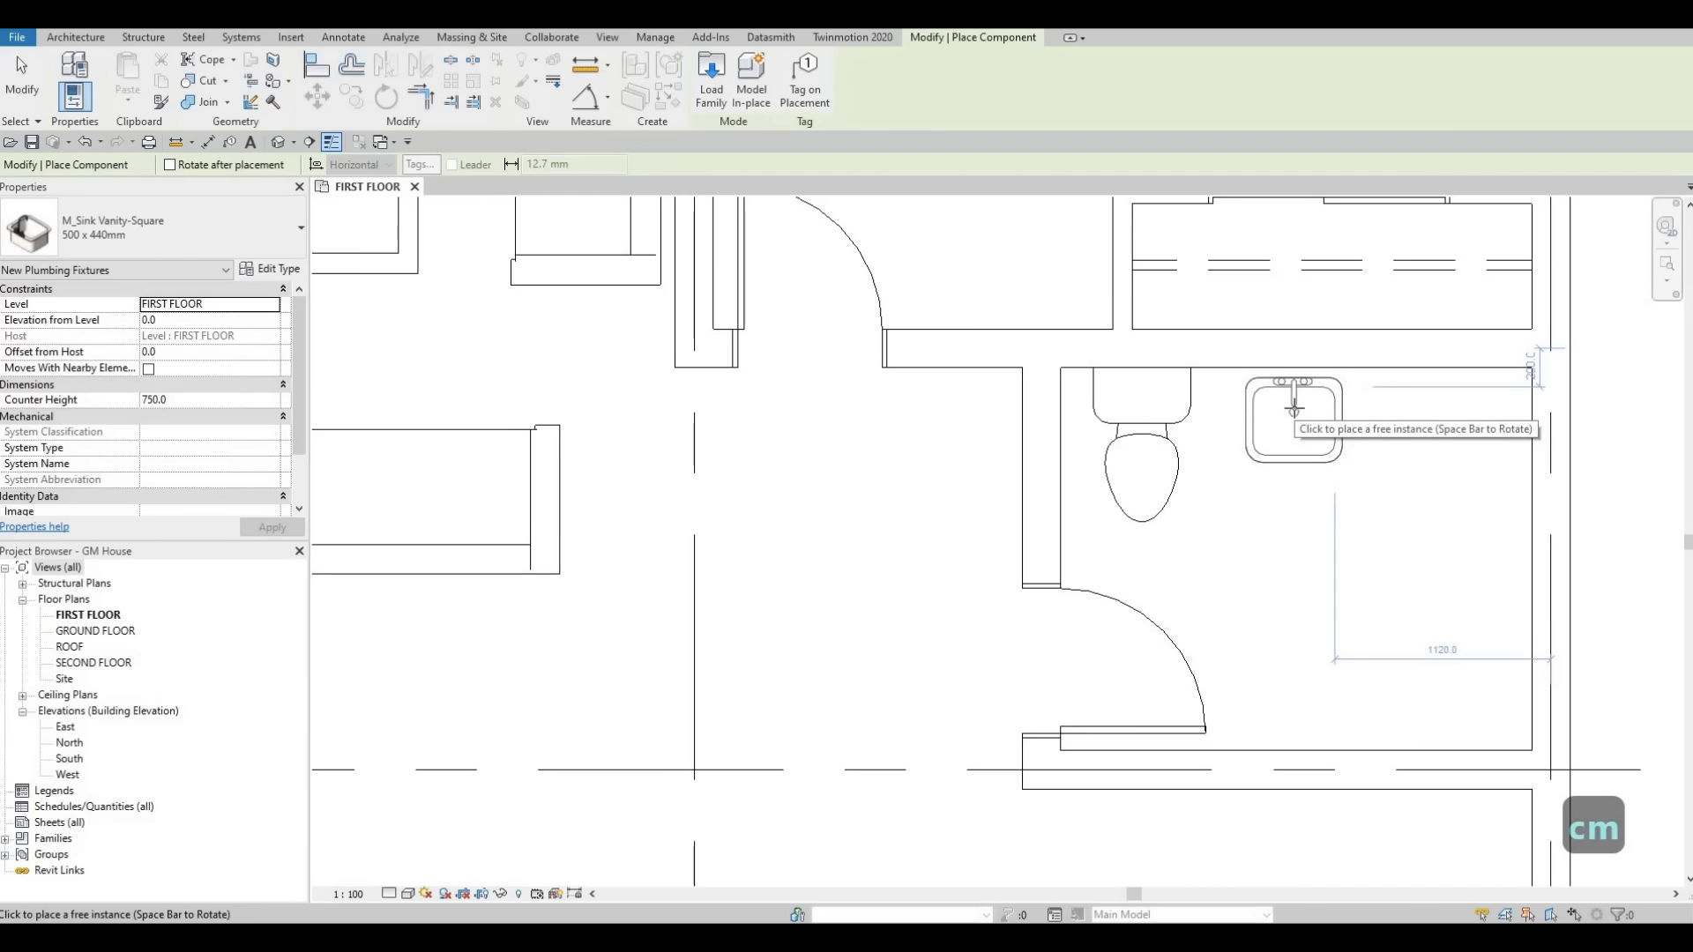
pyautogui.click(1285, 456)
pyautogui.press('Escape')
pyautogui.press('Escape')
pyautogui.press('Escape')
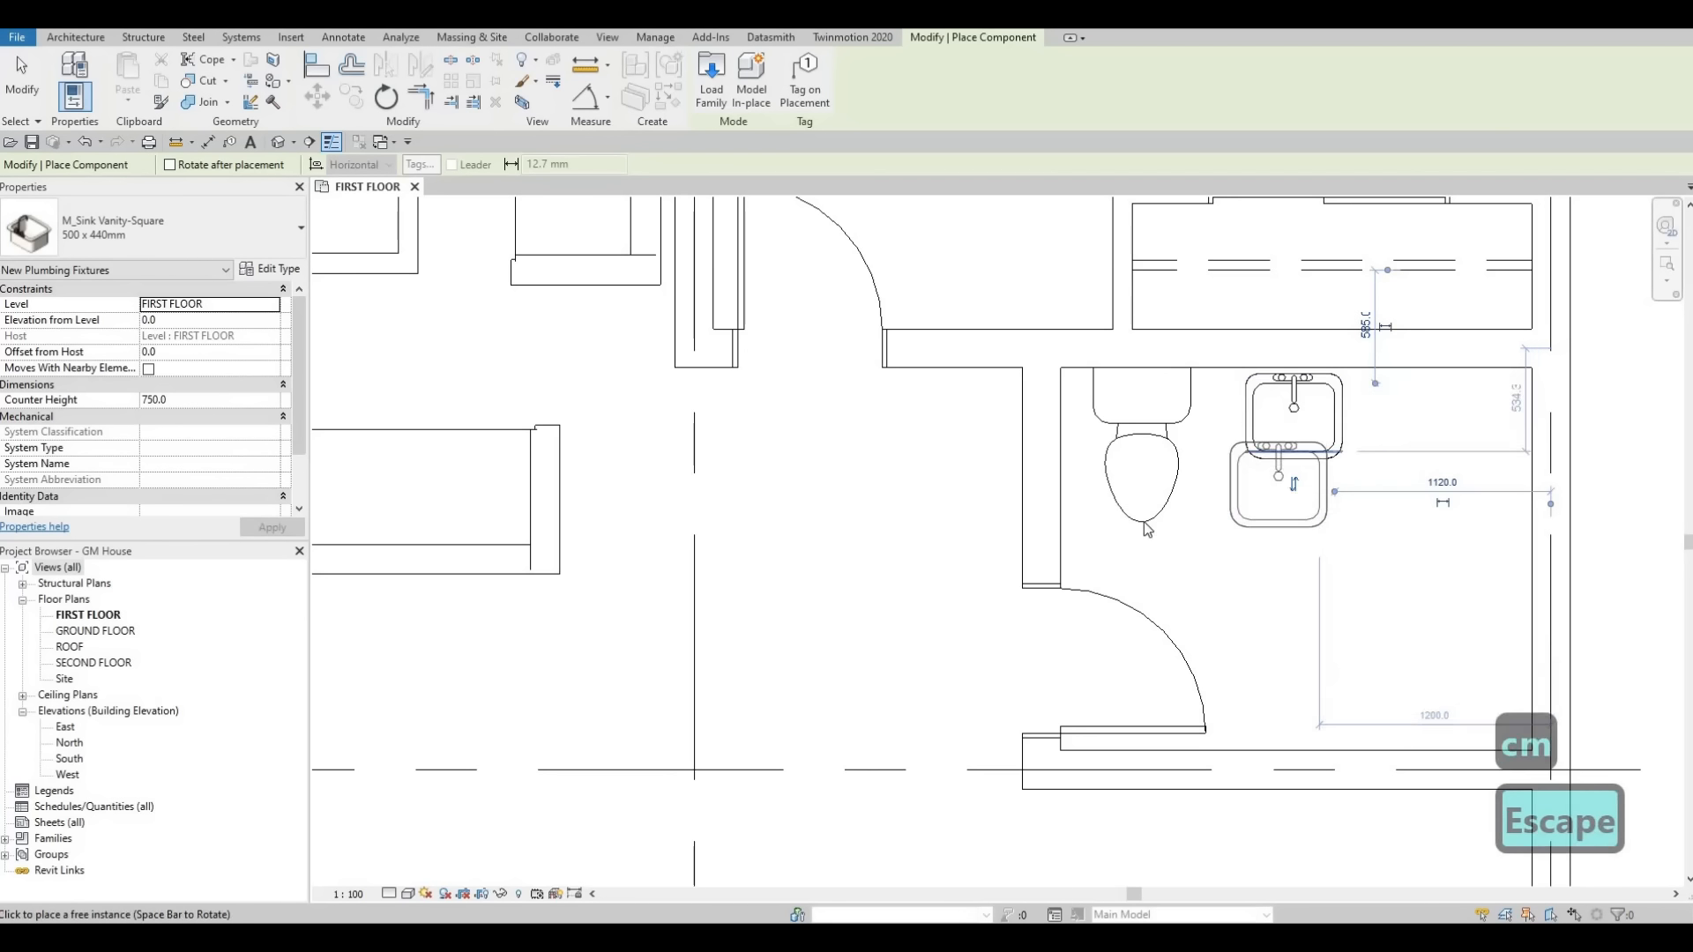
# Load the M_Shower Stall-2D family from the Plumbing fixtures Showers folder.
pyautogui.scroll(-2, 792, 479)
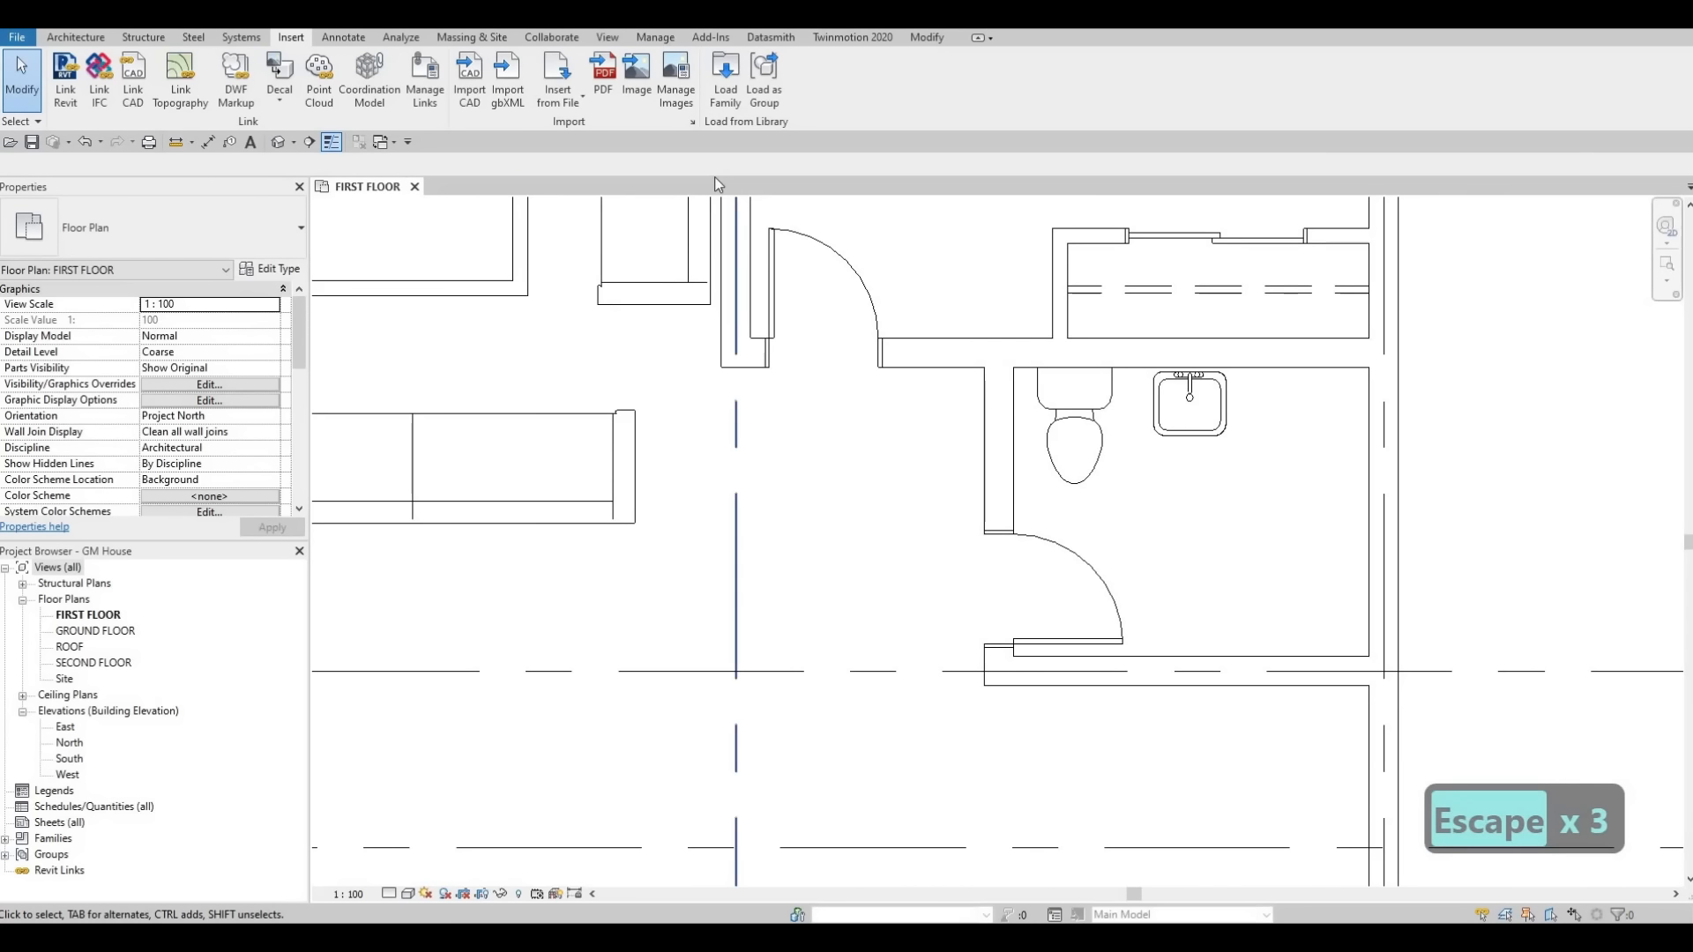
pyautogui.click(725, 81)
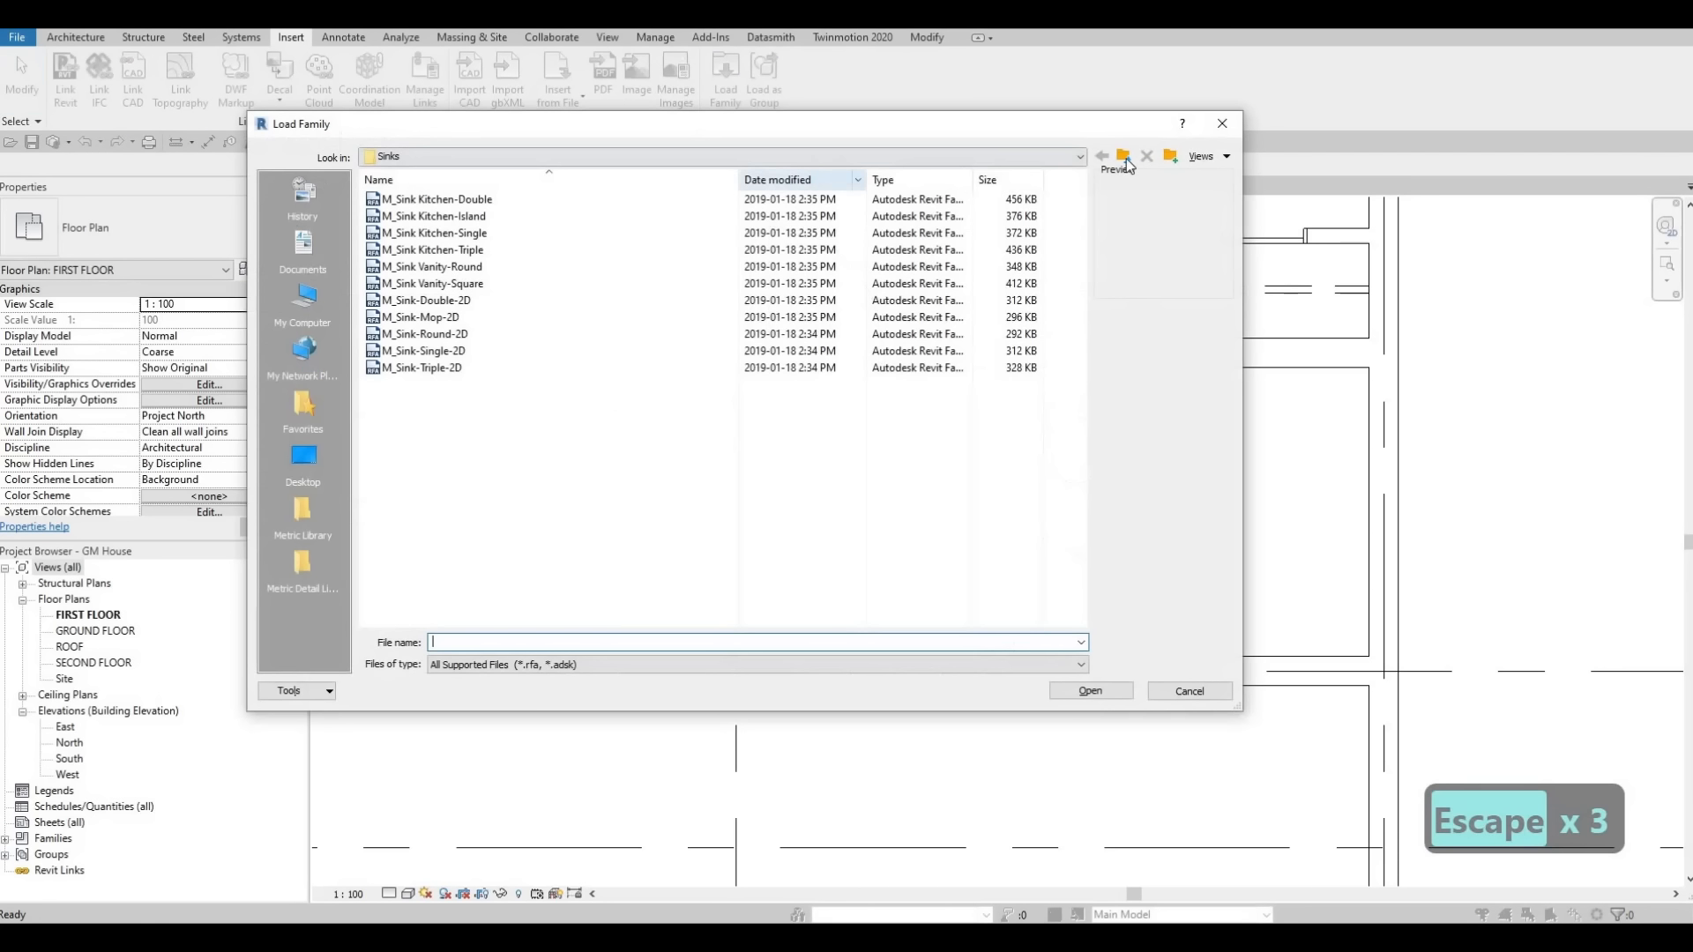
pyautogui.click(1123, 157)
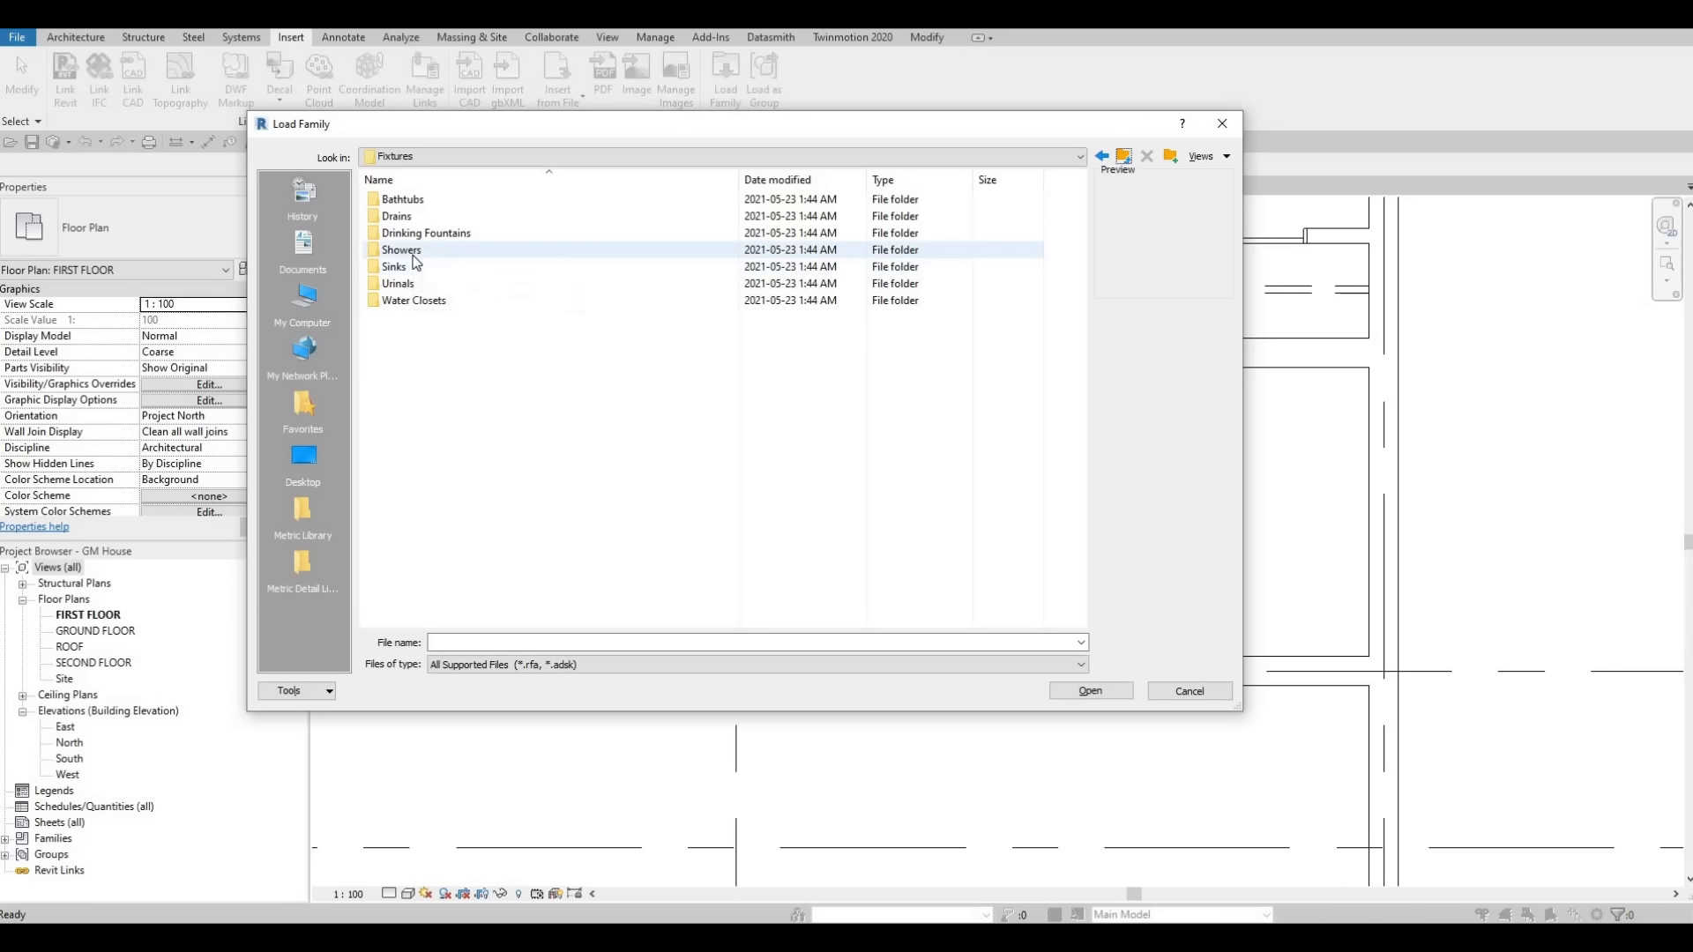
pyautogui.doubleClick(415, 251)
pyautogui.click(439, 200)
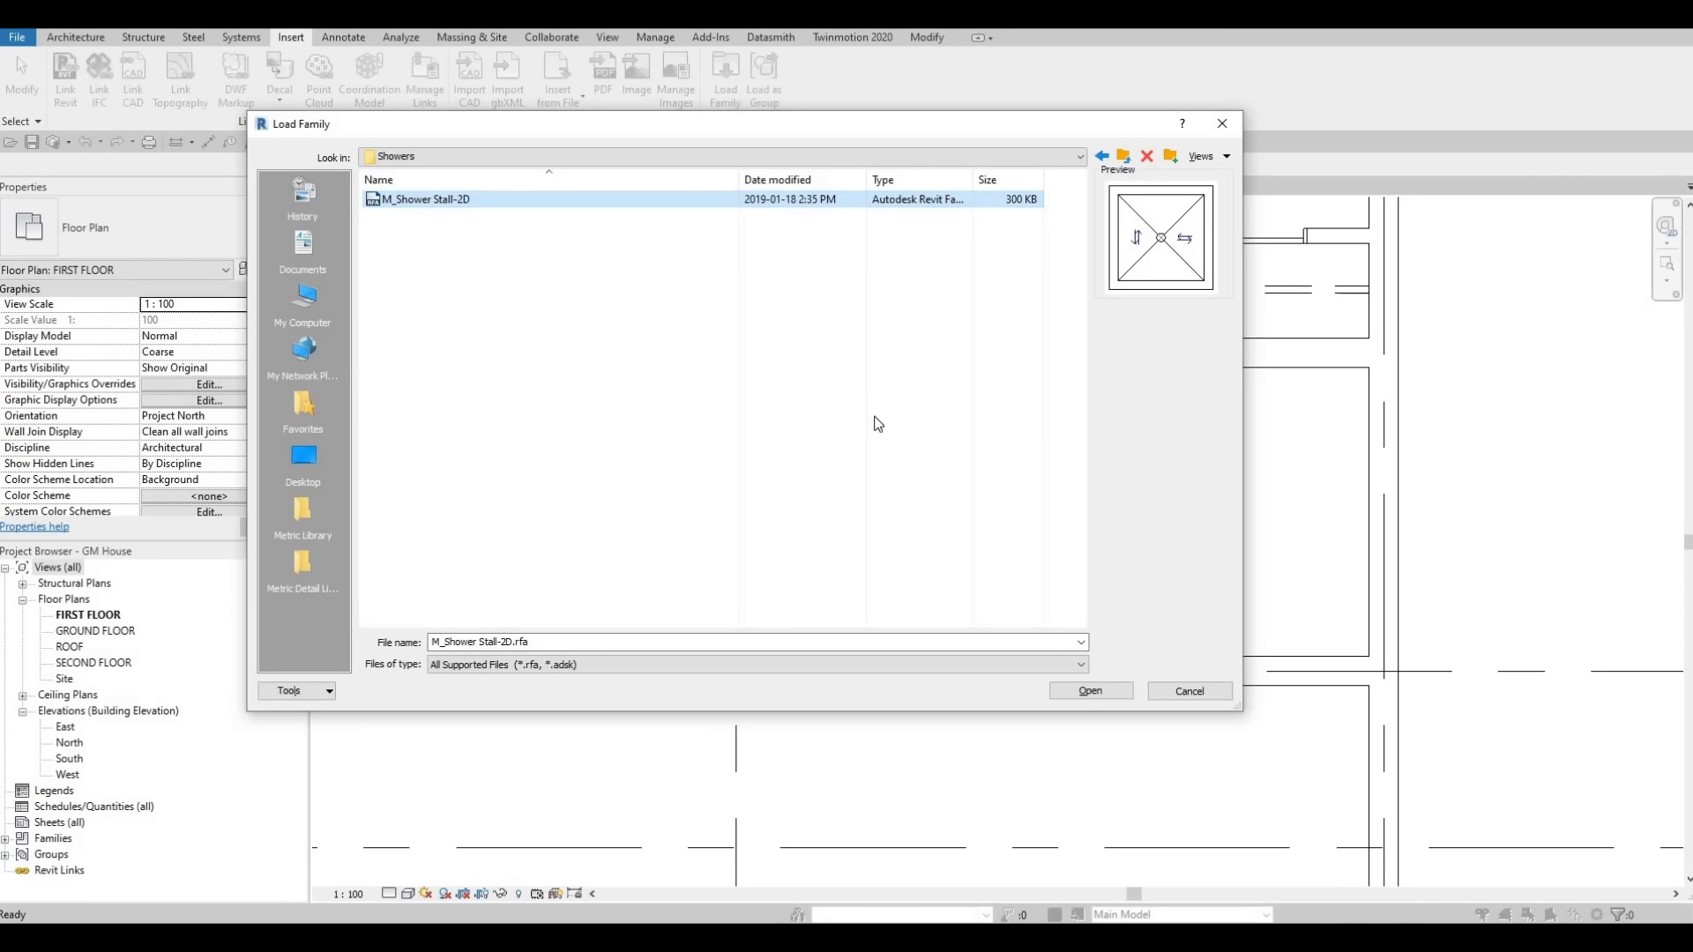
pyautogui.click(1094, 692)
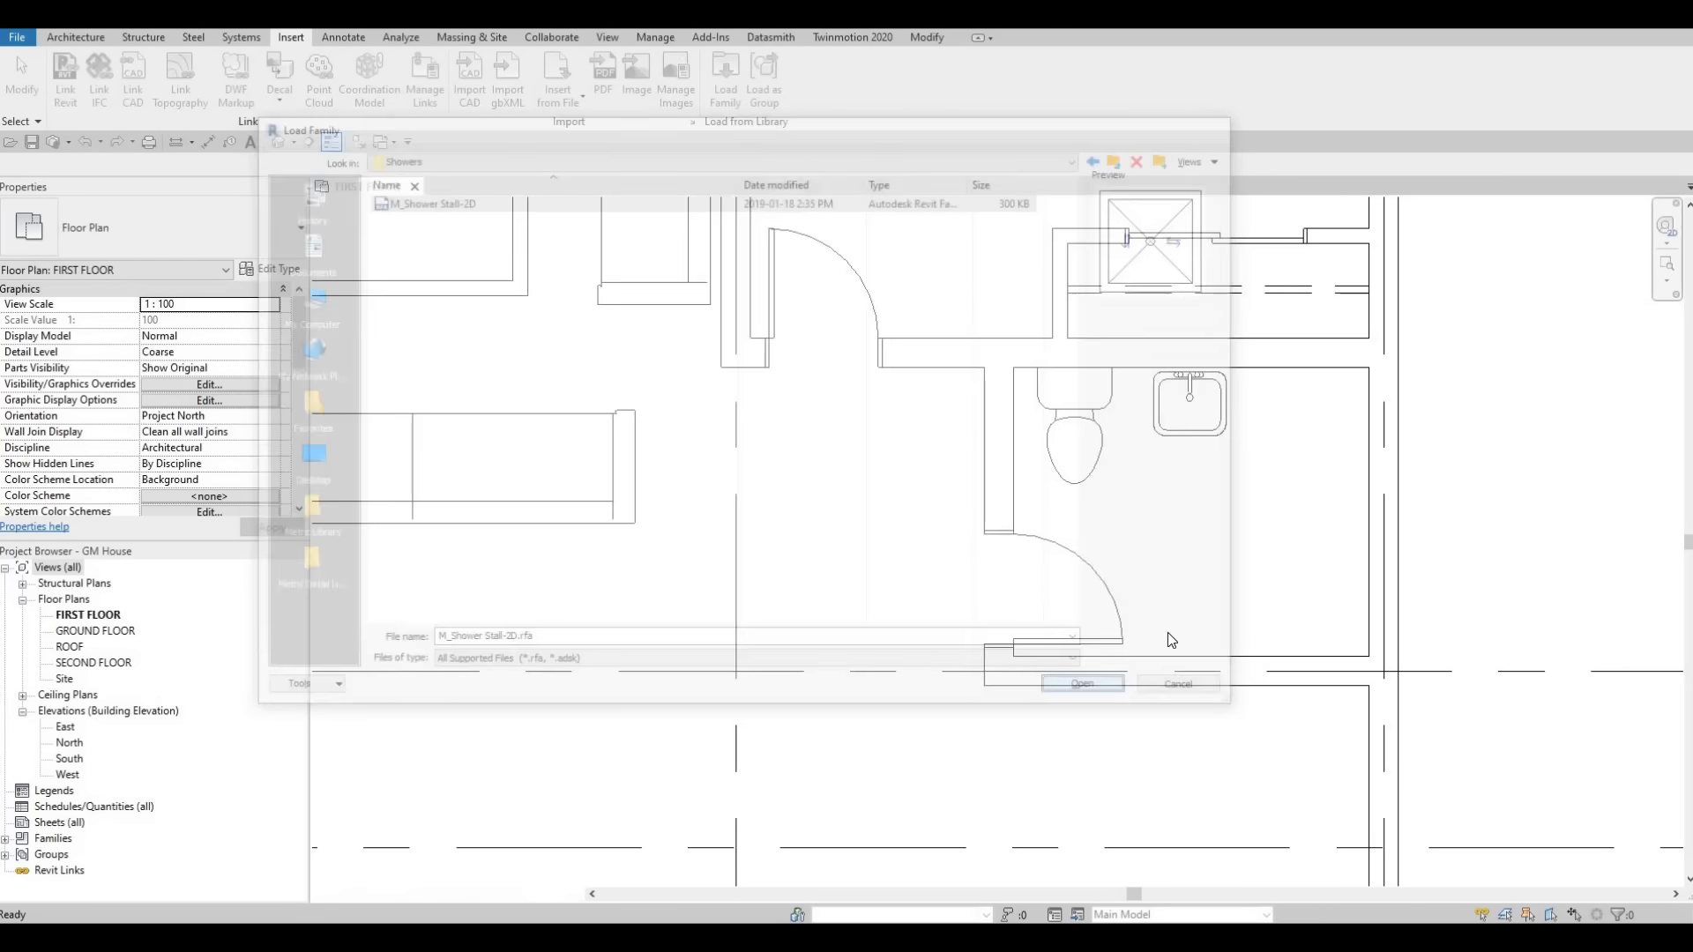
# Place the shower stall, rotated, into the bathroom's upper-right corner.
pyautogui.press('F1')
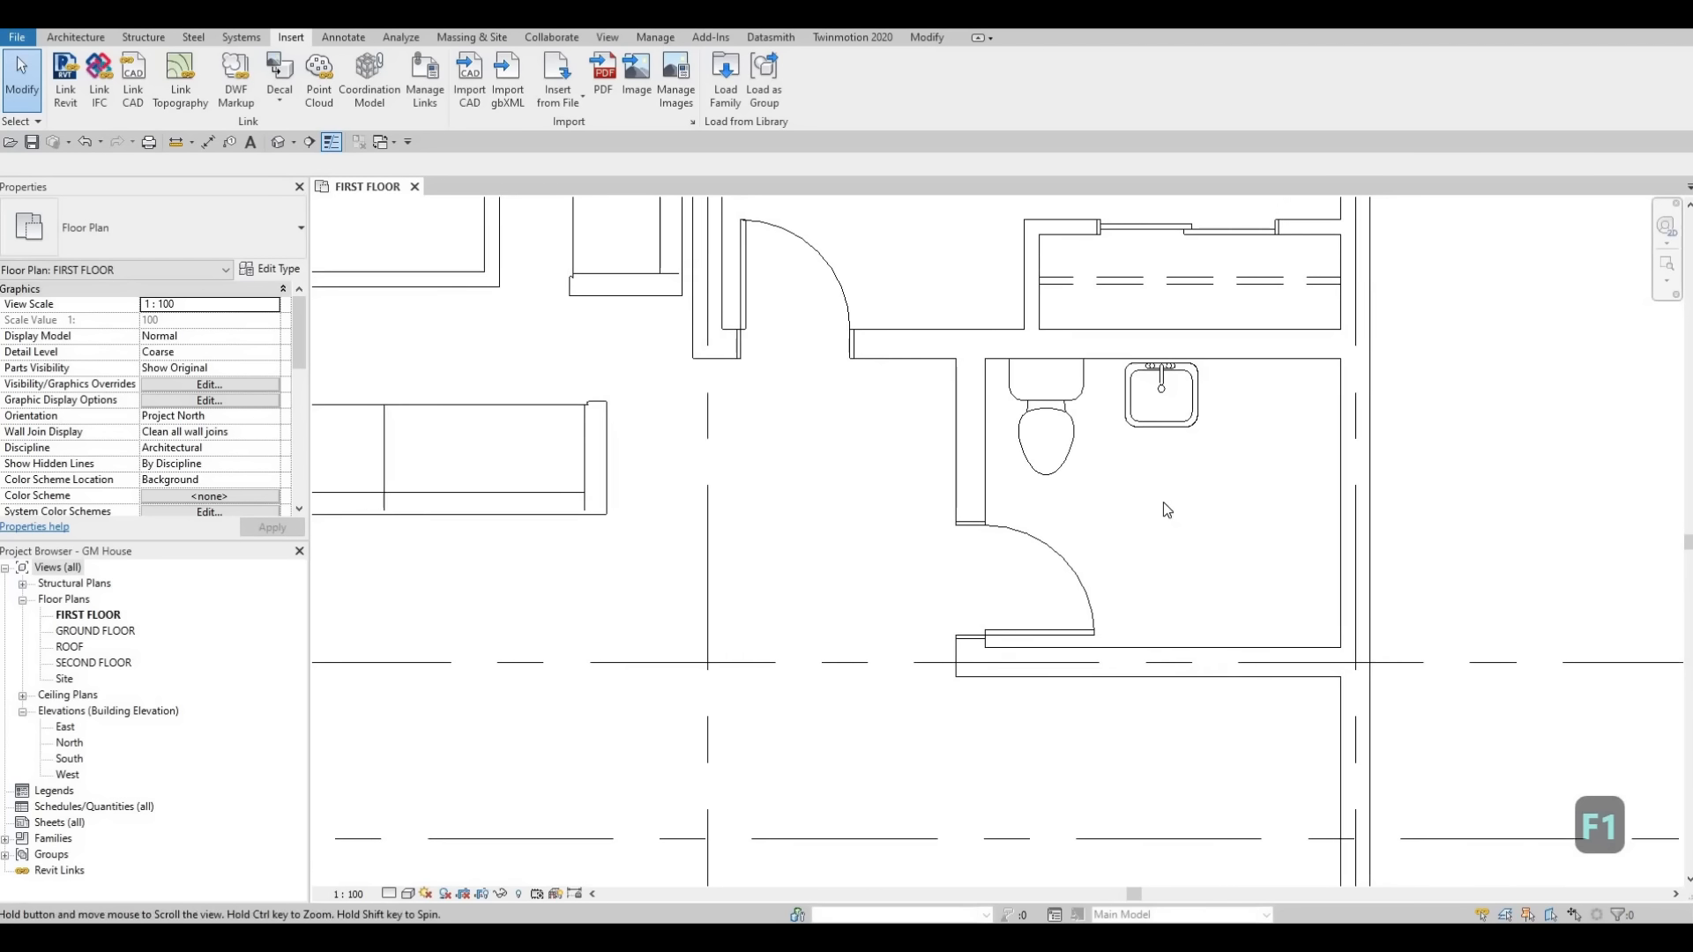
pyautogui.moveTo(1162, 501); pyautogui.dragTo(1163, 501, button='middle')
pyautogui.press('c')
pyautogui.press('m')
pyautogui.scroll(2, 1165, 520)
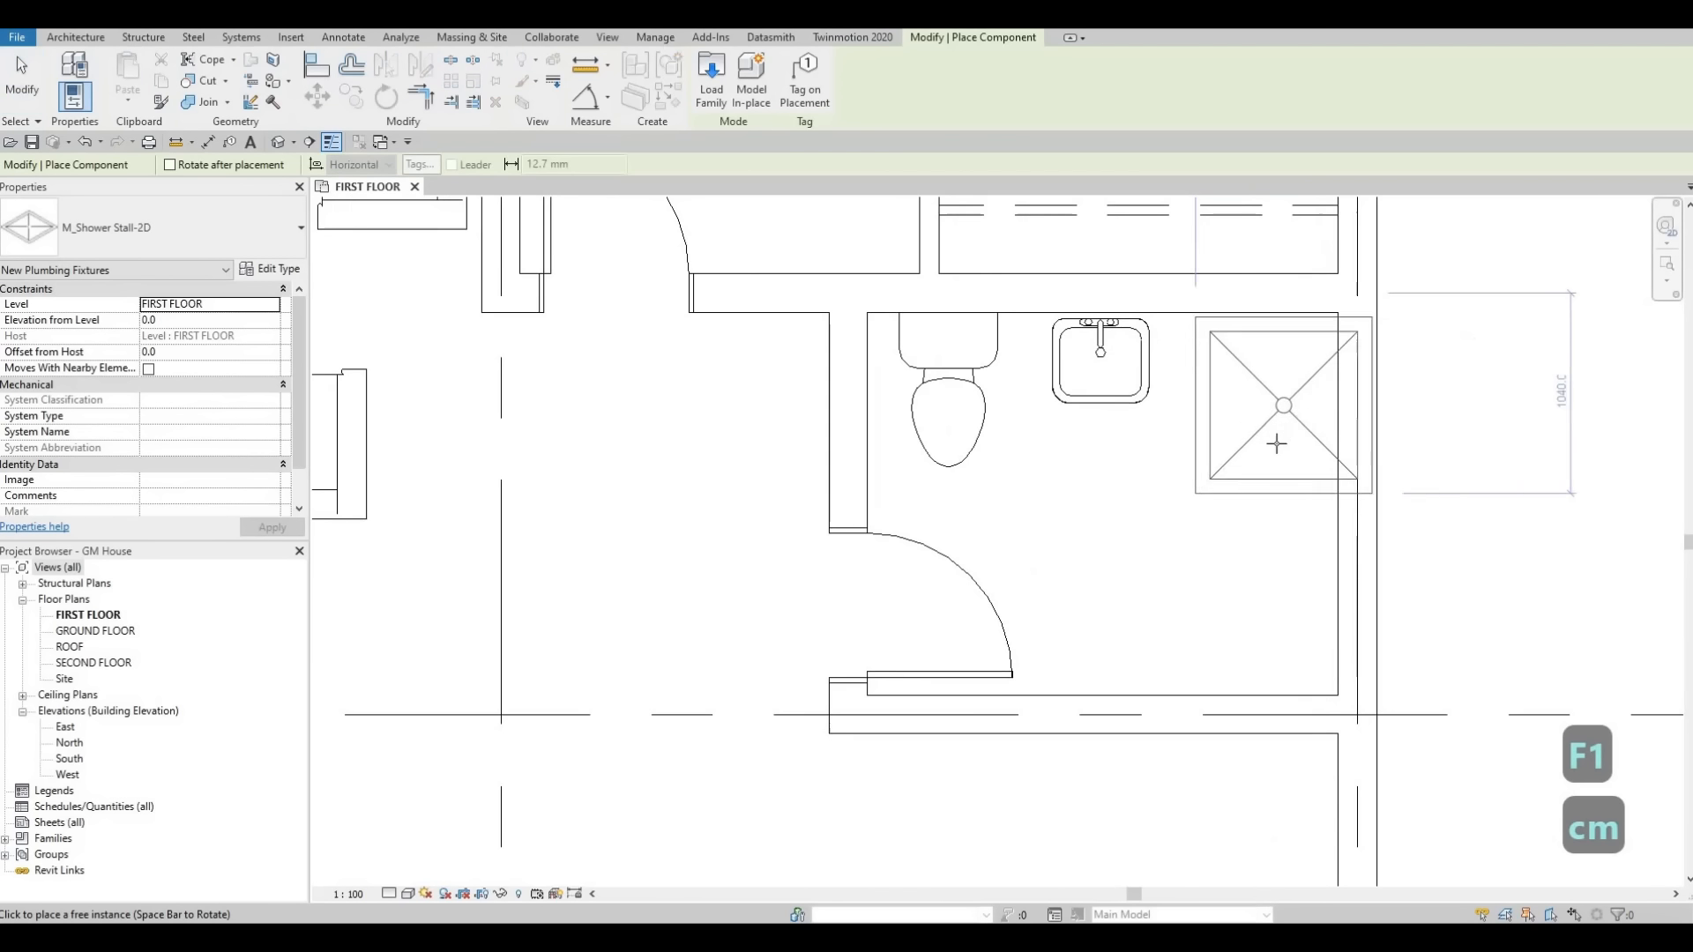
pyautogui.press('space')
pyautogui.press('space')
pyautogui.press('space')
pyautogui.press('space')
pyautogui.press('space')
pyautogui.press('space')
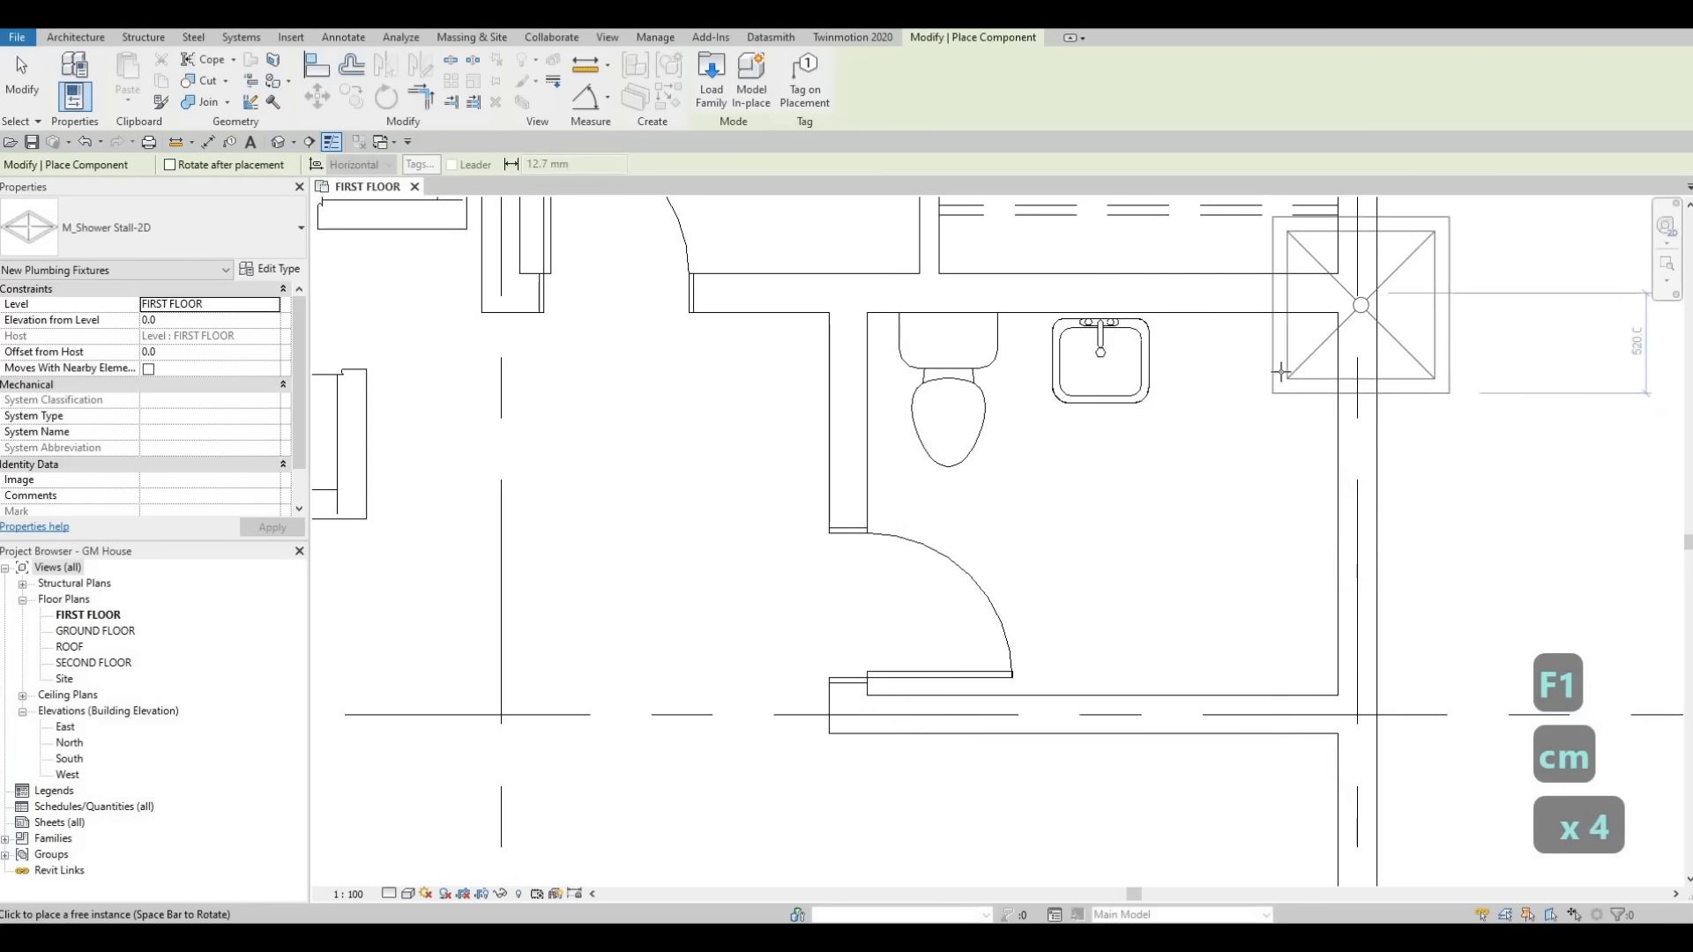
pyautogui.click(1336, 326)
pyautogui.press('Escape')
pyautogui.press('Escape')
pyautogui.press('Escape')
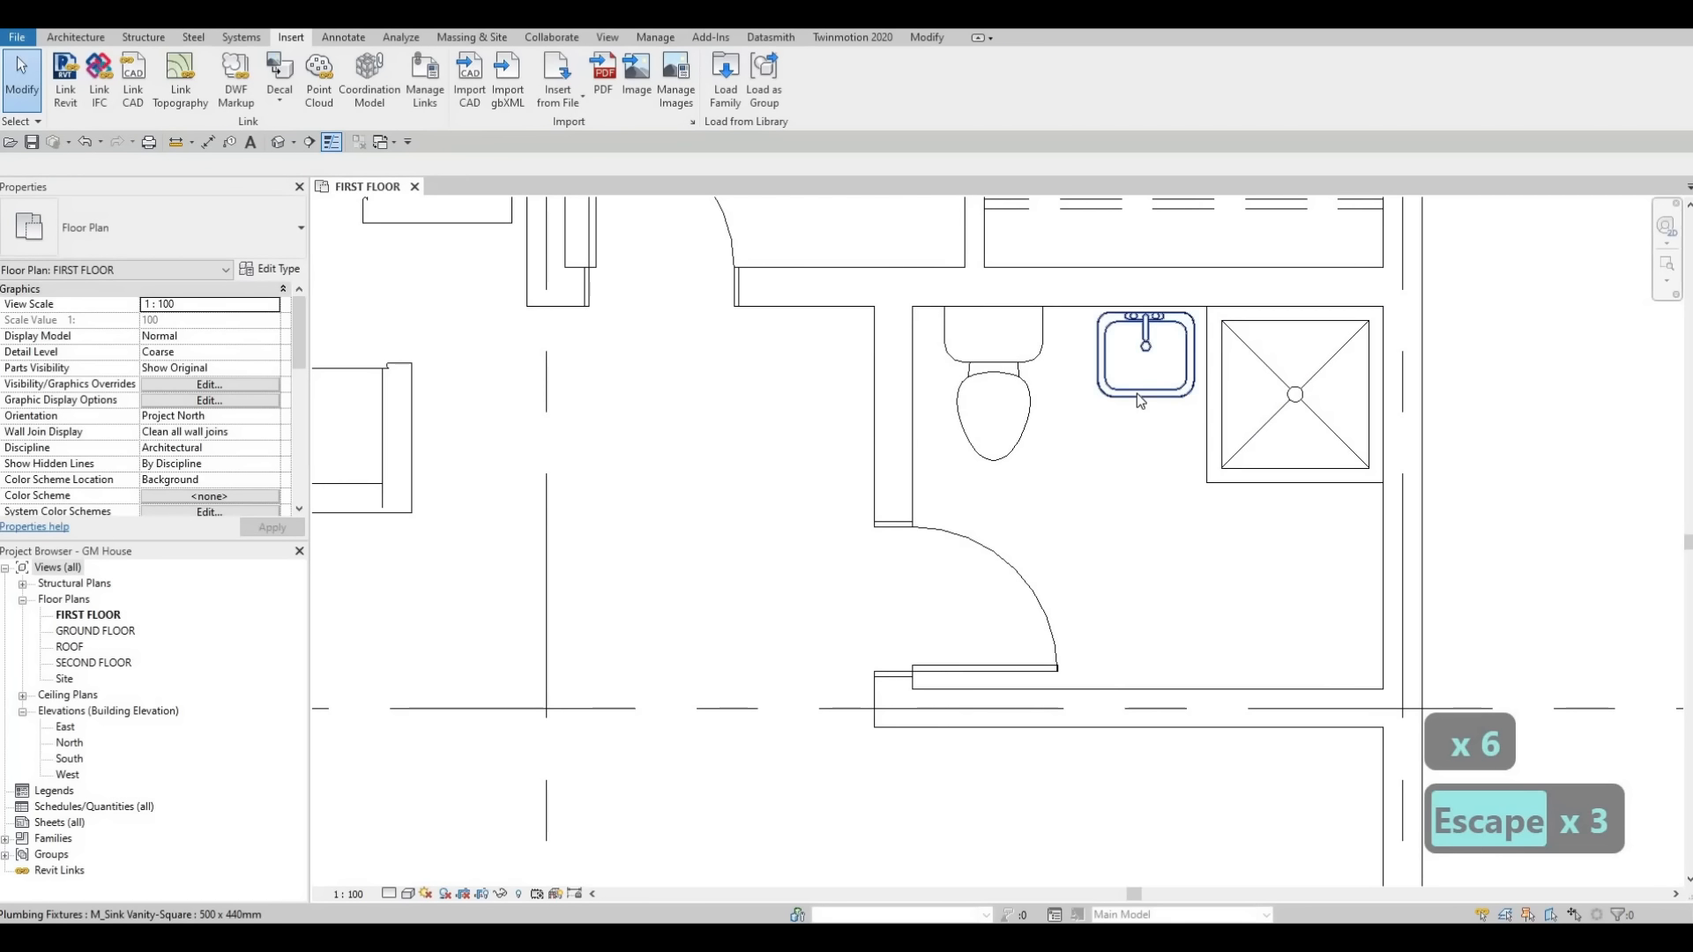
# Nudge the vanity sink slightly left, away from the shower stall.
pyautogui.click(1136, 394)
pyautogui.press('Left')
pyautogui.press('Left')
pyautogui.press('Left')
pyautogui.press('Left')
pyautogui.press('Left')
pyautogui.press('Left')
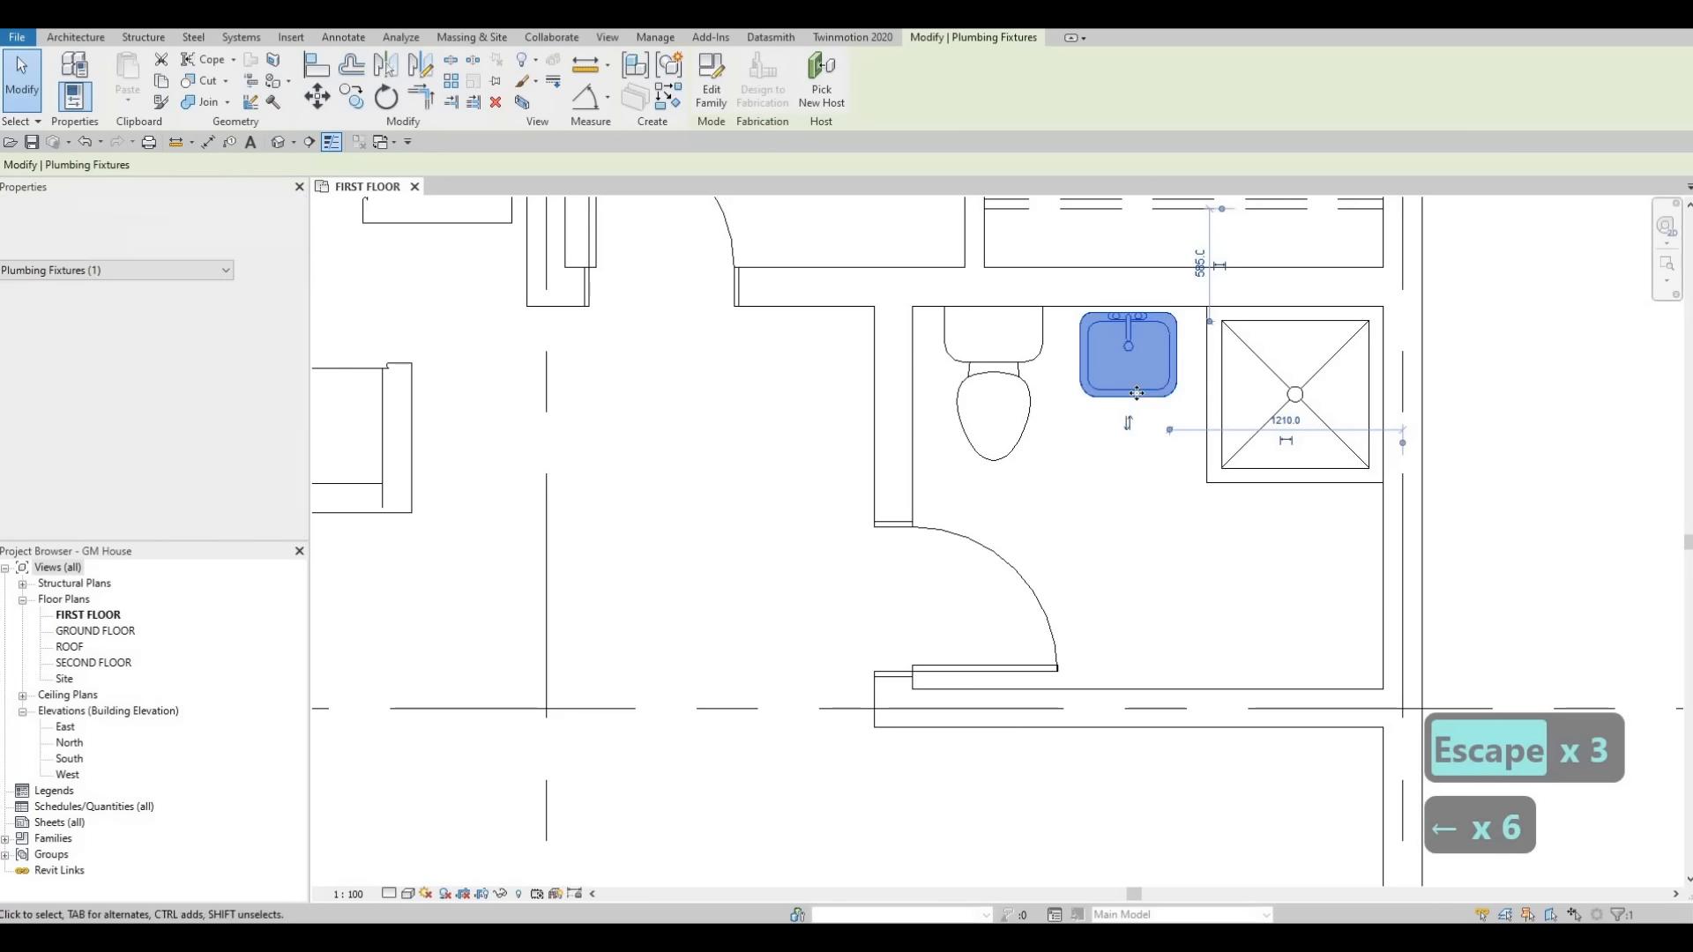
pyautogui.press('Escape')
pyautogui.press('Escape')
# Set the shower stall type's width to 1500.
pyautogui.click(1283, 468)
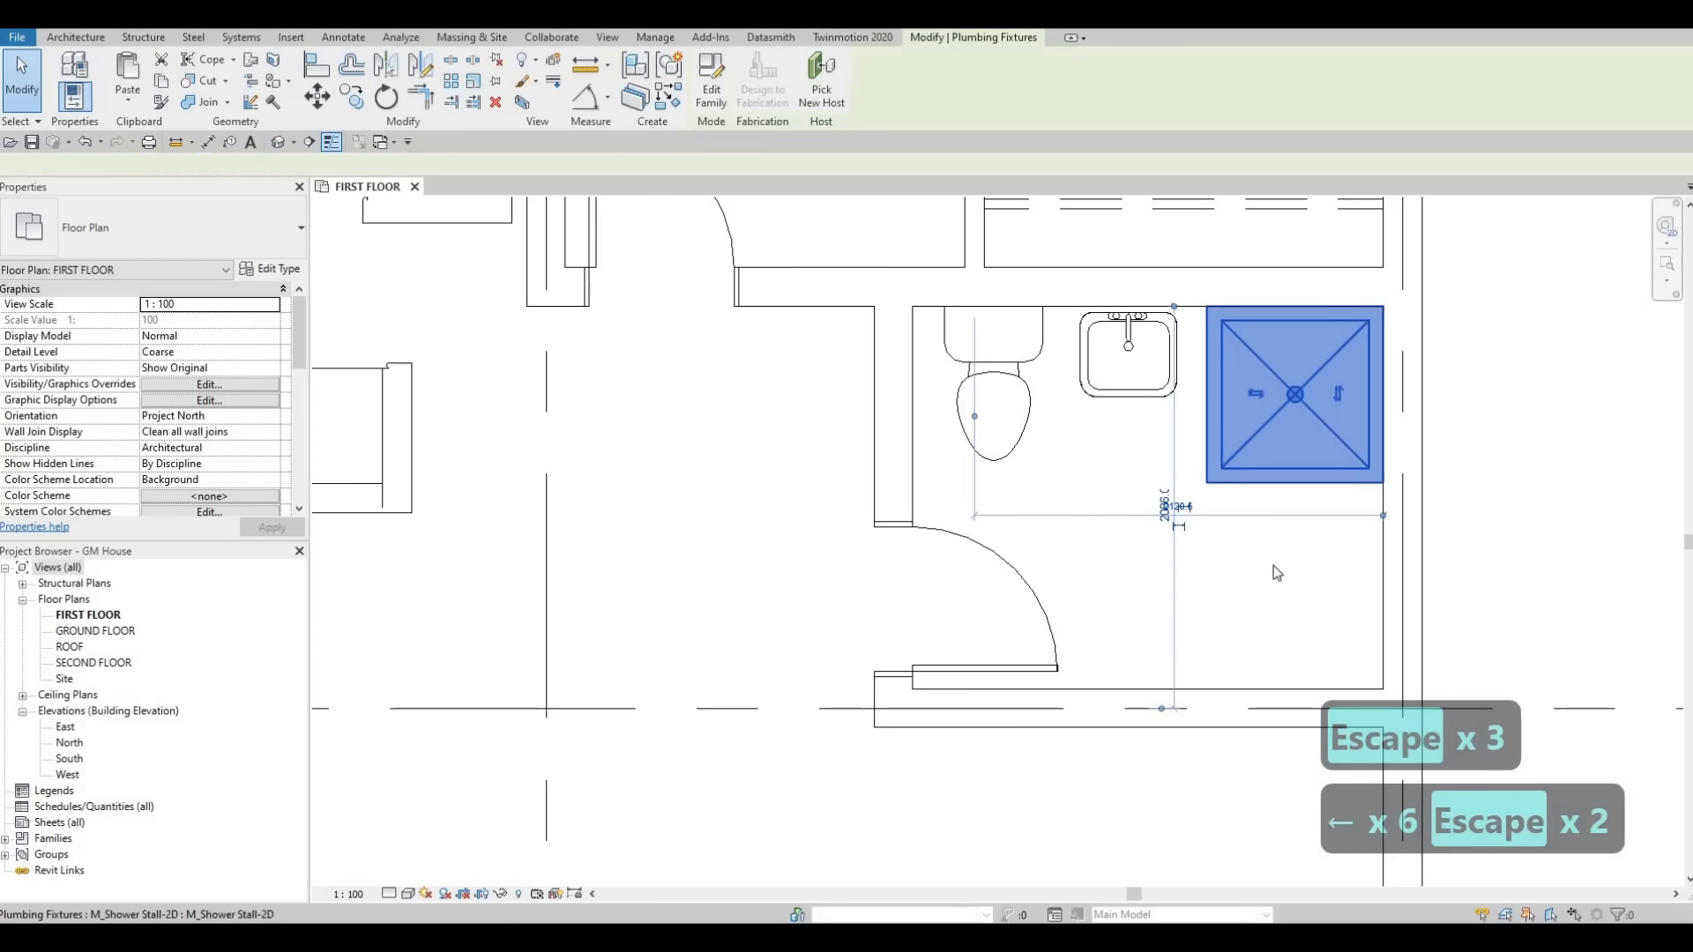
pyautogui.click(278, 271)
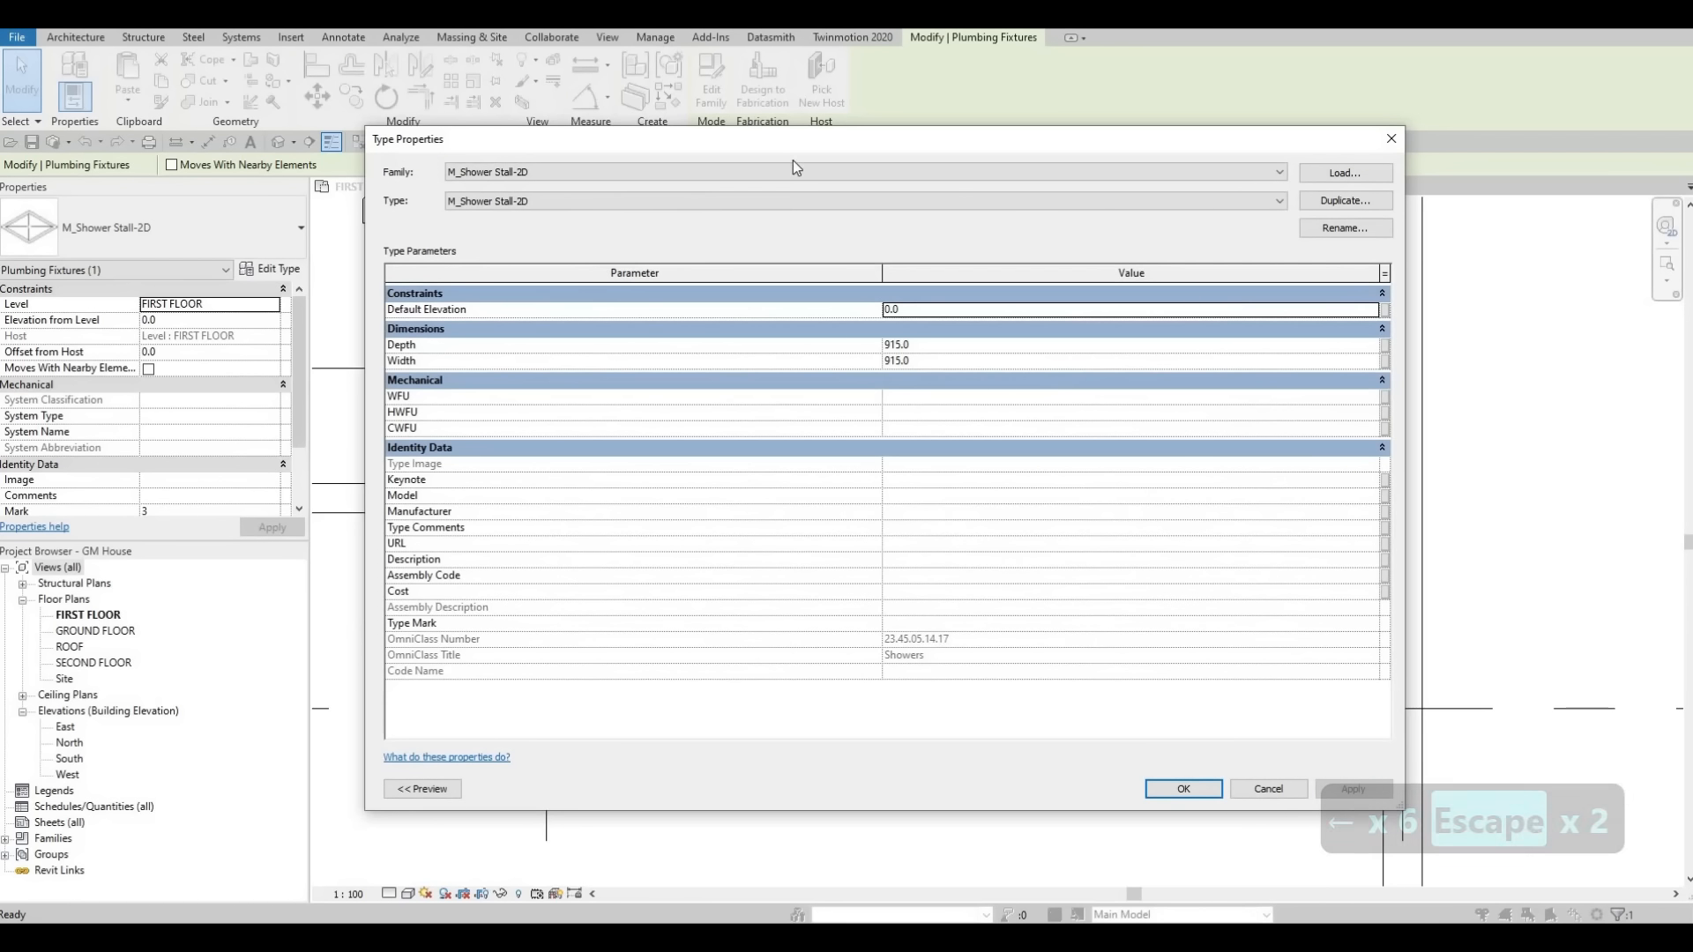
pyautogui.click(928, 361)
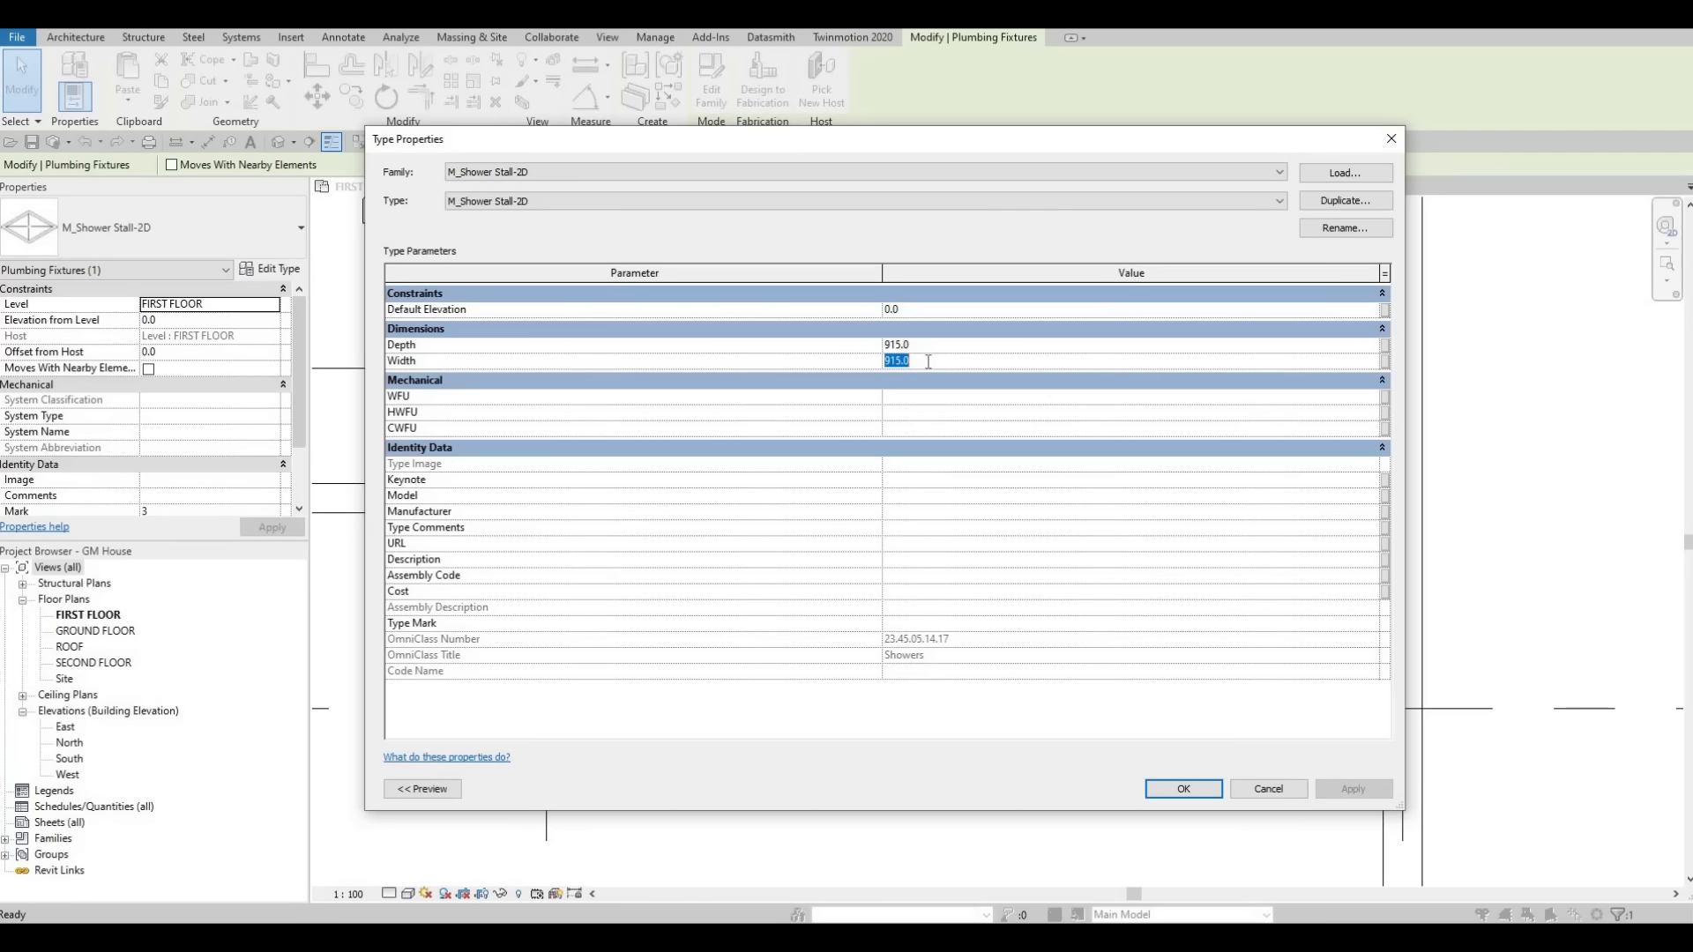
pyautogui.write('1500')
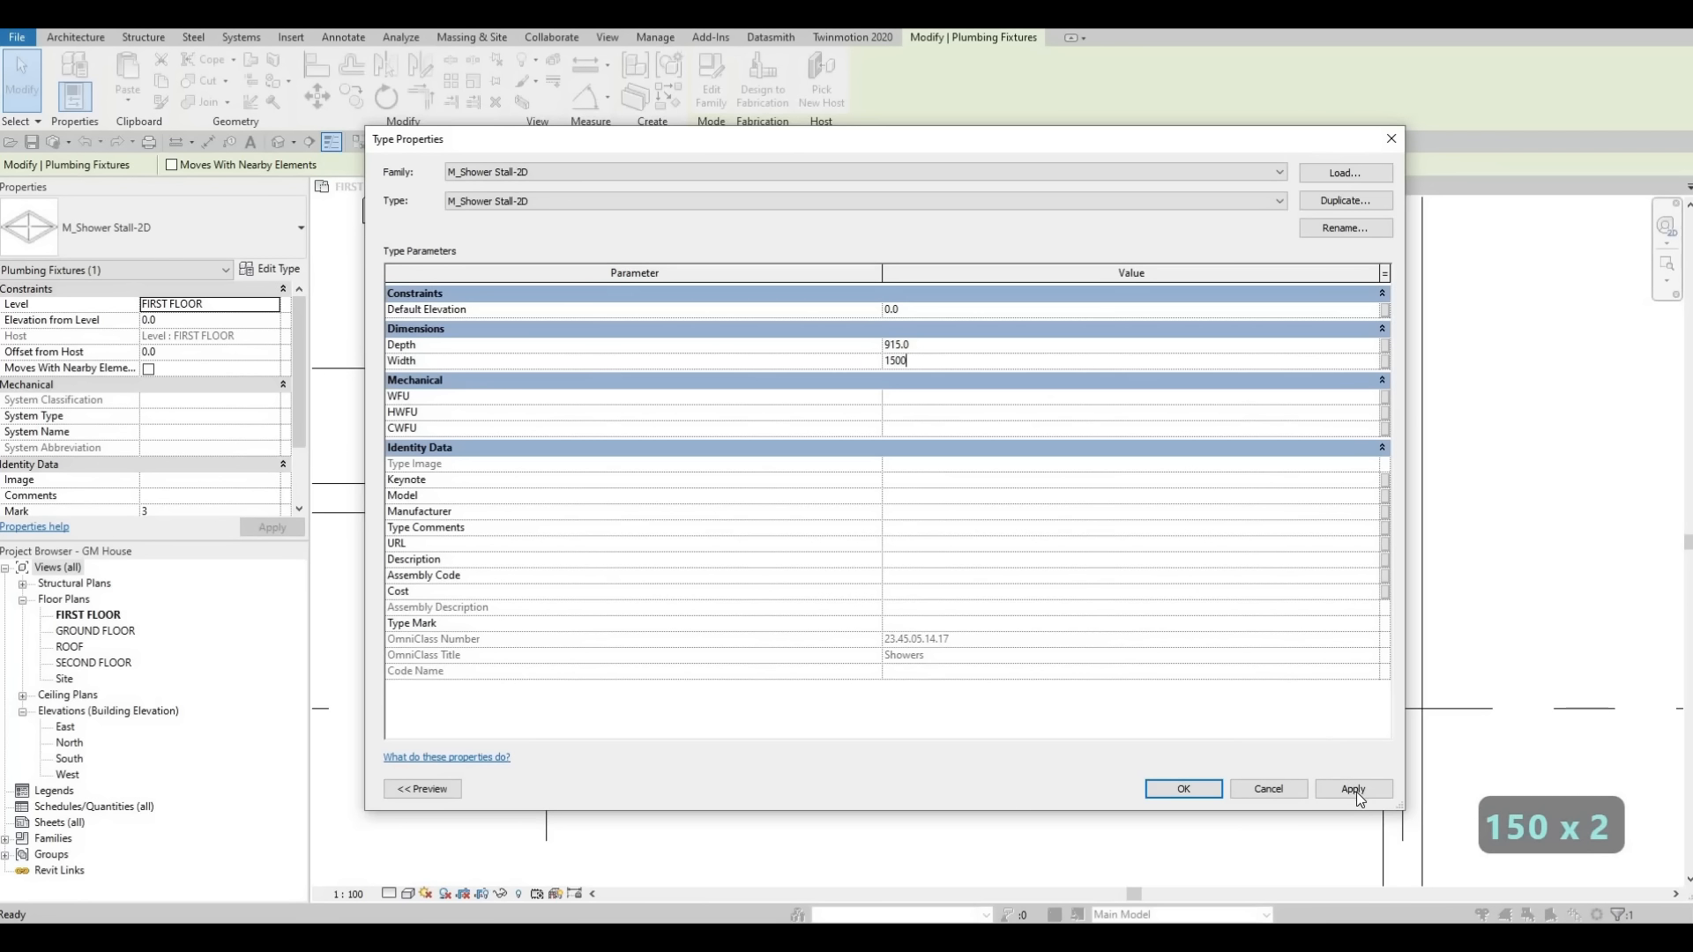
pyautogui.click(1184, 796)
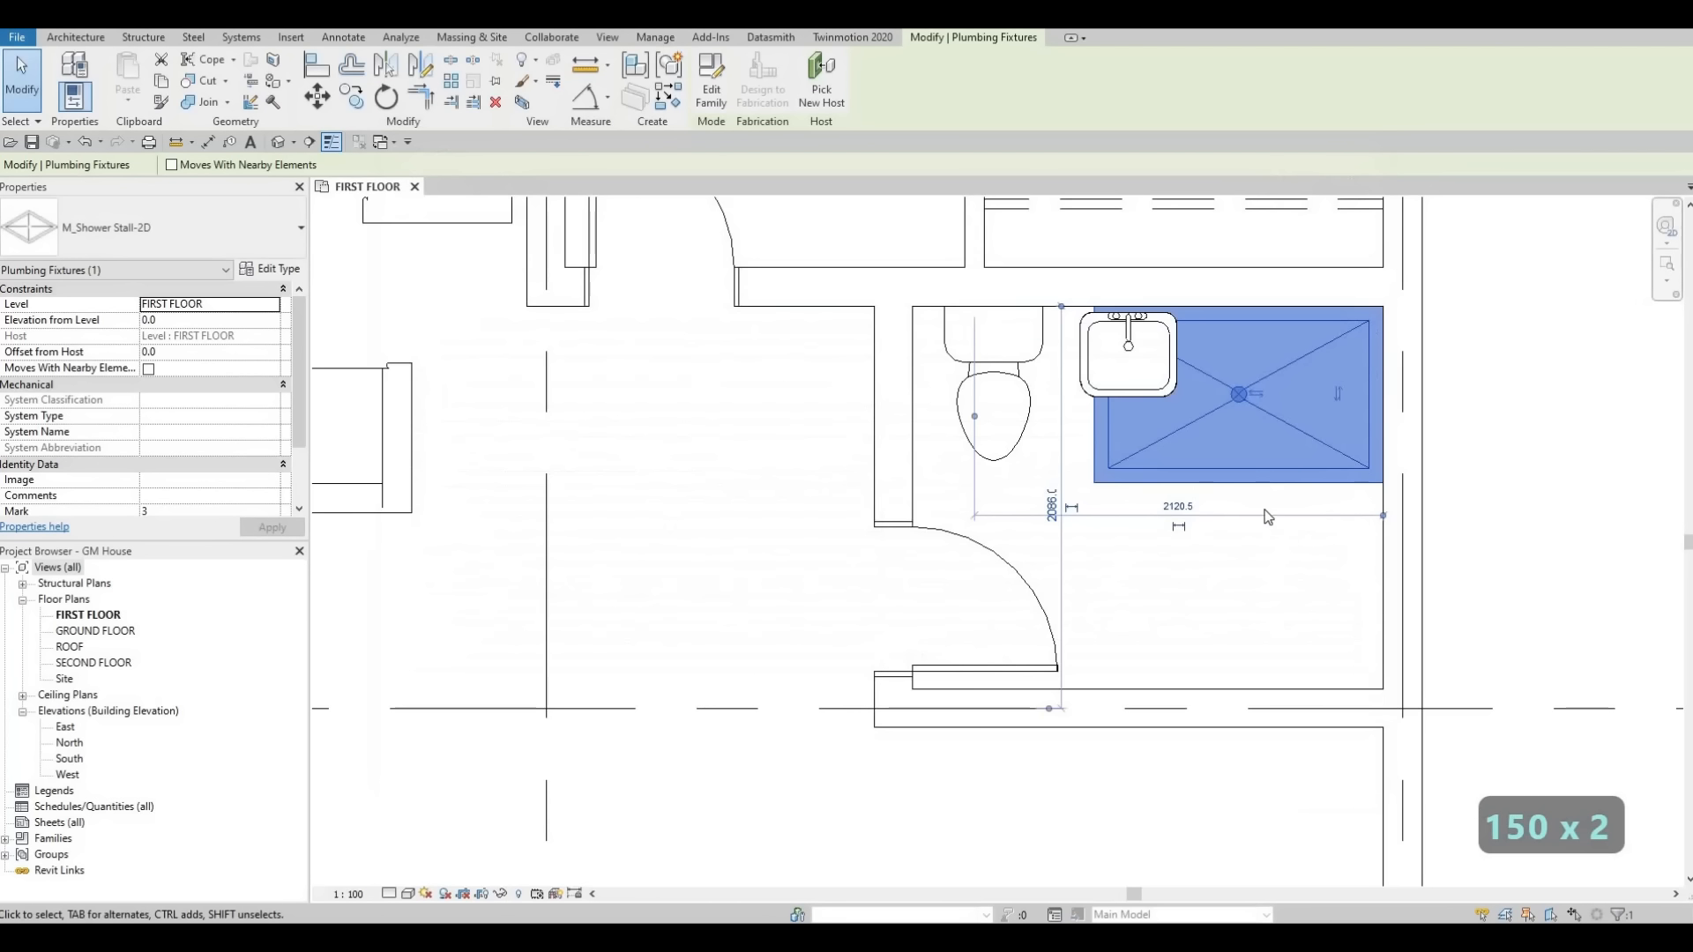
# Try rotating and repositioning the shower stall.
pyautogui.press('Escape')
pyautogui.press('Escape')
pyautogui.click(1259, 482)
pyautogui.press('space')
pyautogui.press('space')
pyautogui.press('space')
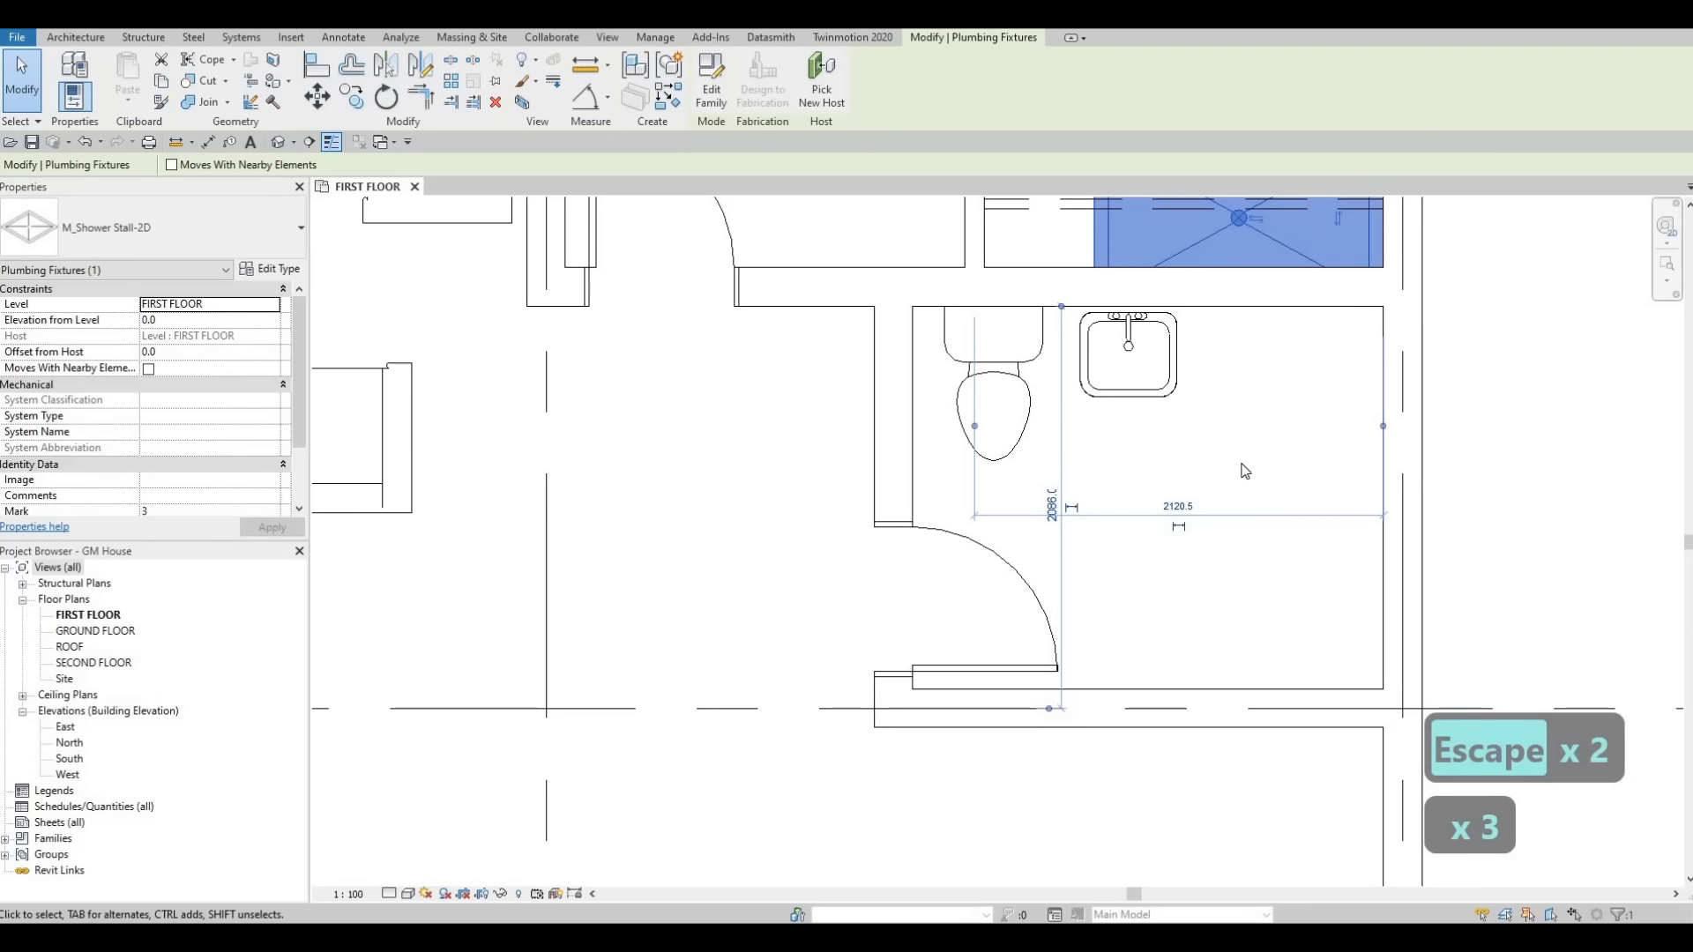
pyautogui.moveTo(1245, 471); pyautogui.dragTo(1210, 674, button='middle')
pyautogui.press('Escape')
pyautogui.press('Escape')
pyautogui.click(1242, 448)
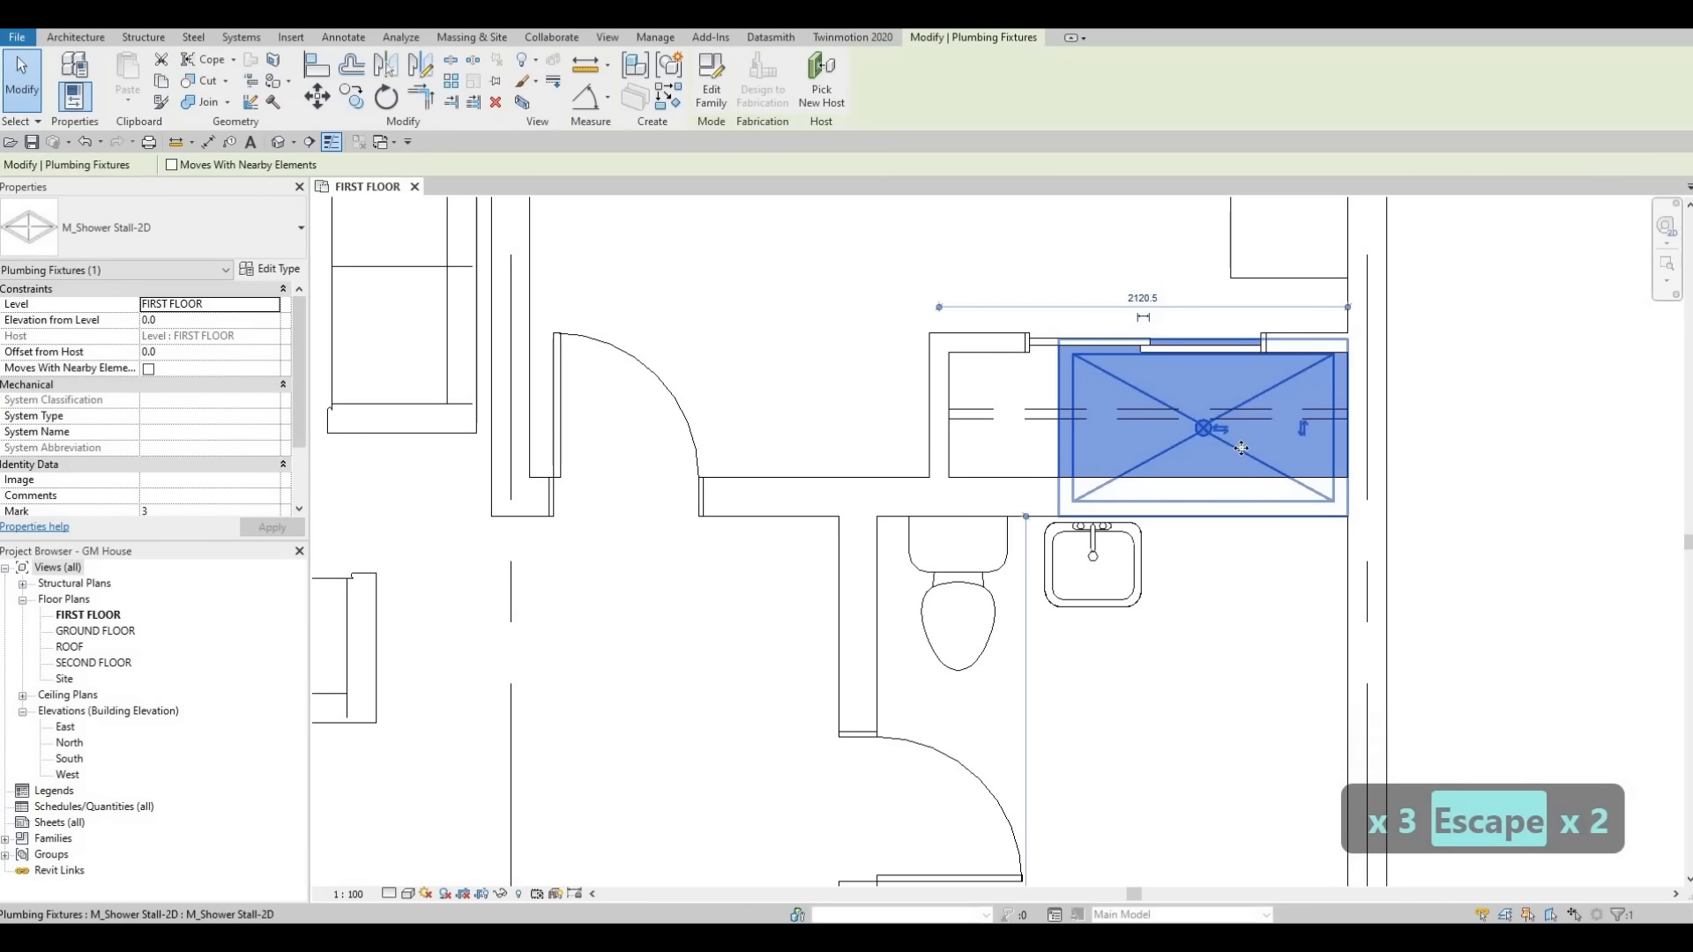
pyautogui.press('r')
pyautogui.press('p')
pyautogui.press('Escape')
pyautogui.press('Escape')
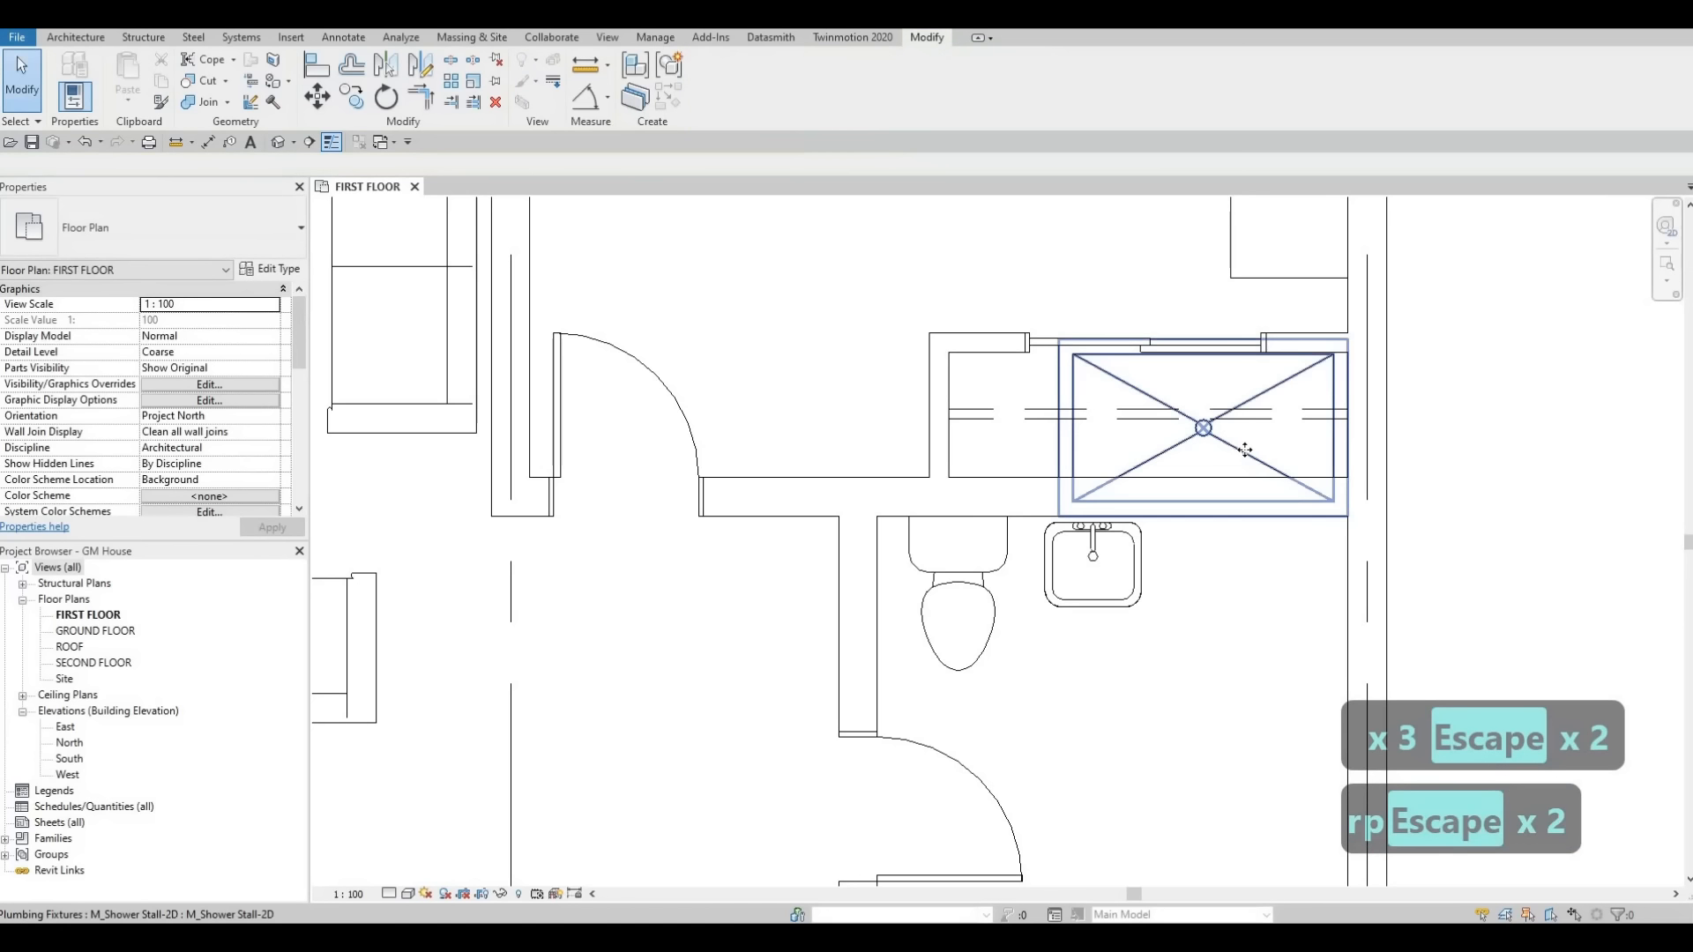
# Create a similar shower stall, rotated, and place it lengthwise against the bathroom's right wall.
pyautogui.click(1246, 449)
pyautogui.press('c')
pyautogui.press('s')
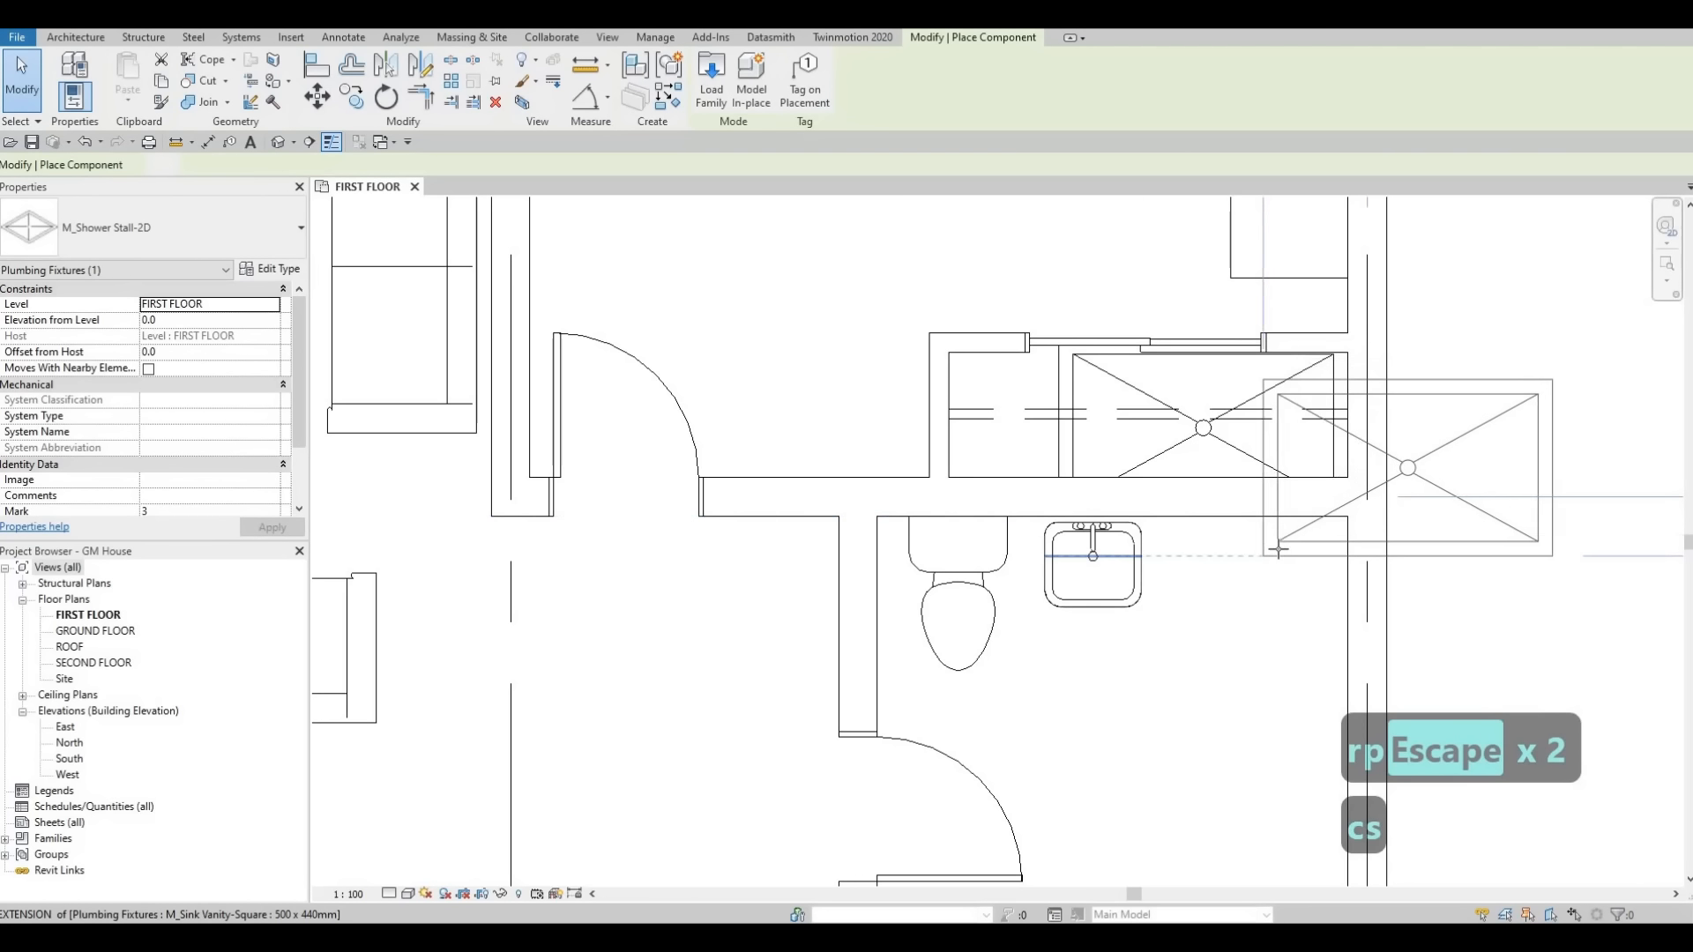
pyautogui.press('space')
pyautogui.press('space')
pyautogui.press('space')
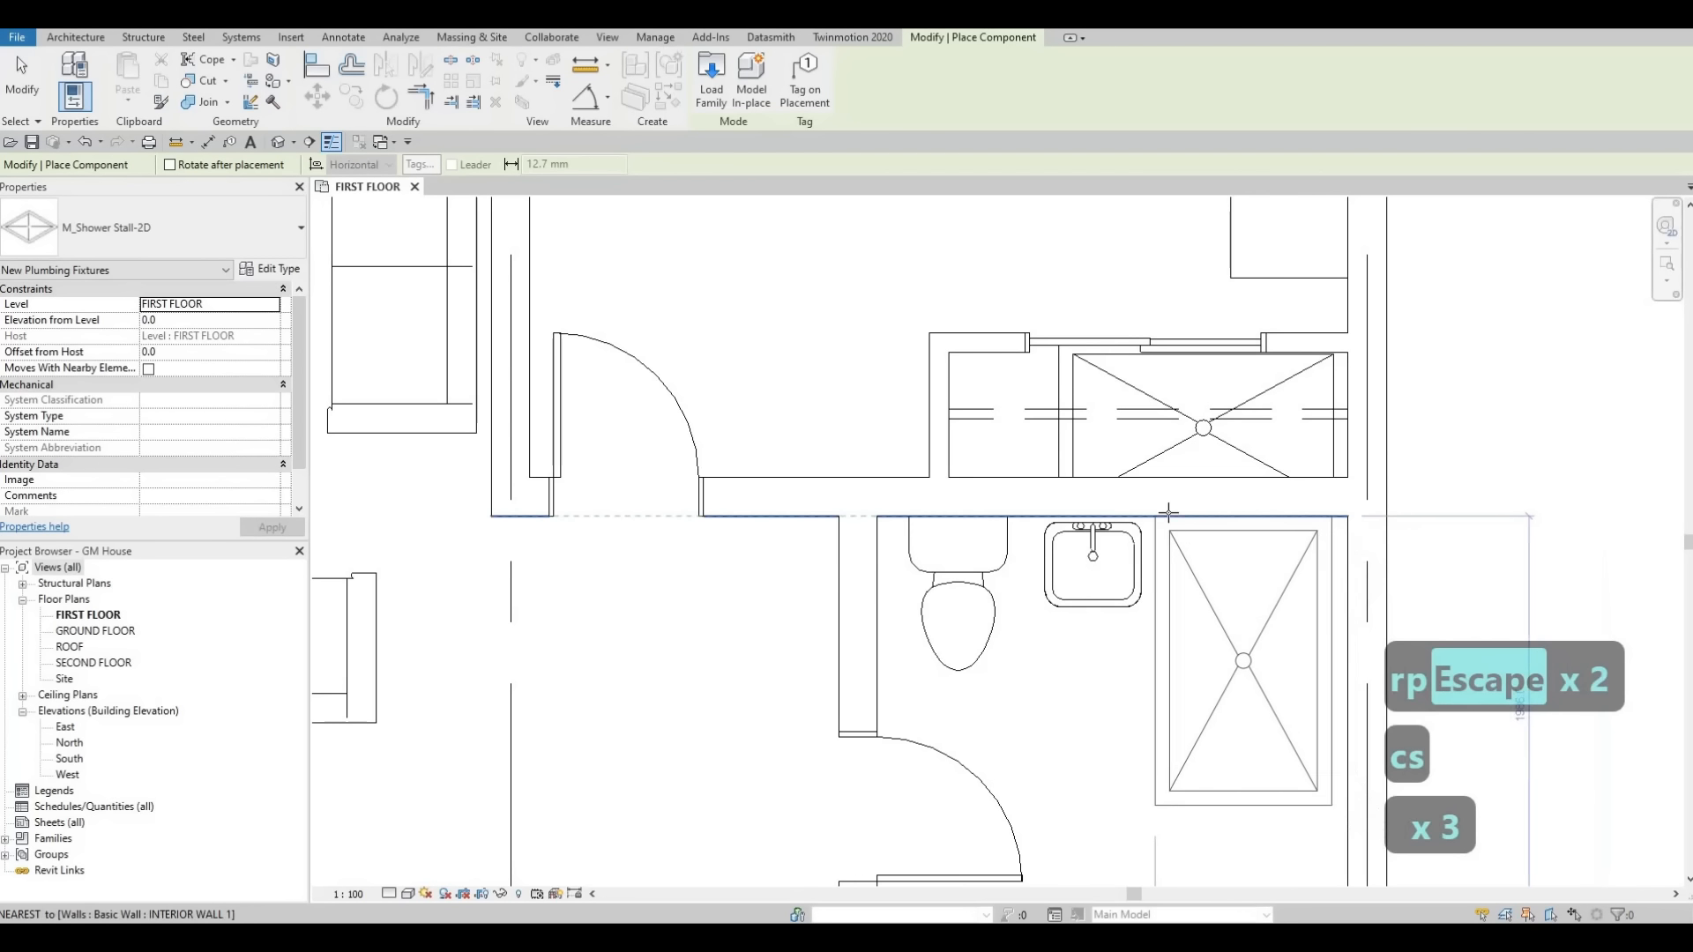
pyautogui.click(1183, 513)
pyautogui.press('Escape')
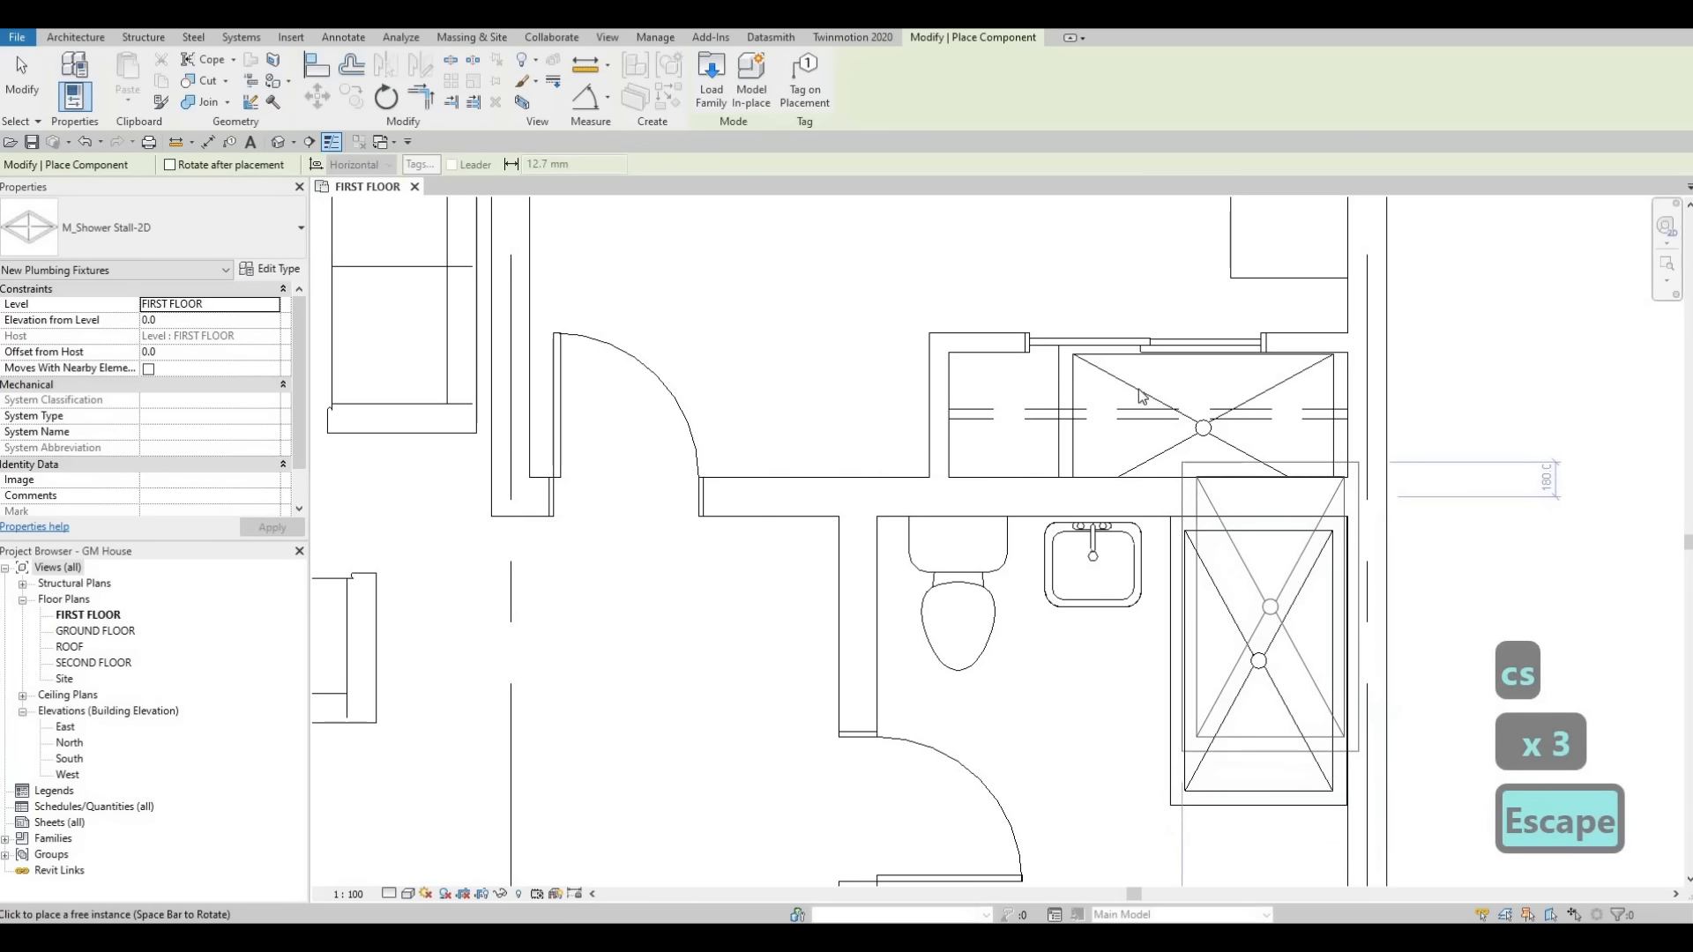
# Delete the original misplaced shower stall.
pyautogui.press('Escape')
pyautogui.click(1137, 390)
pyautogui.press('Delete')
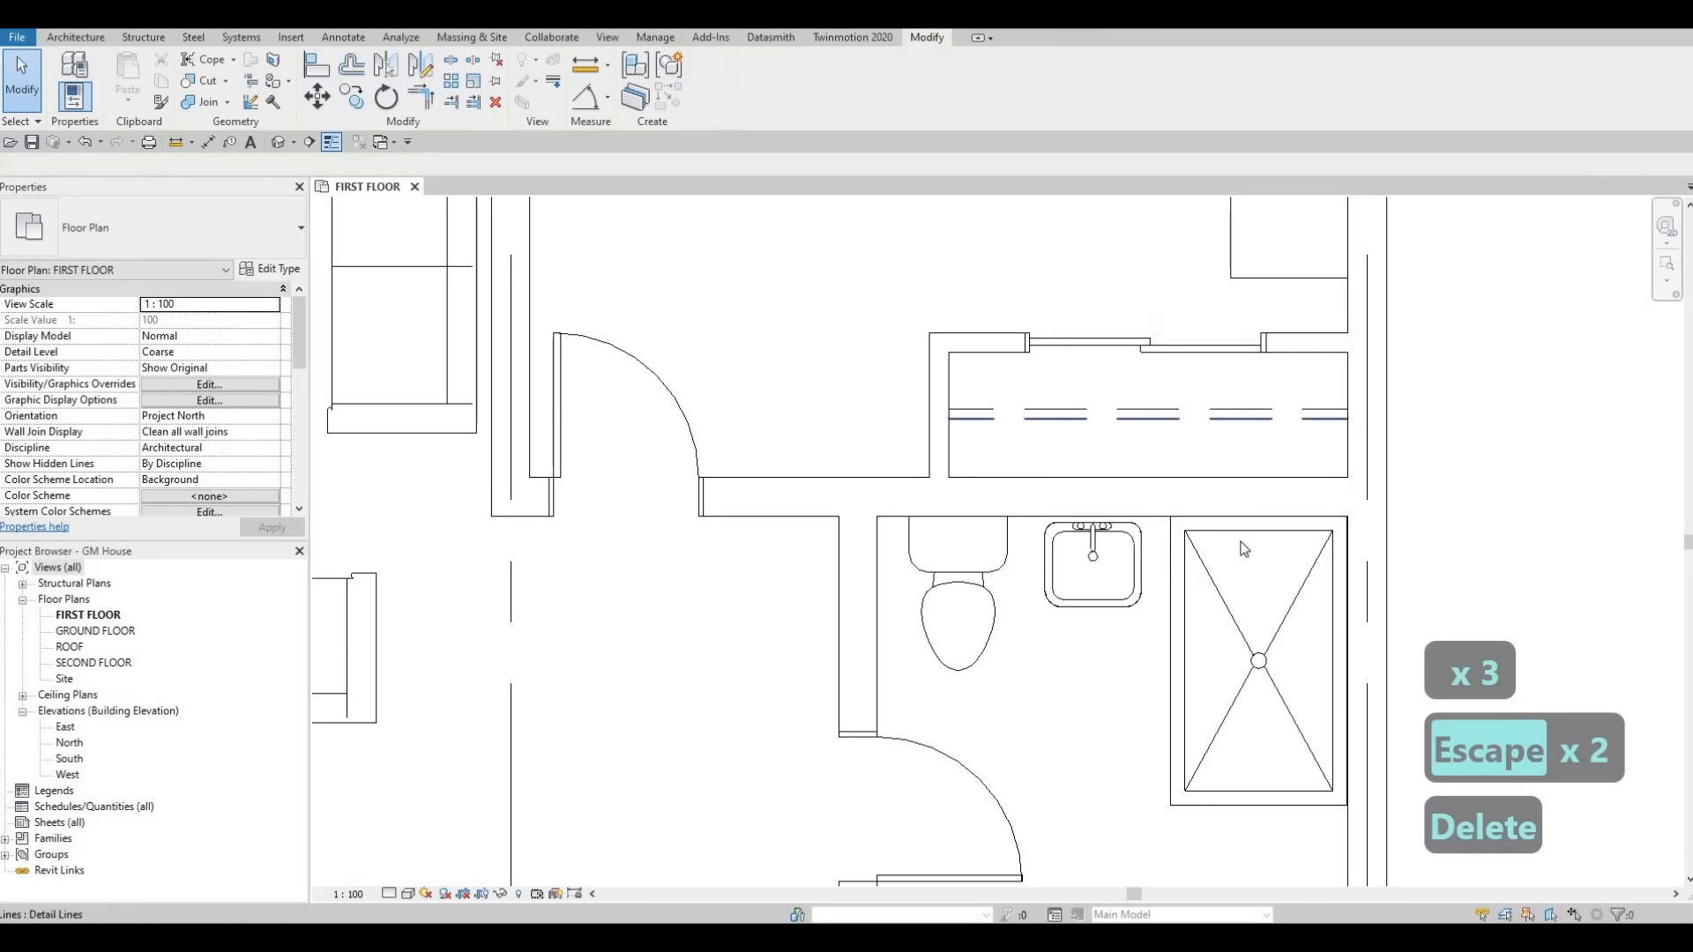
# Measure the bathroom's inner depth from the upper wall to the lower wall with an aligned dimension.
pyautogui.scroll(-3, 1253, 546)
pyautogui.press('Escape')
pyautogui.press('Escape')
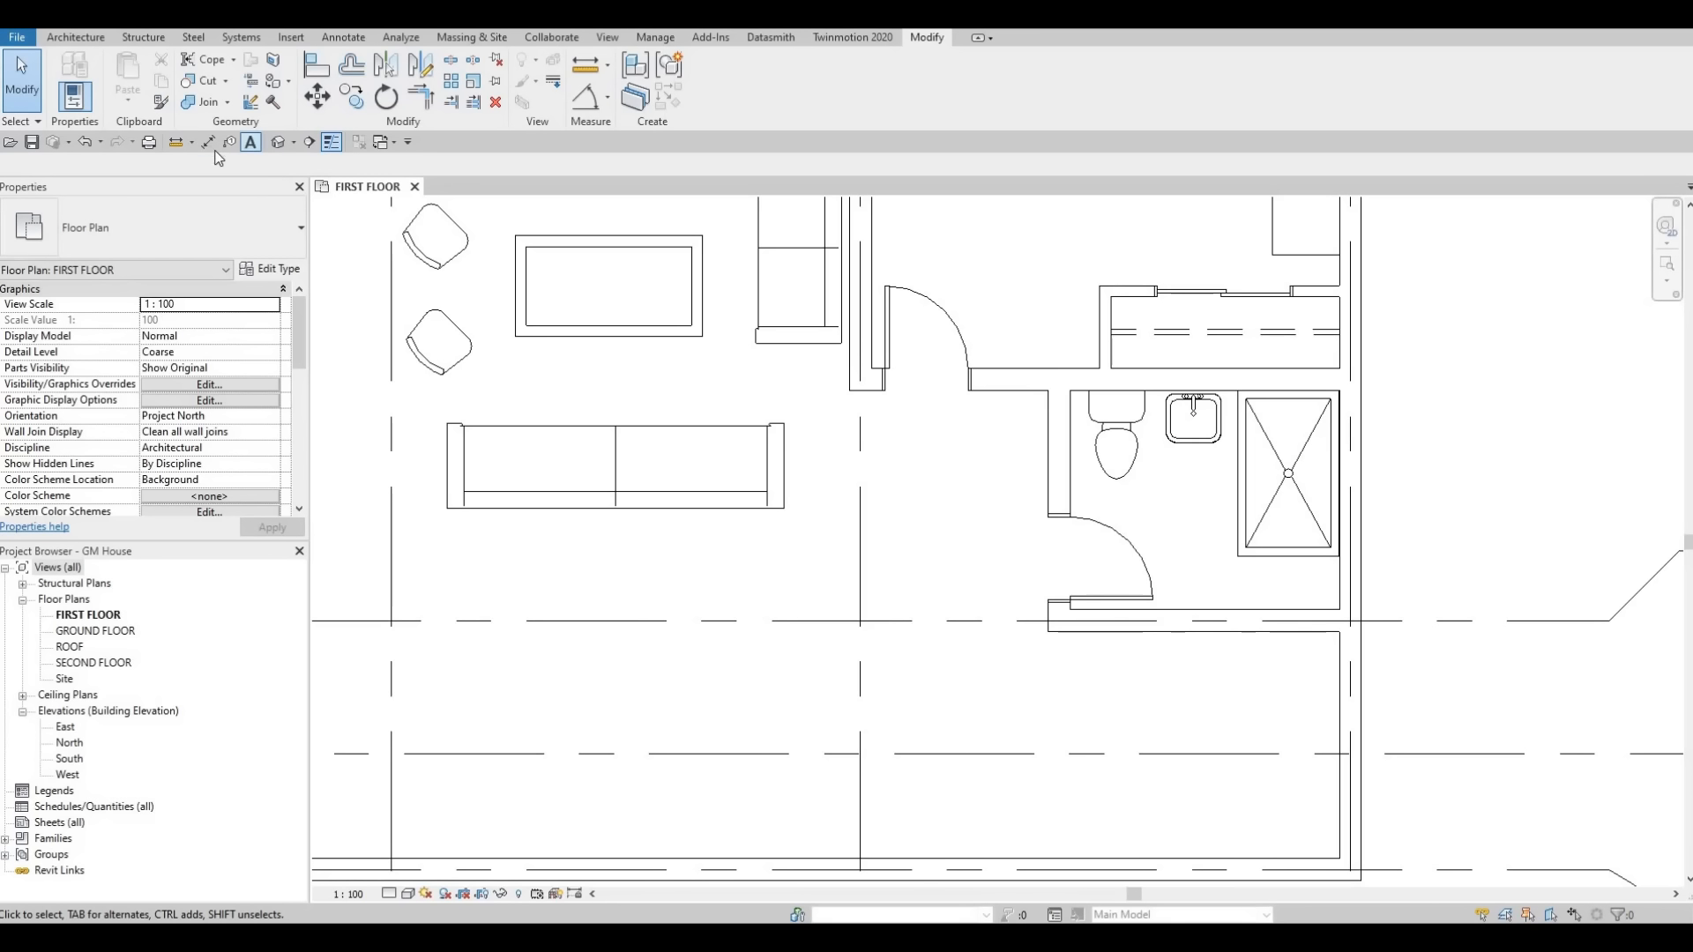
pyautogui.press('d')
pyautogui.press('i')
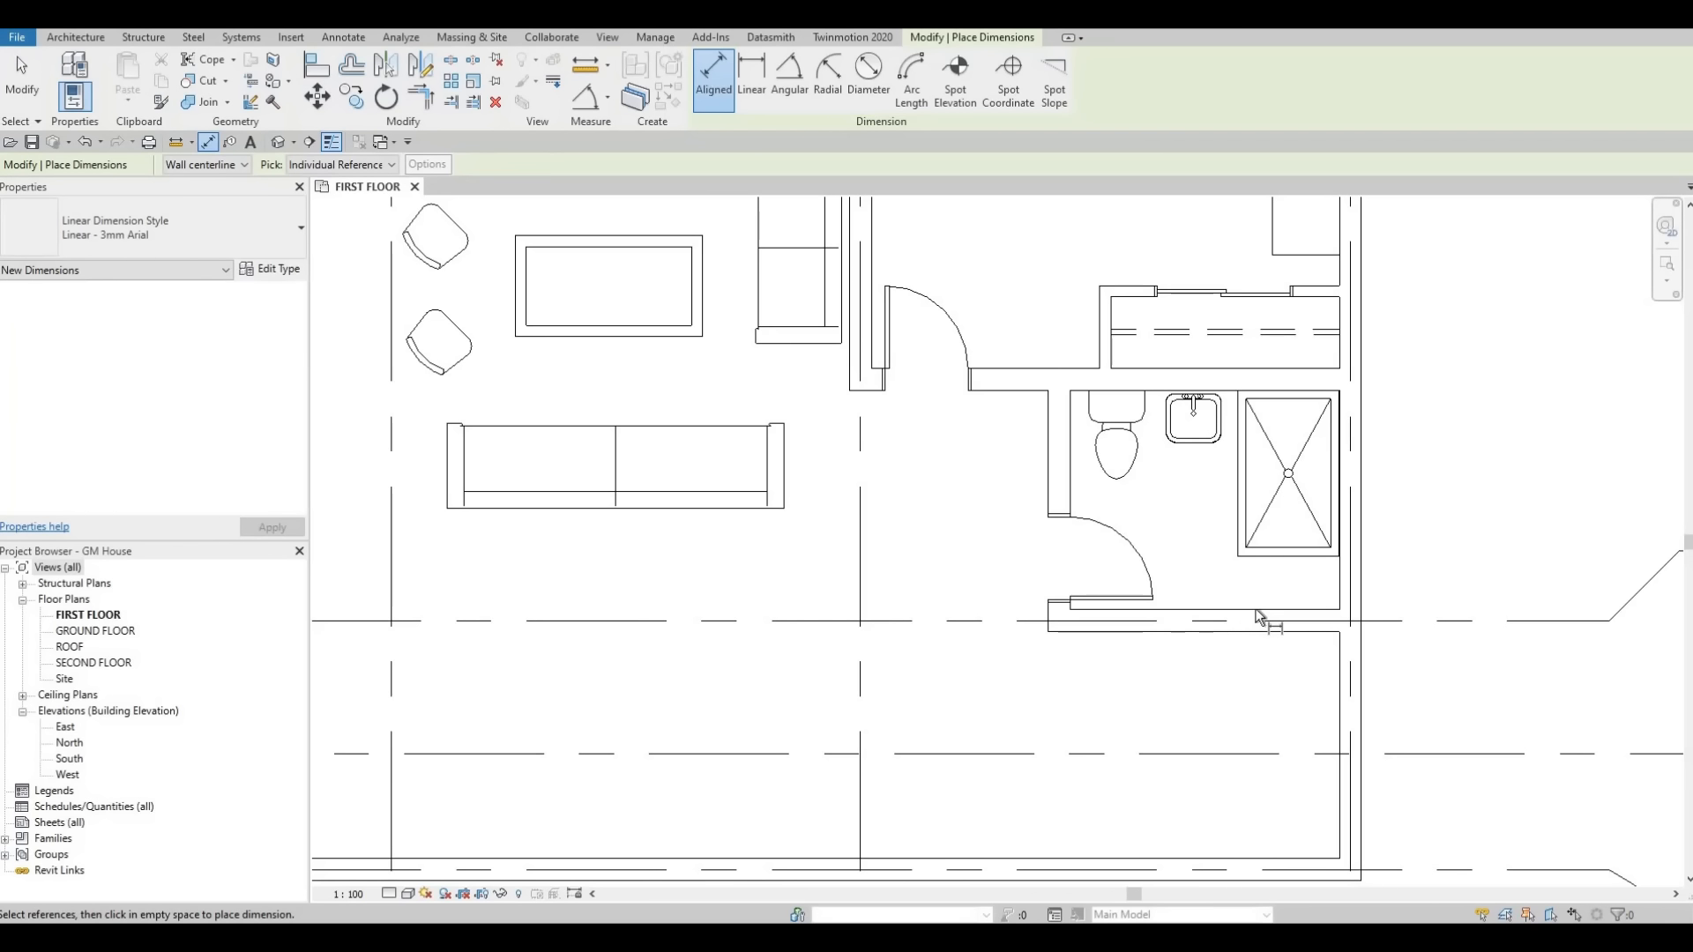
pyautogui.press('Tab')
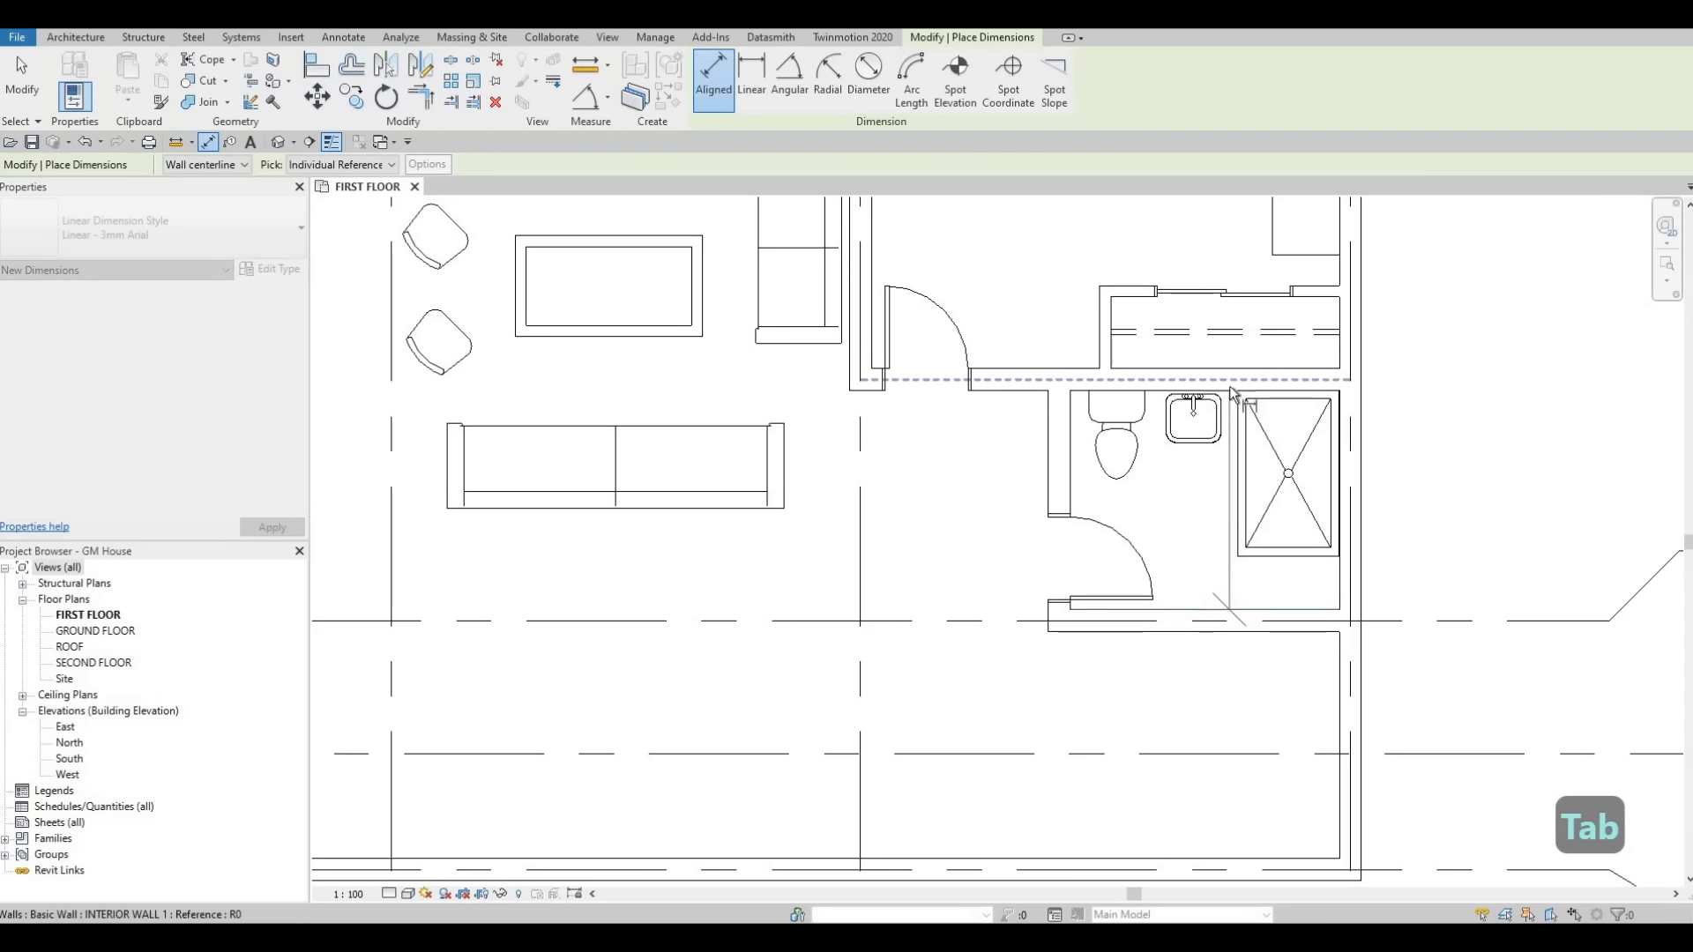
pyautogui.press('Tab')
pyautogui.click(1233, 393)
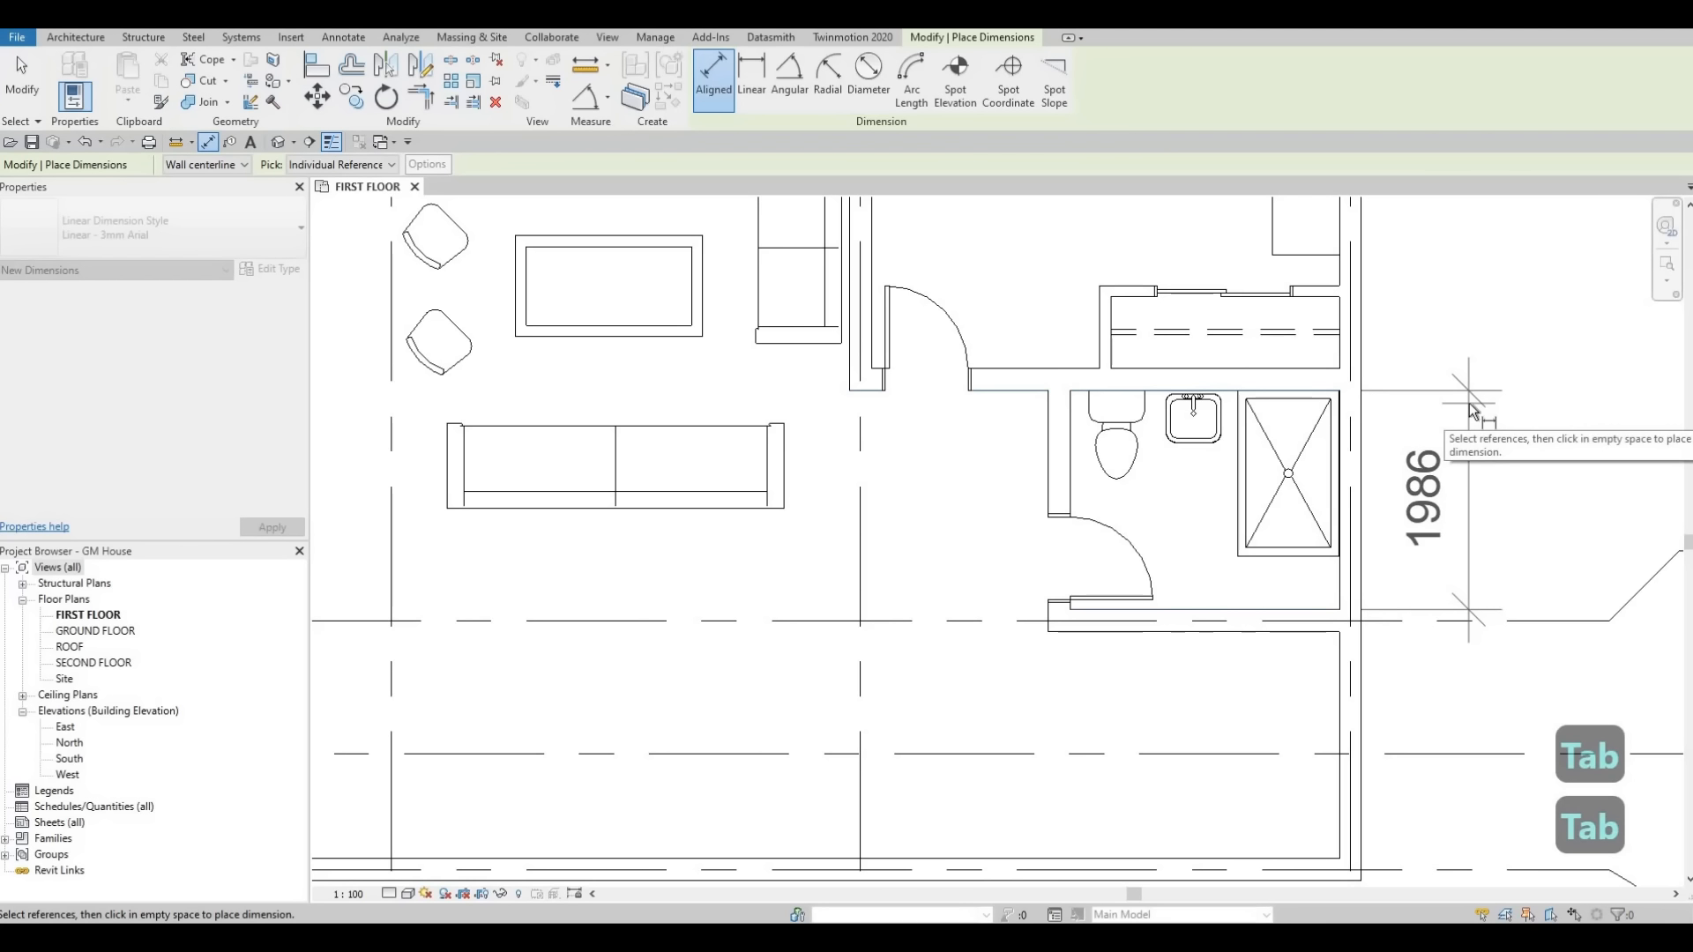
pyautogui.press('Escape')
pyautogui.press('Escape')
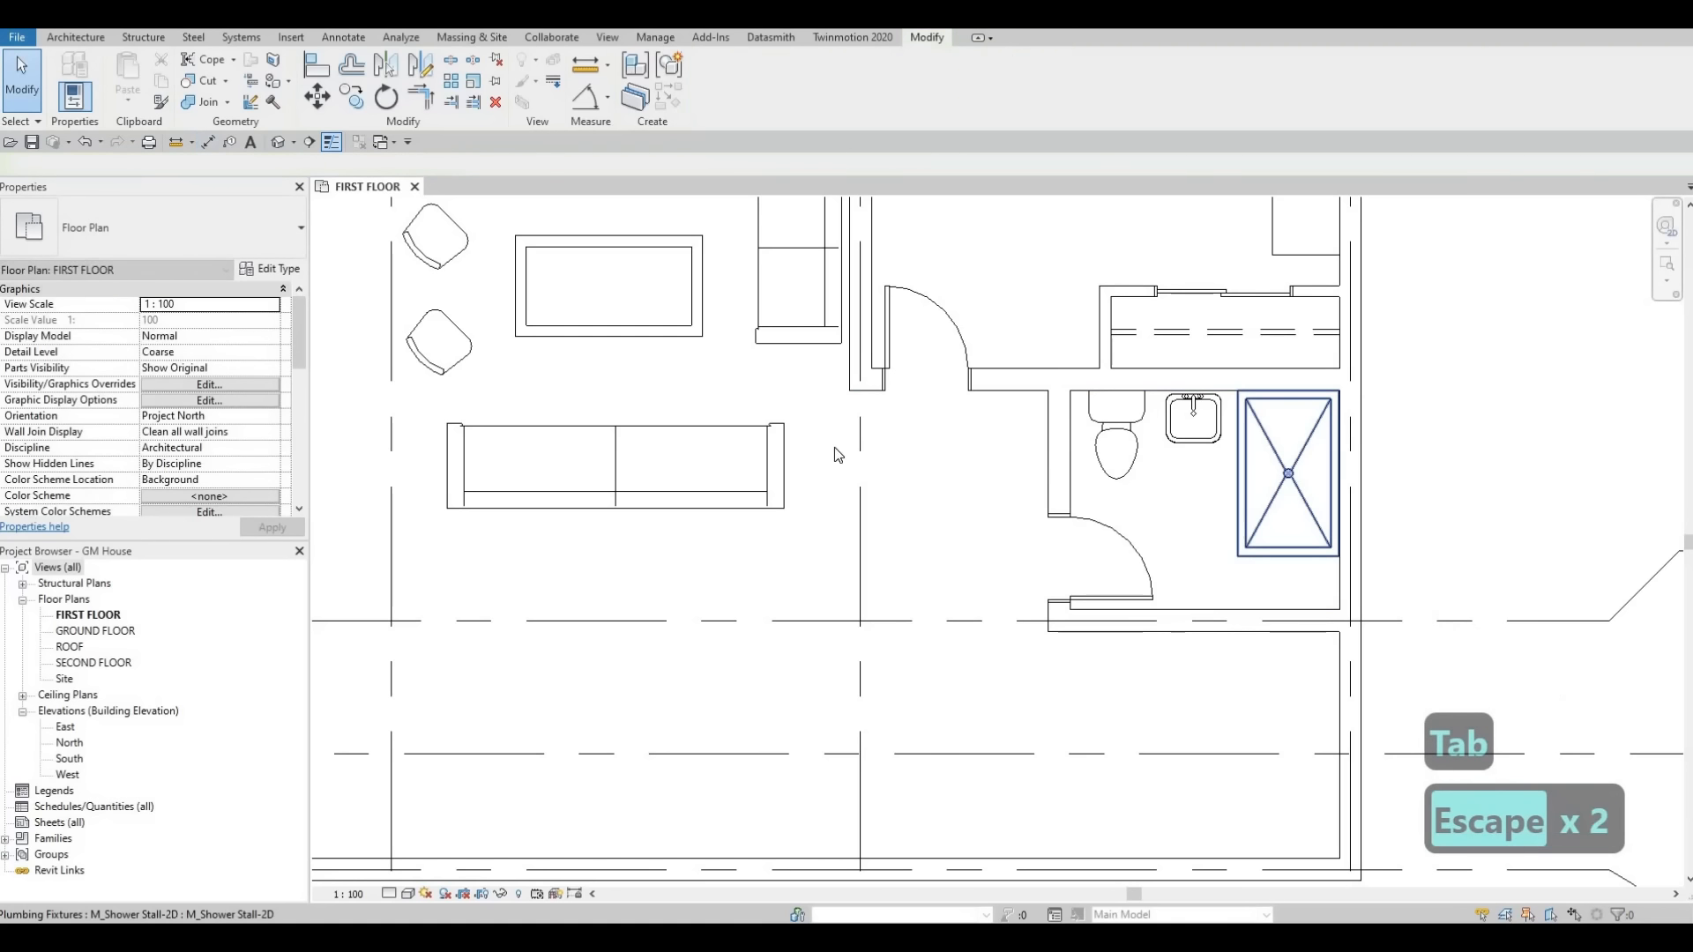
# Set the shower stall type's width to 1986 so it fills the bathroom depth.
pyautogui.click(1333, 471)
pyautogui.click(271, 268)
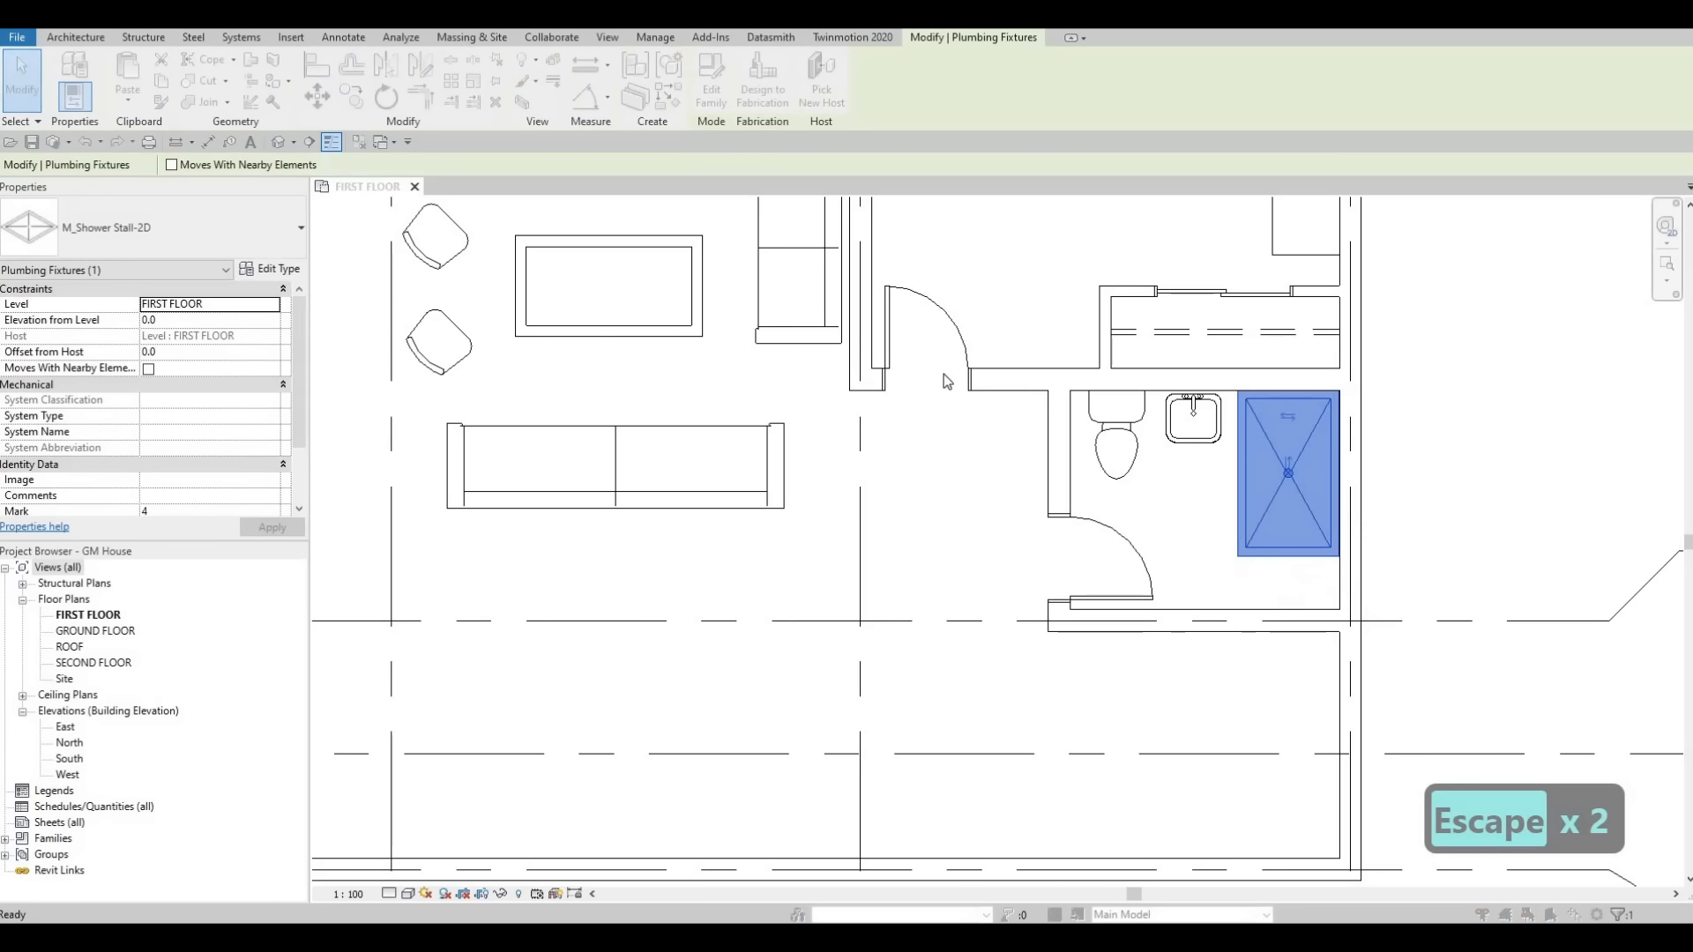
pyautogui.click(944, 363)
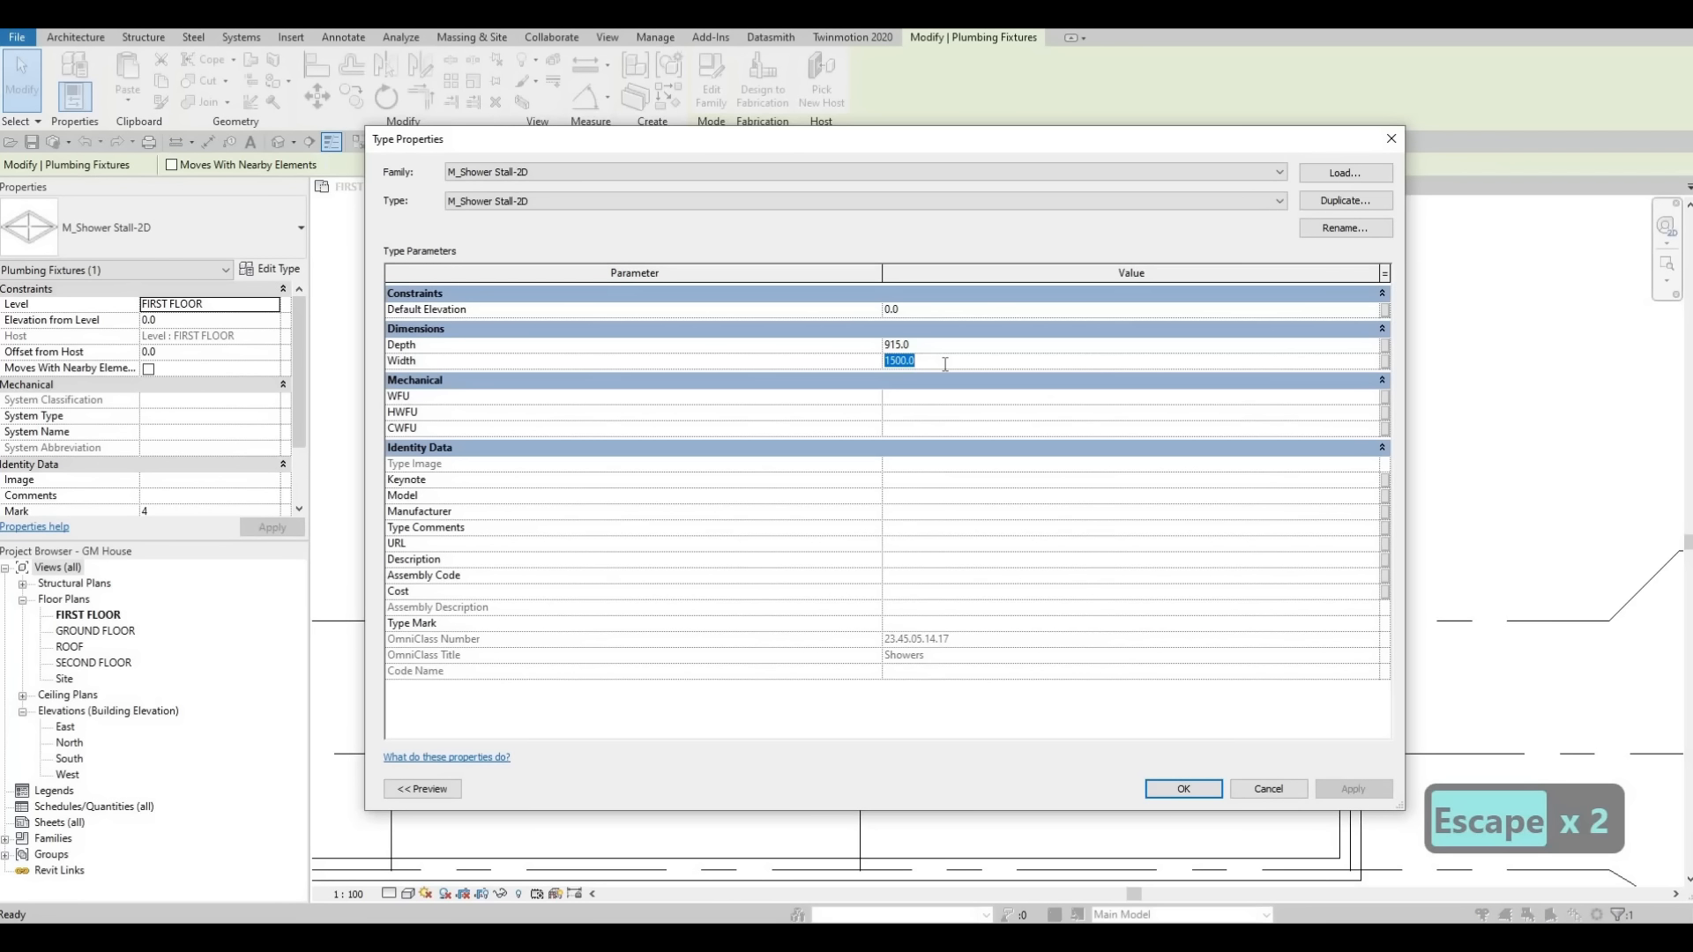
pyautogui.write('1986')
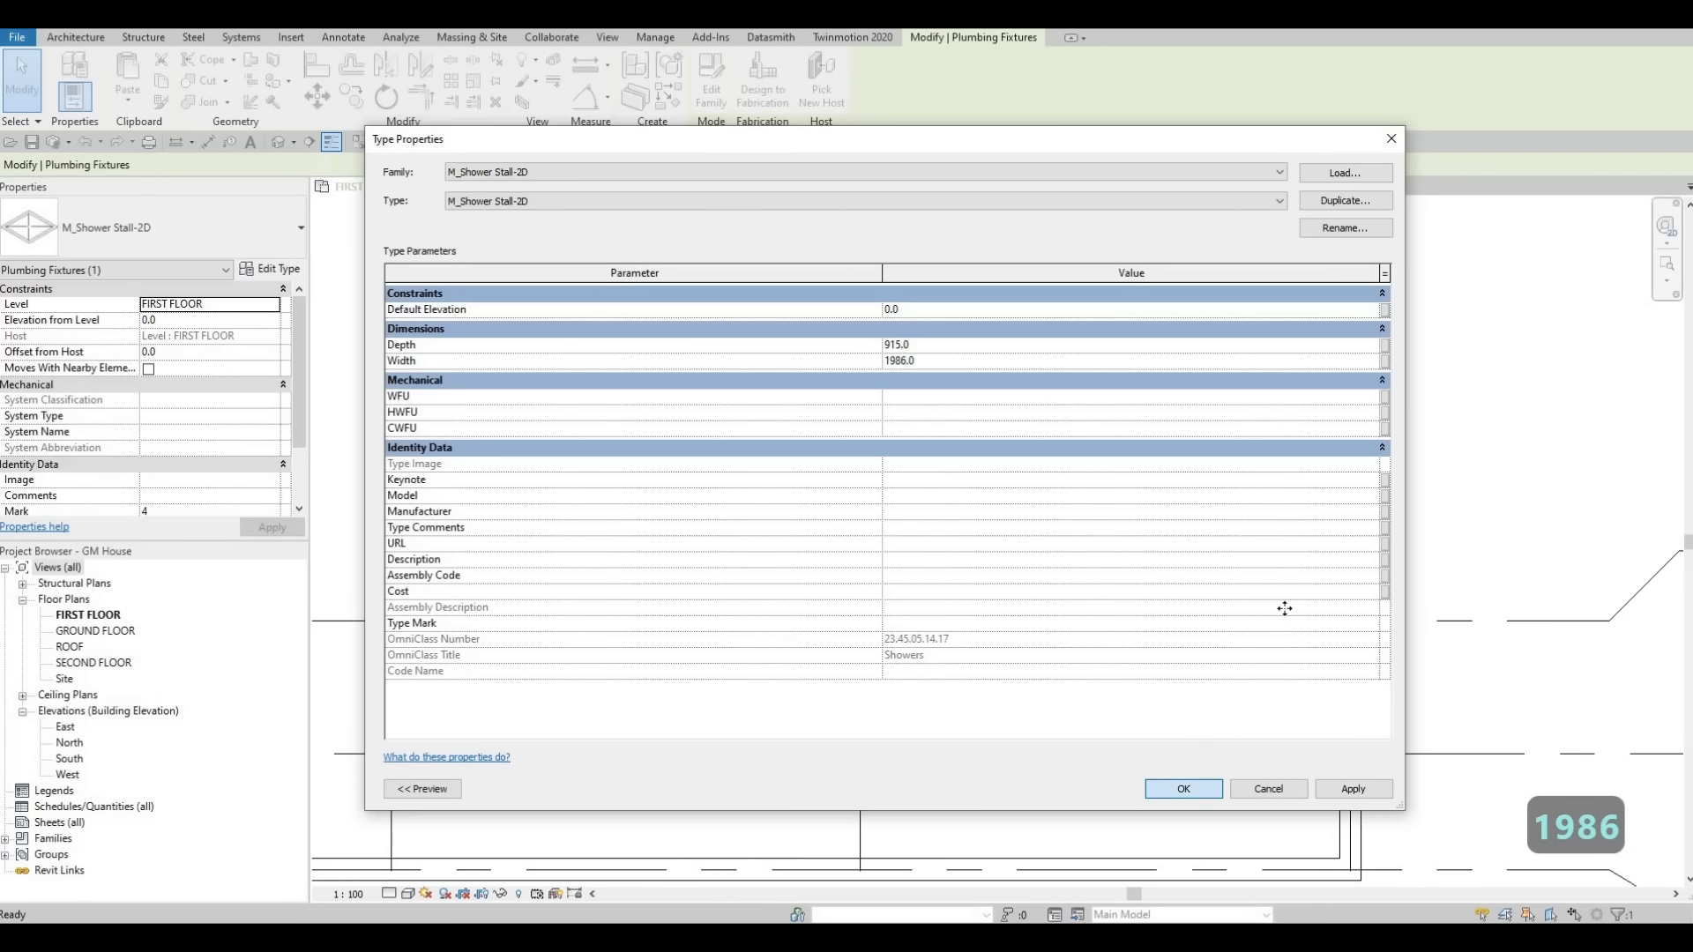
pyautogui.click(1184, 789)
pyautogui.press('Escape')
pyautogui.press('Escape')
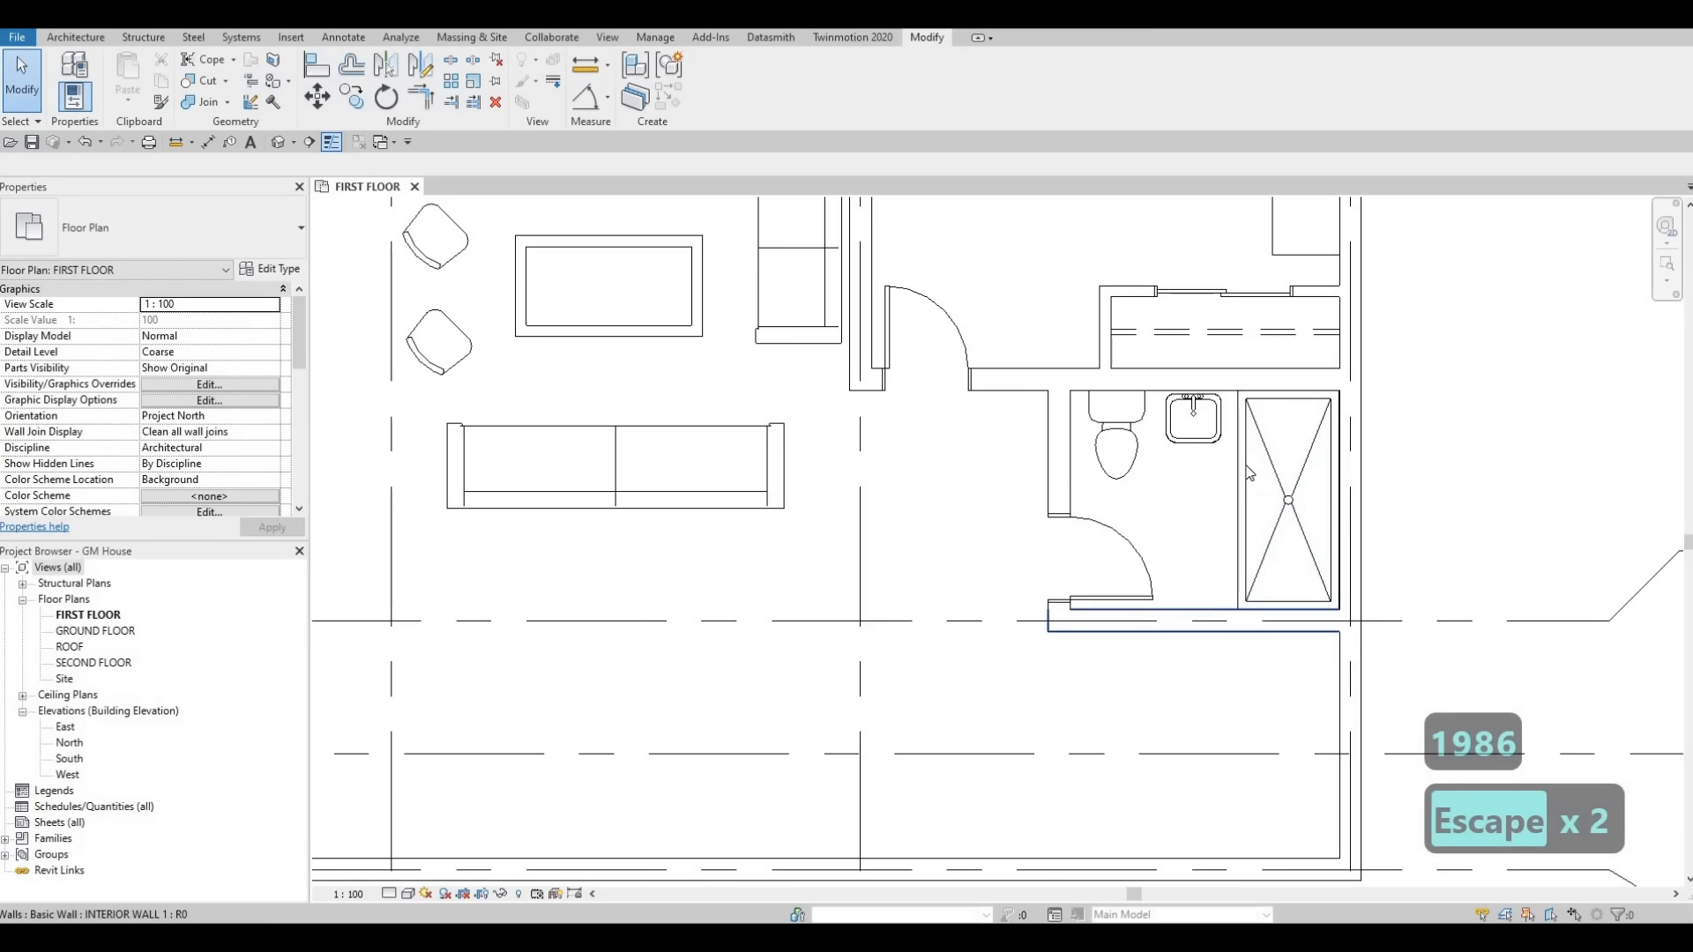
pyautogui.press('Escape')
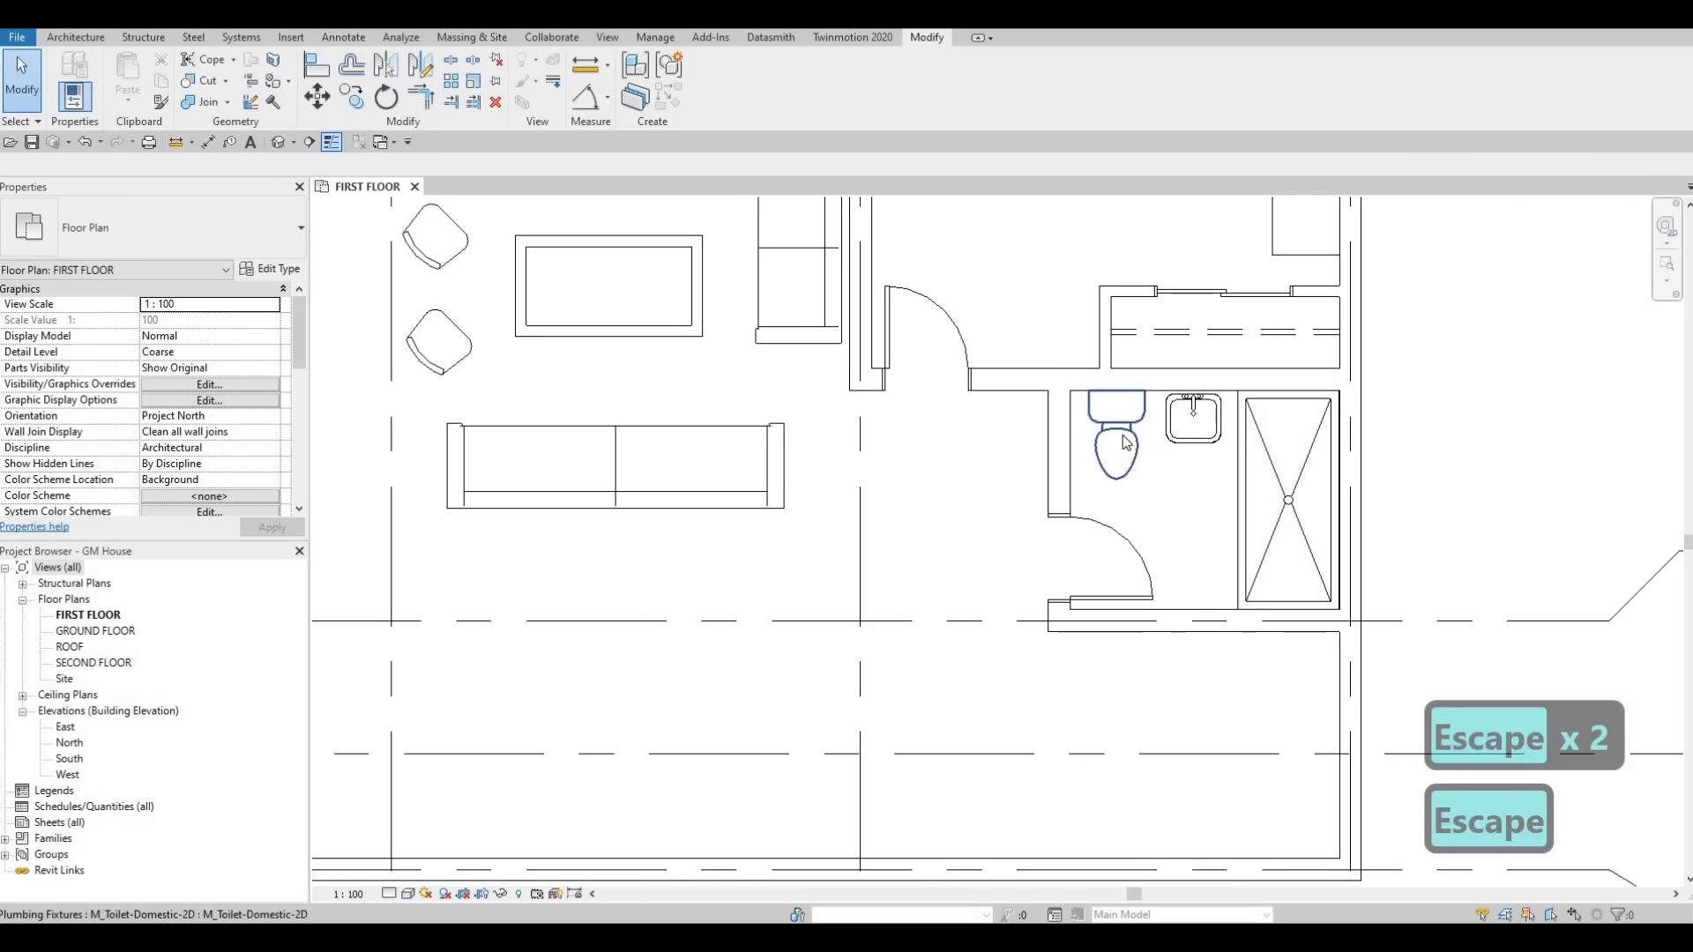
# Draw Thin Lines detail lines outlining a counter around the vanity sink between toilet and shower.
pyautogui.moveTo(1118, 430); pyautogui.dragTo(1141, 498, button='middle')
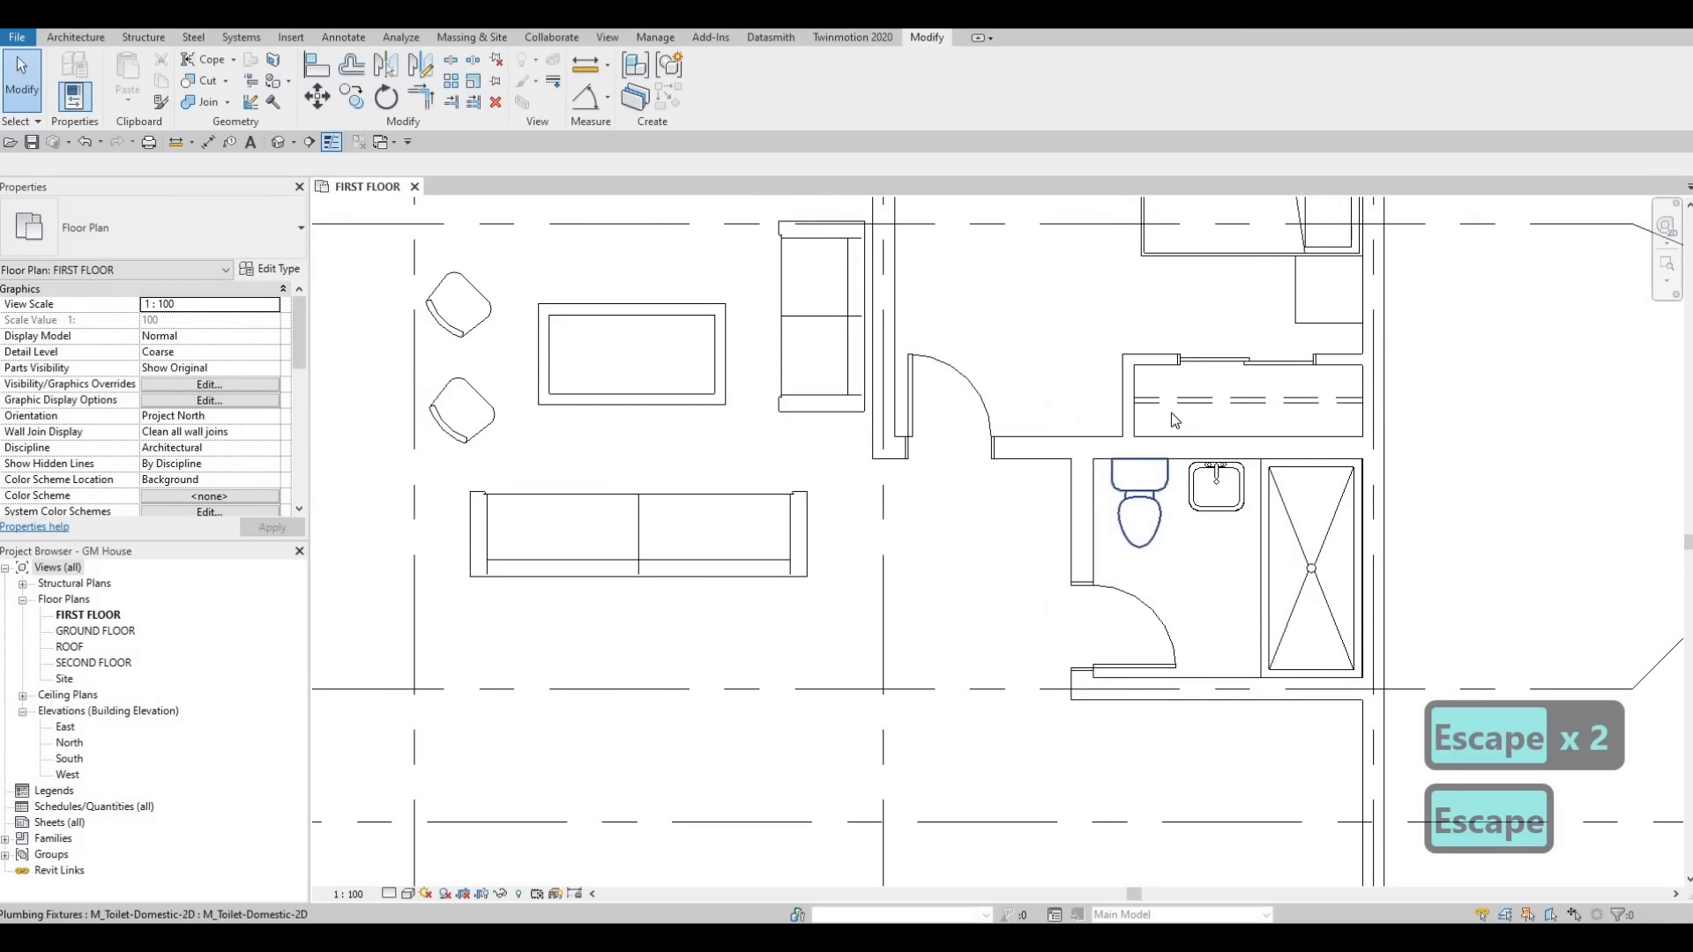
pyautogui.click(349, 36)
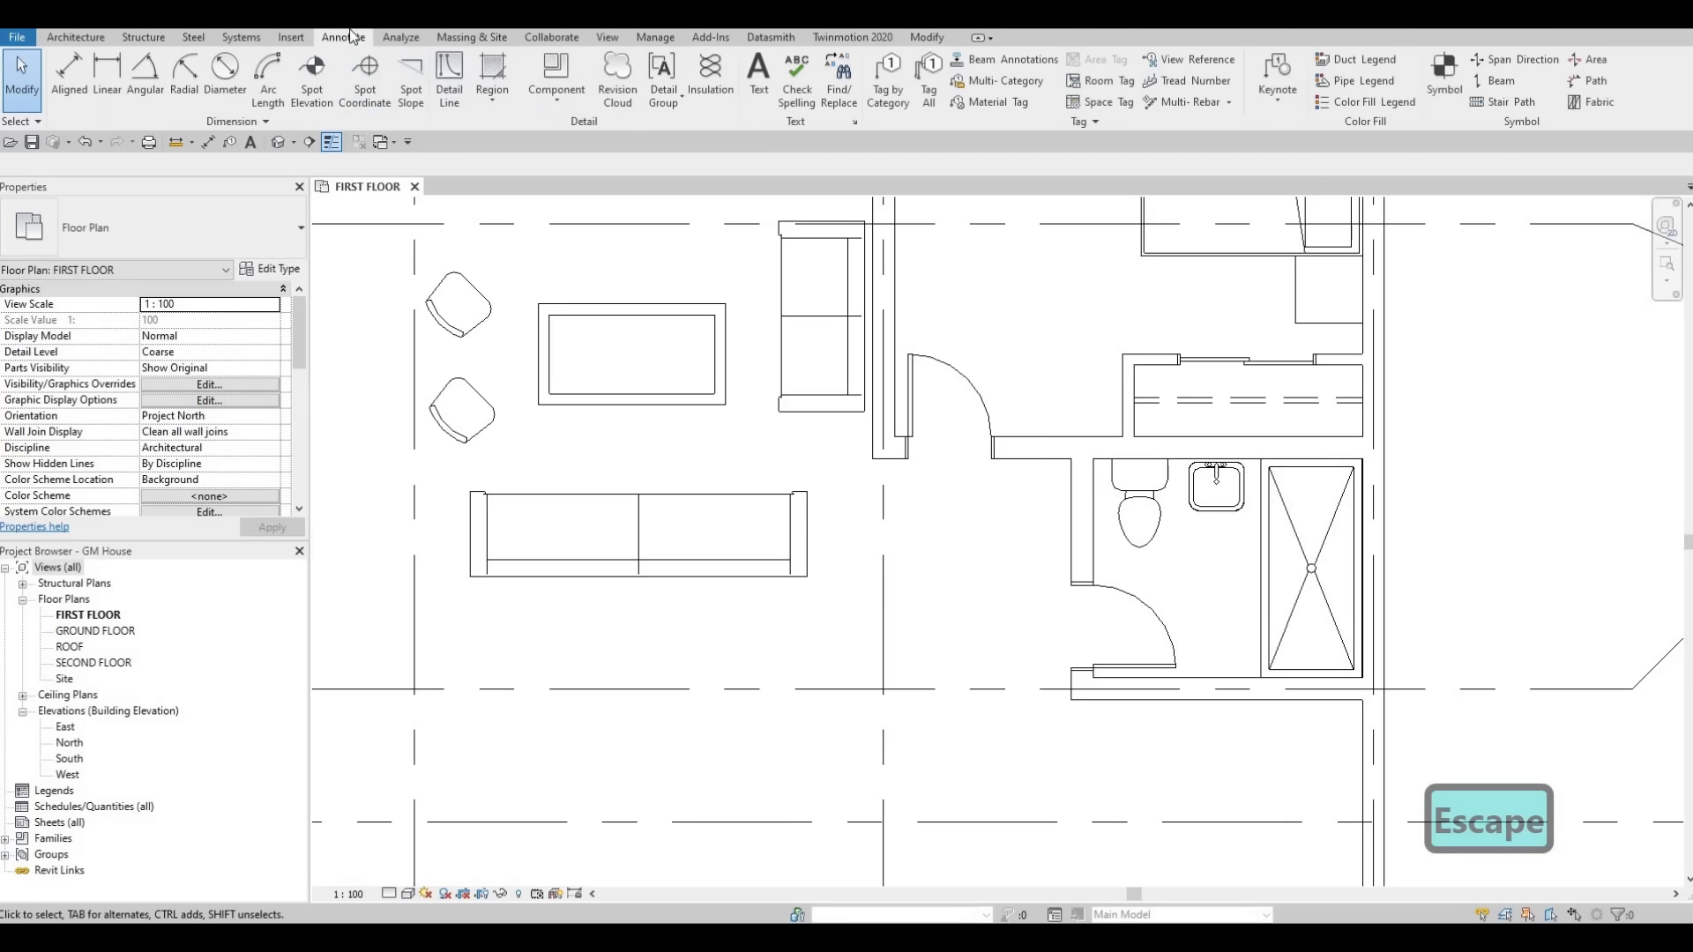
pyautogui.click(455, 89)
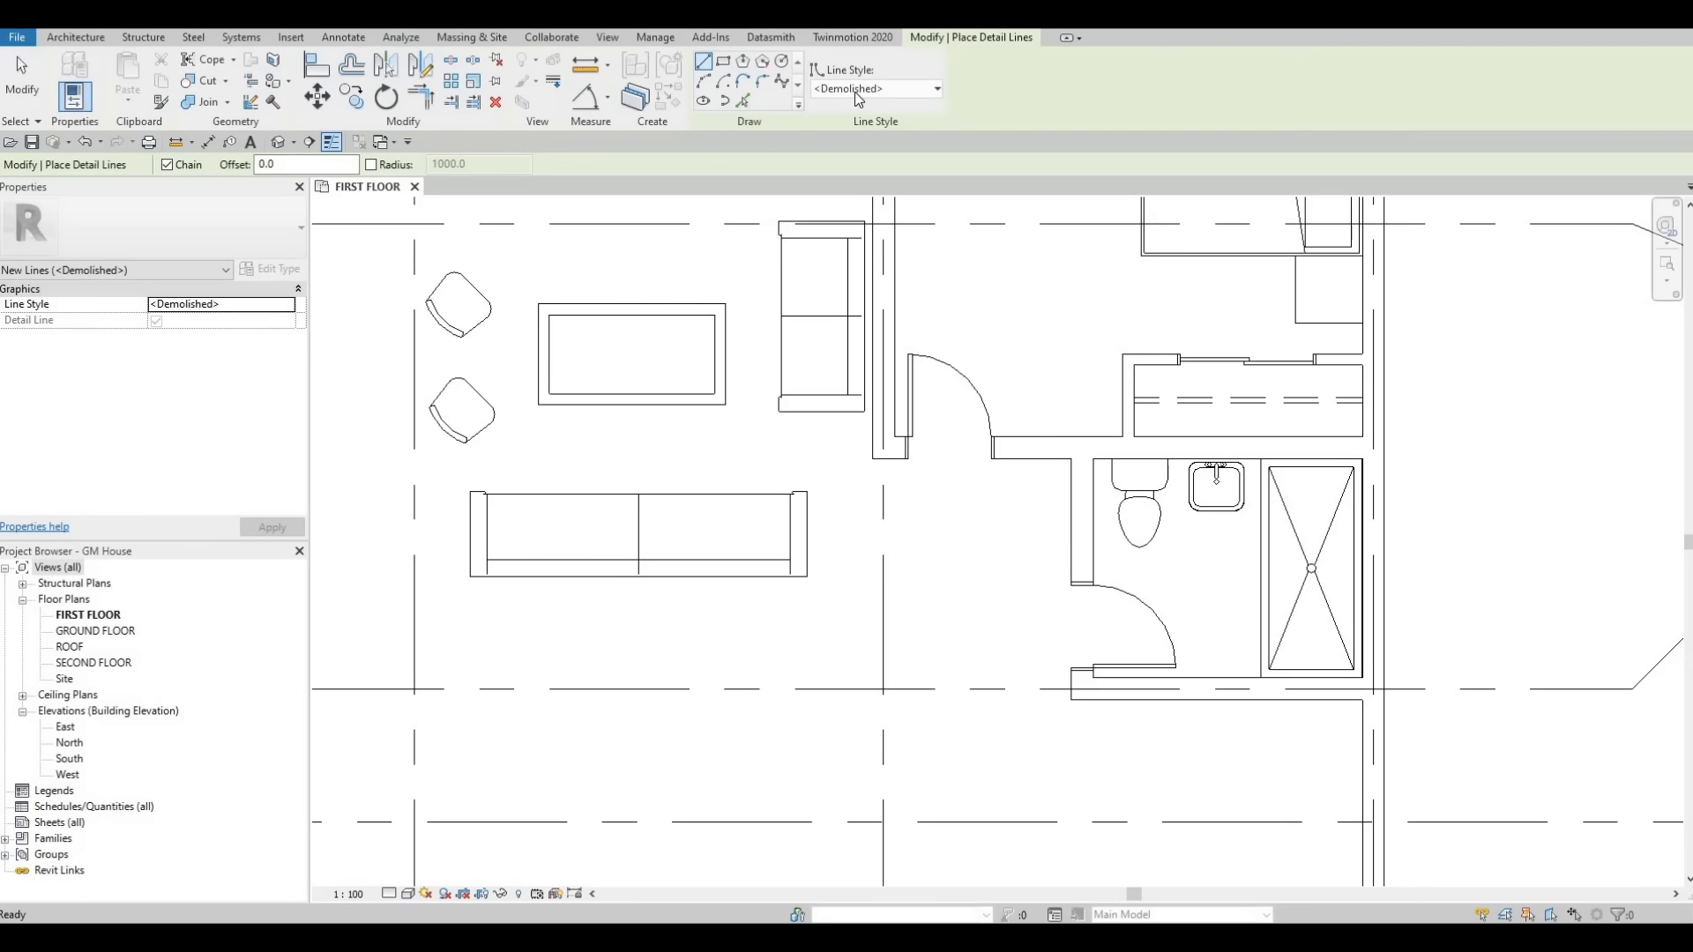
pyautogui.click(858, 90)
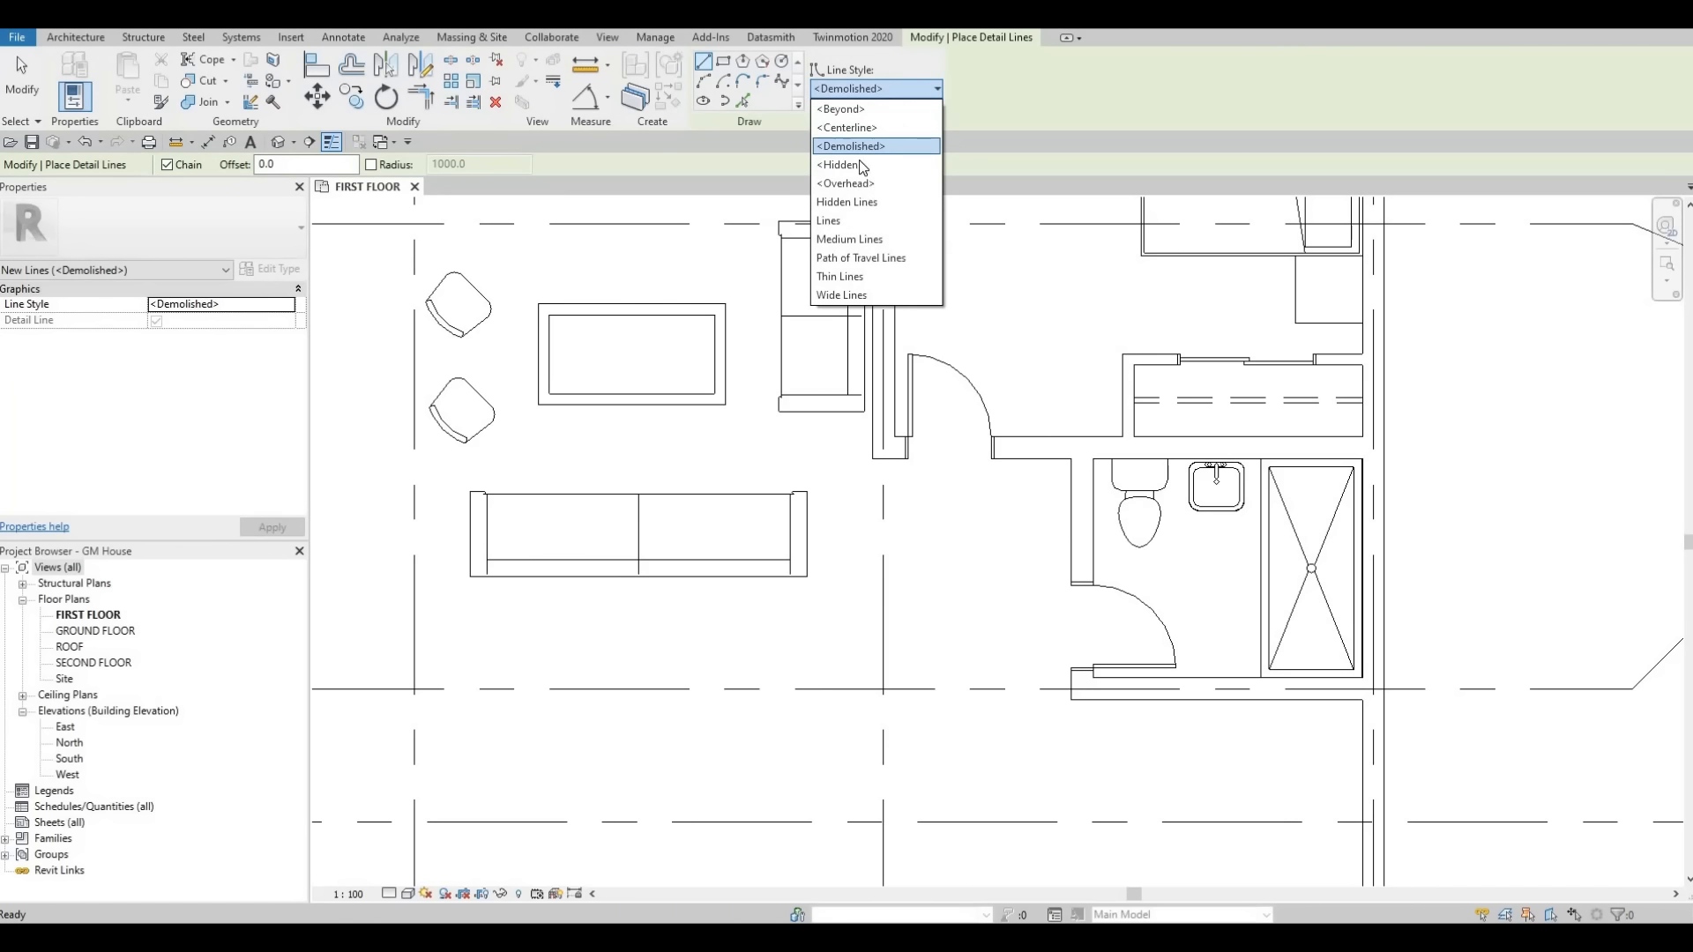
pyautogui.click(849, 276)
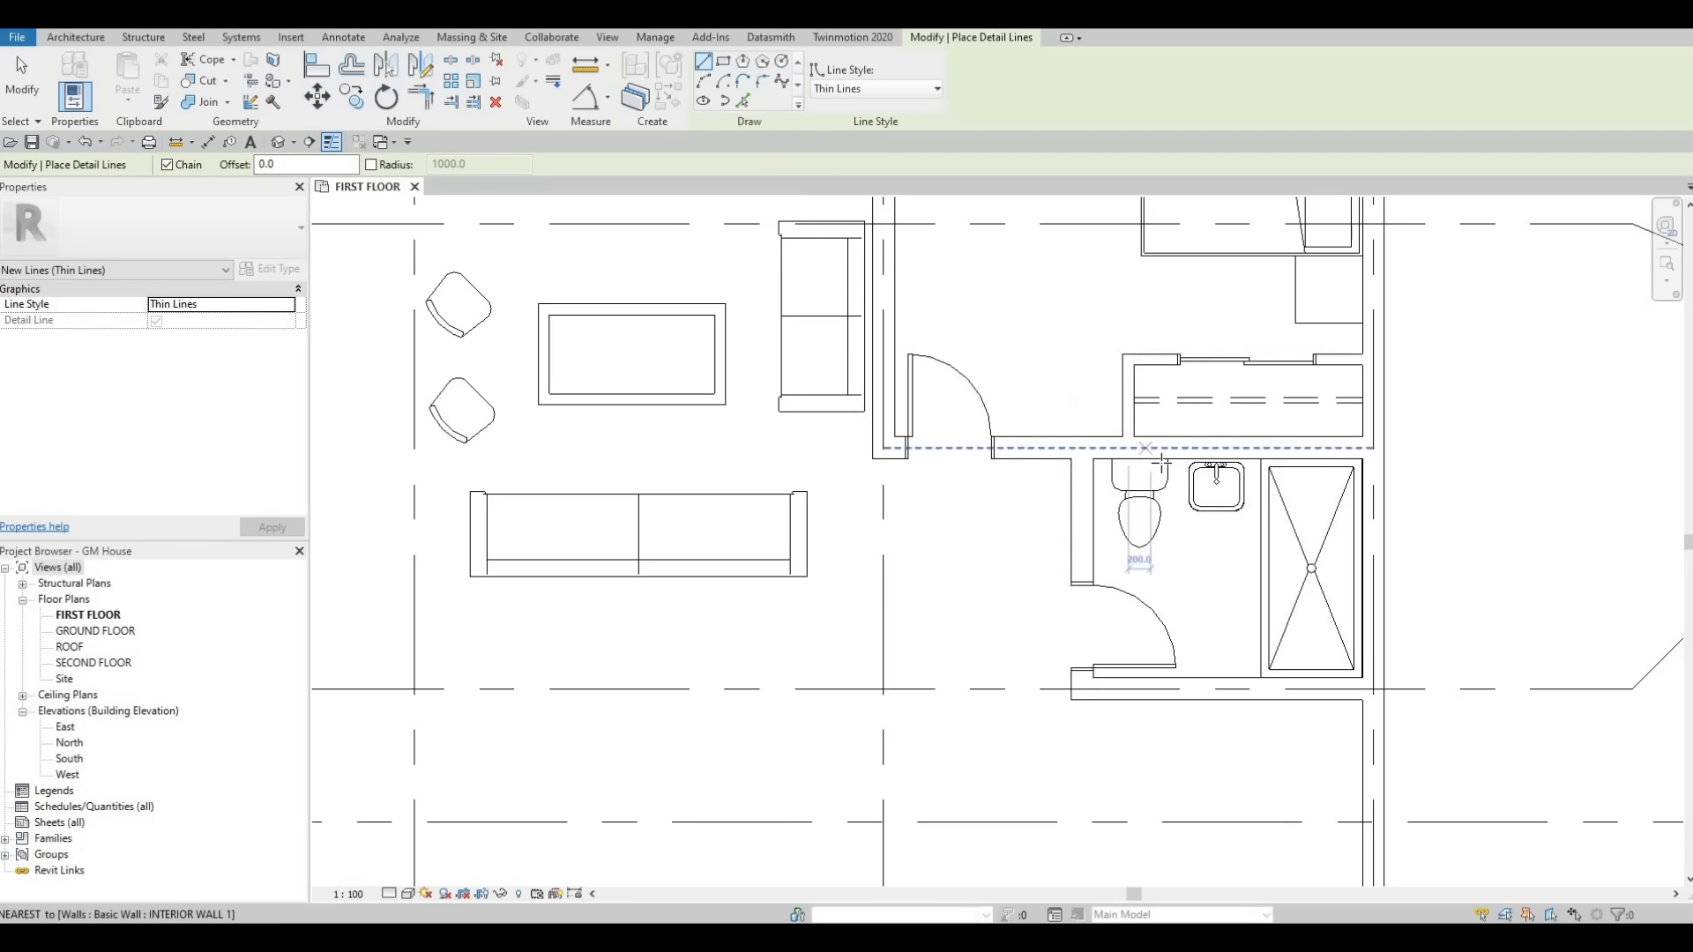
pyautogui.scroll(3, 1201, 452)
pyautogui.click(1159, 462)
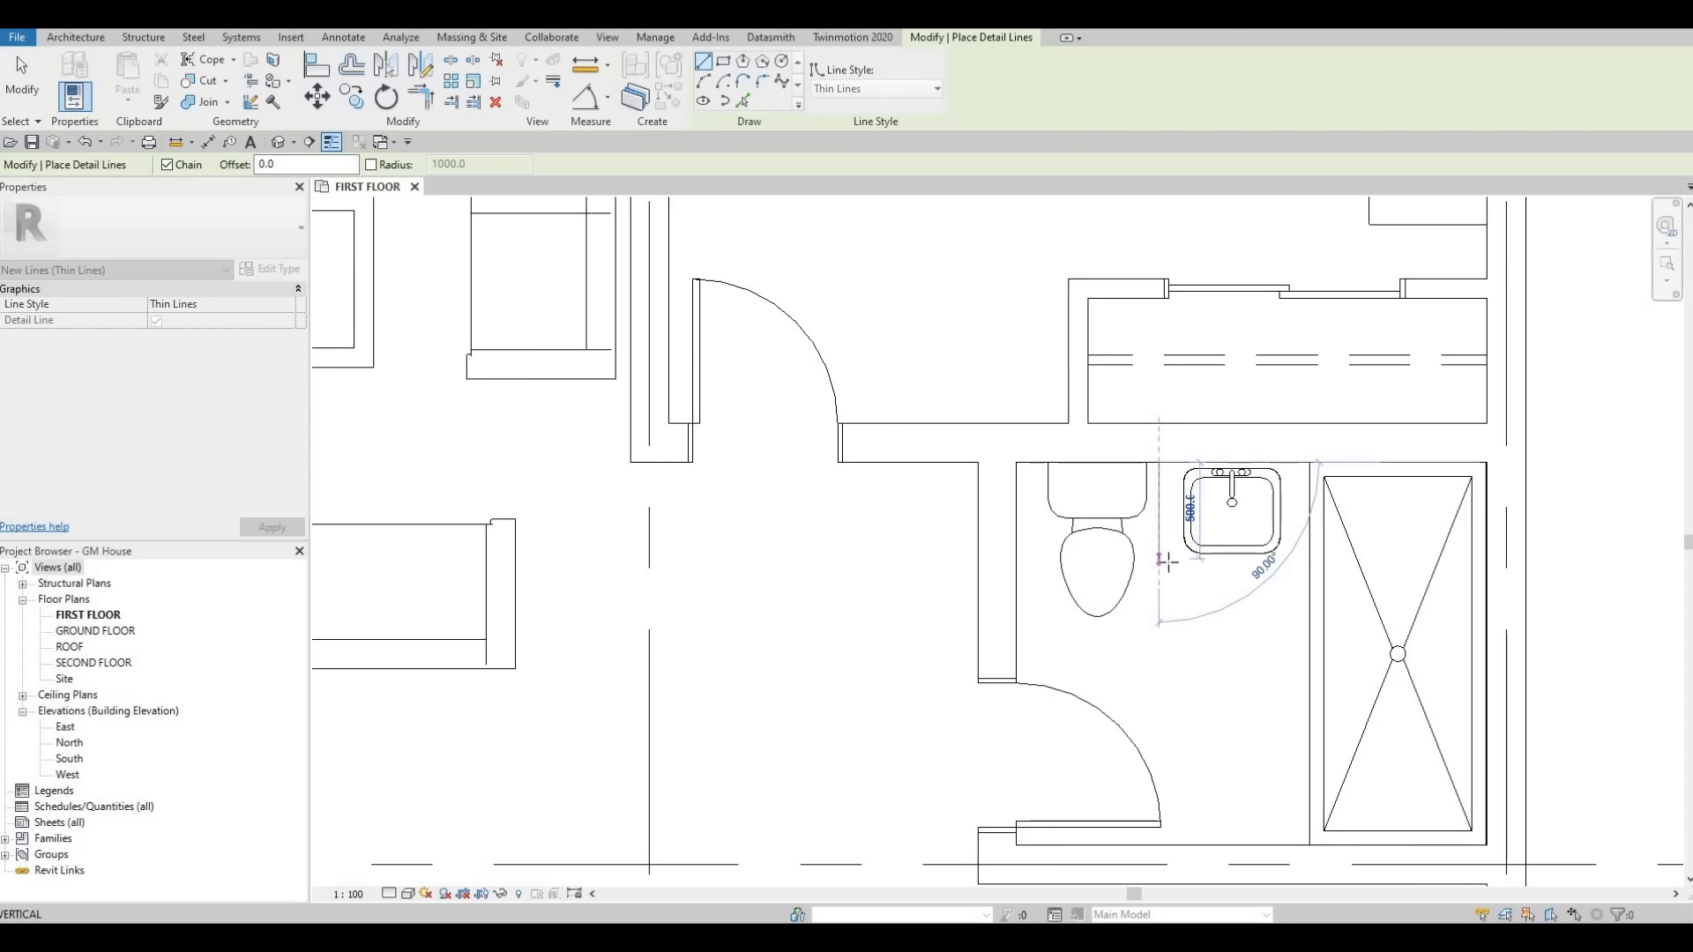
pyautogui.click(1162, 565)
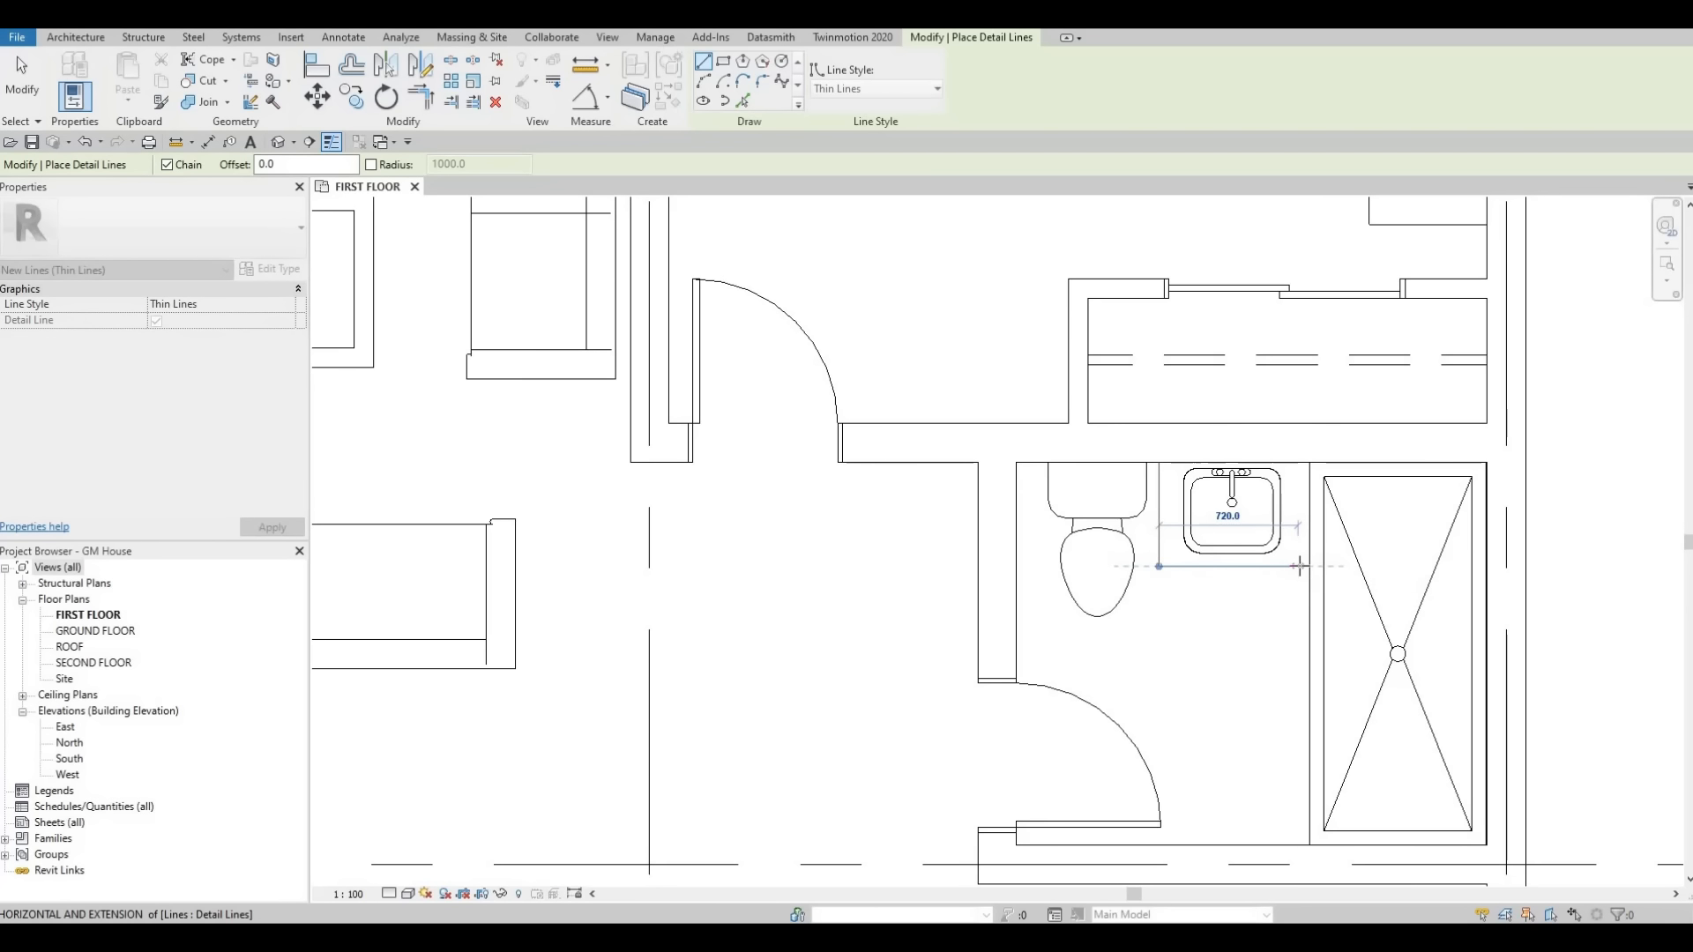
pyautogui.click(1298, 567)
pyautogui.click(1298, 462)
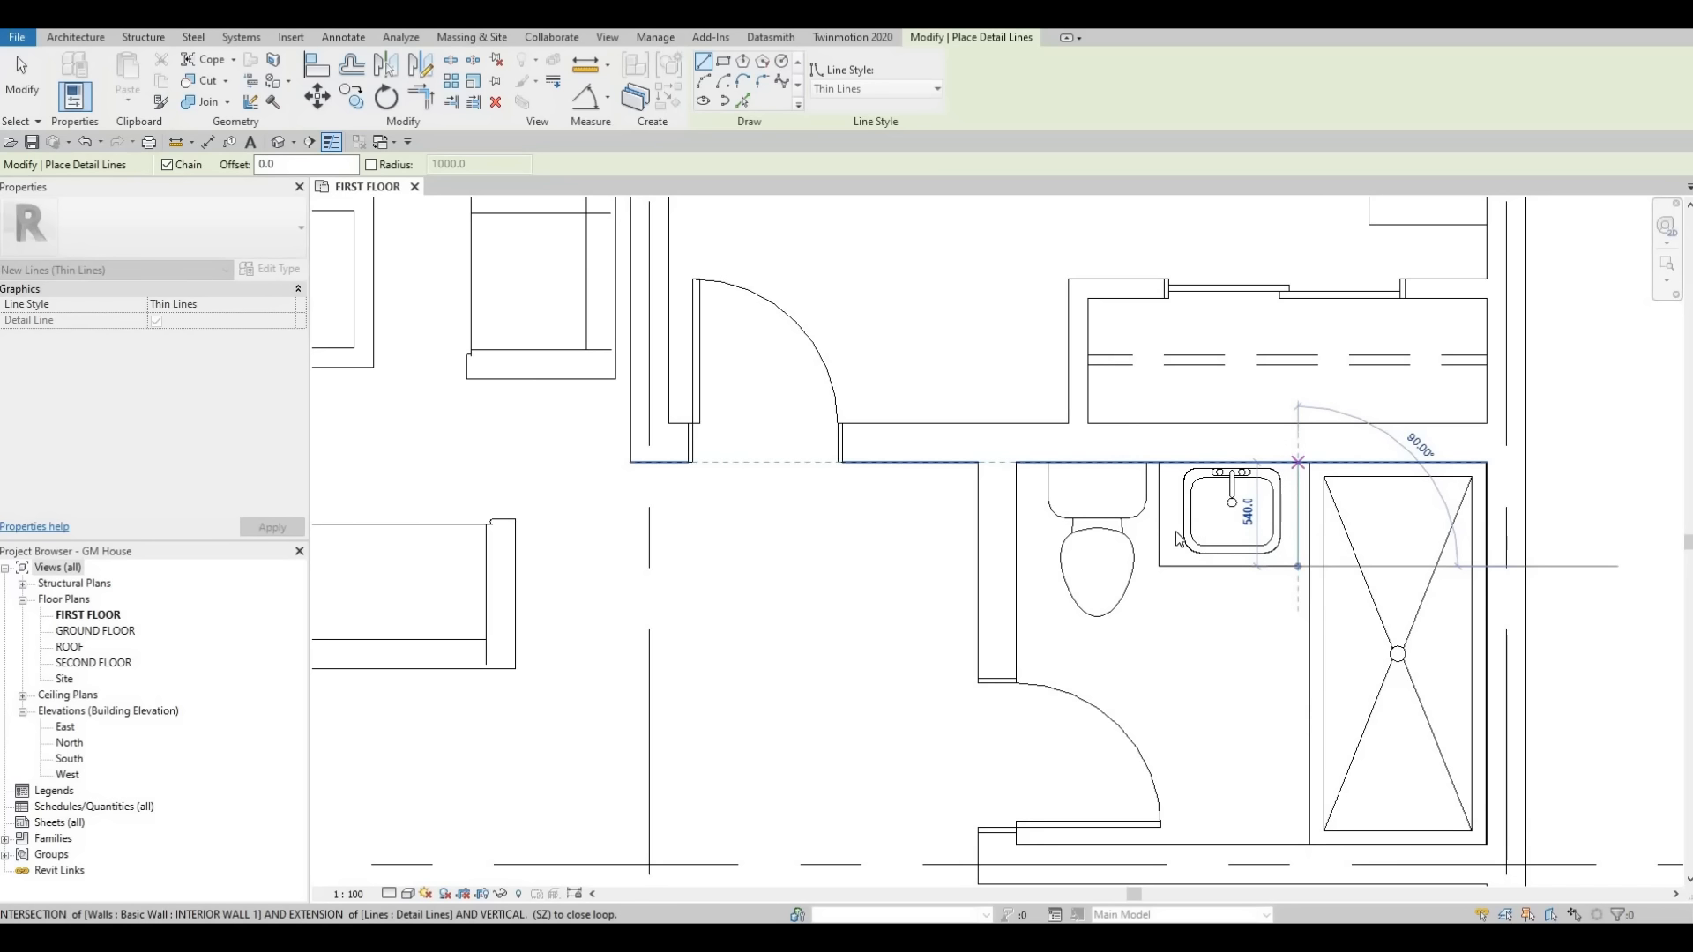
pyautogui.press('Escape')
# Nudge the toilet slightly left toward the bathroom wall.
pyautogui.press('Escape')
pyautogui.moveTo(1093, 515); pyautogui.dragTo(1117, 491, button='middle')
pyautogui.press('Escape')
pyautogui.click(1117, 488)
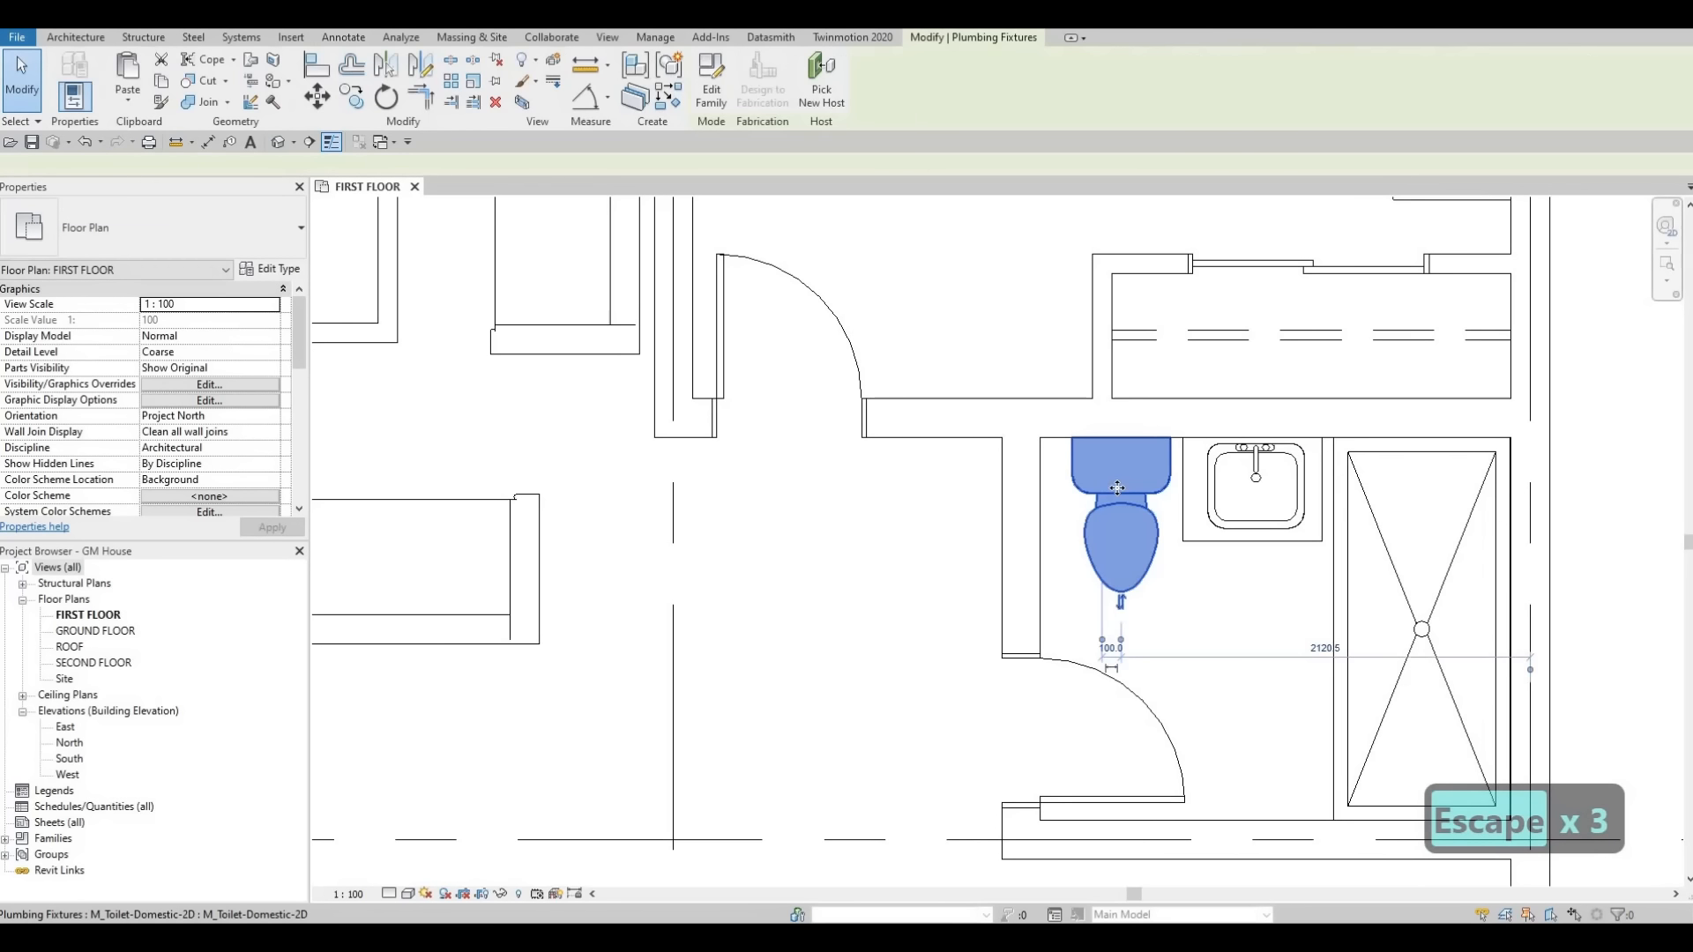
pyautogui.press('Left')
pyautogui.press('Left')
pyautogui.press('Left')
pyautogui.press('Escape')
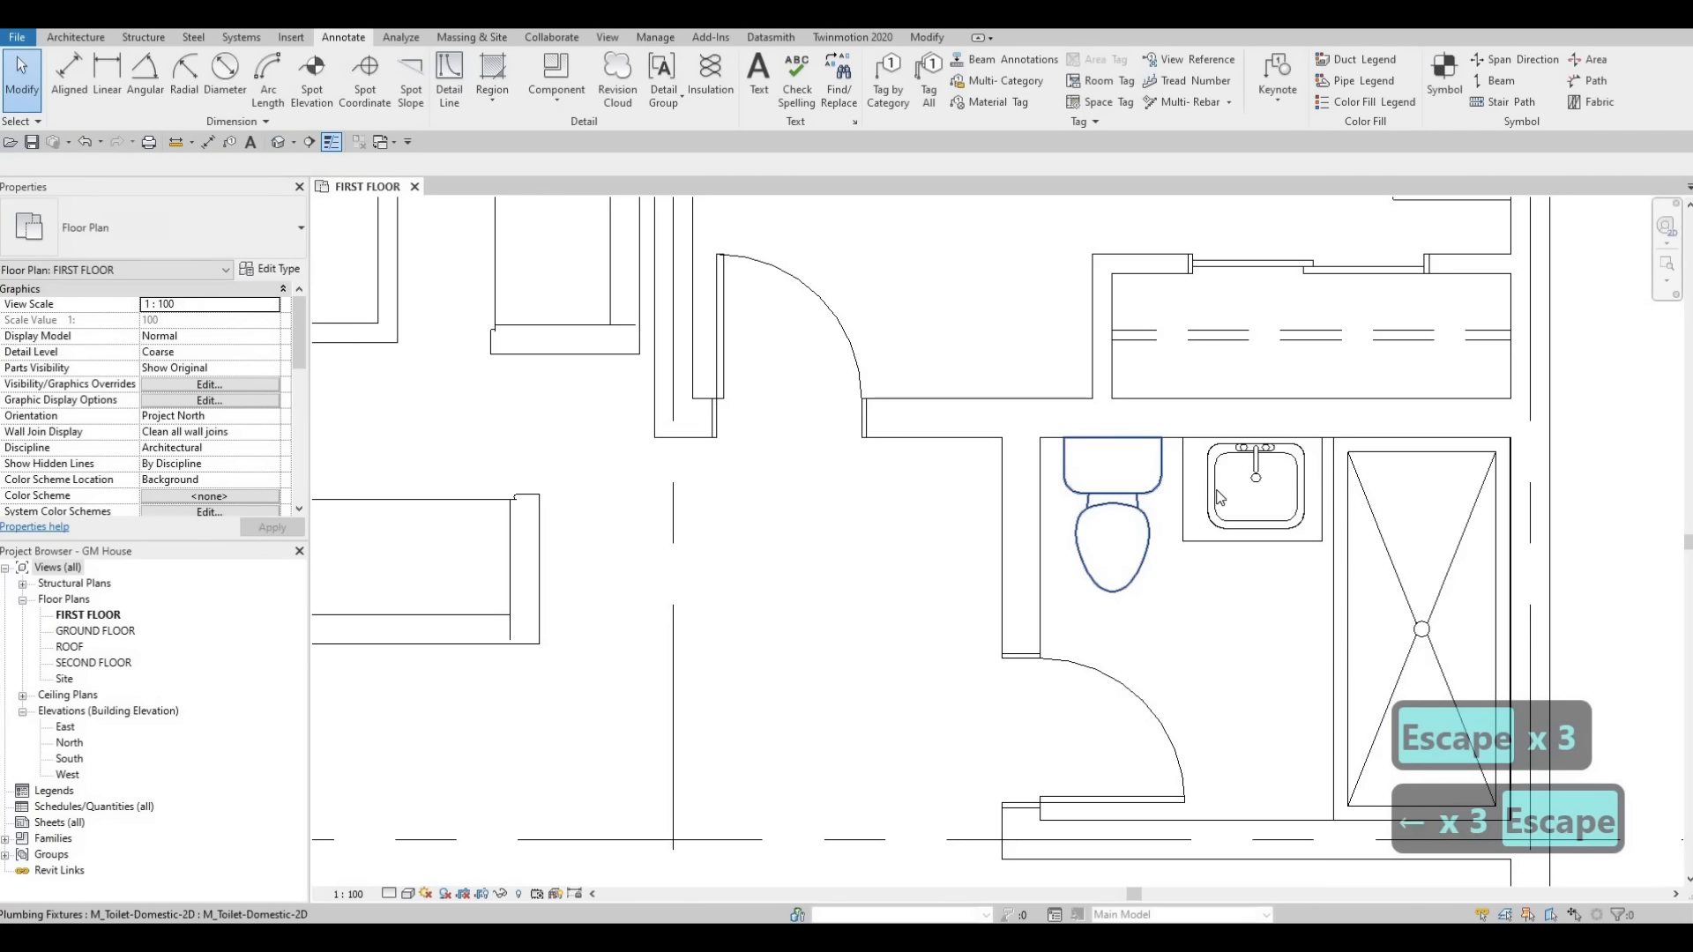
# Nudge the vanity sink slightly left within the counter outline.
pyautogui.click(1218, 497)
pyautogui.press('Left')
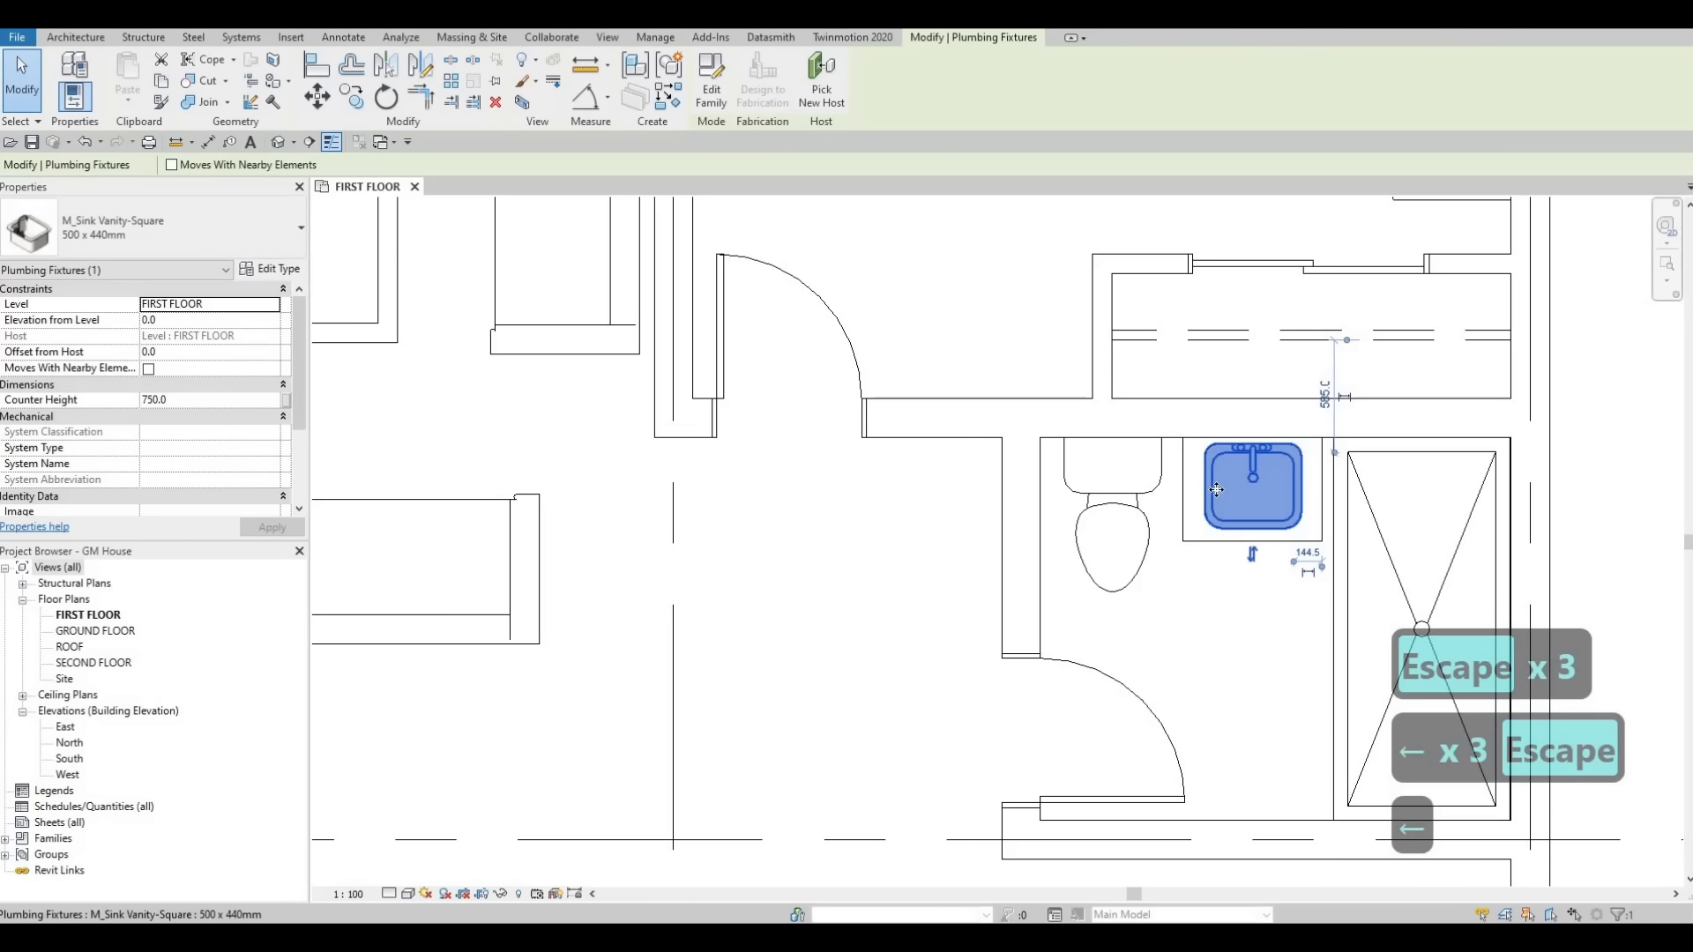
pyautogui.press('Escape')
pyautogui.press('Escape')
# Nudge the counter's front detail line slightly up toward the sink.
pyautogui.click(1229, 541)
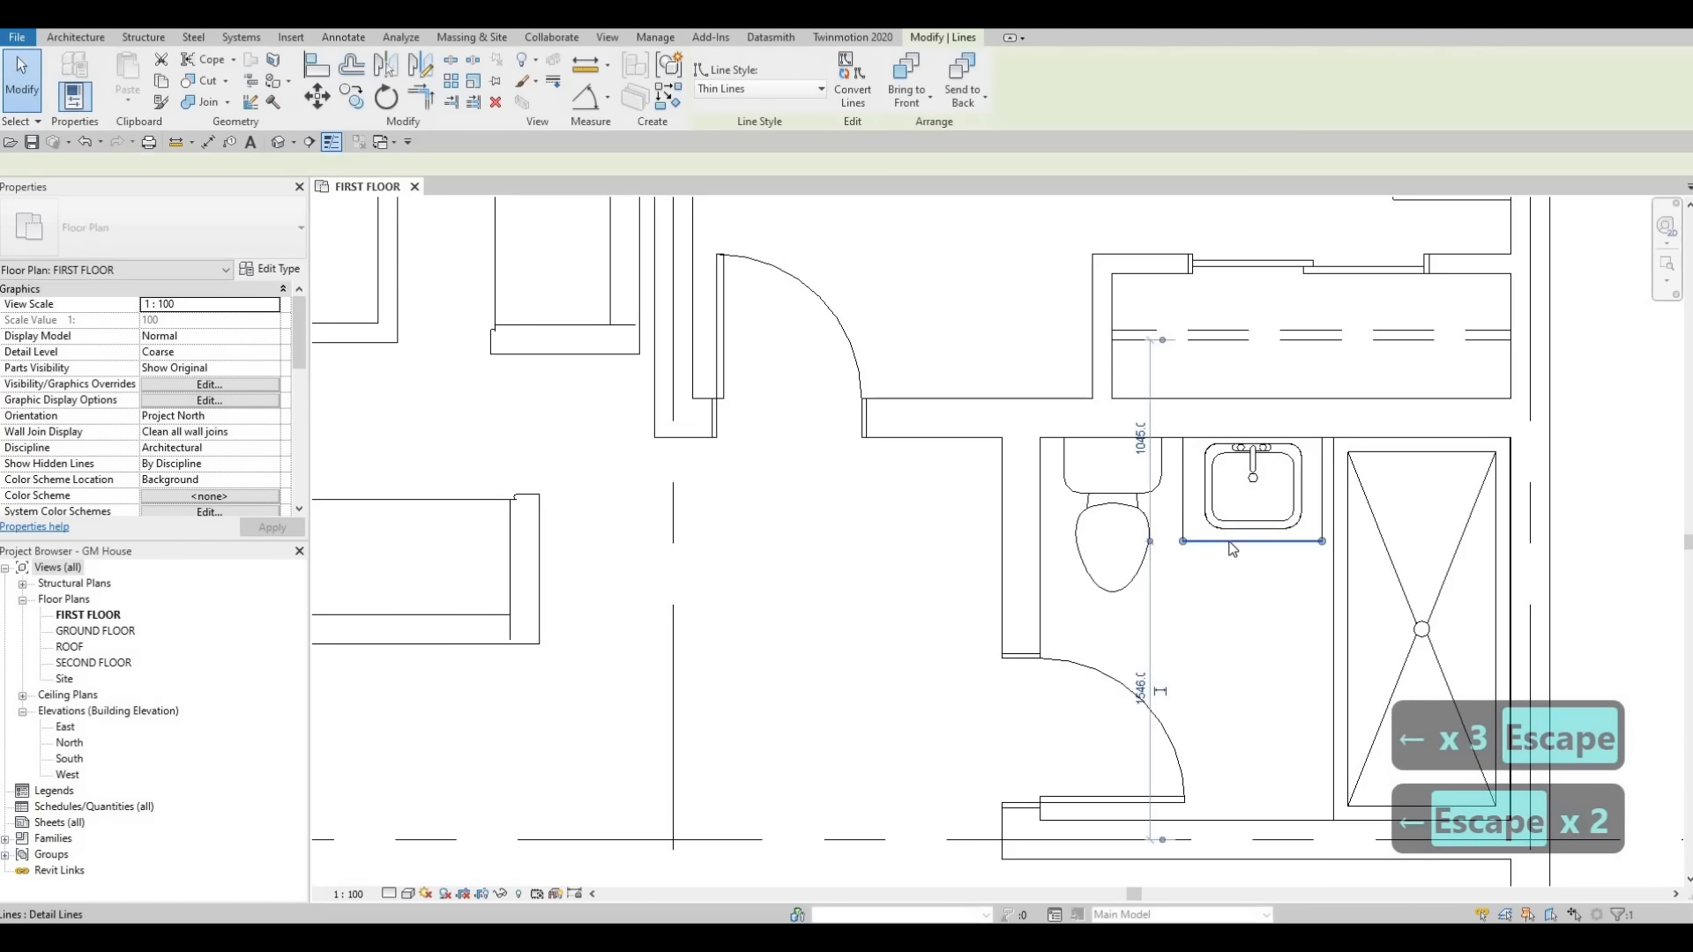
pyautogui.press('Up')
pyautogui.press('Escape')
pyautogui.press('Escape')
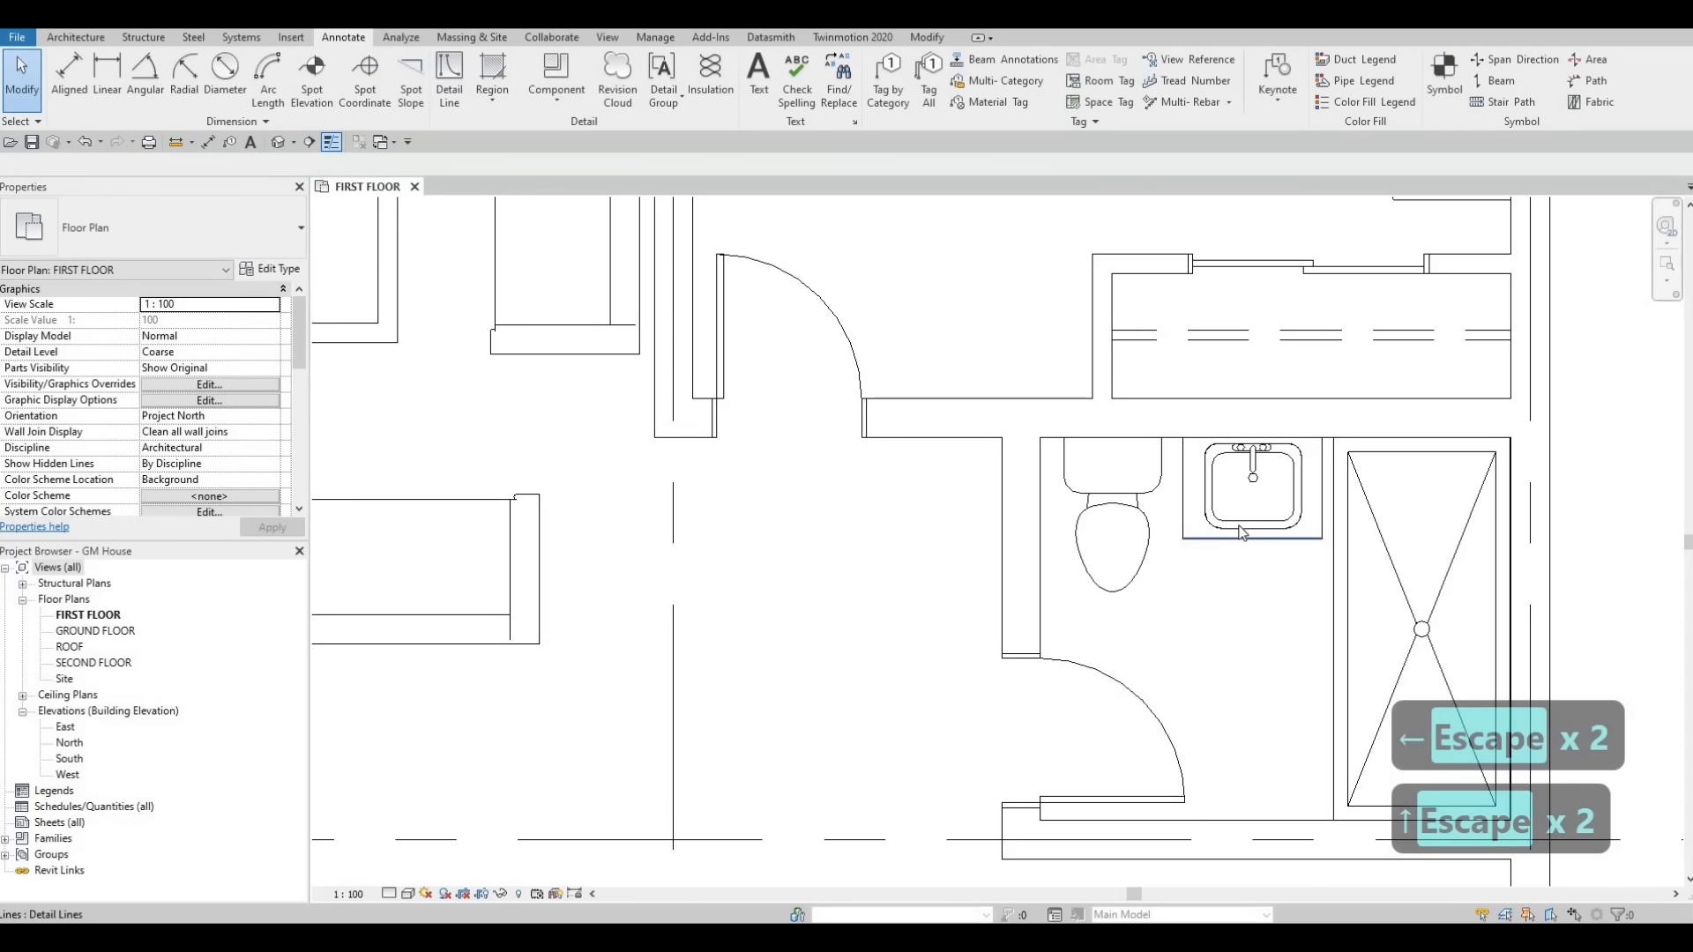
# Nudge the vanity sink slightly down to sit within the adjusted counter.
pyautogui.click(1241, 529)
pyautogui.press('Down')
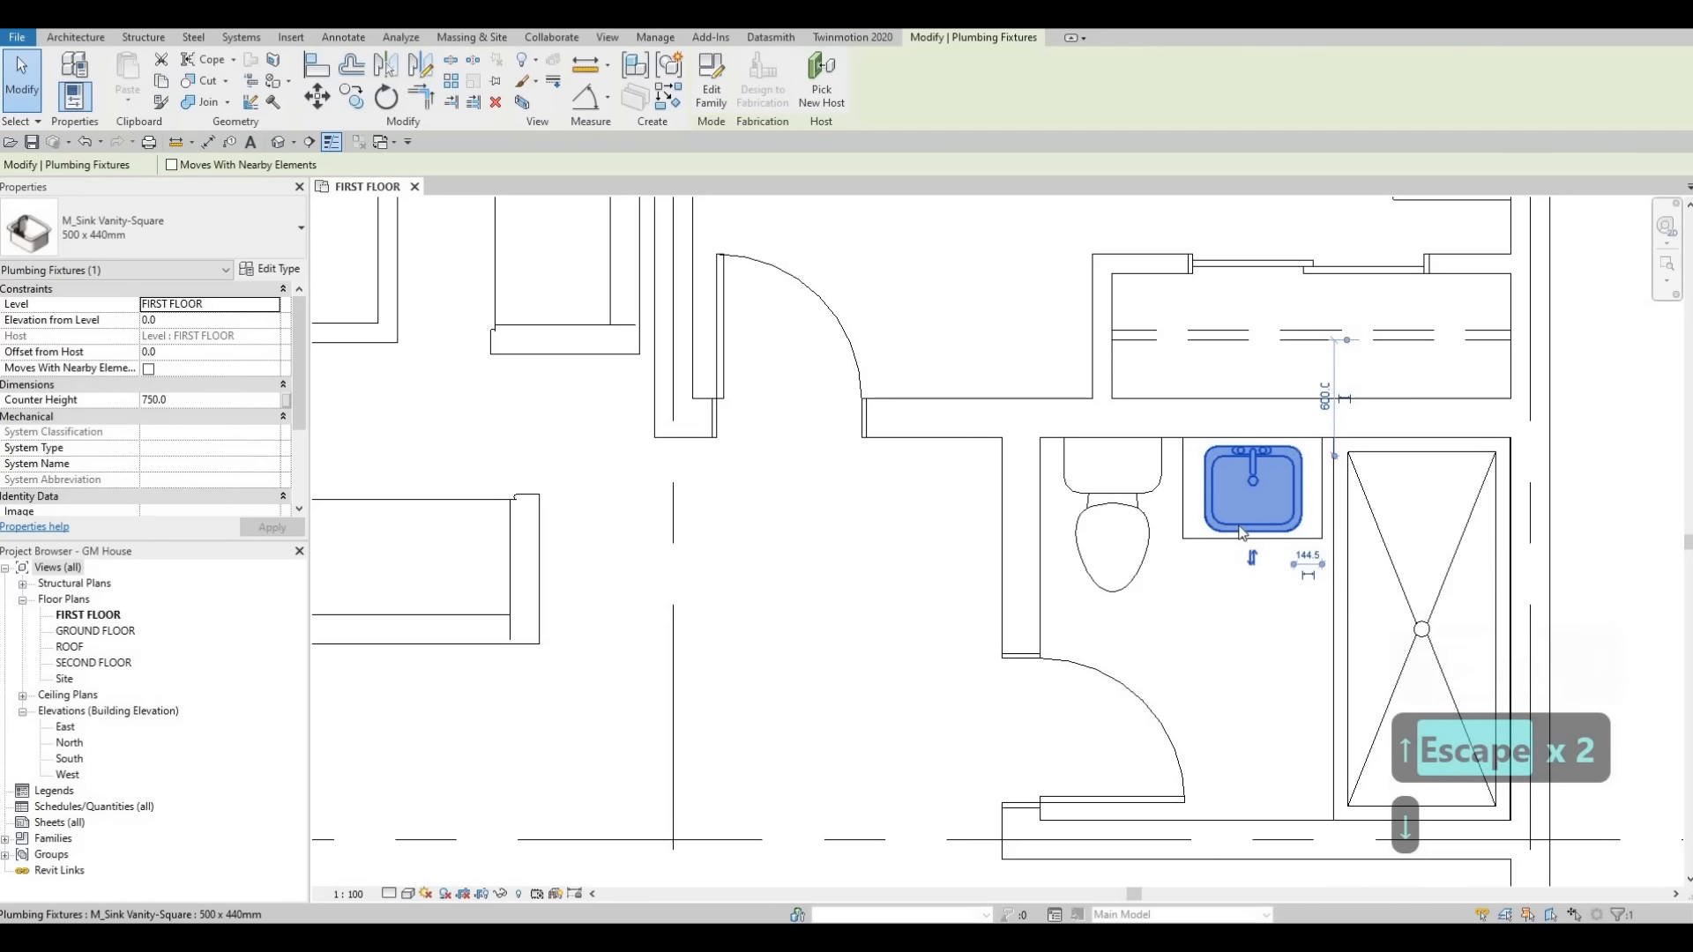
pyautogui.press('Escape')
pyautogui.press('Escape')
# Review the whole first floor plan with the furnished bathroom and bedroom.
pyautogui.scroll(-2, 1256, 519)
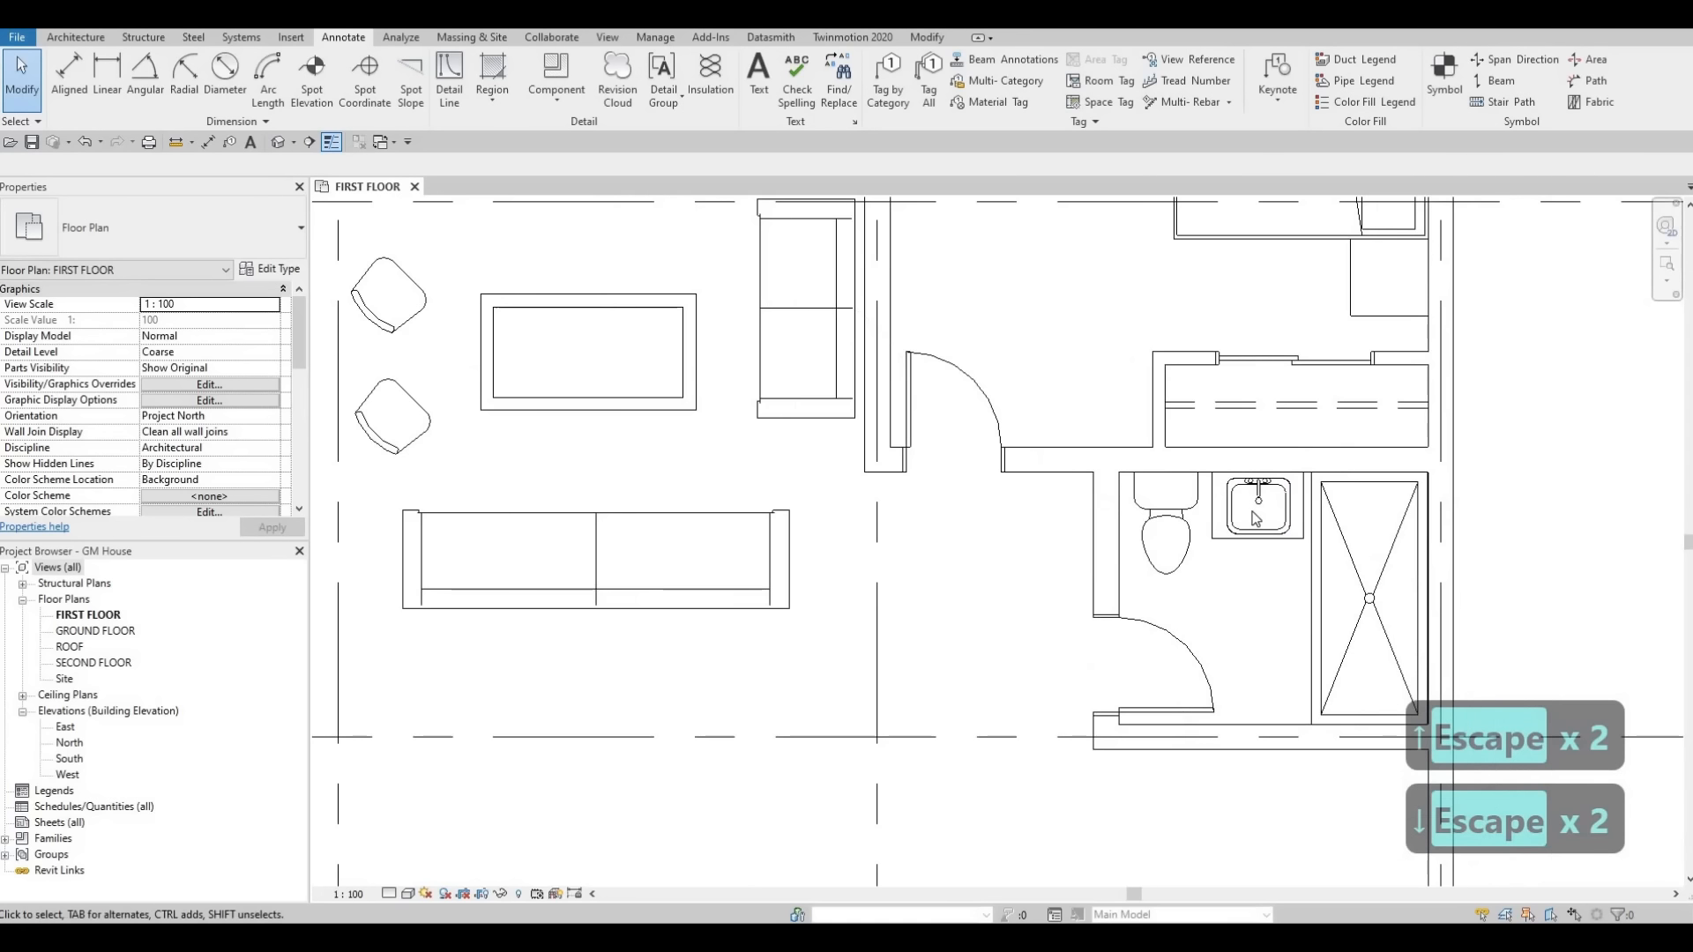
pyautogui.press('Escape')
pyautogui.scroll(-4, 1256, 518)
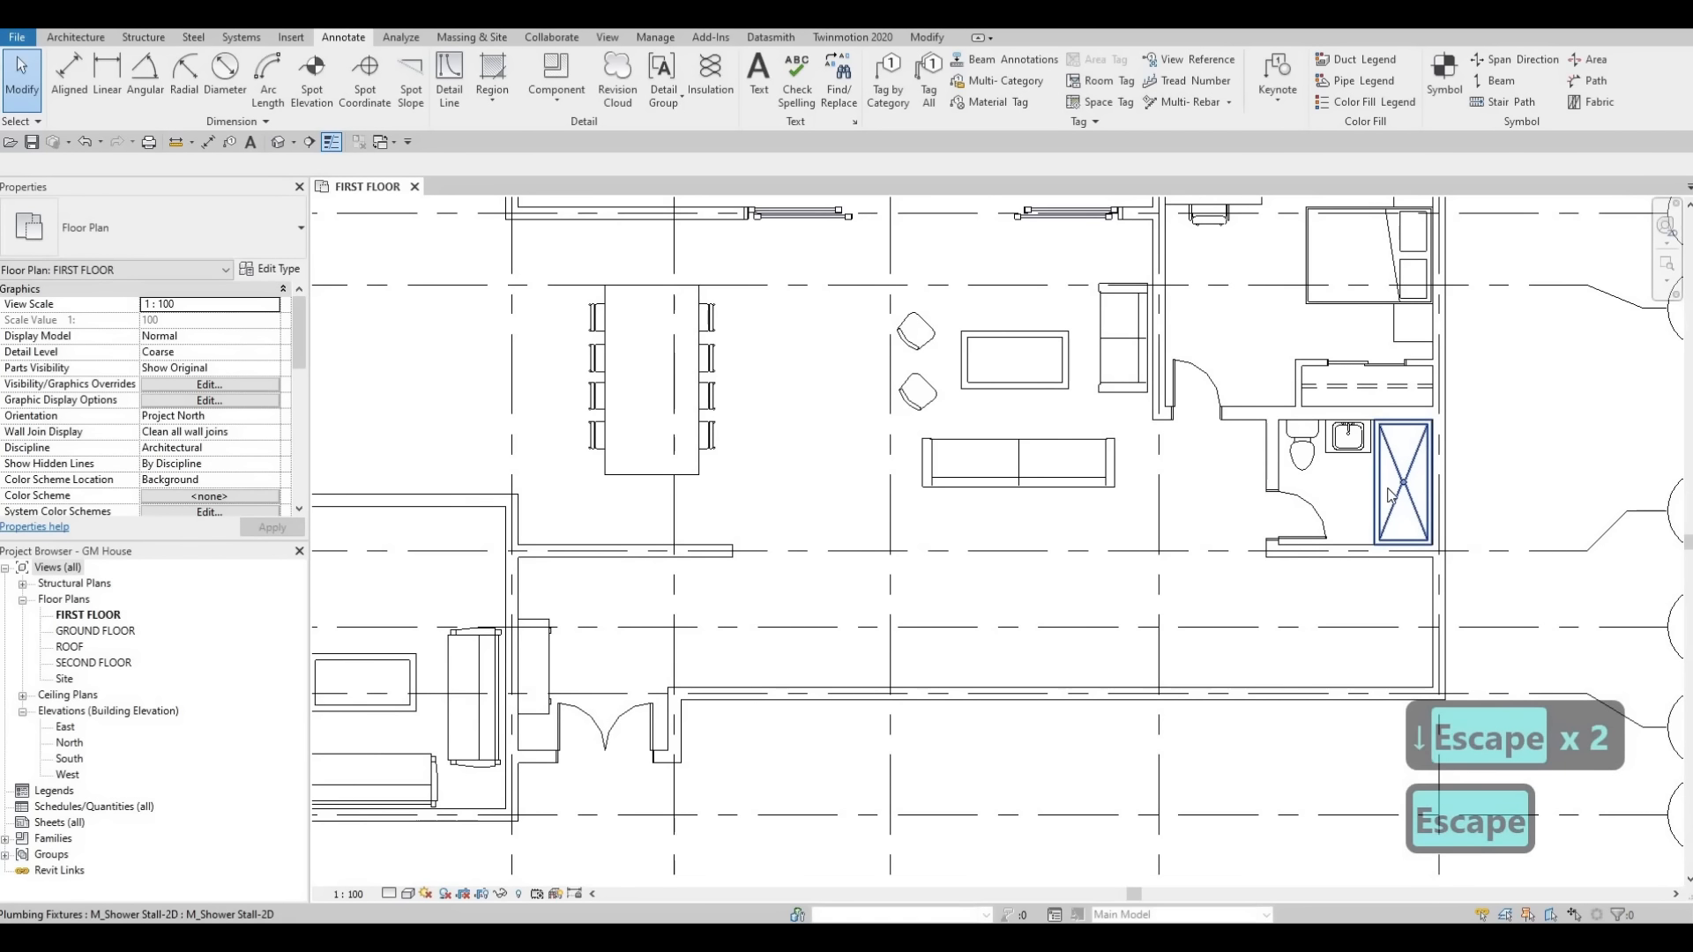
pyautogui.scroll(4, 1391, 496)
pyautogui.scroll(-4, 1415, 505)
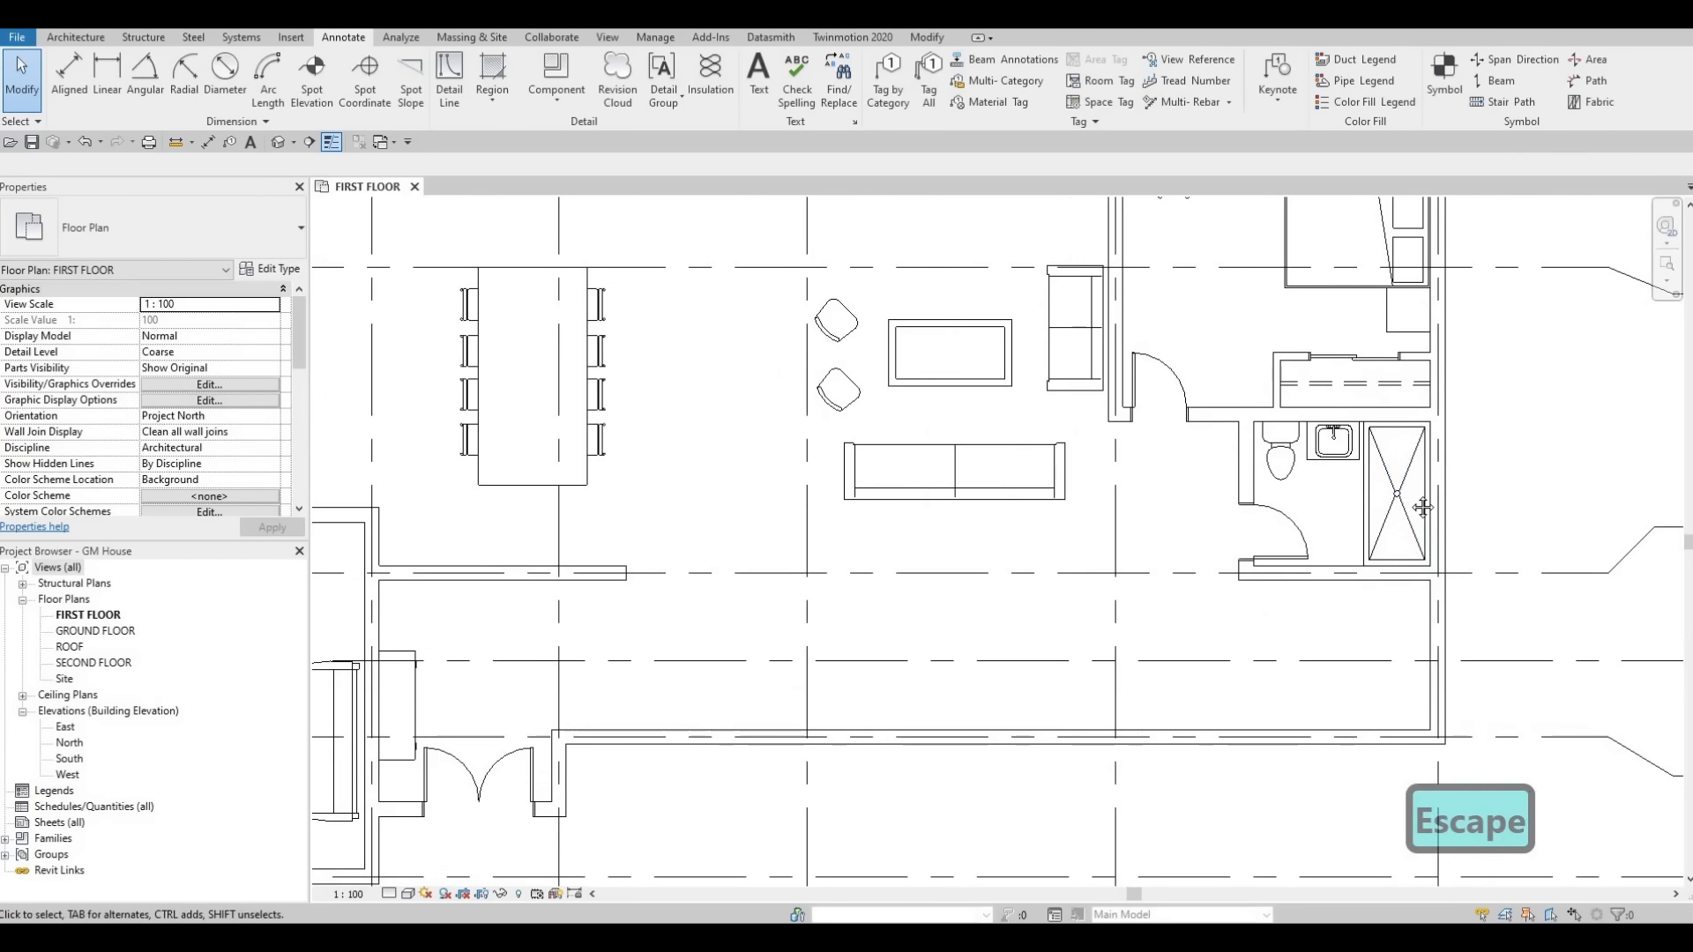
pyautogui.scroll(-4, 1422, 508)
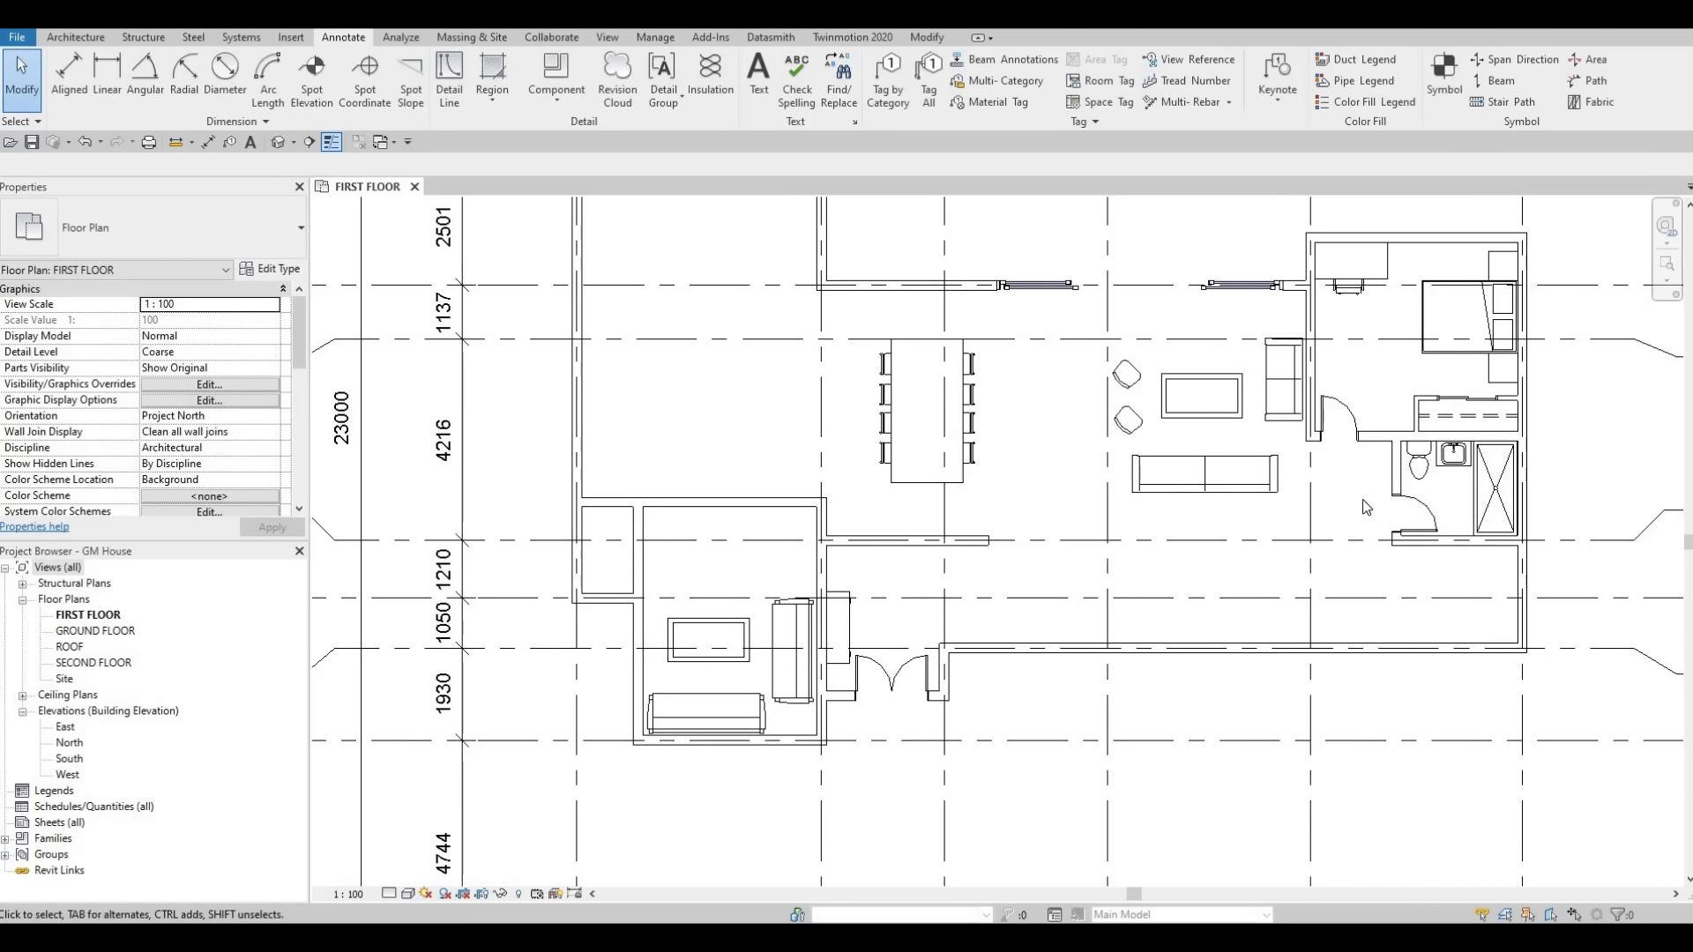
pyautogui.scroll(-2, 1359, 531)
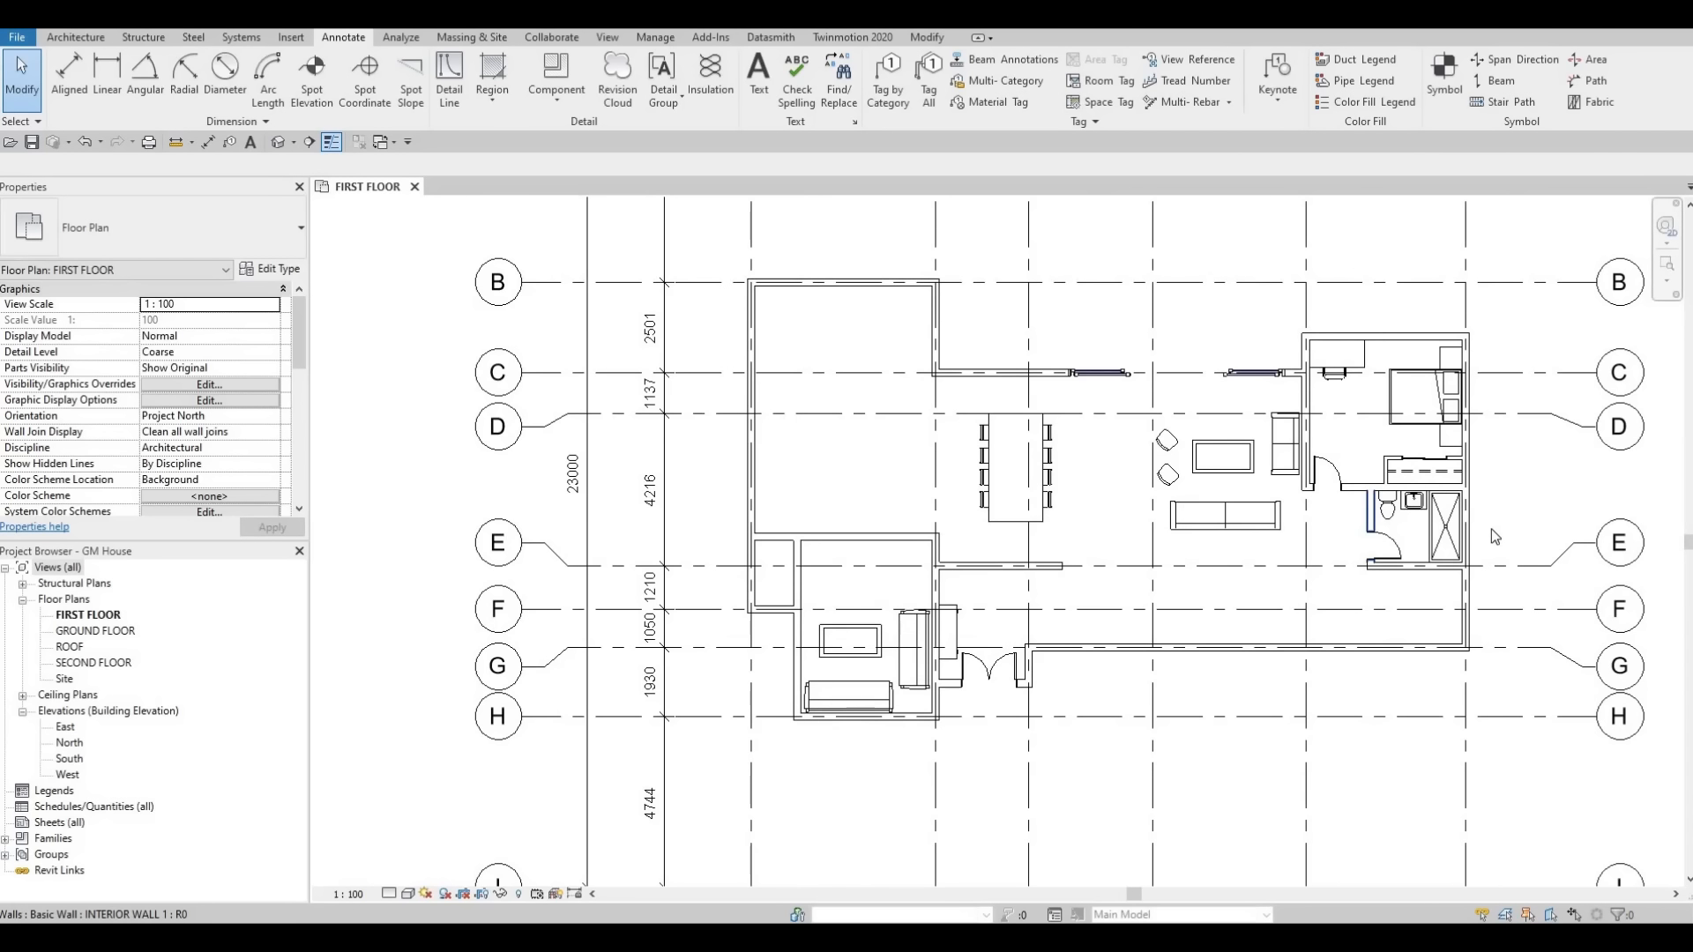
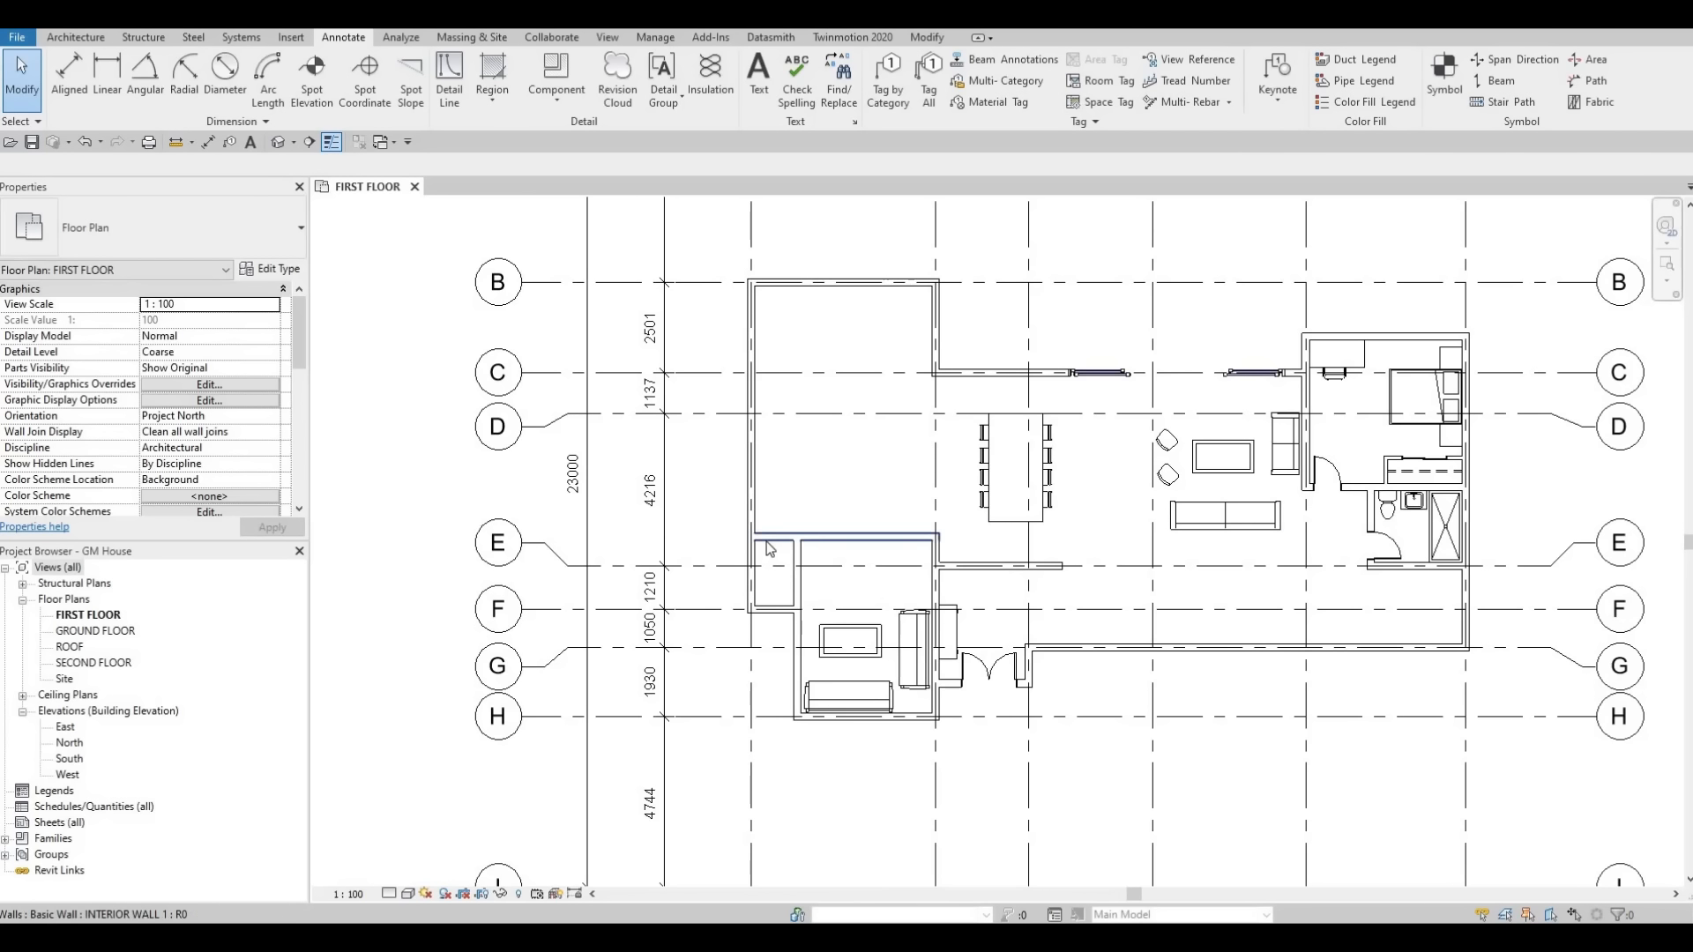
# Place a copy of the 750 x 2000mm single-panel interior door, flipped, in the closet wall near grid E.
pyautogui.press('Tab')
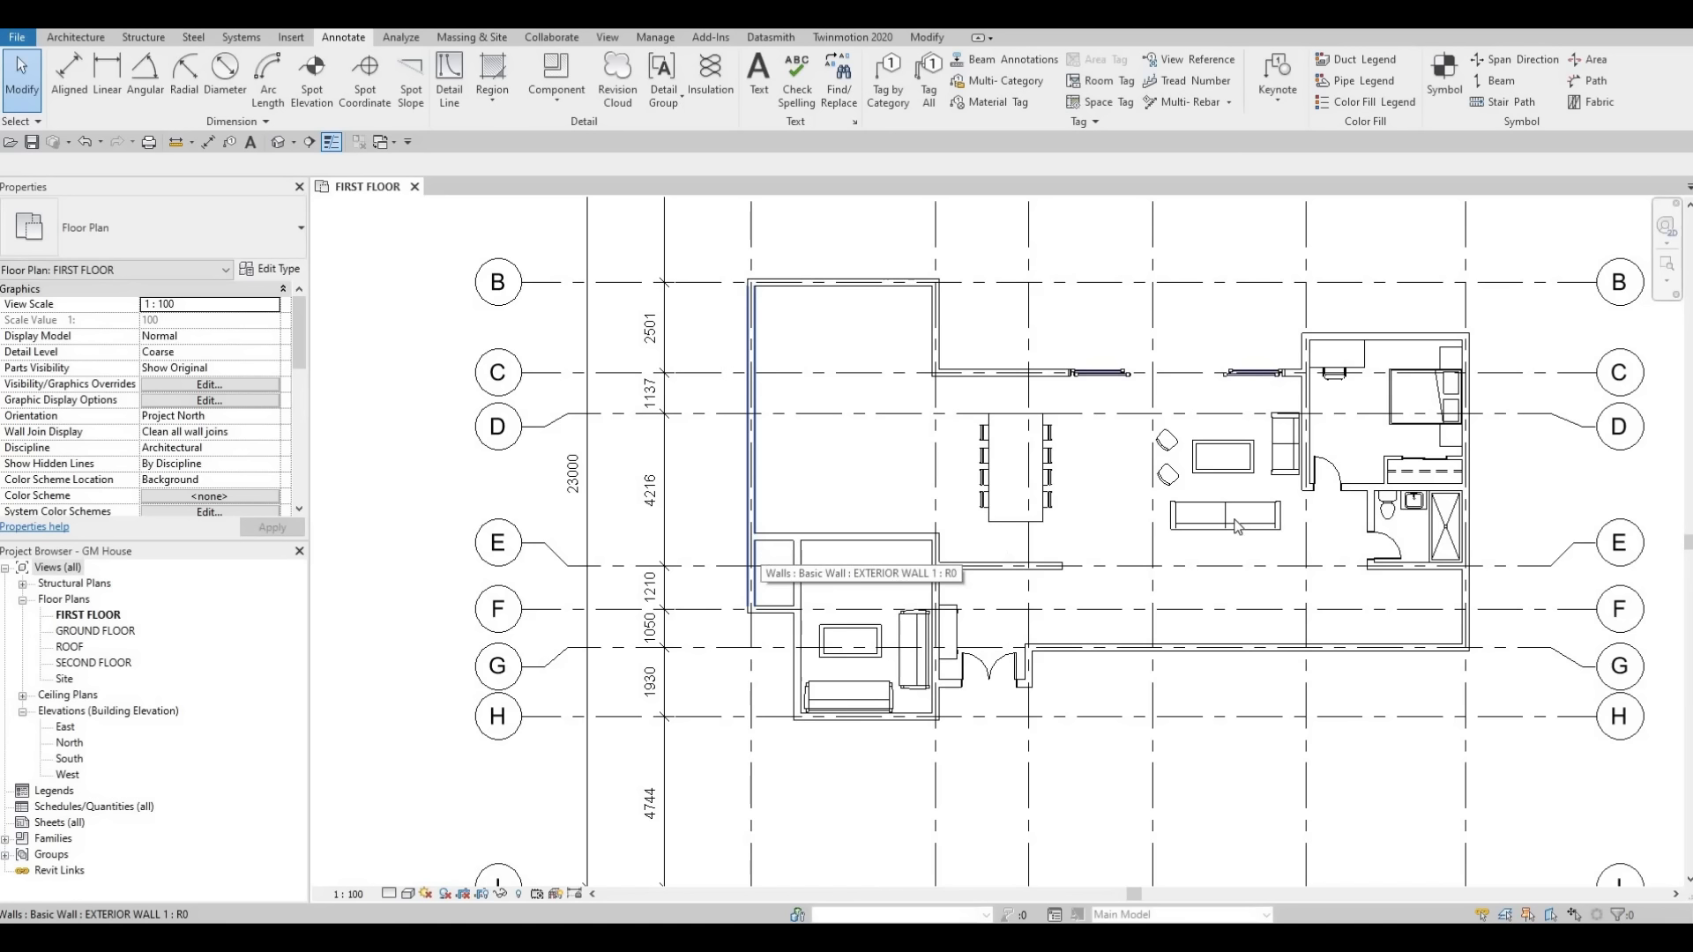
pyautogui.press('Escape')
pyautogui.click(1330, 483)
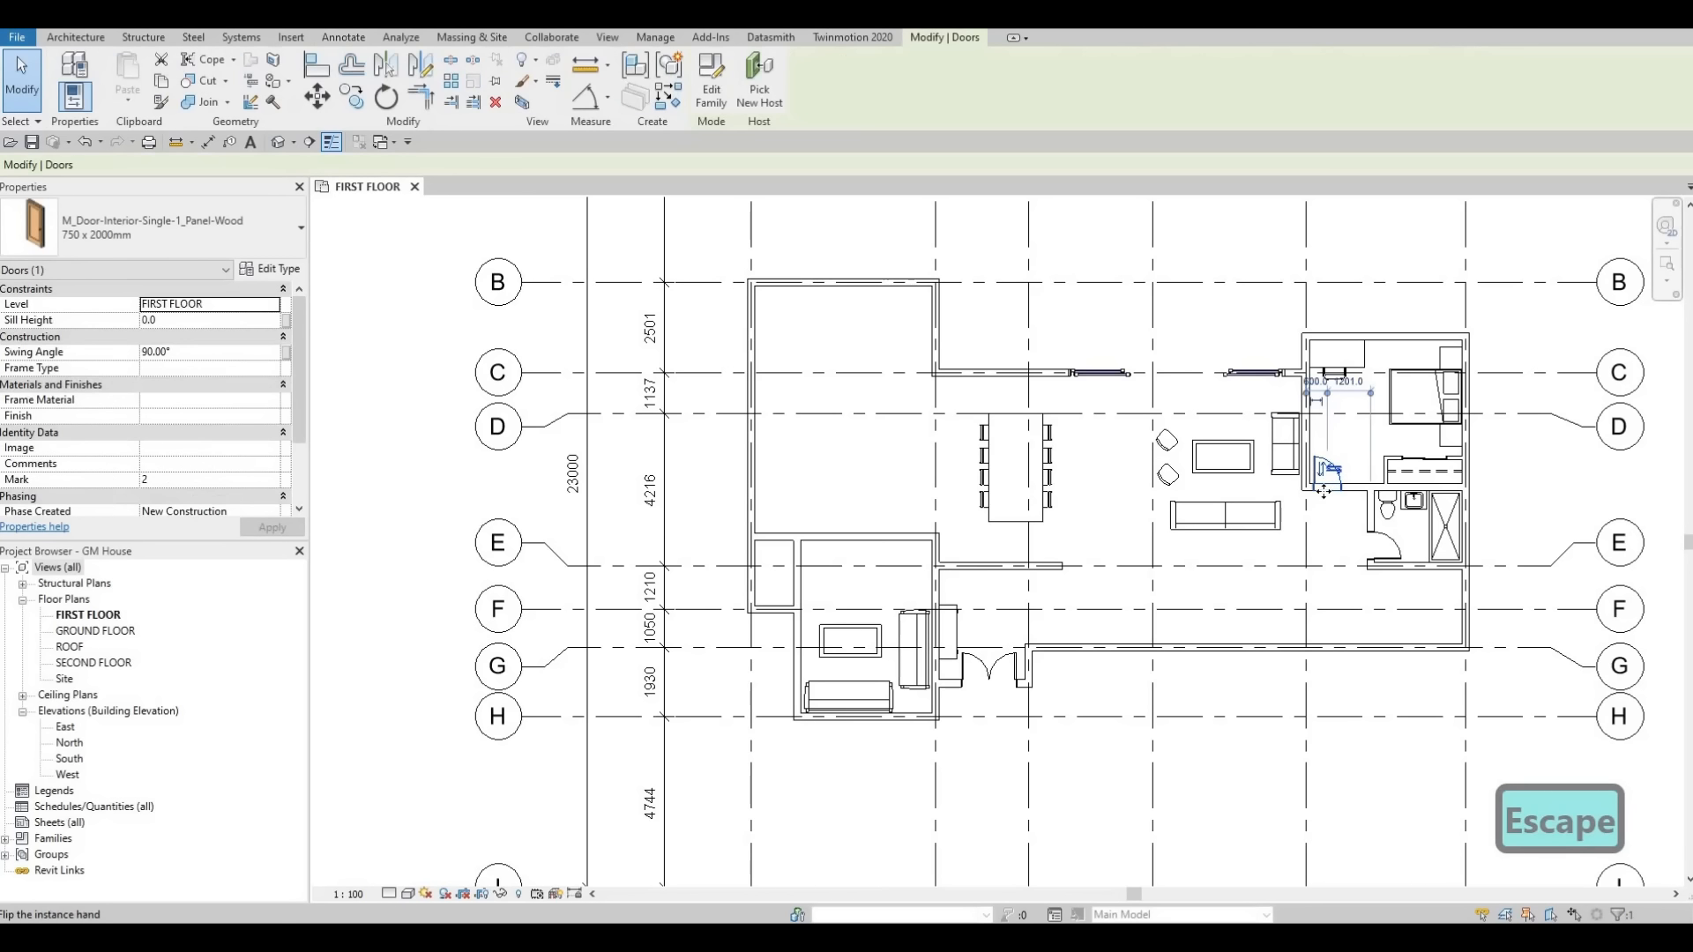
pyautogui.press('c')
pyautogui.press('s')
pyautogui.scroll(5, 780, 542)
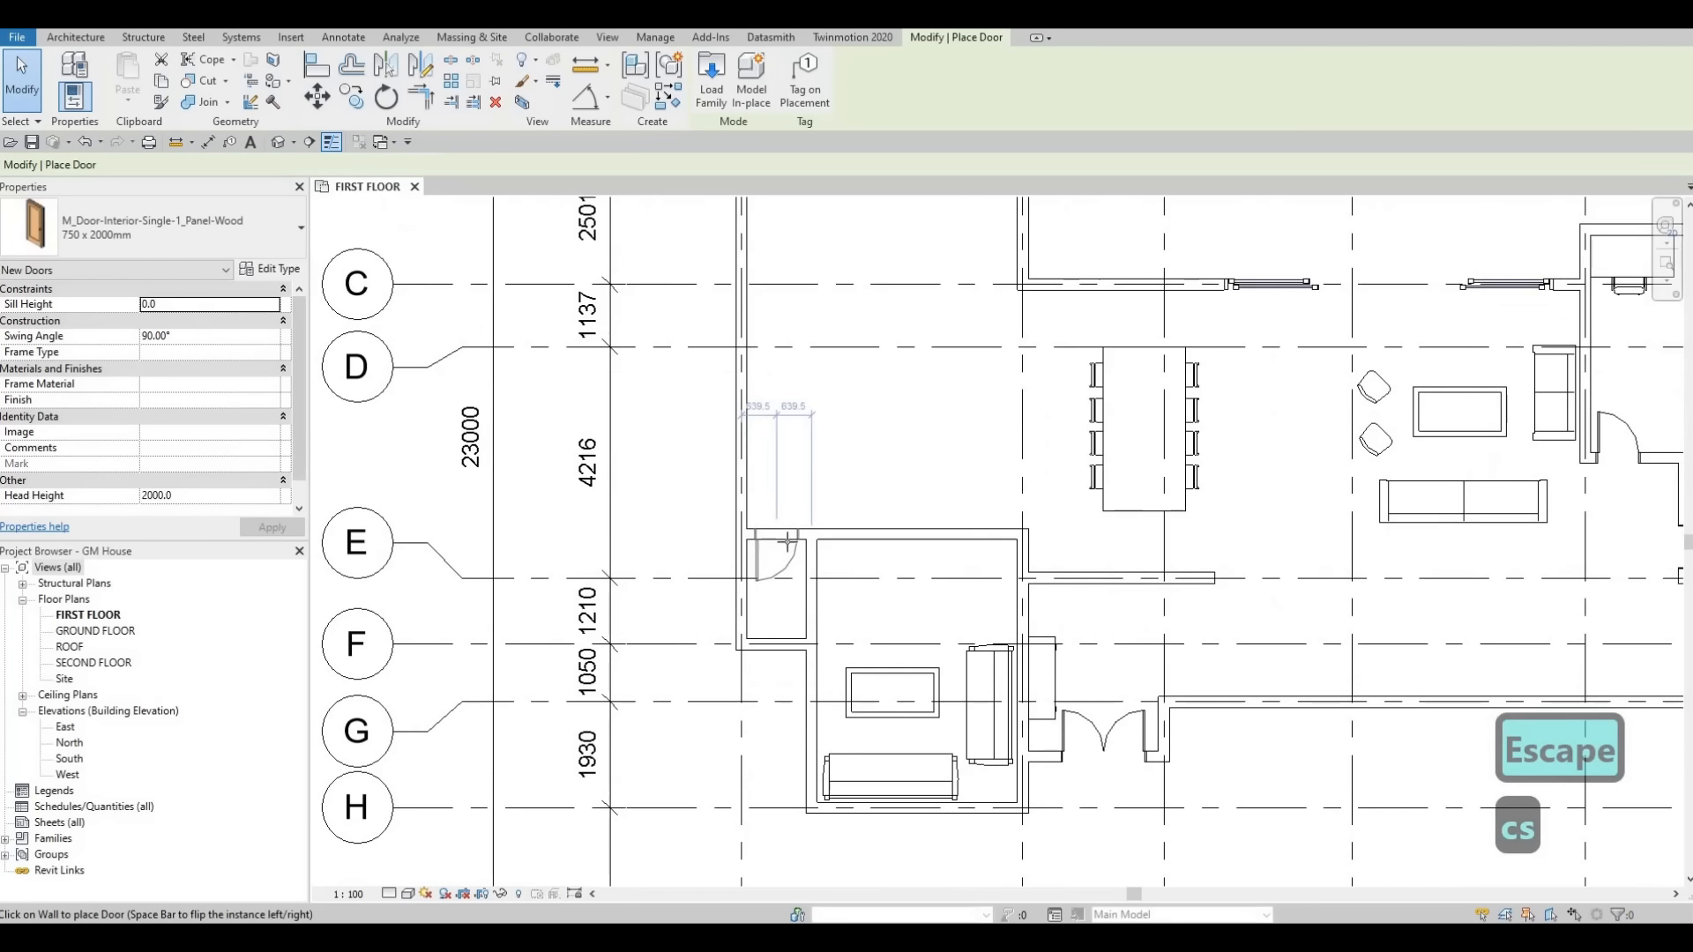
pyautogui.press('space')
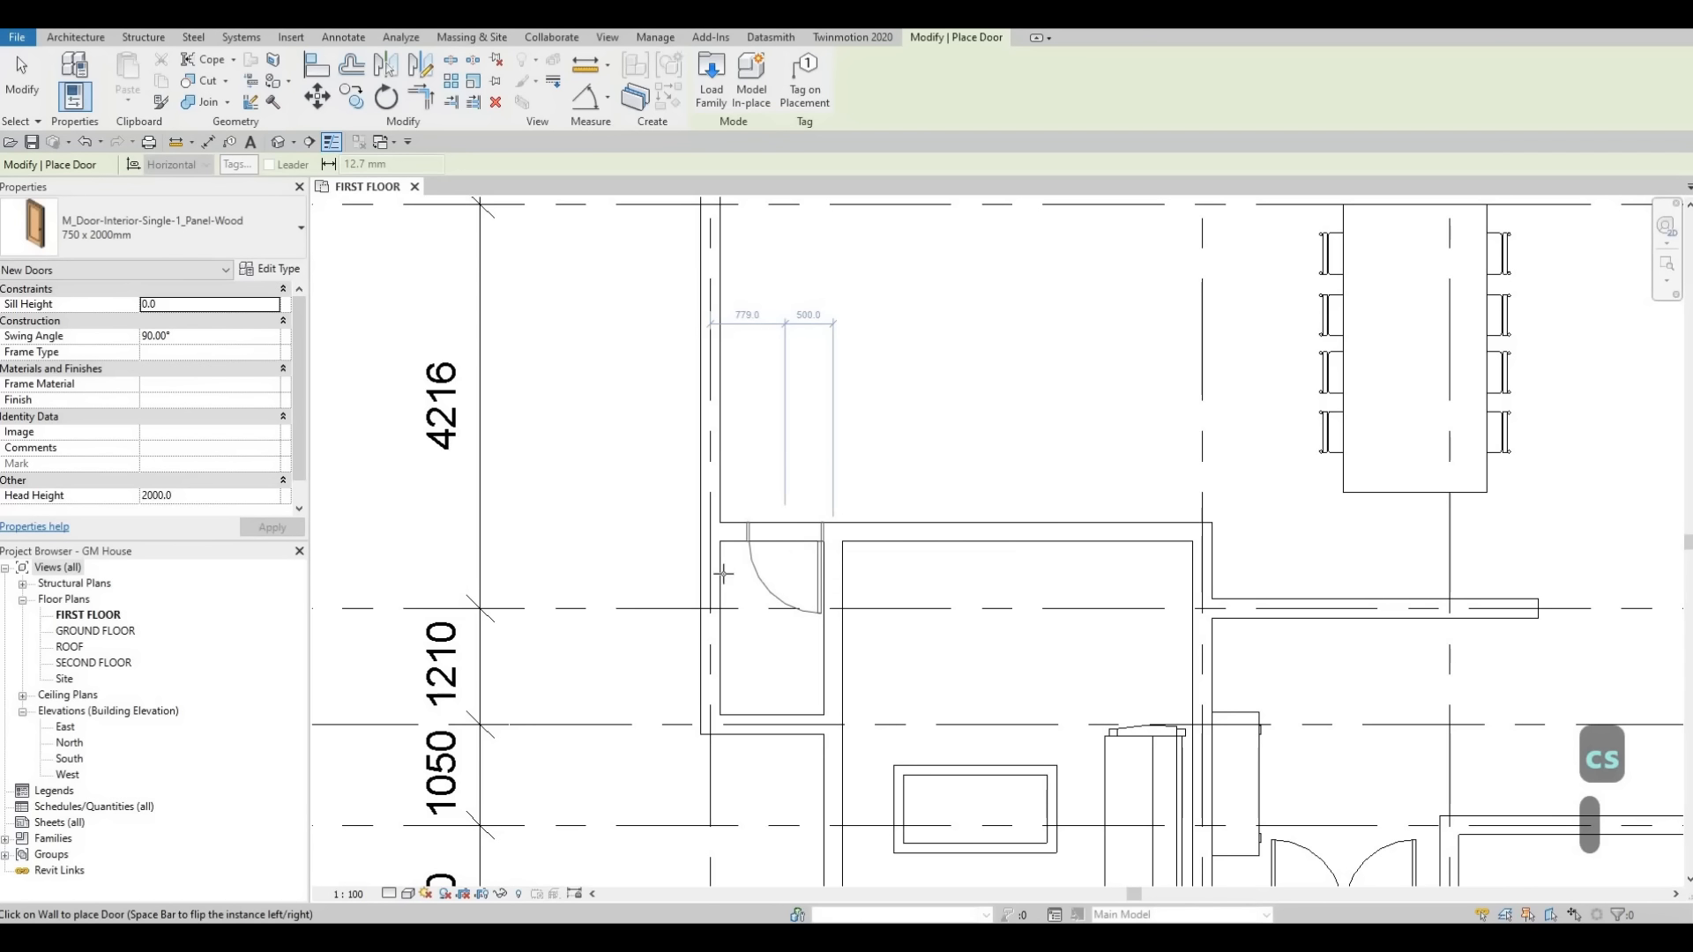
pyautogui.click(786, 542)
pyautogui.press('Escape')
pyautogui.press('Escape')
pyautogui.press('Escape')
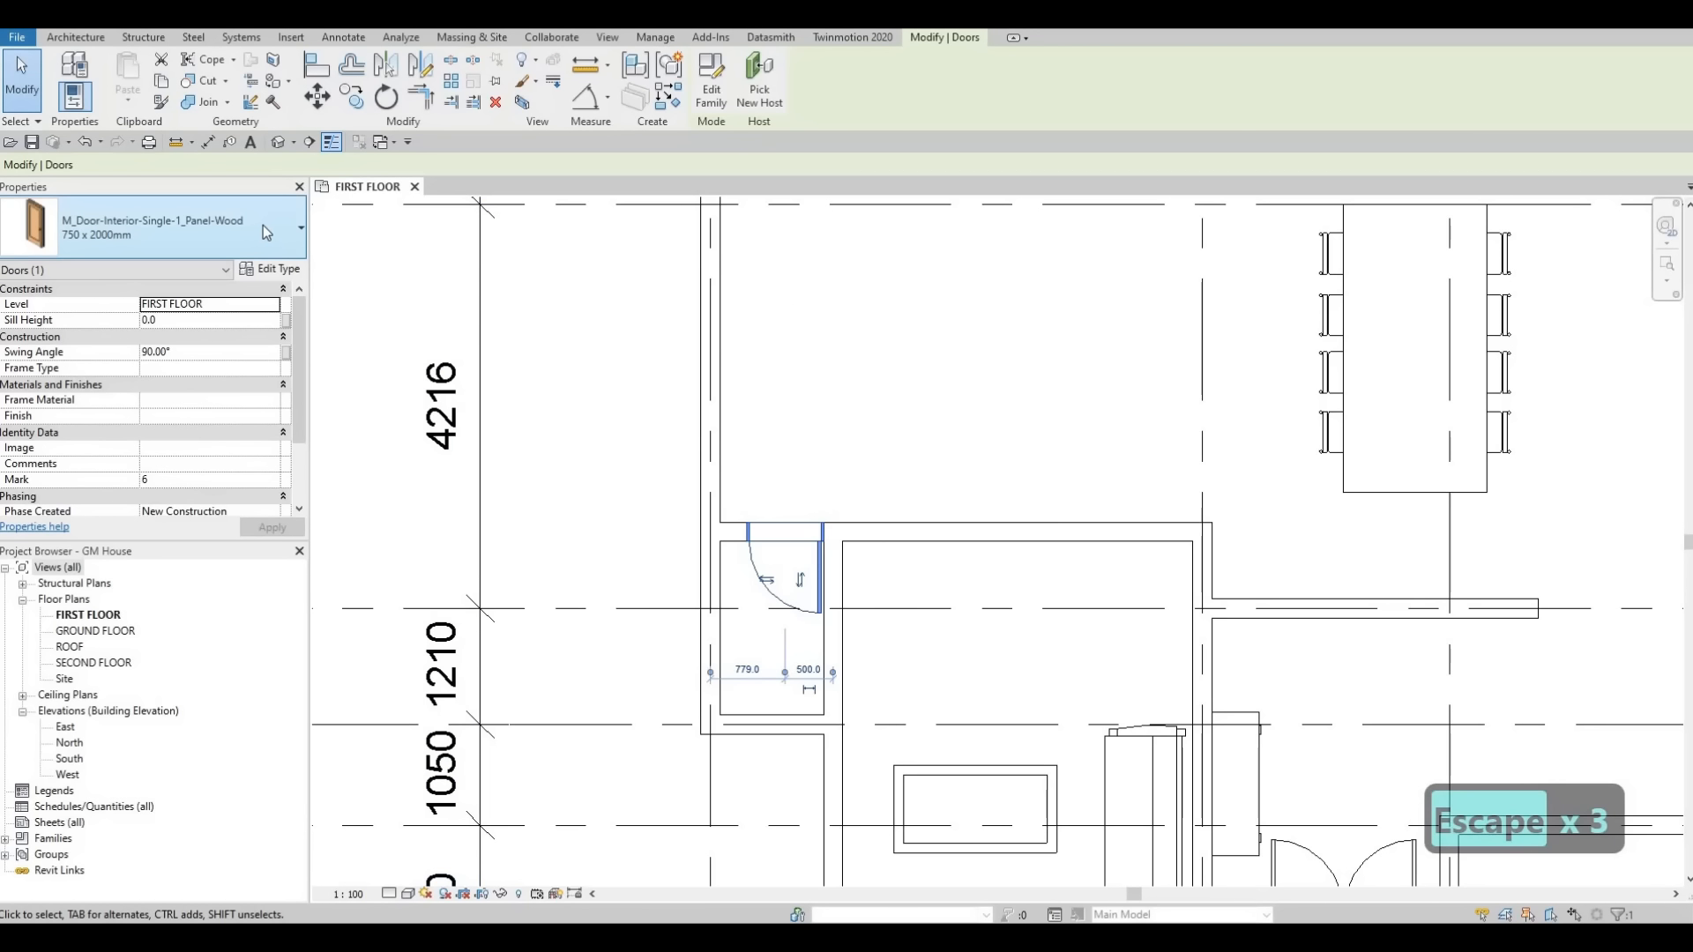
# Change the new closet door's type to 600 x 2000mm.
pyautogui.click(263, 225)
pyautogui.scroll(3, 175, 385)
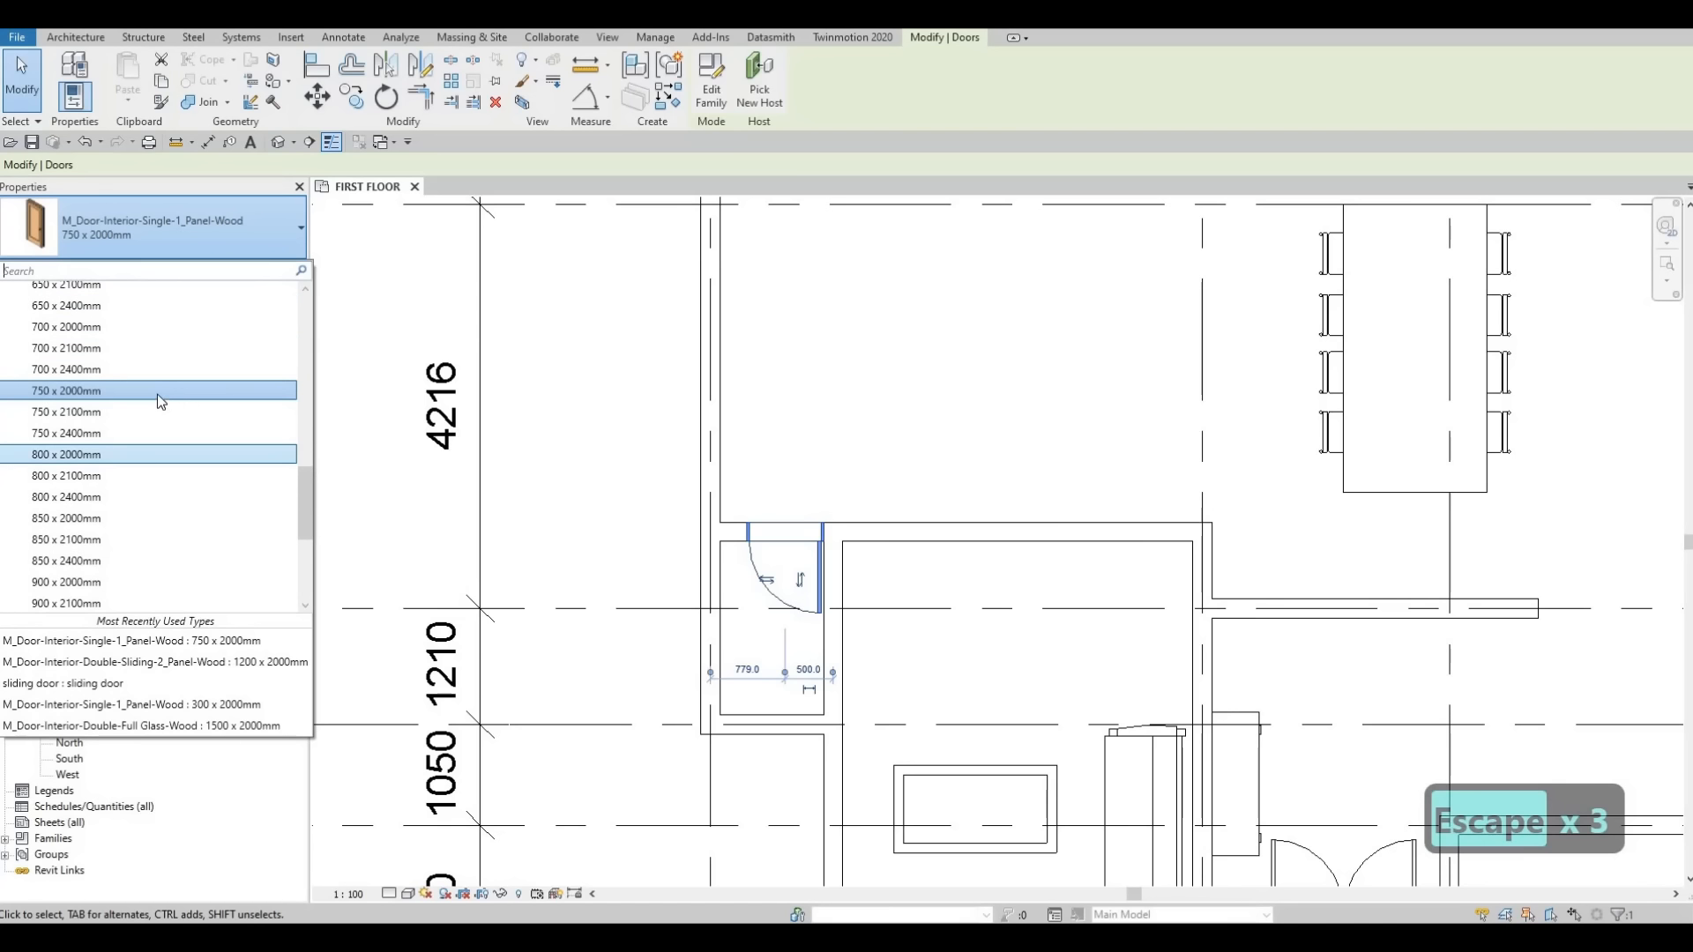
pyautogui.scroll(2, 109, 347)
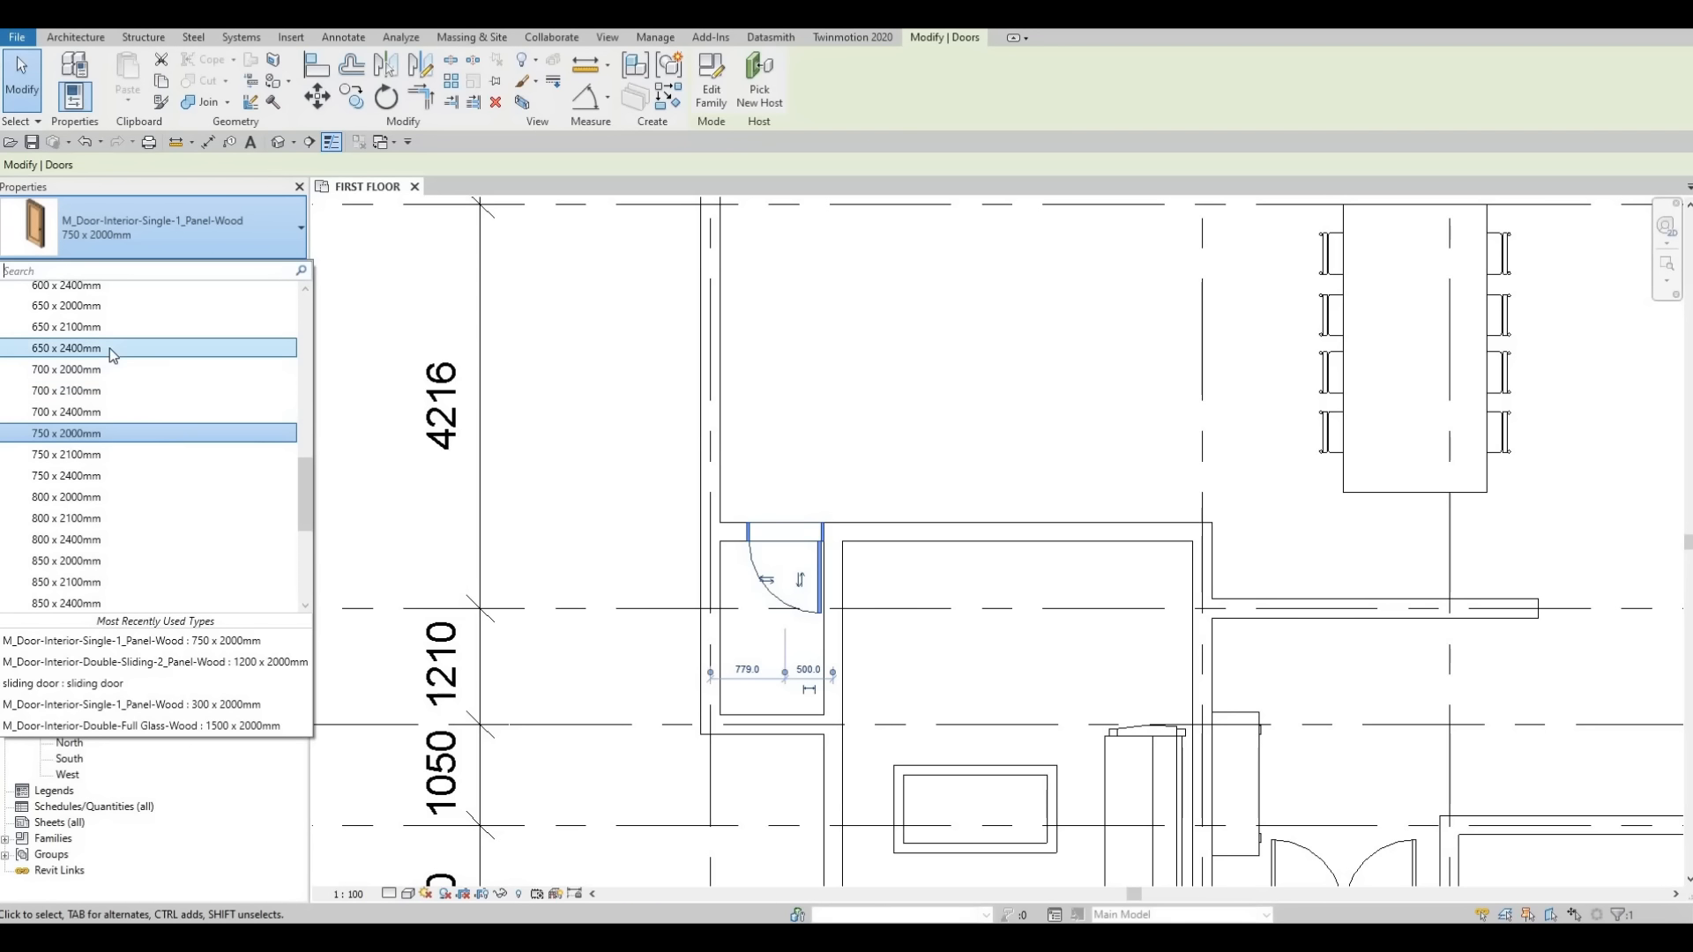
pyautogui.scroll(2, 71, 344)
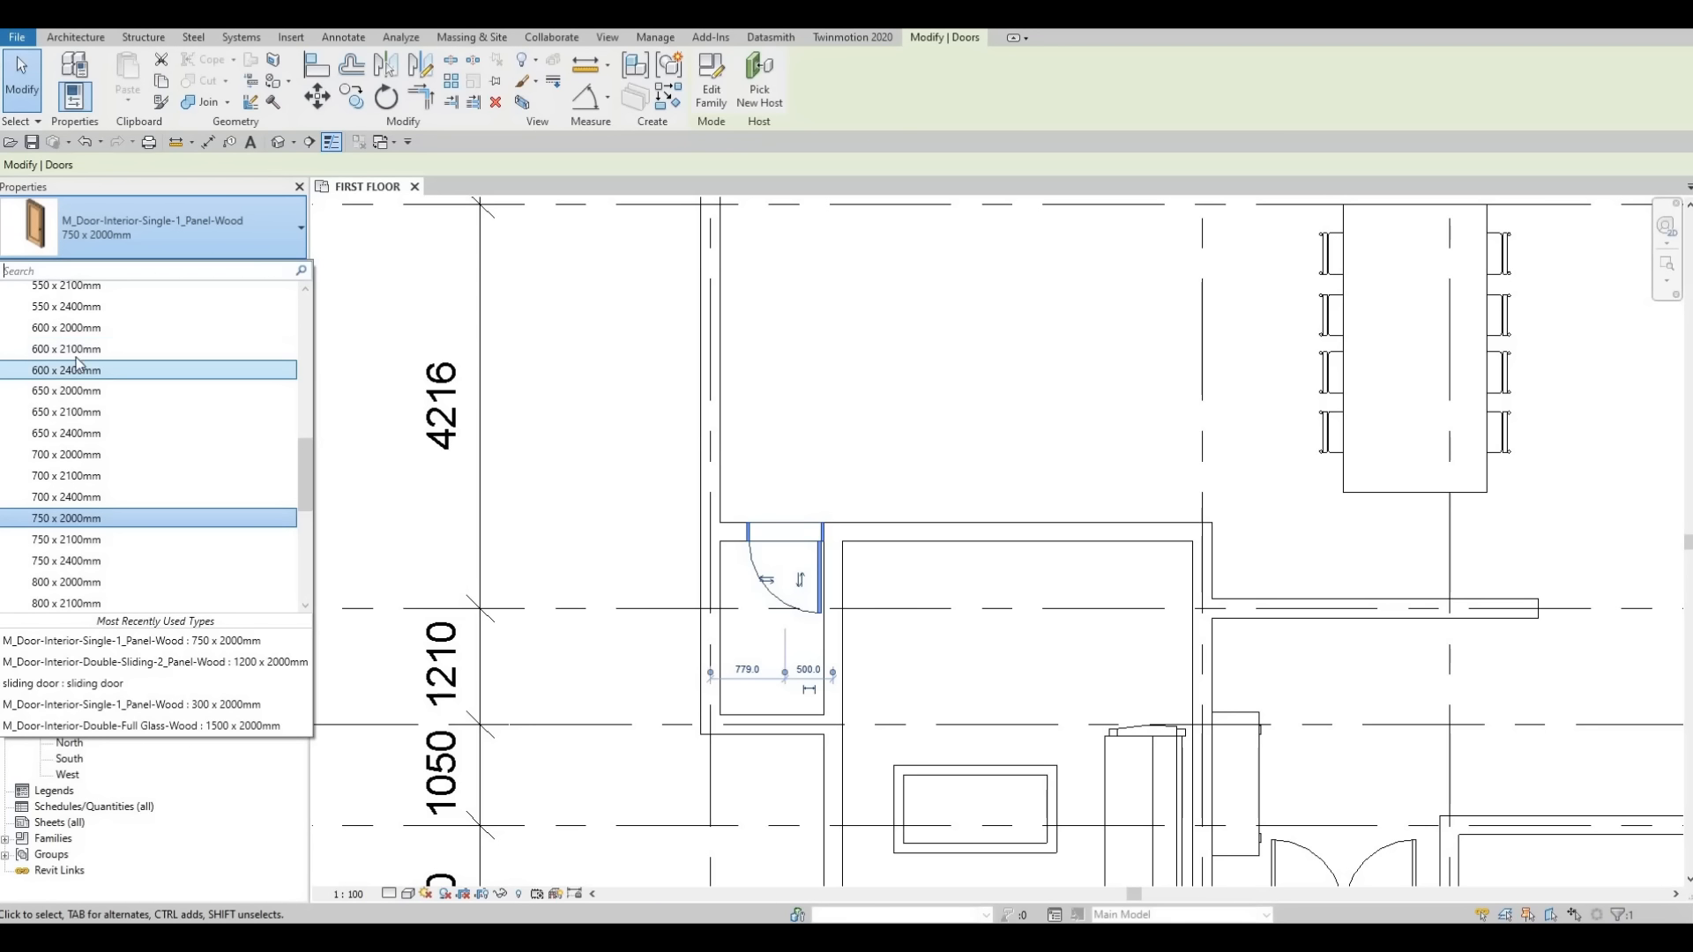
pyautogui.click(88, 330)
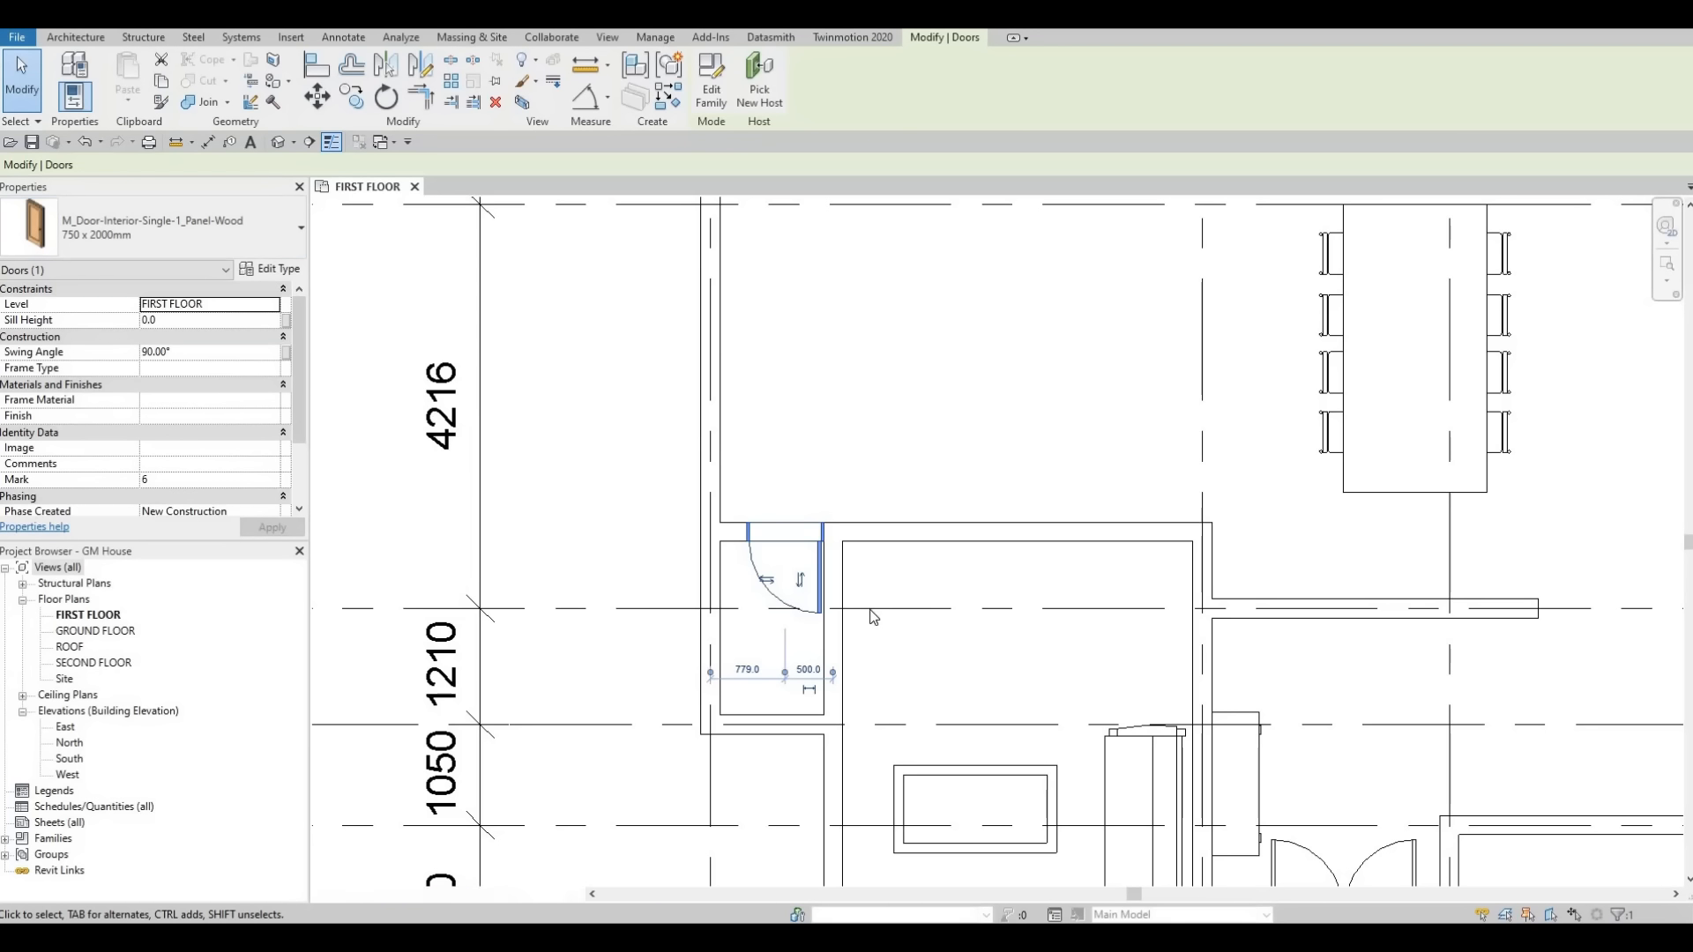
# Nudge the closet door slightly right along its wall.
pyautogui.press('Escape')
pyautogui.press('Escape')
pyautogui.click(813, 561)
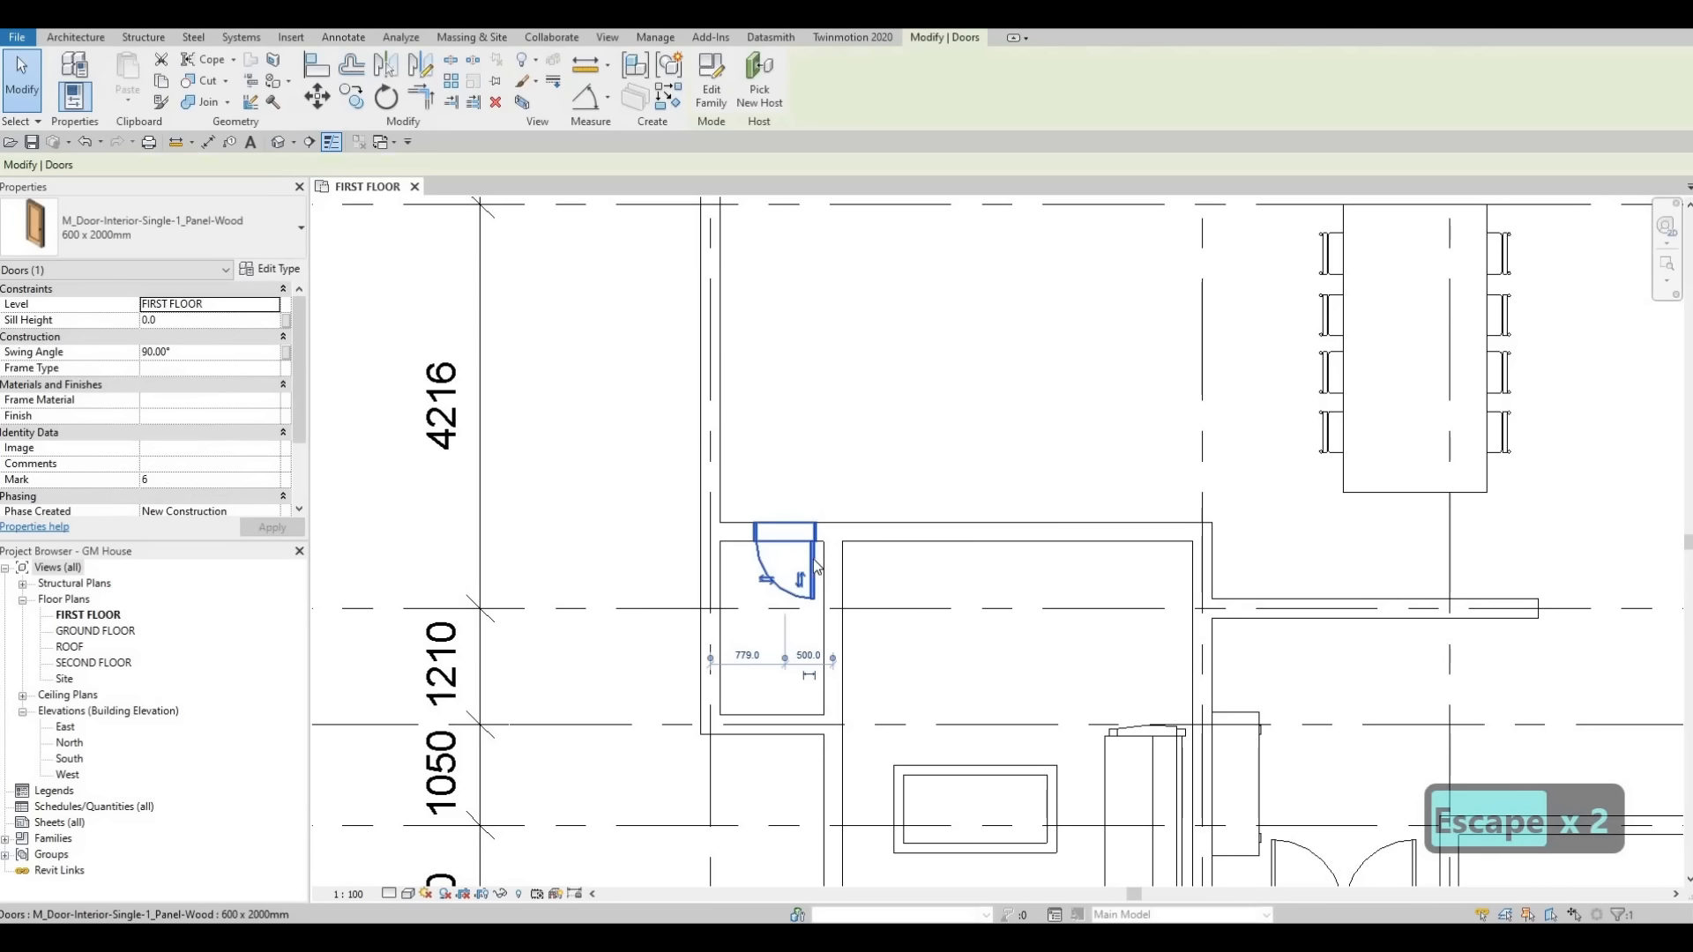
pyautogui.press('Right')
pyautogui.press('Right')
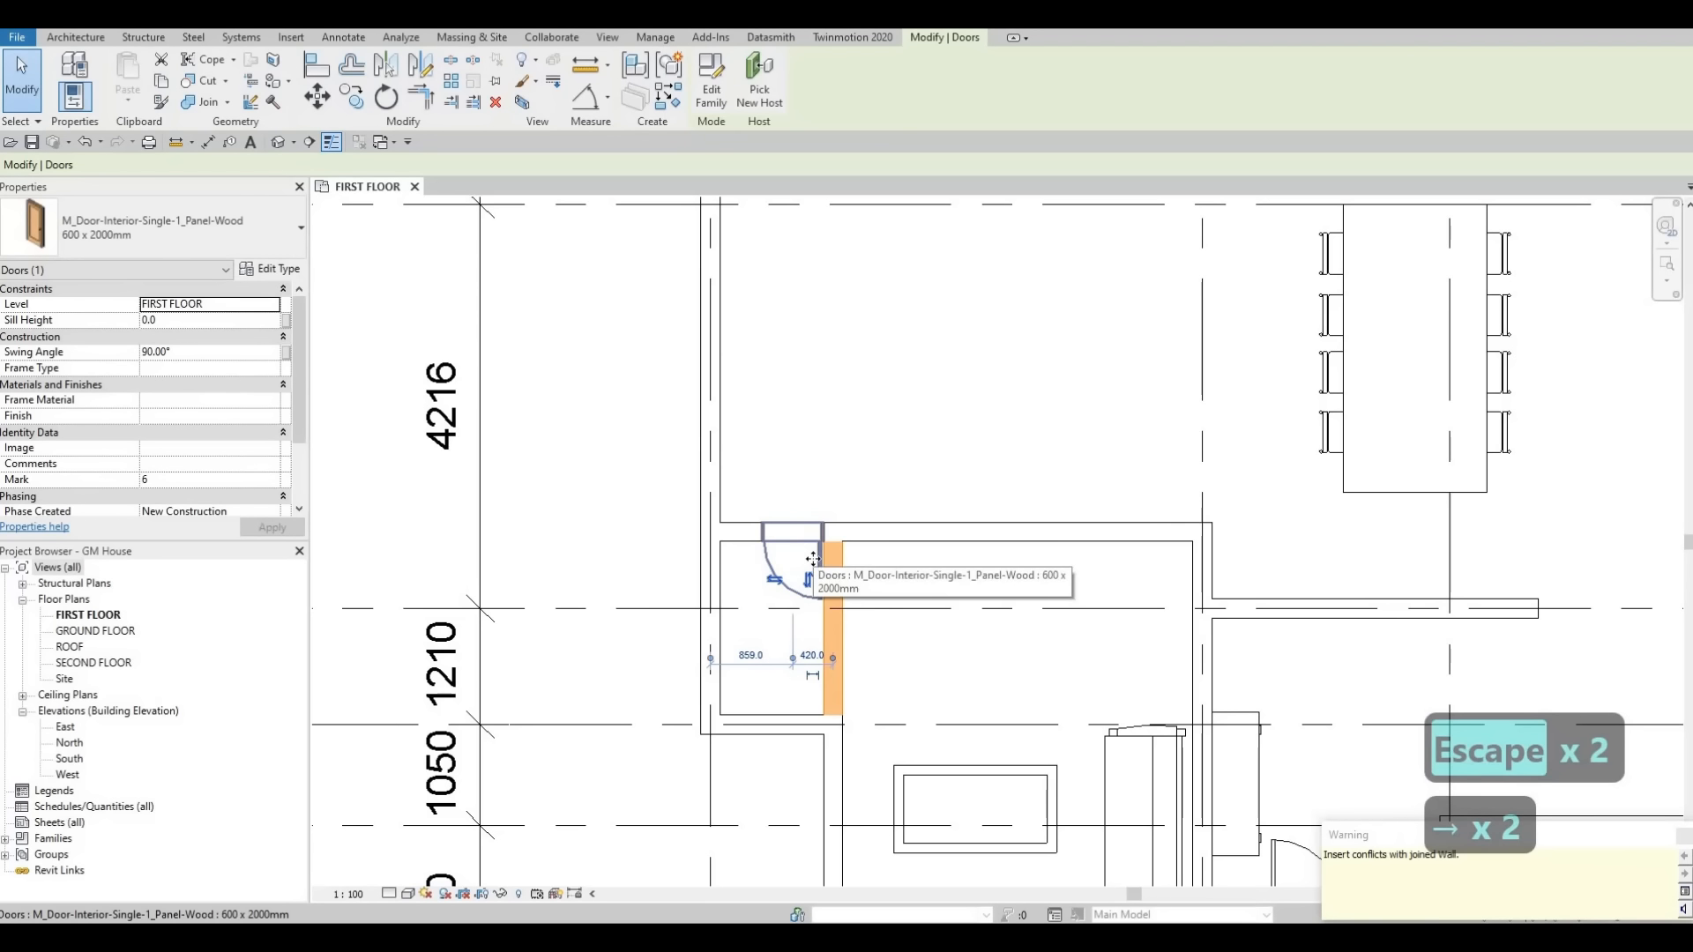
pyautogui.press('Left')
pyautogui.press('Escape')
pyautogui.press('Escape')
pyautogui.press('Escape')
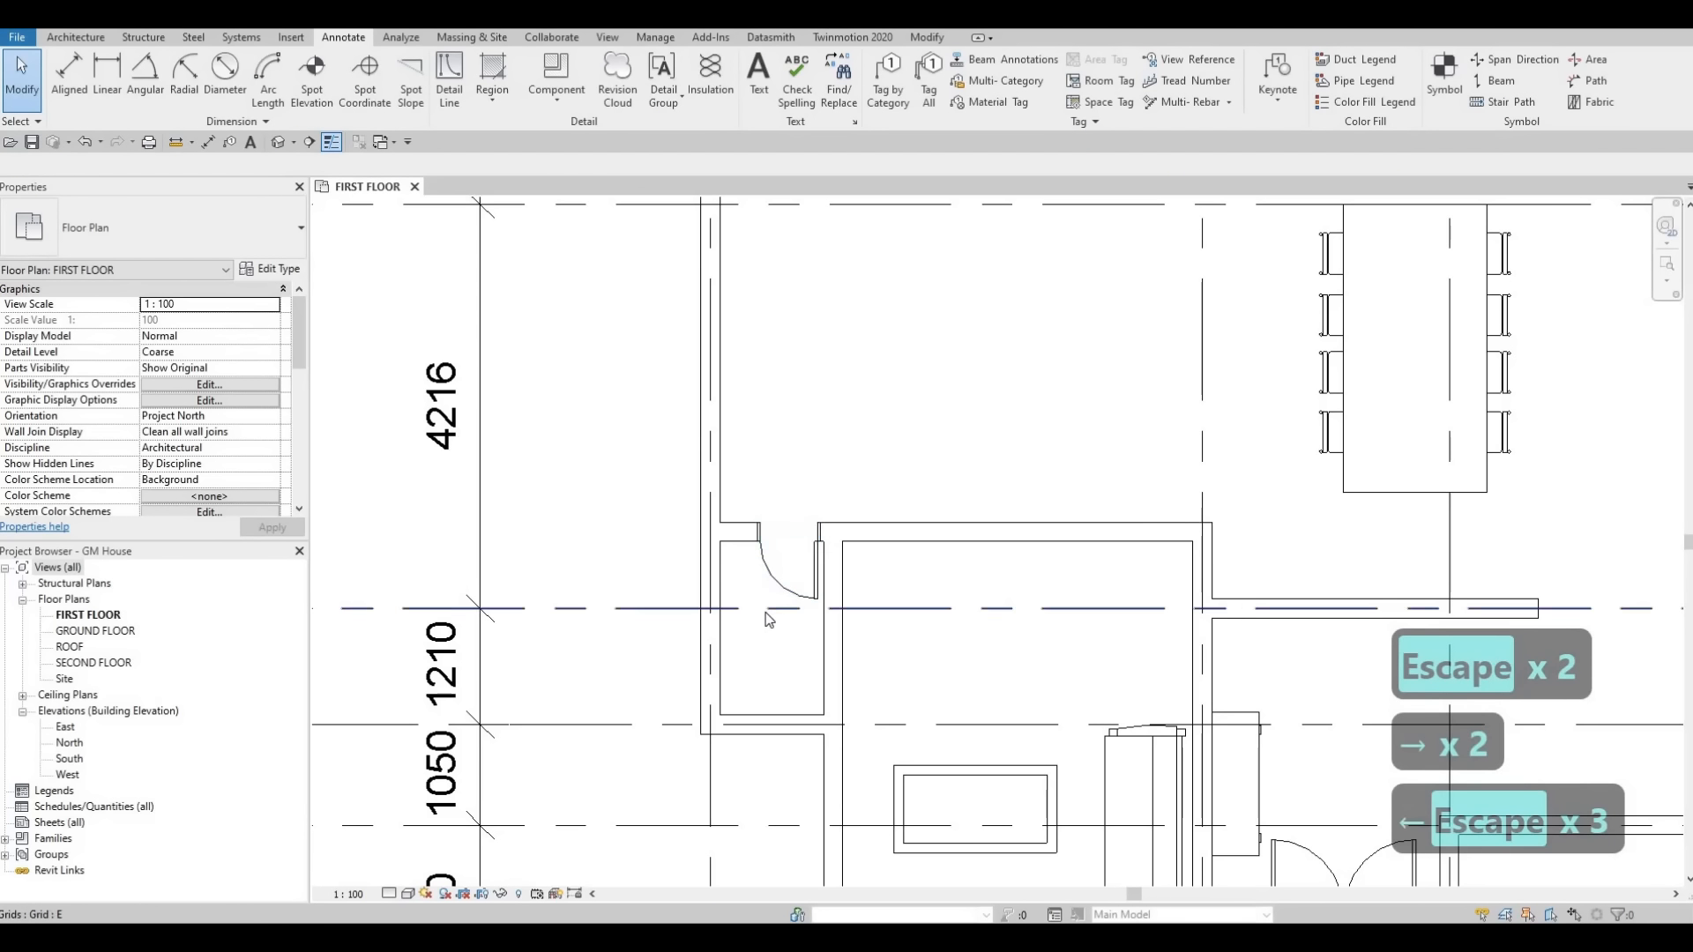
pyautogui.press('Escape')
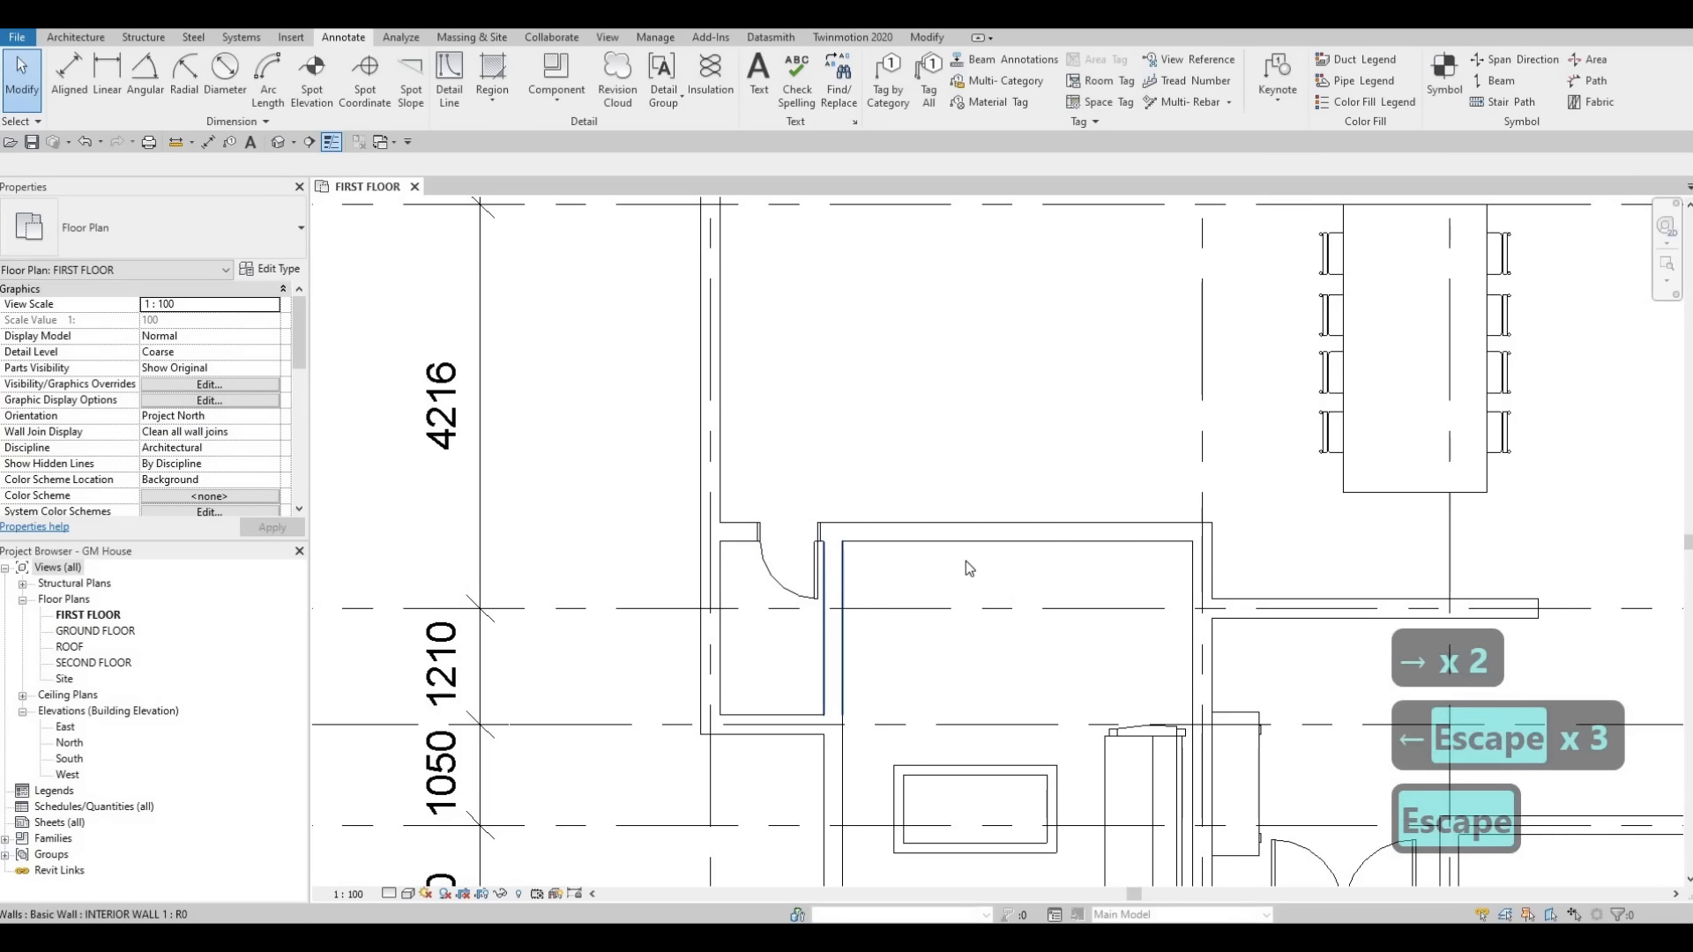
# Draw a dashed detail line inside the closet, down from the door's hinge corner and across to the opposite wall.
pyautogui.scroll(-4, 844, 560)
pyautogui.scroll(-2, 834, 560)
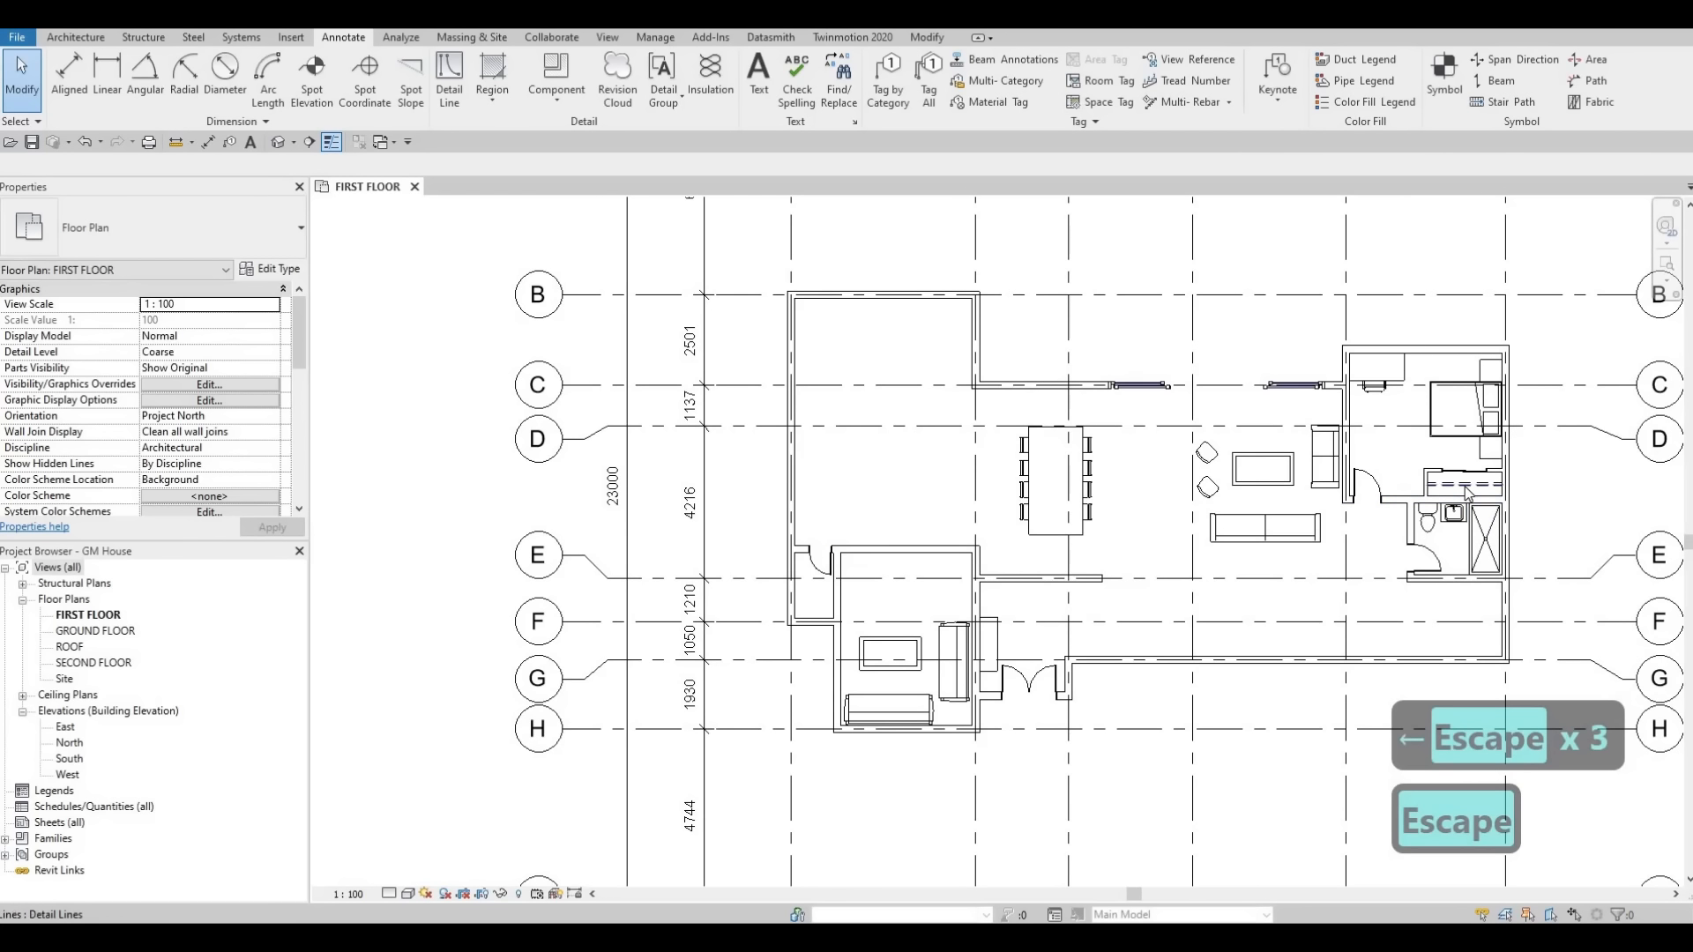
pyautogui.press('c')
pyautogui.press('s')
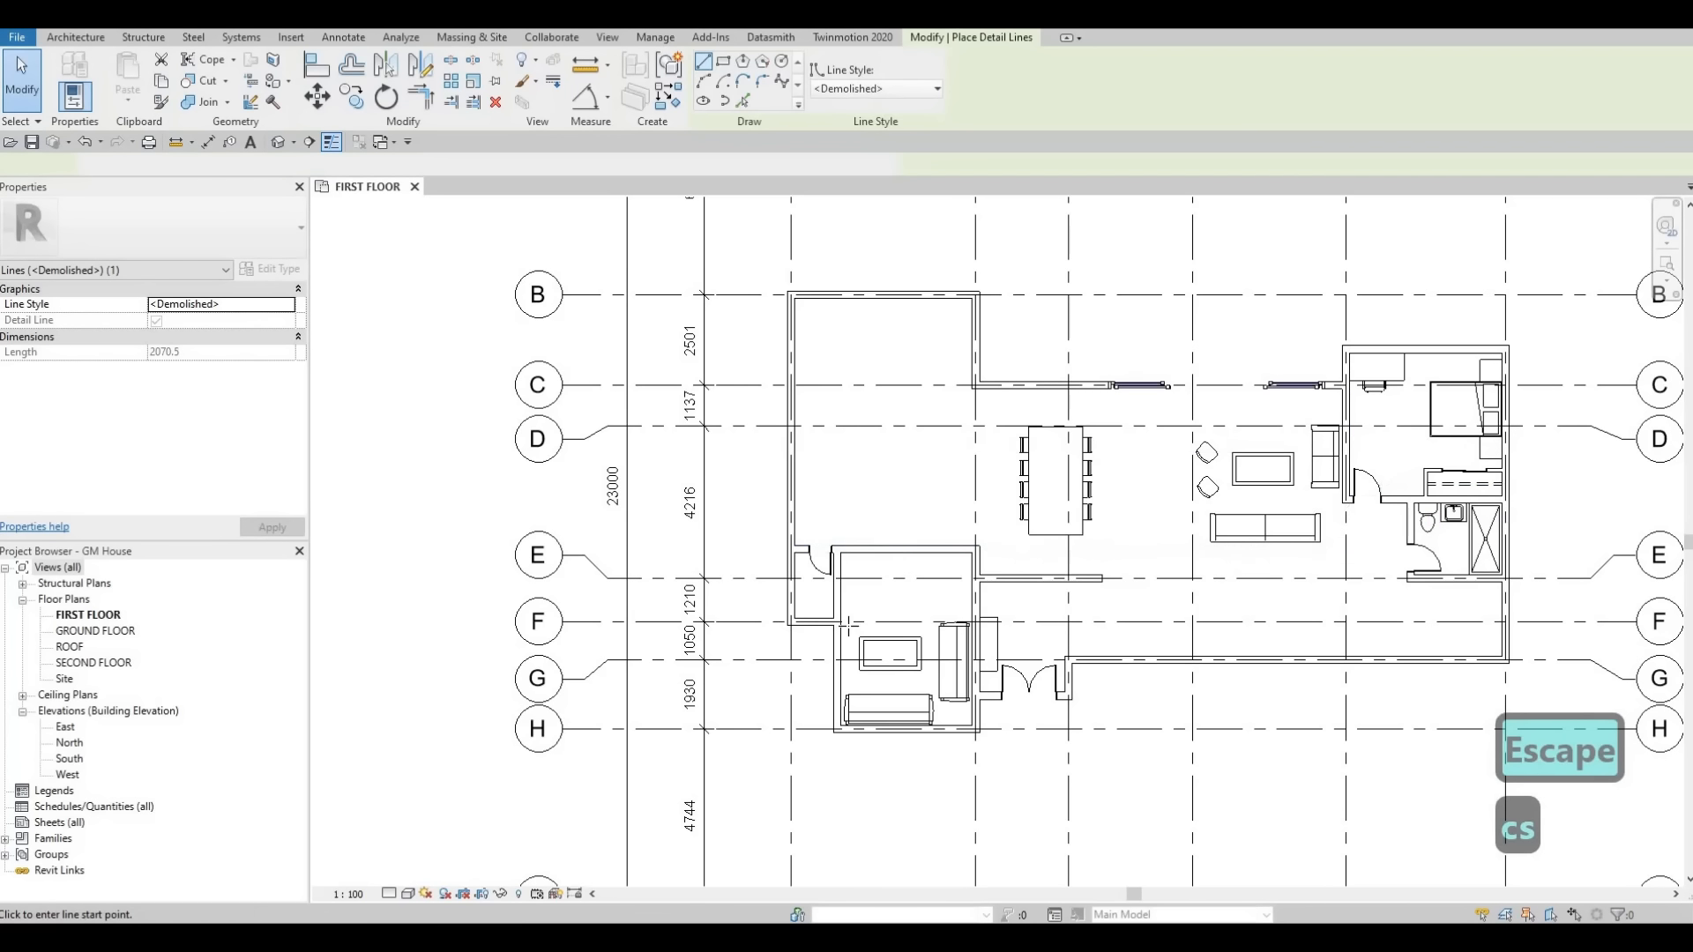
pyautogui.scroll(5, 837, 617)
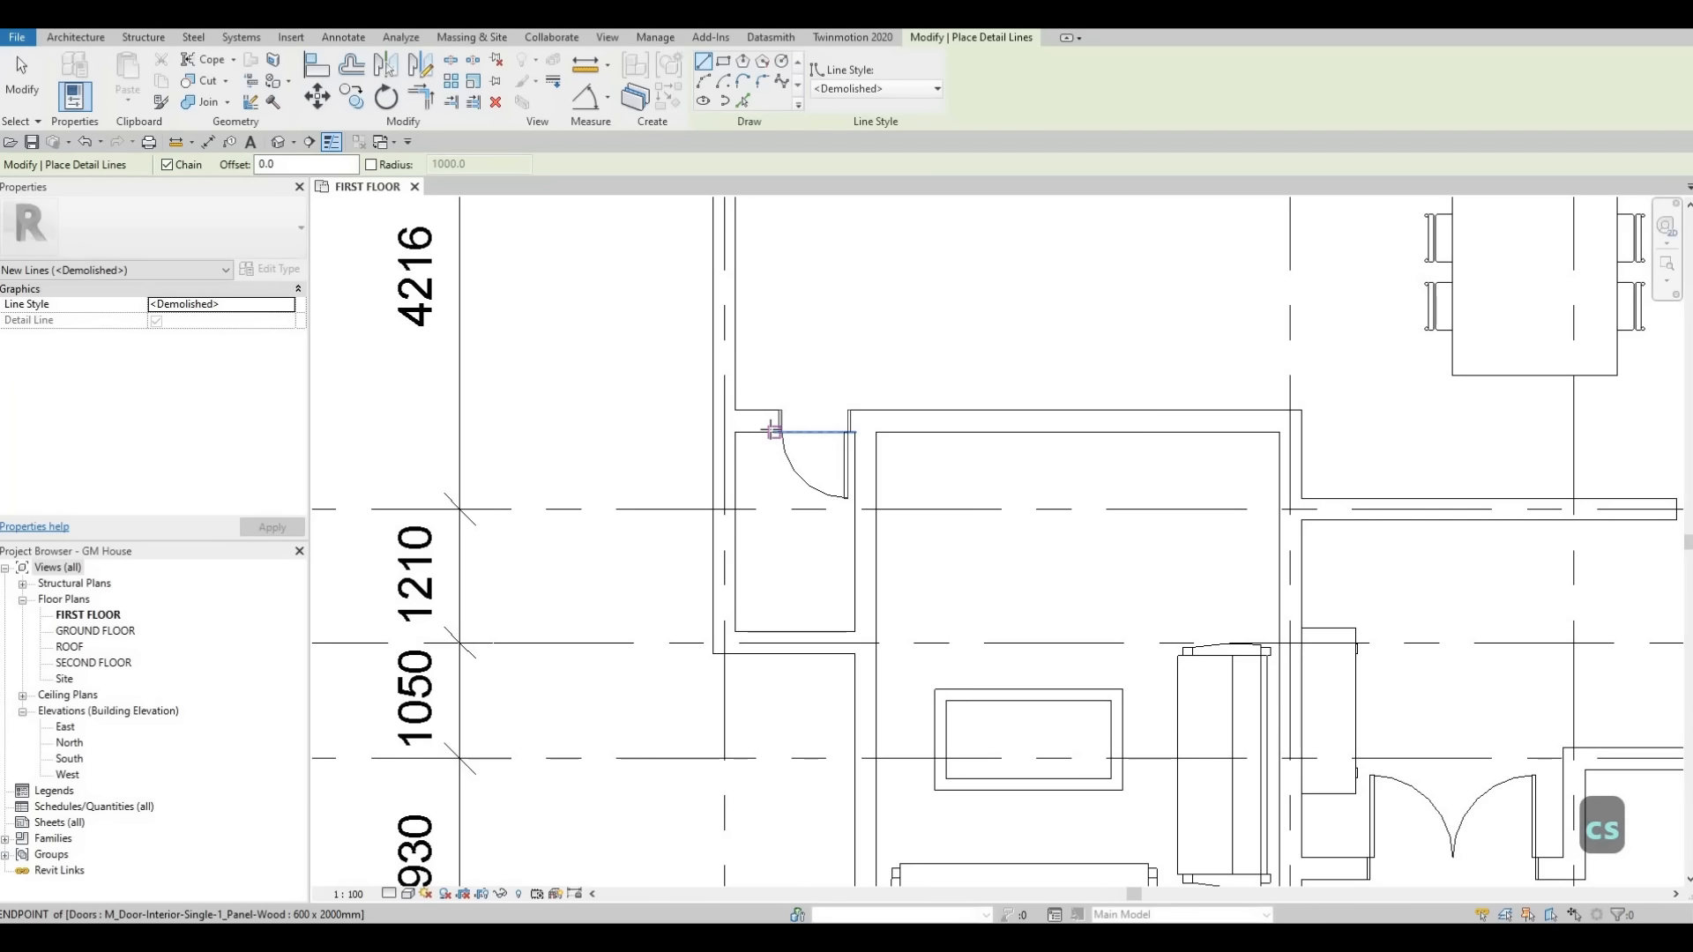
pyautogui.scroll(2, 773, 431)
pyautogui.click(773, 431)
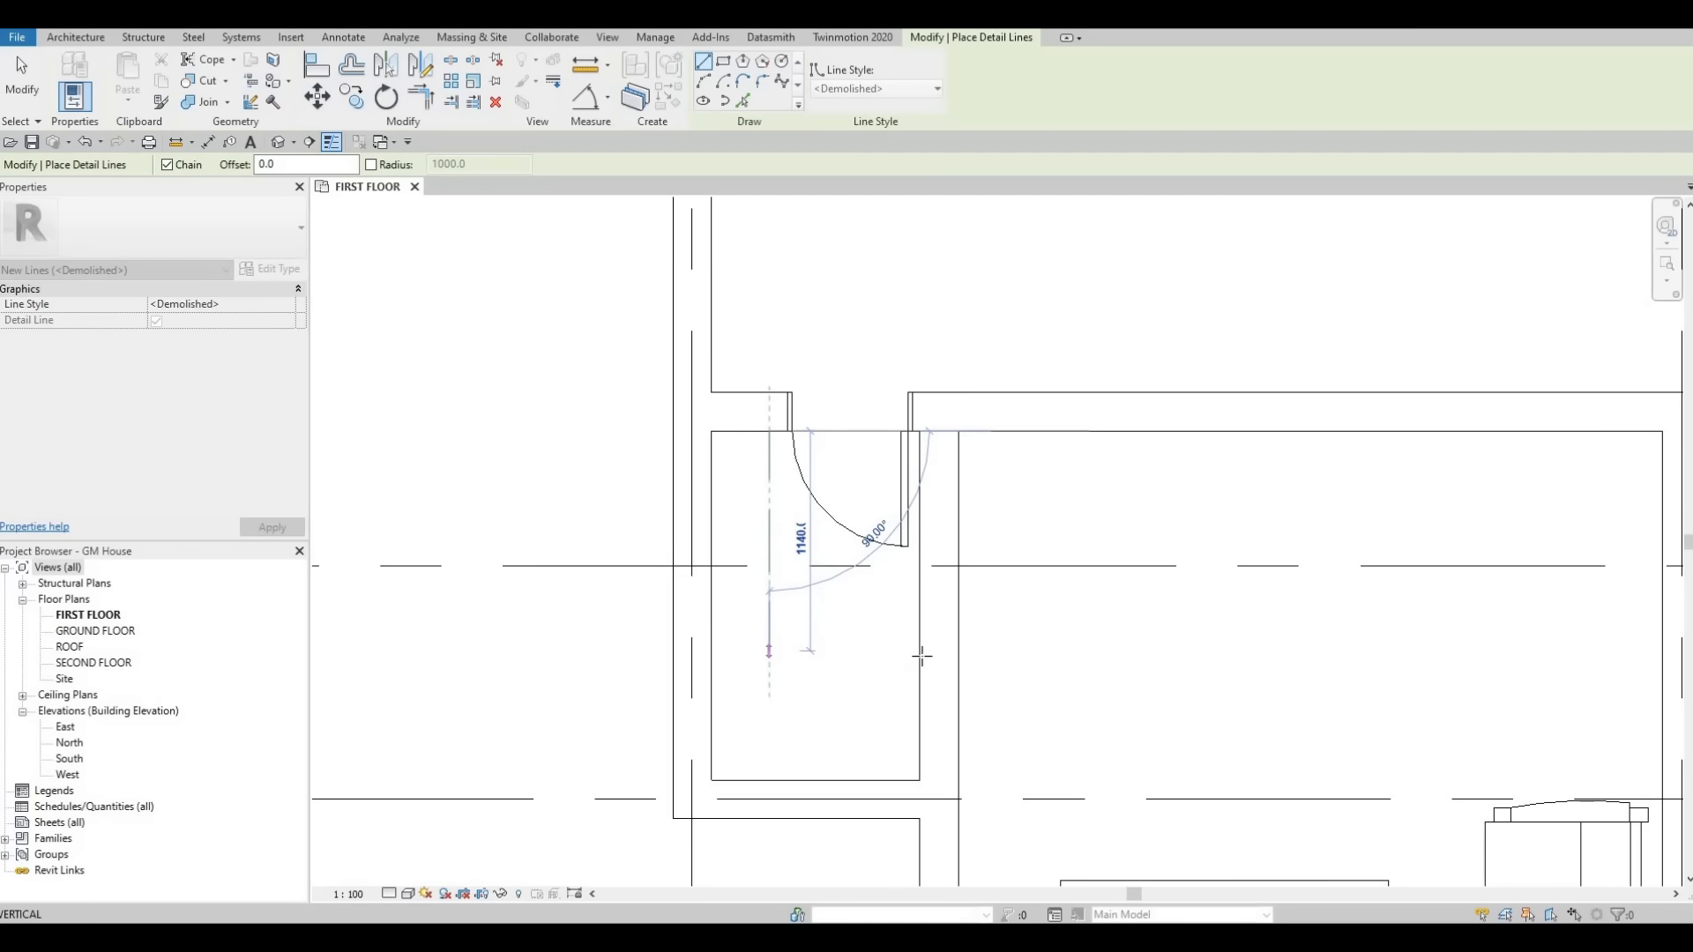
pyautogui.click(769, 652)
pyautogui.click(919, 652)
pyautogui.press('Escape')
pyautogui.press('Escape')
# Draw a matching thin detail line inside the closet, down along the inner wall and across to the far wall.
pyautogui.scroll(-2, 812, 587)
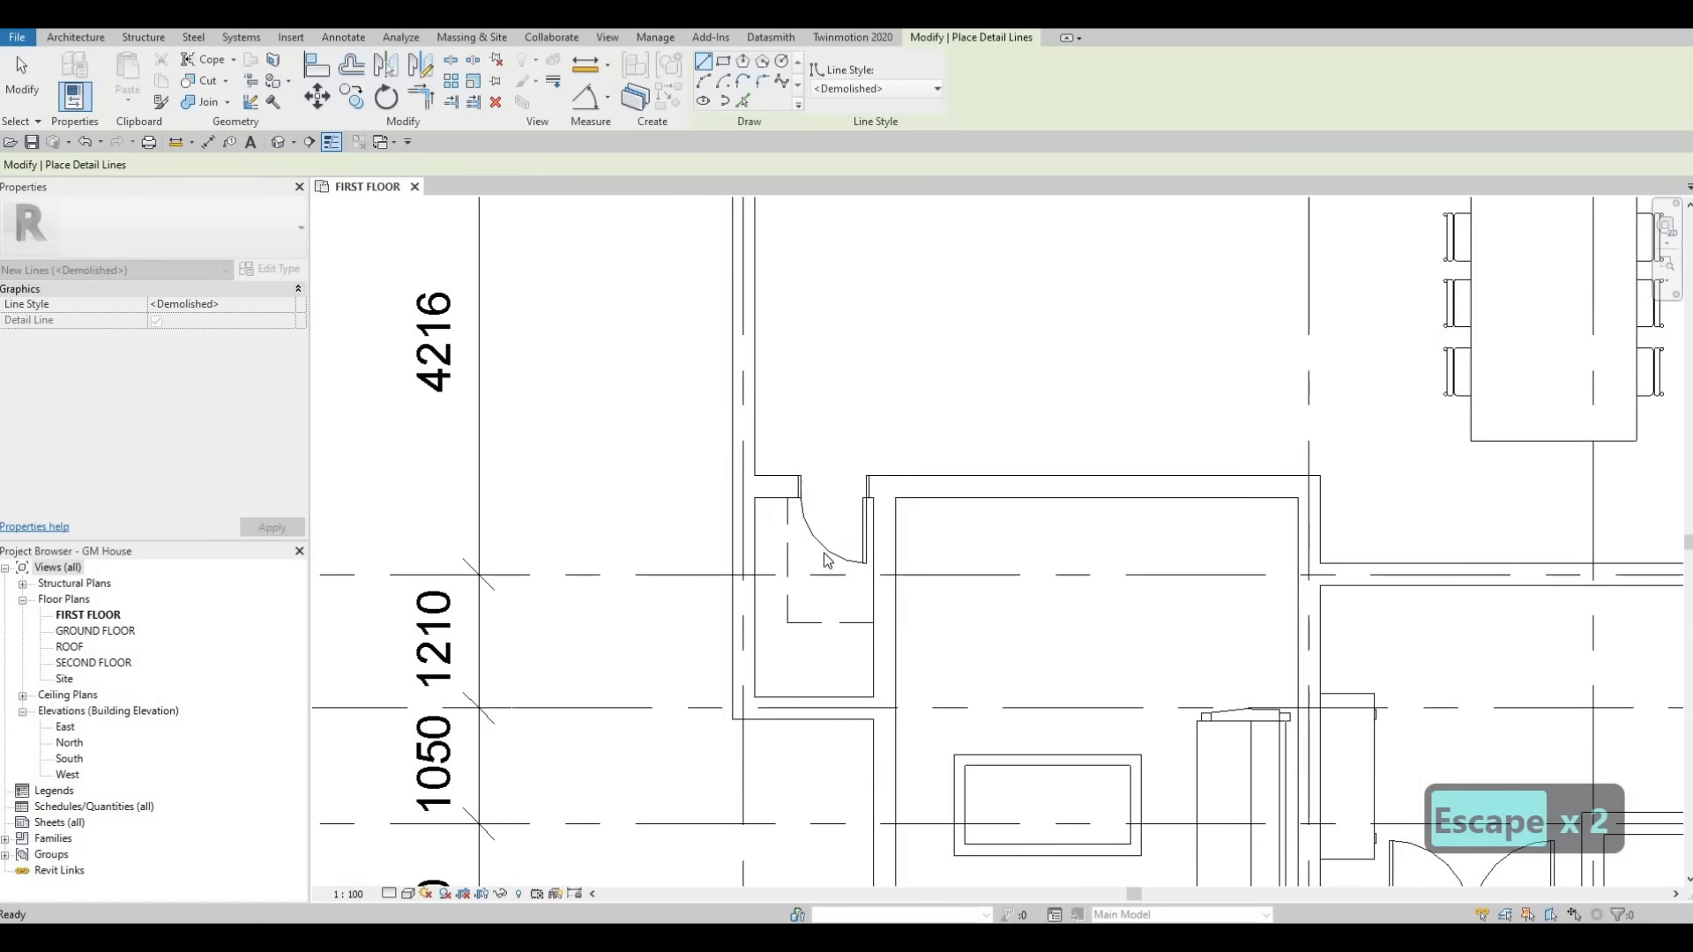
pyautogui.scroll(-6, 827, 560)
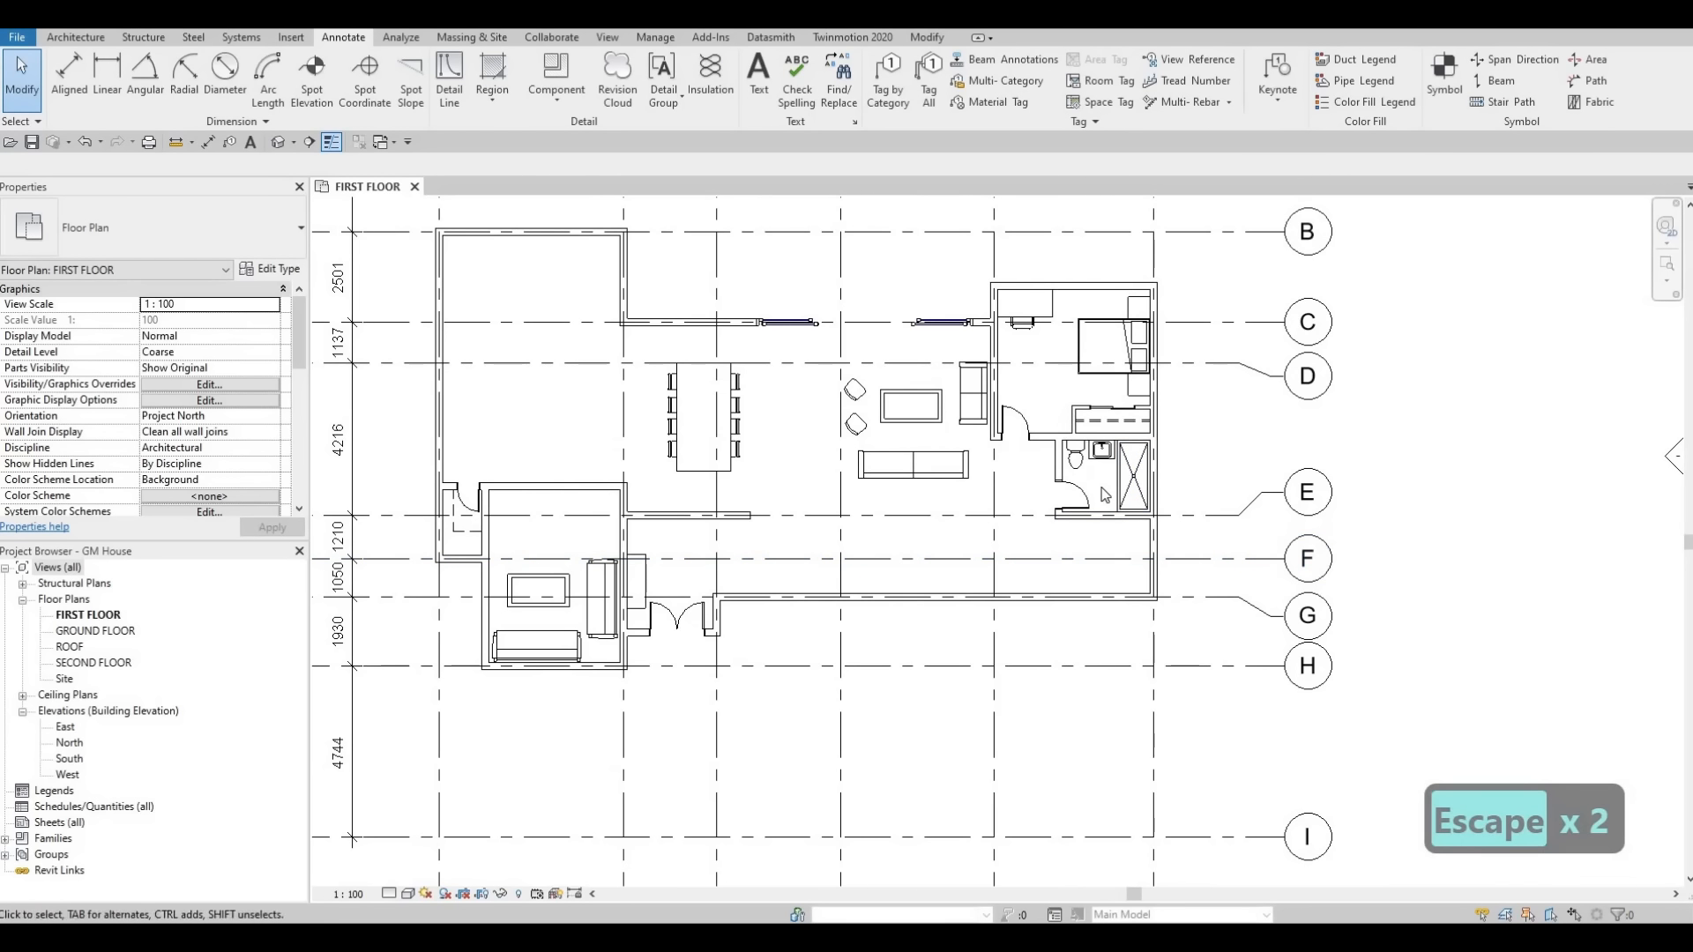
pyautogui.scroll(5, 1106, 495)
pyautogui.click(1105, 462)
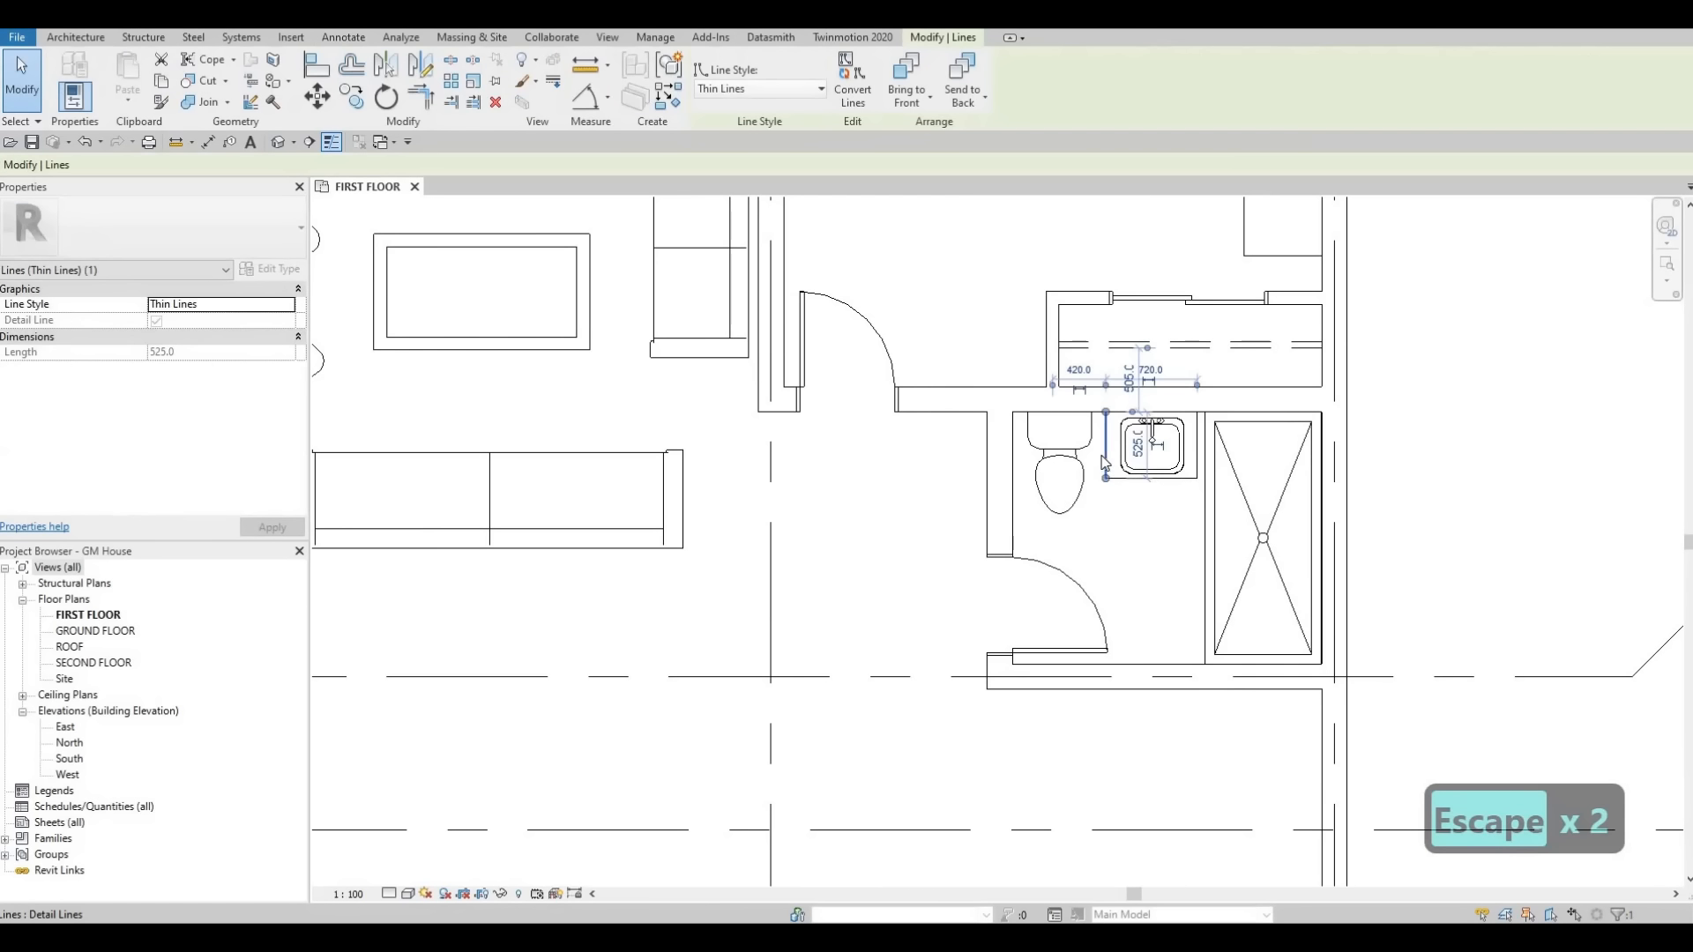
pyautogui.press('c')
pyautogui.press('s')
pyautogui.scroll(-5, 797, 541)
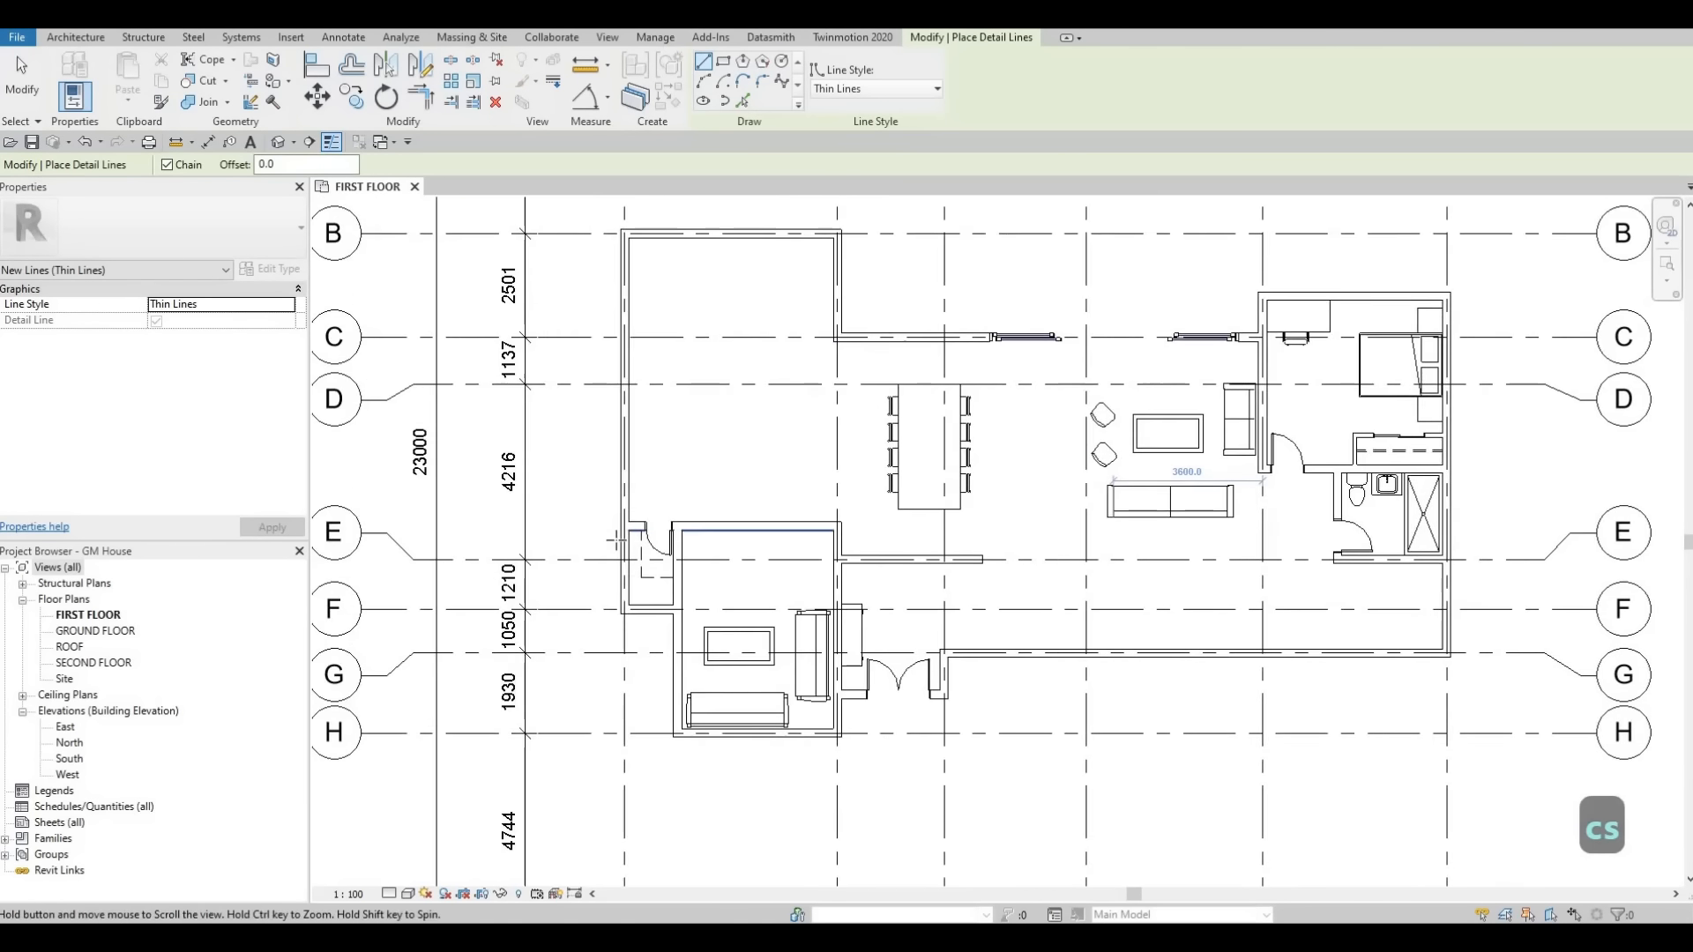
pyautogui.scroll(5, 635, 519)
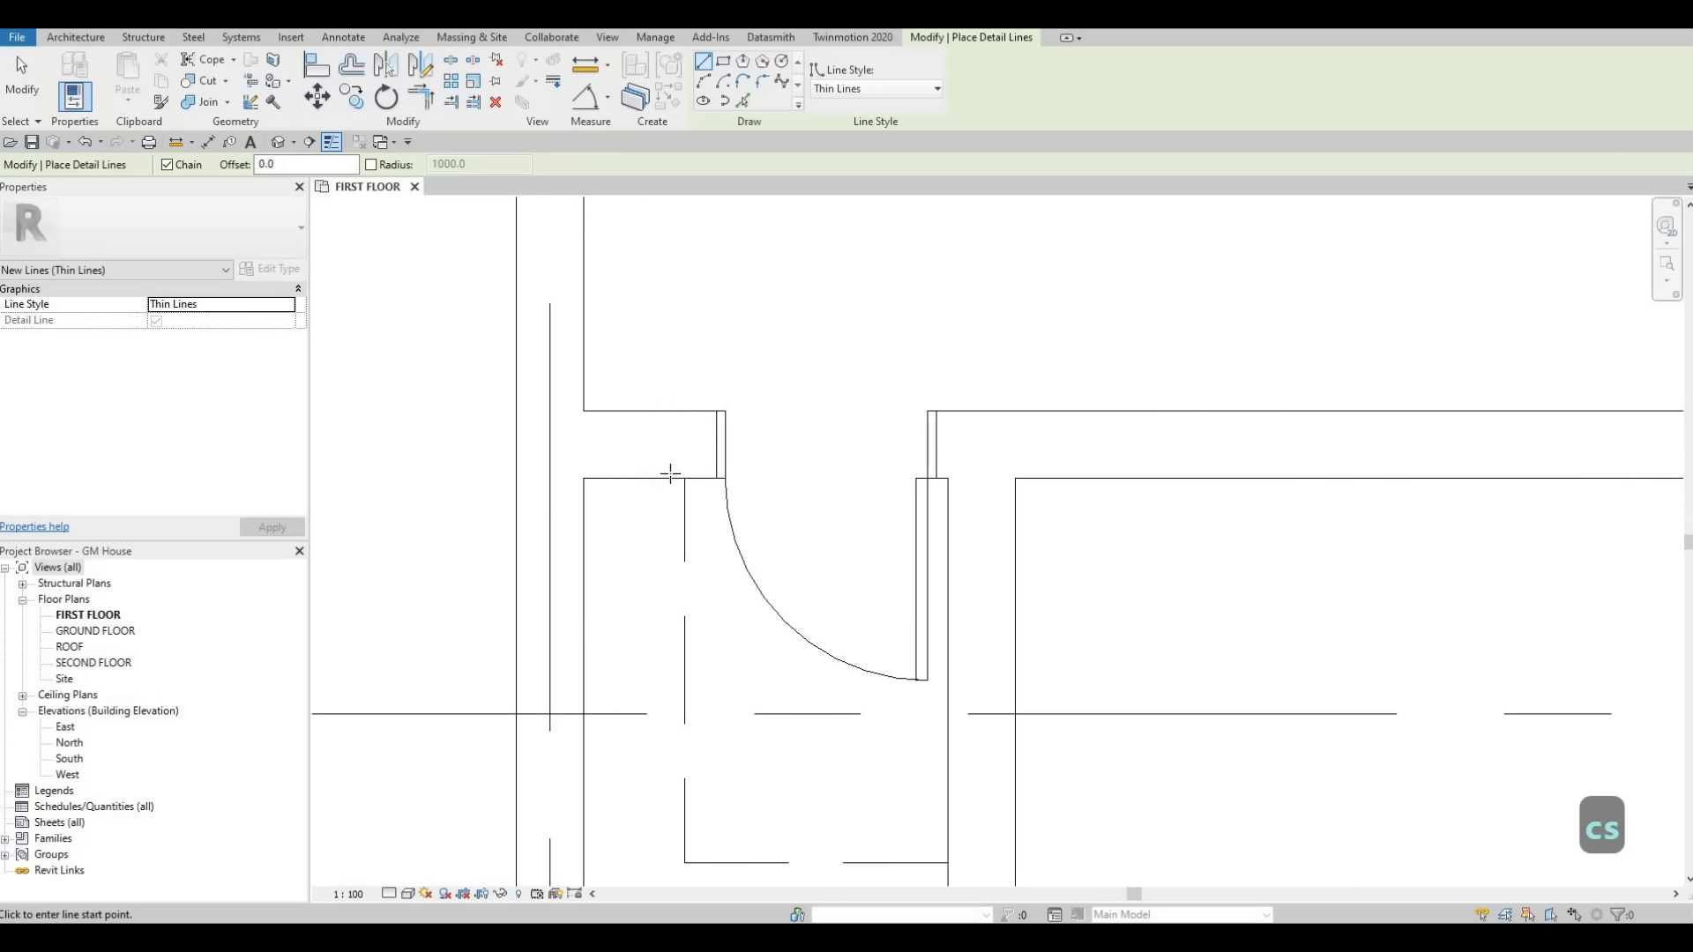
pyautogui.click(671, 478)
pyautogui.scroll(-3, 680, 654)
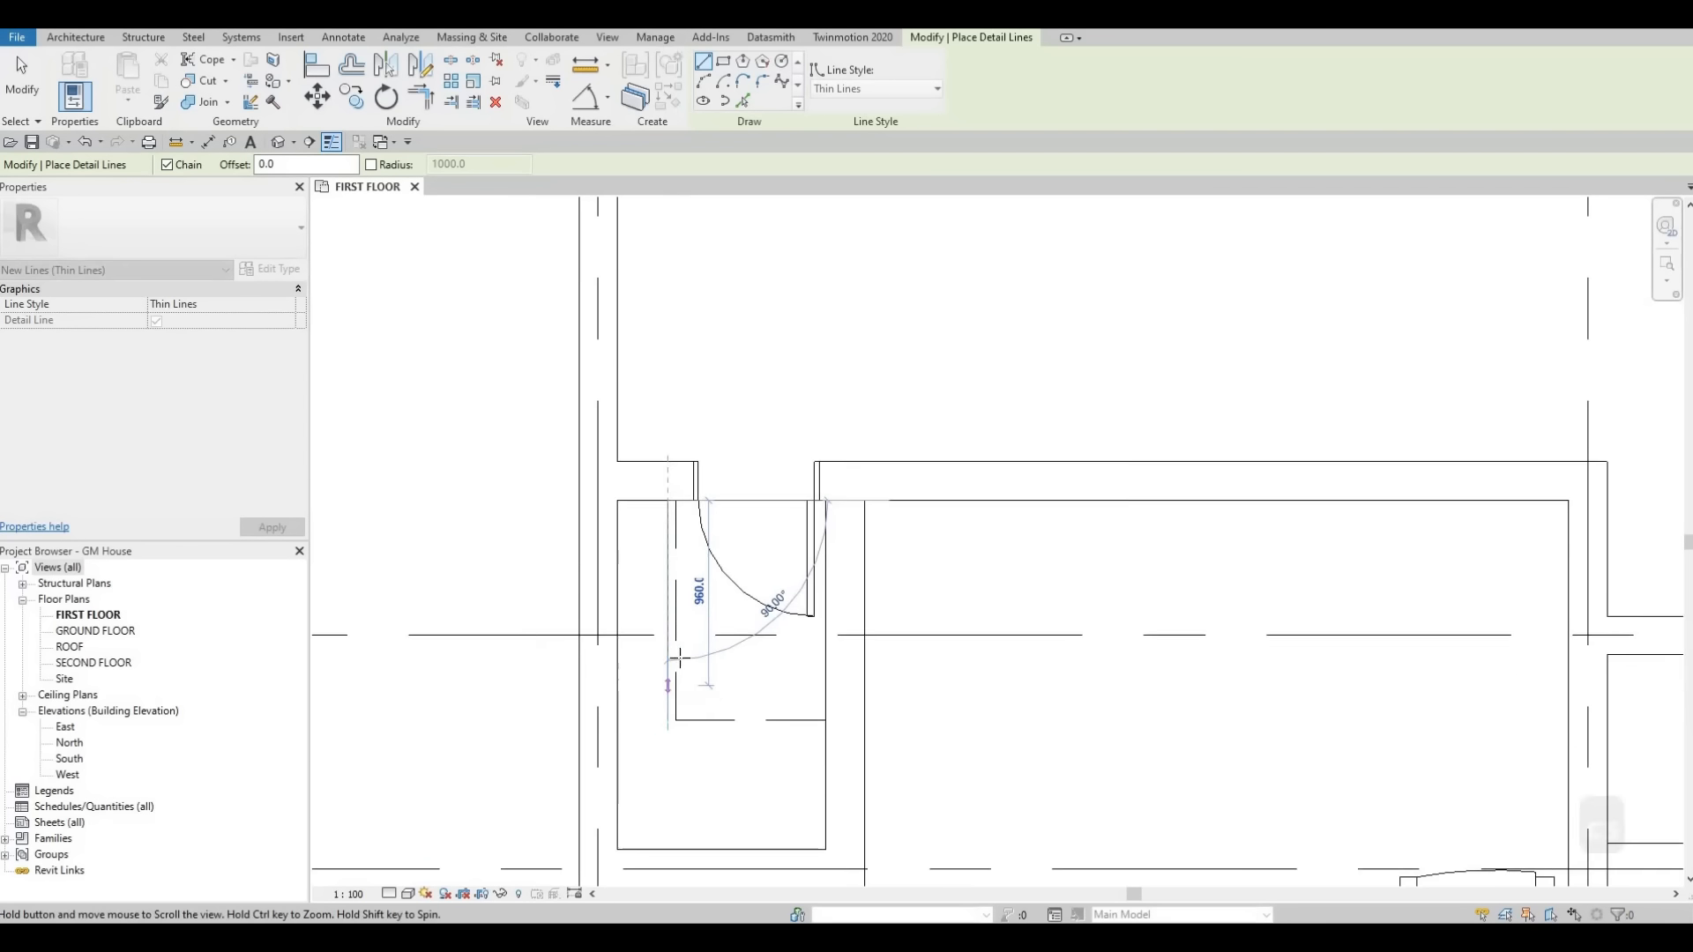
pyautogui.scroll(2, 680, 662)
pyautogui.click(677, 659)
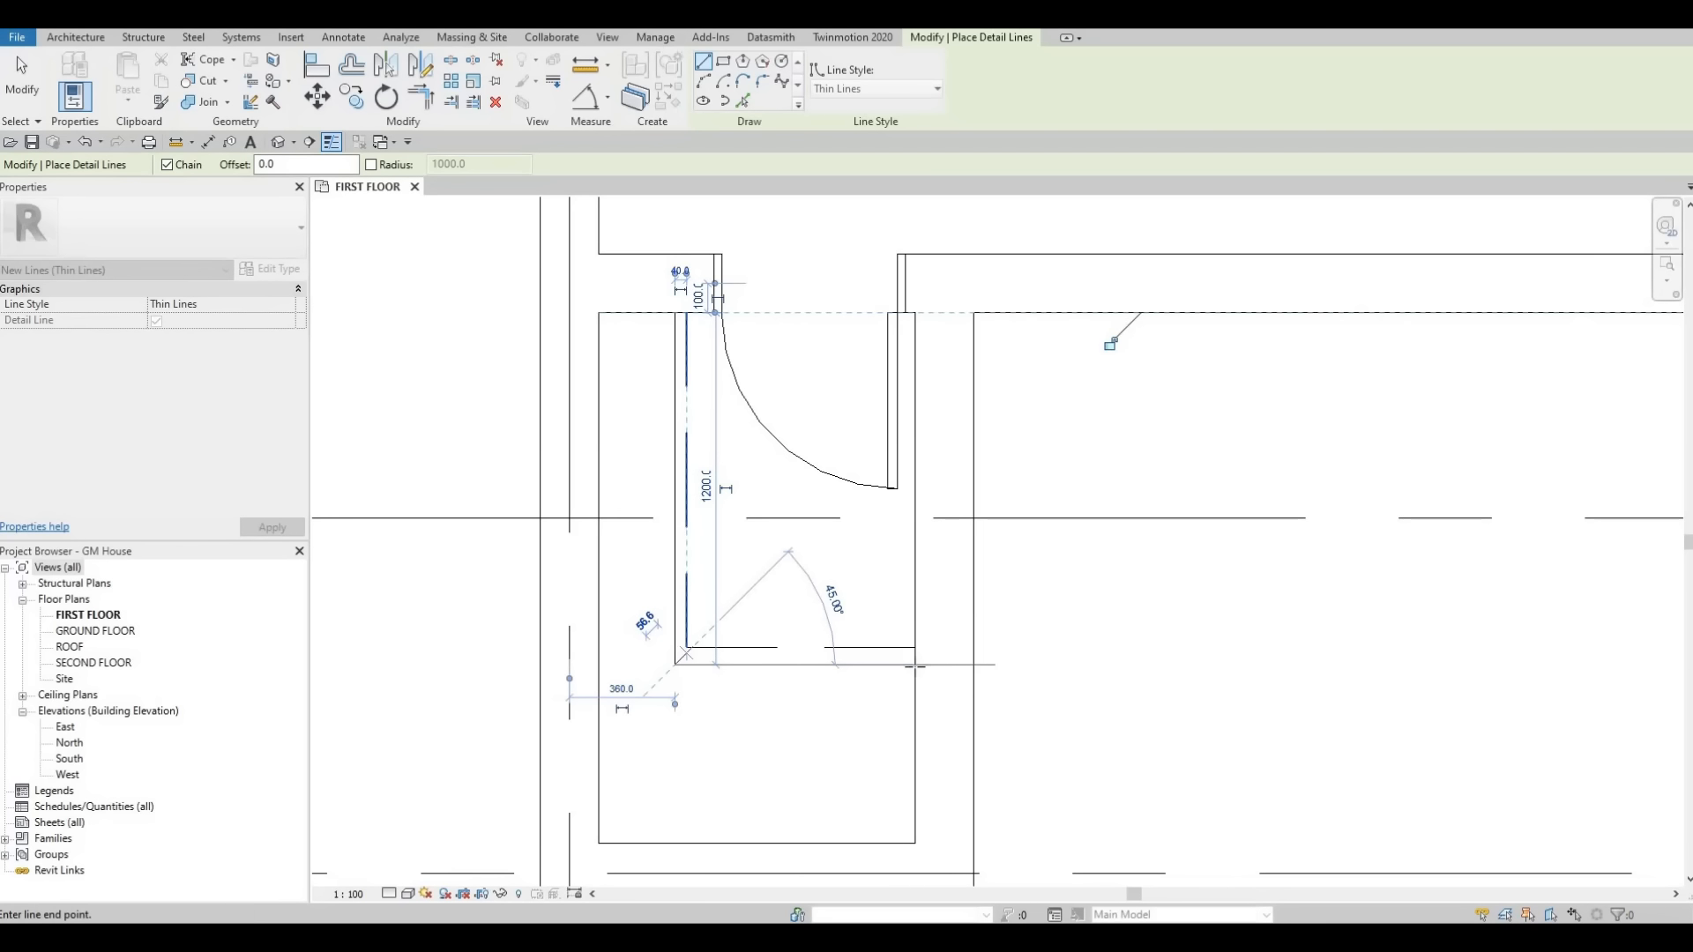
pyautogui.click(913, 663)
pyautogui.press('Escape')
pyautogui.press('Escape')
pyautogui.press('Escape')
# Cut a rectangular wall opening in the interior wall between the living room sofa and the corridor.
pyautogui.scroll(-3, 864, 582)
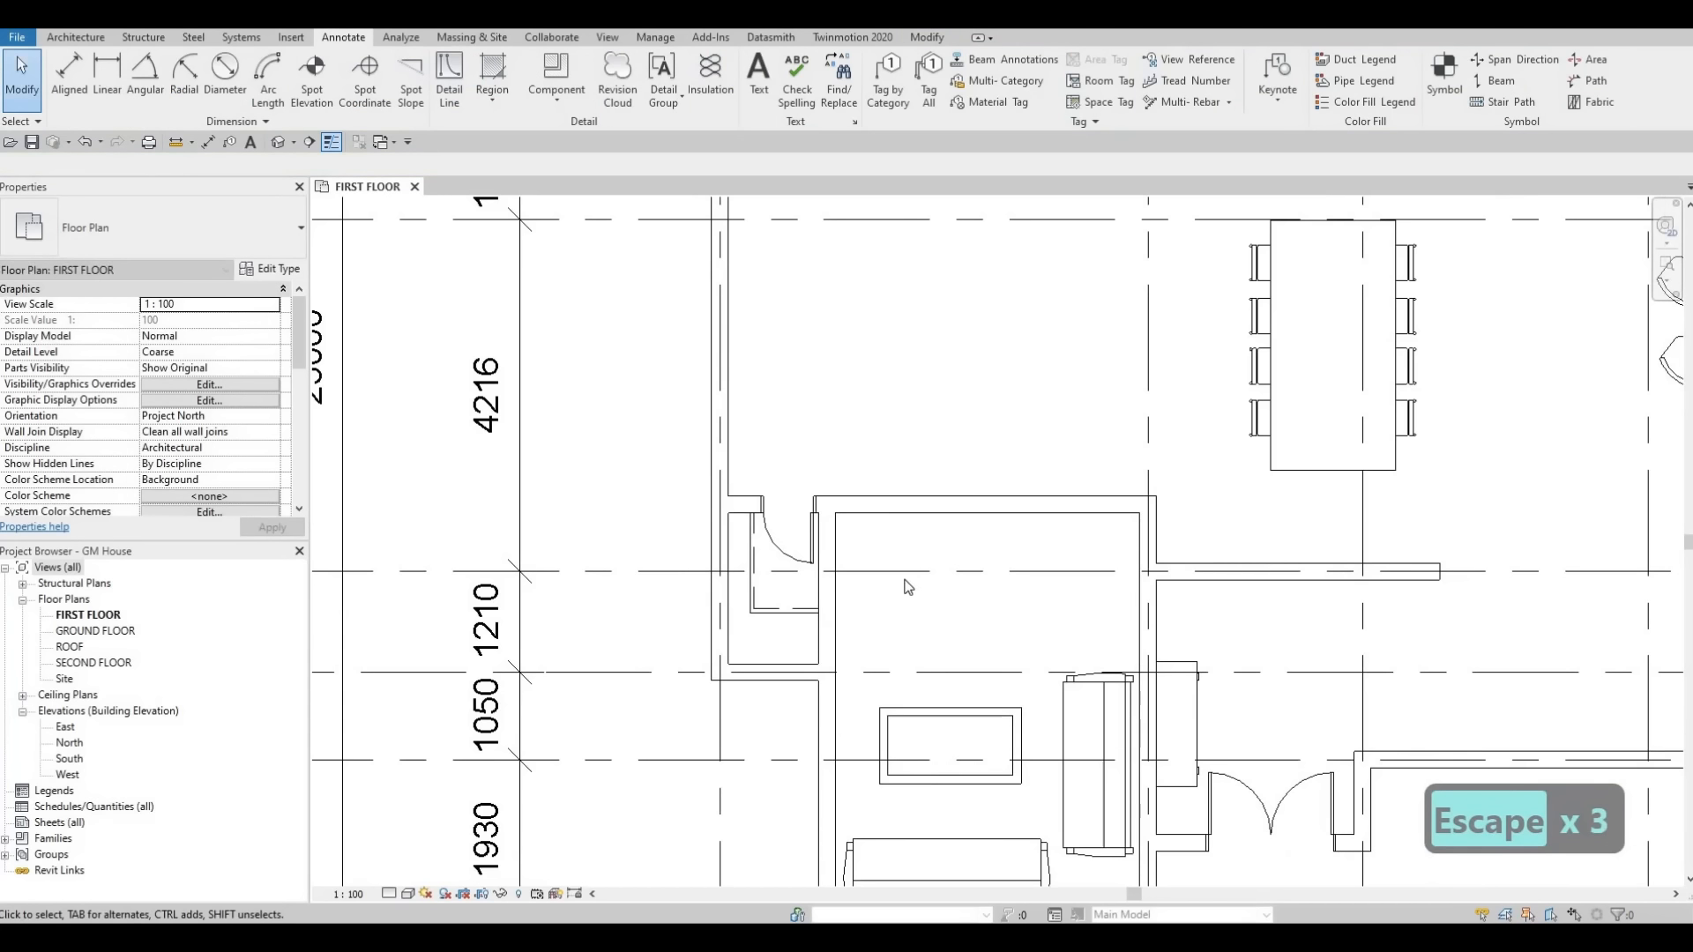
pyautogui.moveTo(949, 546); pyautogui.dragTo(922, 557, button='middle')
pyautogui.scroll(-1, 911, 561)
pyautogui.scroll(-1, 1058, 589)
pyautogui.moveTo(1061, 591); pyautogui.dragTo(1000, 583, button='middle')
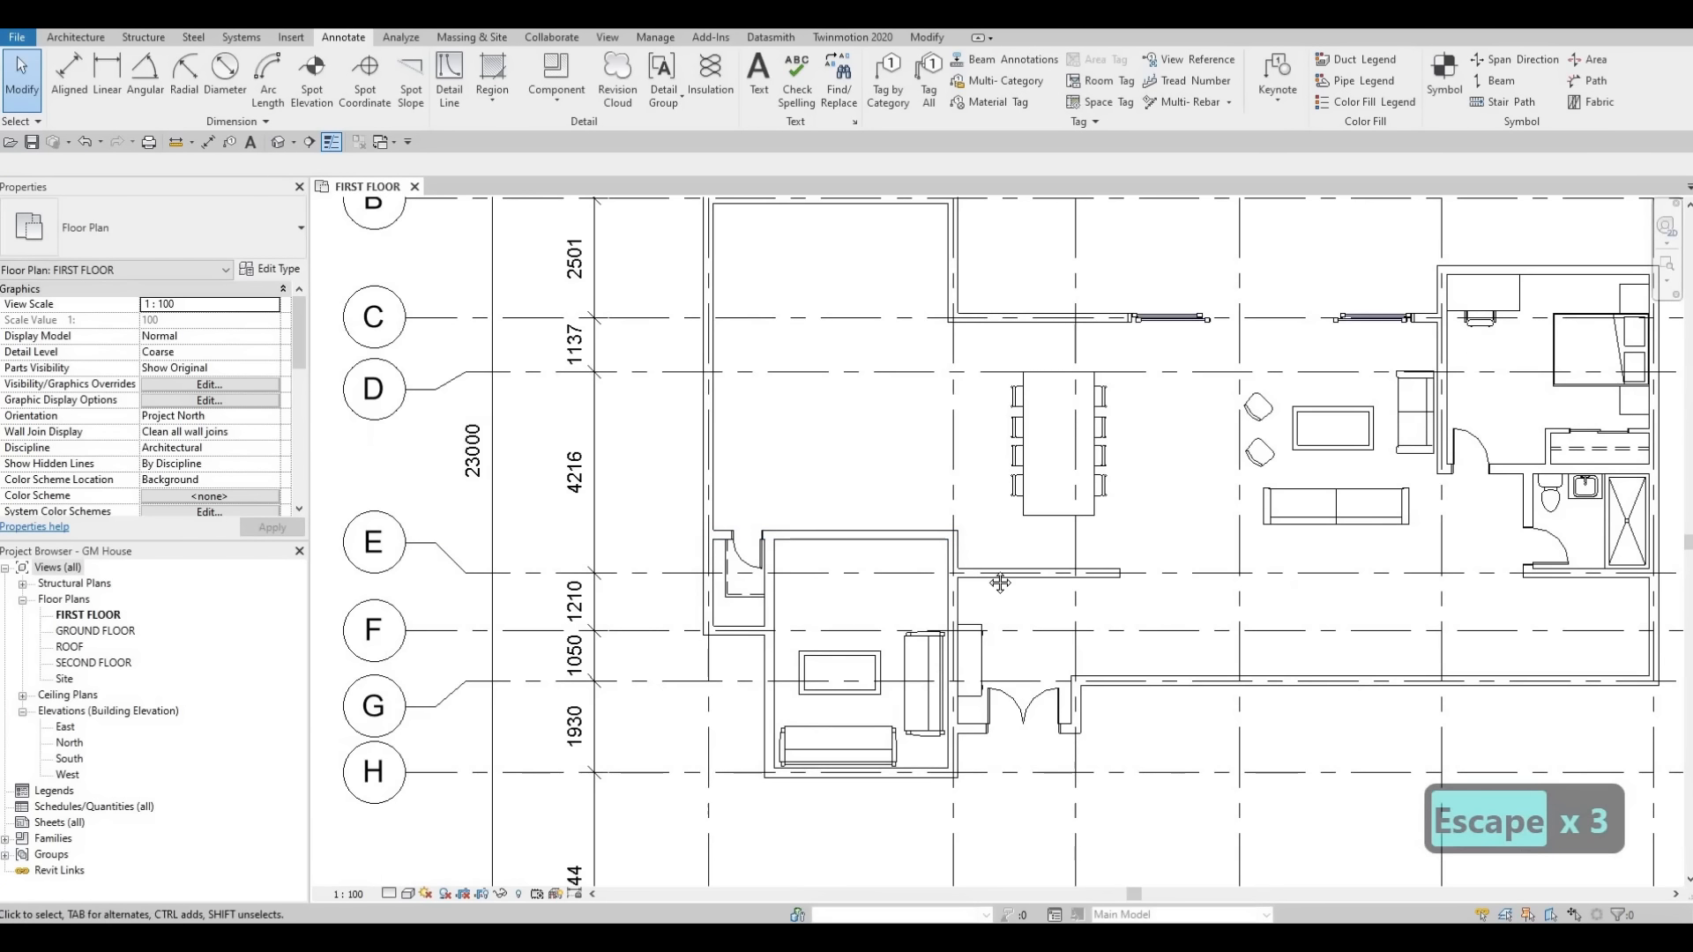
pyautogui.scroll(-1, 1000, 583)
pyautogui.scroll(2, 904, 565)
pyautogui.scroll(1, 900, 525)
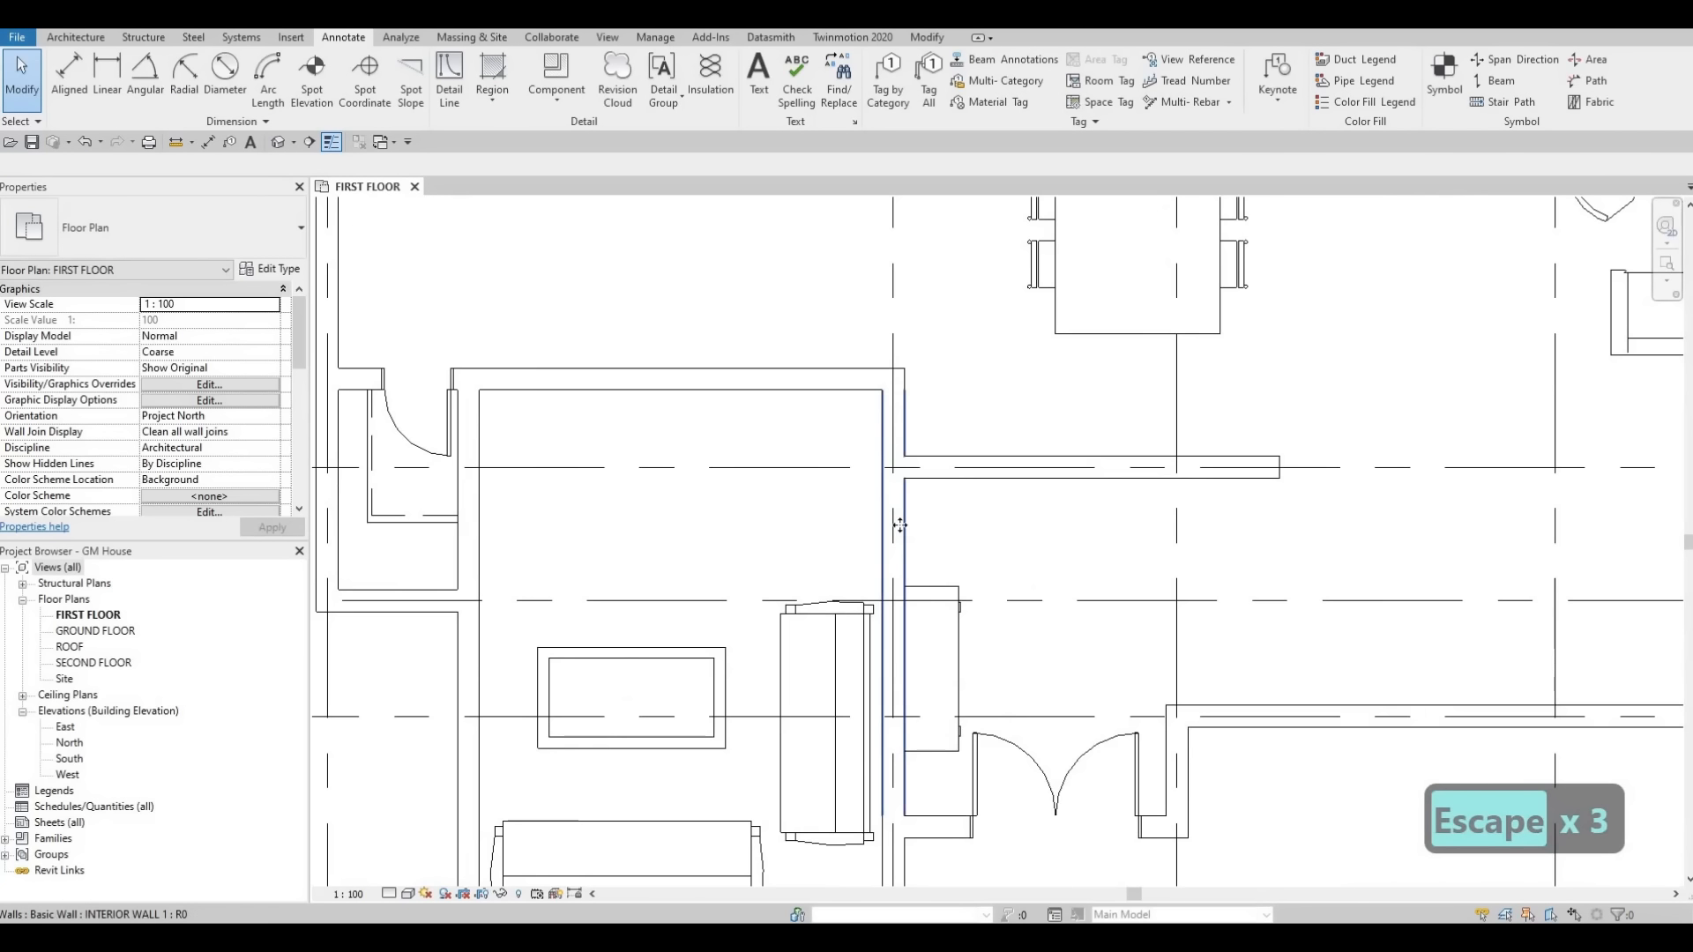
pyautogui.click(900, 525)
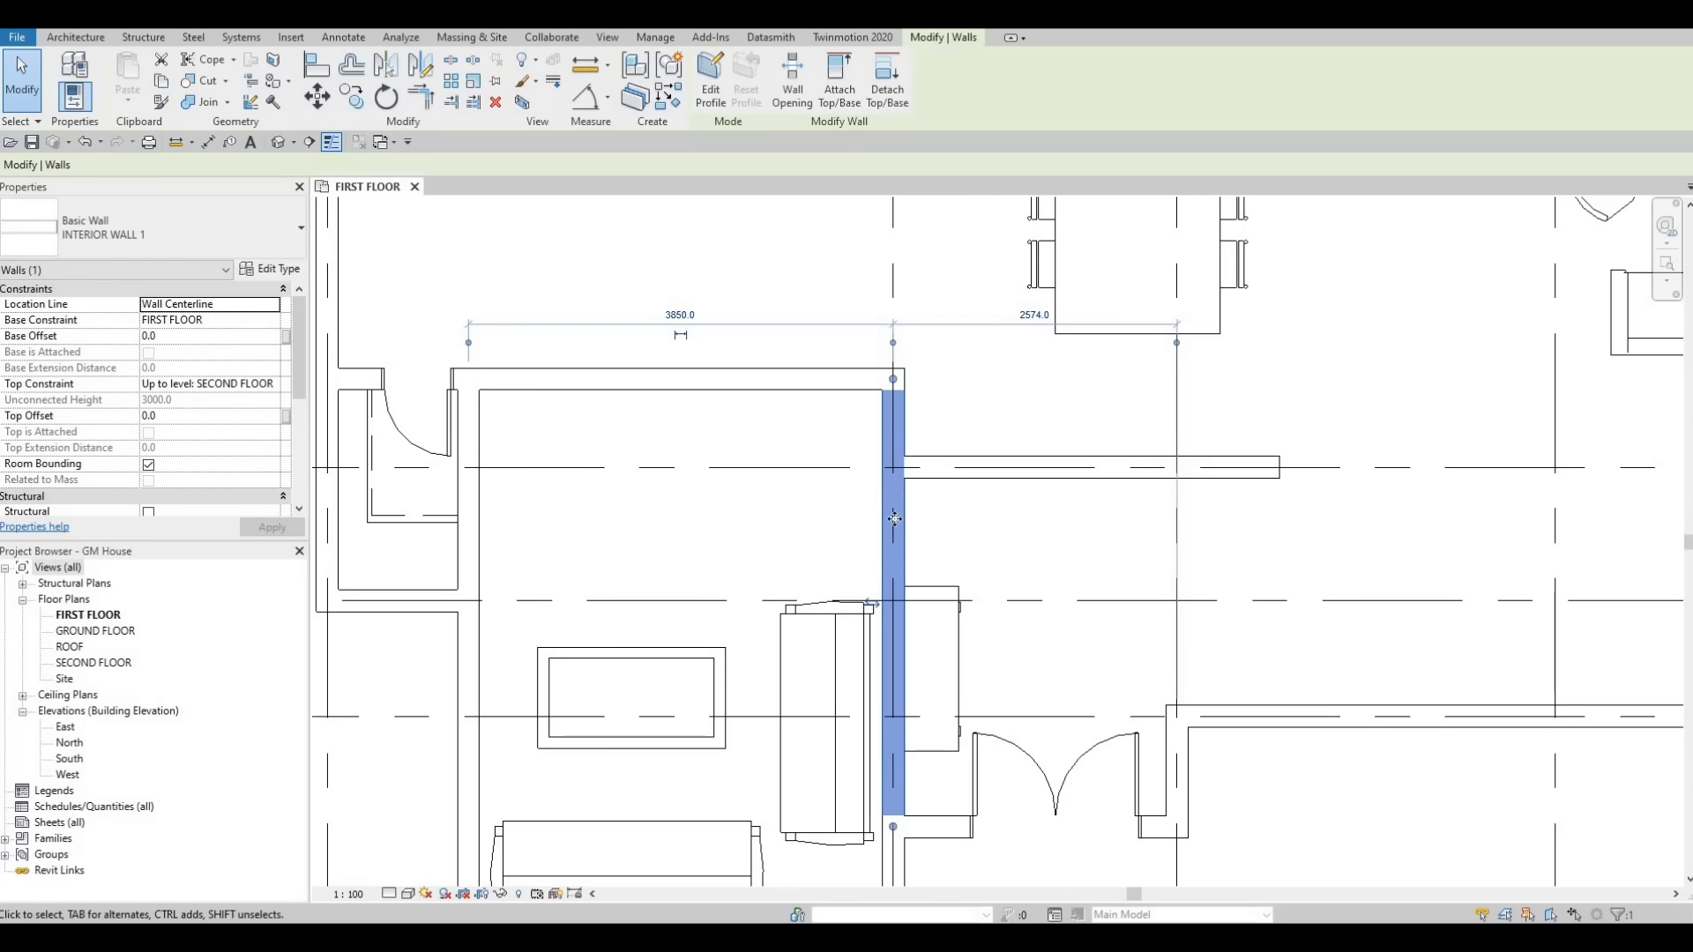
pyautogui.click(791, 88)
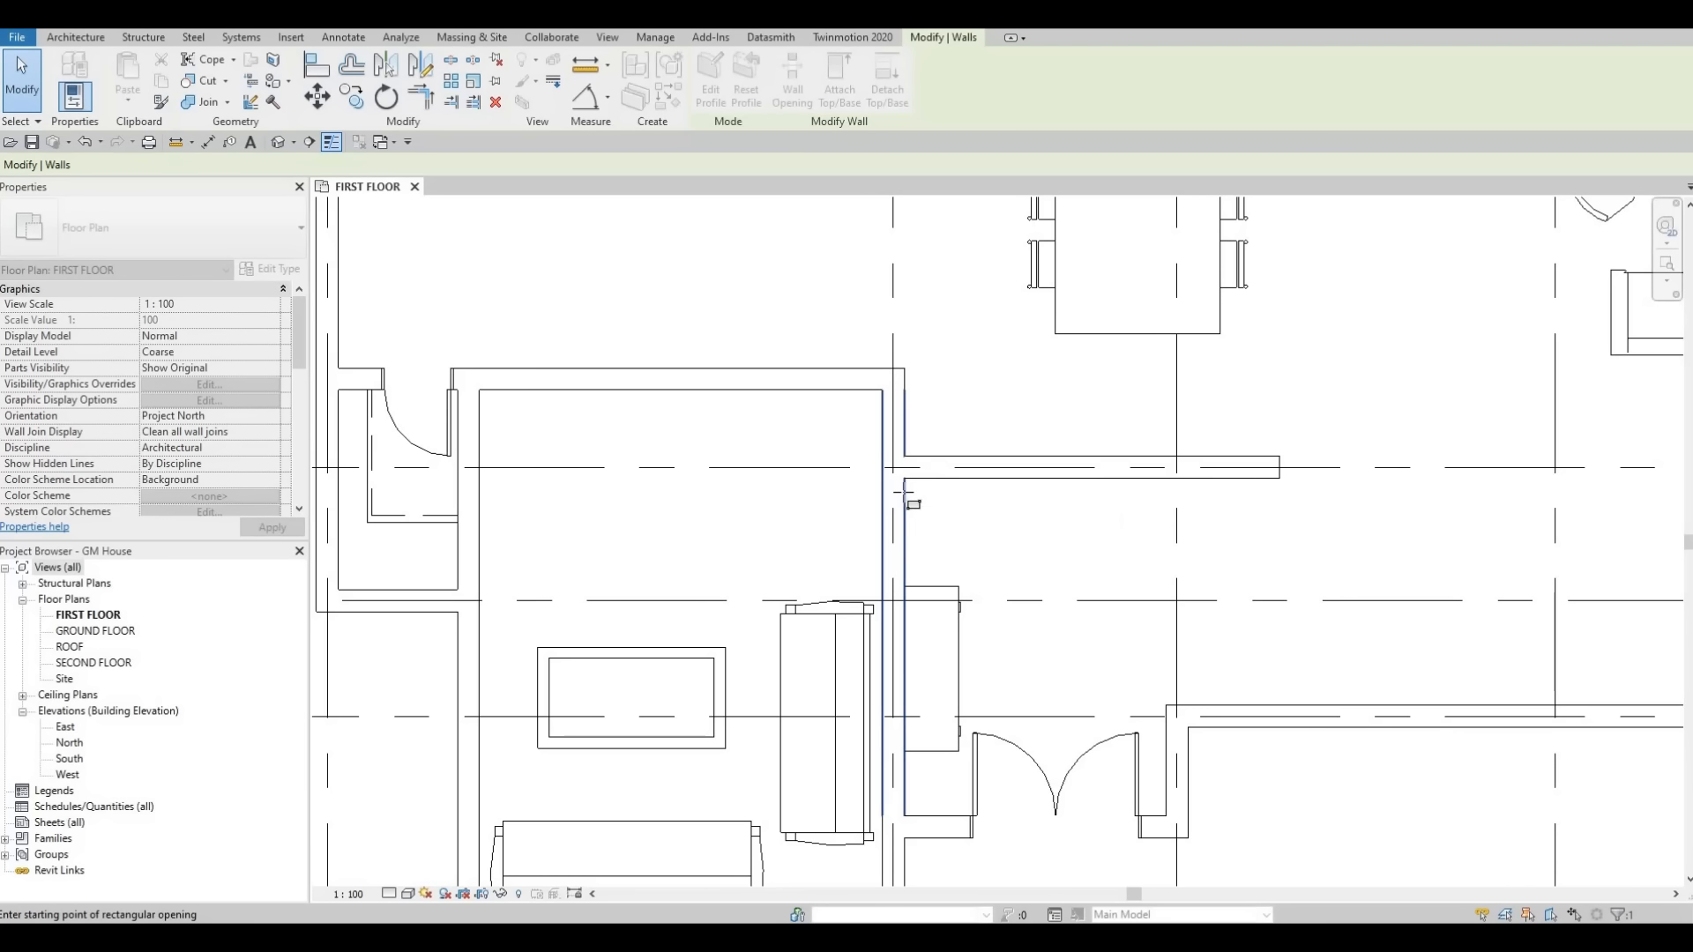
pyautogui.click(899, 578)
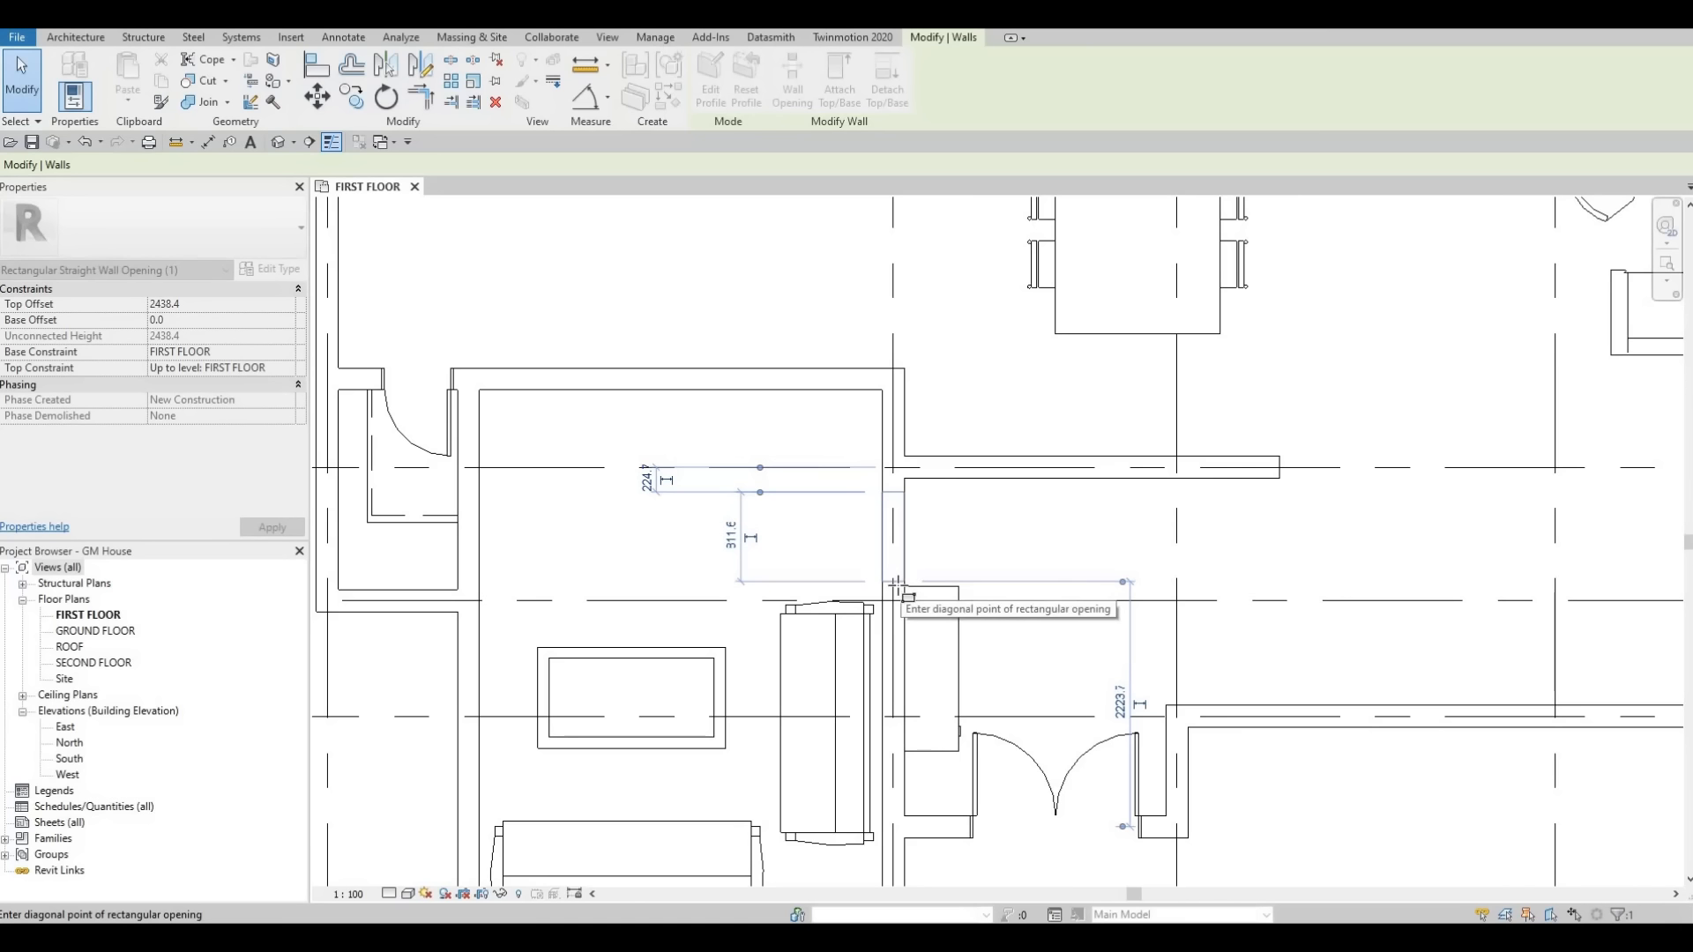
pyautogui.press('Escape')
# Reposition the credenza along the interior wall, nudging it down below the new opening.
pyautogui.moveTo(952, 640); pyautogui.dragTo(958, 476, button='middle')
pyautogui.press('Escape')
pyautogui.click(955, 485)
pyautogui.press('Down')
pyautogui.press('Down')
pyautogui.press('Down')
pyautogui.press('Down')
pyautogui.press('Down')
pyautogui.press('Down')
pyautogui.press('Down')
pyautogui.press('Down')
pyautogui.press('Down')
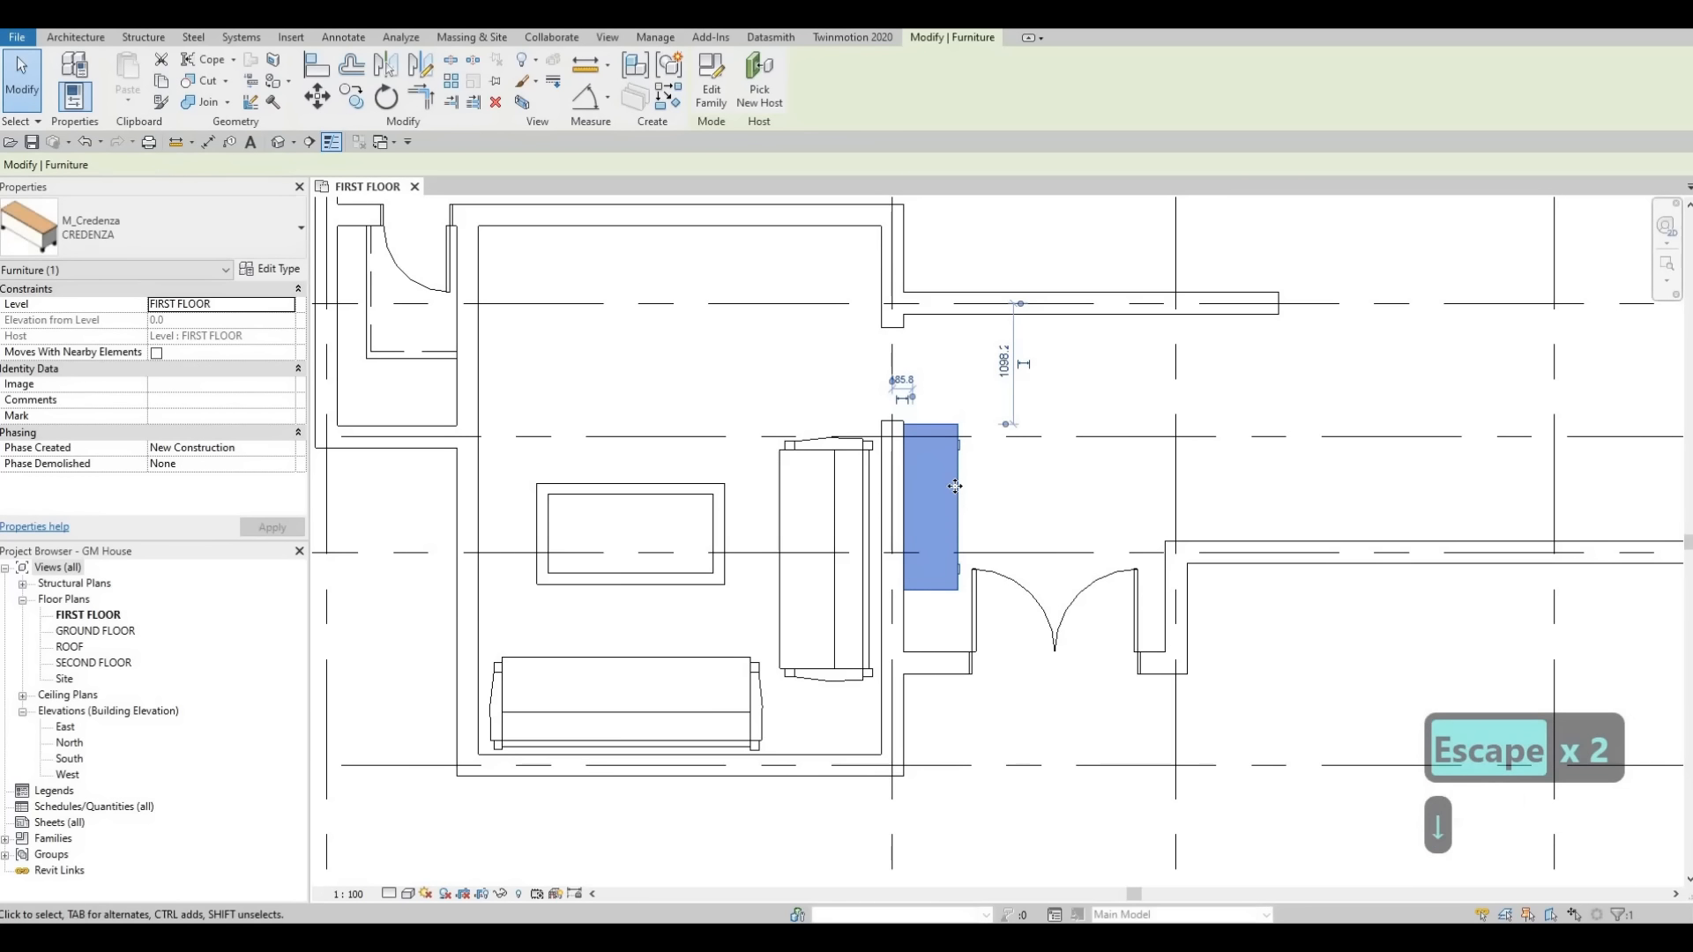
pyautogui.press('Down')
pyautogui.press('Down')
pyautogui.press('Down')
pyautogui.press('Down')
pyautogui.press('Down')
pyautogui.press('Down')
pyautogui.press('Down')
pyautogui.press('Down')
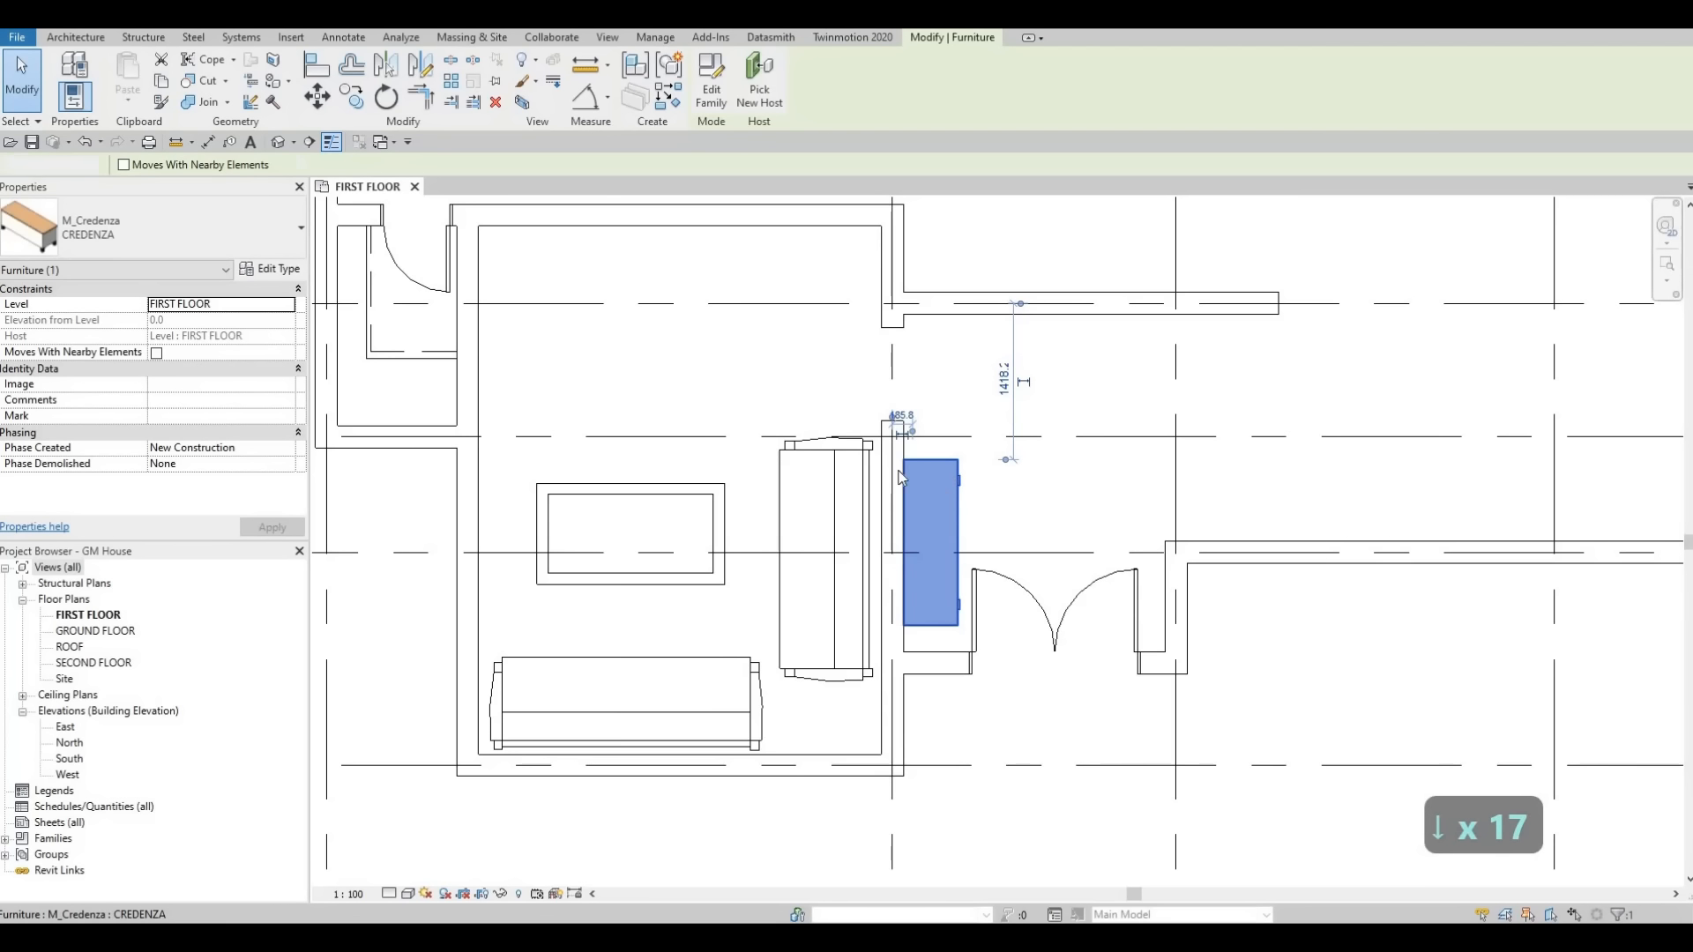
pyautogui.press('Escape')
pyautogui.press('Escape')
pyautogui.press('Escape')
pyautogui.click(891, 422)
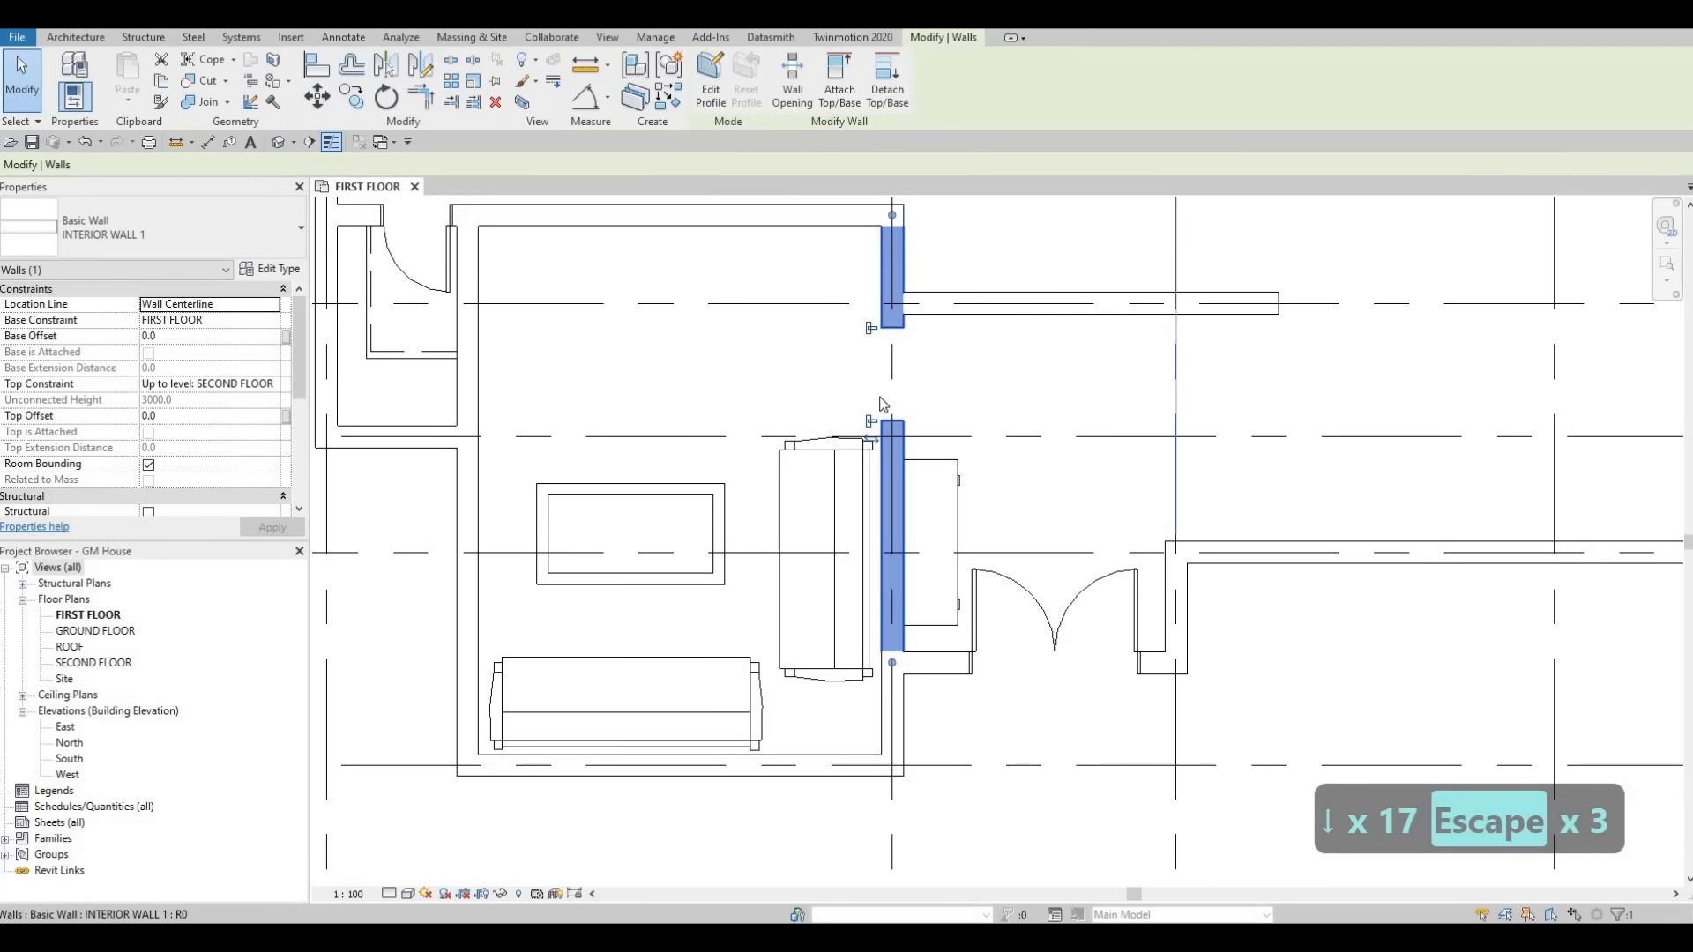
pyautogui.scroll(3, 882, 388)
pyautogui.press('Escape')
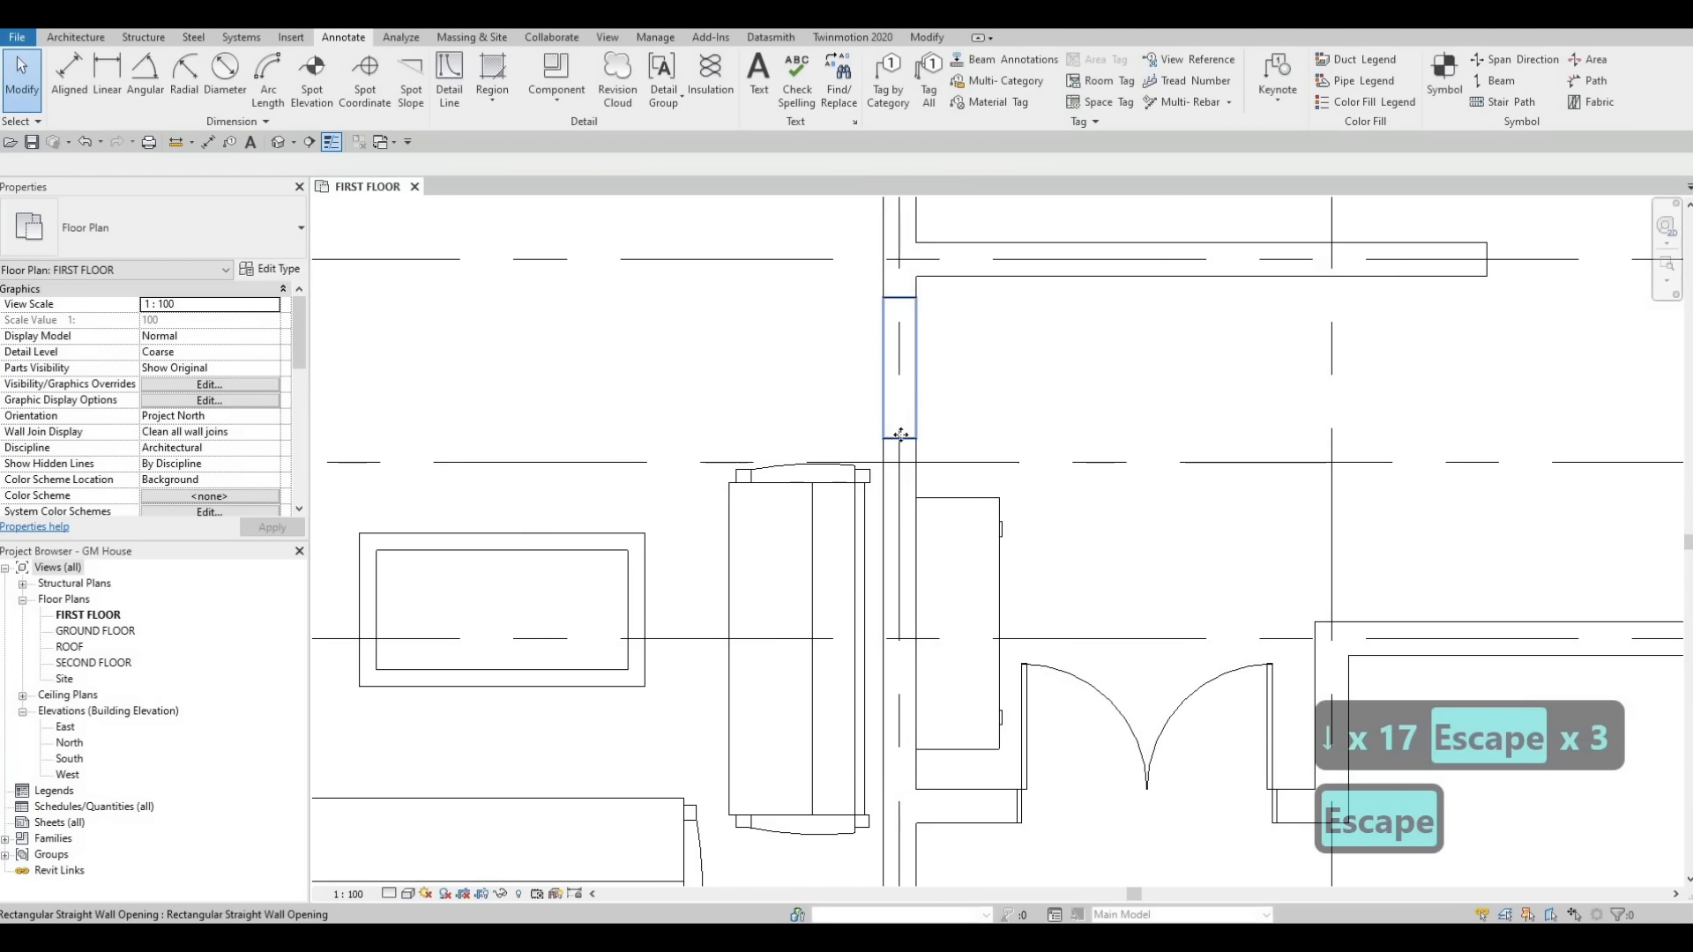
pyautogui.click(900, 452)
pyautogui.moveTo(900, 457); pyautogui.dragTo(901, 458)
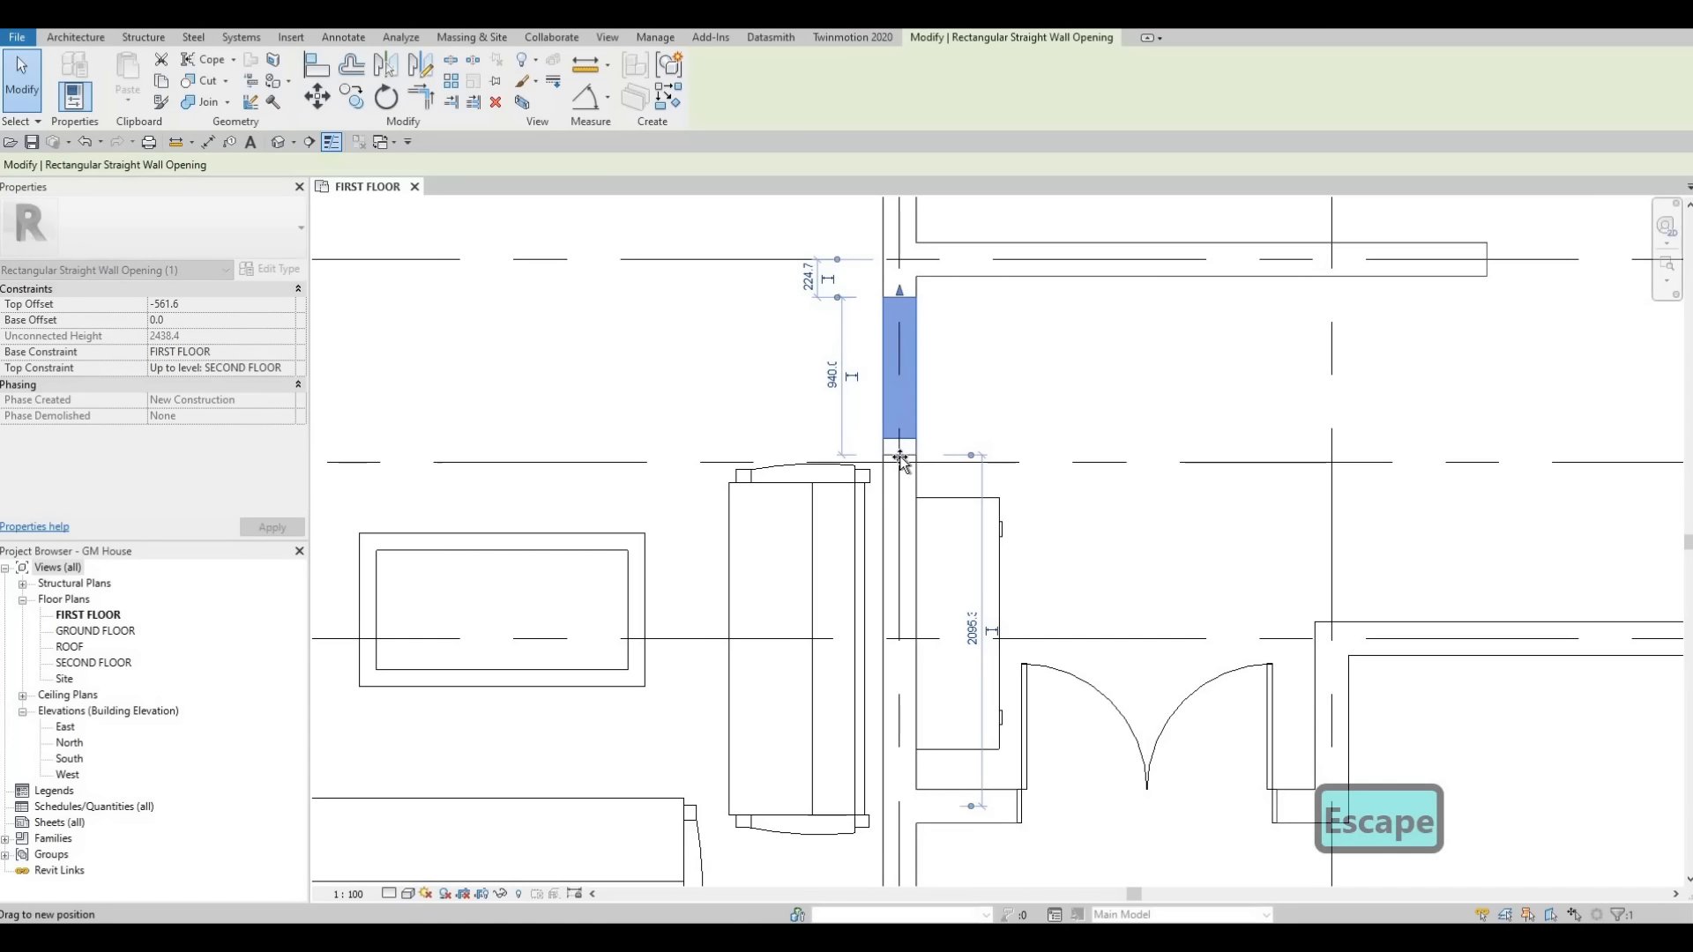
pyautogui.press('Escape')
# Nudge the sofa beside the interior wall slightly down and to the right.
pyautogui.moveTo(876, 458); pyautogui.dragTo(889, 388, button='middle')
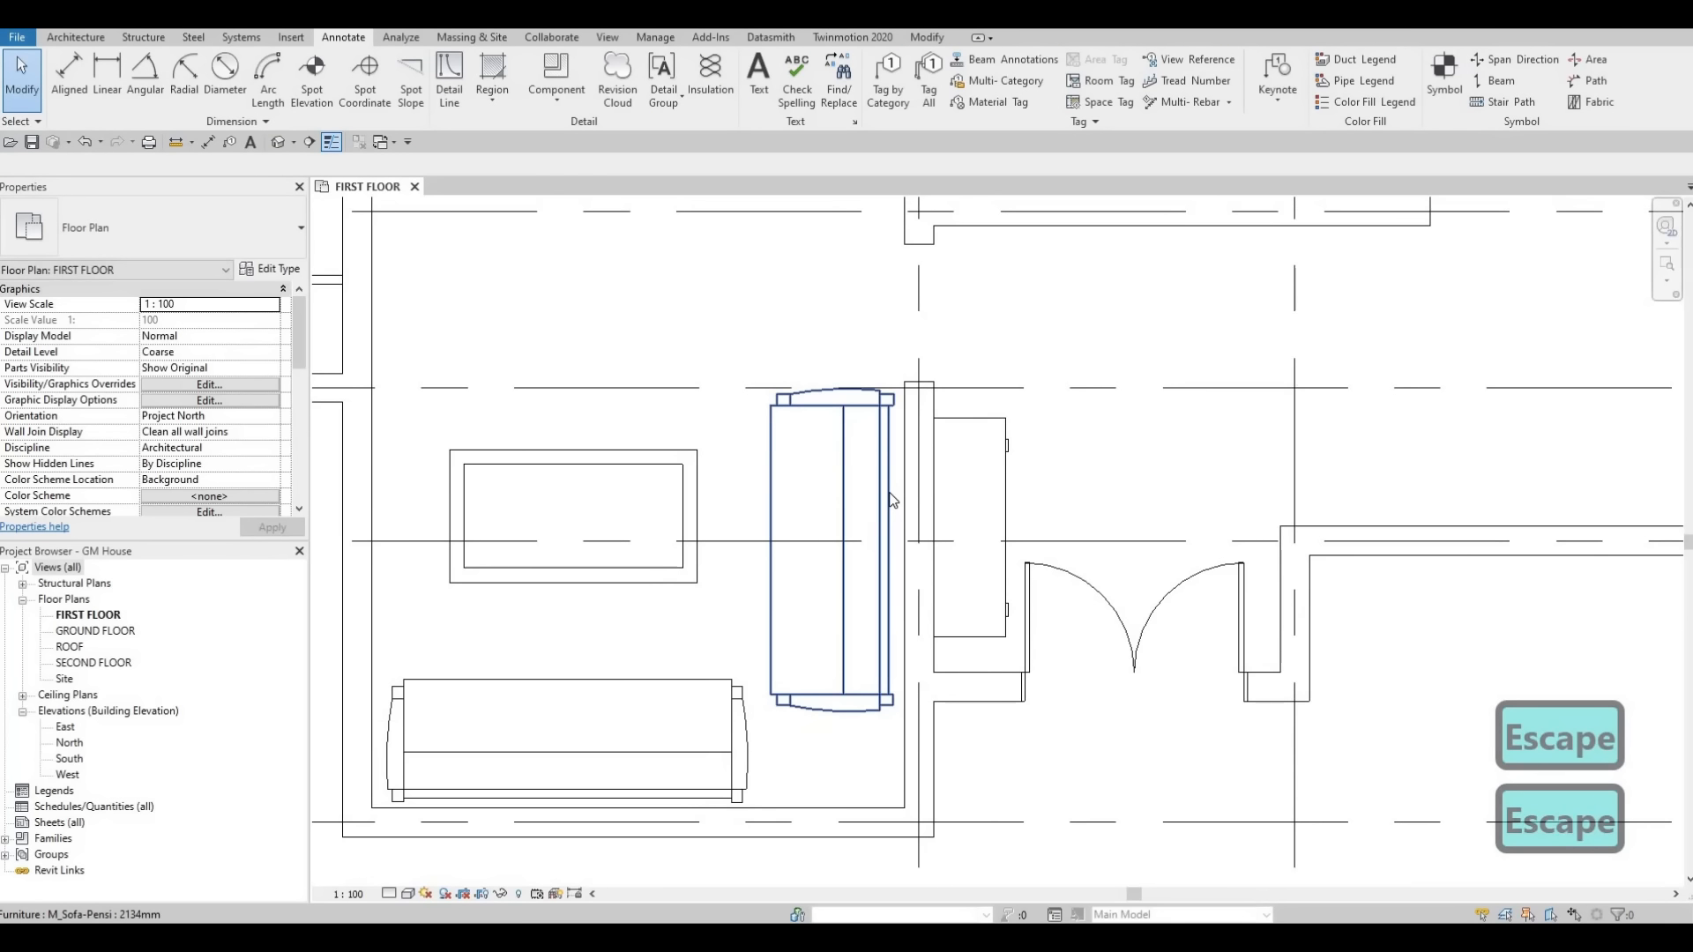
pyautogui.click(889, 492)
pyautogui.press('Down')
pyautogui.press('Down')
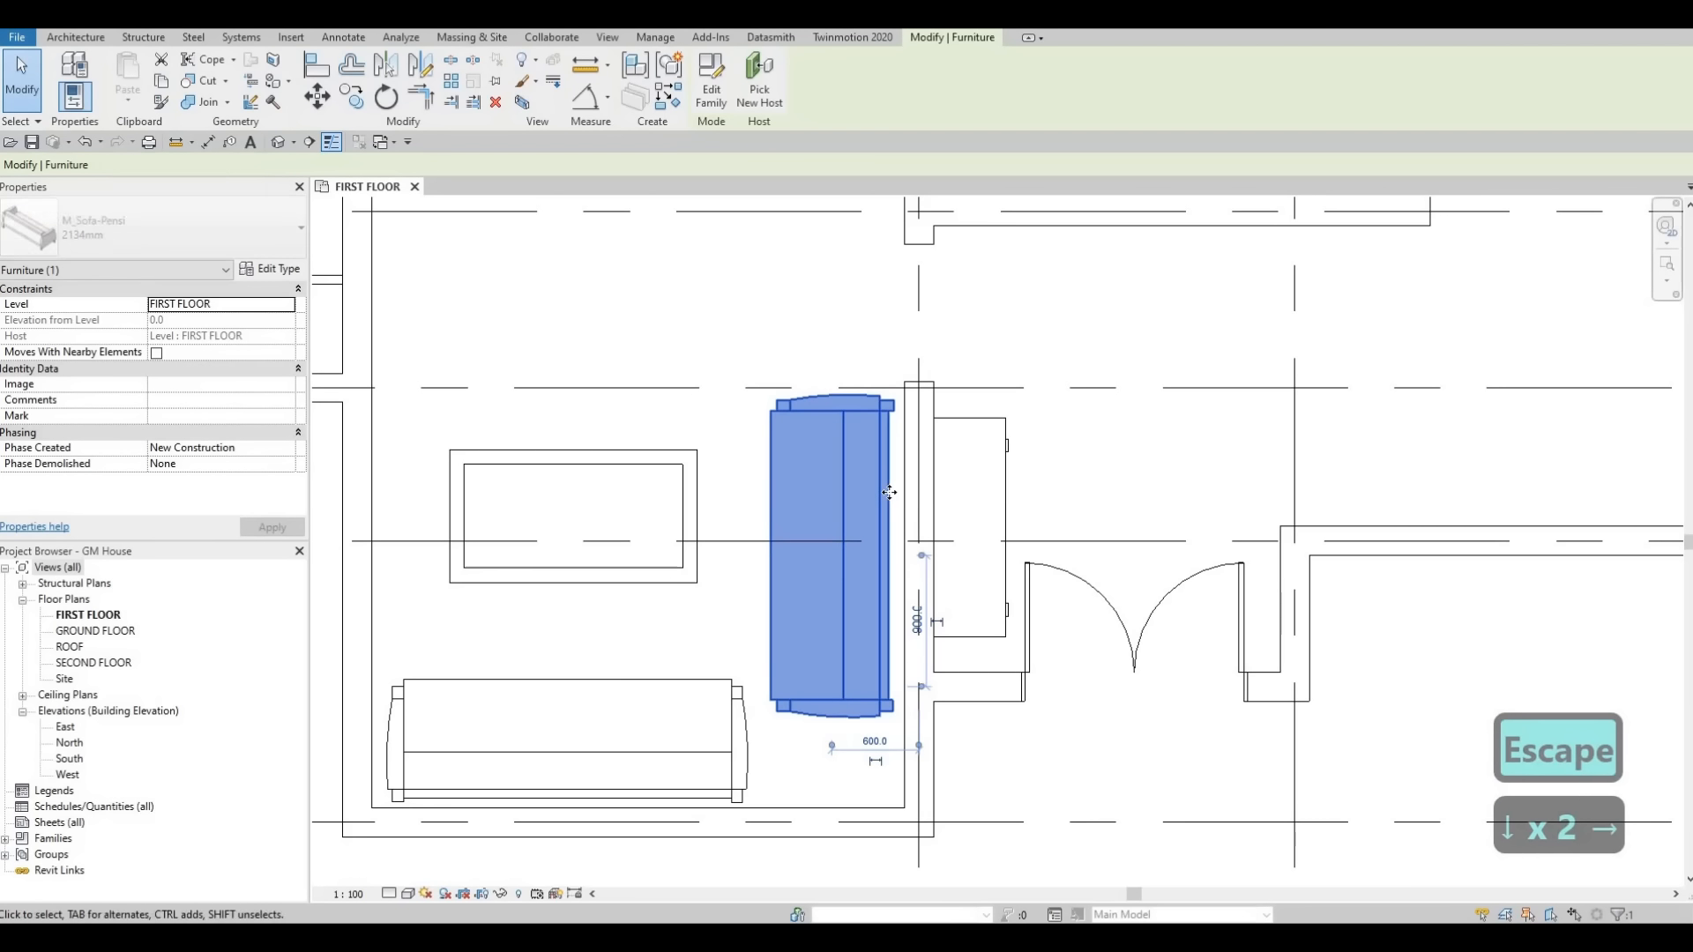
pyautogui.press('Right')
pyautogui.press('Right')
pyautogui.press('Escape')
# Stretch the wall opening's top end upward toward the corridor wall.
pyautogui.press('Escape')
pyautogui.scroll(-2, 888, 423)
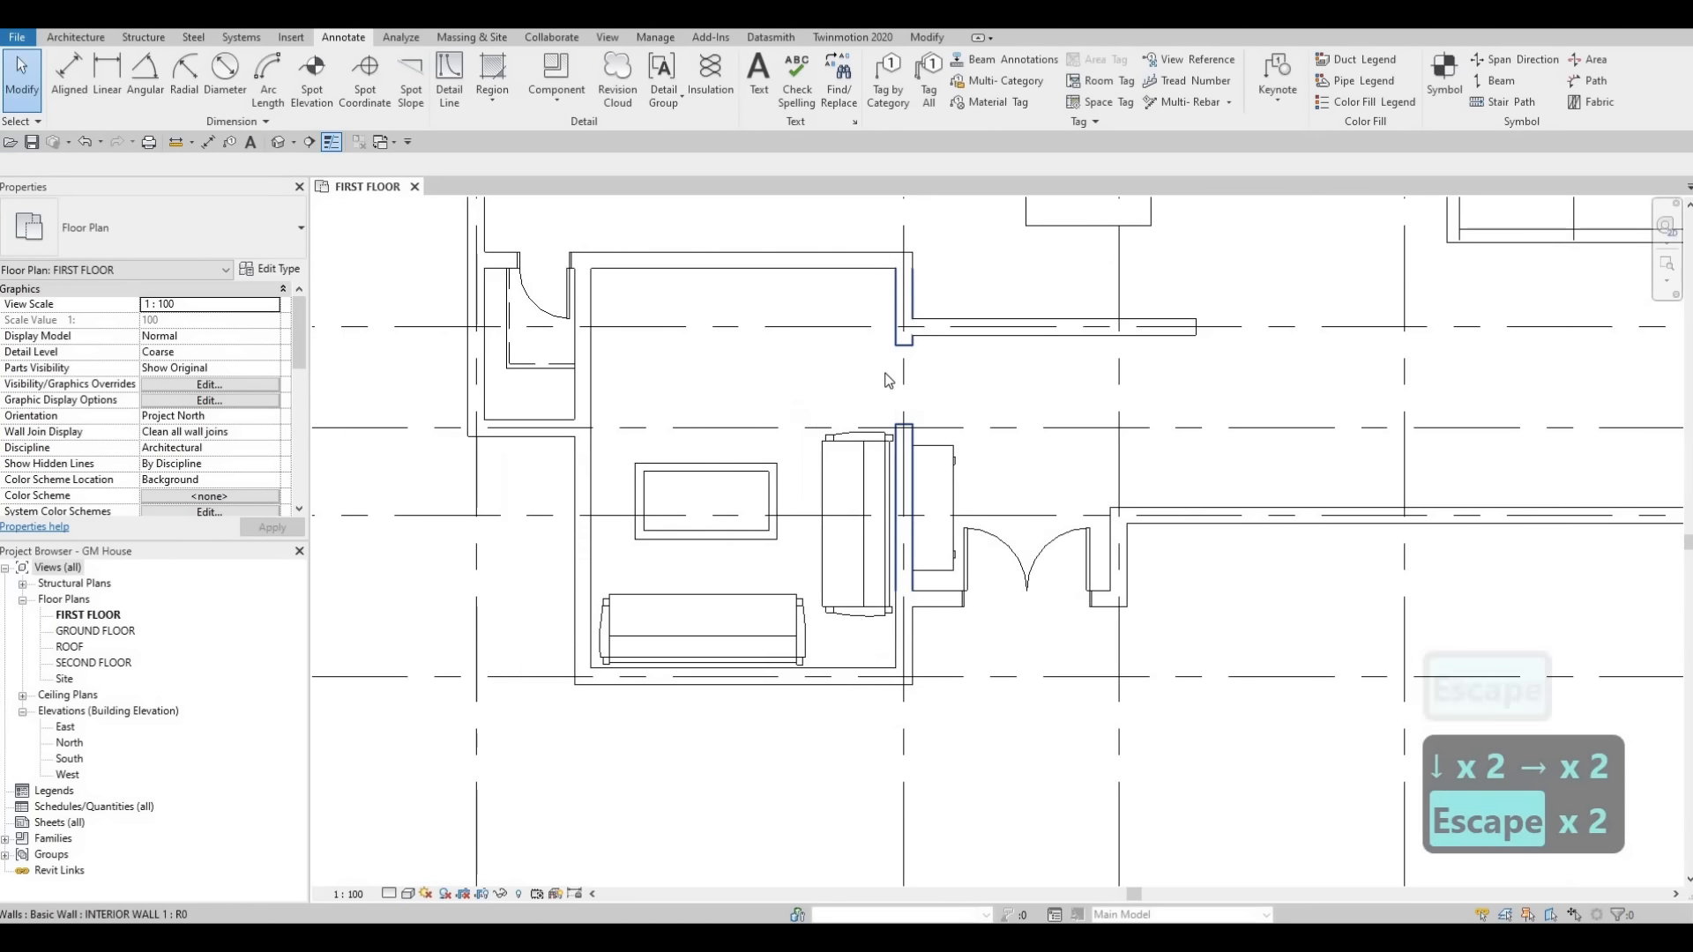
pyautogui.press('Escape')
pyautogui.scroll(1, 888, 379)
pyautogui.click(888, 379)
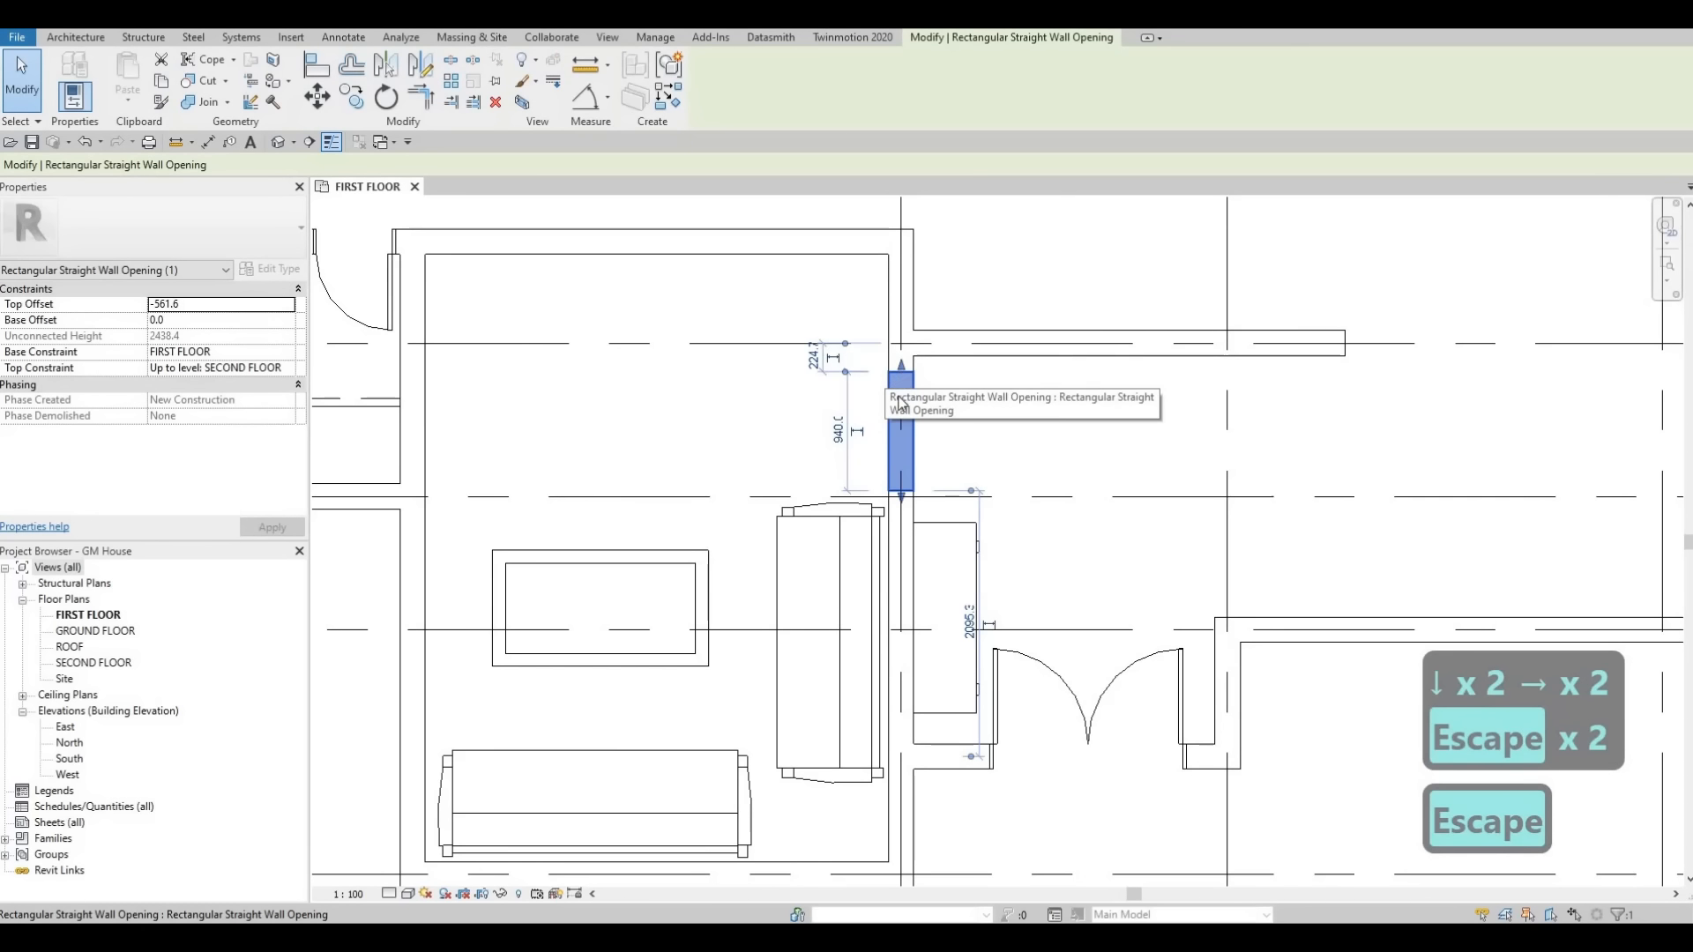
pyautogui.press('Escape')
pyautogui.click(893, 410)
pyautogui.press('Escape')
pyautogui.click(899, 388)
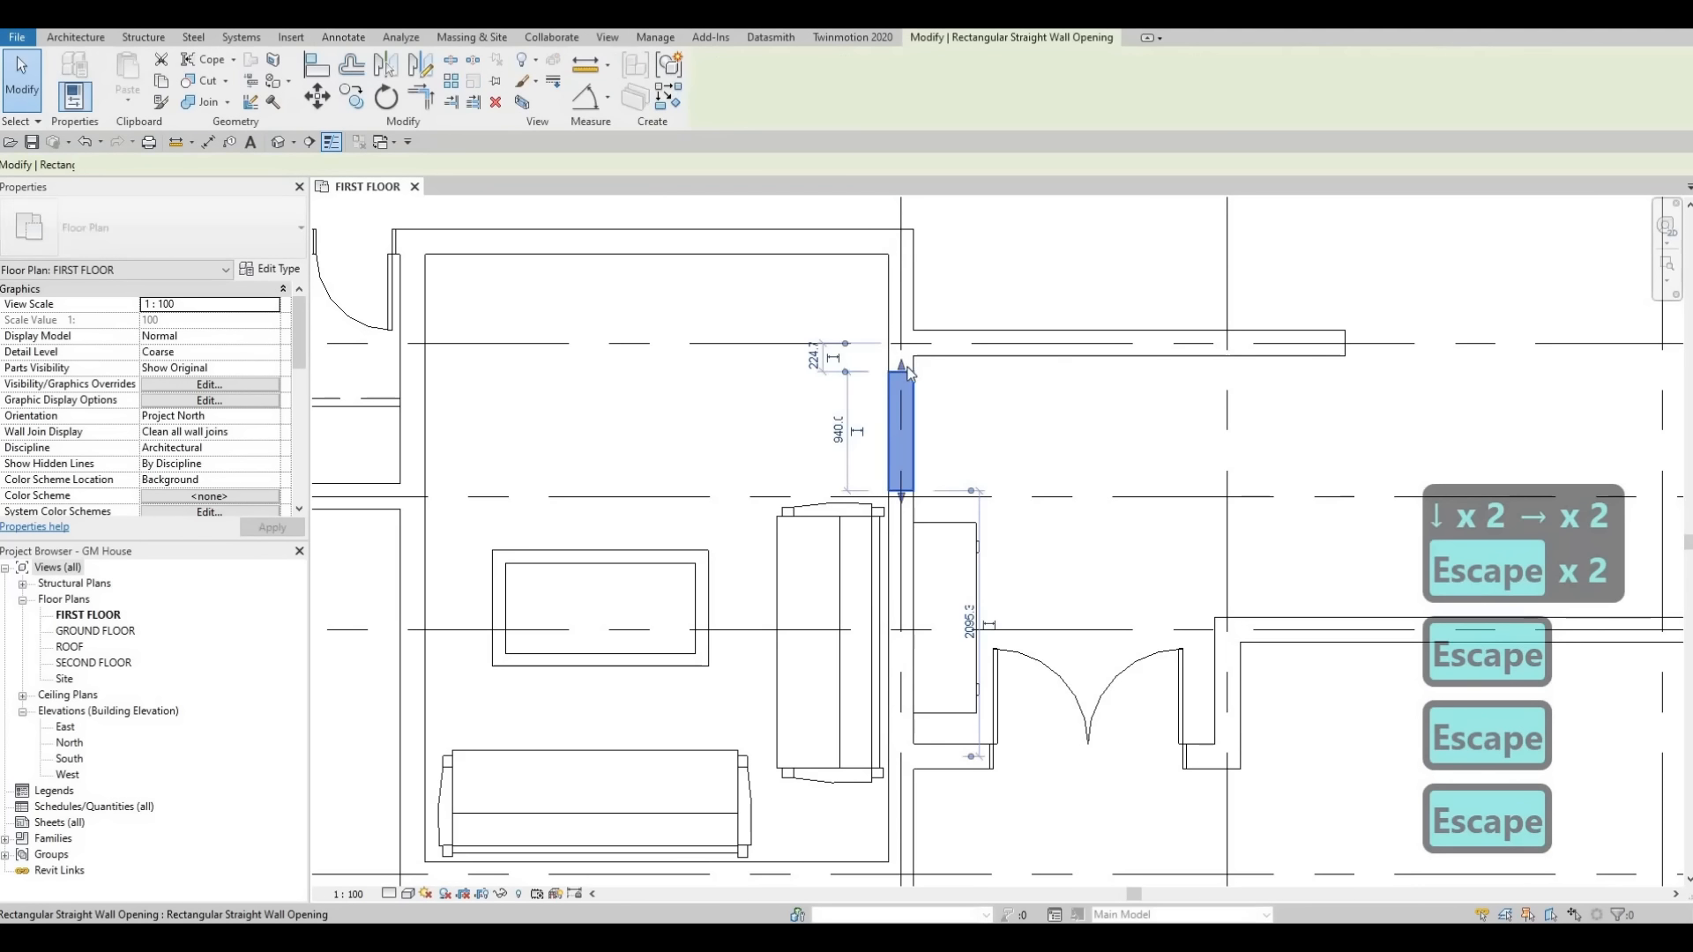
pyautogui.scroll(2, 908, 370)
pyautogui.press('Escape')
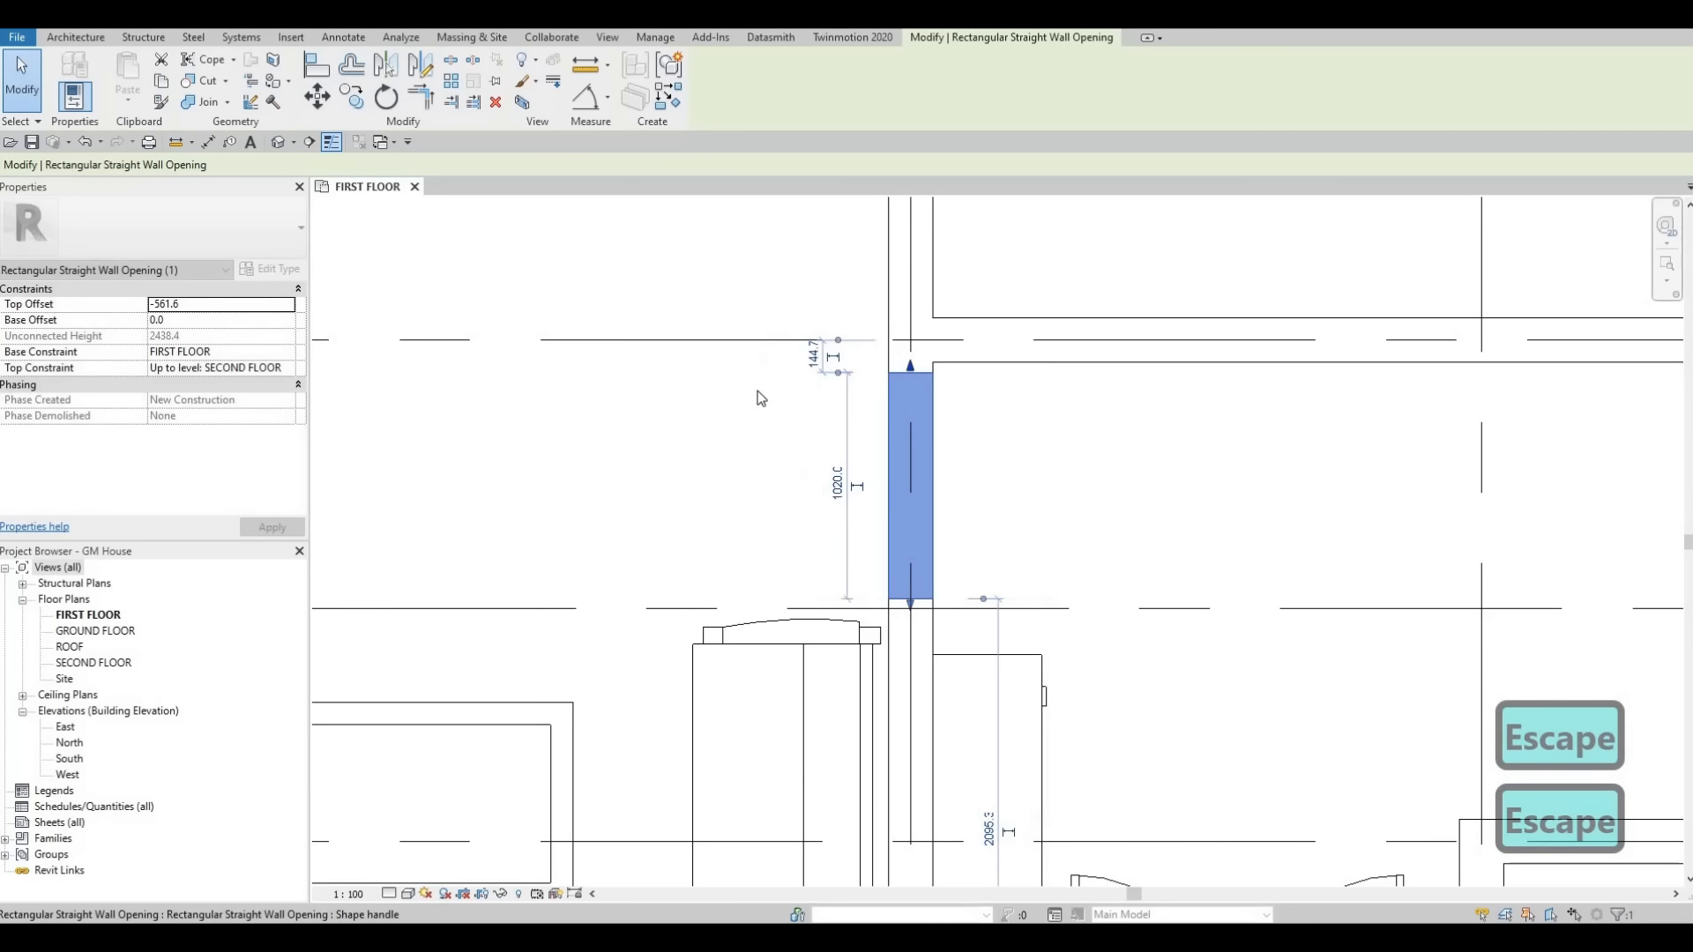
pyautogui.press('Escape')
pyautogui.scroll(-3, 918, 420)
pyautogui.moveTo(919, 420); pyautogui.dragTo(1027, 433, button='middle')
pyautogui.scroll(-1, 1027, 434)
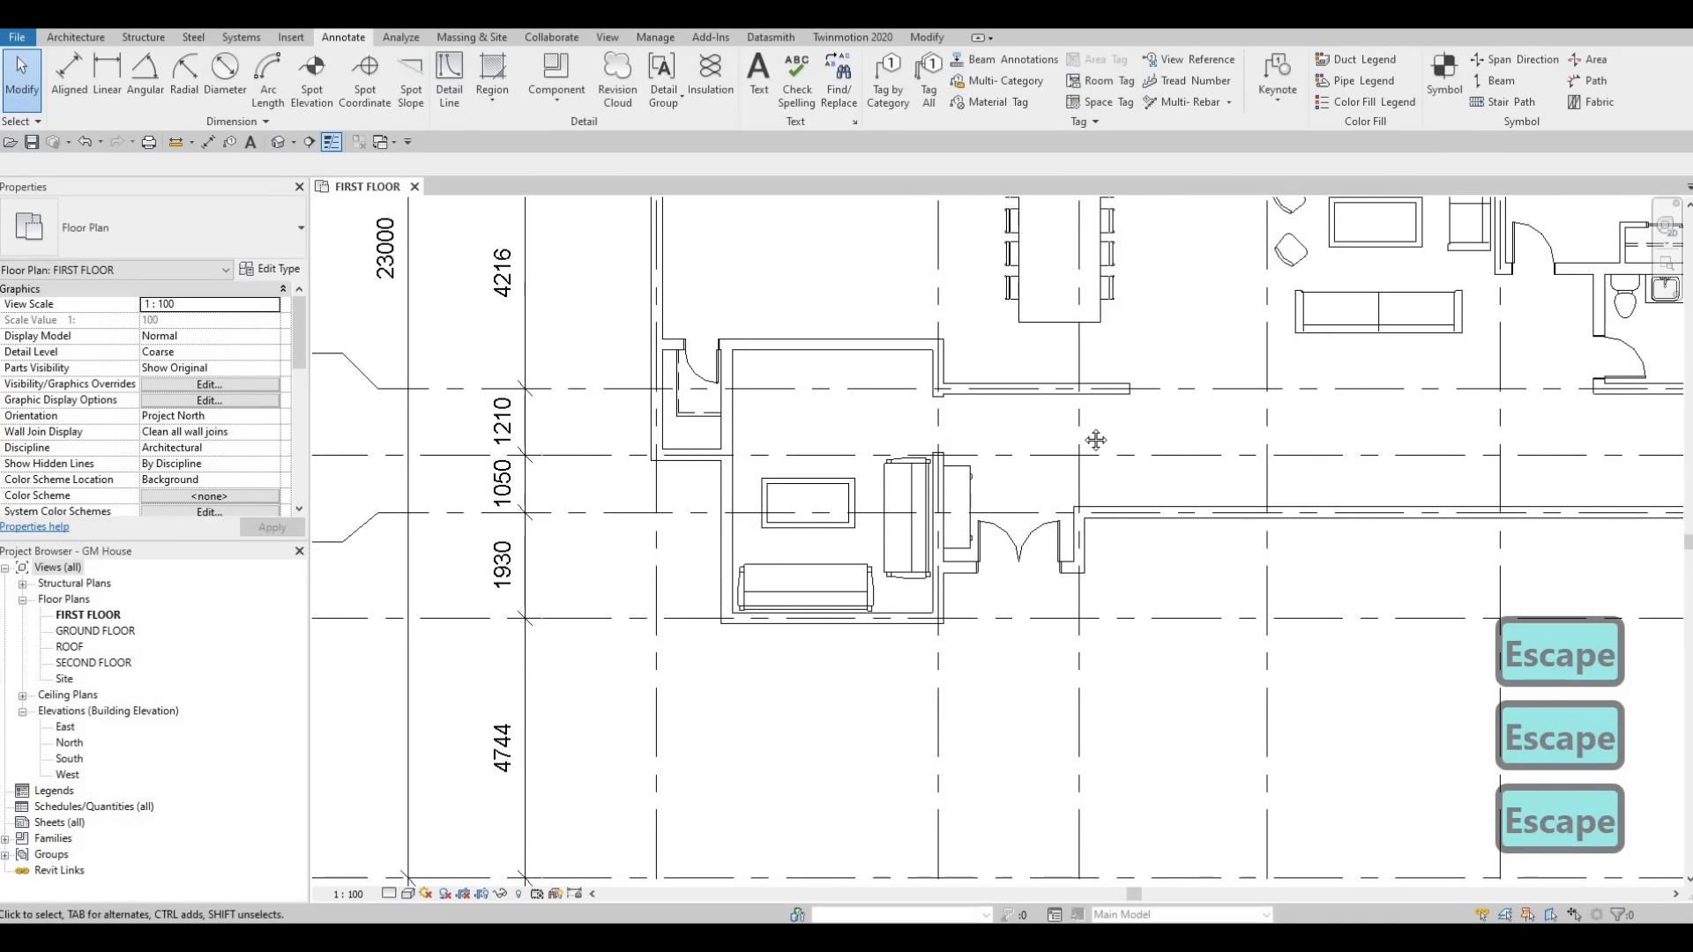
pyautogui.moveTo(993, 501); pyautogui.dragTo(908, 631, button='middle')
pyautogui.scroll(-2, 1104, 422)
pyautogui.moveTo(1104, 423); pyautogui.dragTo(1041, 491, button='middle')
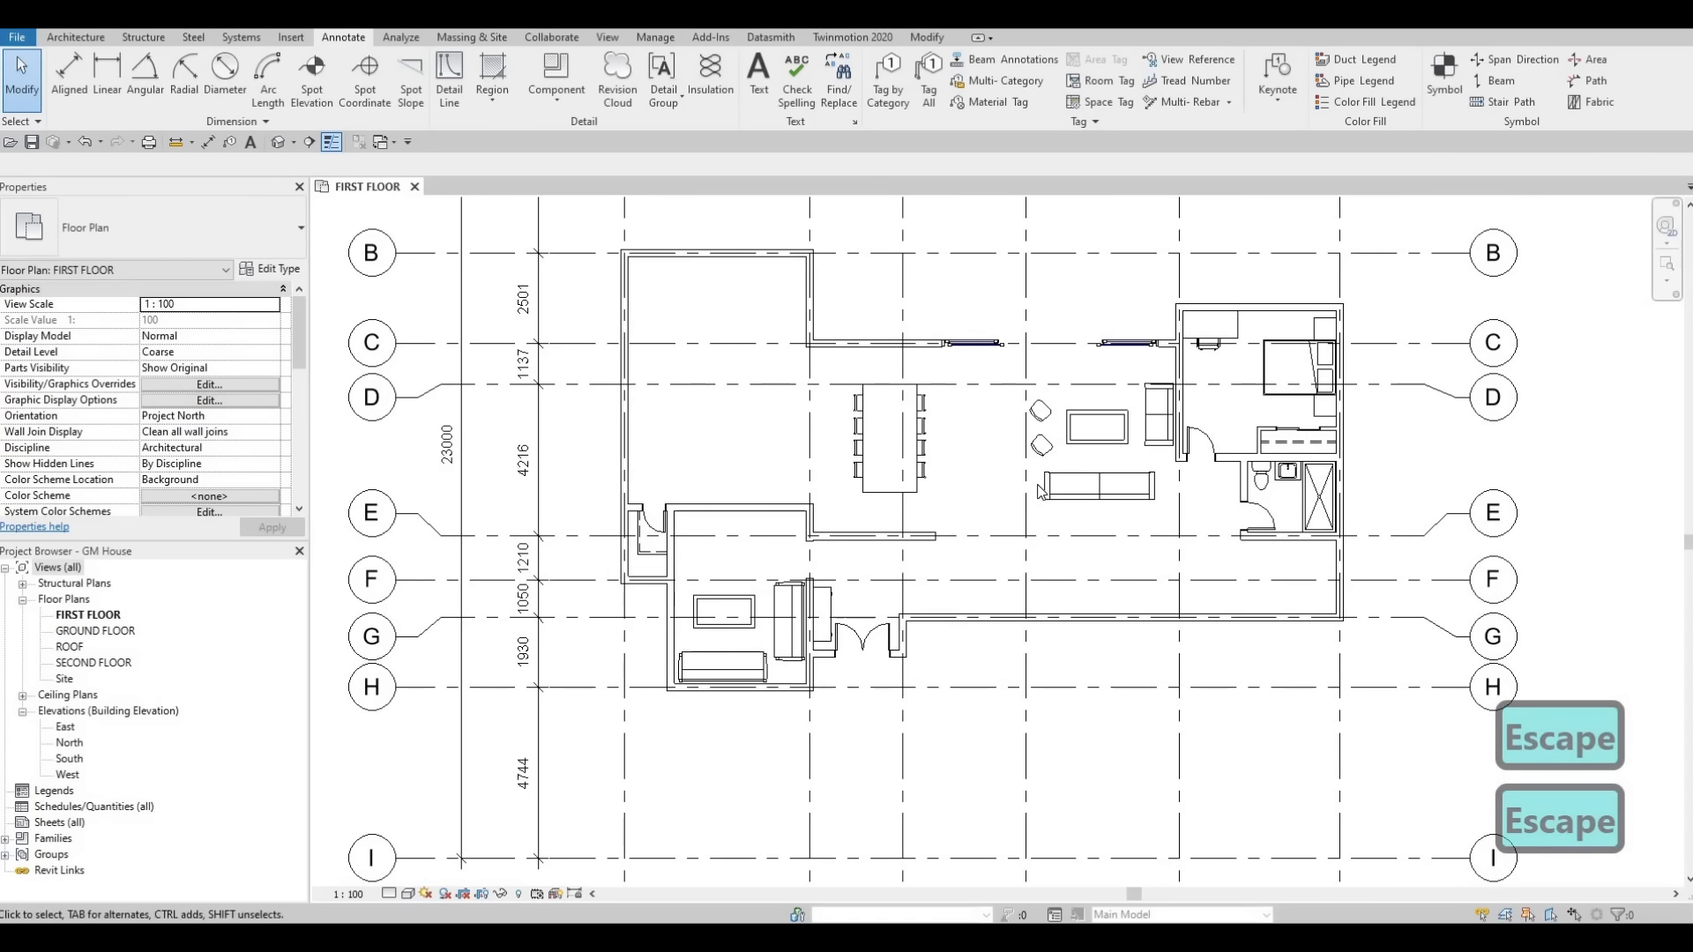
pyautogui.press('F1')
pyautogui.press('F1')
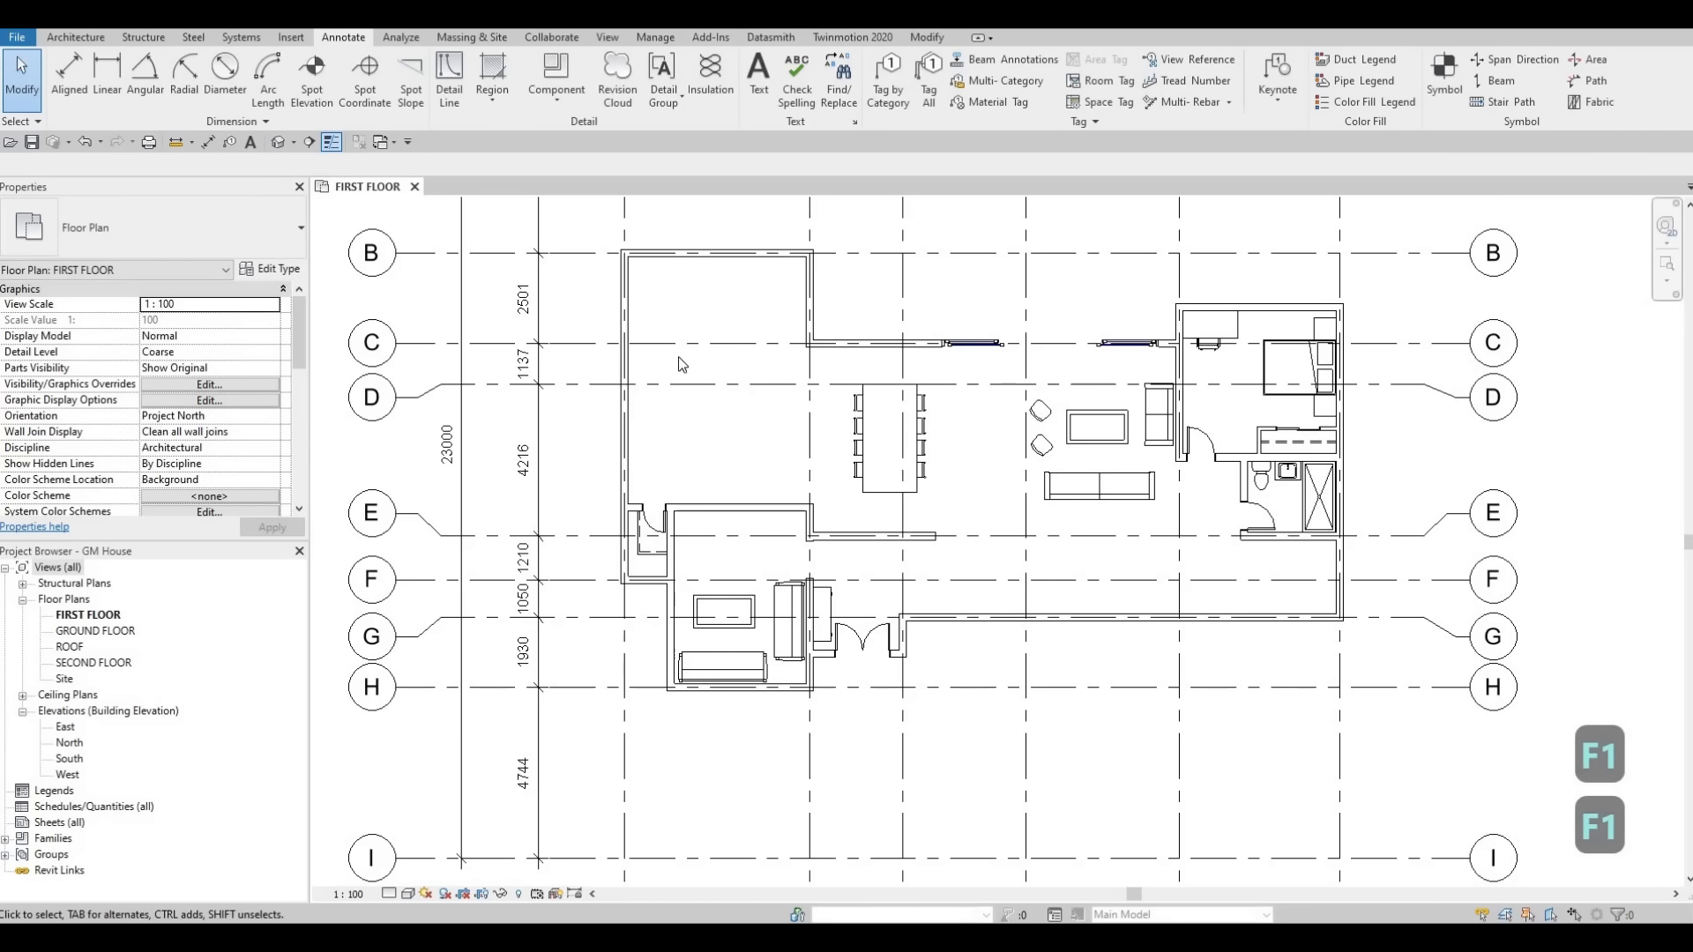
# Start a new floor and duplicate its type under the name FLOOR 1.
pyautogui.click(76, 37)
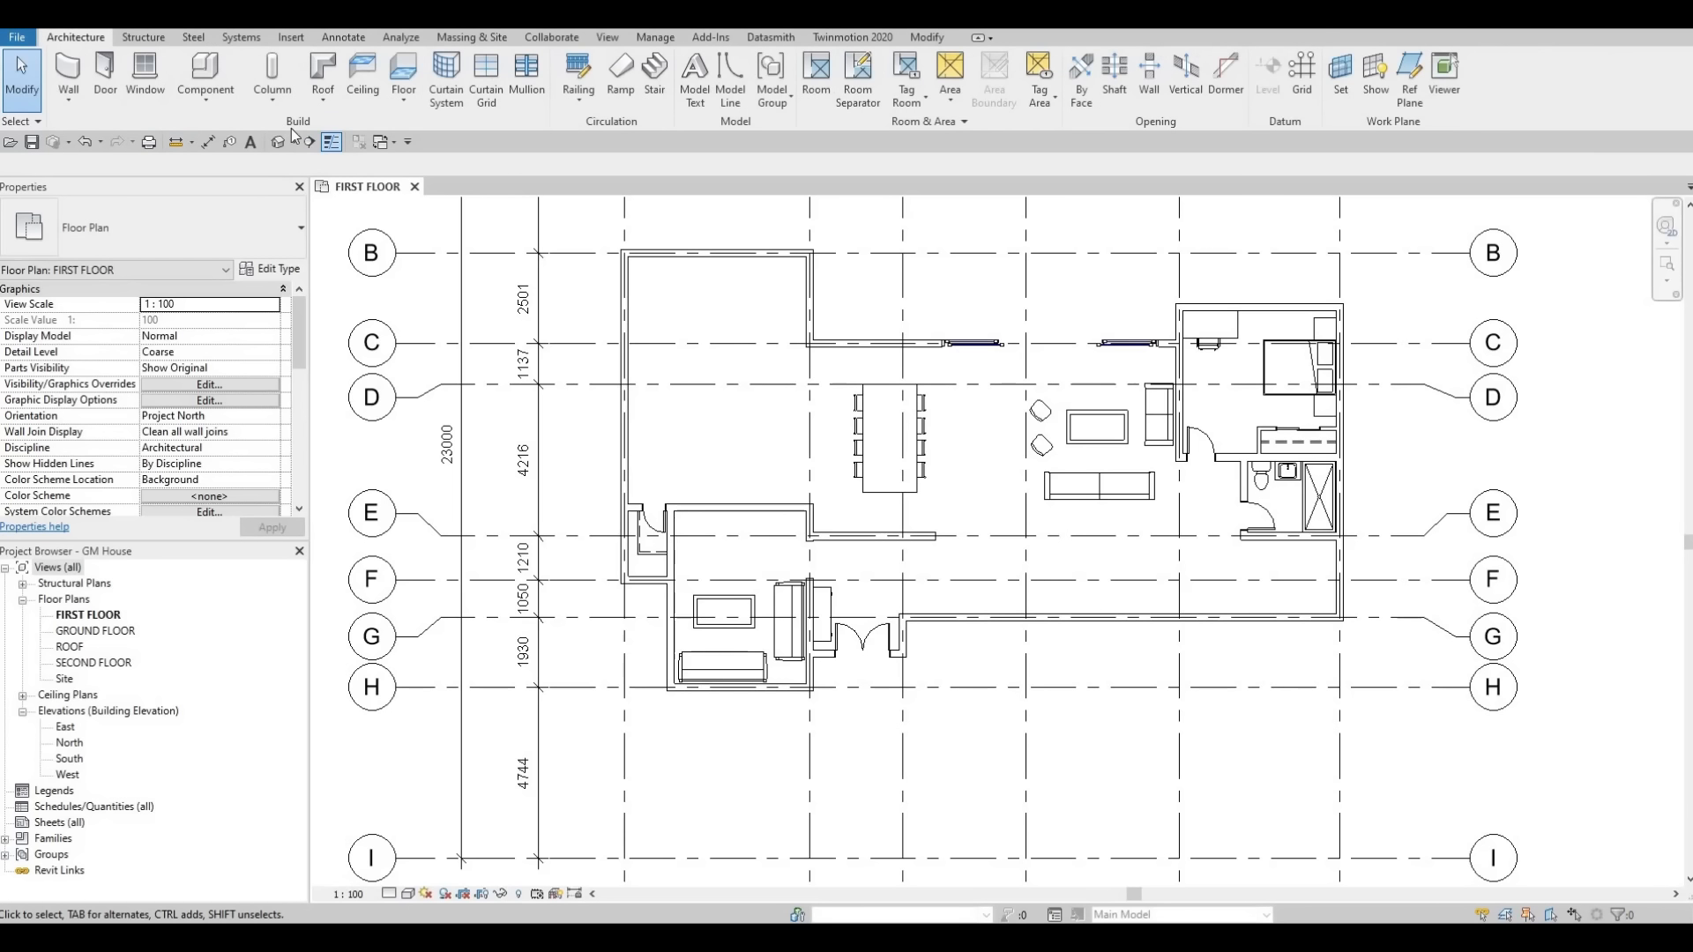
pyautogui.click(401, 75)
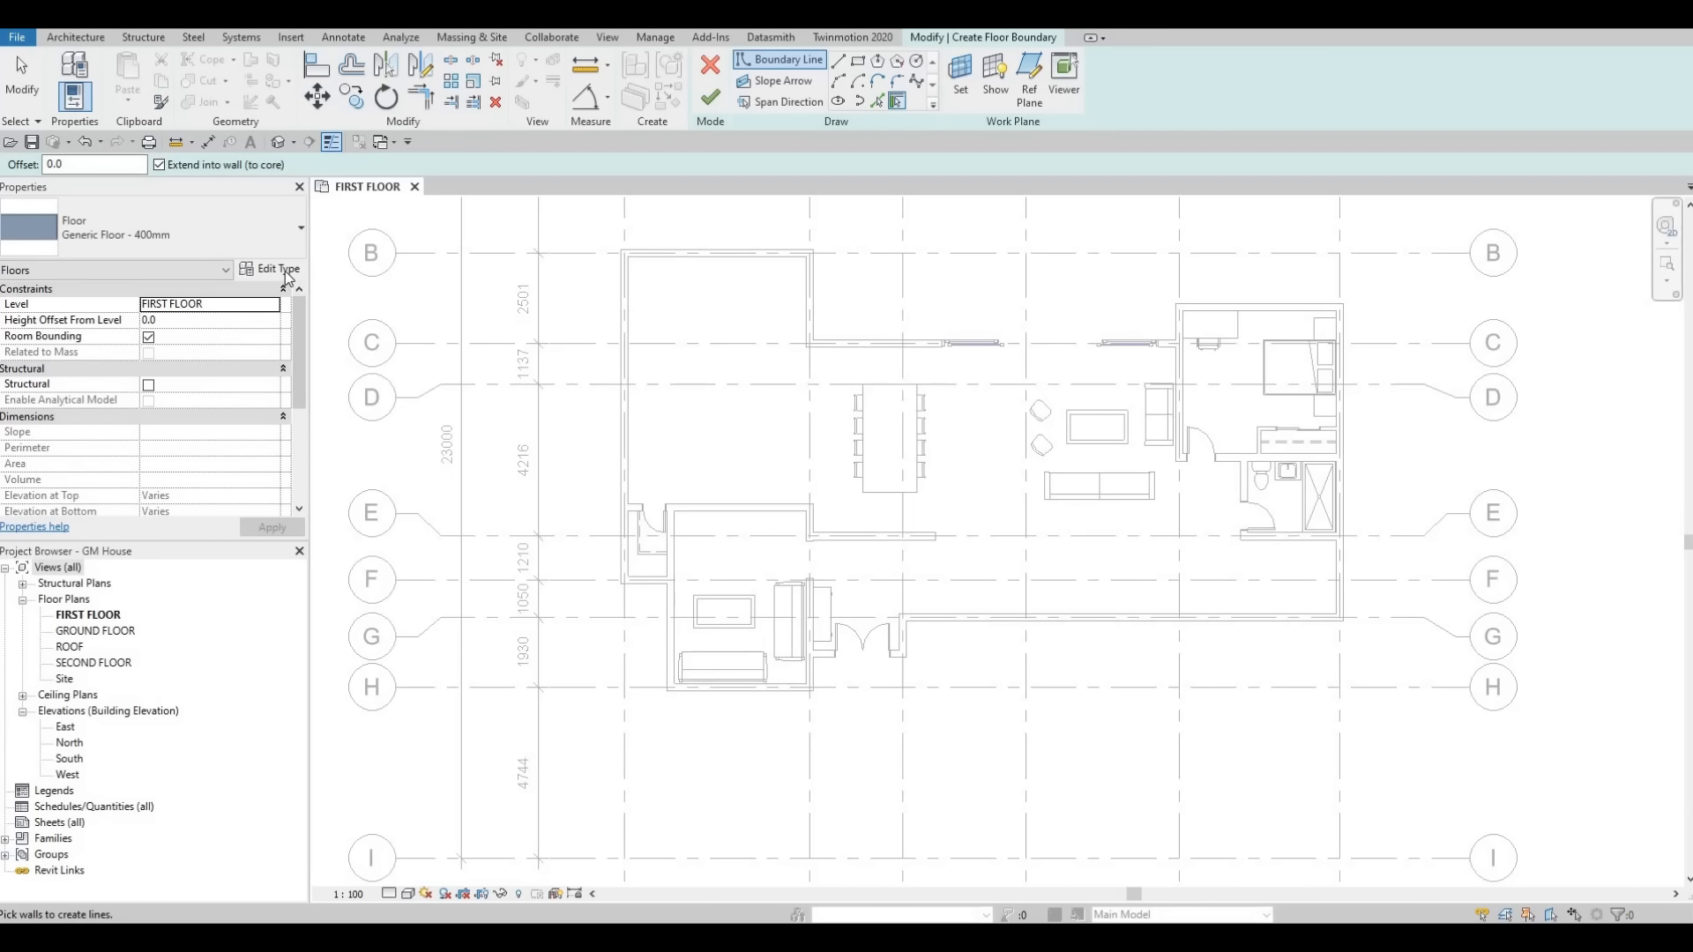
pyautogui.click(284, 272)
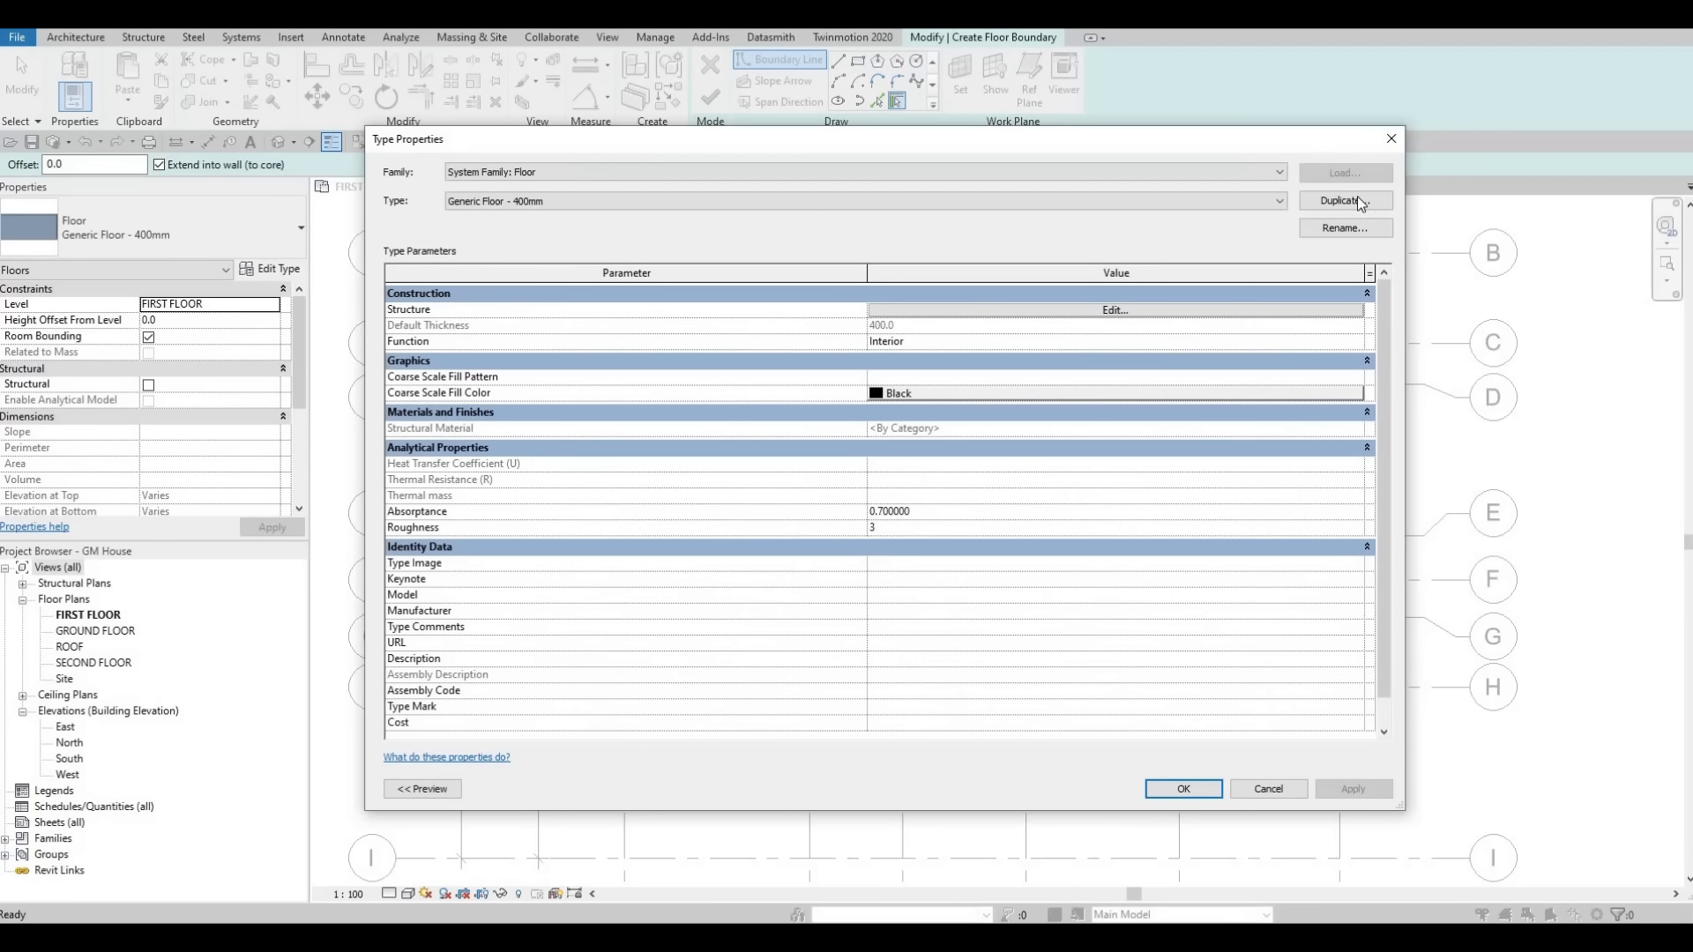
pyautogui.click(1359, 202)
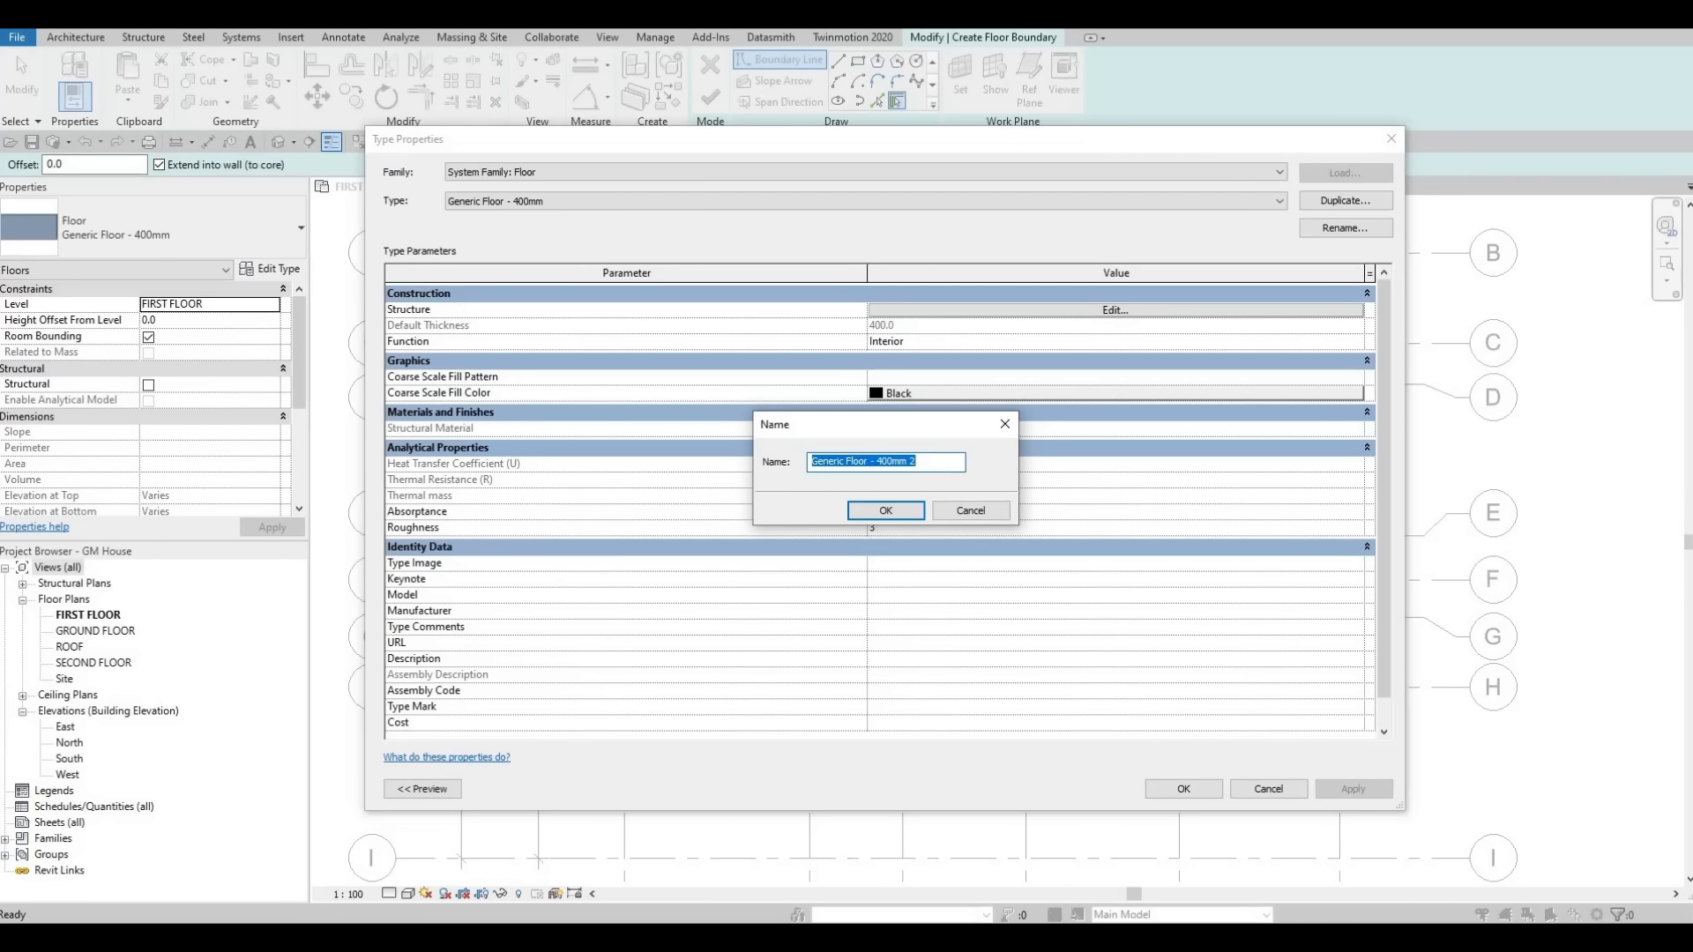
pyautogui.write('floor')
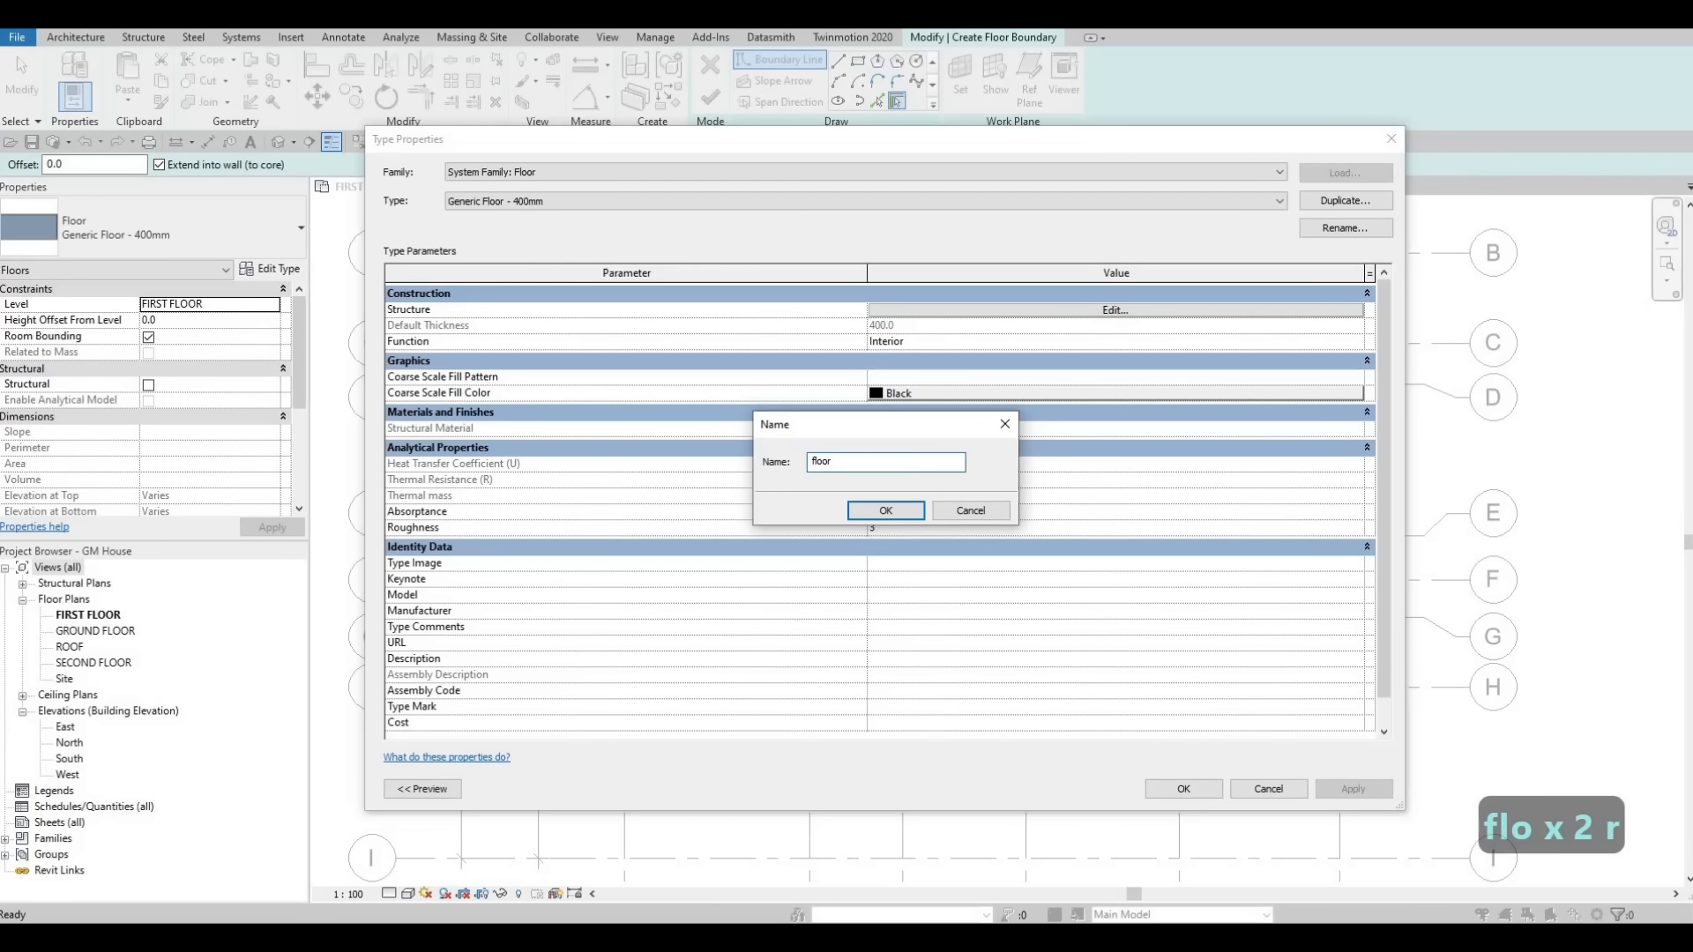
pyautogui.press('BackSpace')
pyautogui.press('BackSpace')
pyautogui.press('BackSpace')
pyautogui.press('BackSpace')
pyautogui.press('BackSpace')
pyautogui.press('BackSpace')
pyautogui.press('BackSpace')
pyautogui.press('BackSpace')
pyautogui.press('BackSpace')
pyautogui.press('BackSpace')
pyautogui.press('BackSpace')
pyautogui.press('BackSpace')
pyautogui.press('BackSpace')
pyautogui.write('F')
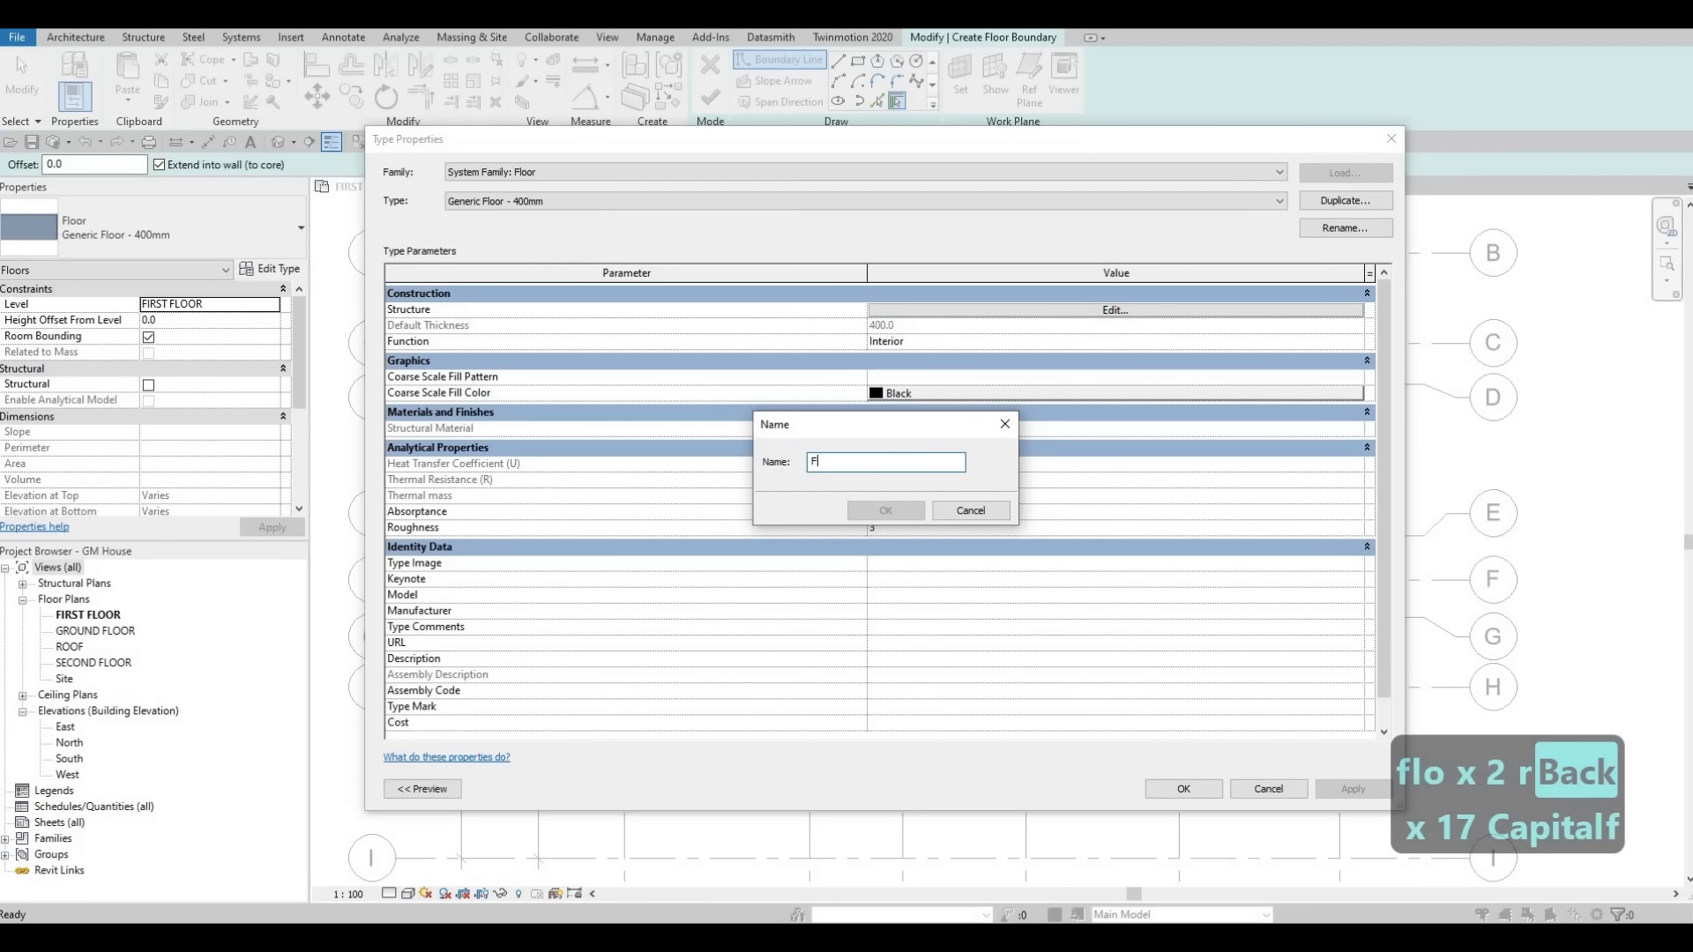
pyautogui.write('LOOR 1')
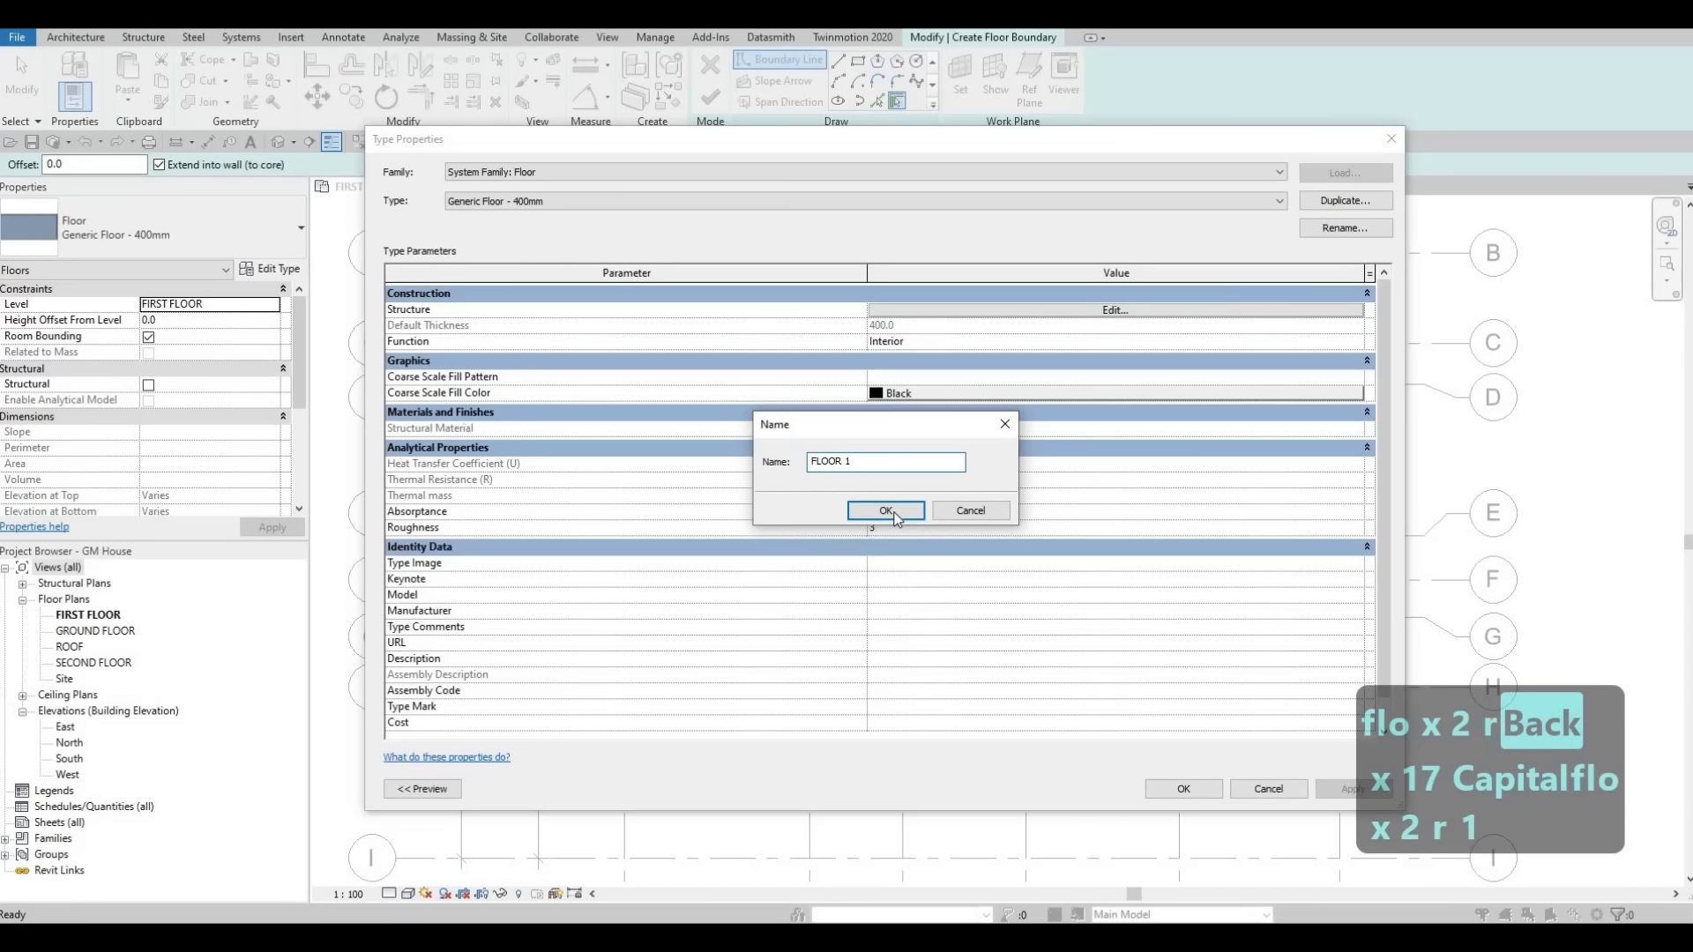
pyautogui.press('Return')
# Set the FLOOR 1 structure layer thickness to 200.
pyautogui.click(969, 310)
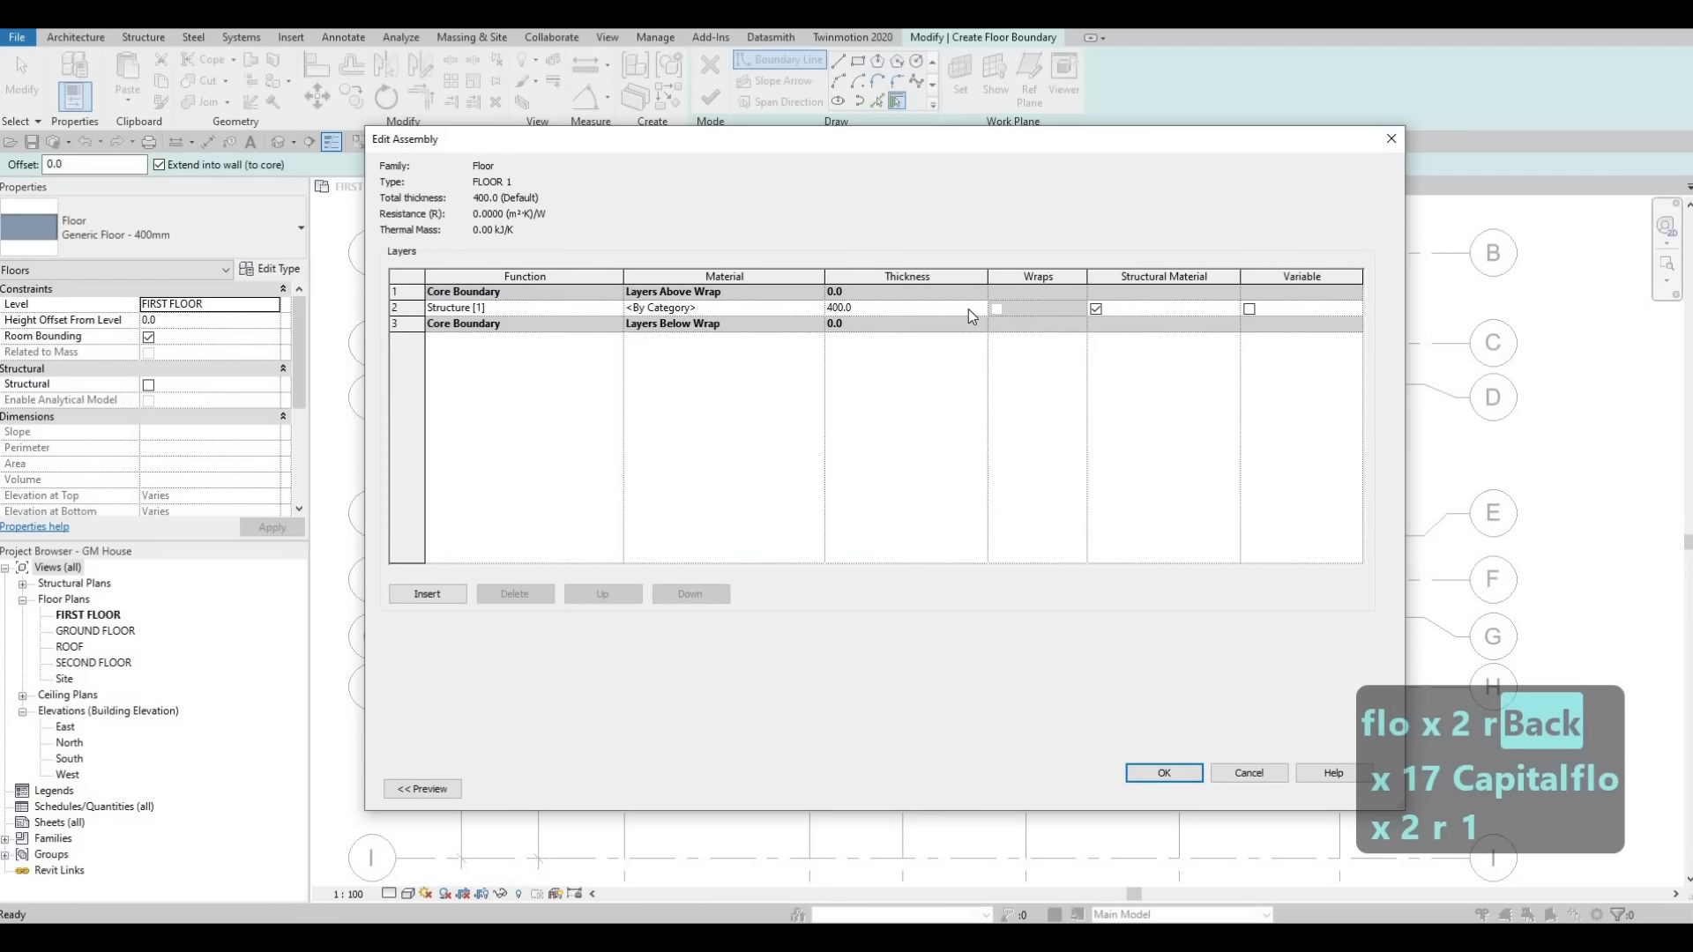
pyautogui.click(983, 308)
pyautogui.write('200')
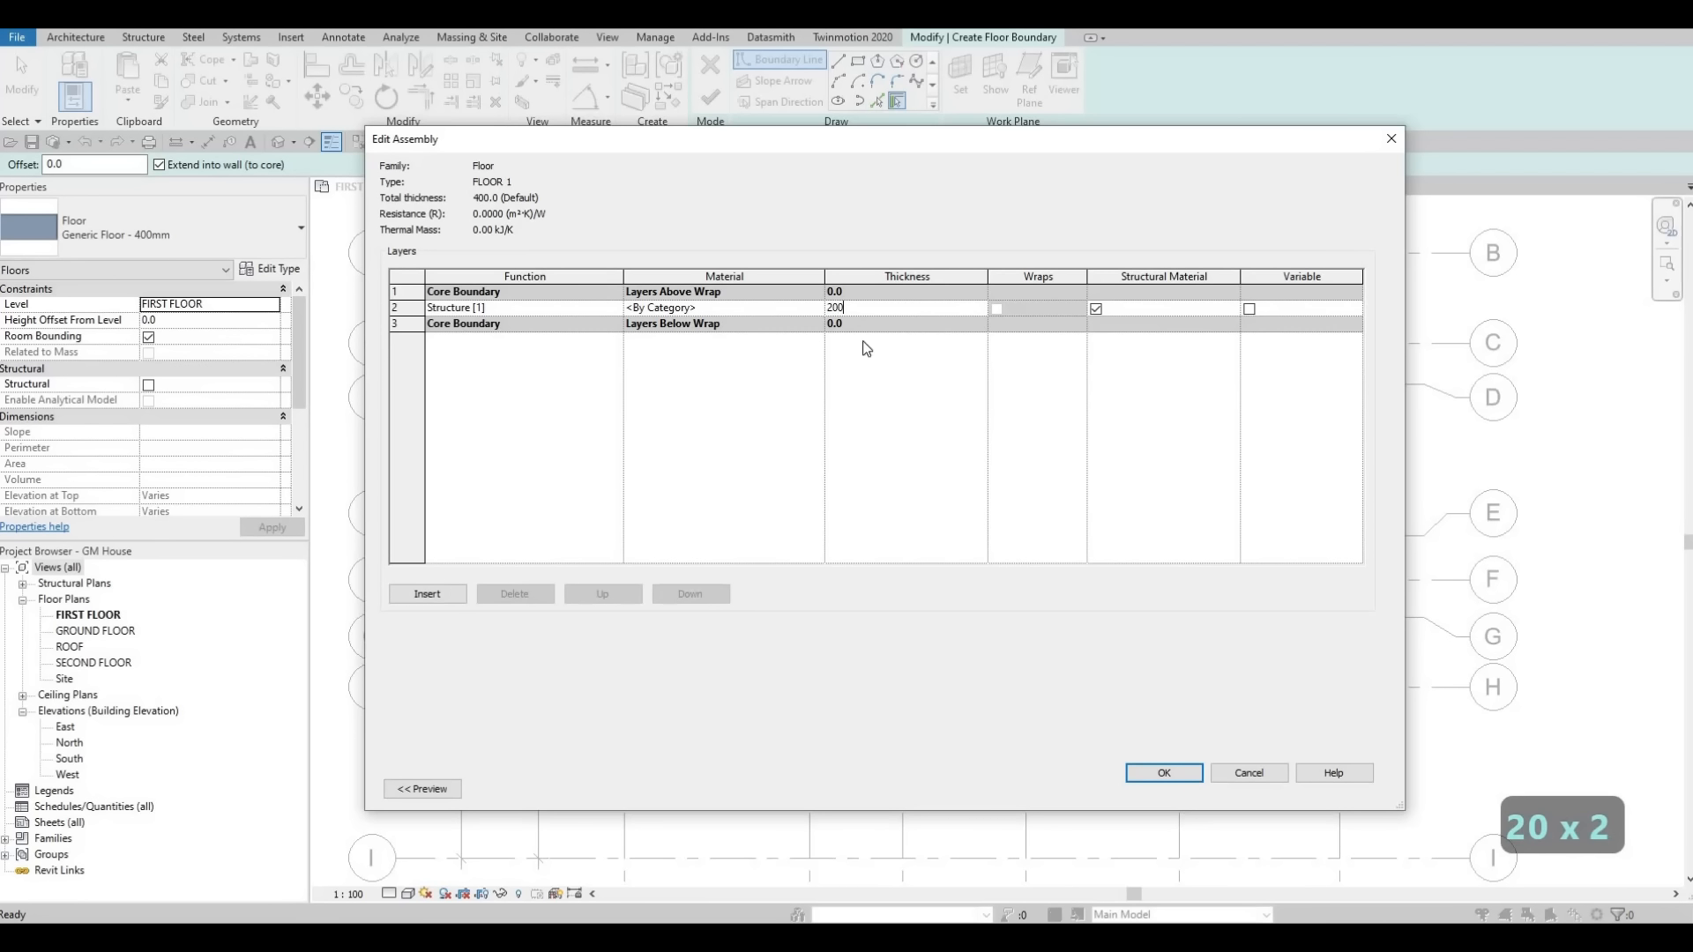
# Assign Vinyl Composition Tile as the structure layer material, searching the material library for tile, and close the type dialogs.
pyautogui.click(815, 309)
pyautogui.click(818, 309)
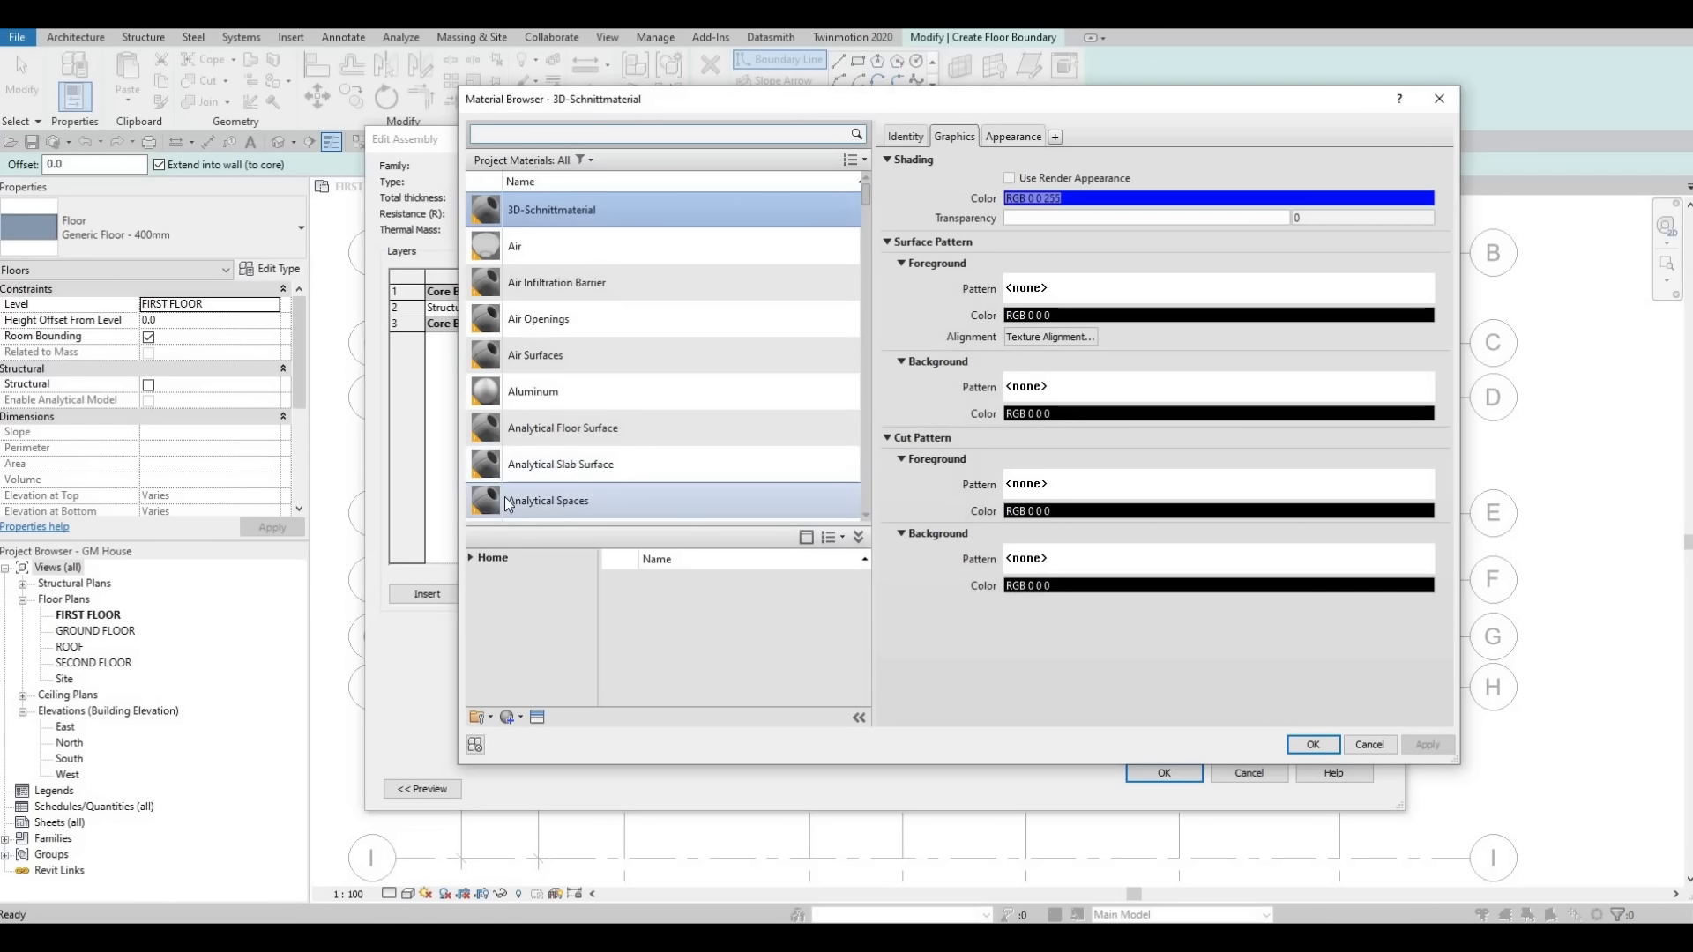
pyautogui.scroll(-1, 663, 491)
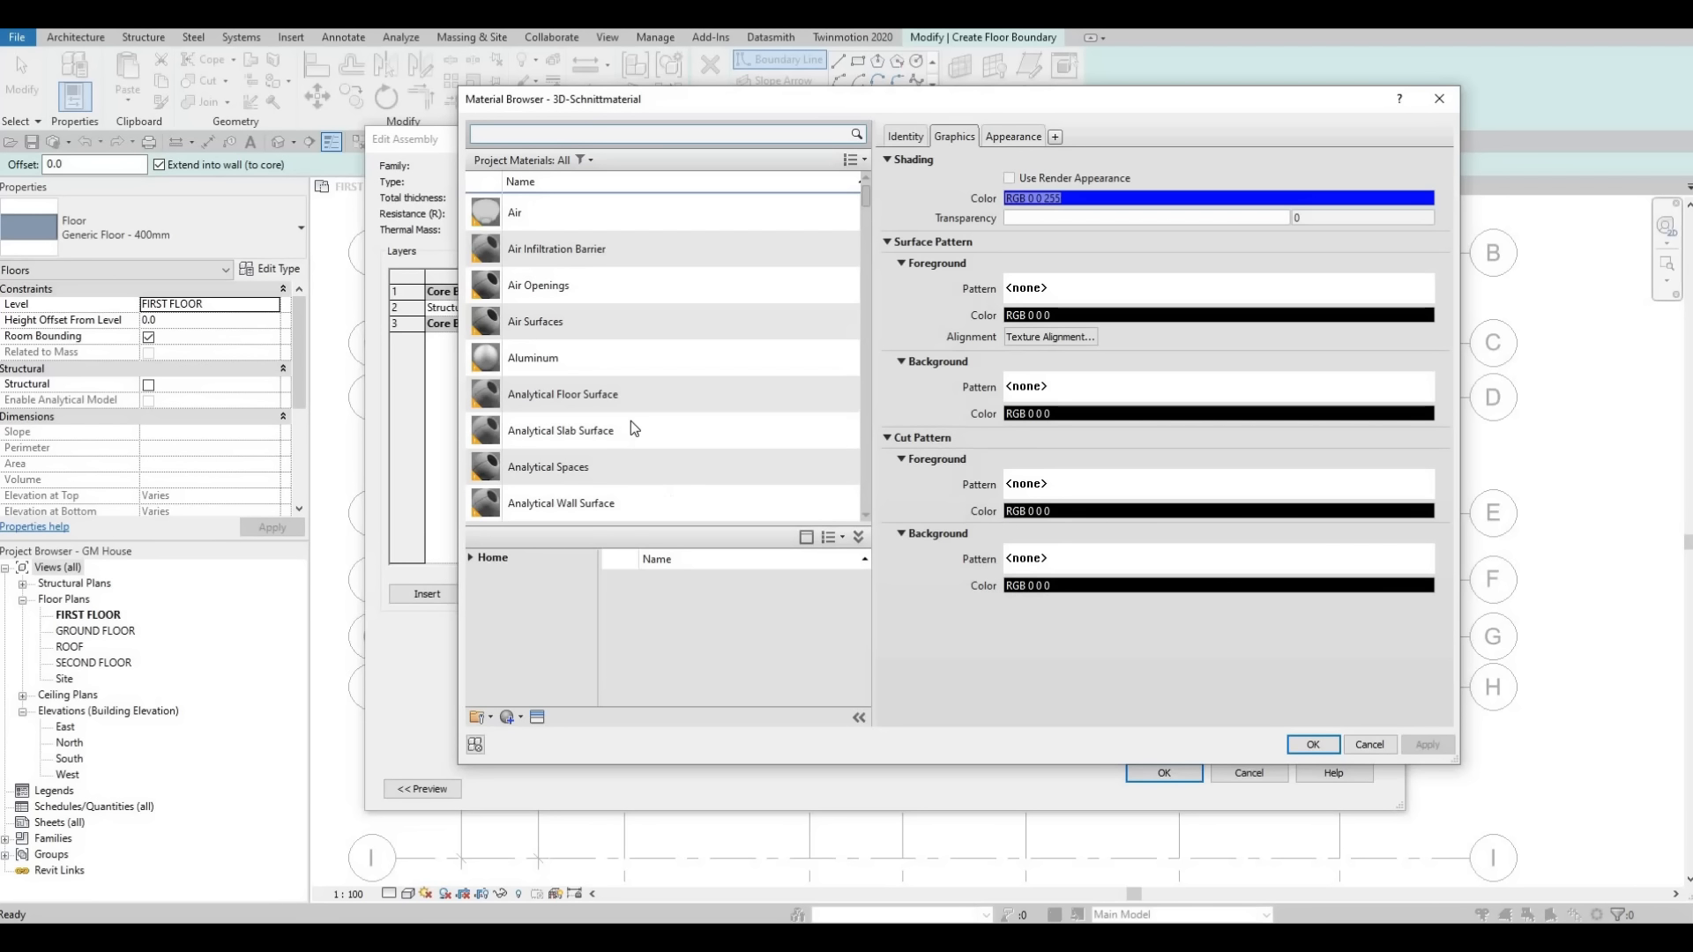
pyautogui.scroll(-8, 628, 421)
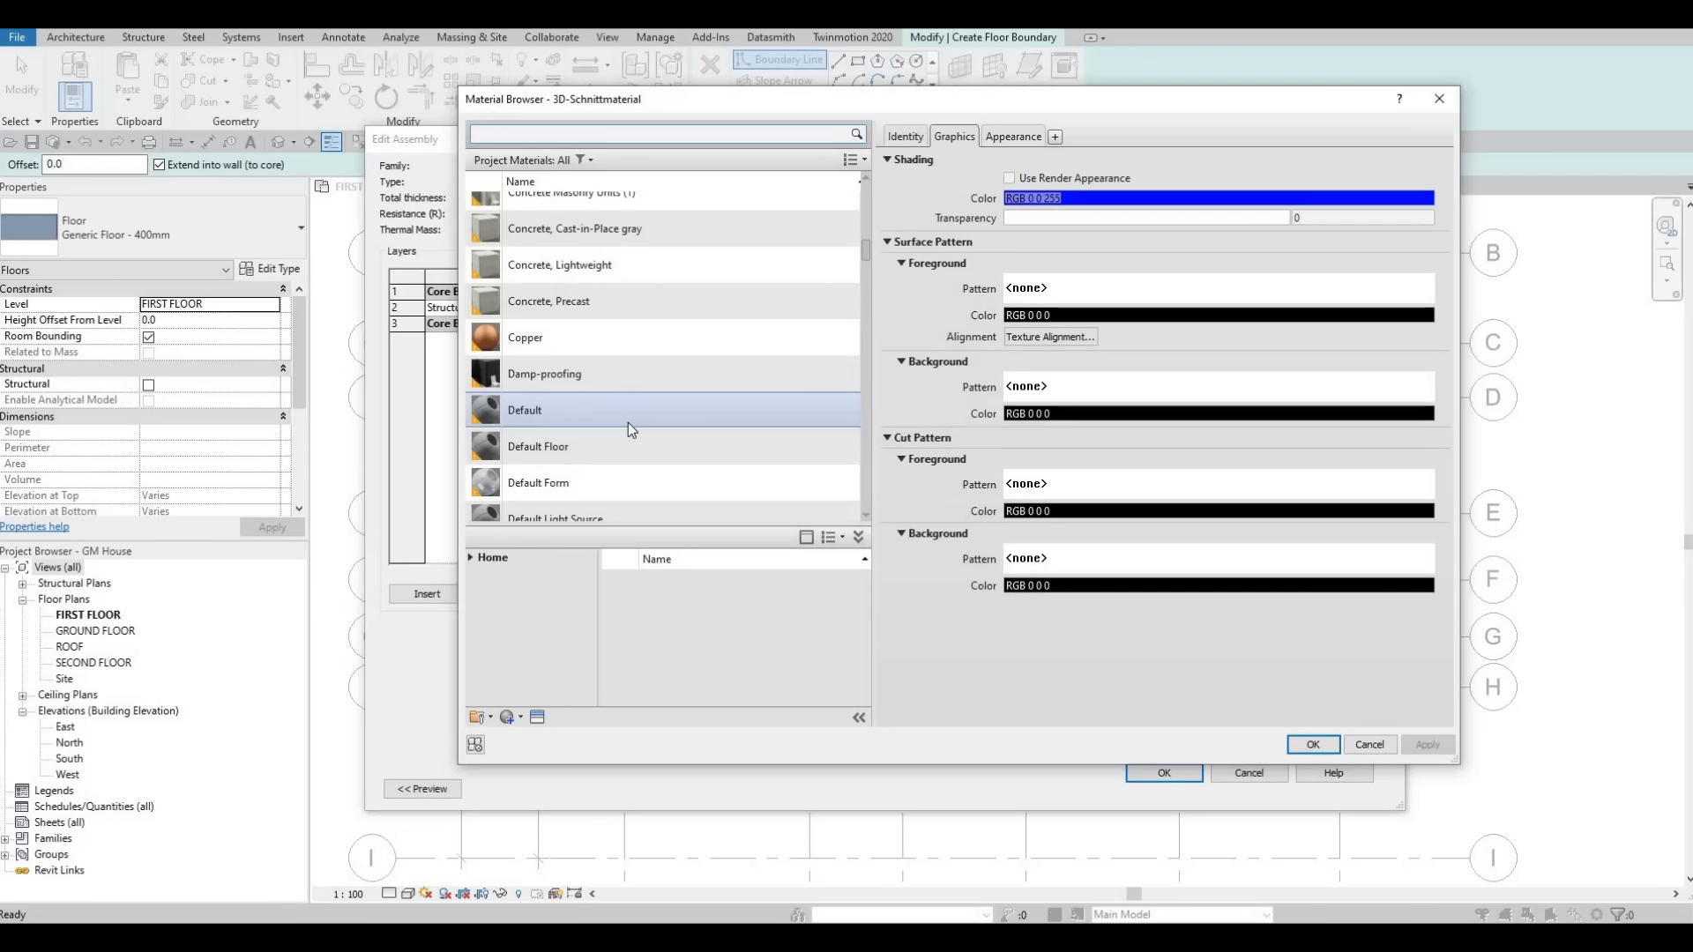
pyautogui.scroll(-4, 627, 424)
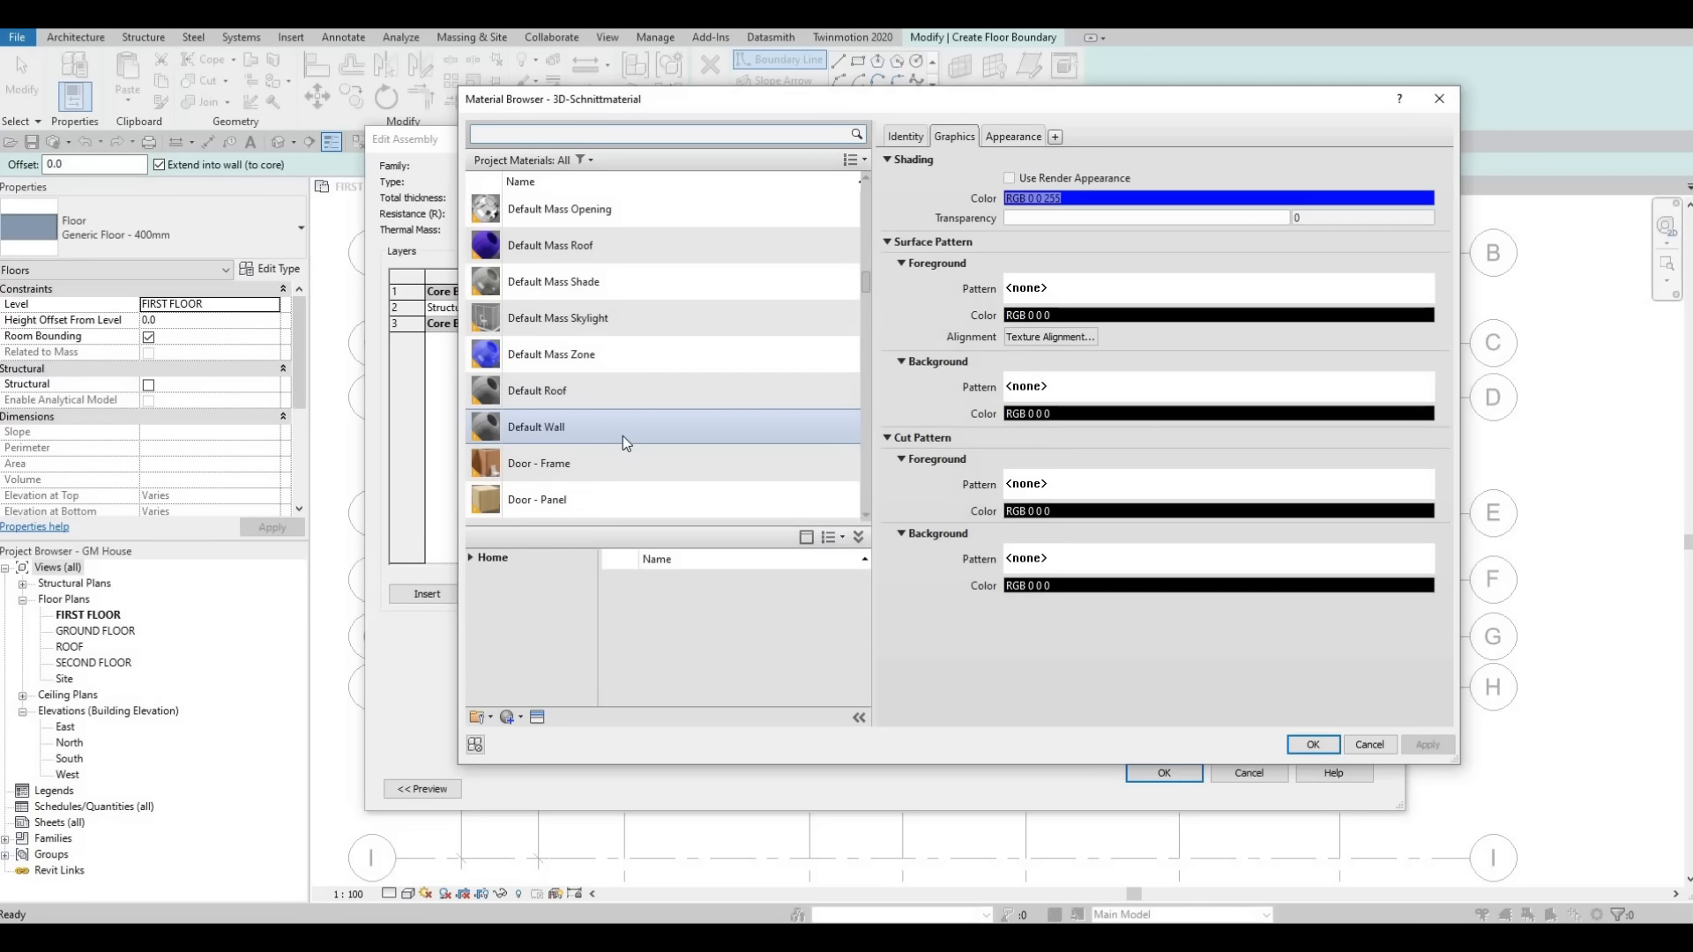
pyautogui.scroll(-10, 622, 436)
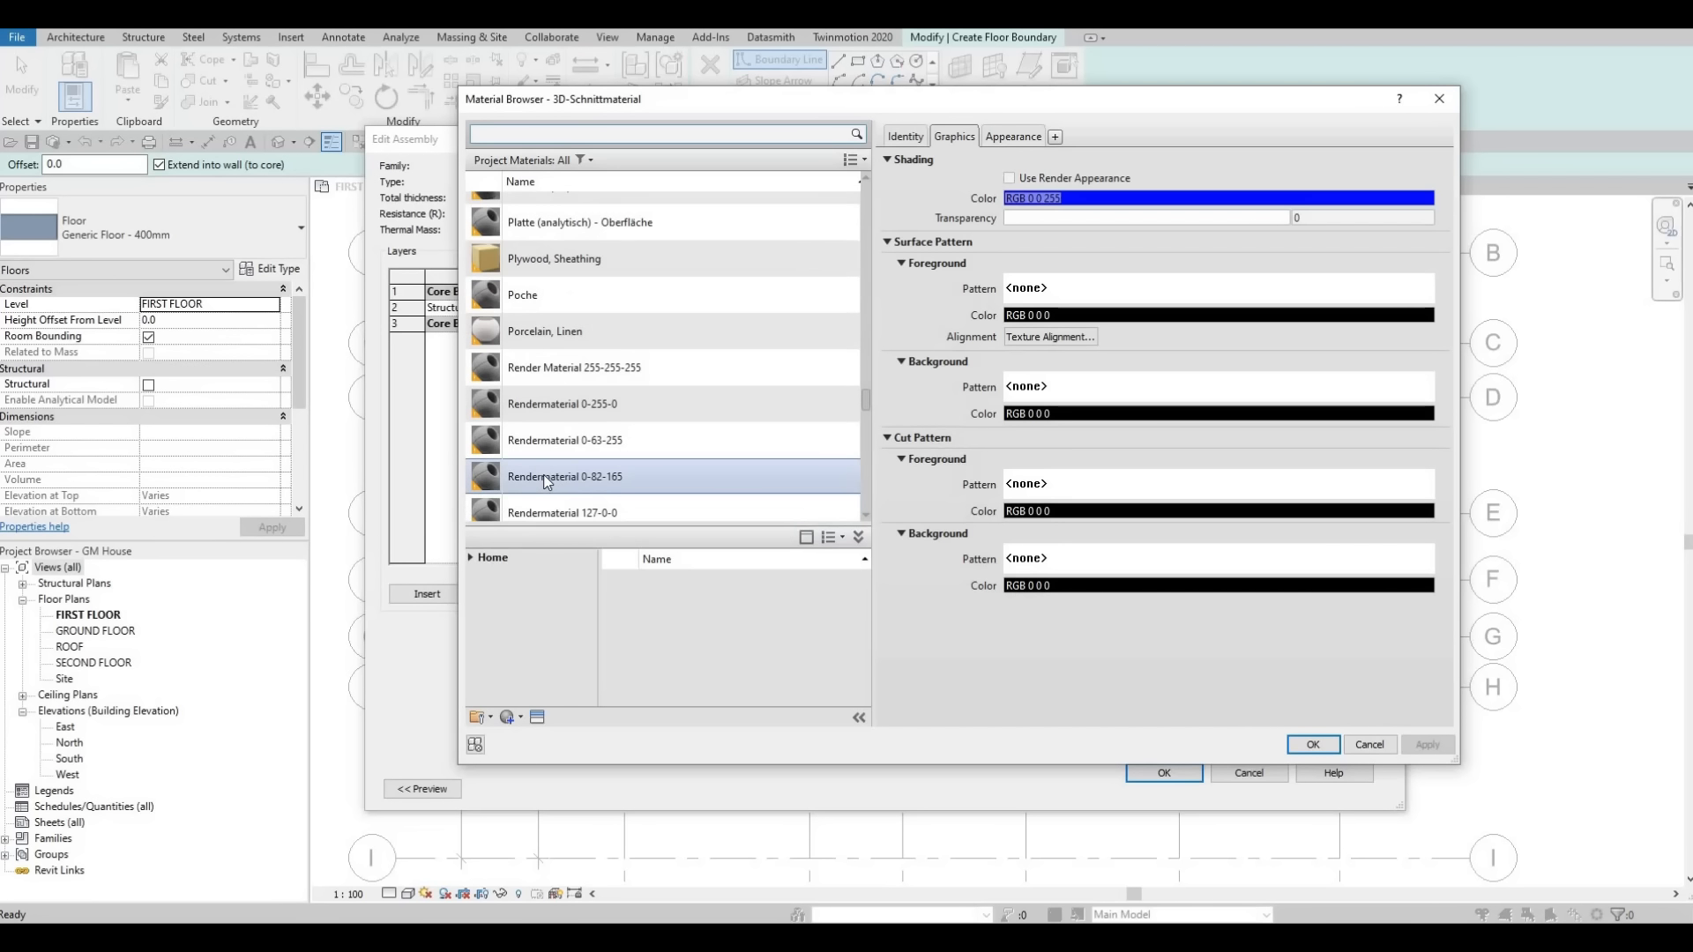
pyautogui.scroll(-8, 545, 481)
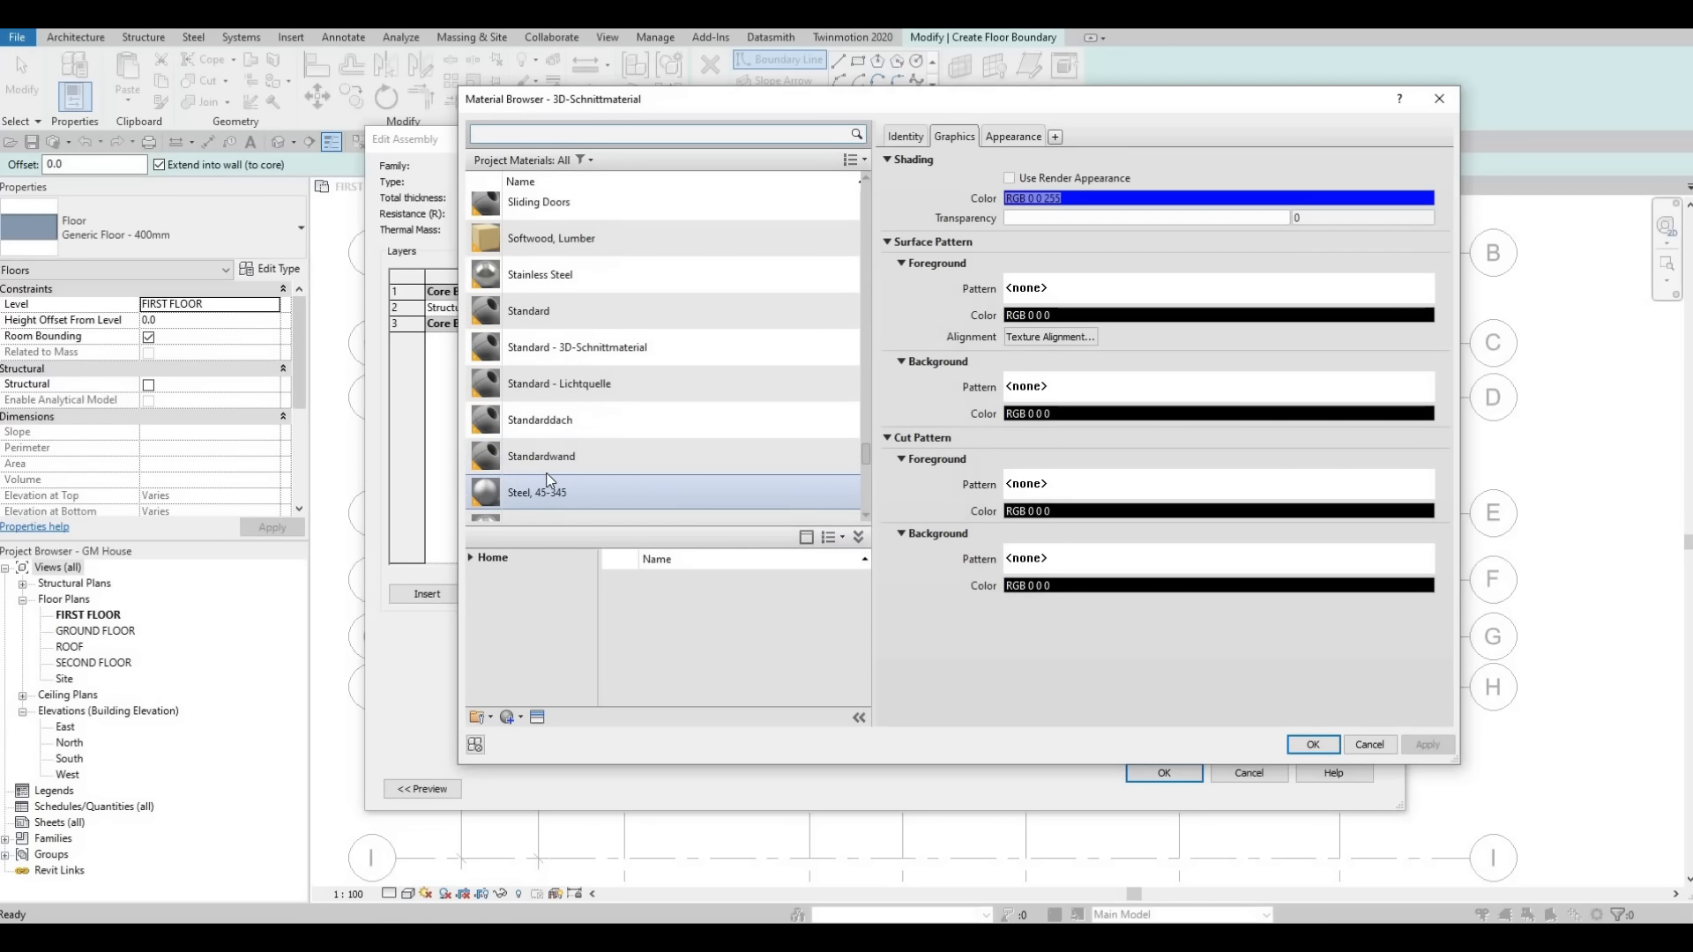
pyautogui.click(535, 135)
pyautogui.write('TILE')
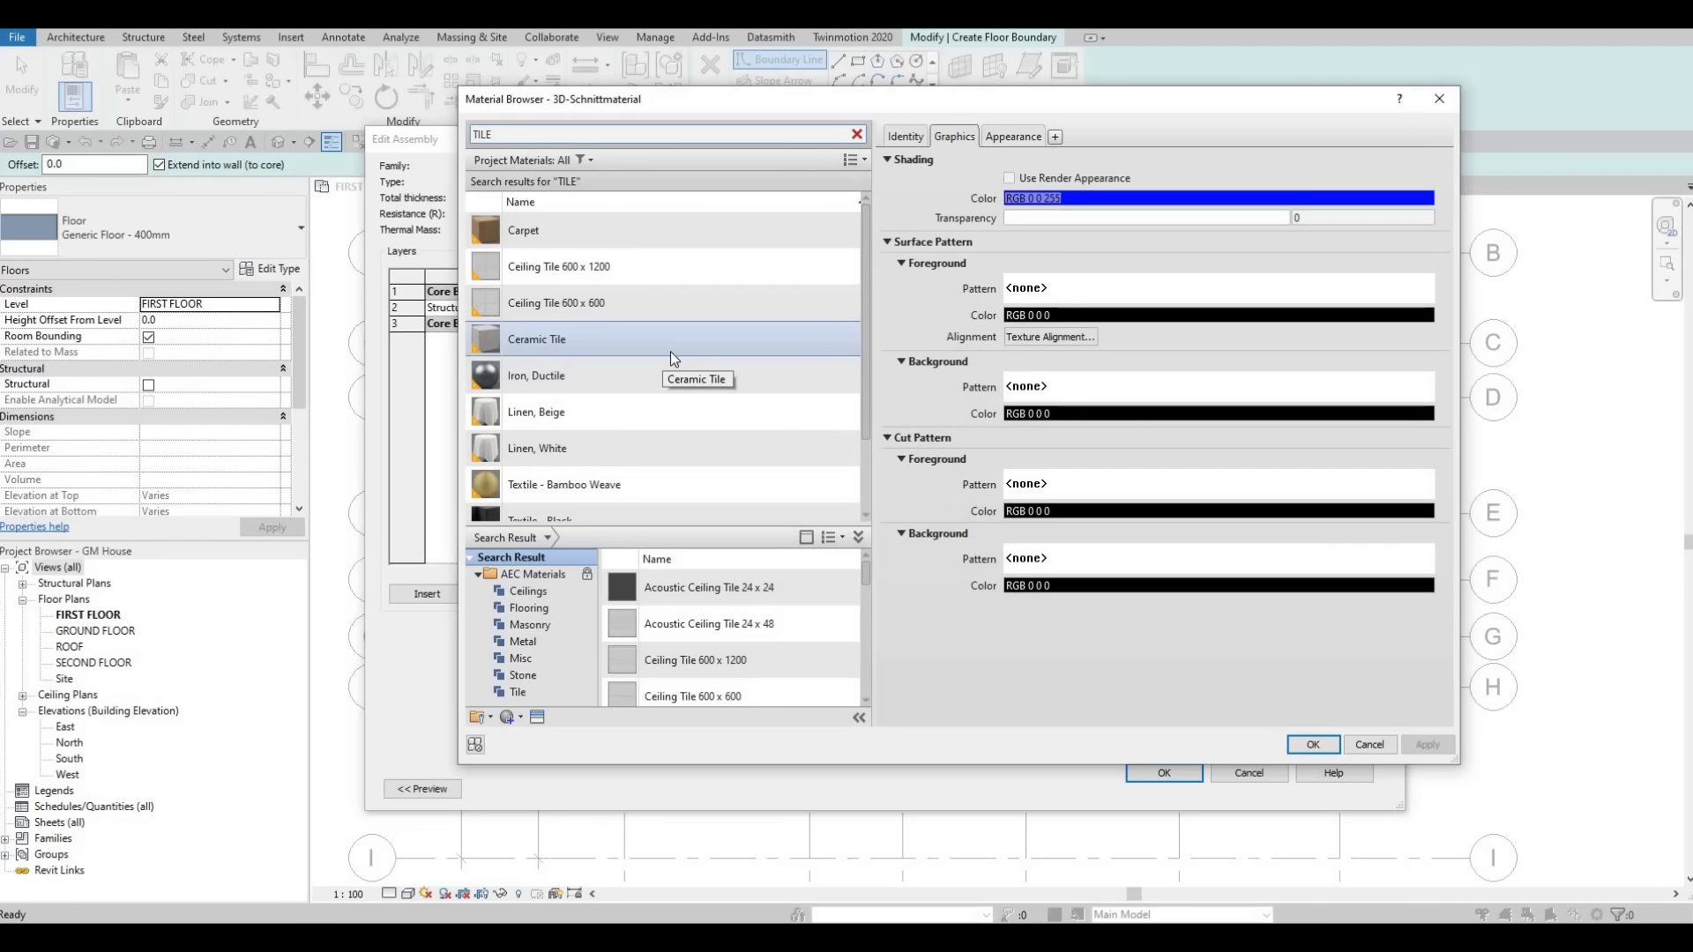
pyautogui.scroll(-1, 671, 358)
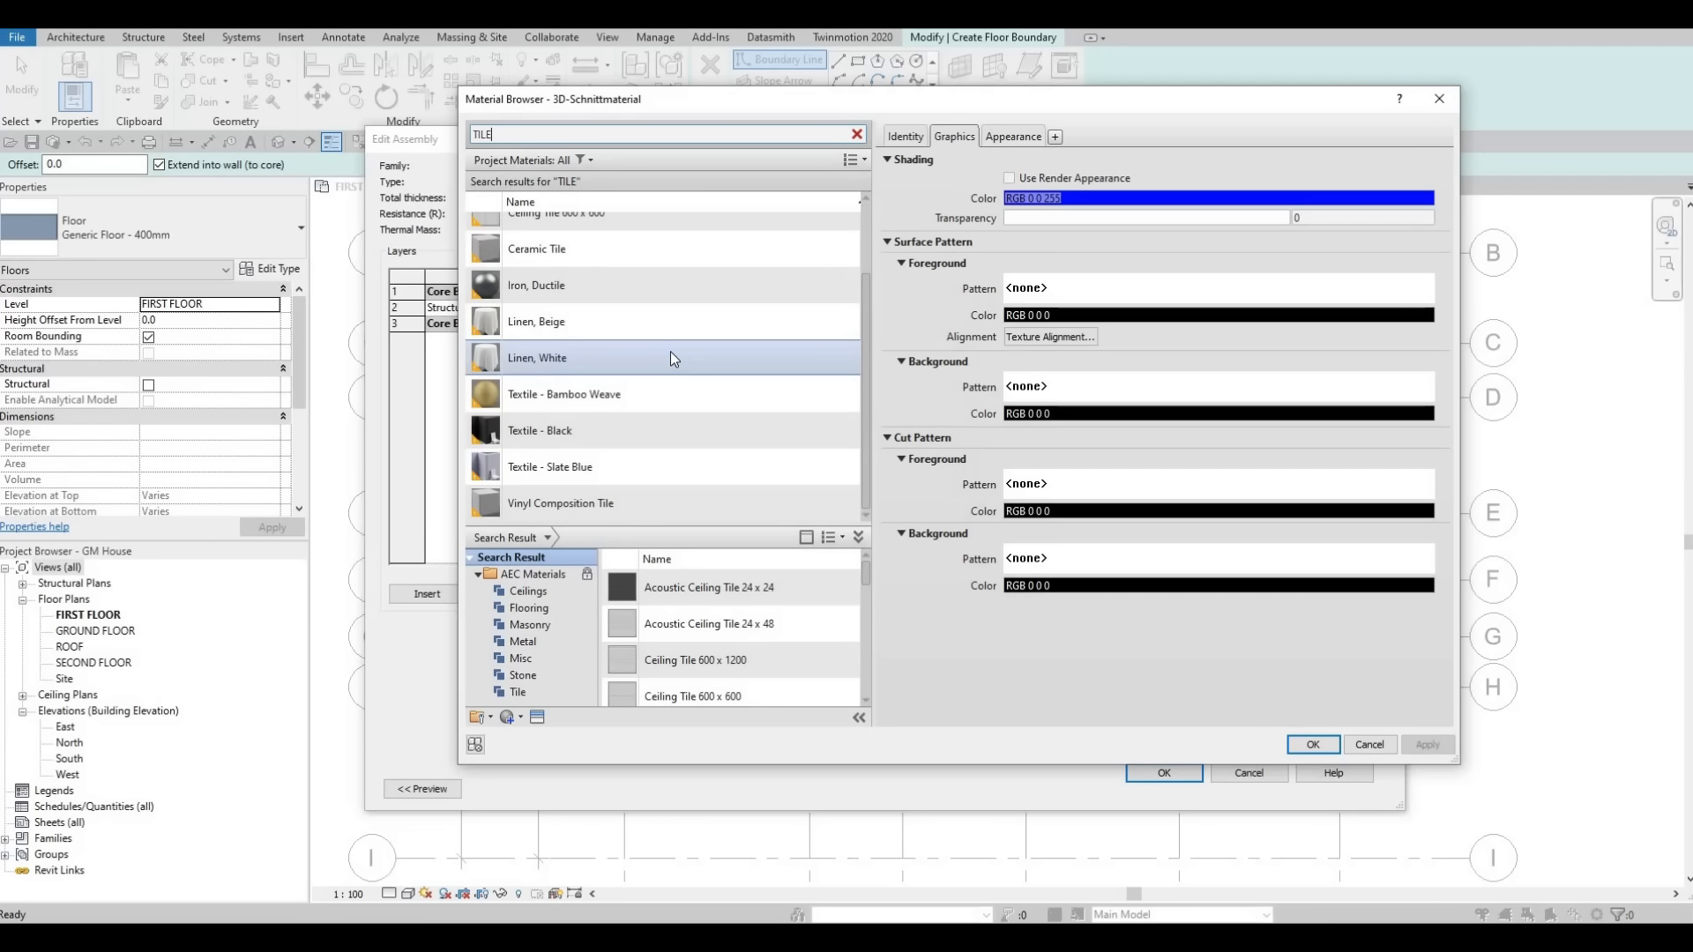
pyautogui.click(617, 467)
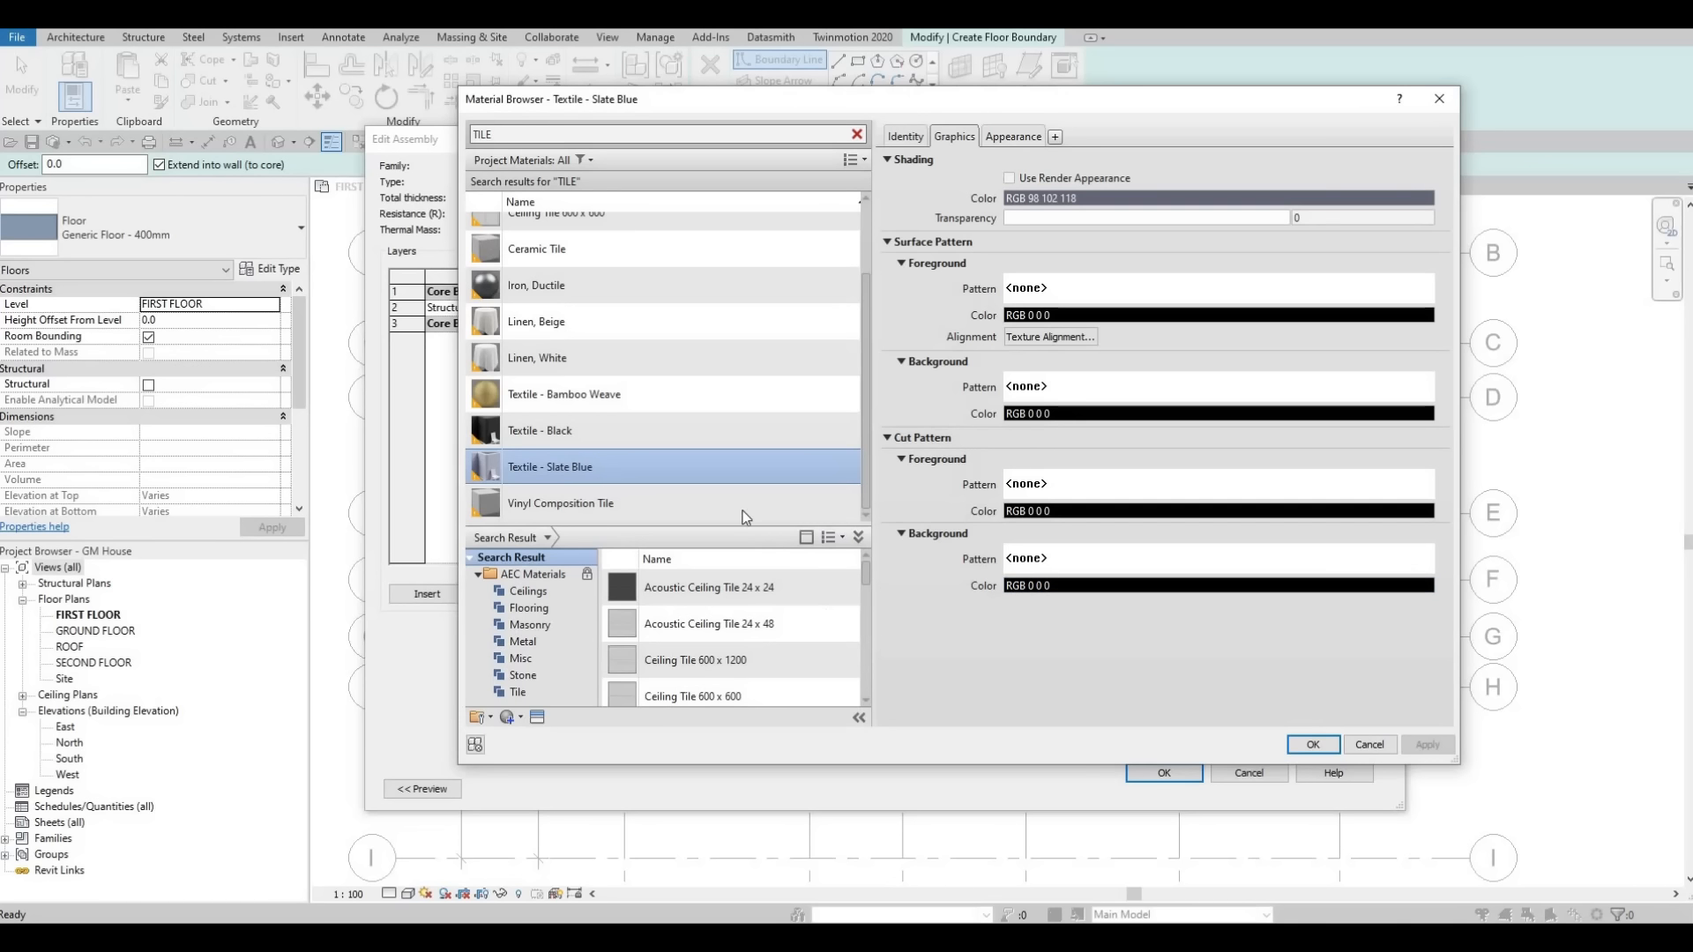
pyautogui.click(606, 505)
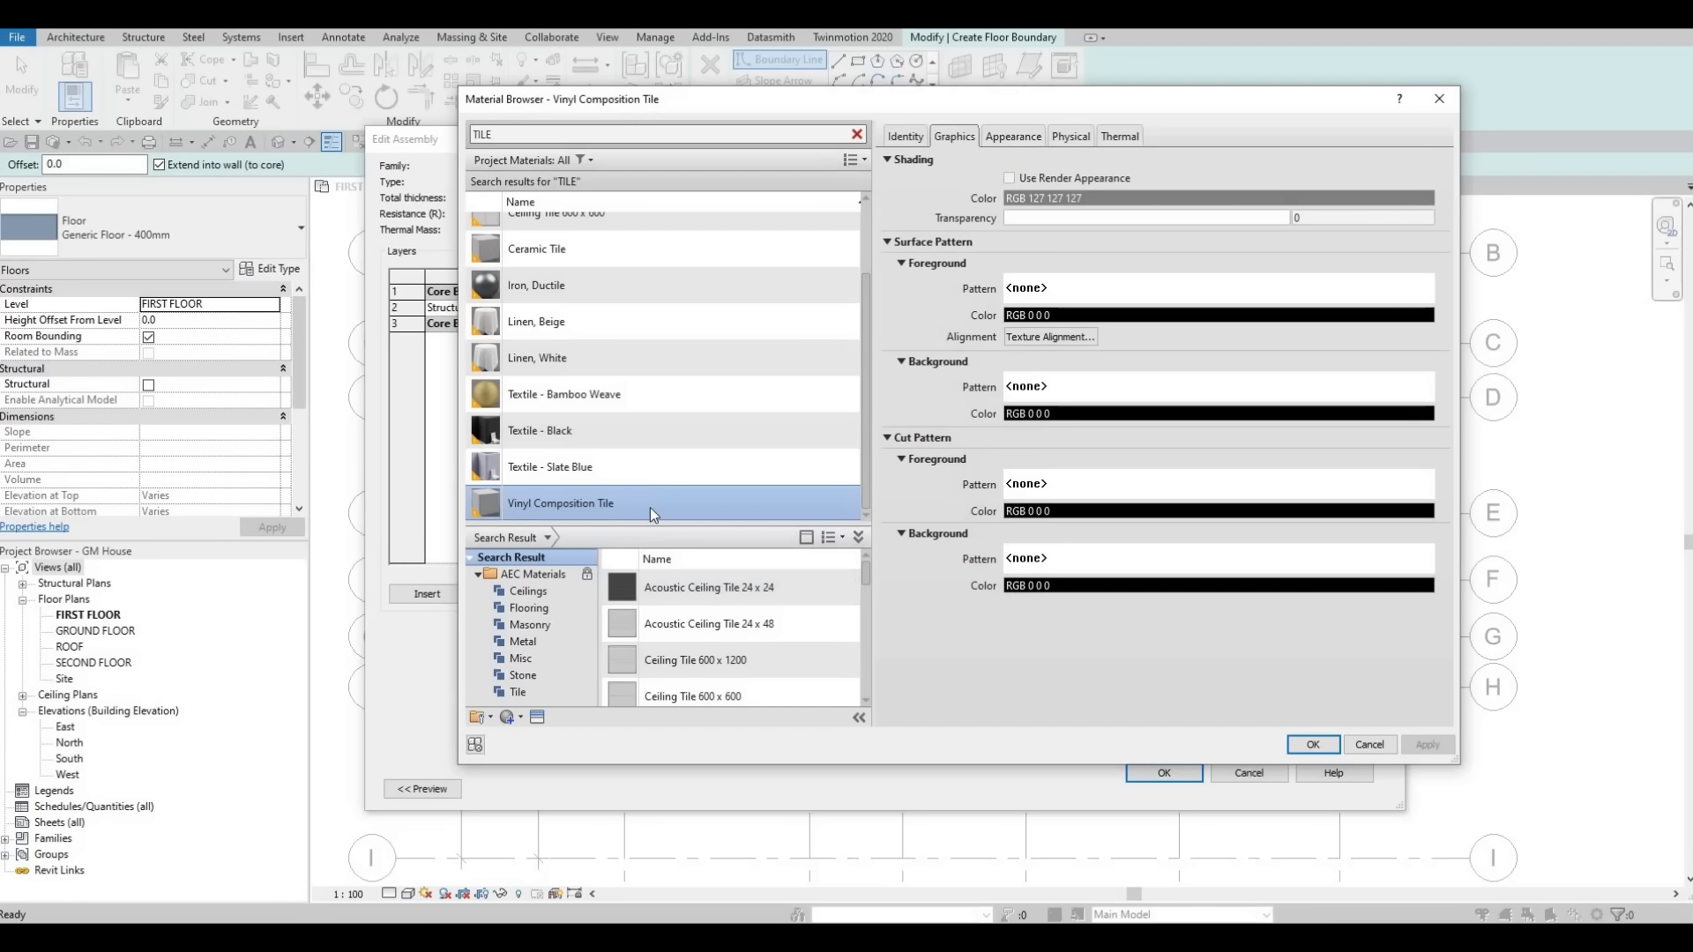
pyautogui.click(1313, 745)
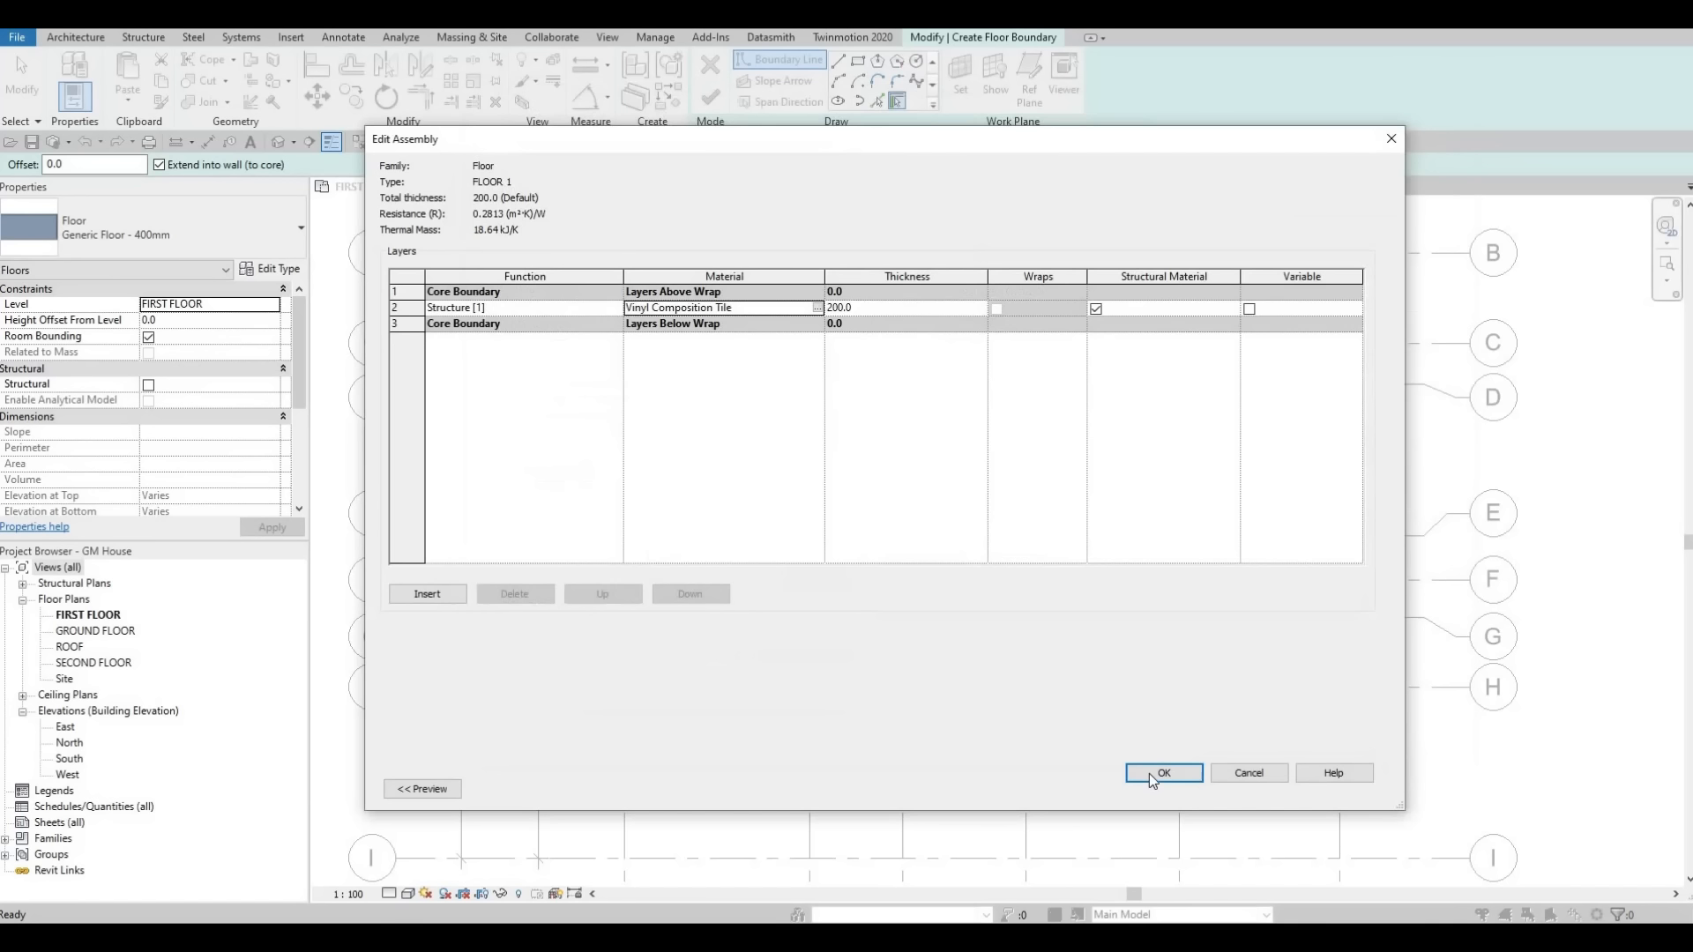
pyautogui.click(1147, 775)
pyautogui.click(1181, 788)
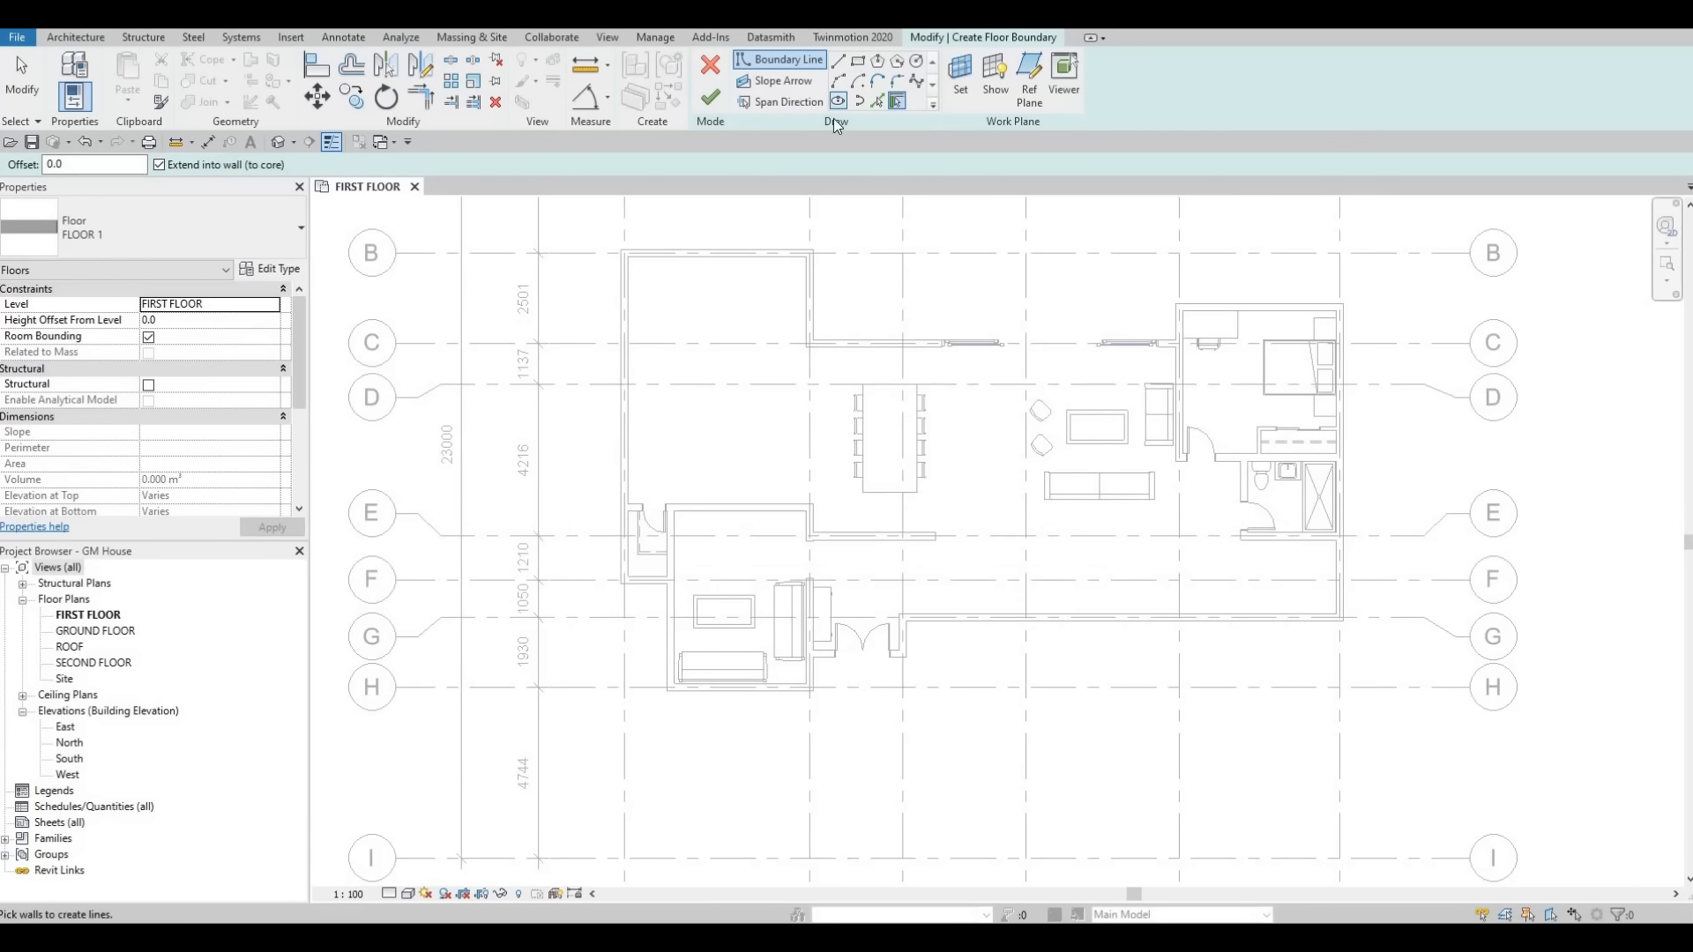
# Sketch a rectangular boundary about 3750 mm wide over the upper-left room and finish the FLOOR 1 floor.
pyautogui.click(858, 61)
pyautogui.scroll(3, 662, 290)
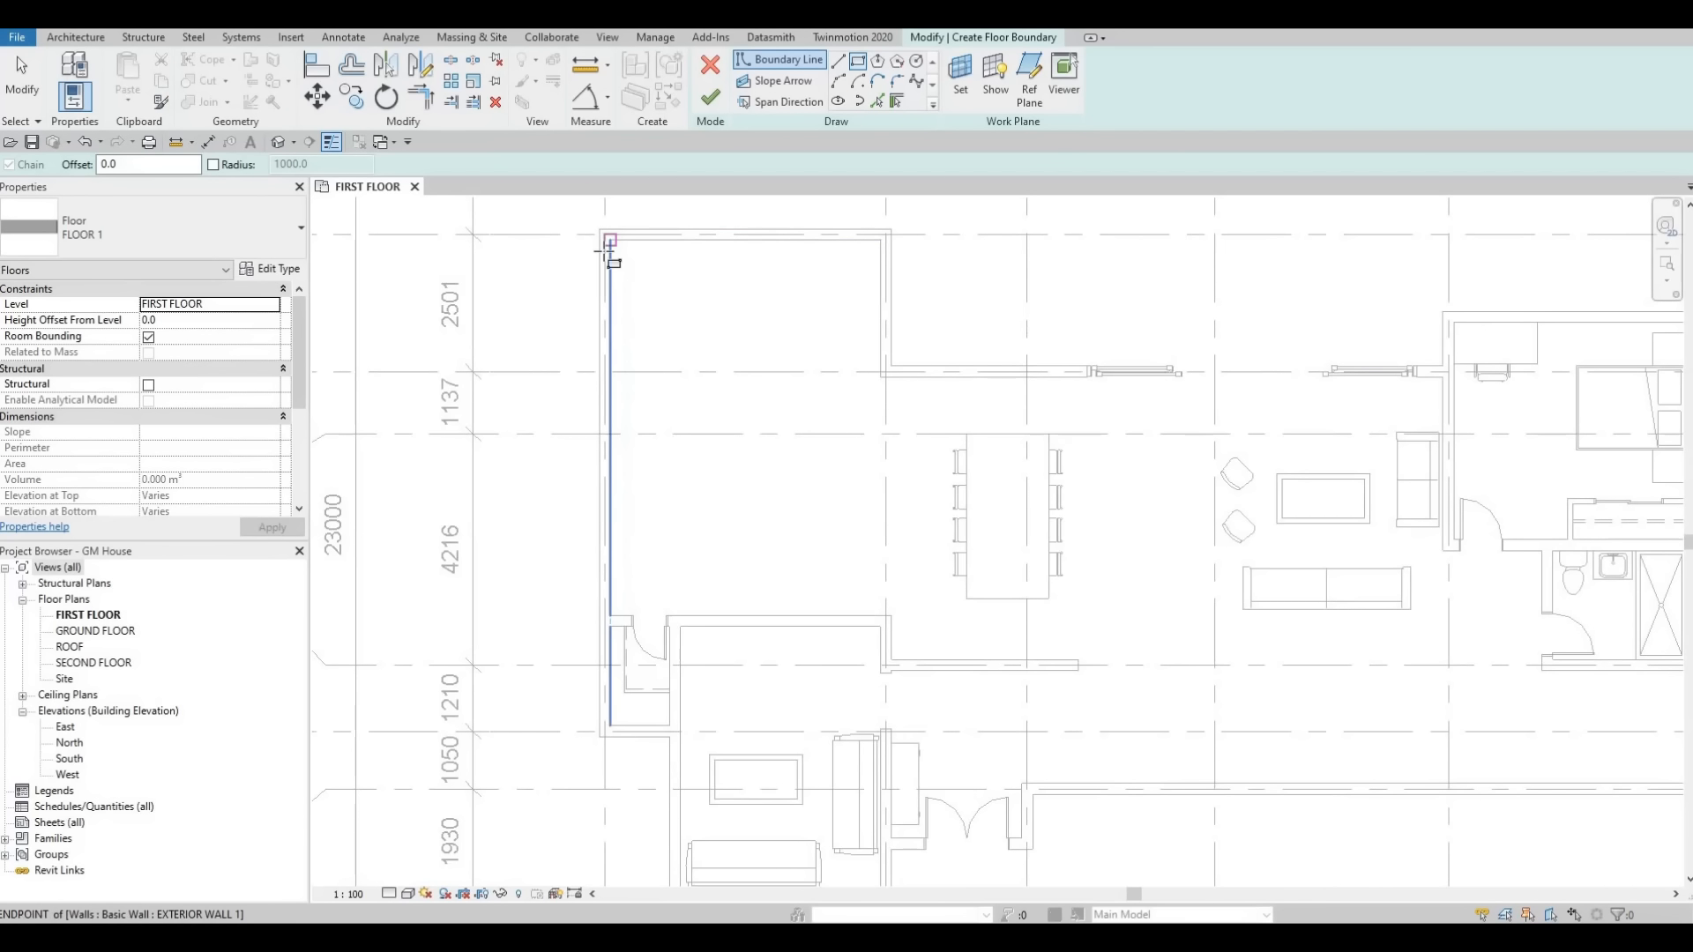
pyautogui.click(609, 240)
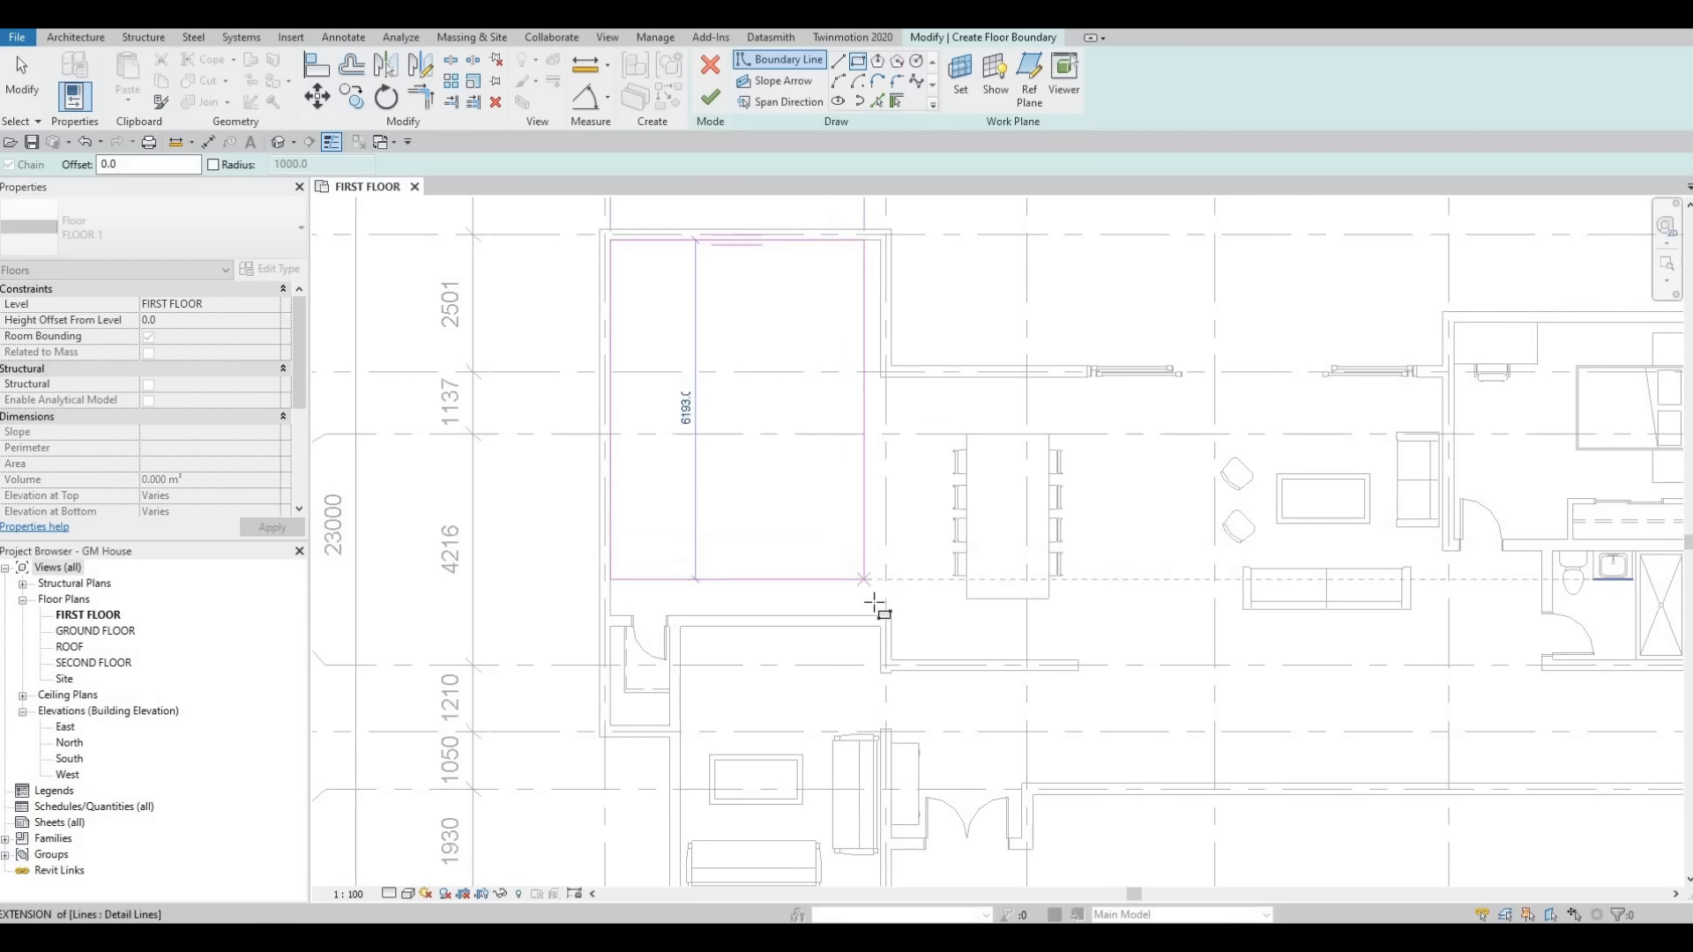
pyautogui.click(880, 610)
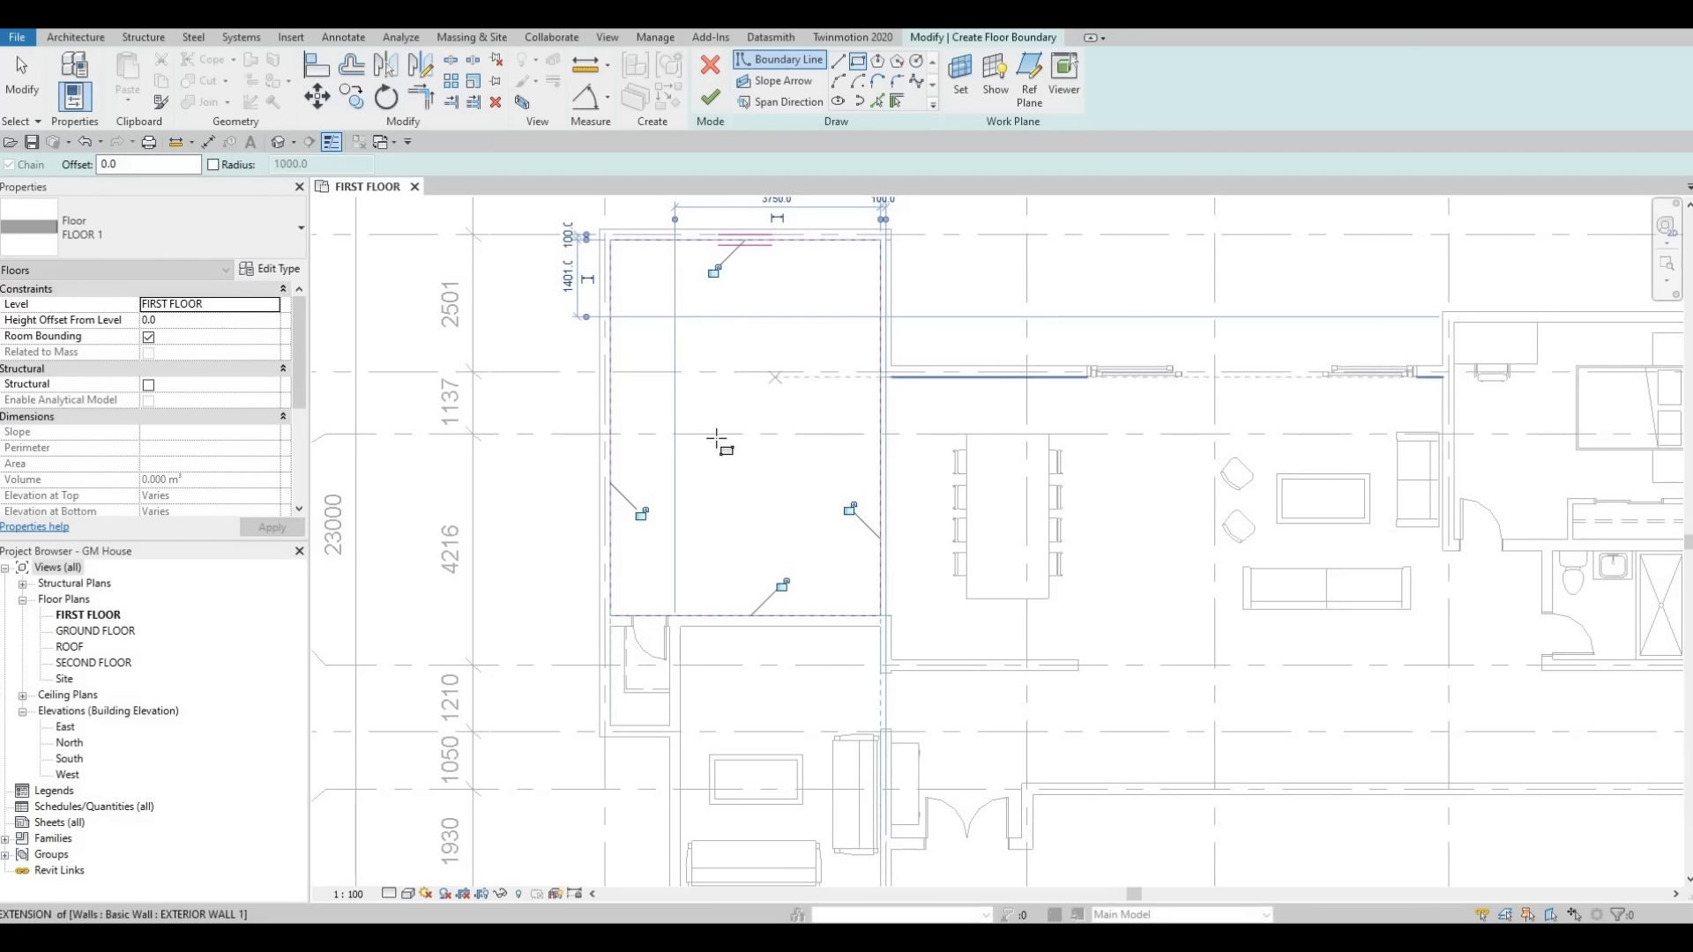
pyautogui.scroll(-3, 340, 291)
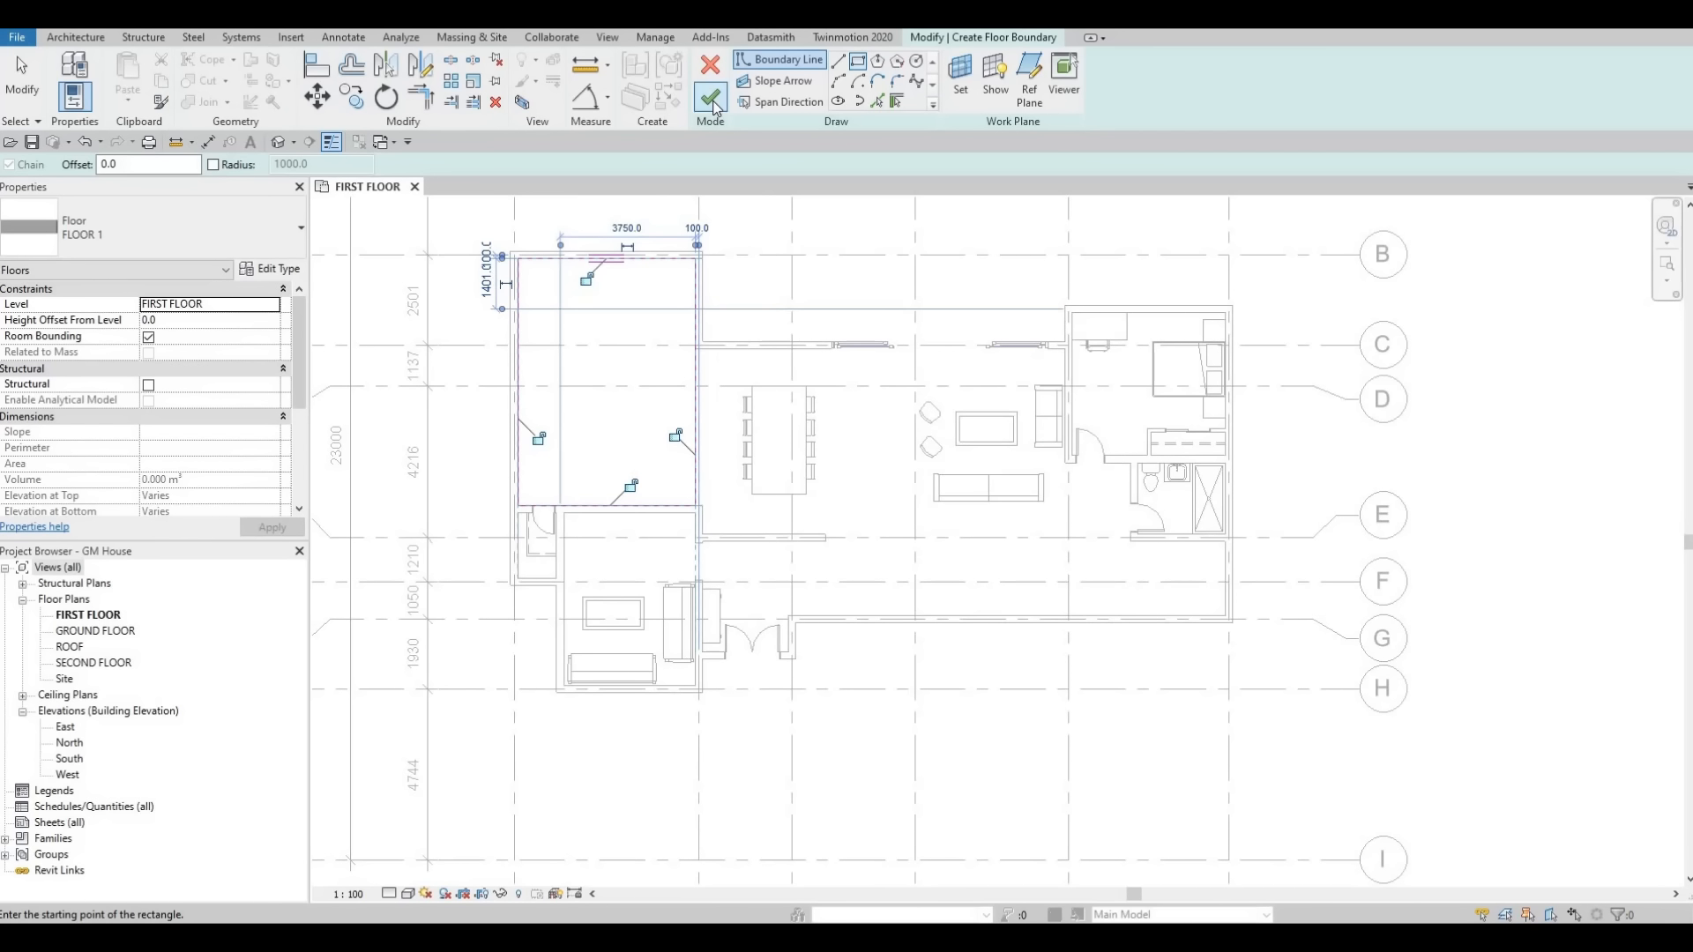
pyautogui.click(712, 99)
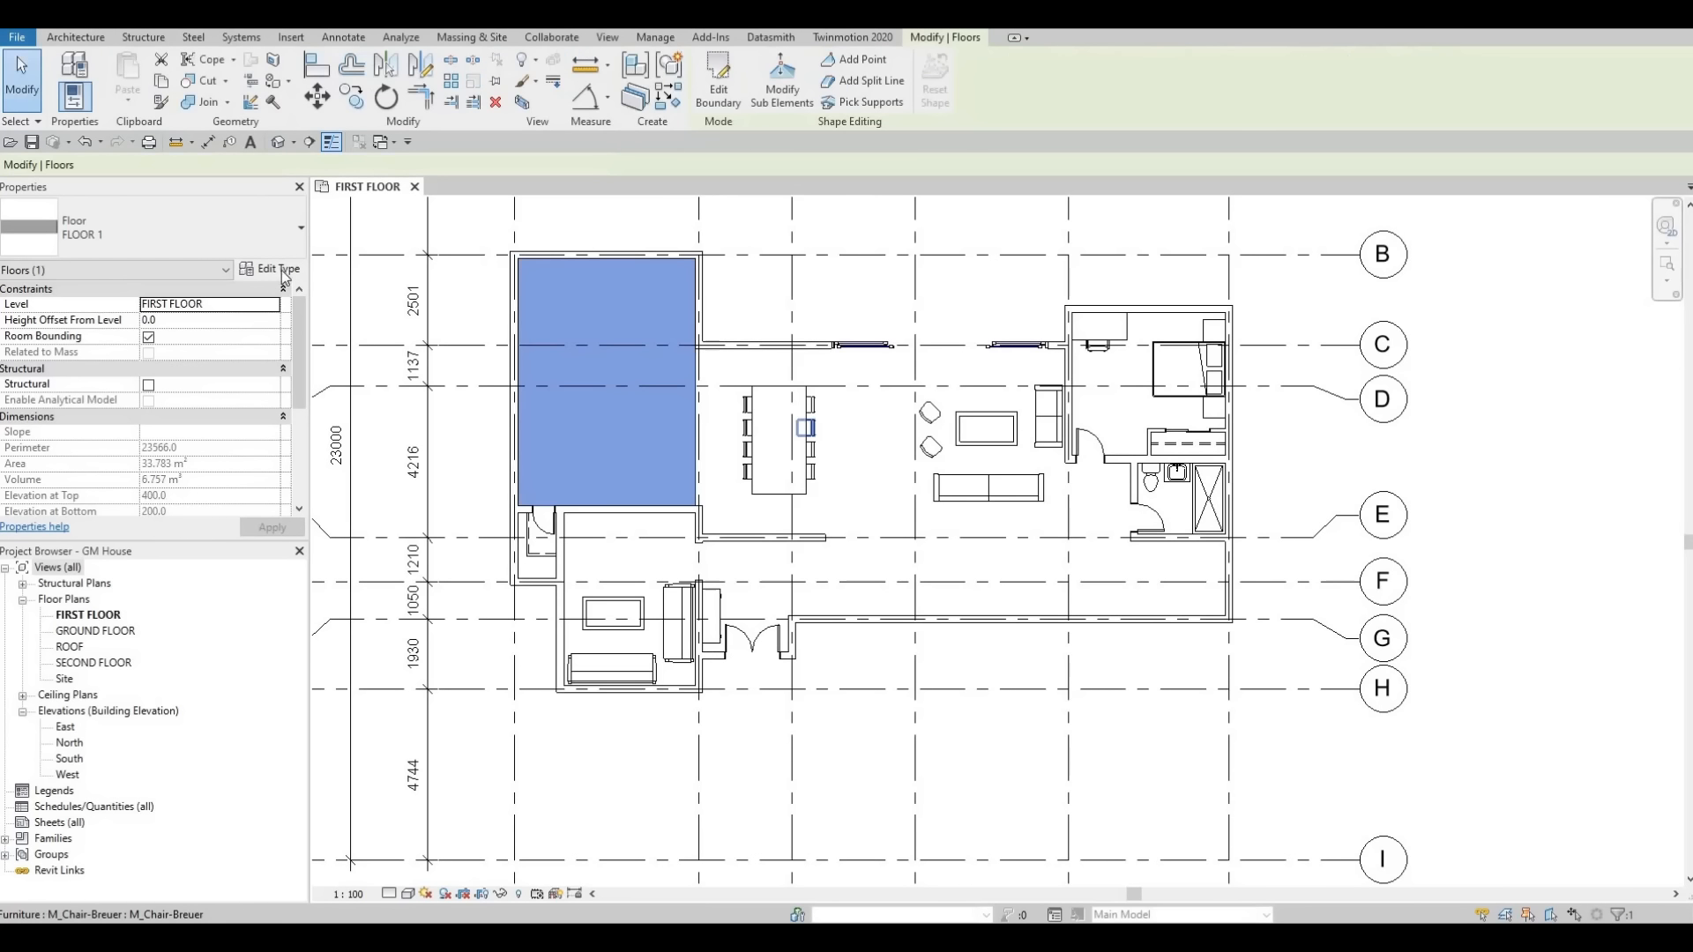
# Start a new floor and duplicate its type under the name FLOOR 2.
pyautogui.press('Escape')
pyautogui.press('Escape')
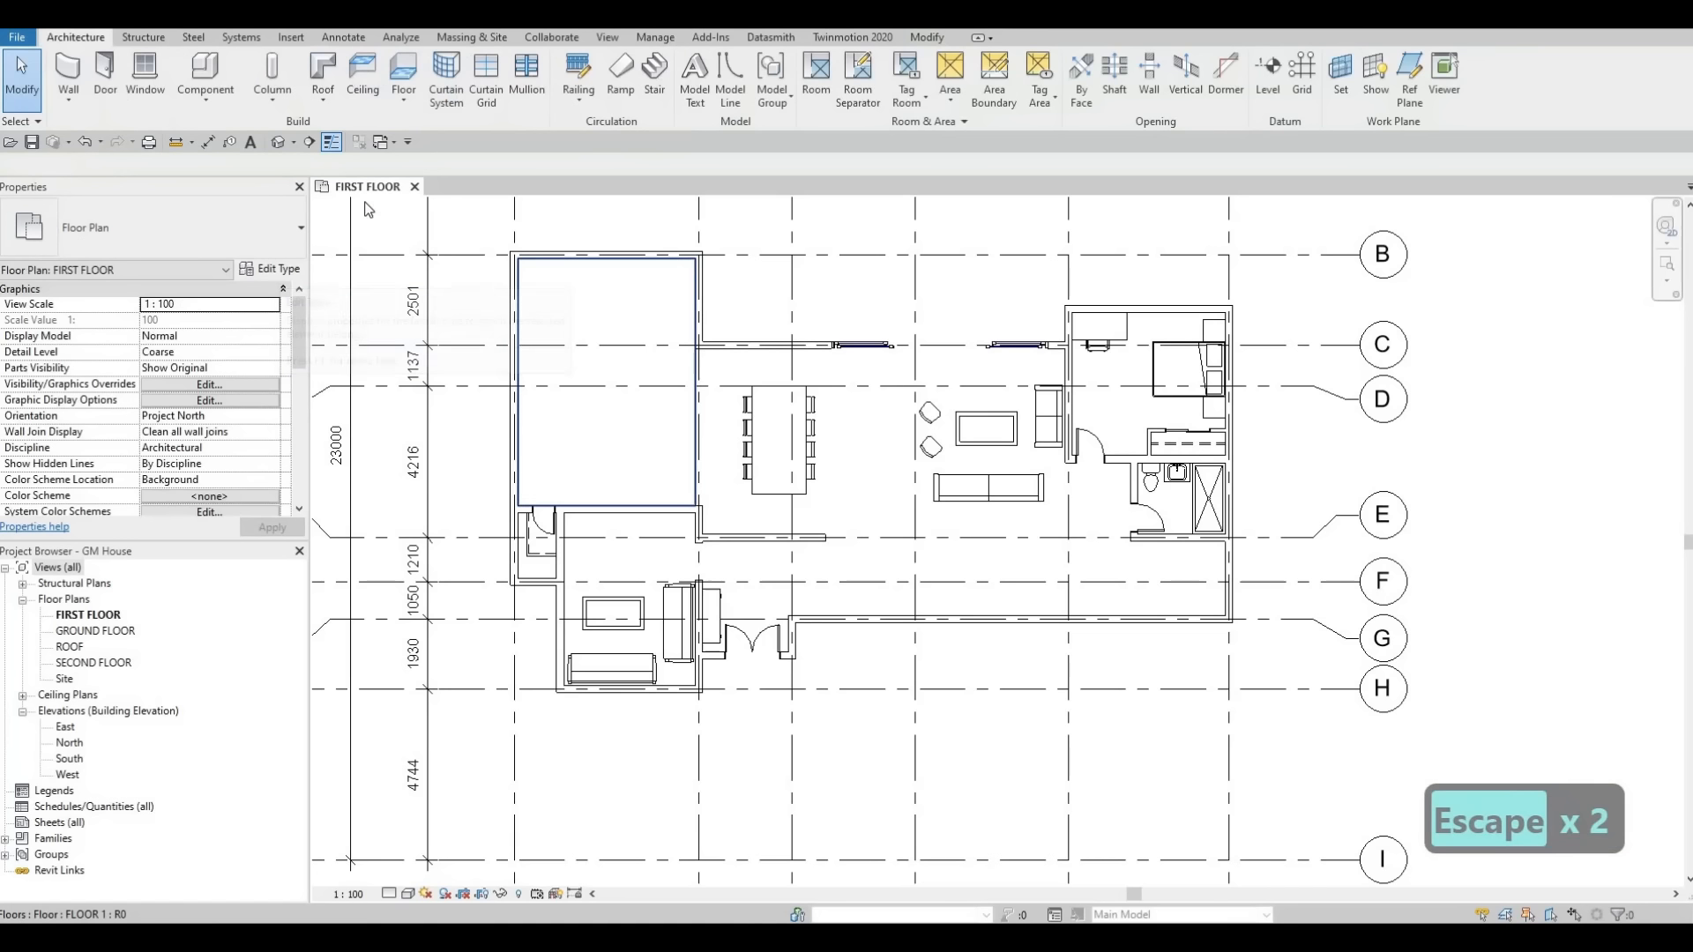
pyautogui.click(415, 73)
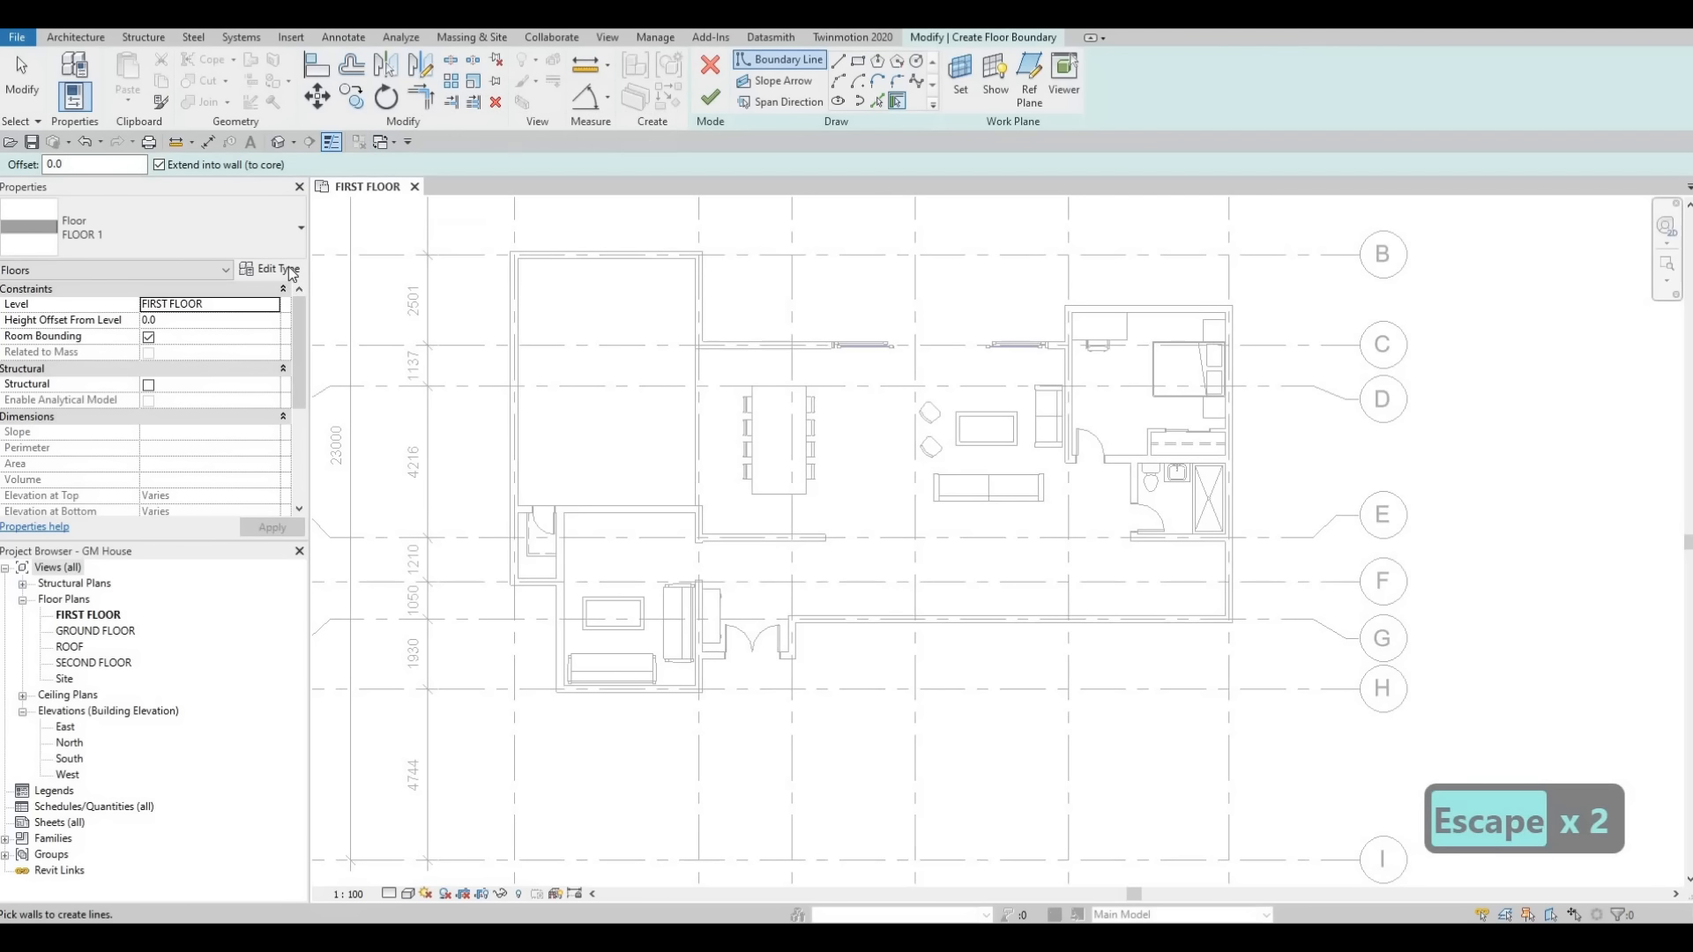
pyautogui.click(271, 268)
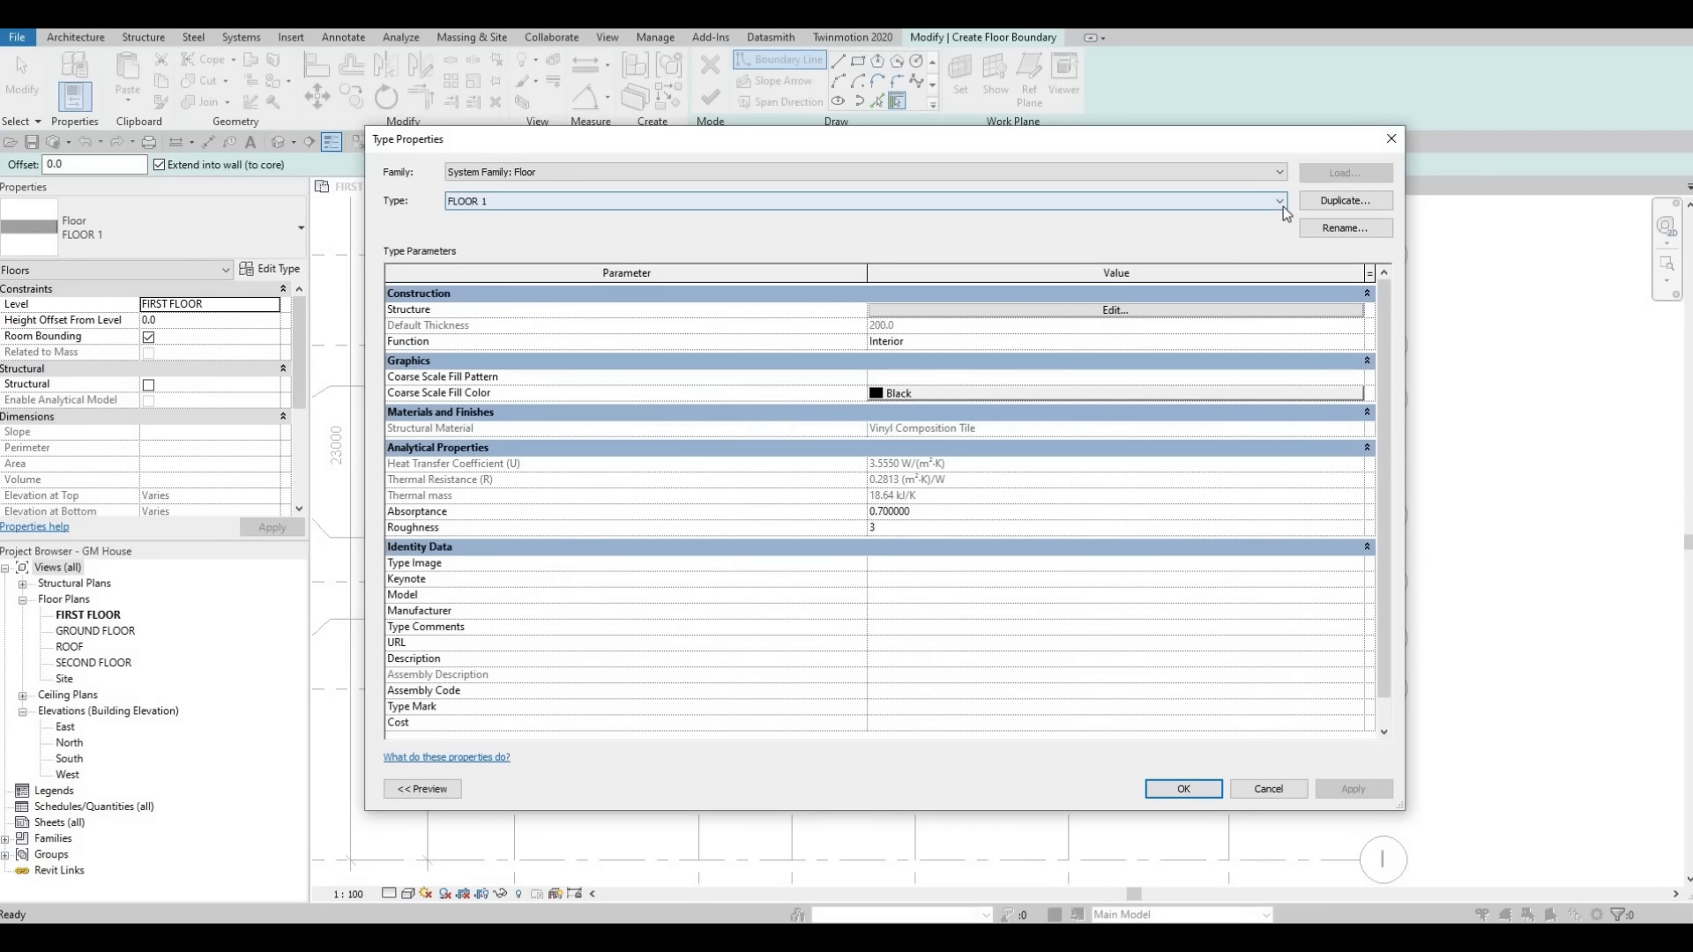
pyautogui.click(1345, 200)
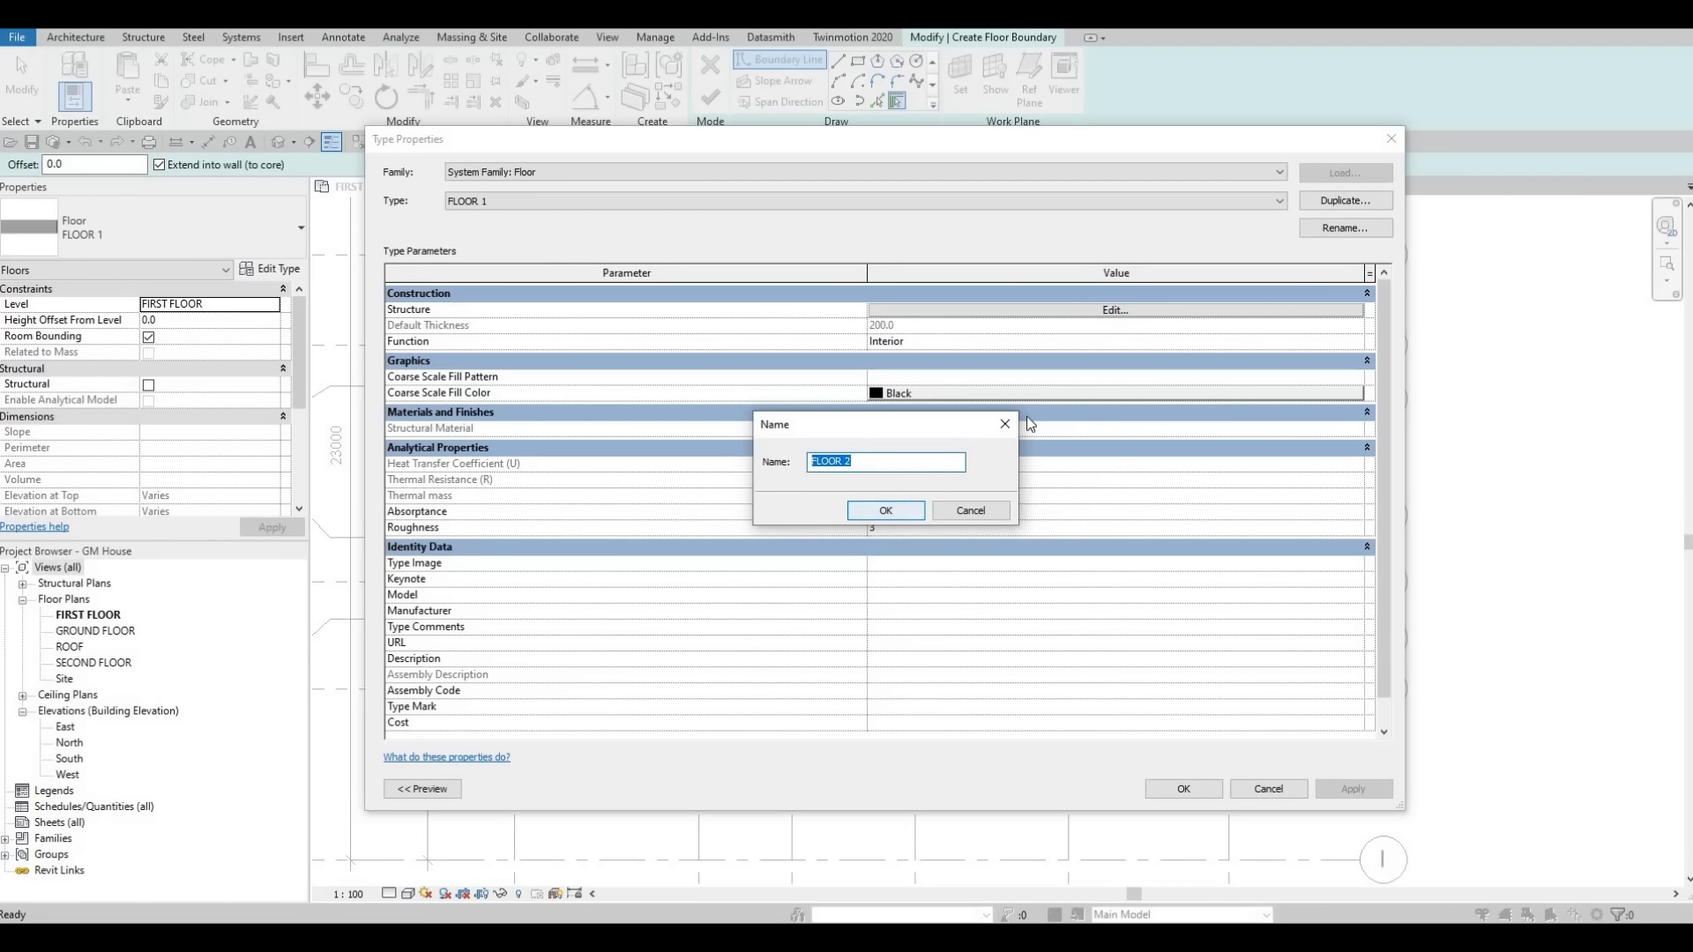
pyautogui.press('Return')
# Add Fieldstone from the AEC Materials Stone library as the structure layer material and close the type dialogs.
pyautogui.click(871, 311)
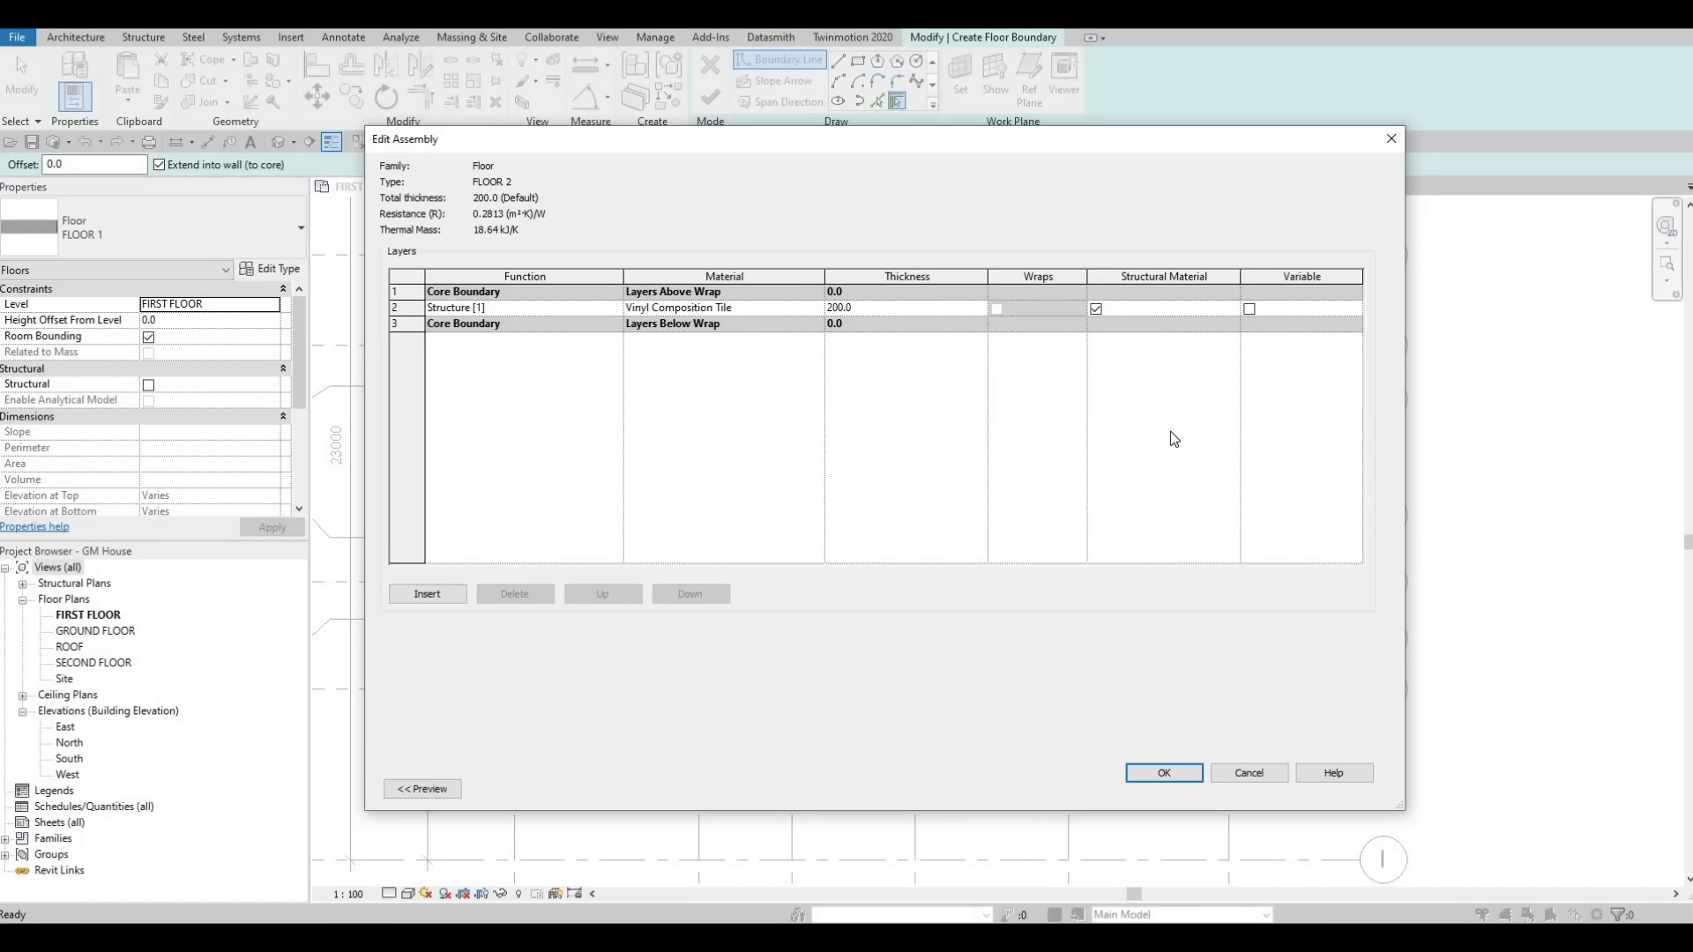
pyautogui.click(818, 307)
pyautogui.click(818, 307)
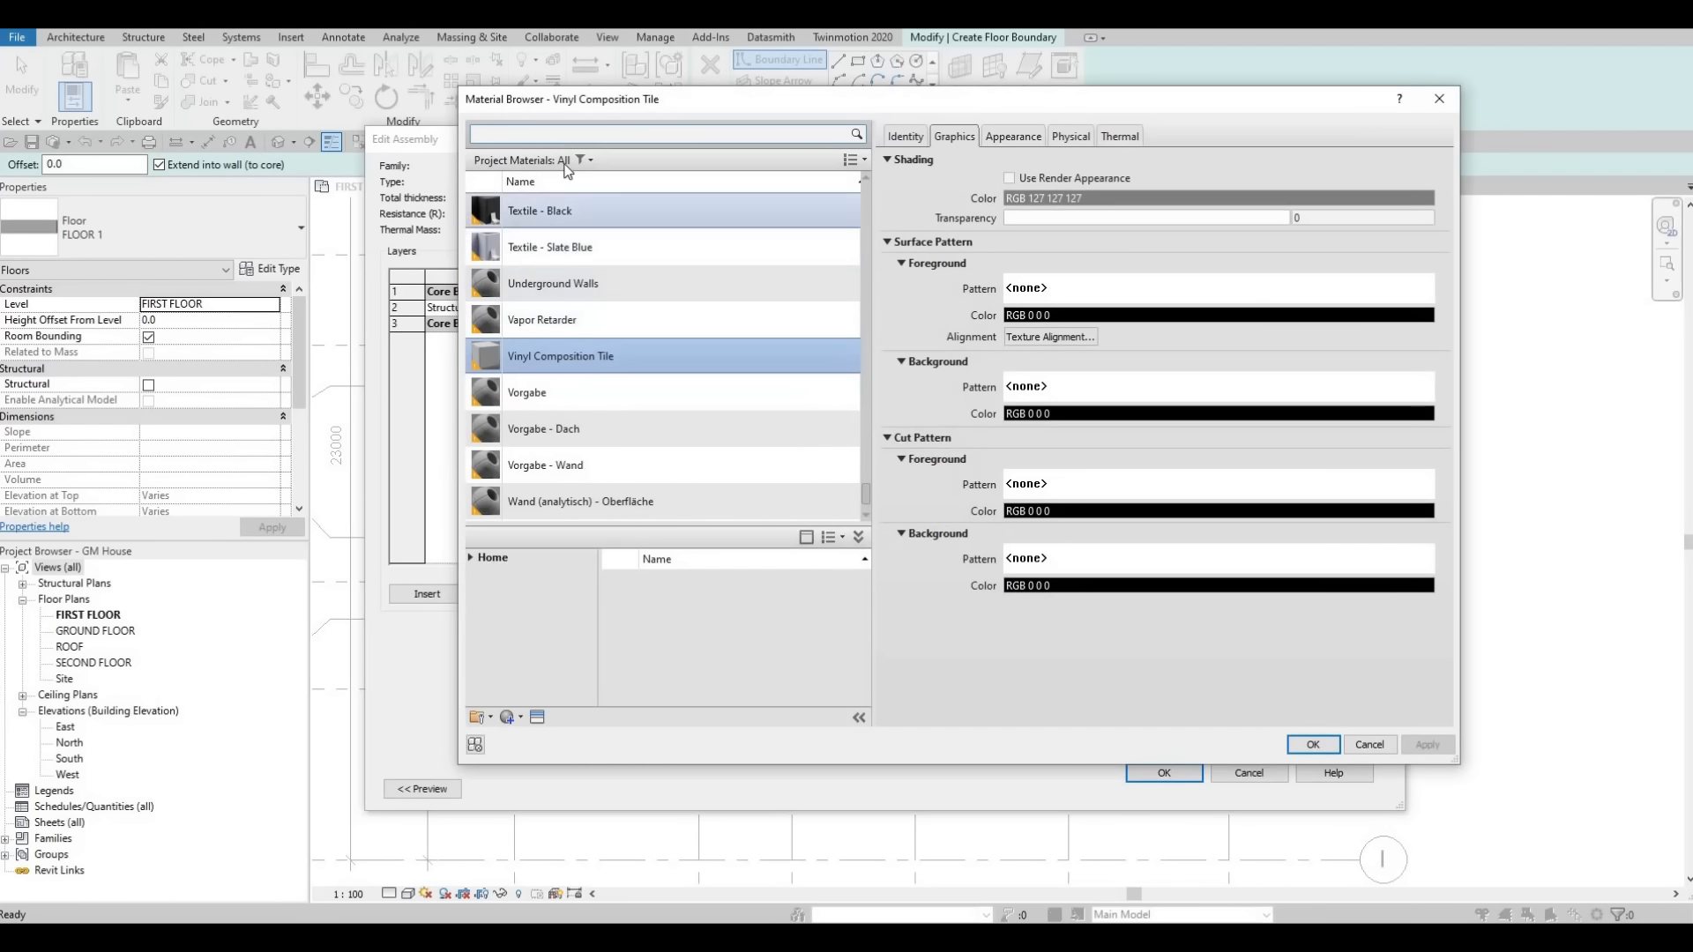
pyautogui.click(551, 135)
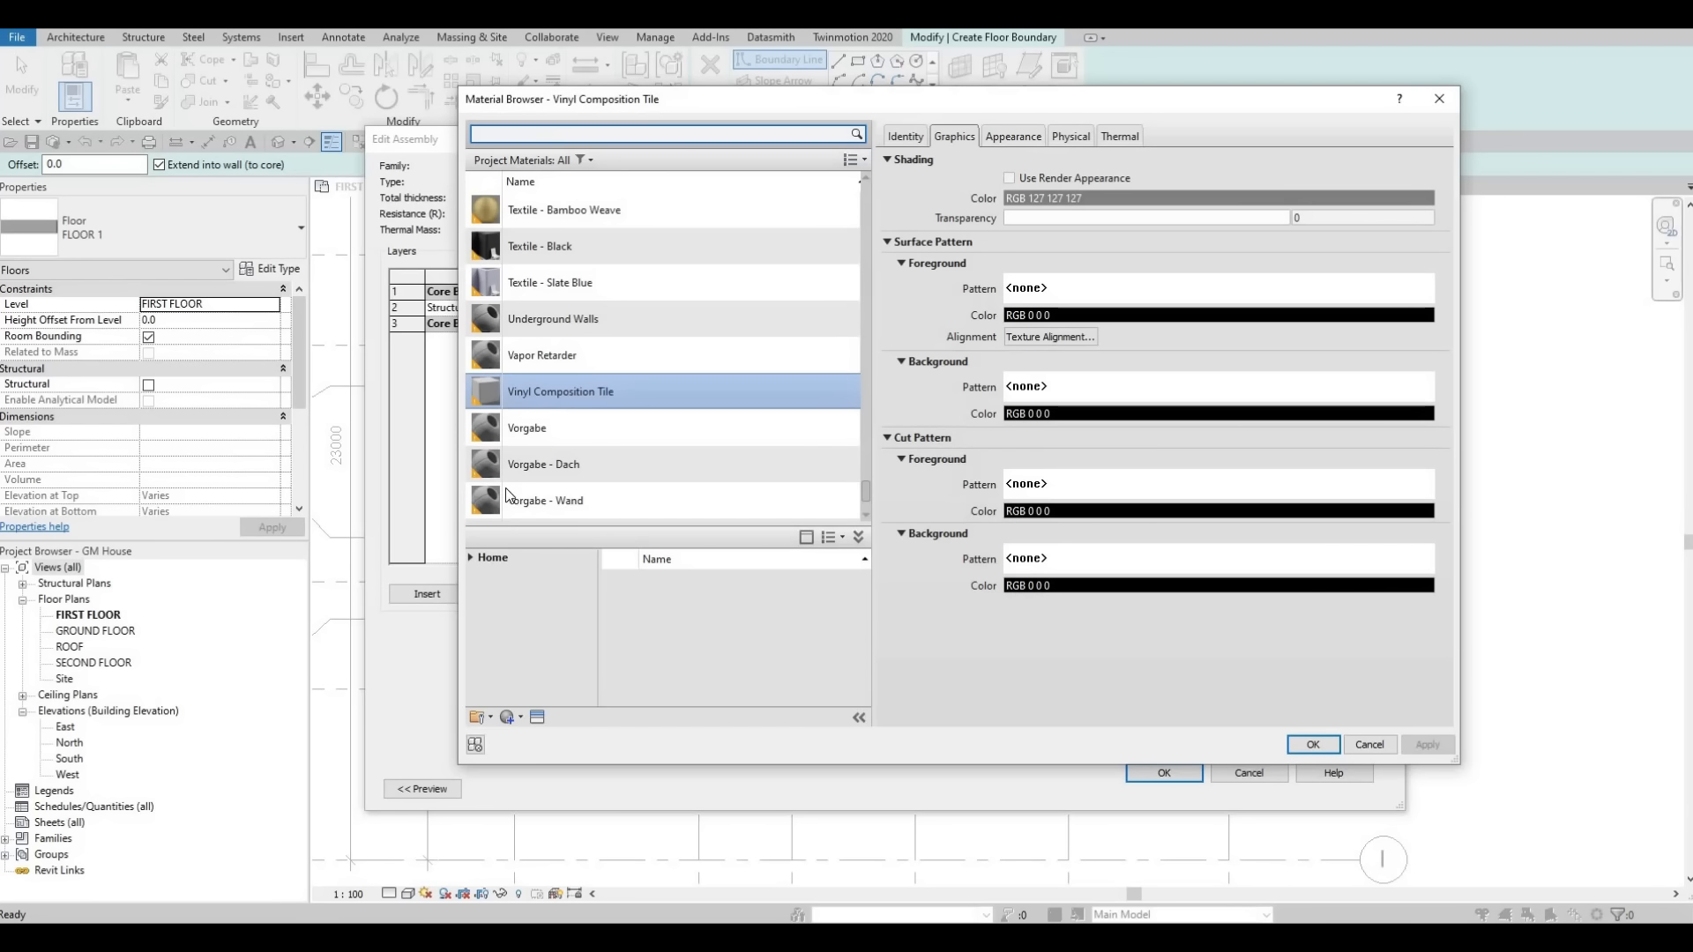
pyautogui.click(472, 559)
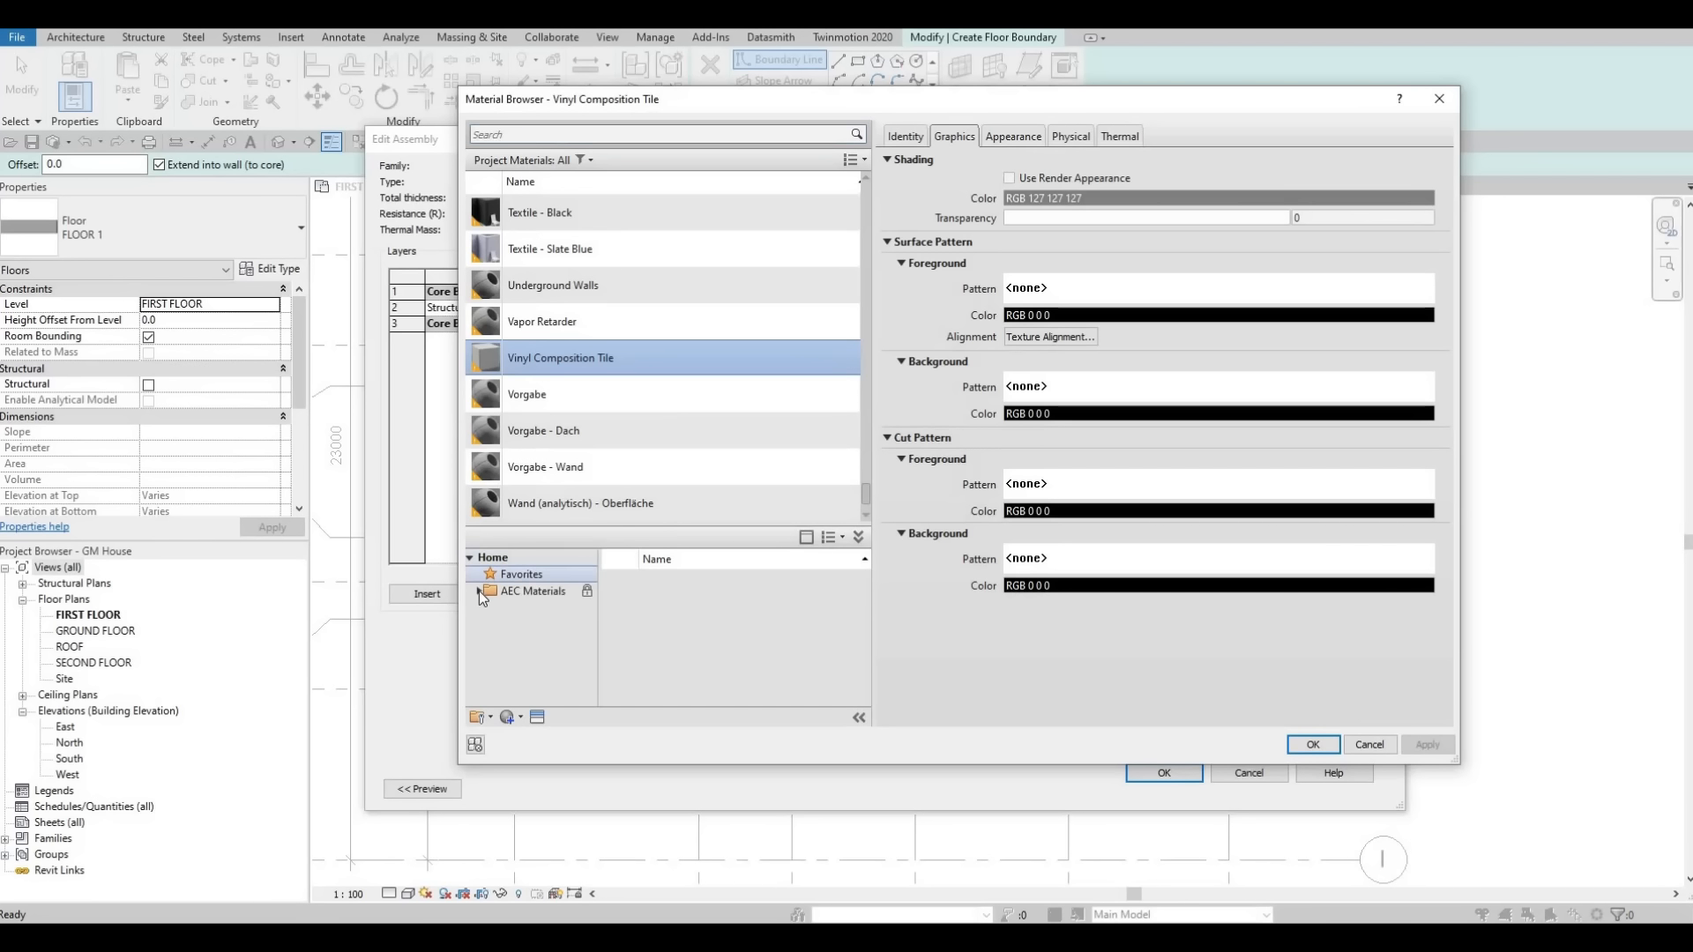
pyautogui.click(479, 591)
pyautogui.scroll(-3, 547, 653)
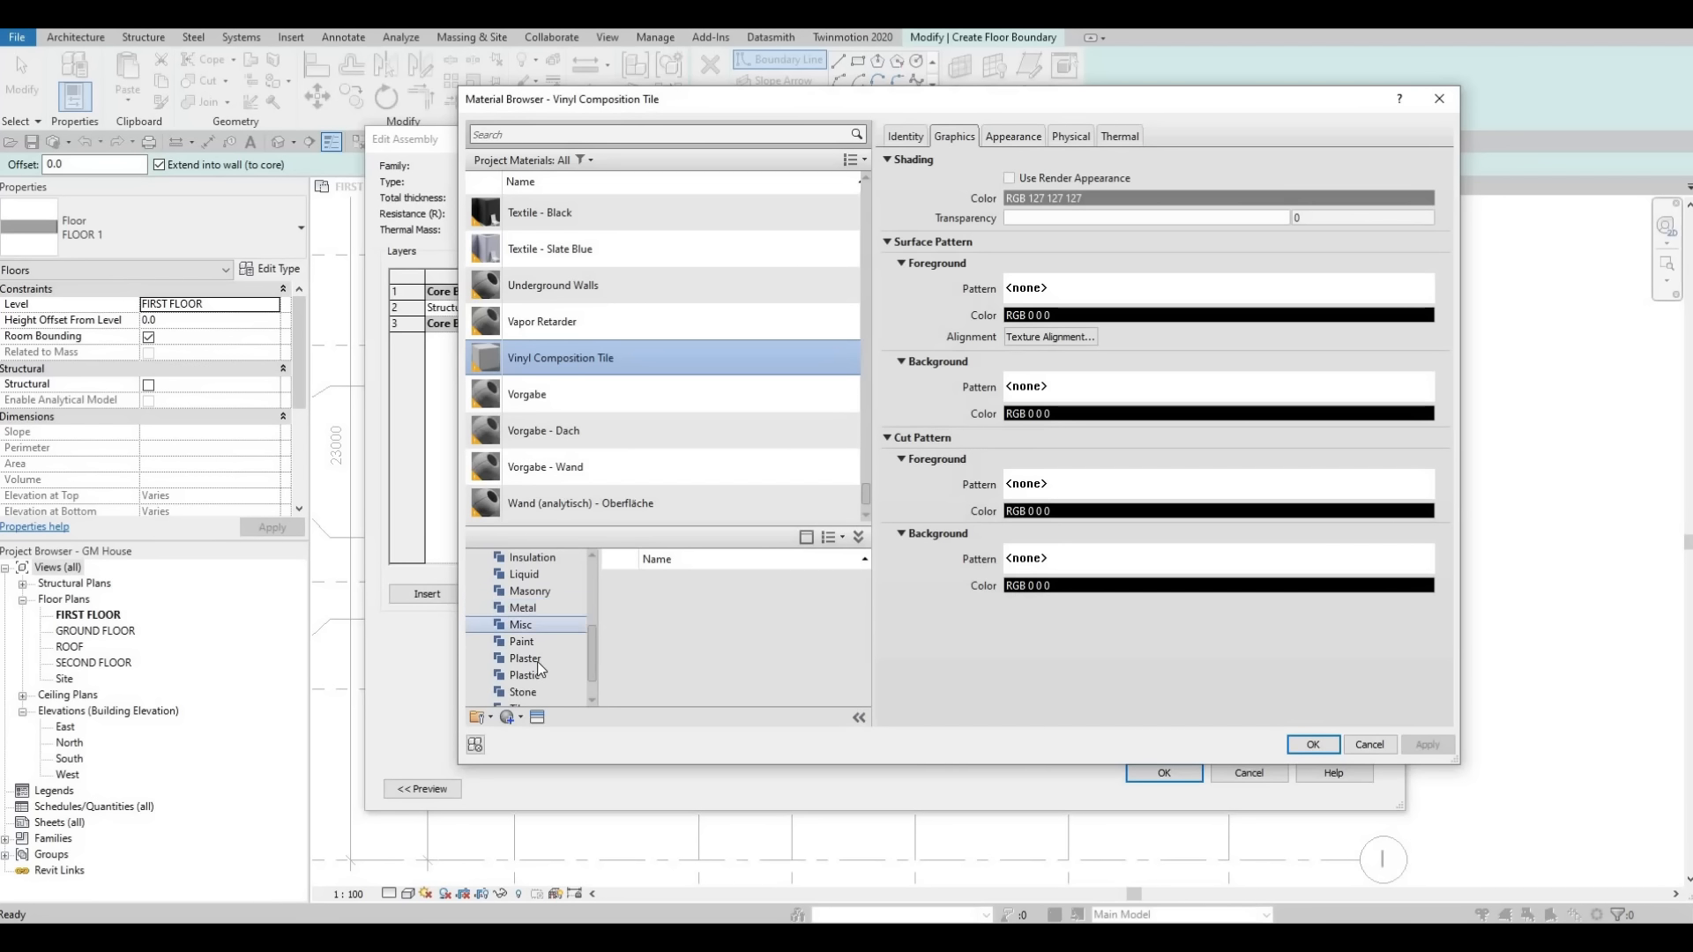
pyautogui.click(537, 661)
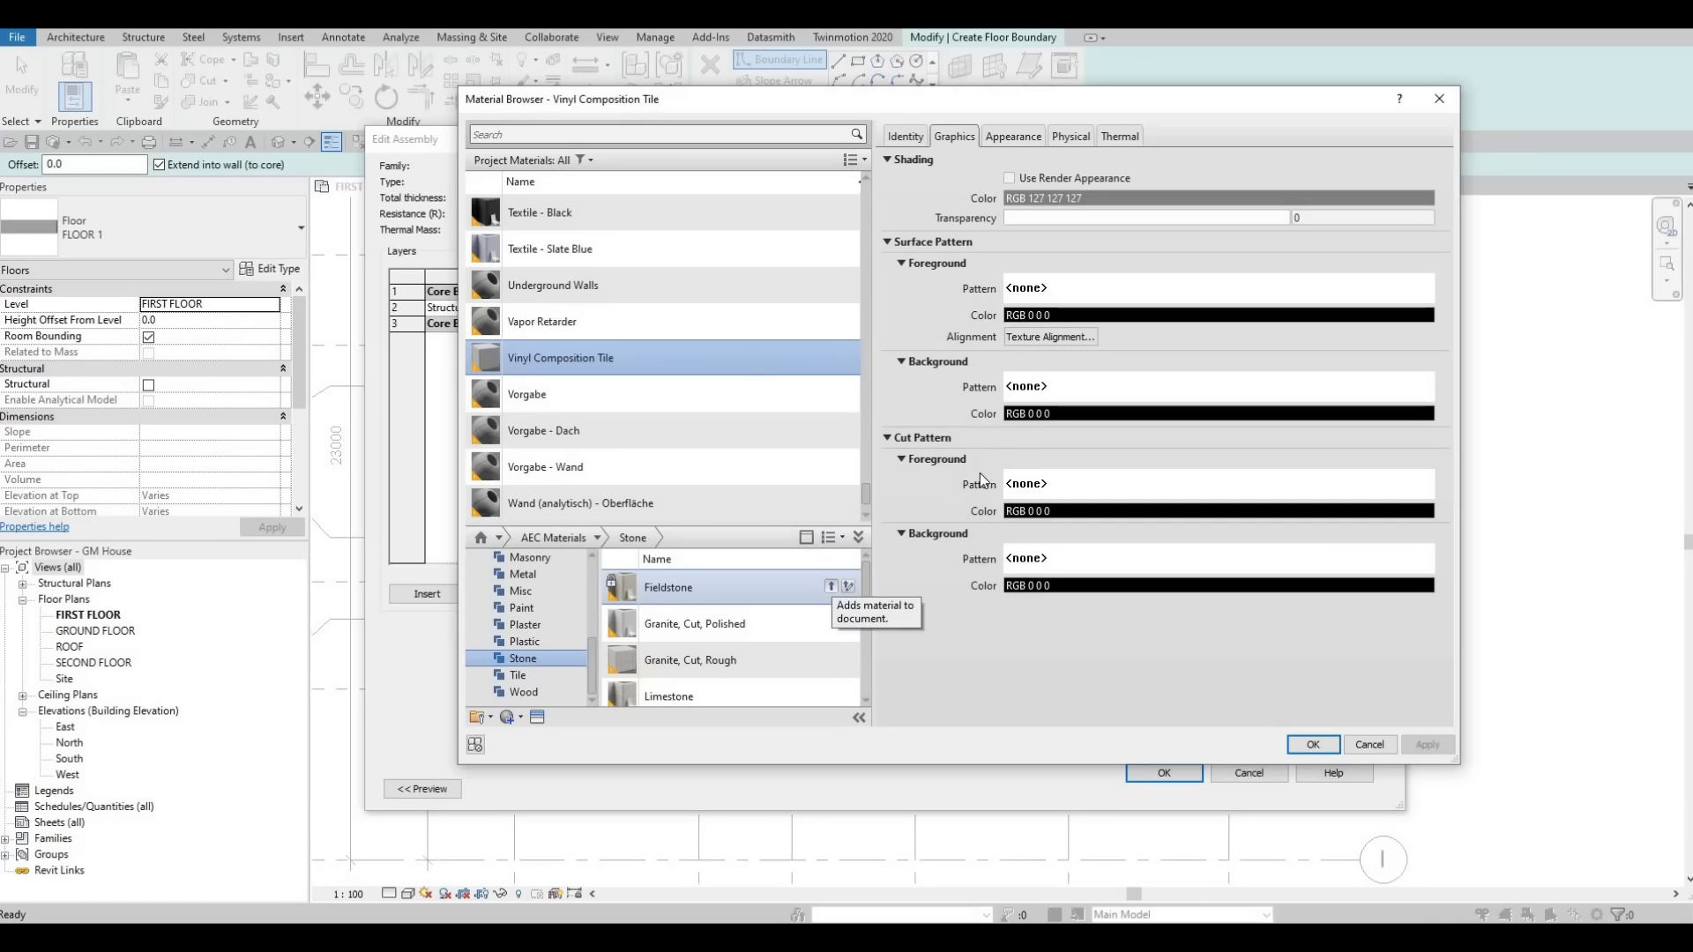
pyautogui.click(831, 587)
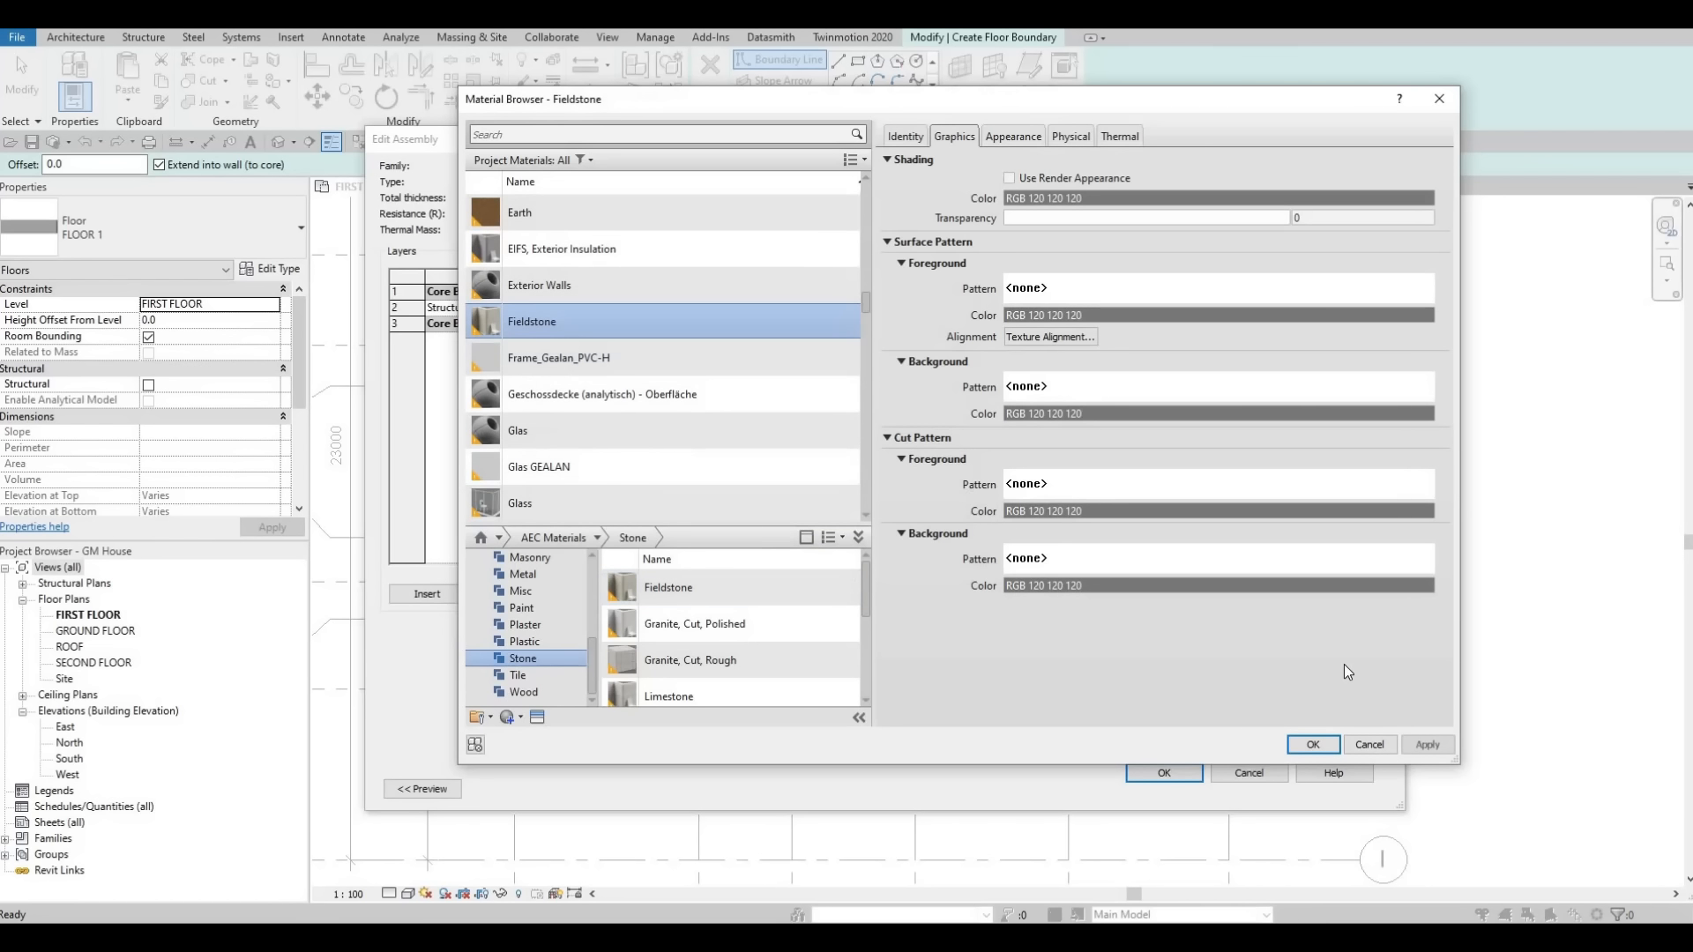
pyautogui.click(1313, 744)
pyautogui.click(1164, 773)
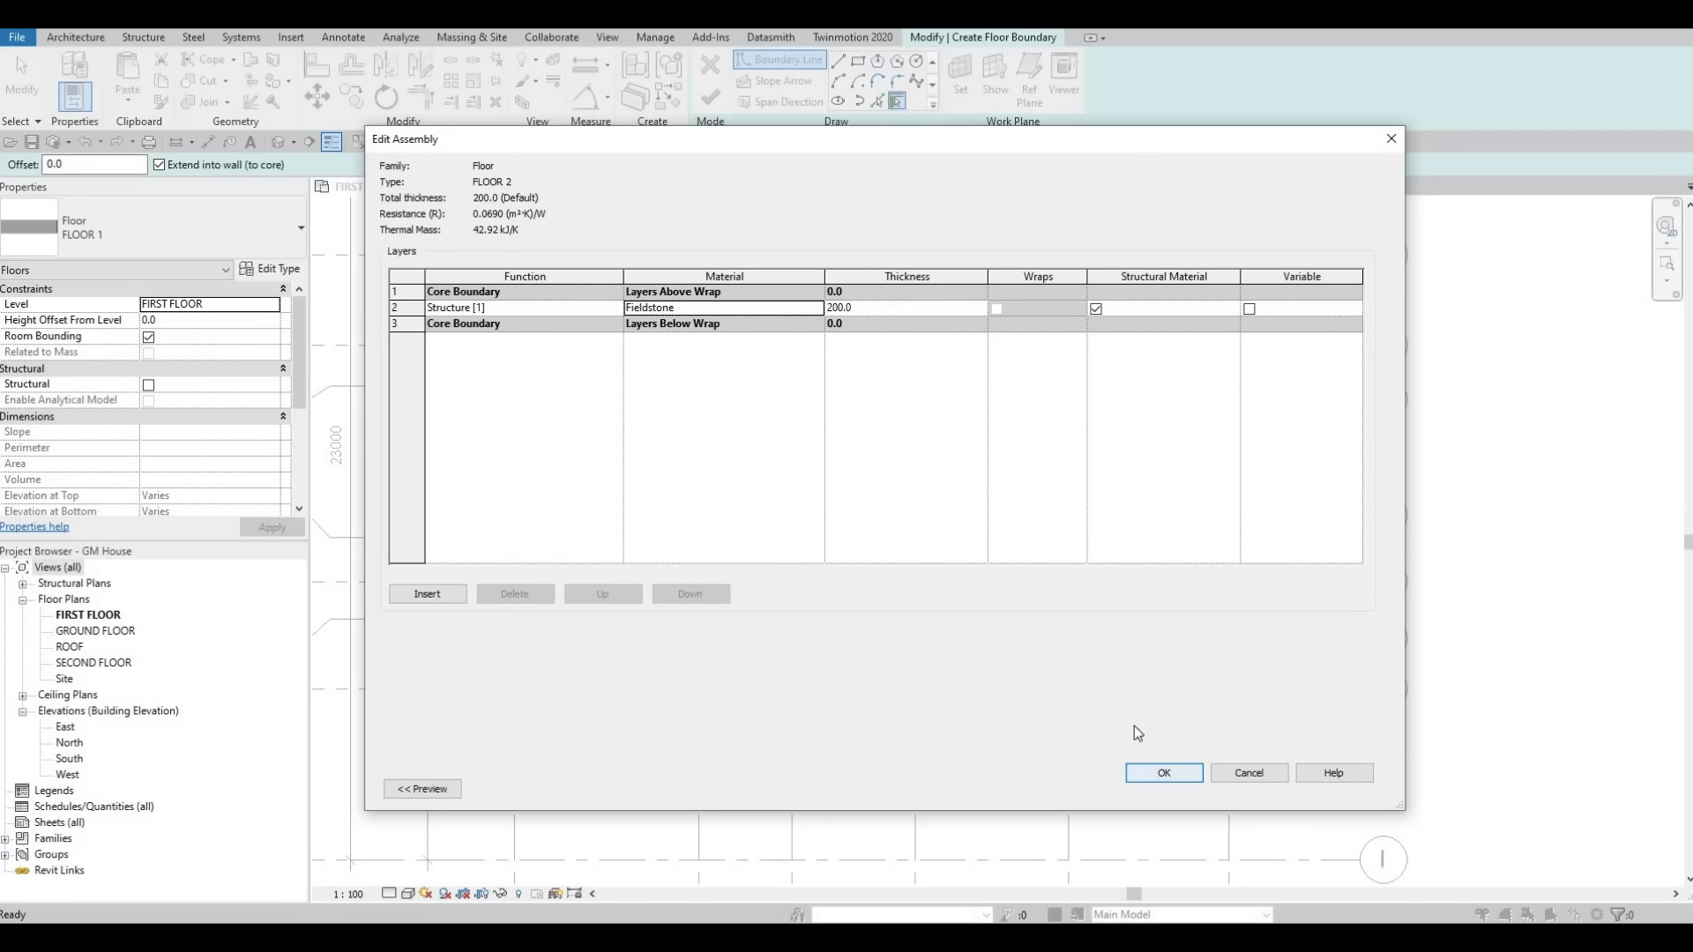
pyautogui.click(1182, 788)
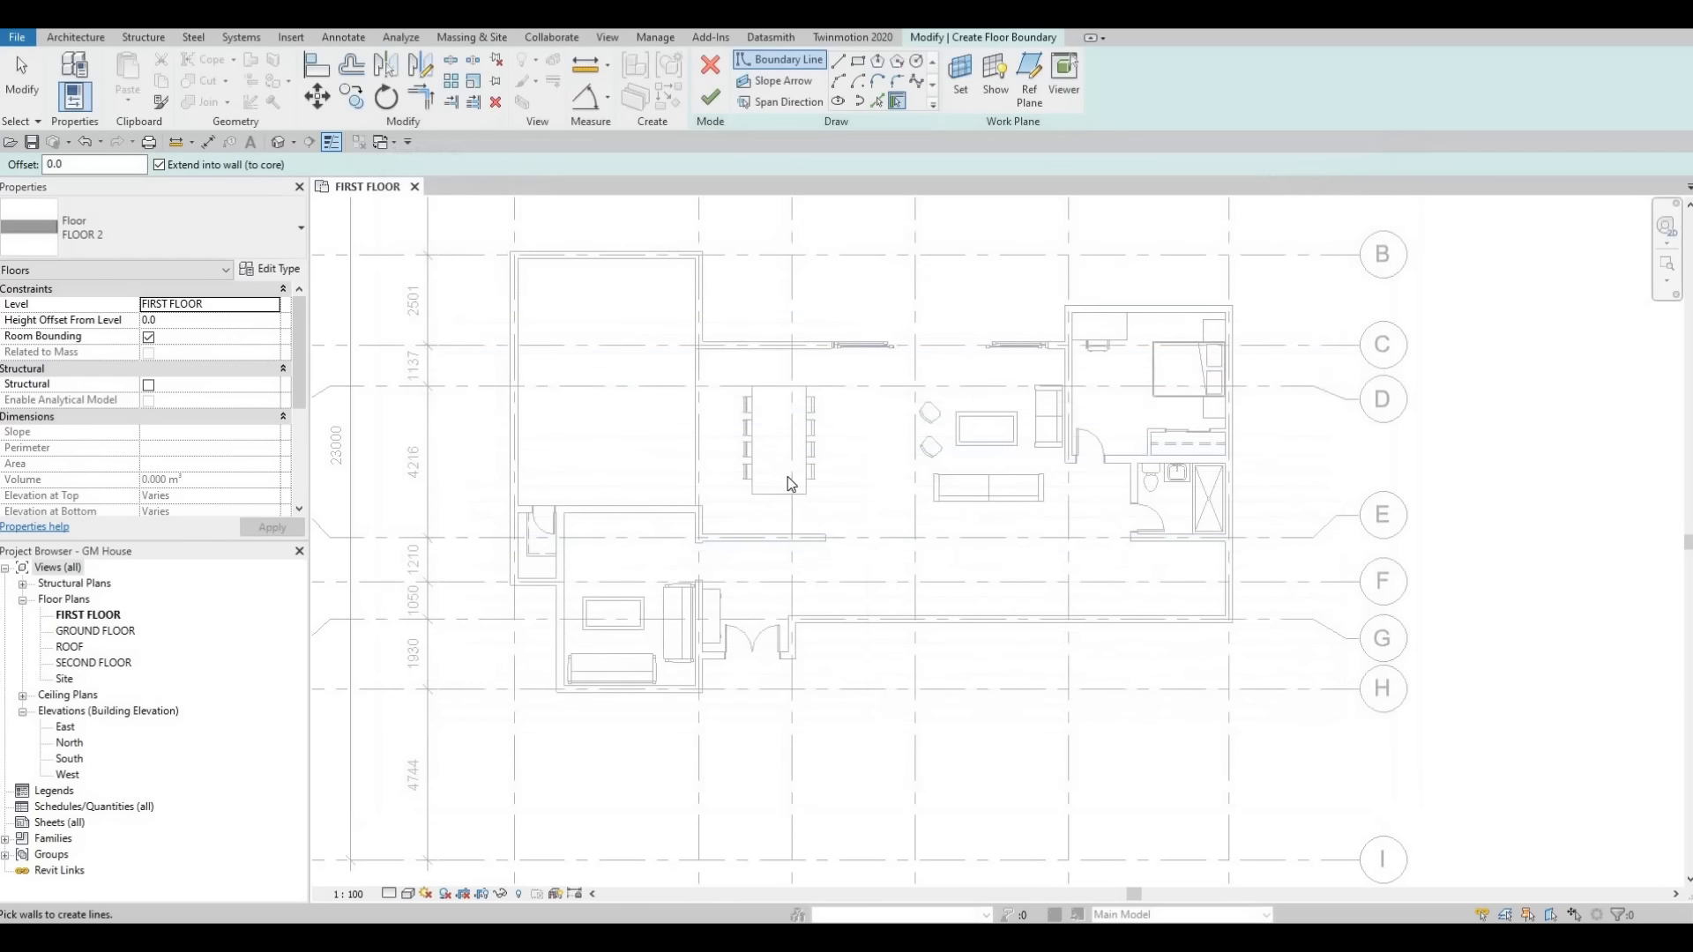
# Sketch a rectangular boundary about 10250 by 5000 mm over the dining and living area.
pyautogui.click(857, 60)
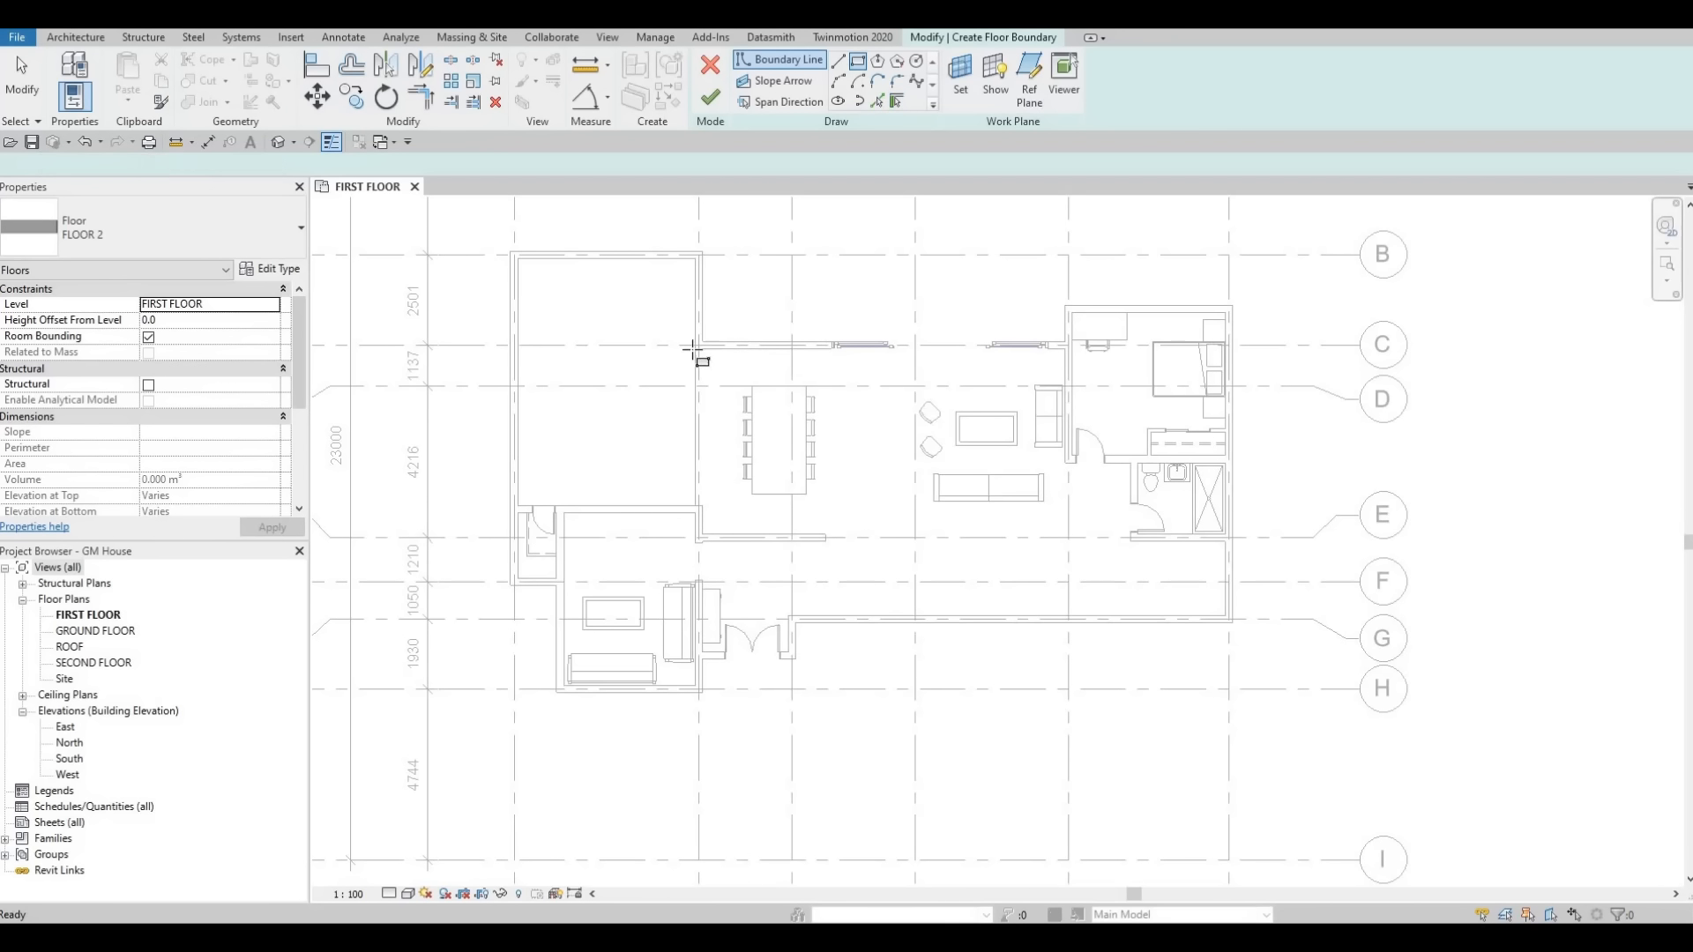
pyautogui.scroll(3, 691, 351)
pyautogui.click(649, 344)
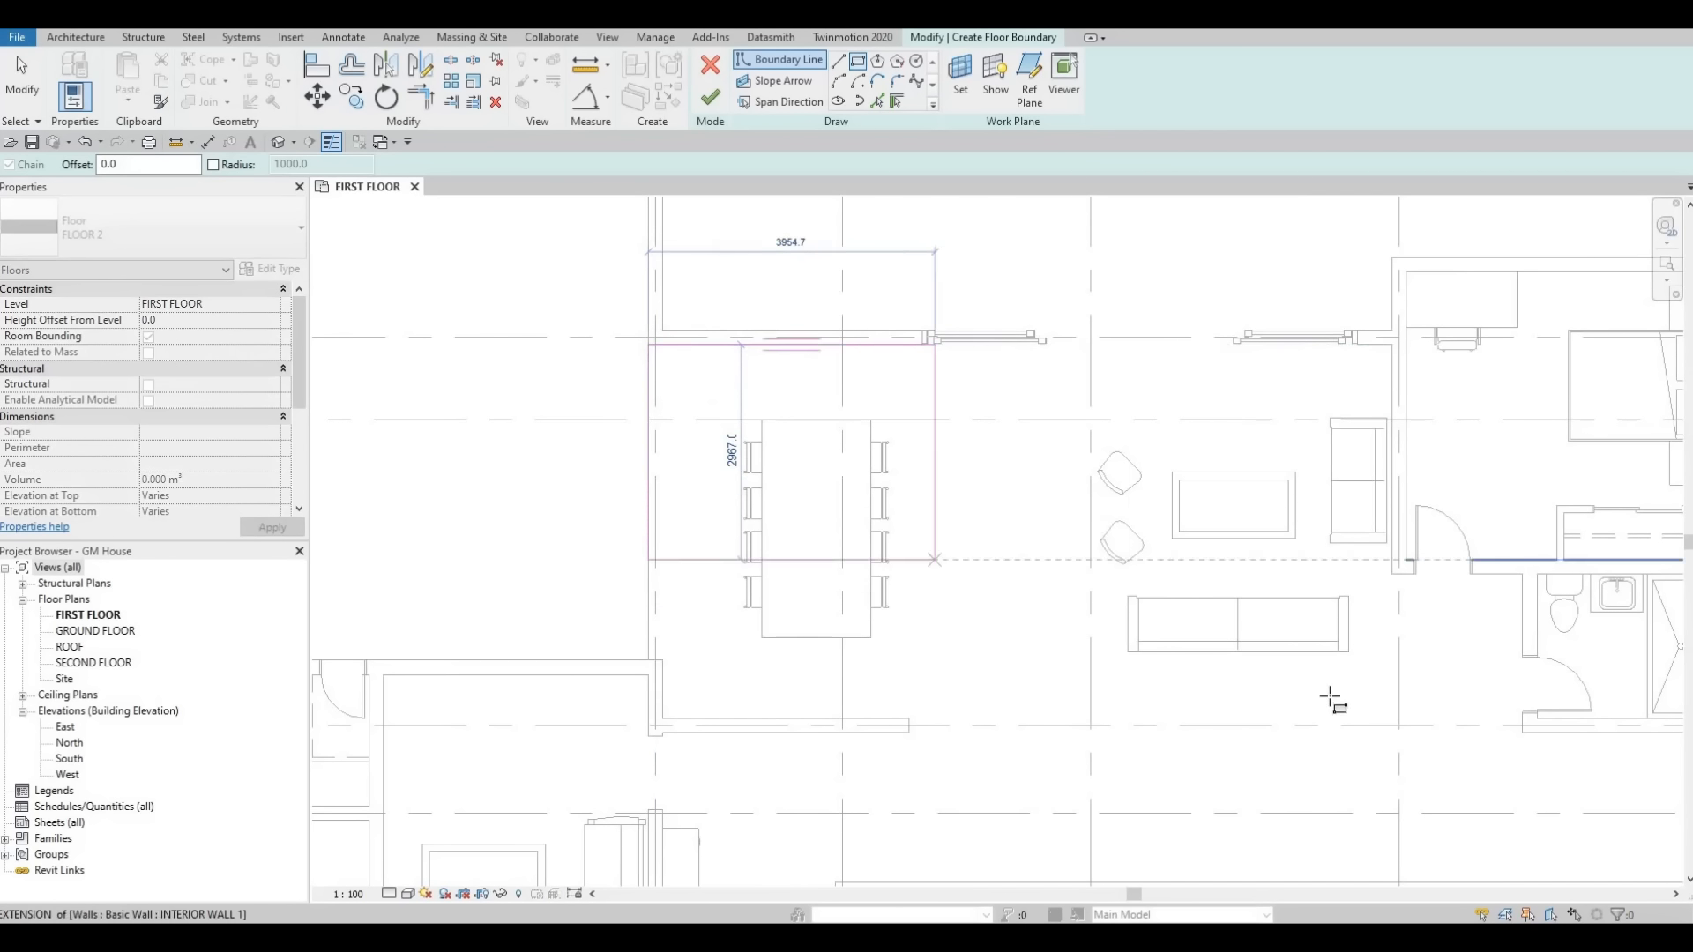
pyautogui.click(1388, 707)
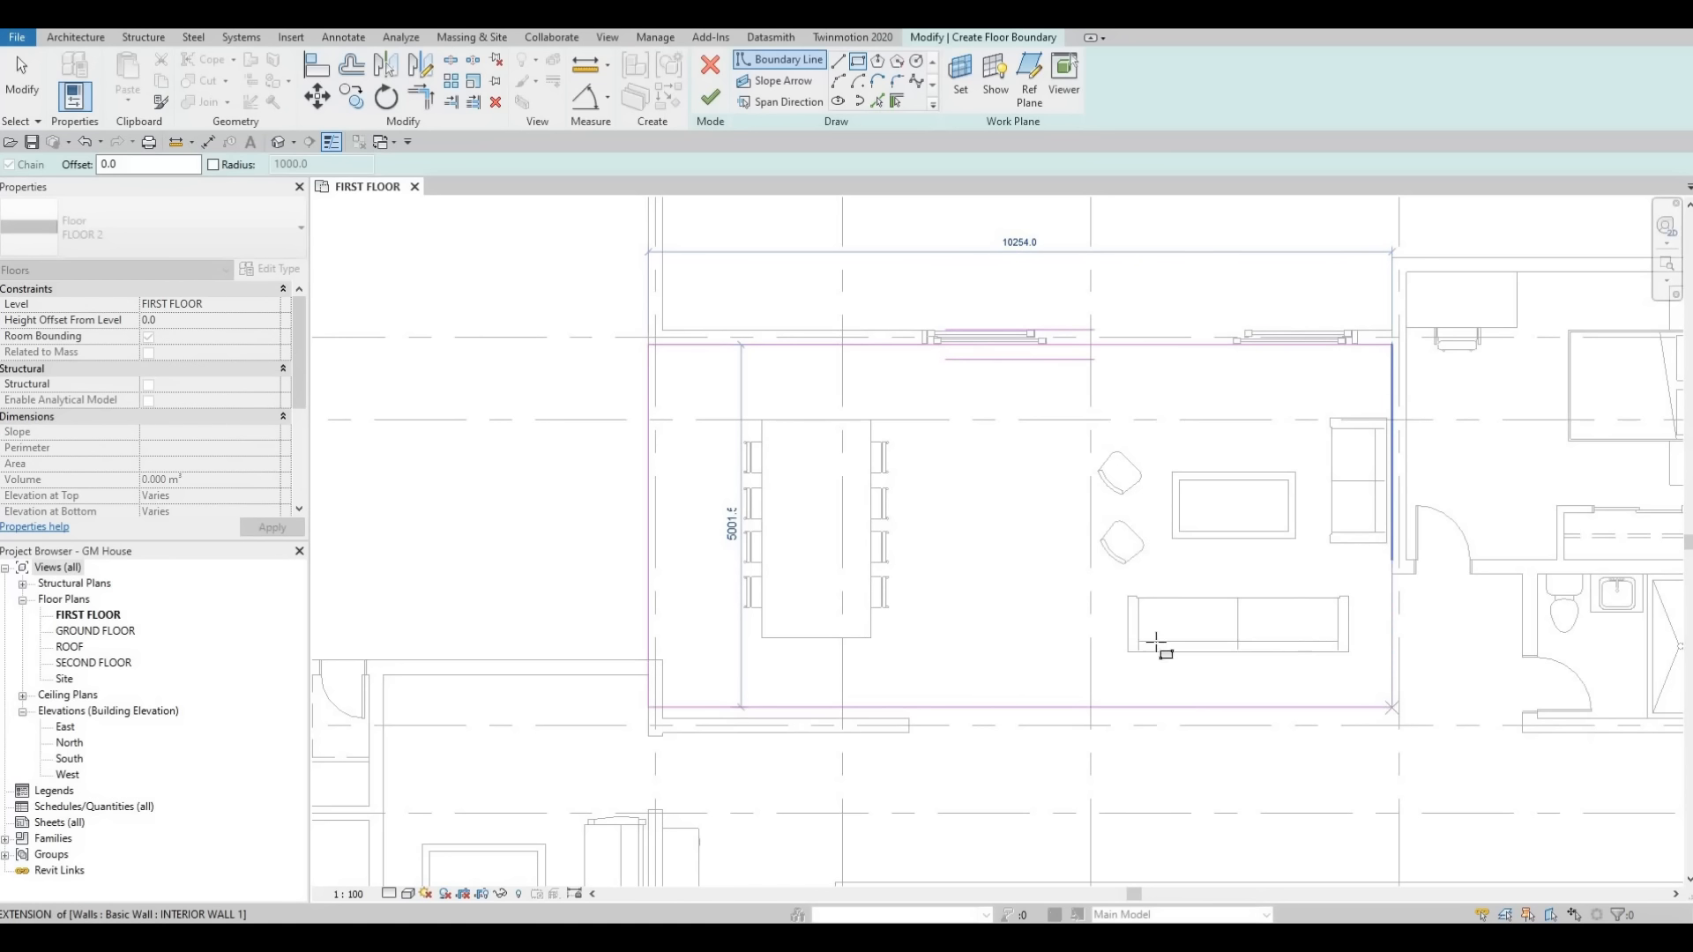
# Sketch a small rectangular boundary about 780 by 700 mm inside the closet near grid E.
pyautogui.scroll(-1, 1047, 617)
pyautogui.moveTo(1025, 514); pyautogui.dragTo(1133, 427, button='middle')
pyautogui.scroll(-1, 1133, 428)
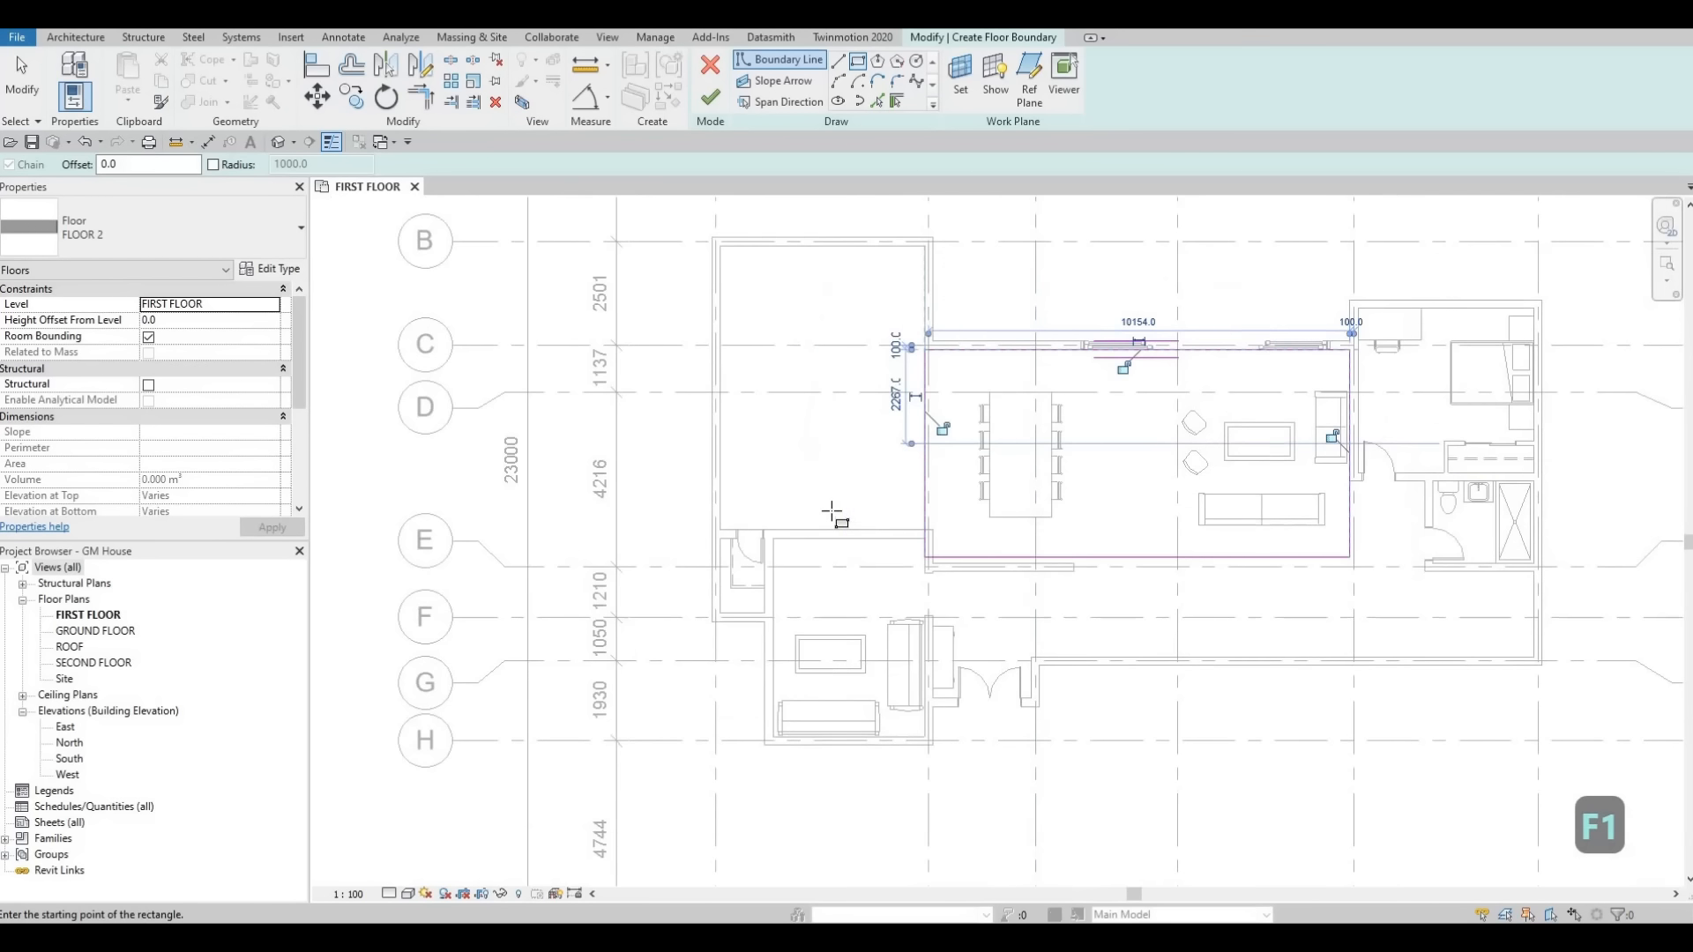
pyautogui.moveTo(829, 509); pyautogui.dragTo(868, 466, button='middle')
pyautogui.scroll(1, 805, 496)
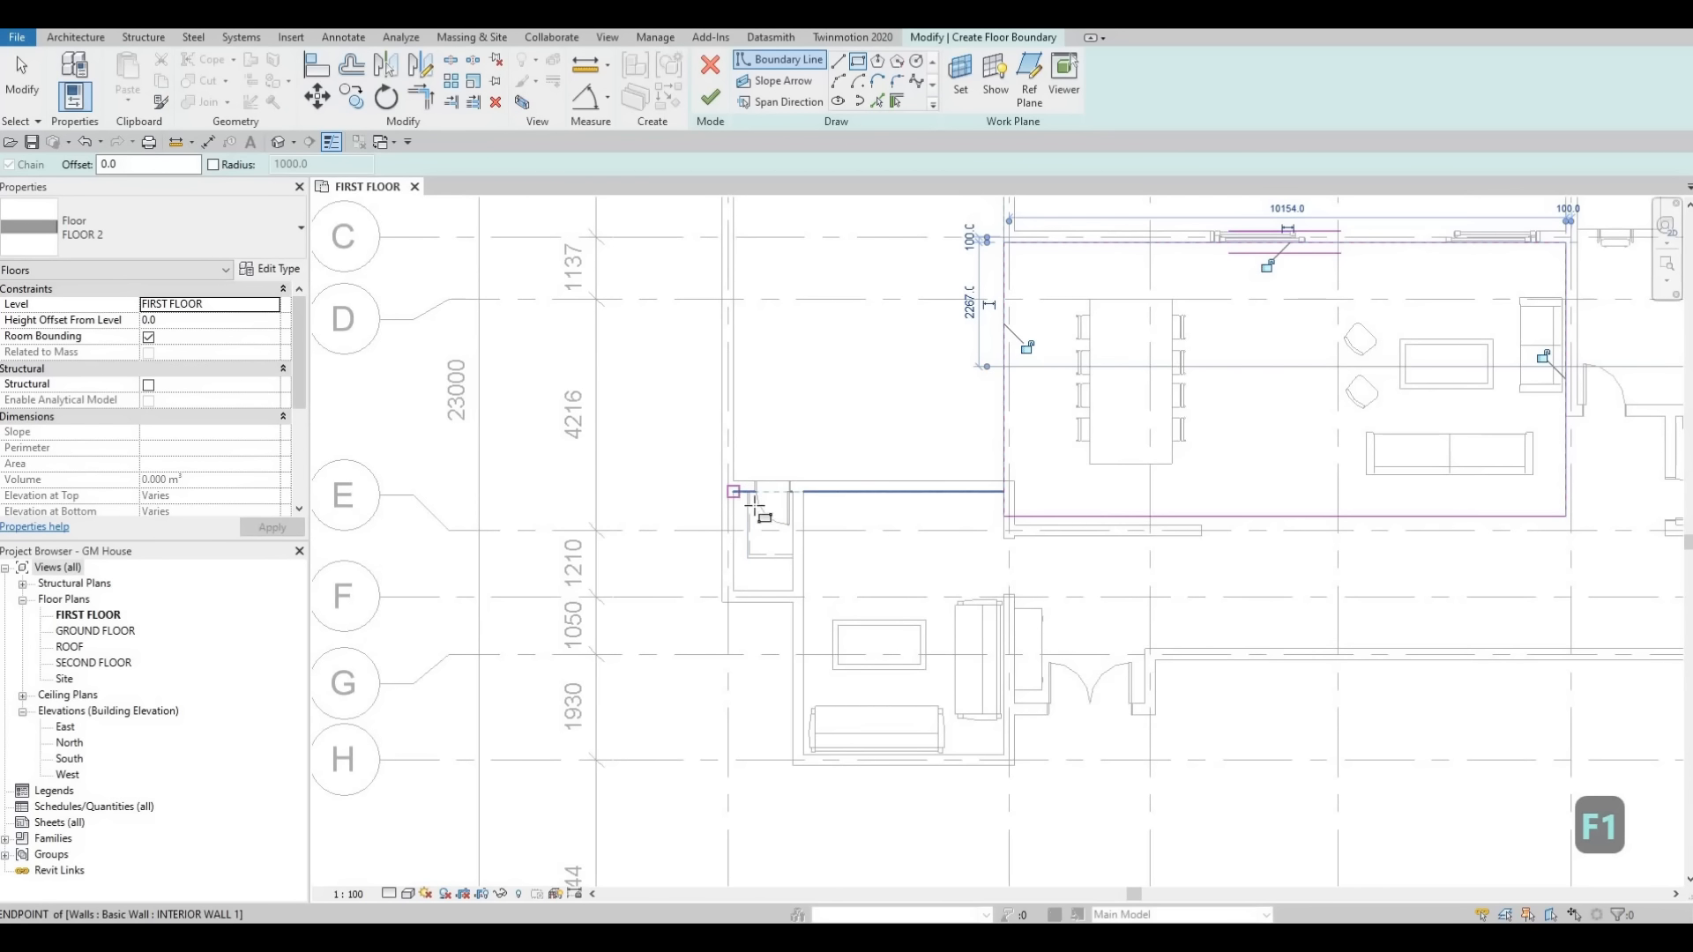
pyautogui.click(734, 492)
pyautogui.click(794, 591)
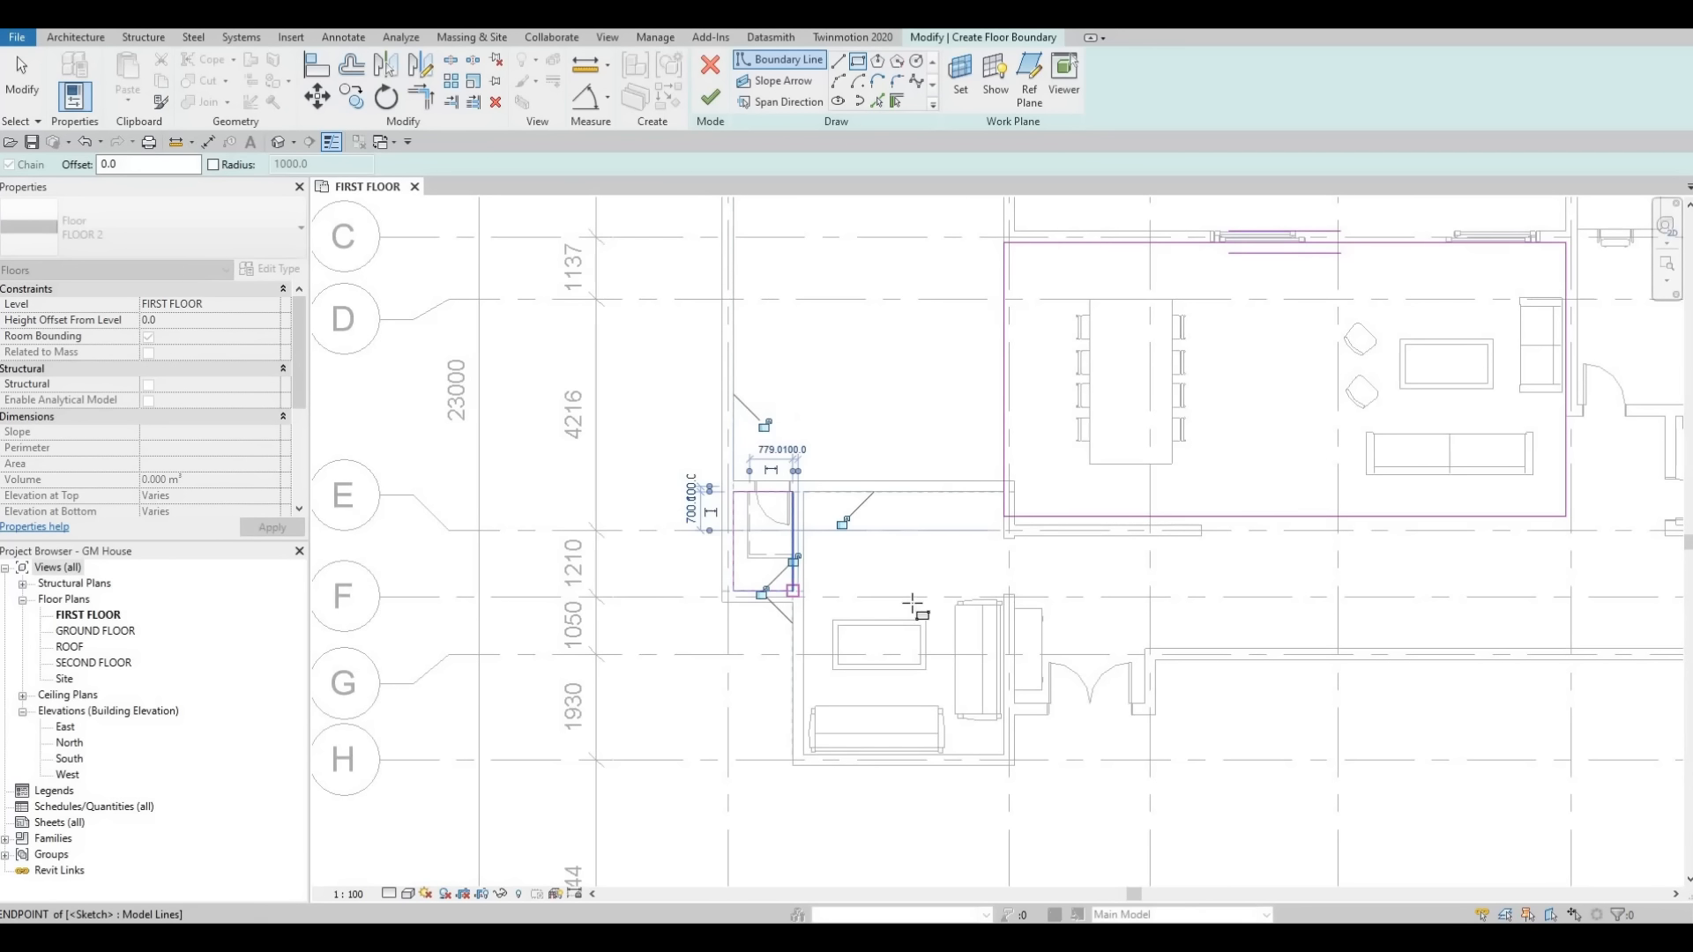
# Sketch a rectangular boundary about 3650 mm wide over the lower-left lounge room.
pyautogui.moveTo(915, 635); pyautogui.dragTo(929, 529, button='middle')
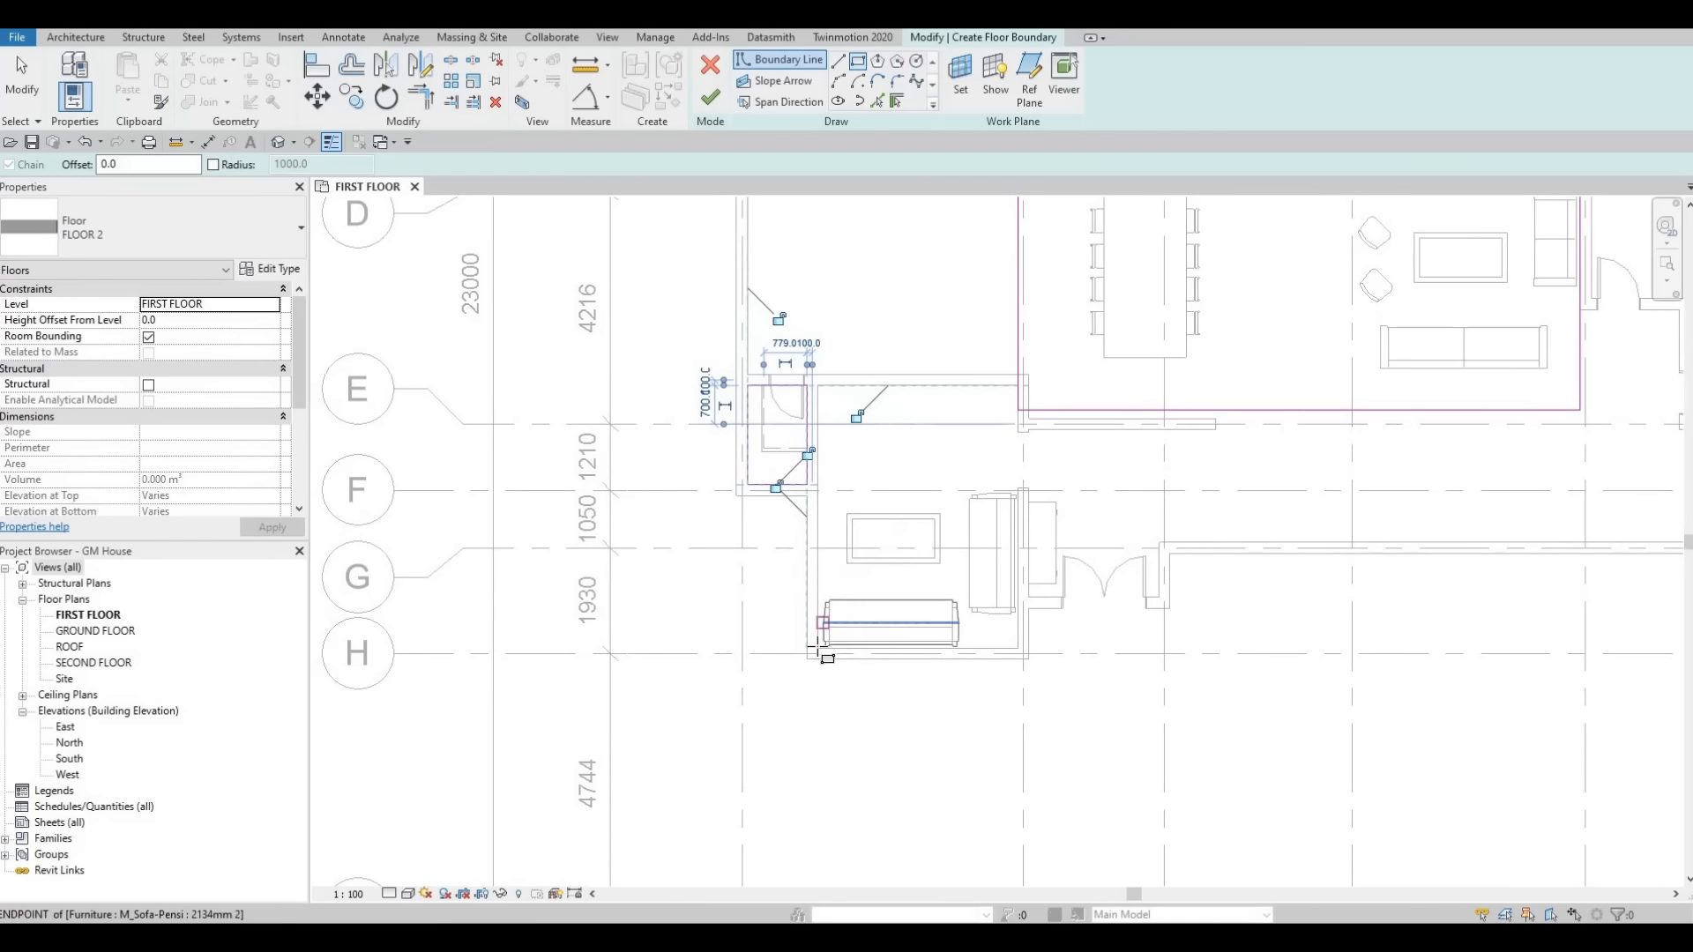
pyautogui.click(817, 648)
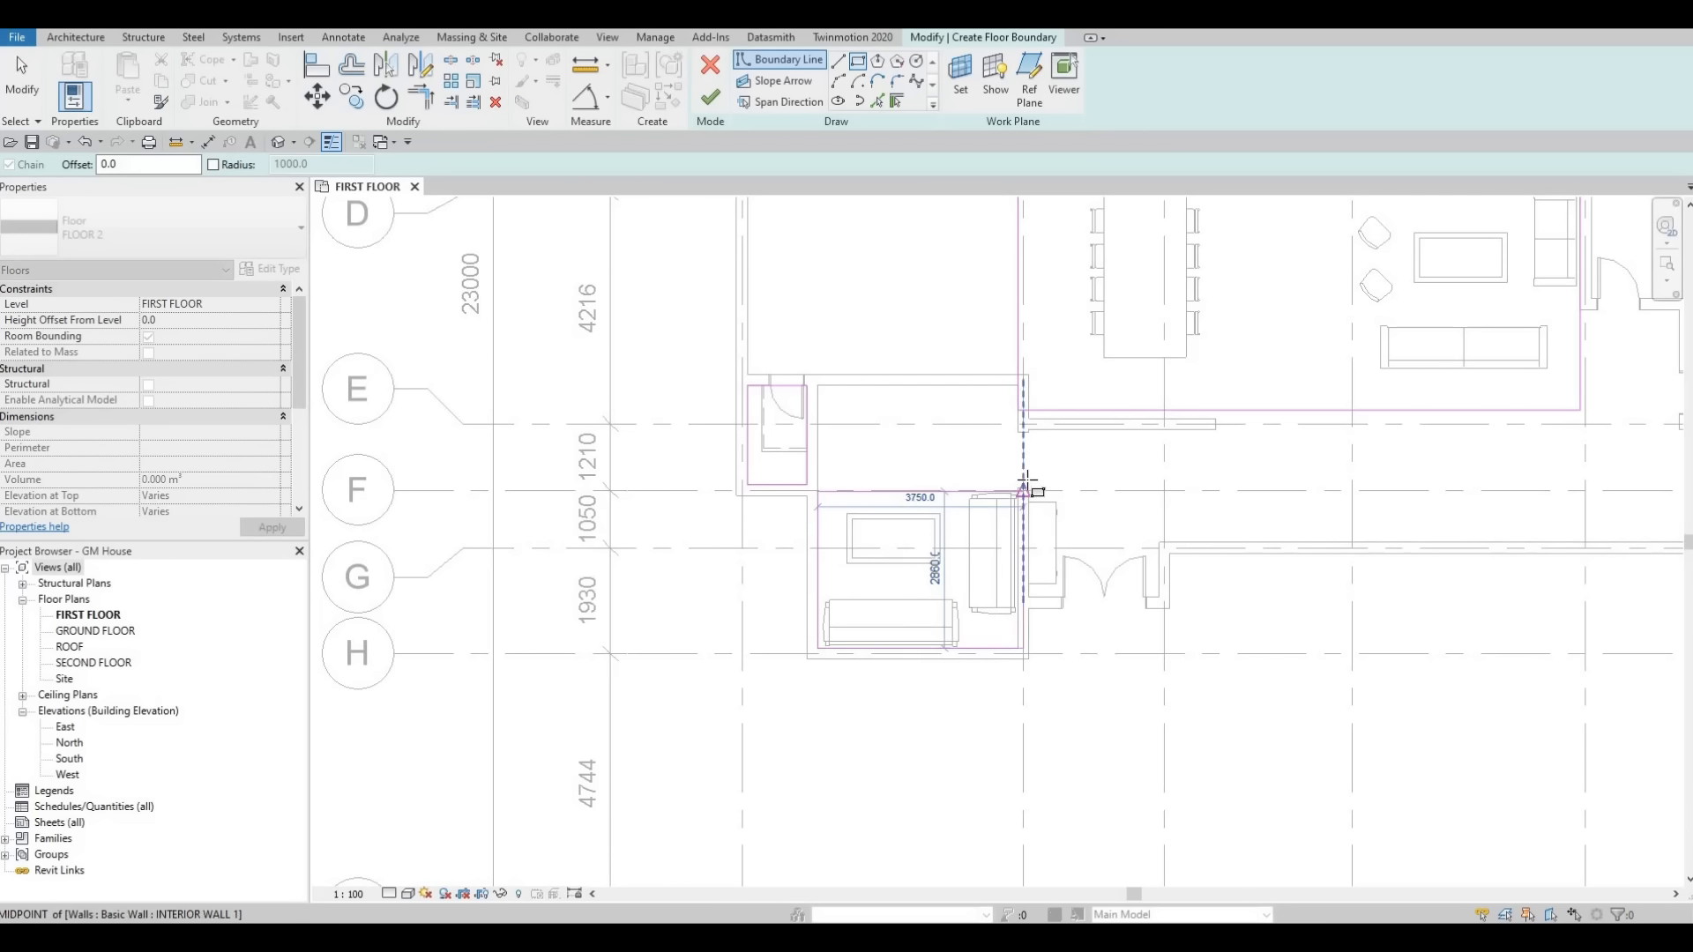
pyautogui.scroll(4, 1019, 489)
pyautogui.press('Escape')
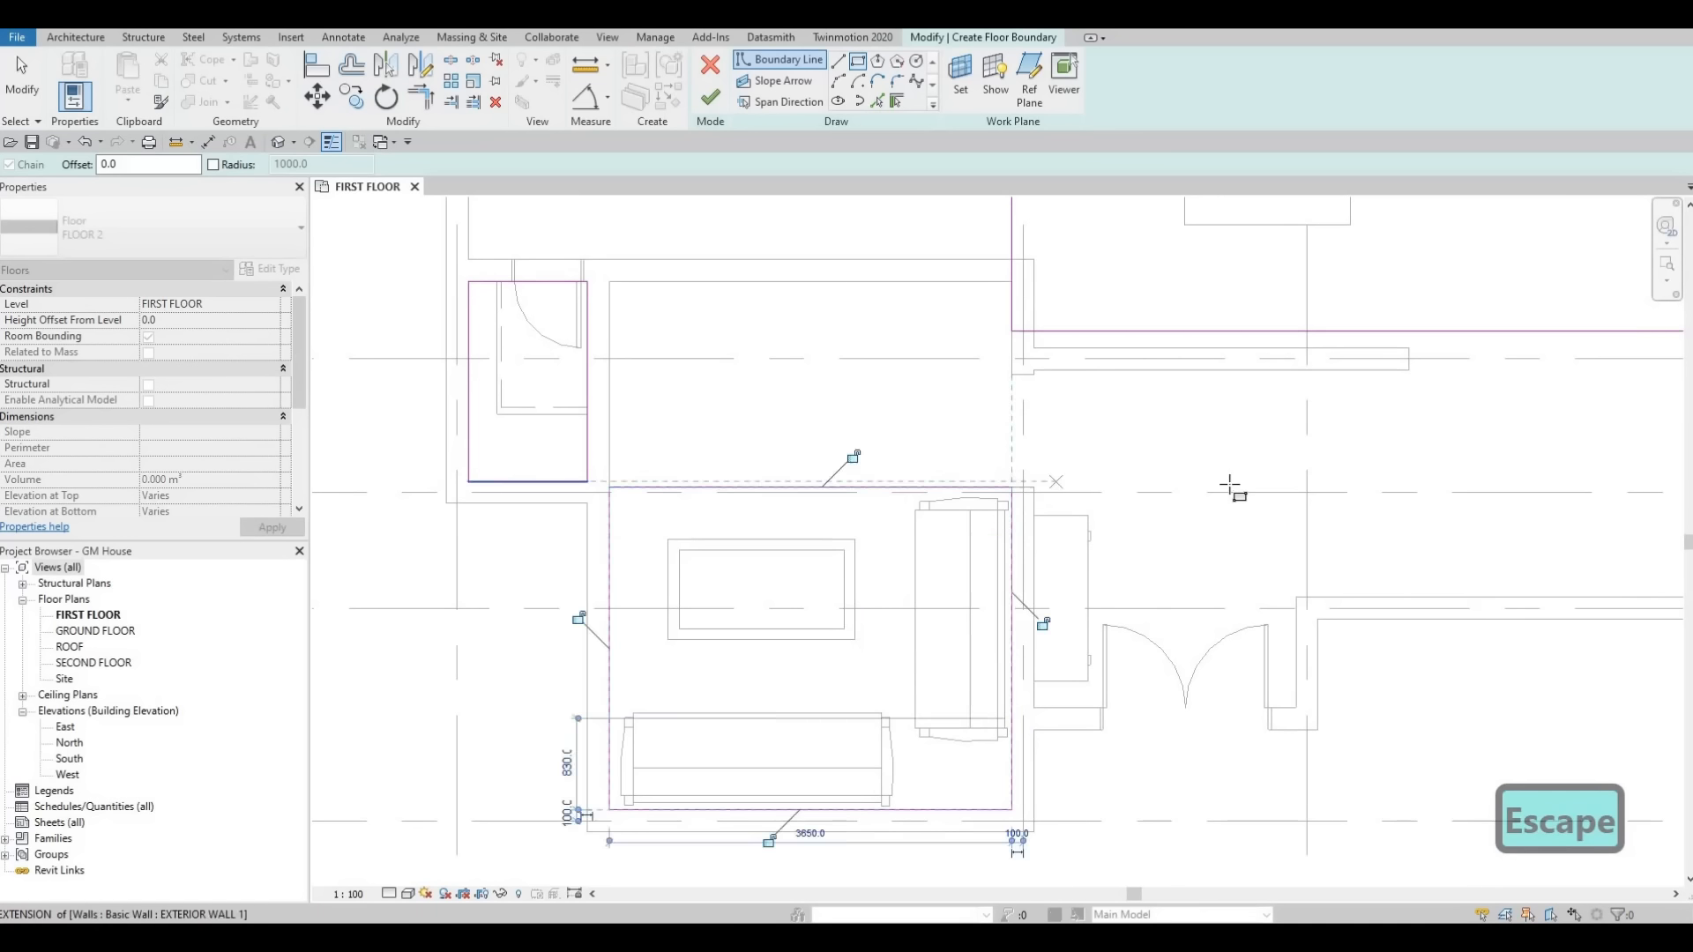
# Sketch a rectangular boundary over the corridor between grids F and G.
pyautogui.scroll(-5, 1051, 521)
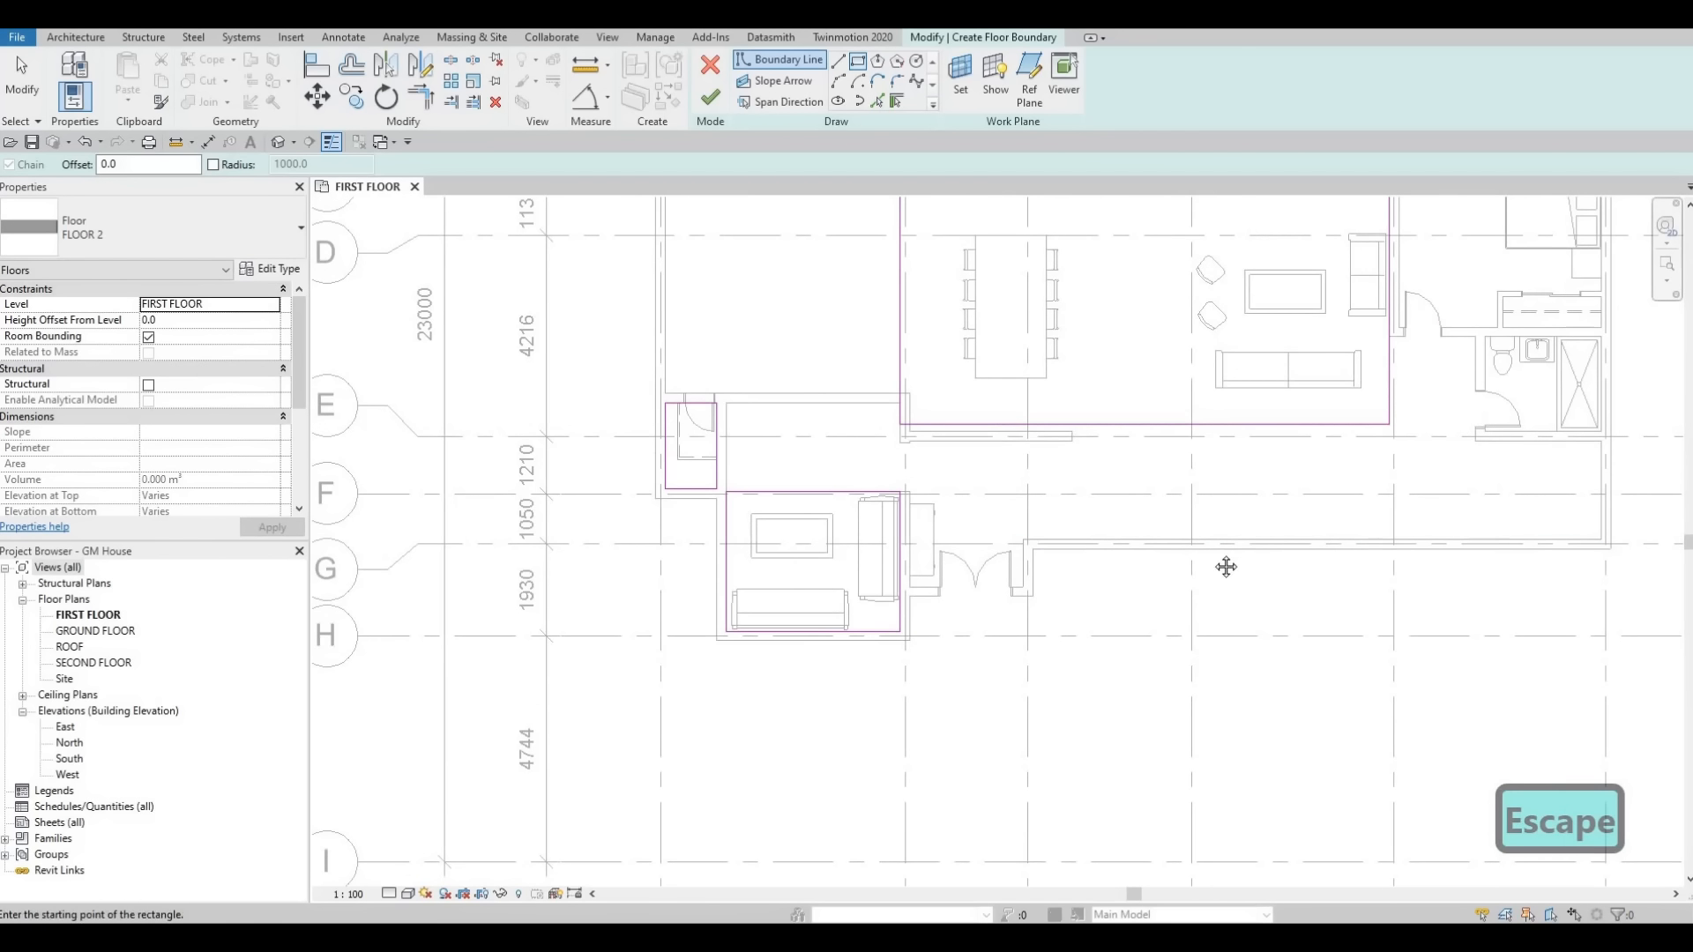
pyautogui.moveTo(1226, 567); pyautogui.dragTo(1165, 580, button='middle')
pyautogui.moveTo(1494, 559); pyautogui.dragTo(1413, 564, button='middle')
pyautogui.click(1461, 559)
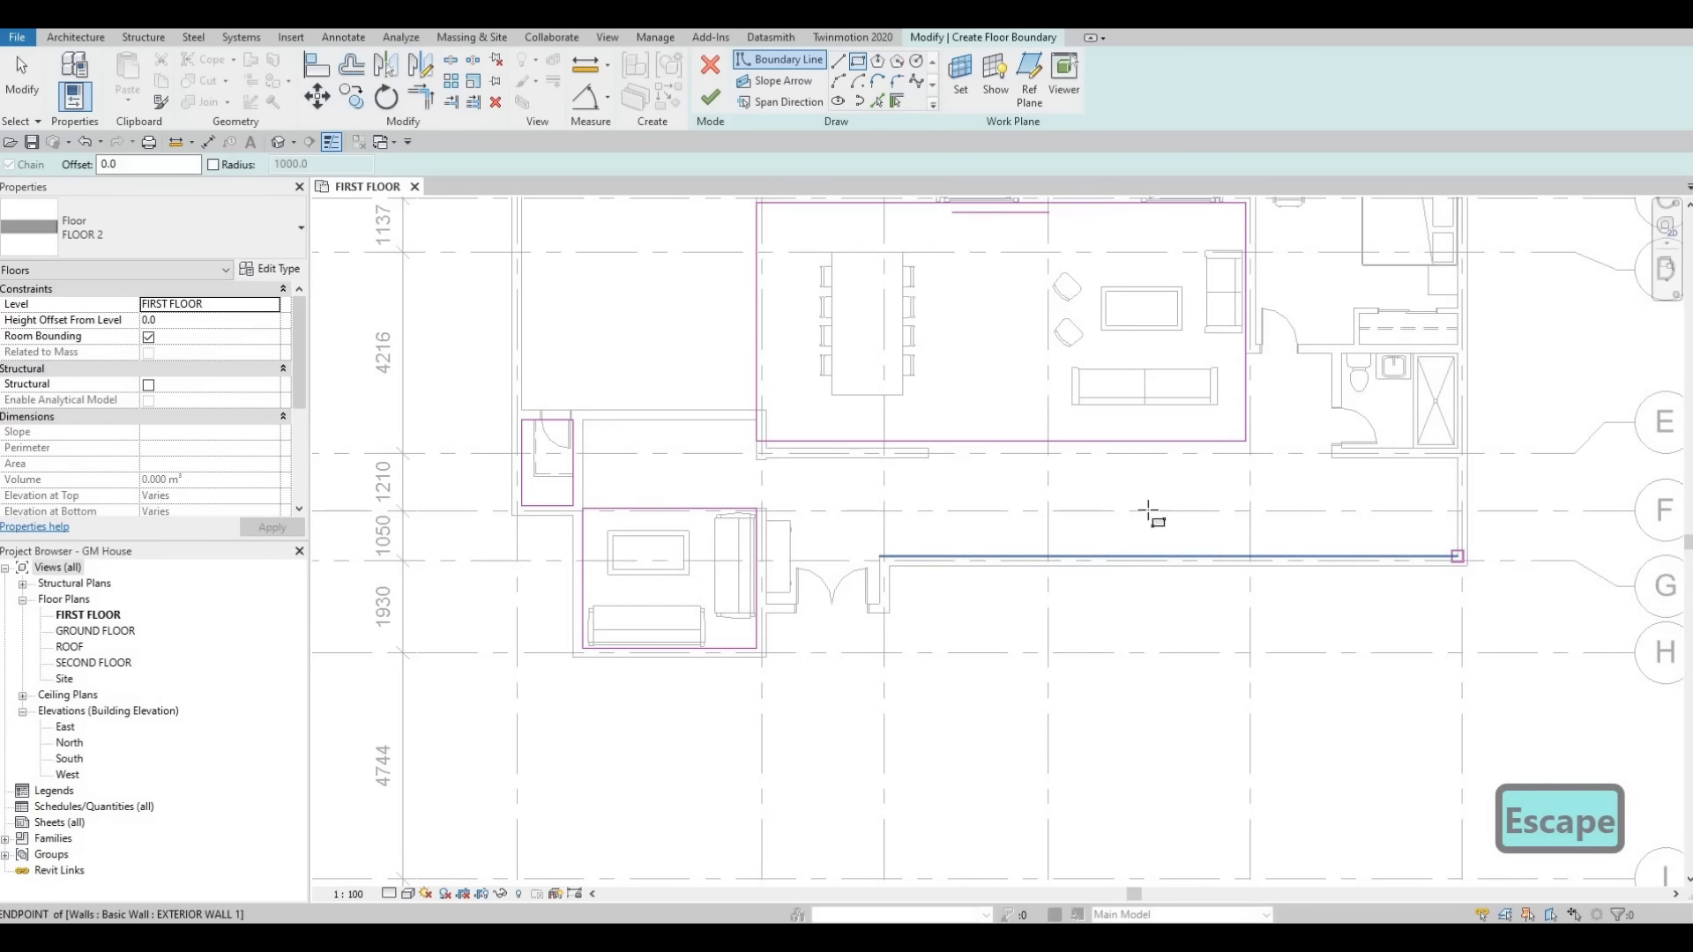
pyautogui.click(1101, 474)
pyautogui.press('Escape')
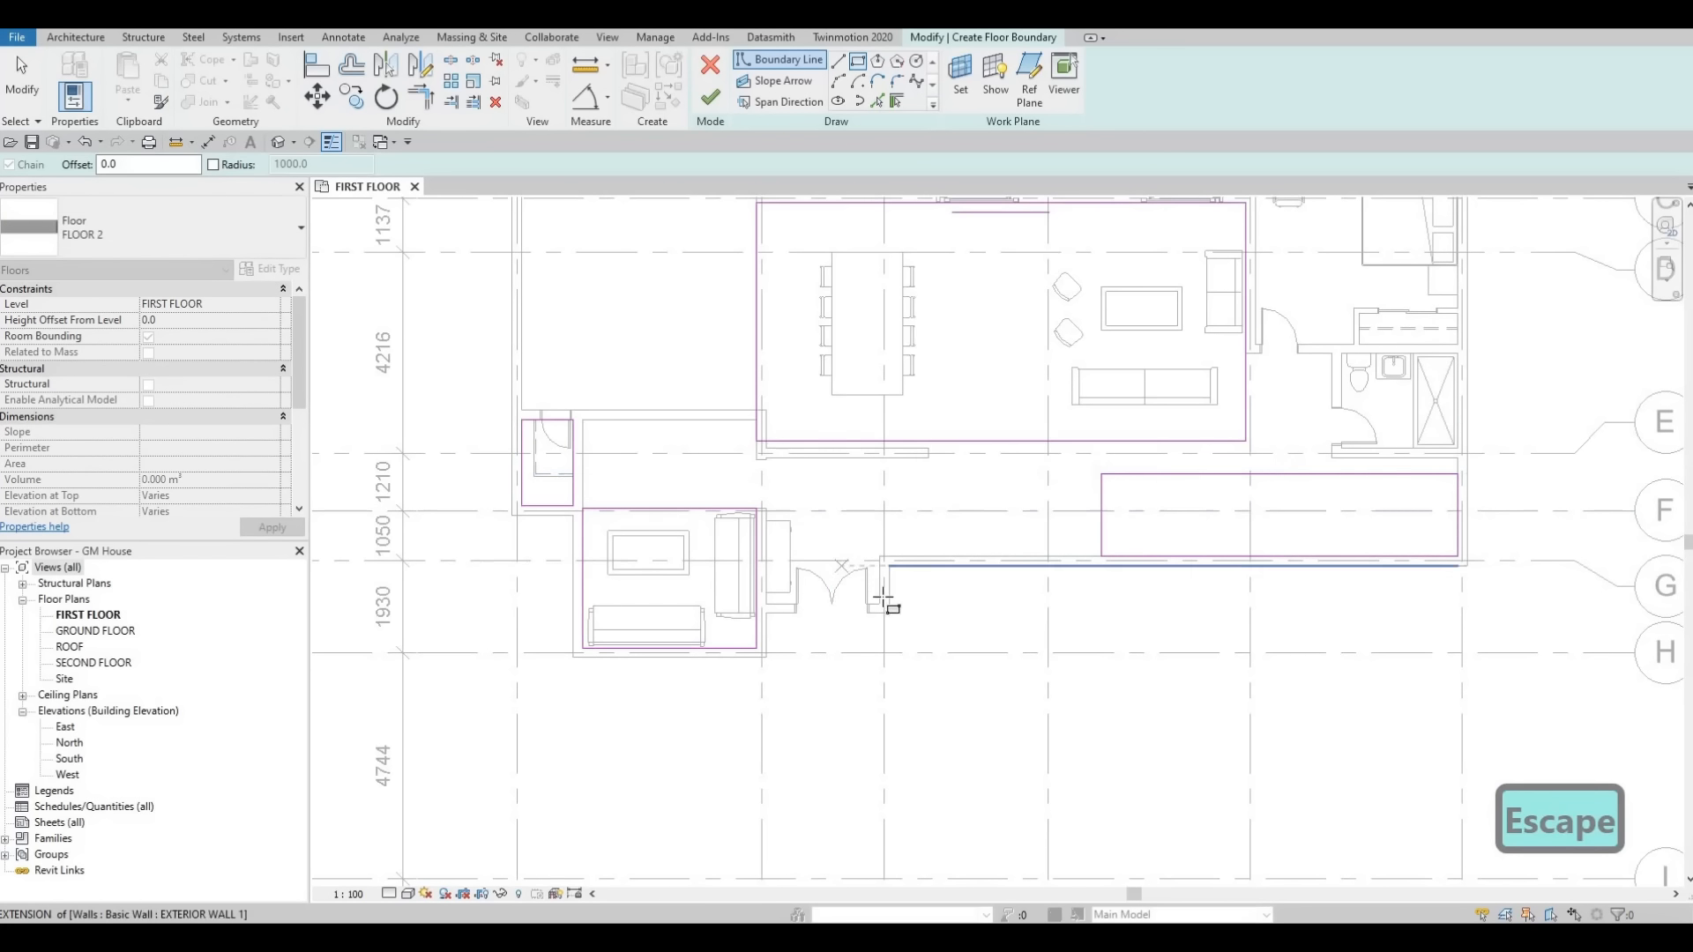
# Sketch a rectangular boundary about 900 by 1200 mm at the double entrance doors.
pyautogui.scroll(3, 869, 587)
pyautogui.click(750, 471)
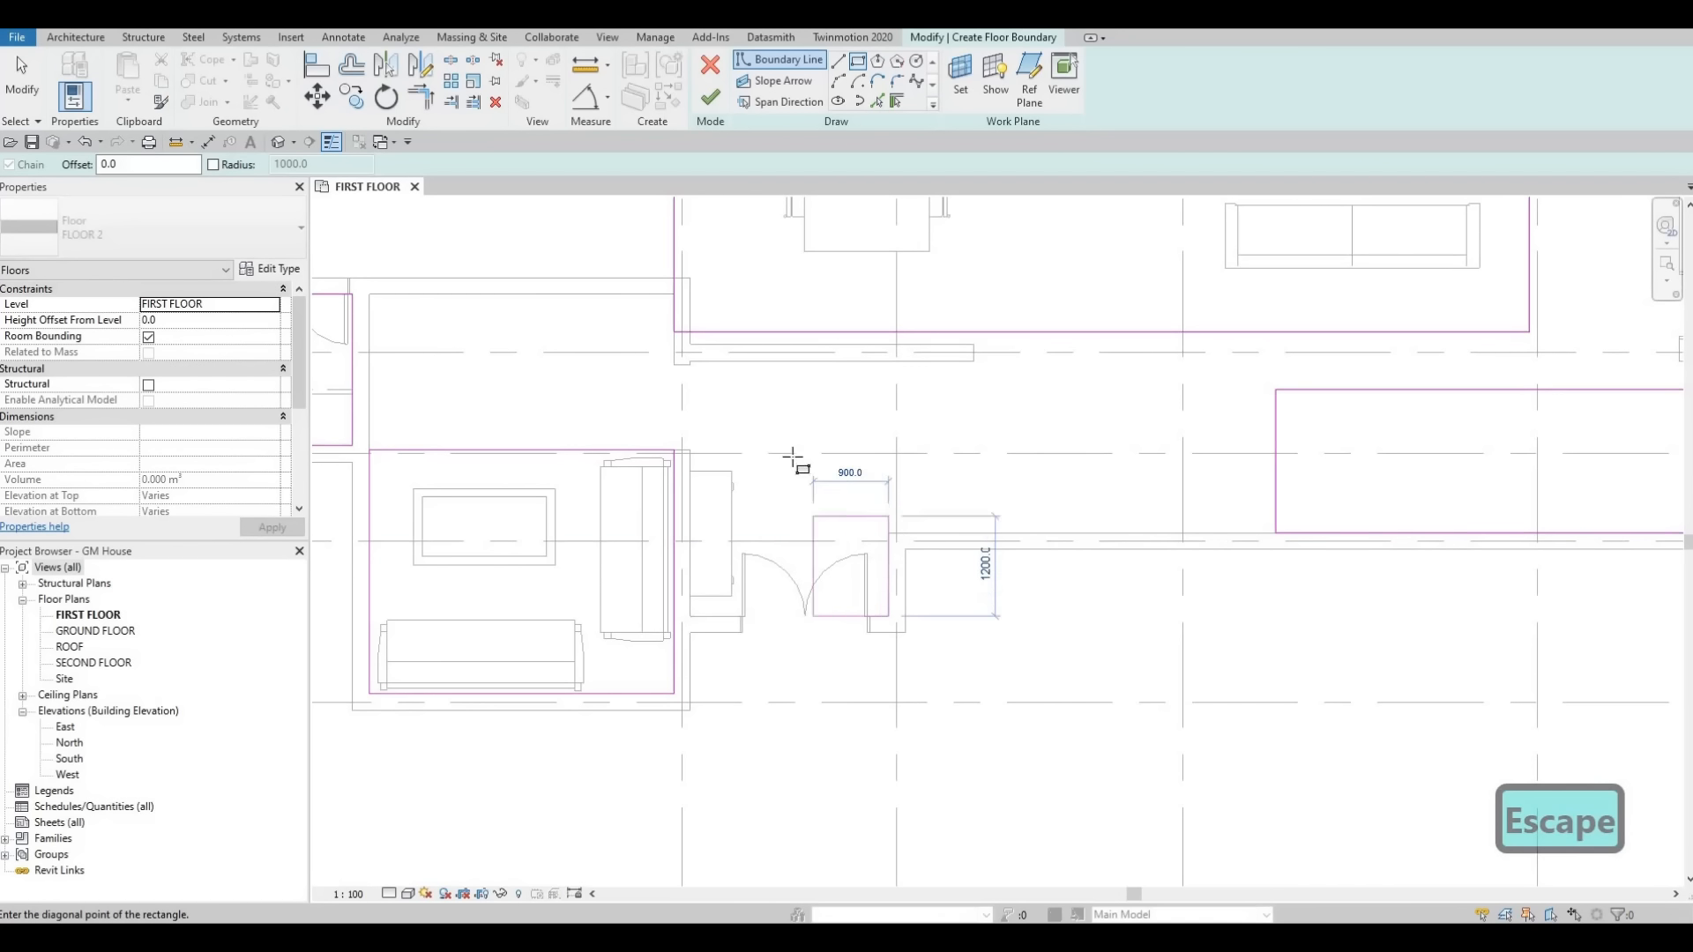
pyautogui.click(888, 617)
pyautogui.press('Escape')
# Sketch a rectangular boundary about 800 mm square beside the bathroom door.
pyautogui.scroll(-2, 829, 586)
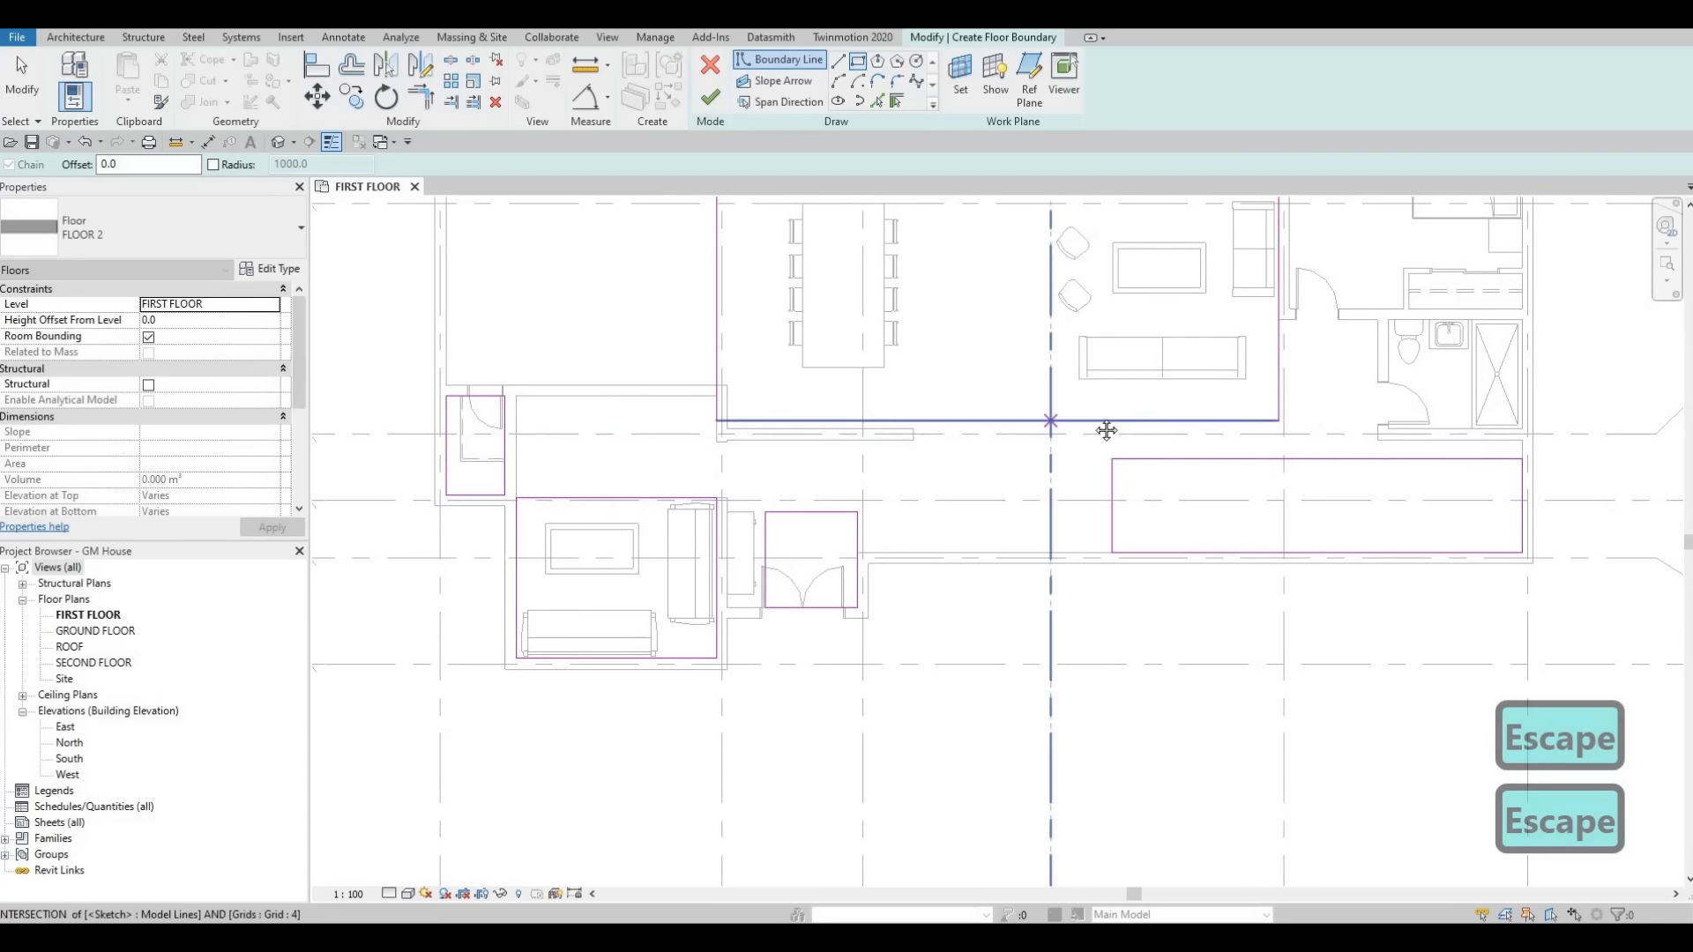
pyautogui.moveTo(880, 210); pyautogui.dragTo(831, 269, button='middle')
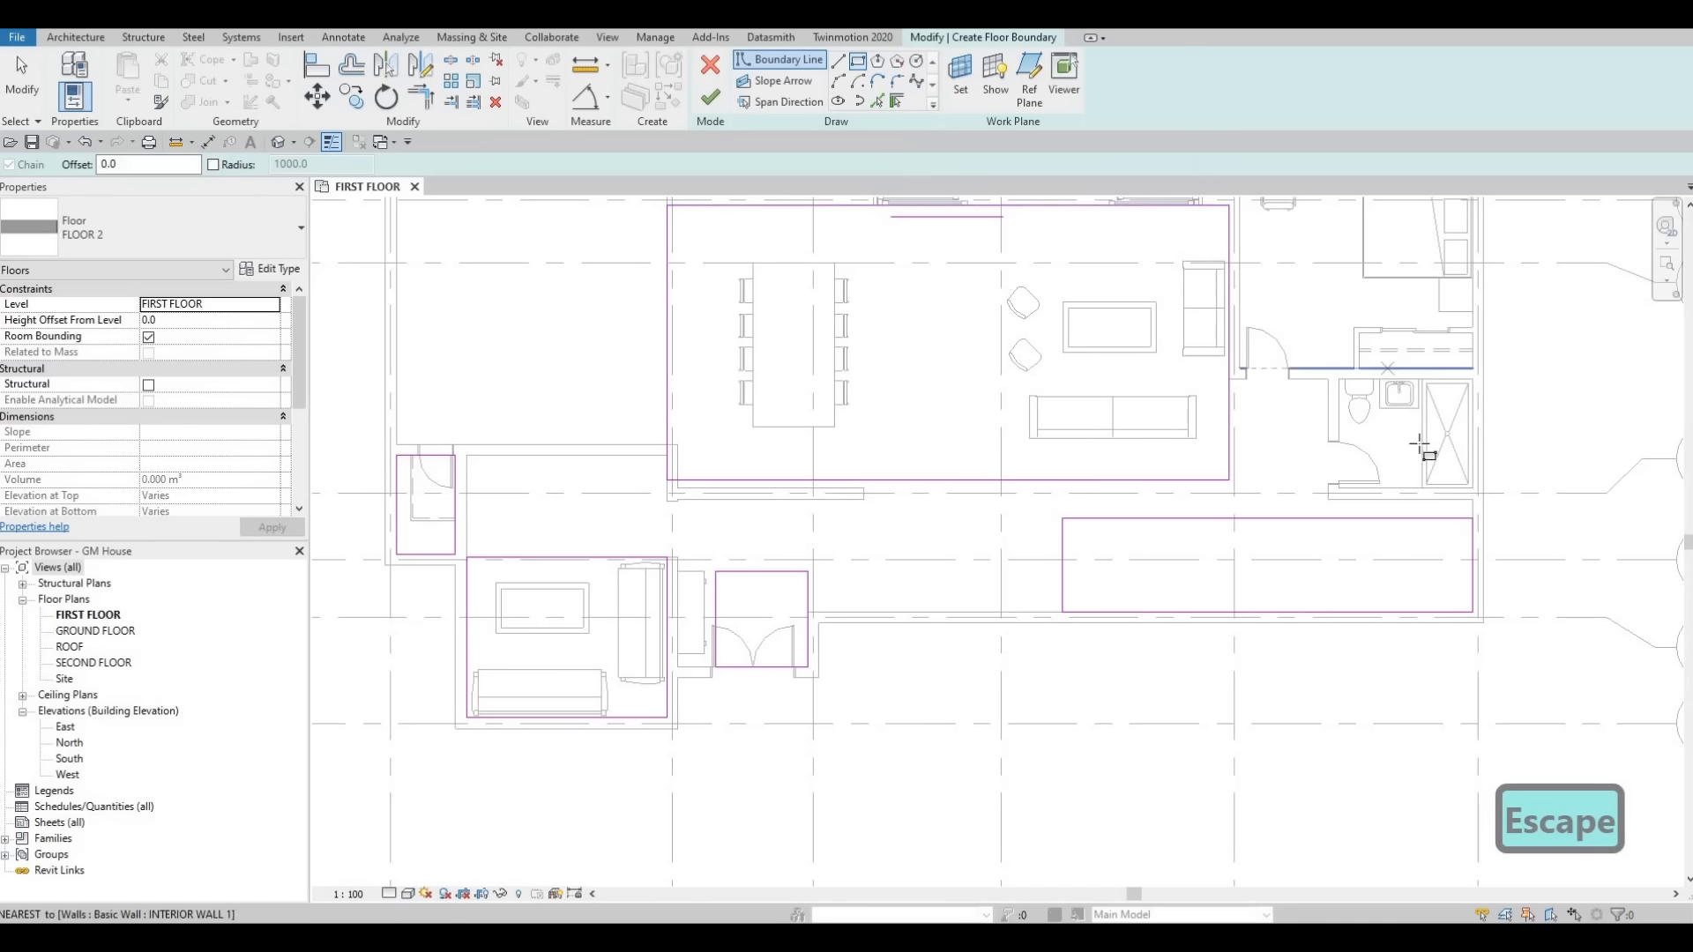
pyautogui.scroll(1, 1300, 477)
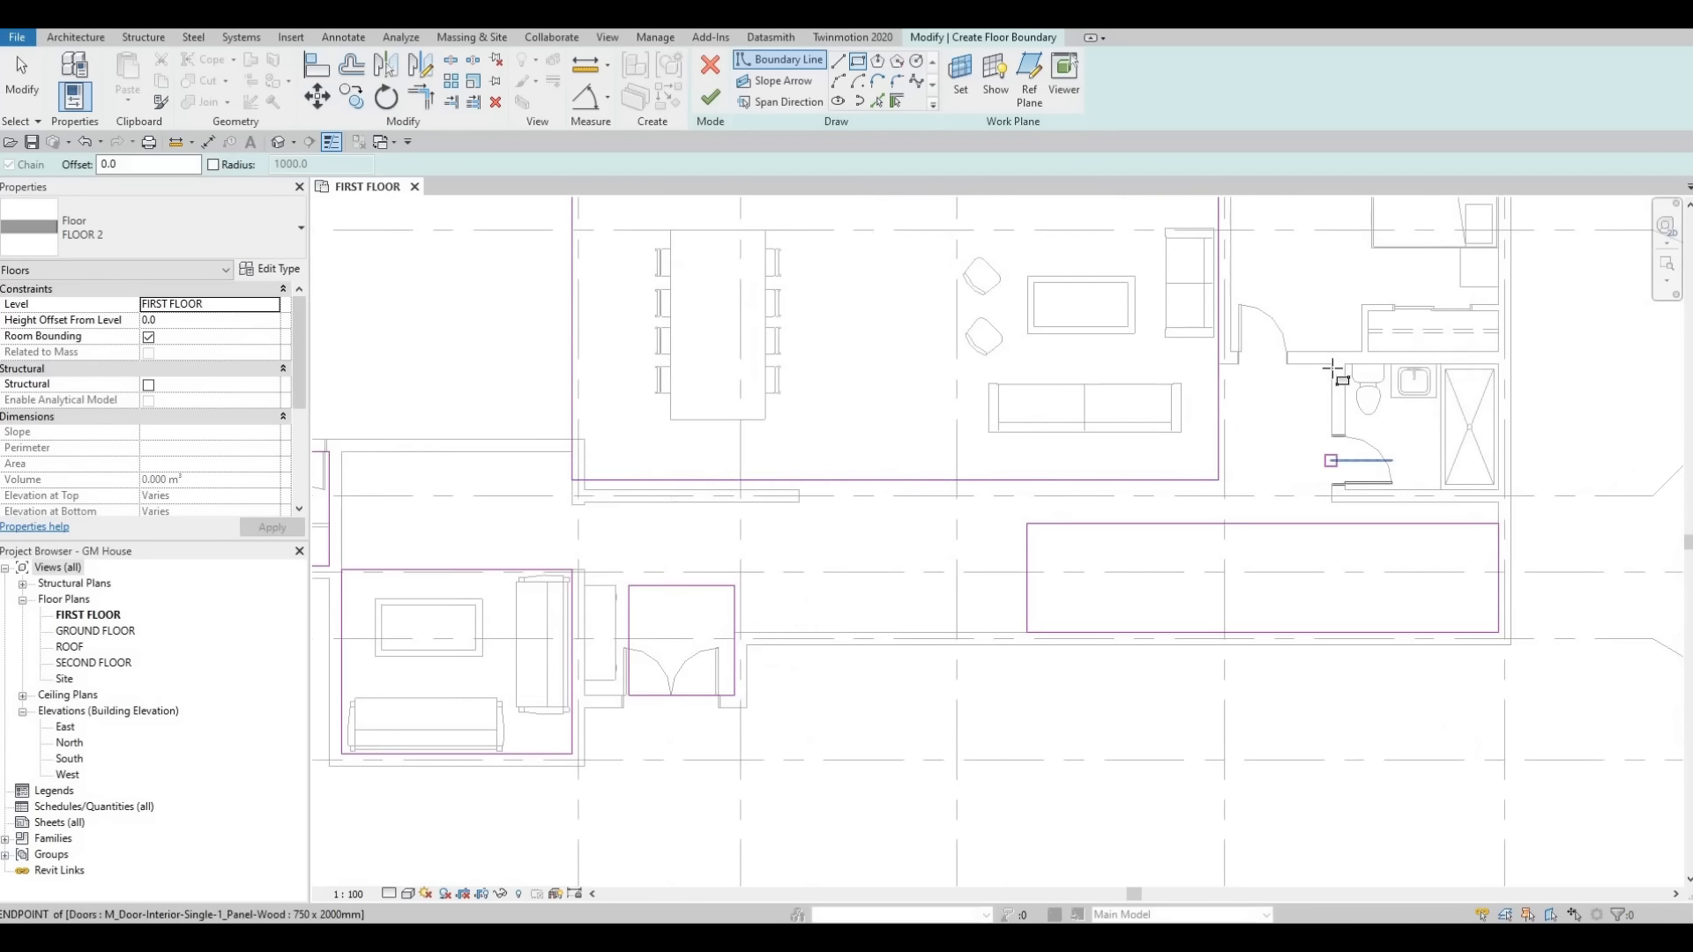
pyautogui.click(1332, 365)
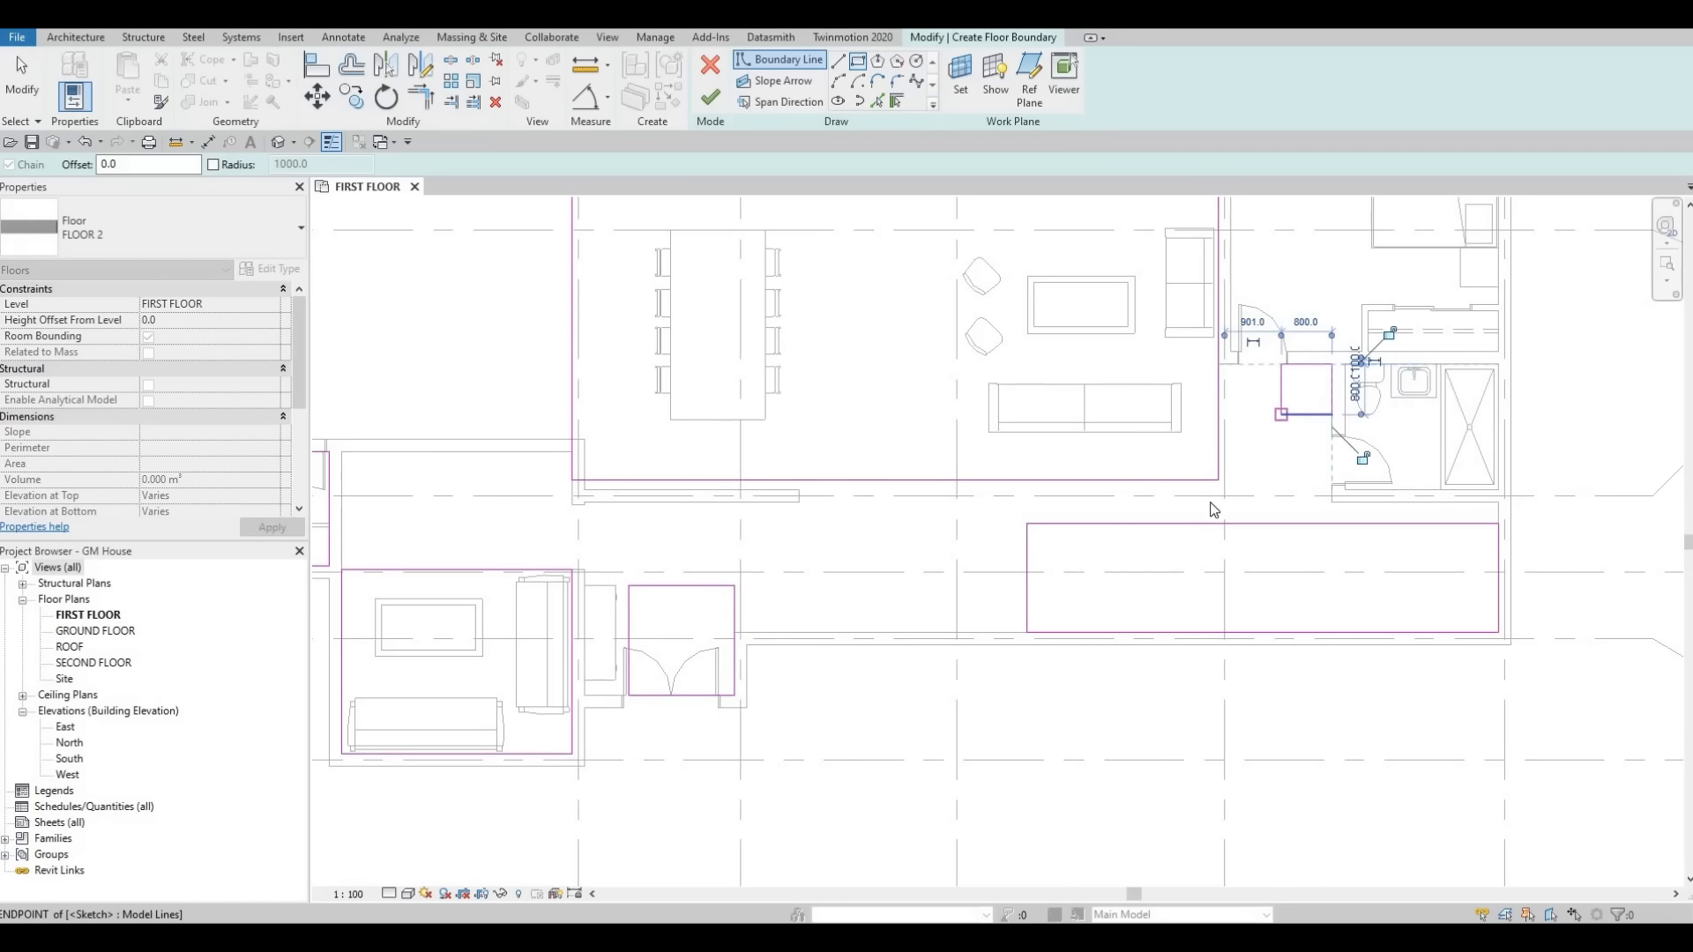
# Trim the large room's left boundary edge and the adjoining horizontal boundary line into a corner.
pyautogui.press('Escape')
pyautogui.press('Escape')
pyautogui.press('Escape')
pyautogui.scroll(-3, 1199, 503)
pyautogui.moveTo(786, 489); pyautogui.dragTo(1140, 453, button='middle')
pyautogui.press('Escape')
pyautogui.scroll(-1, 1140, 453)
pyautogui.press('Escape')
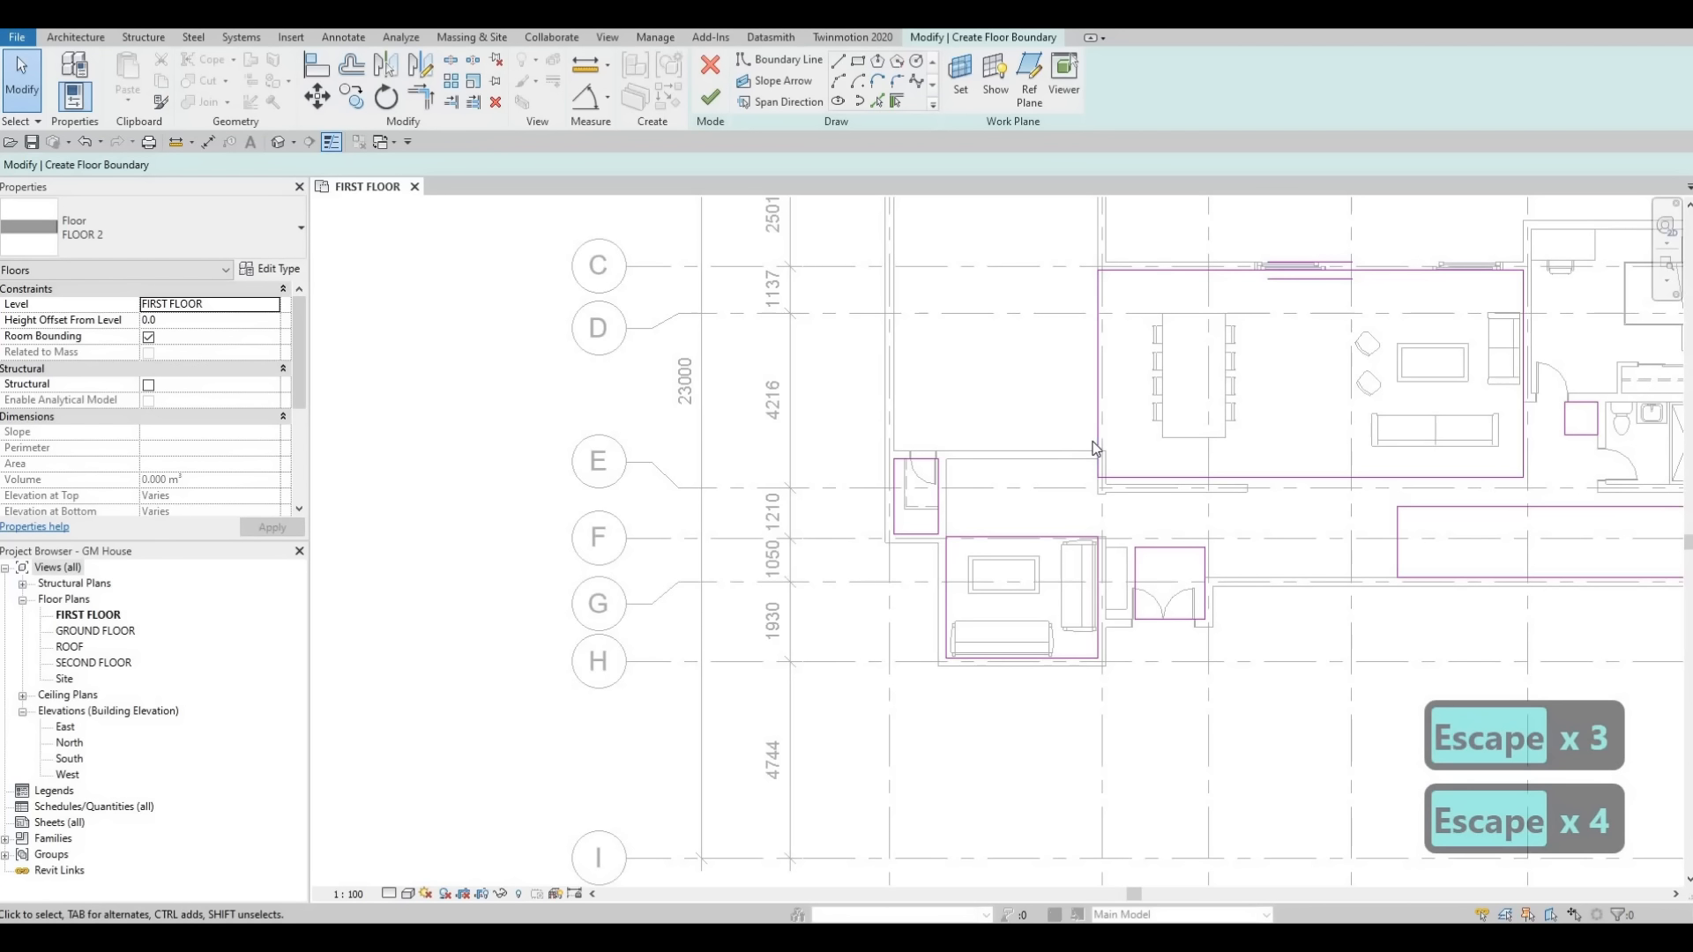
pyautogui.press('t')
pyautogui.press('r')
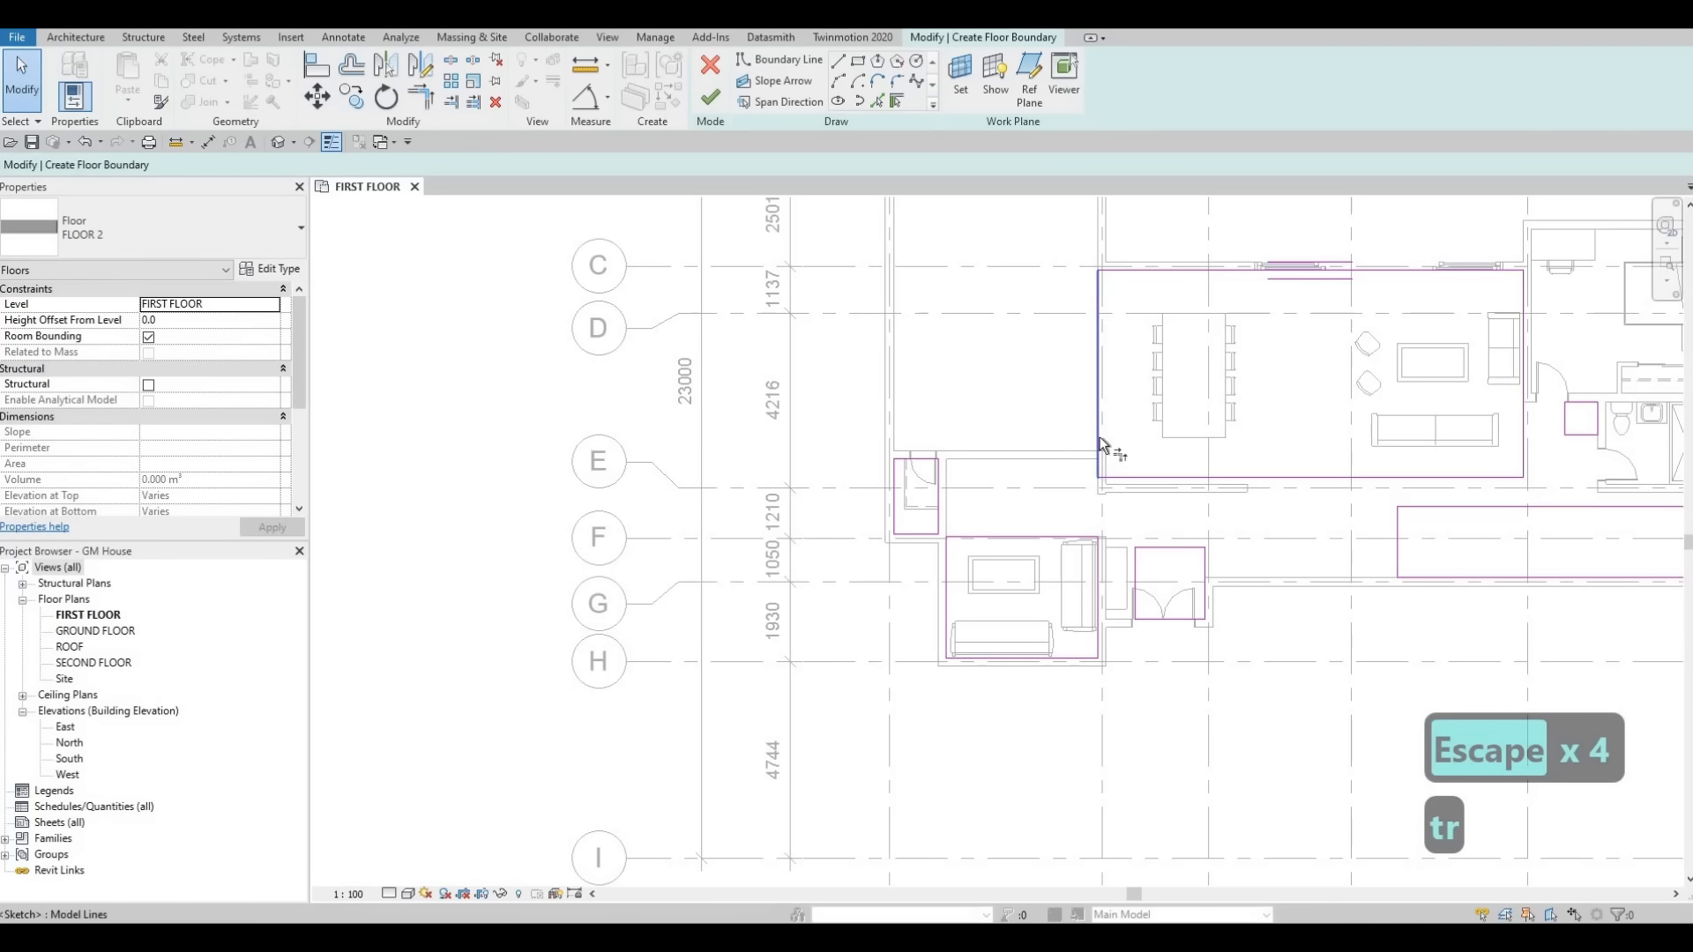
pyautogui.click(1099, 436)
pyautogui.click(946, 480)
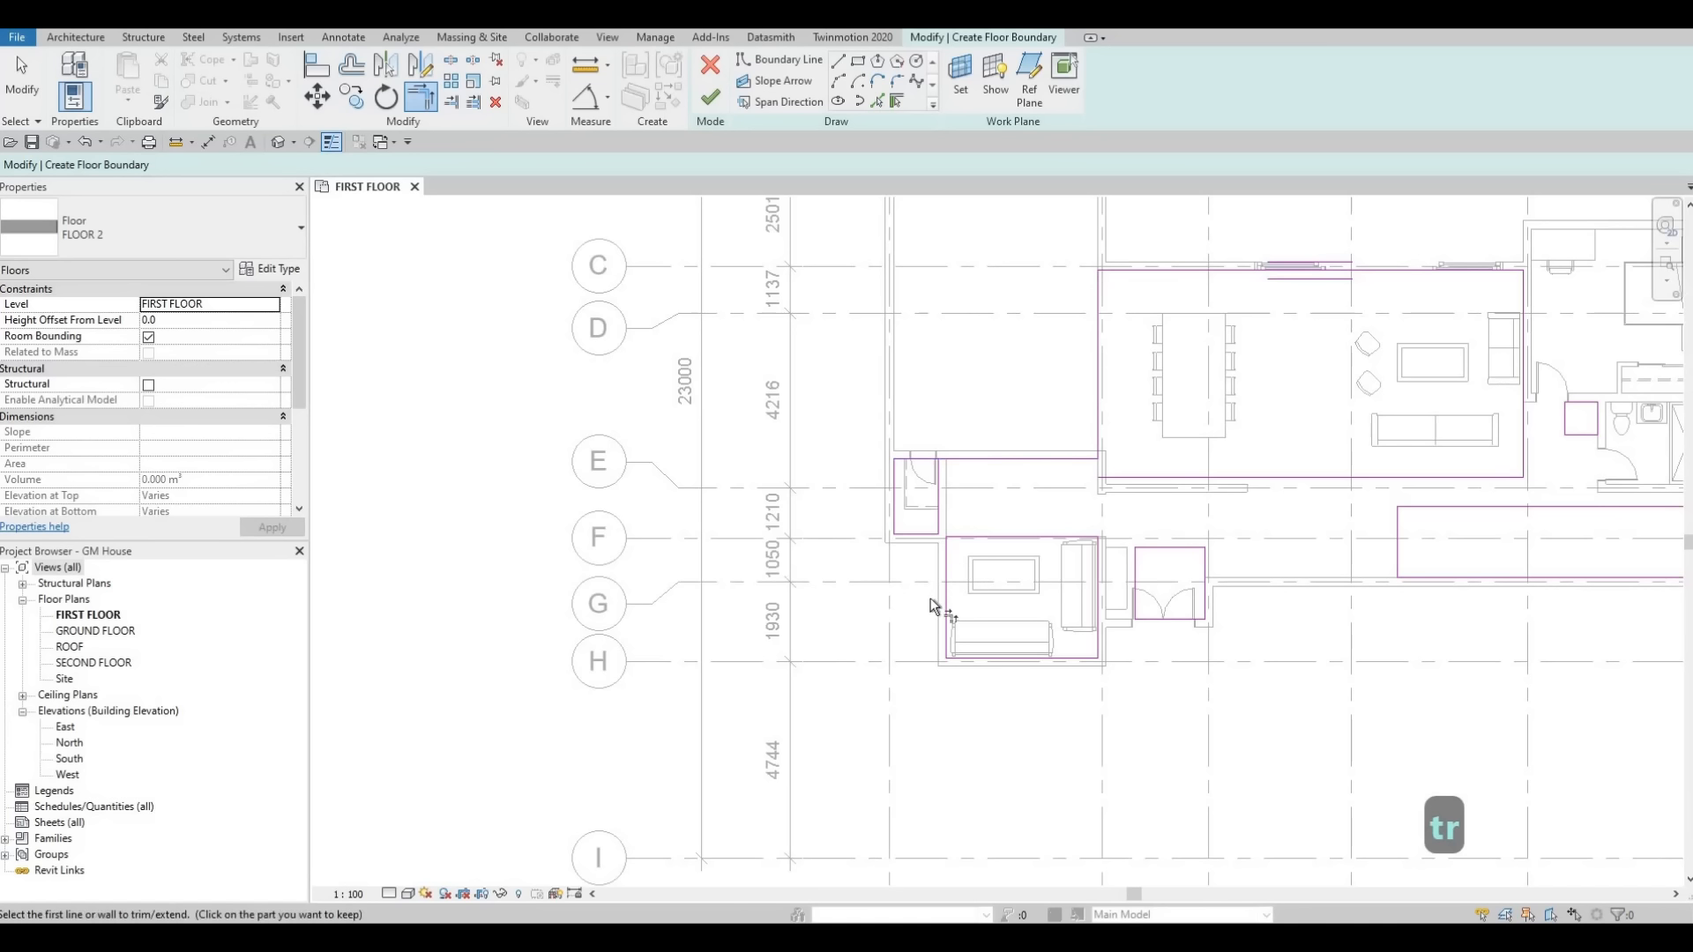
# Trim the lounge boundary and the corridor boundary line to a common corner.
pyautogui.scroll(2, 932, 593)
pyautogui.click(956, 540)
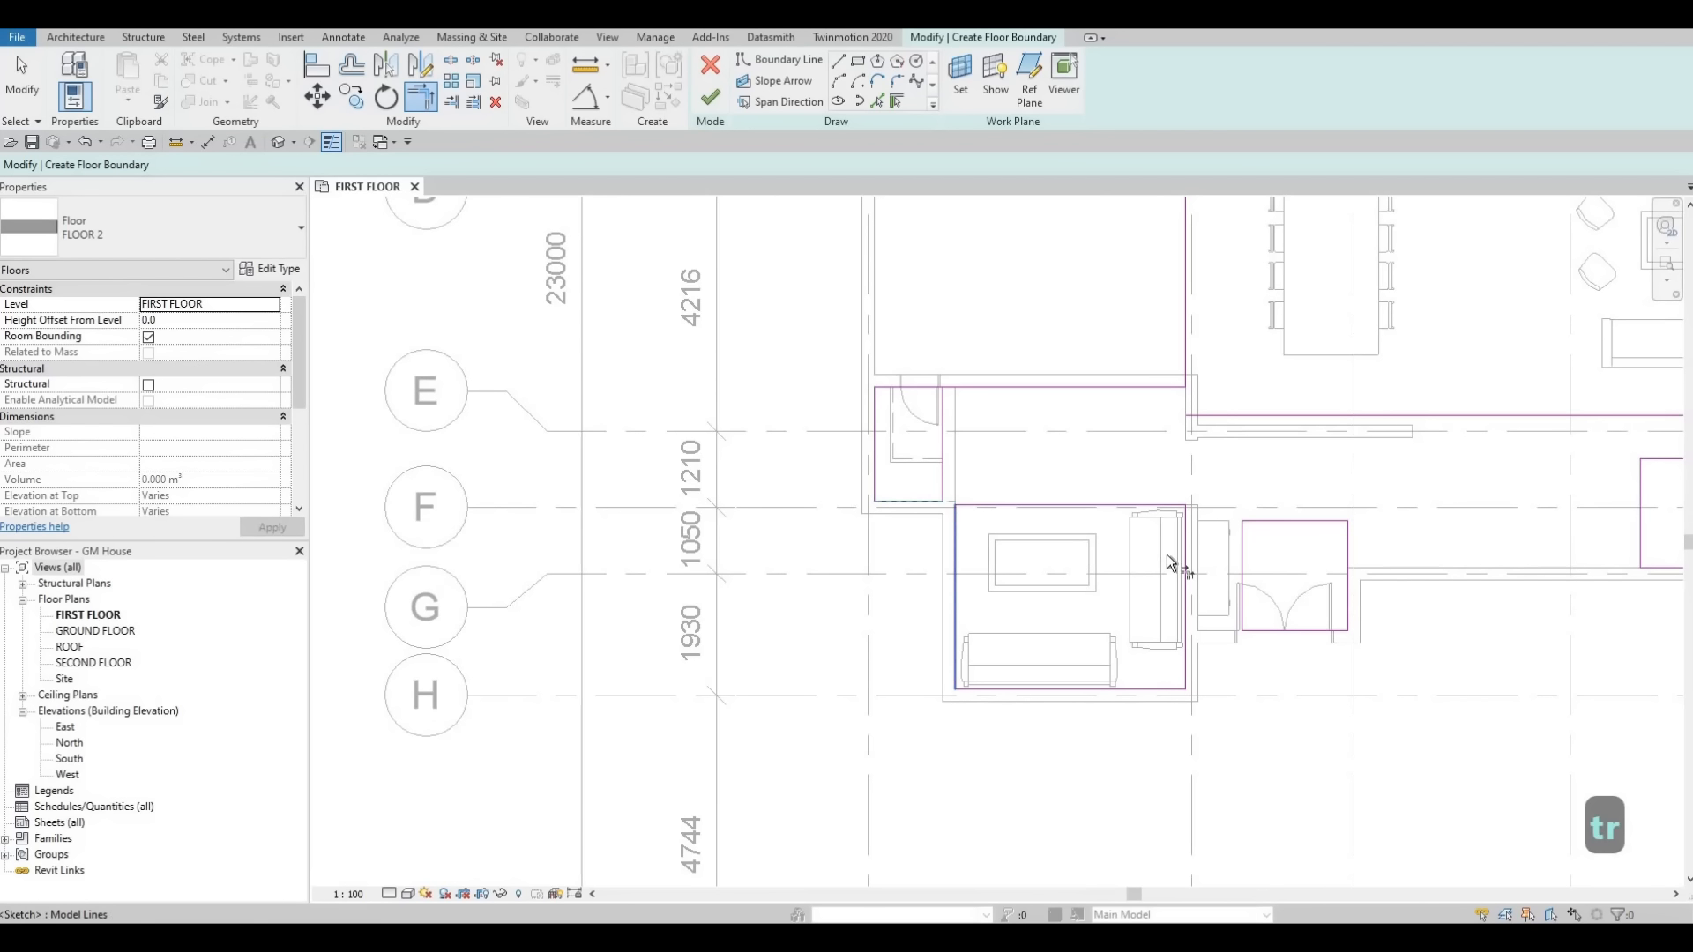
pyautogui.moveTo(1052, 520); pyautogui.dragTo(1085, 578, button='middle')
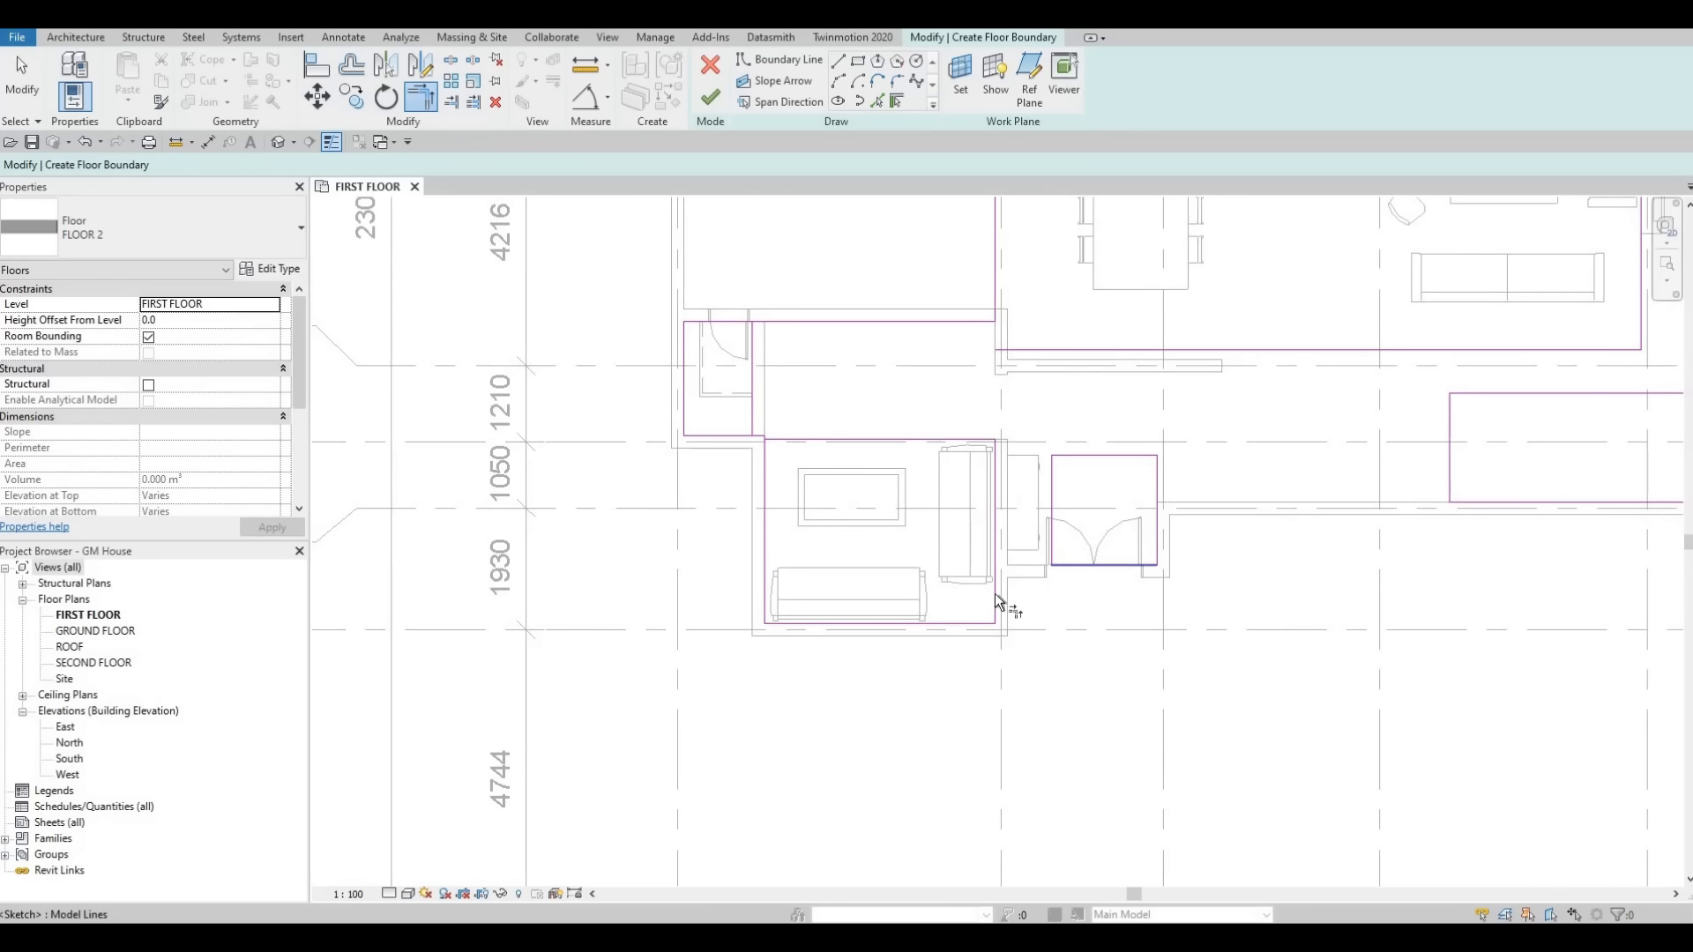
pyautogui.moveTo(1309, 491); pyautogui.dragTo(1177, 503, button='middle')
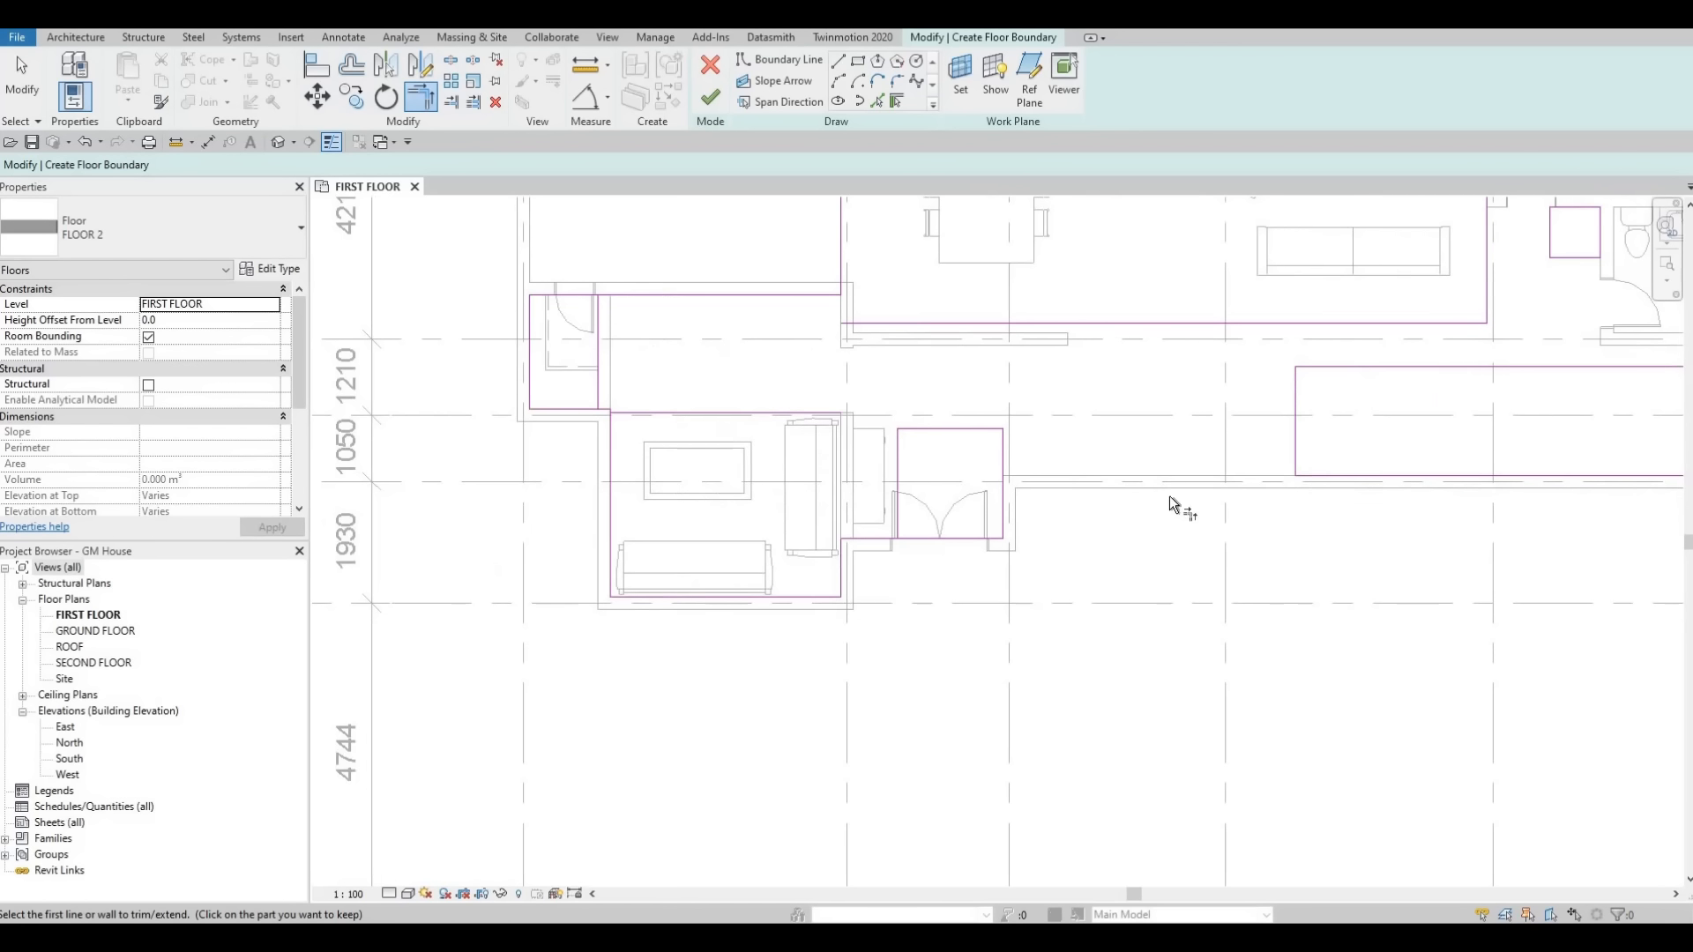
pyautogui.click(1007, 518)
pyautogui.scroll(-4, 1234, 488)
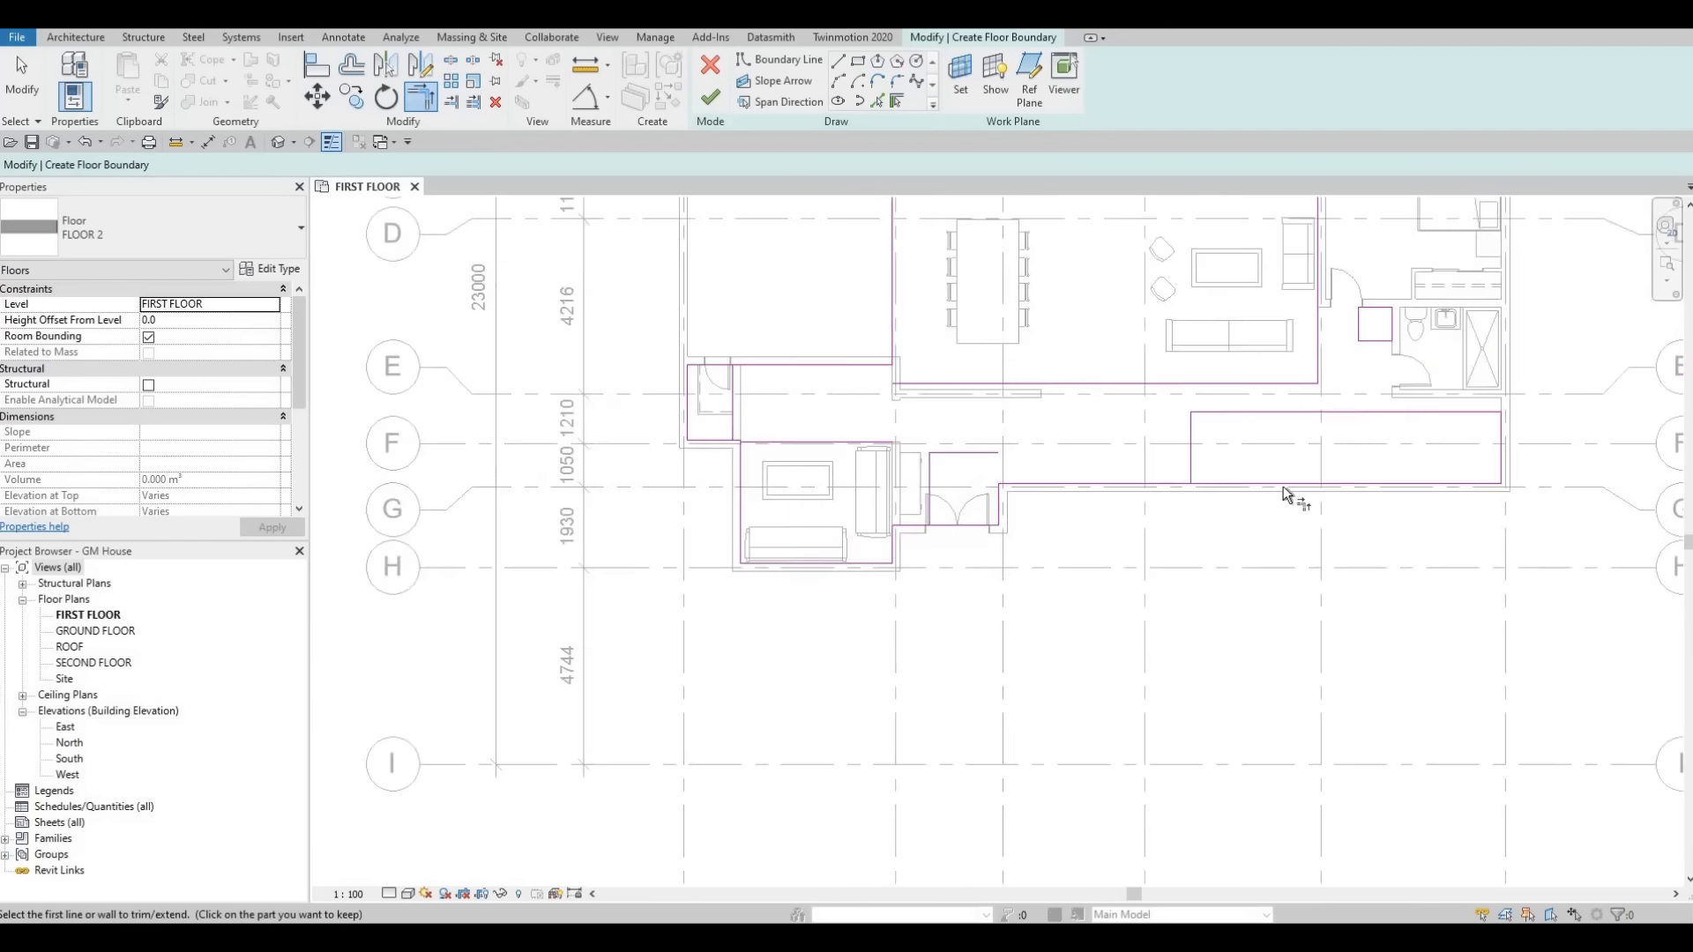
pyautogui.scroll(2, 1179, 405)
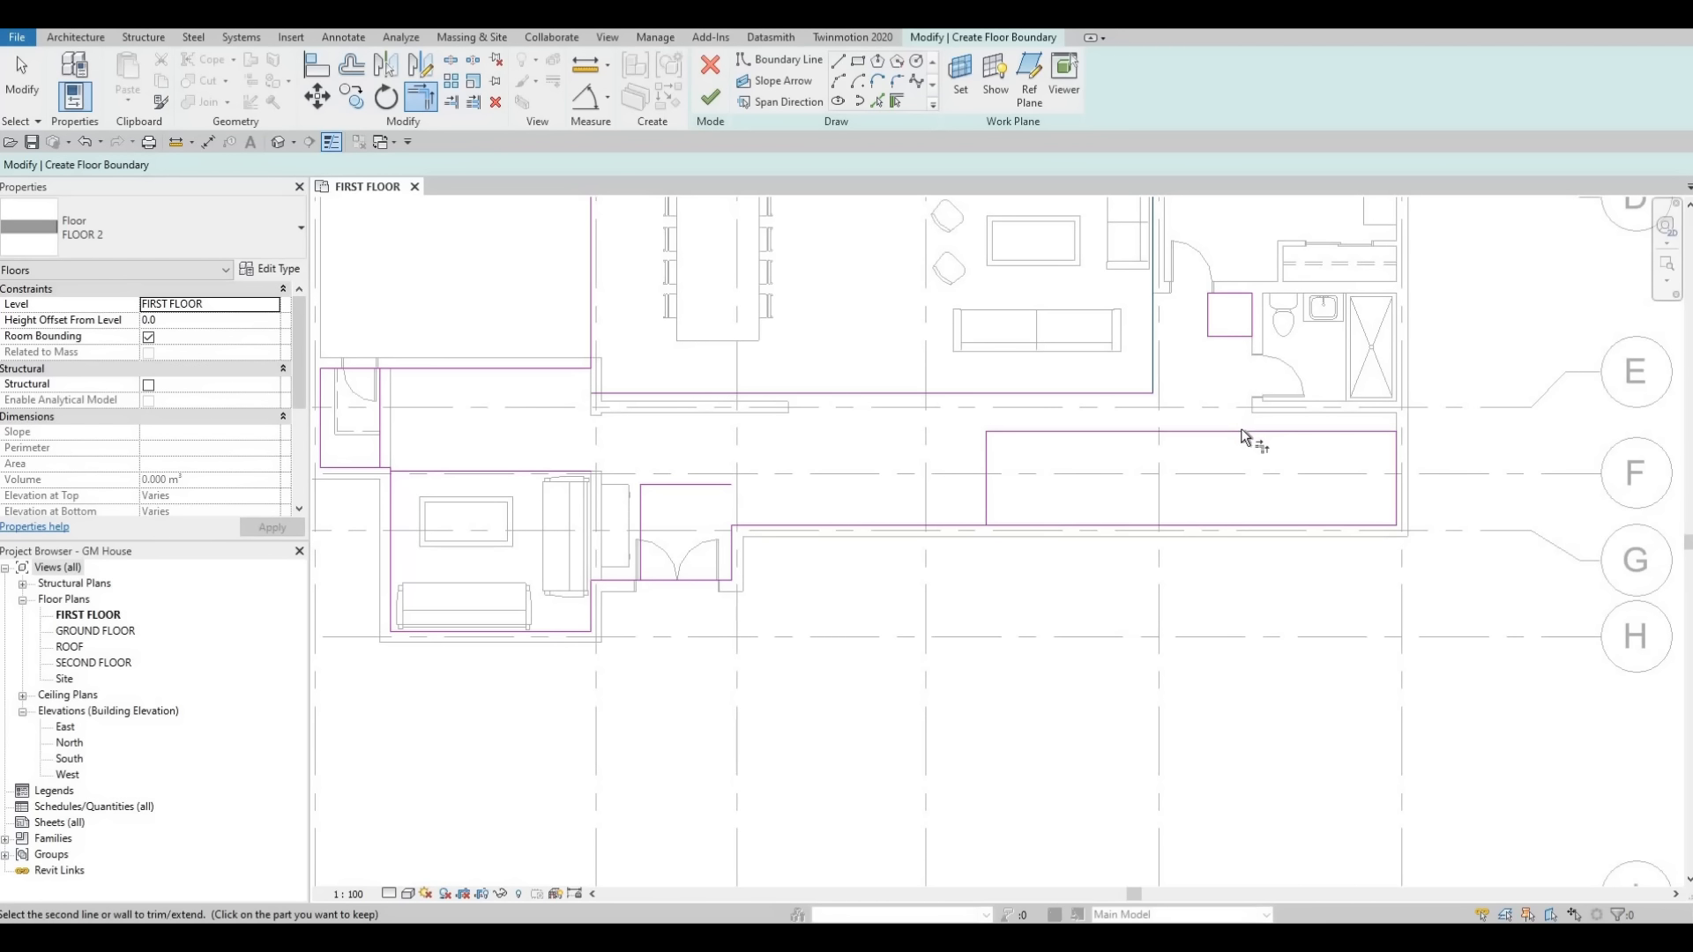
# Move the corridor boundary's upper edge up to the wall line below the bathroom.
pyautogui.click(1327, 434)
pyautogui.scroll(2, 1323, 441)
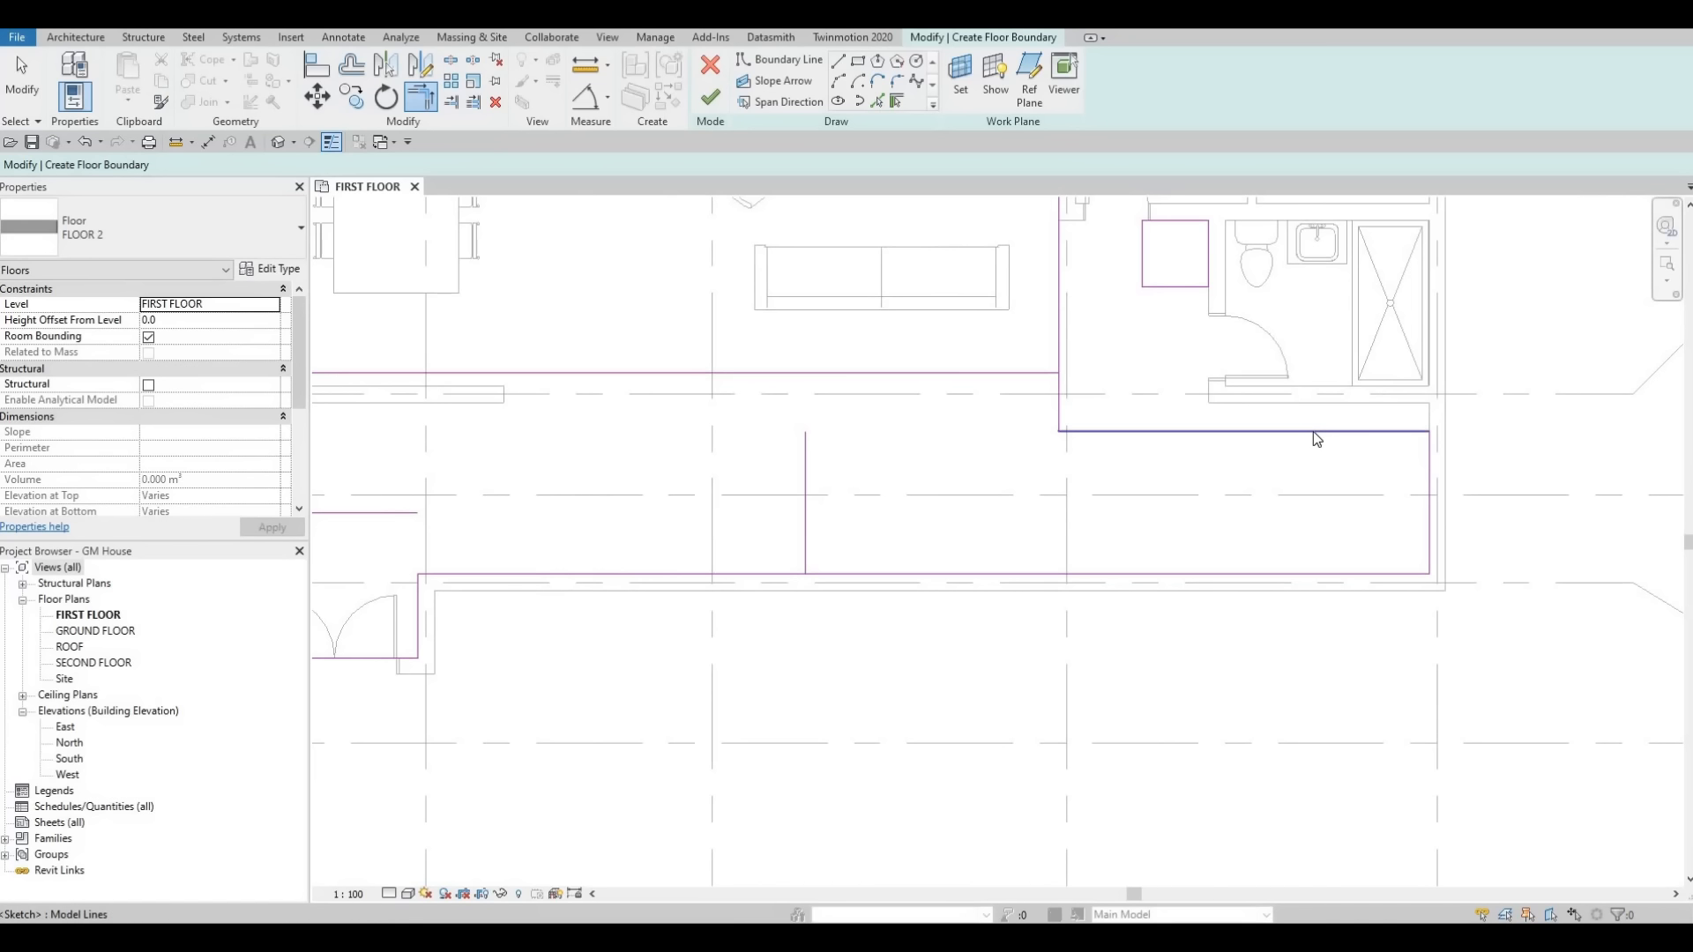
pyautogui.press('Escape')
pyautogui.press('Escape')
pyautogui.click(1316, 431)
pyautogui.moveTo(1316, 410); pyautogui.dragTo(1314, 404)
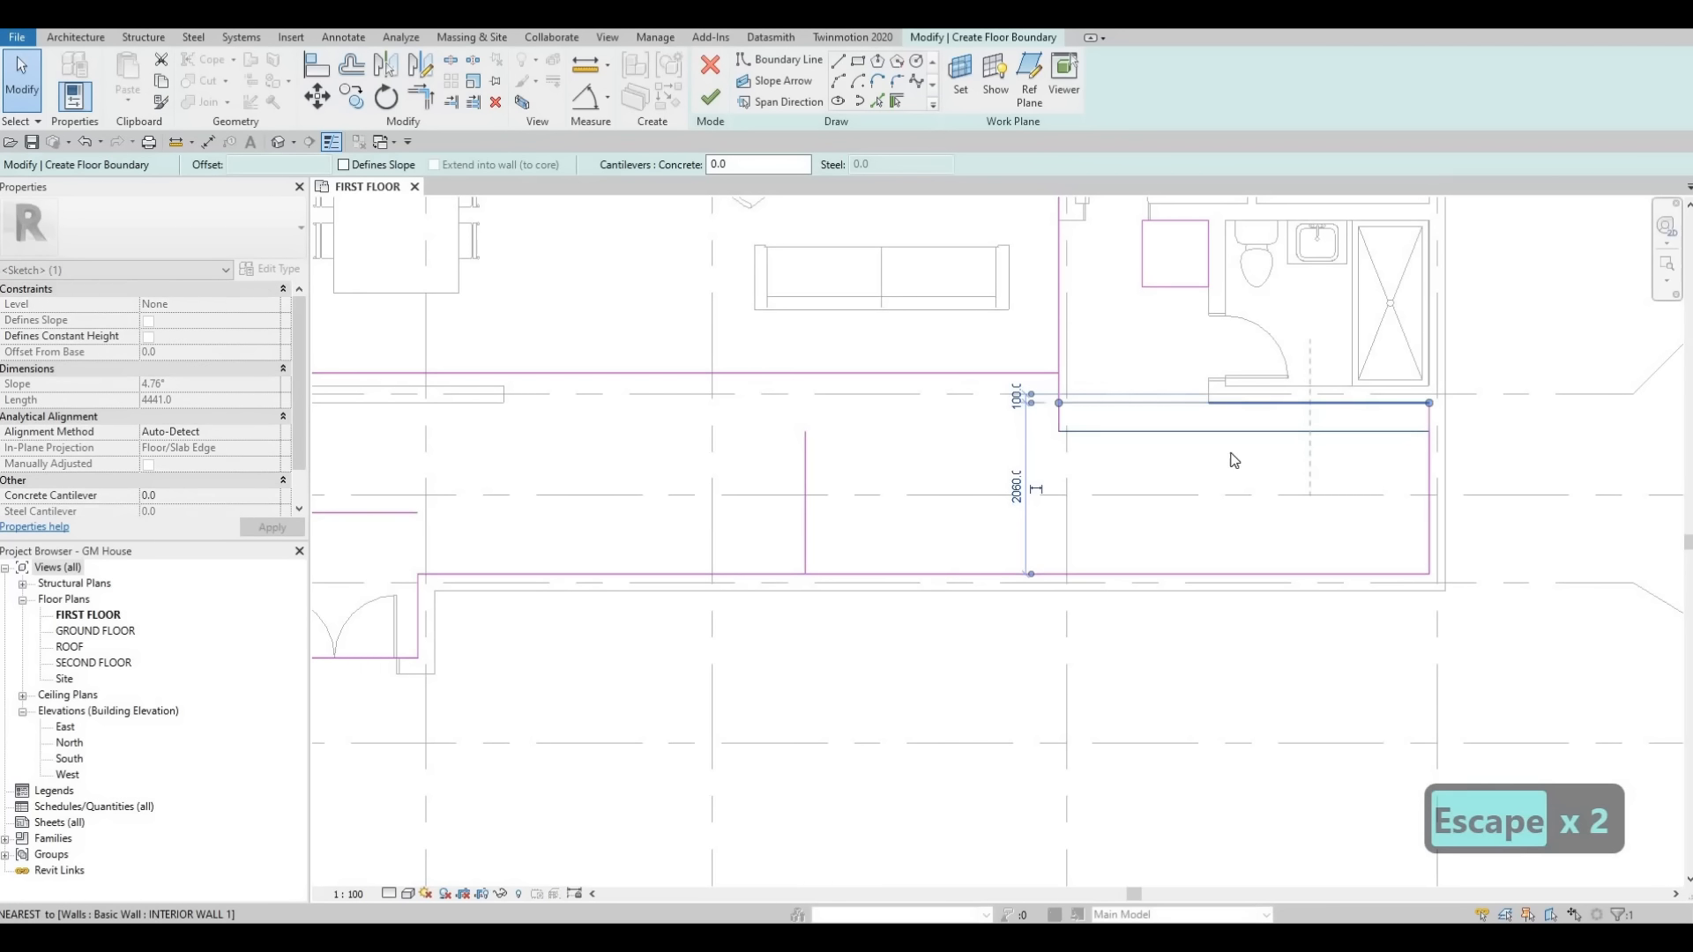
pyautogui.scroll(-2, 1213, 541)
pyautogui.moveTo(1280, 408); pyautogui.dragTo(1181, 471, button='middle')
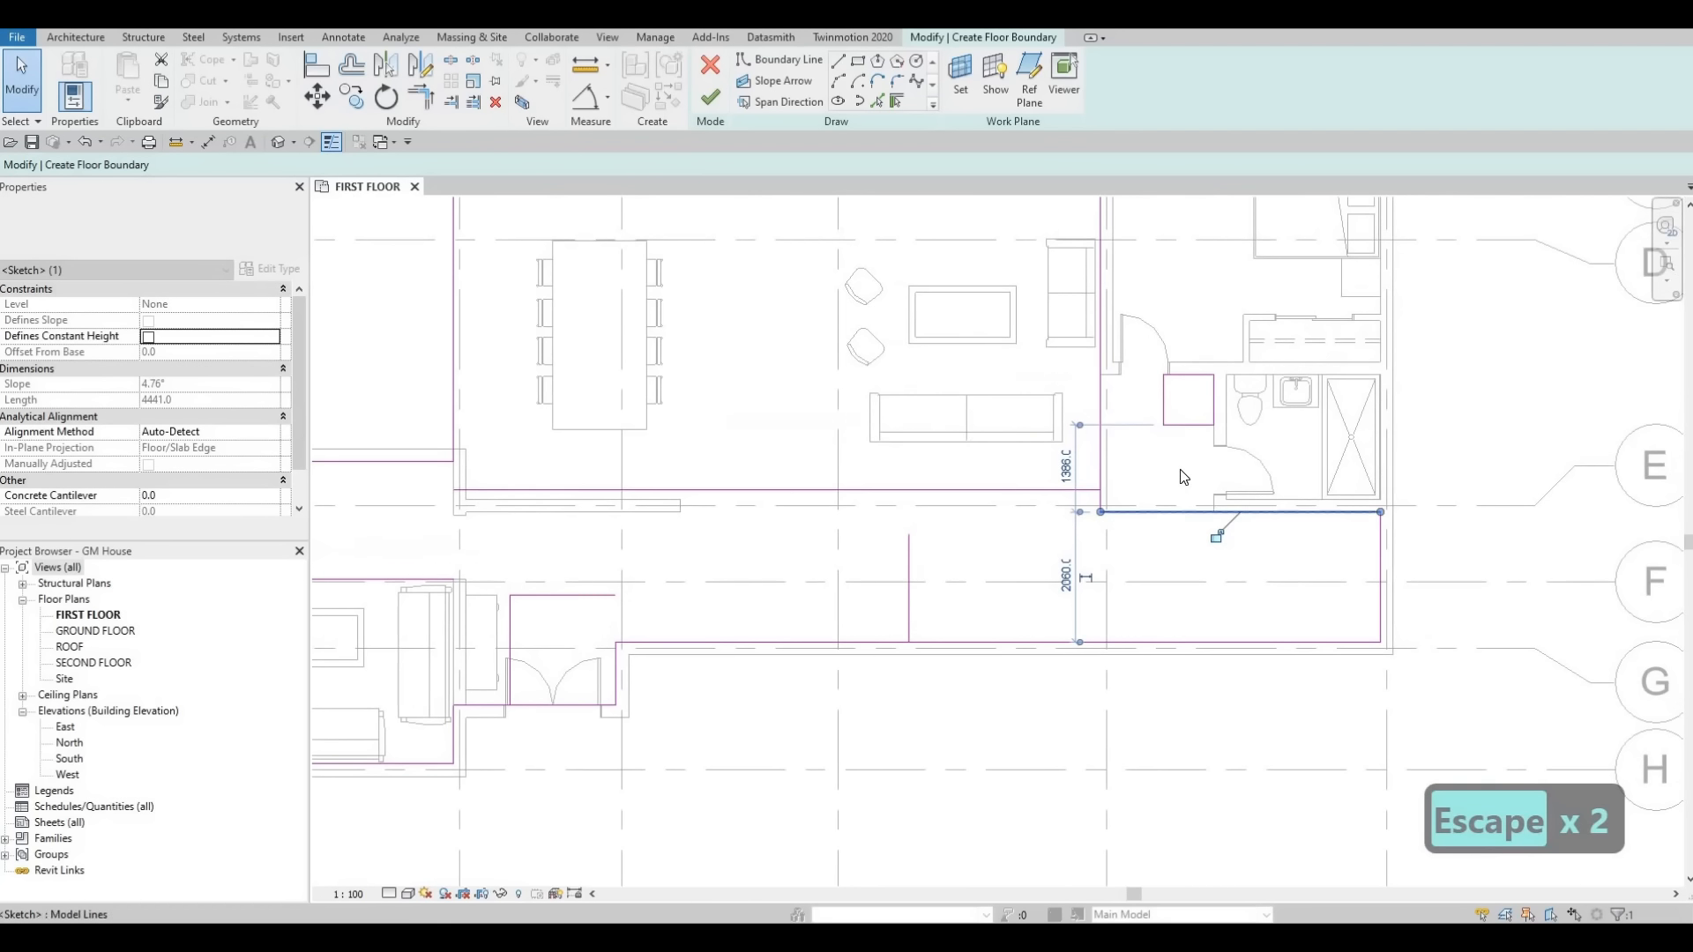
pyautogui.press('Escape')
pyautogui.press('Escape')
pyautogui.press('r')
pyautogui.press('e')
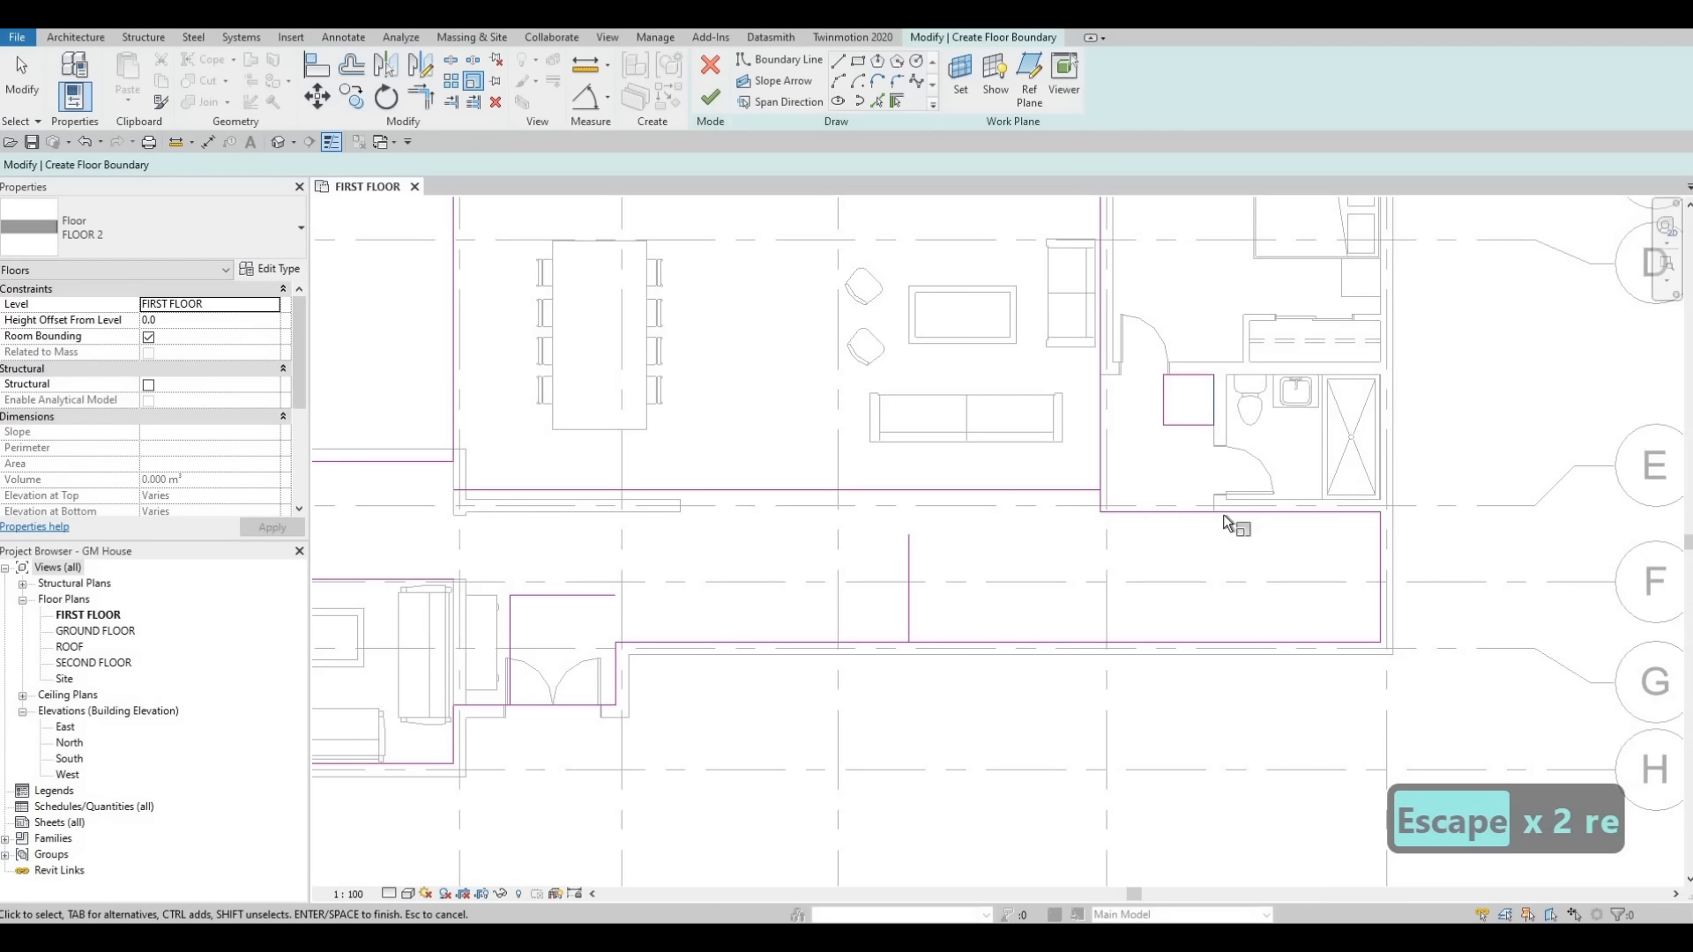
pyautogui.press('Escape')
pyautogui.press('Escape')
pyautogui.press('Escape')
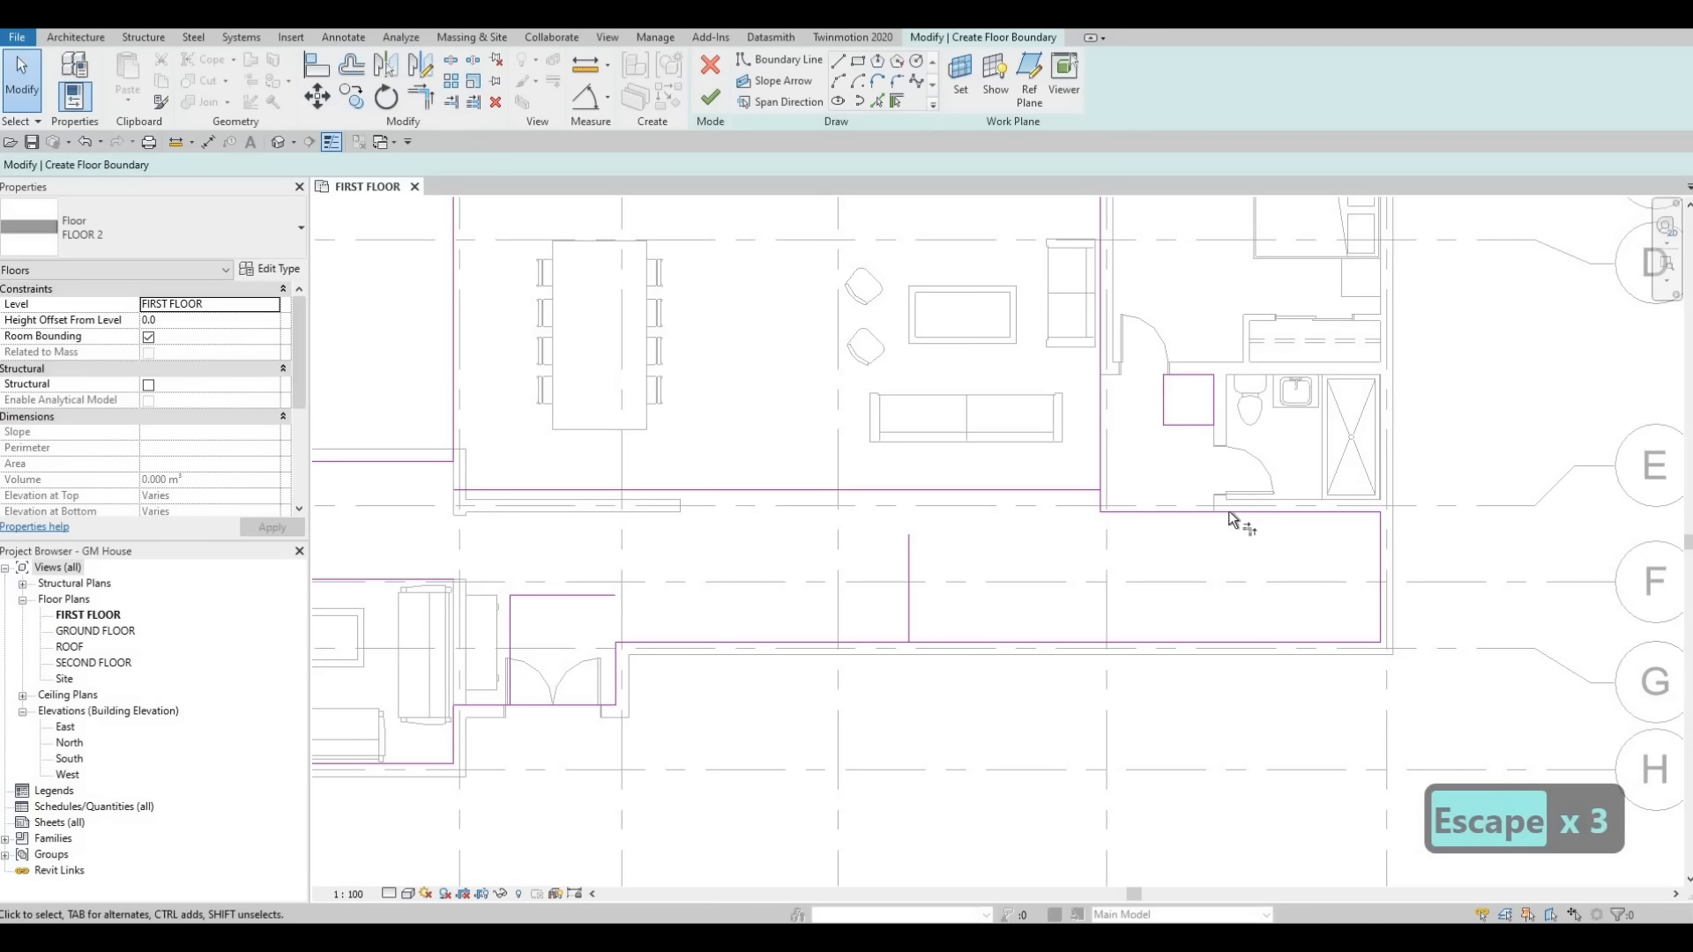
# Trim the corridor's upper edge into the square boundary beside the bathroom door, unjoining the elements.
pyautogui.press('t')
pyautogui.press('r')
pyautogui.click(1214, 404)
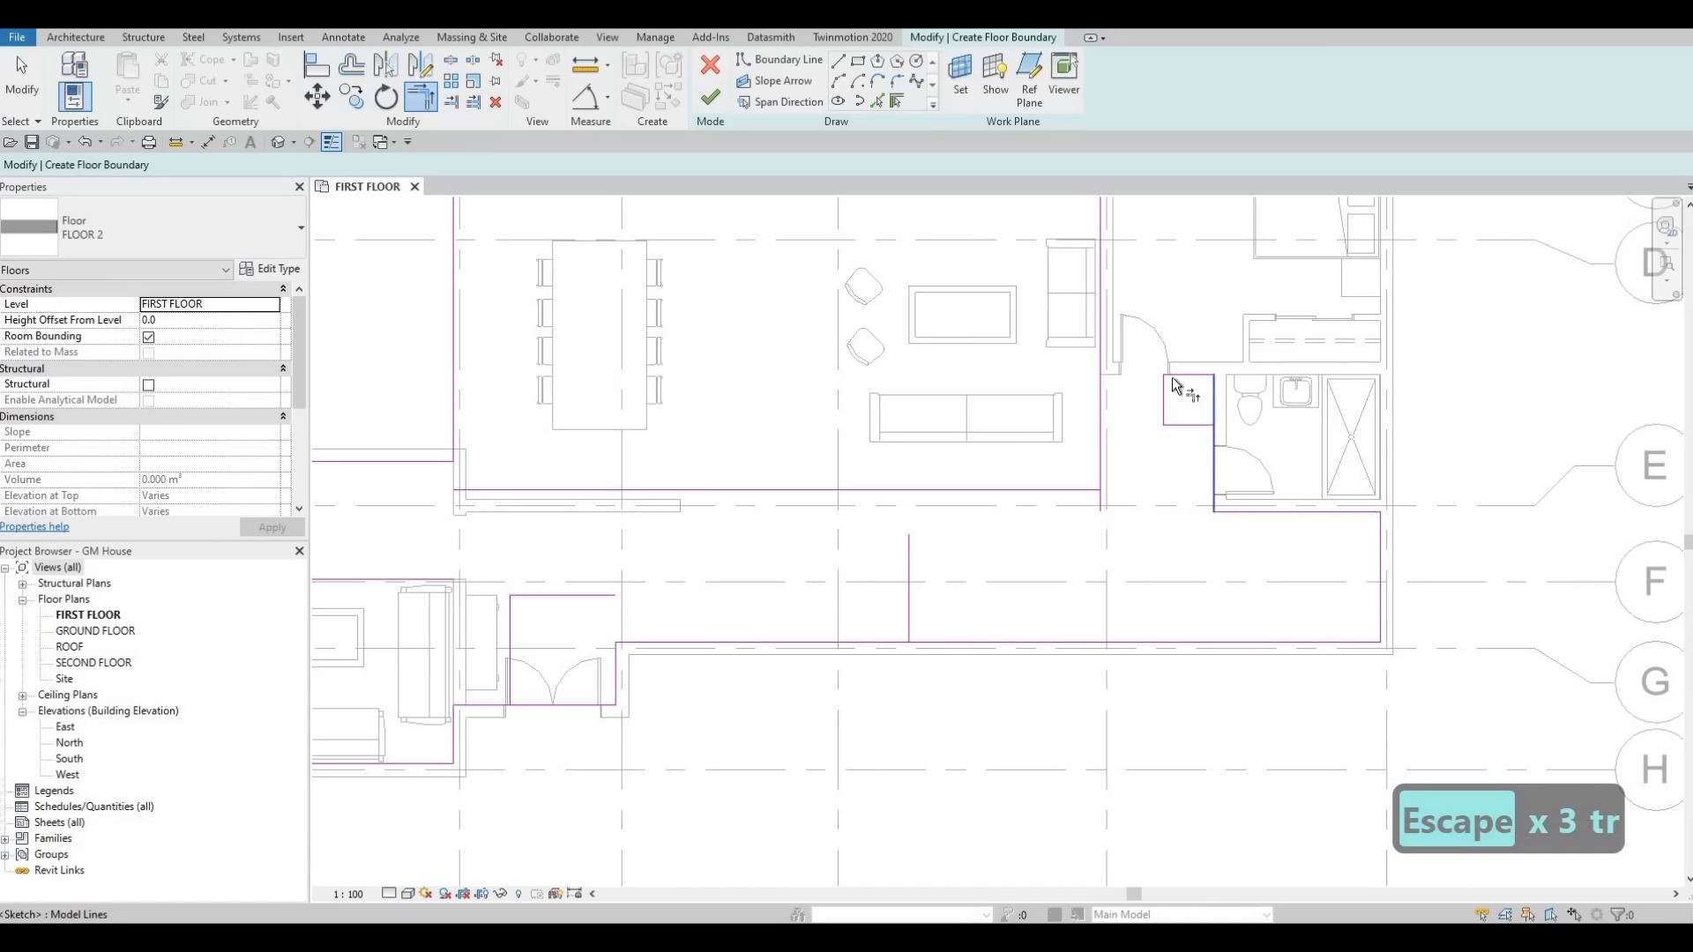
pyautogui.click(1179, 378)
pyautogui.click(1100, 346)
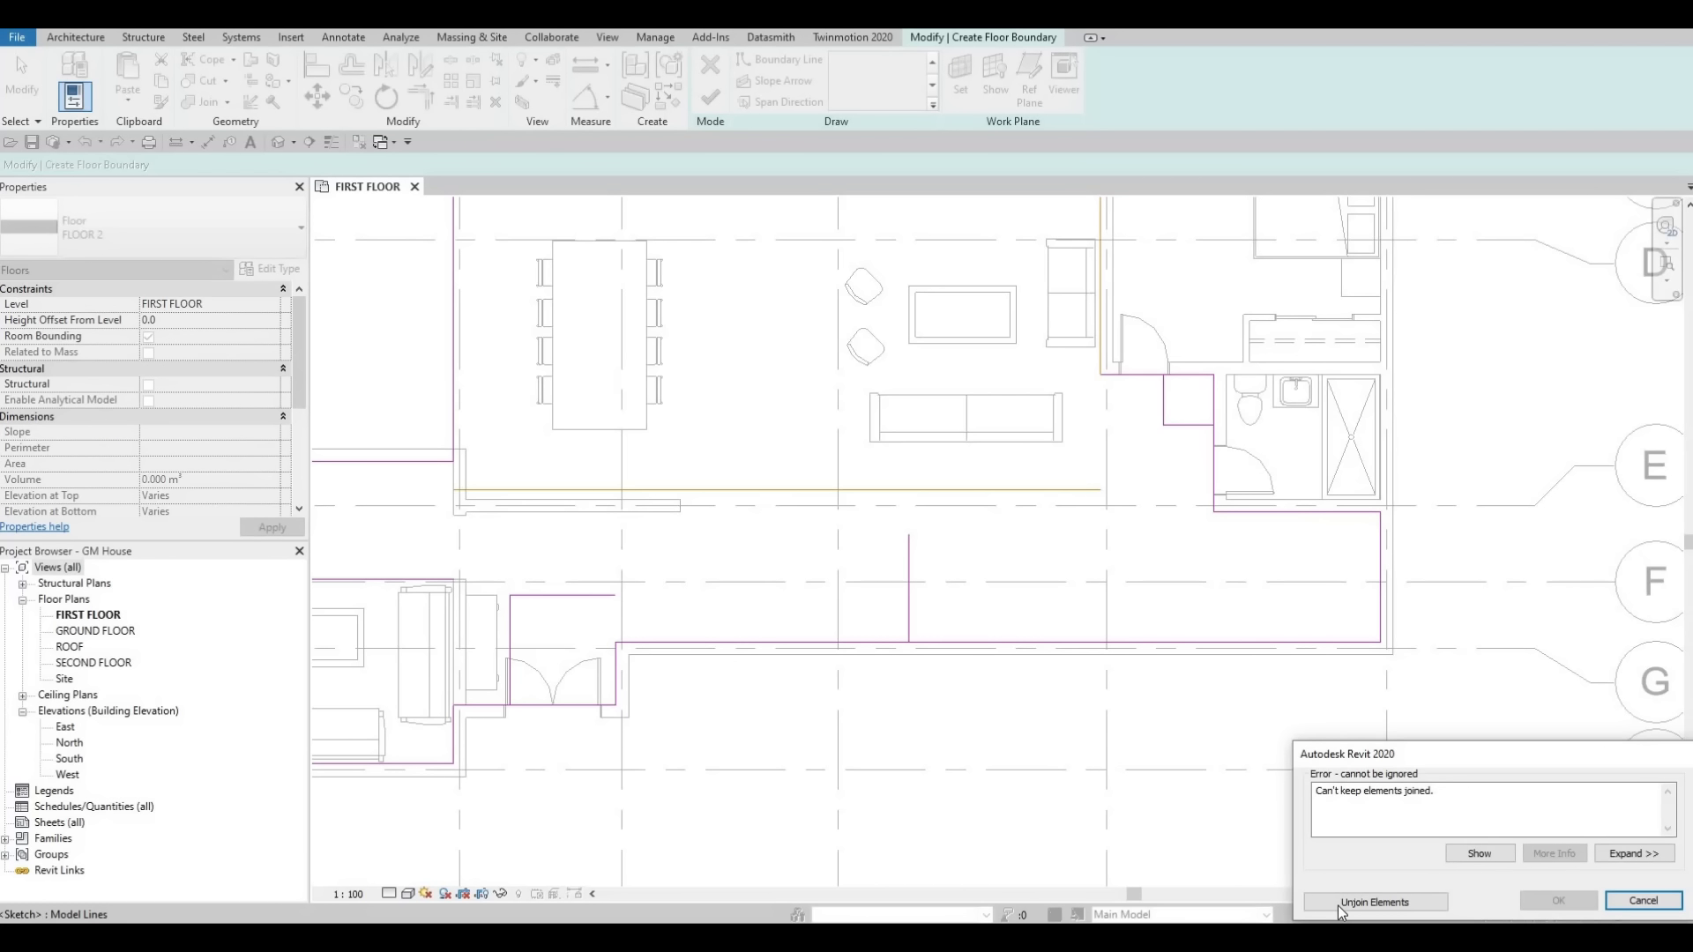
pyautogui.click(1374, 902)
# Delete the overlapping lines of the square boundary beside the bathroom door.
pyautogui.press('Escape')
pyautogui.press('Escape')
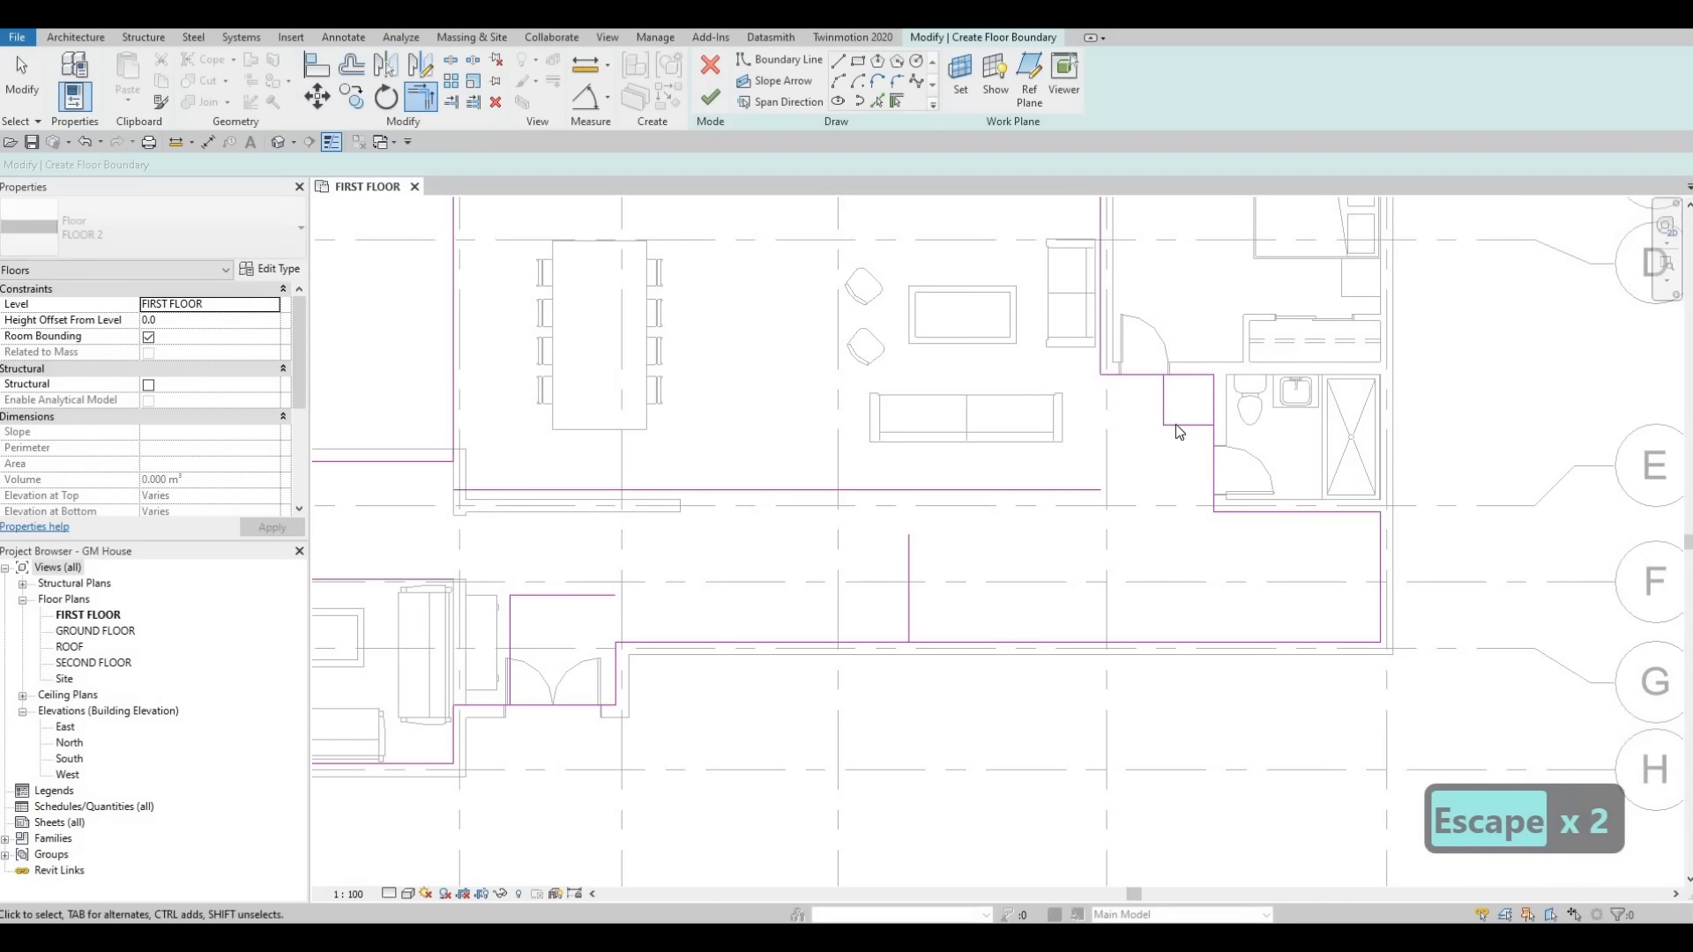
pyautogui.press('Escape')
pyautogui.press('Tab')
pyautogui.click(1176, 425)
pyautogui.press('Delete')
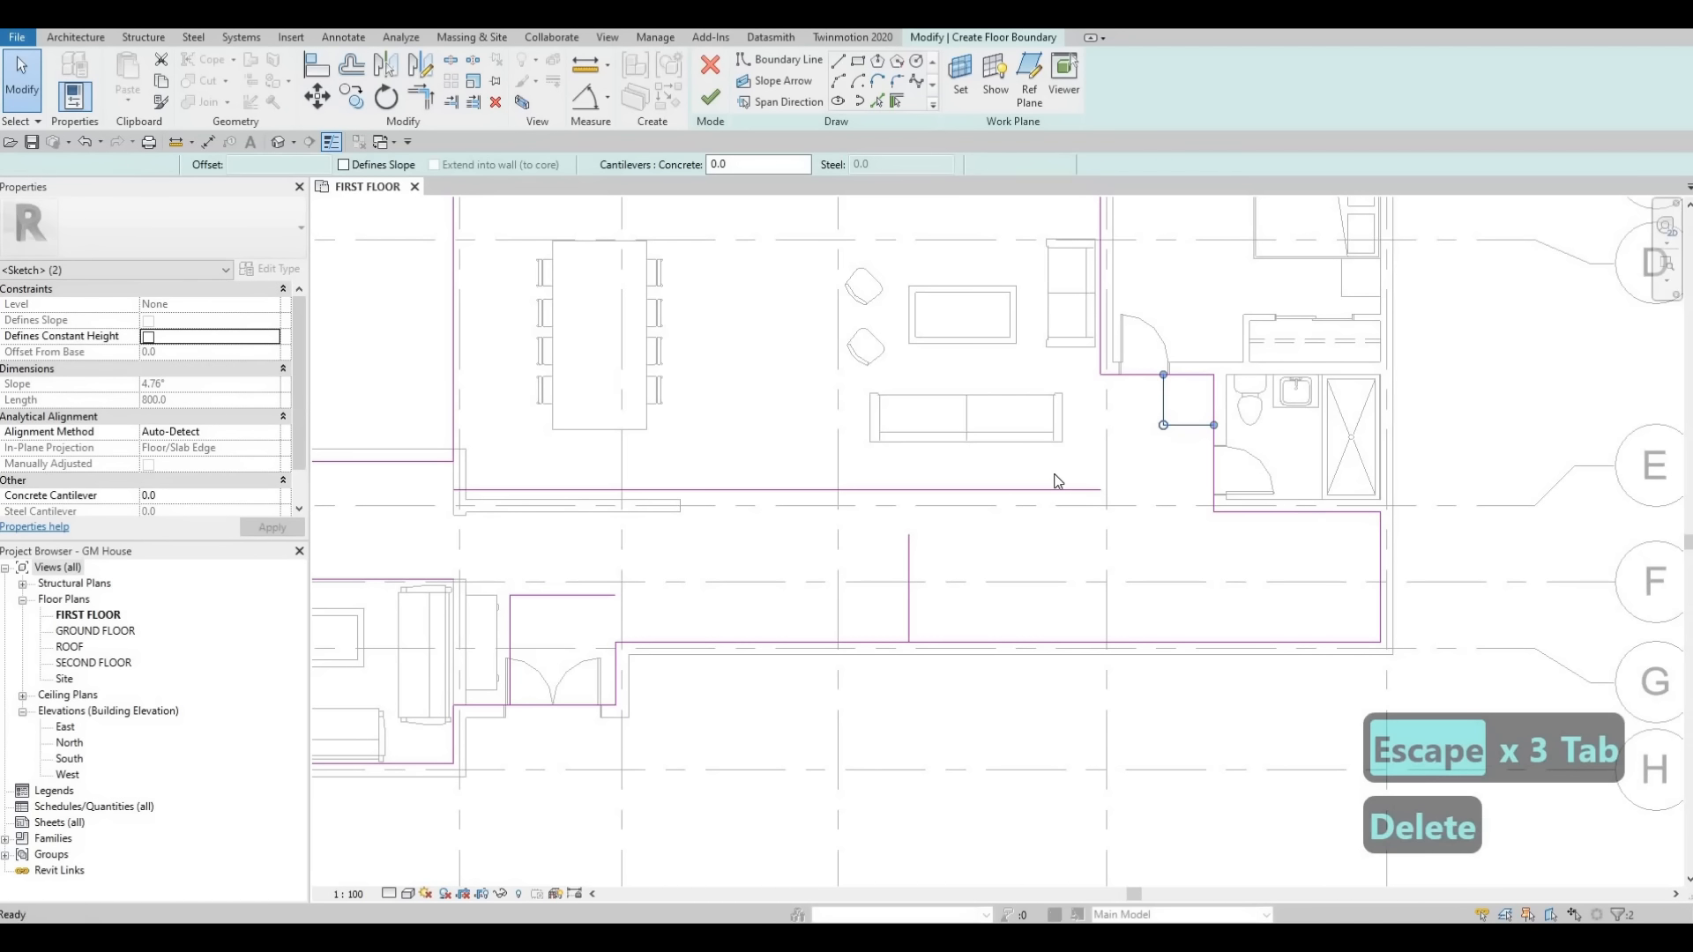
# Delete the redundant inner boundary lines between the corridor, entrance and lounge outlines.
pyautogui.moveTo(971, 496); pyautogui.dragTo(1054, 475, button='middle')
pyautogui.press('Escape')
pyautogui.click(1048, 470)
pyautogui.press('Delete')
pyautogui.moveTo(870, 542); pyautogui.dragTo(896, 543, button='middle')
pyautogui.click(1017, 569)
pyautogui.press('Delete')
pyautogui.moveTo(671, 566); pyautogui.dragTo(1050, 560, button='middle')
pyautogui.click(970, 569)
pyautogui.press('Delete')
pyautogui.click(925, 598)
pyautogui.press('Delete')
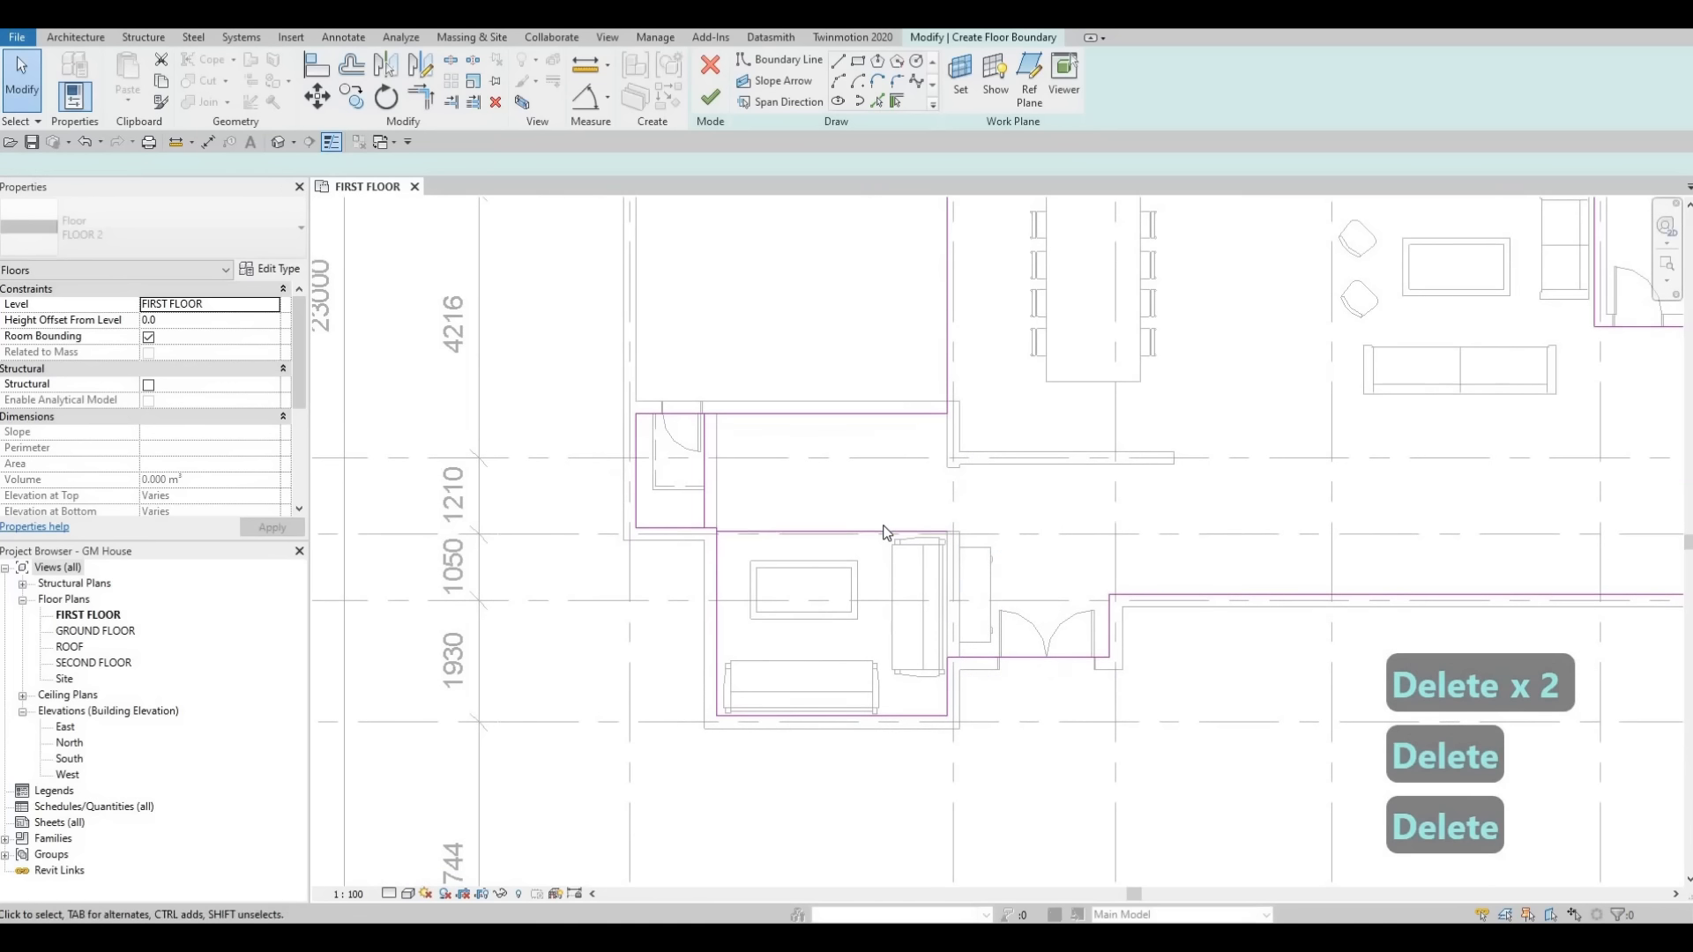
# Delete the leftover inner boundary lines at the lounge's top edge and the small closet.
pyautogui.click(882, 532)
pyautogui.press('Delete')
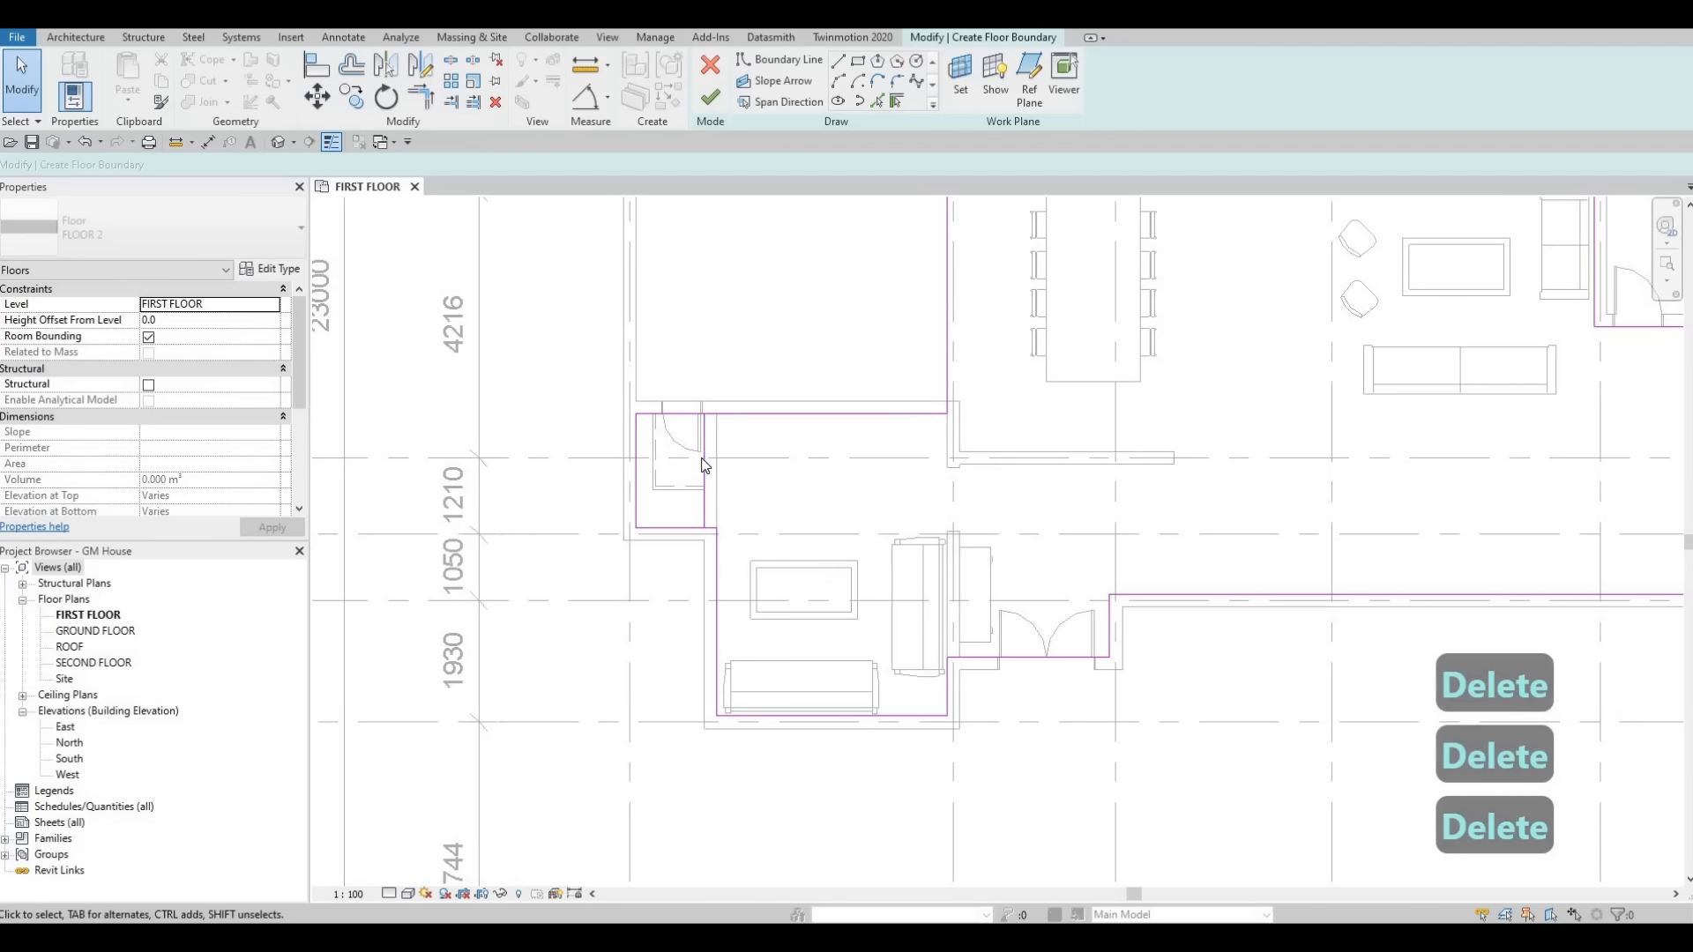
pyautogui.click(703, 460)
pyautogui.press('Delete')
pyautogui.scroll(-2, 1017, 525)
pyautogui.moveTo(1351, 439); pyautogui.dragTo(1306, 473, button='middle')
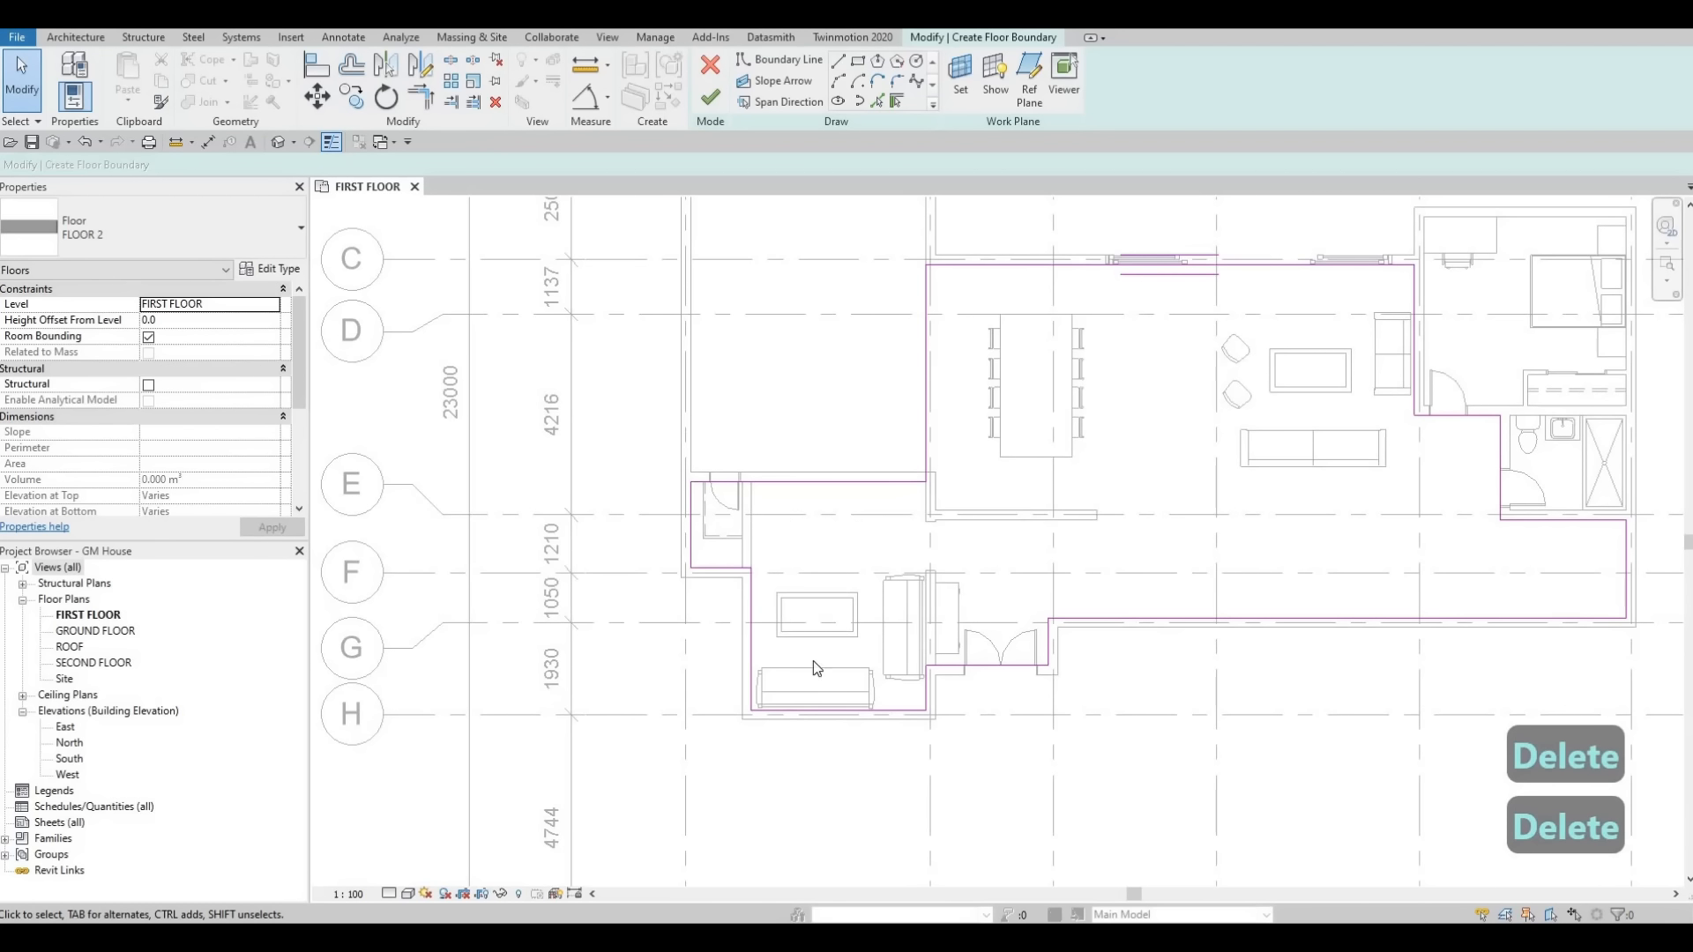
pyautogui.scroll(-2, 986, 538)
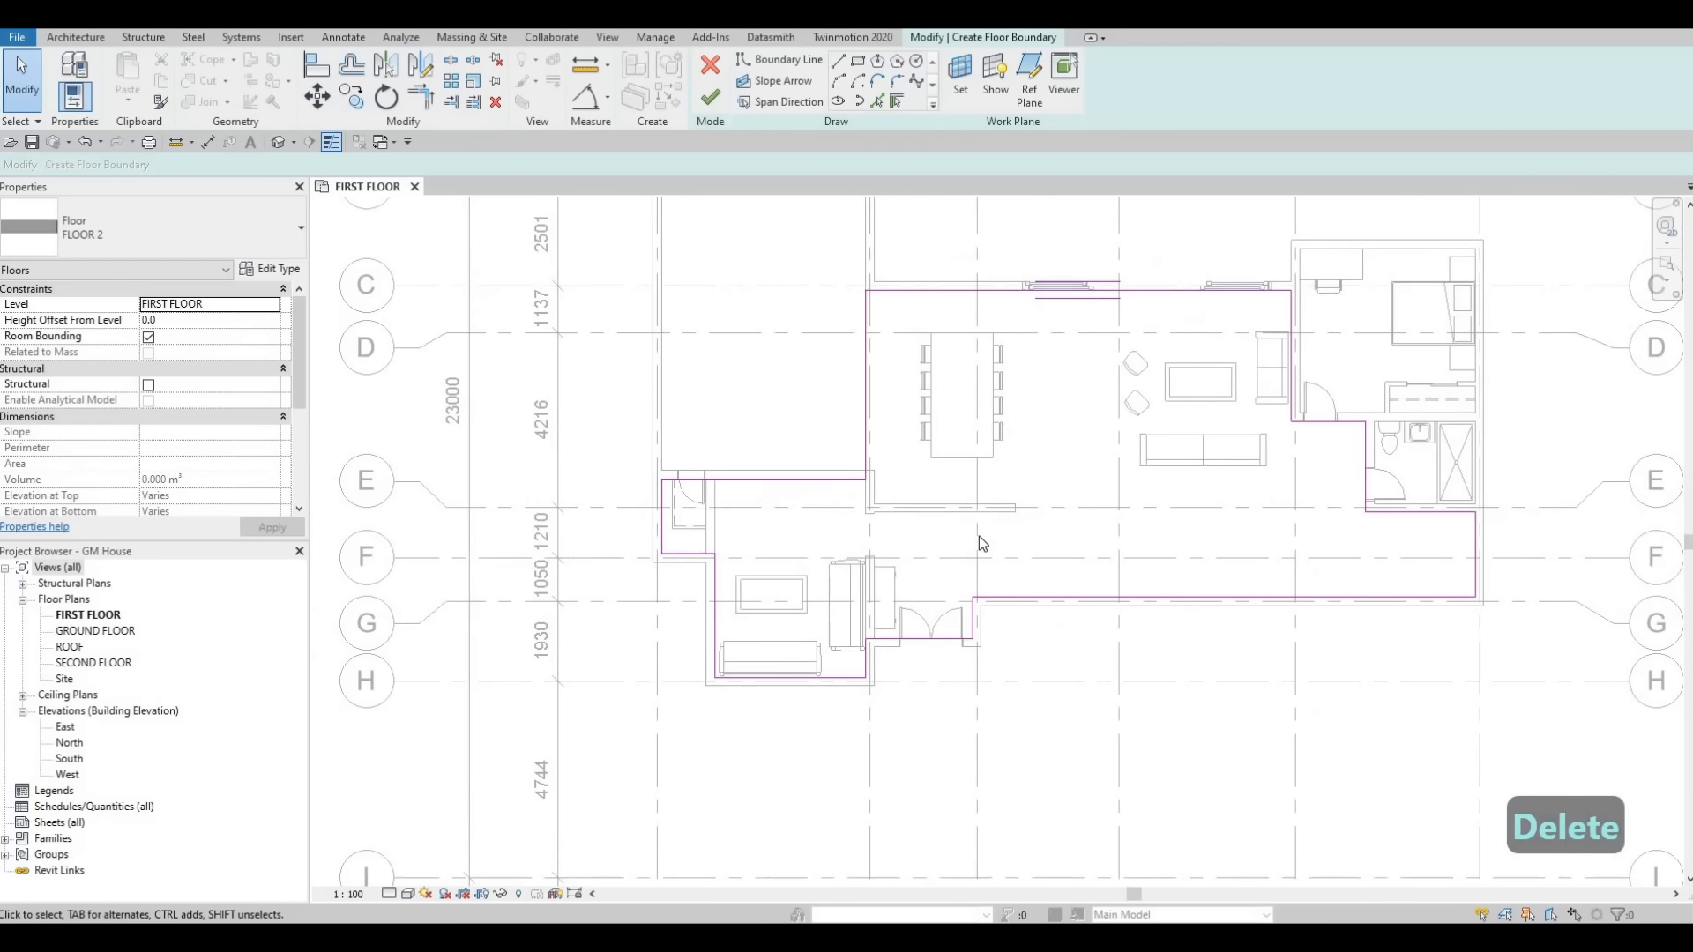
# Finish the sketch to create the floor over the first-floor rooms.
pyautogui.click(712, 100)
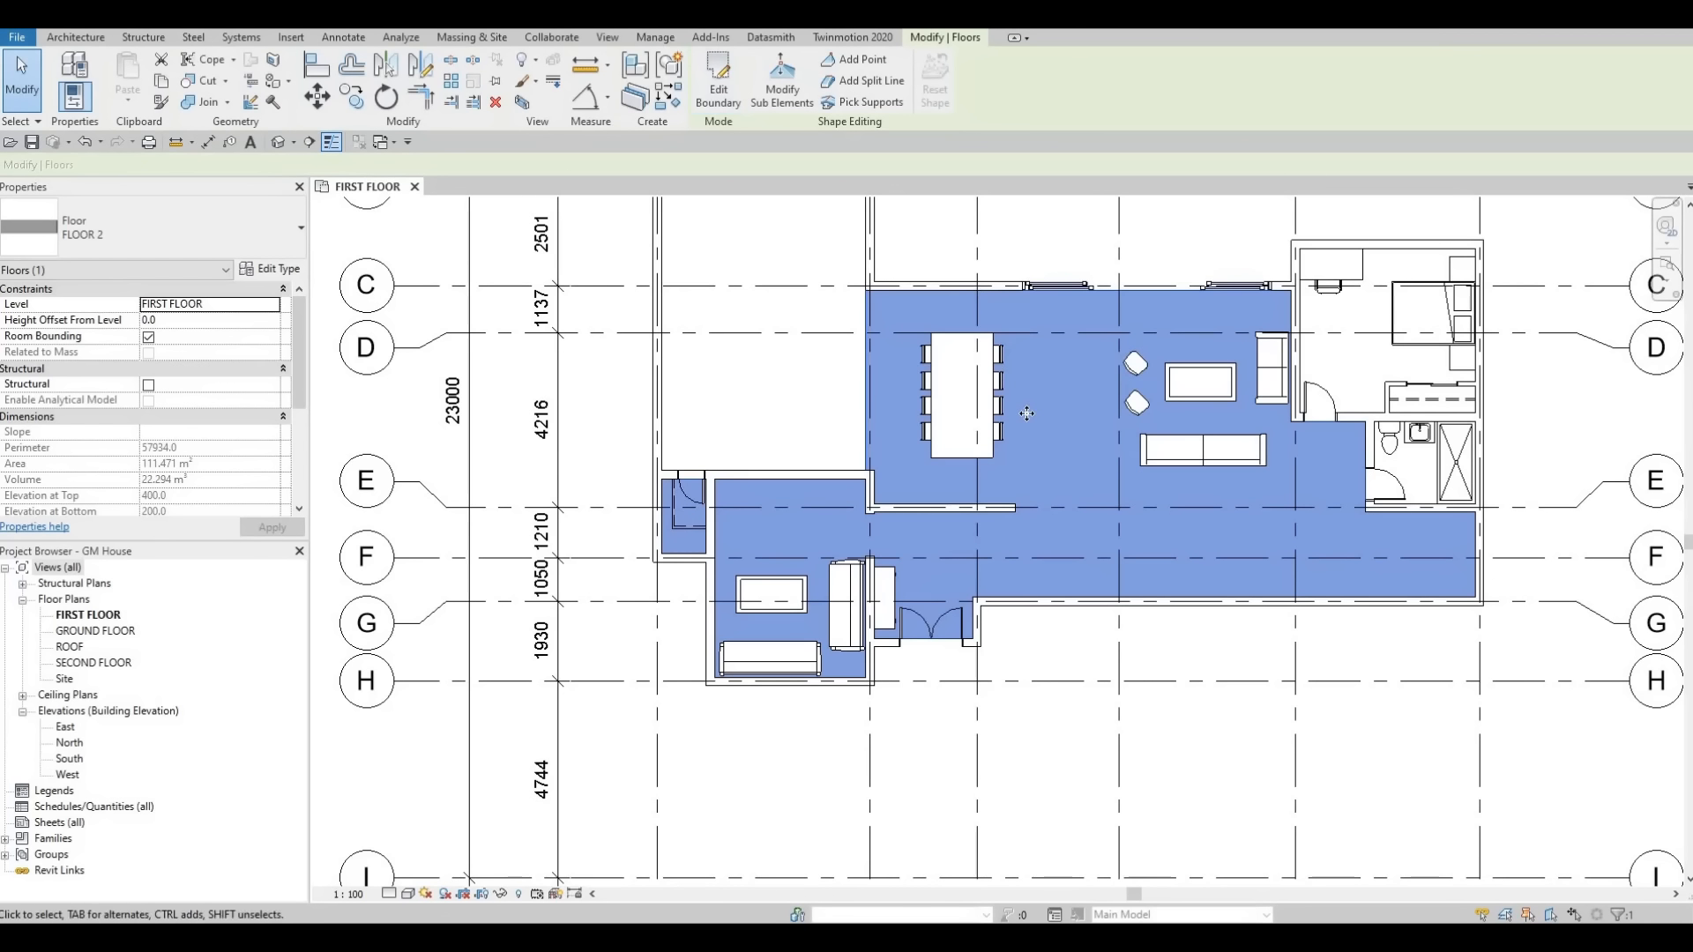
pyautogui.press('Escape')
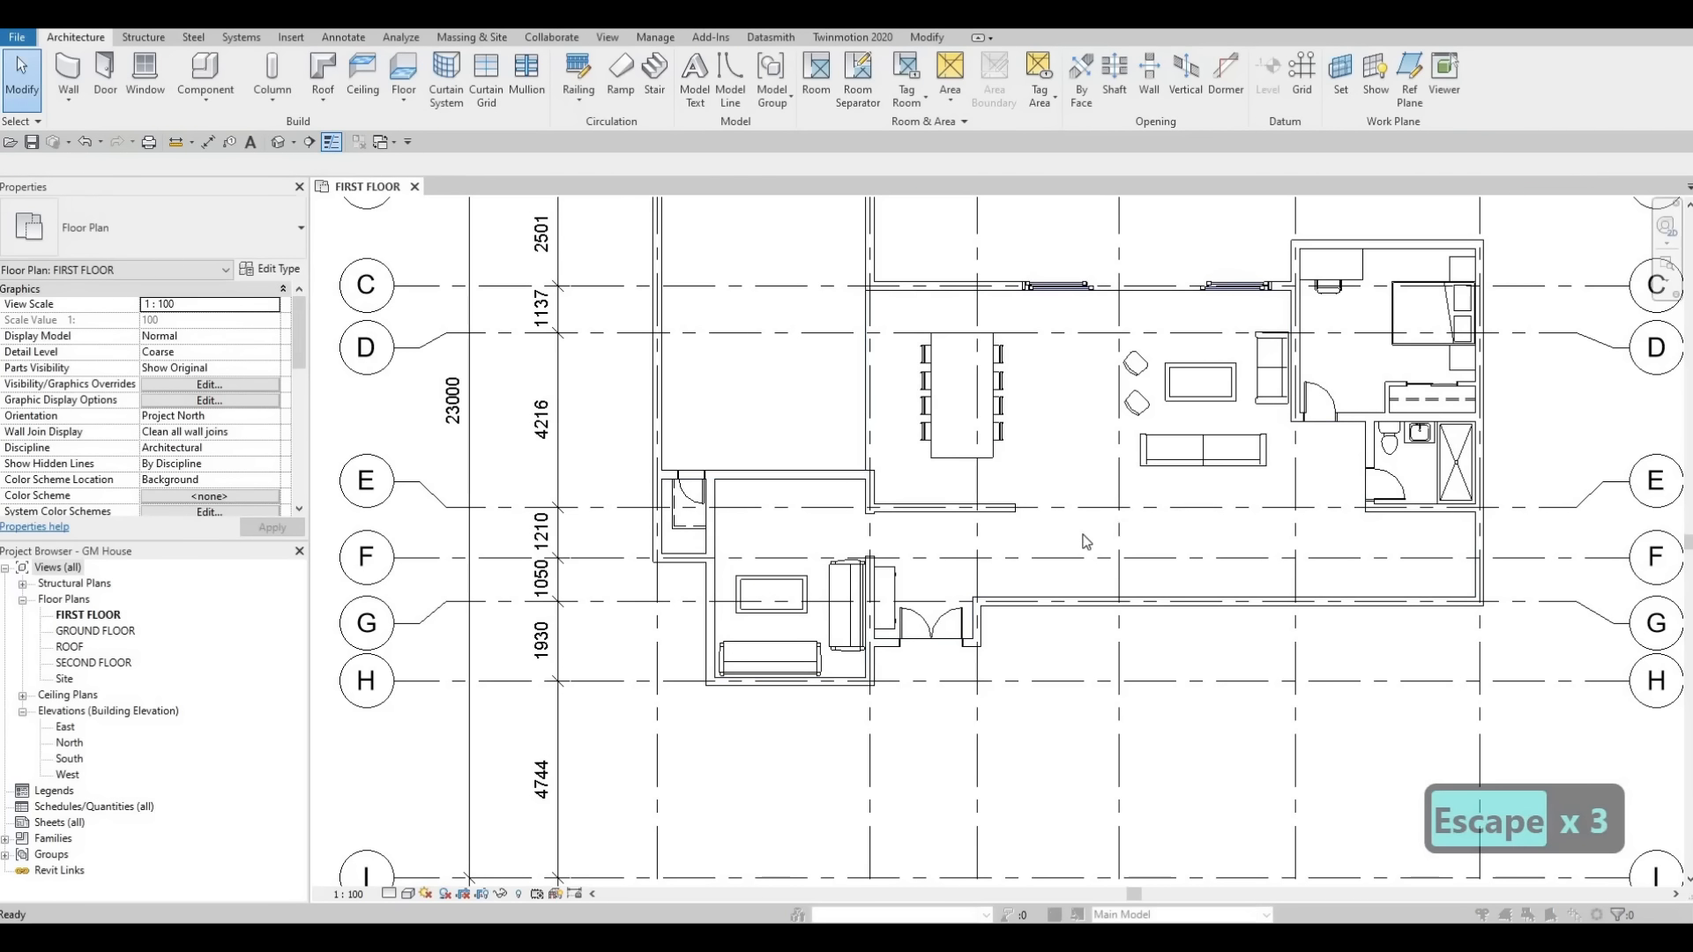
pyautogui.press('Escape')
pyautogui.moveTo(1152, 495); pyautogui.dragTo(1015, 573, button='middle')
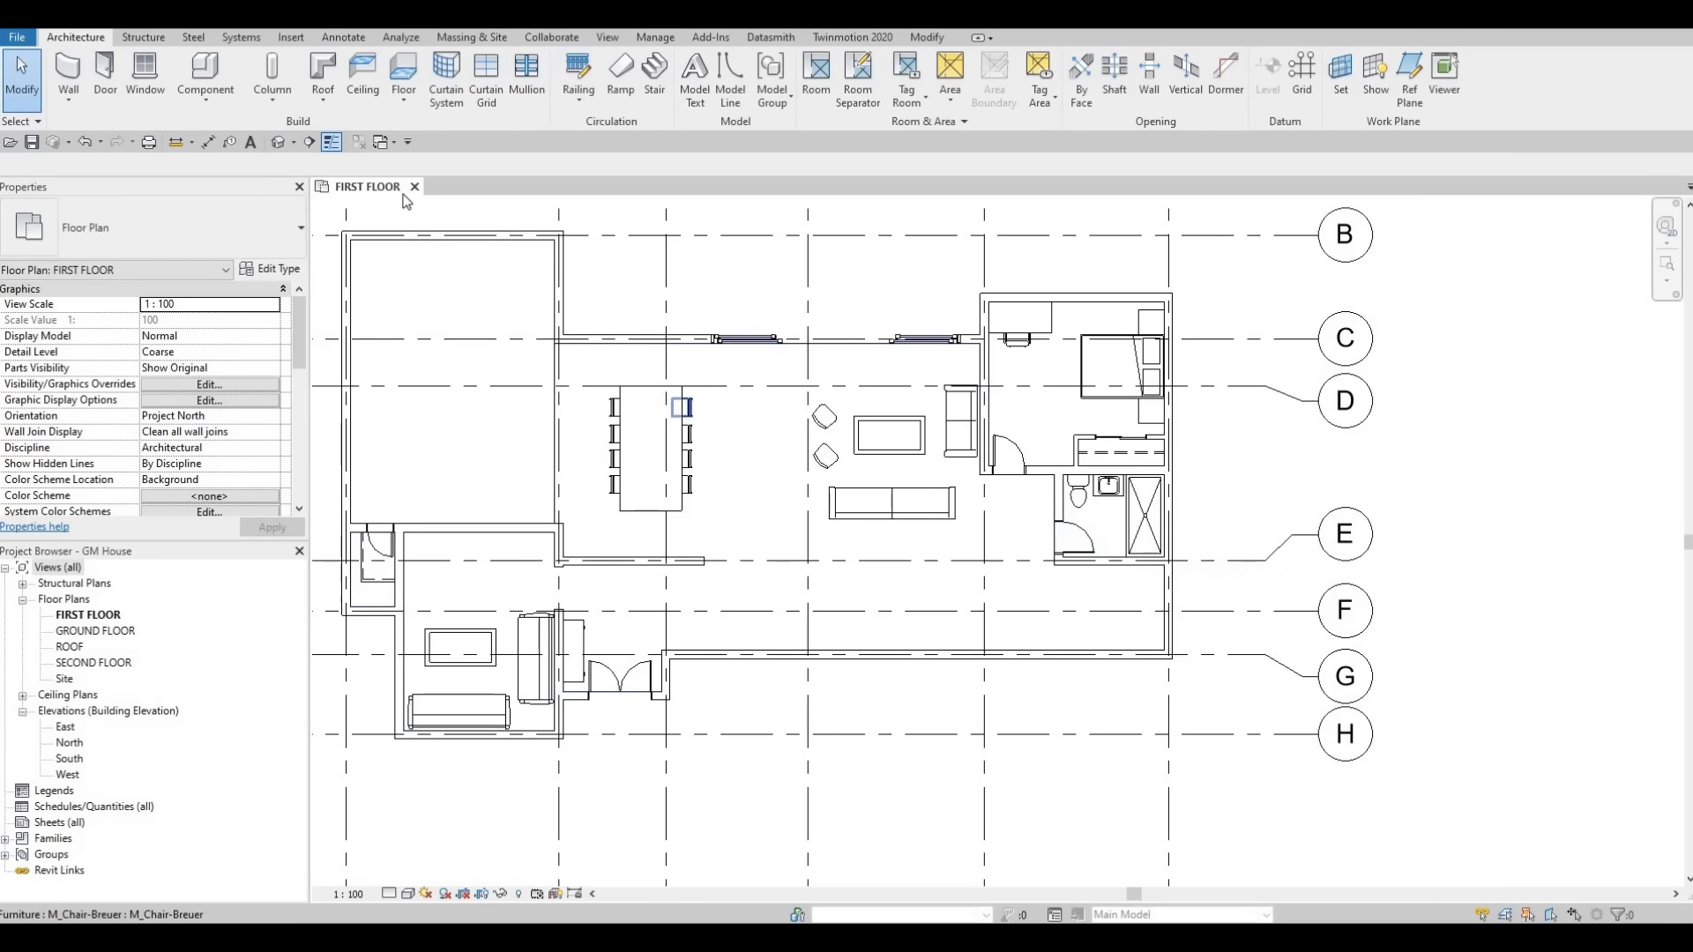
# Start a new floor and duplicate its type as FLOOR 3.
pyautogui.click(399, 74)
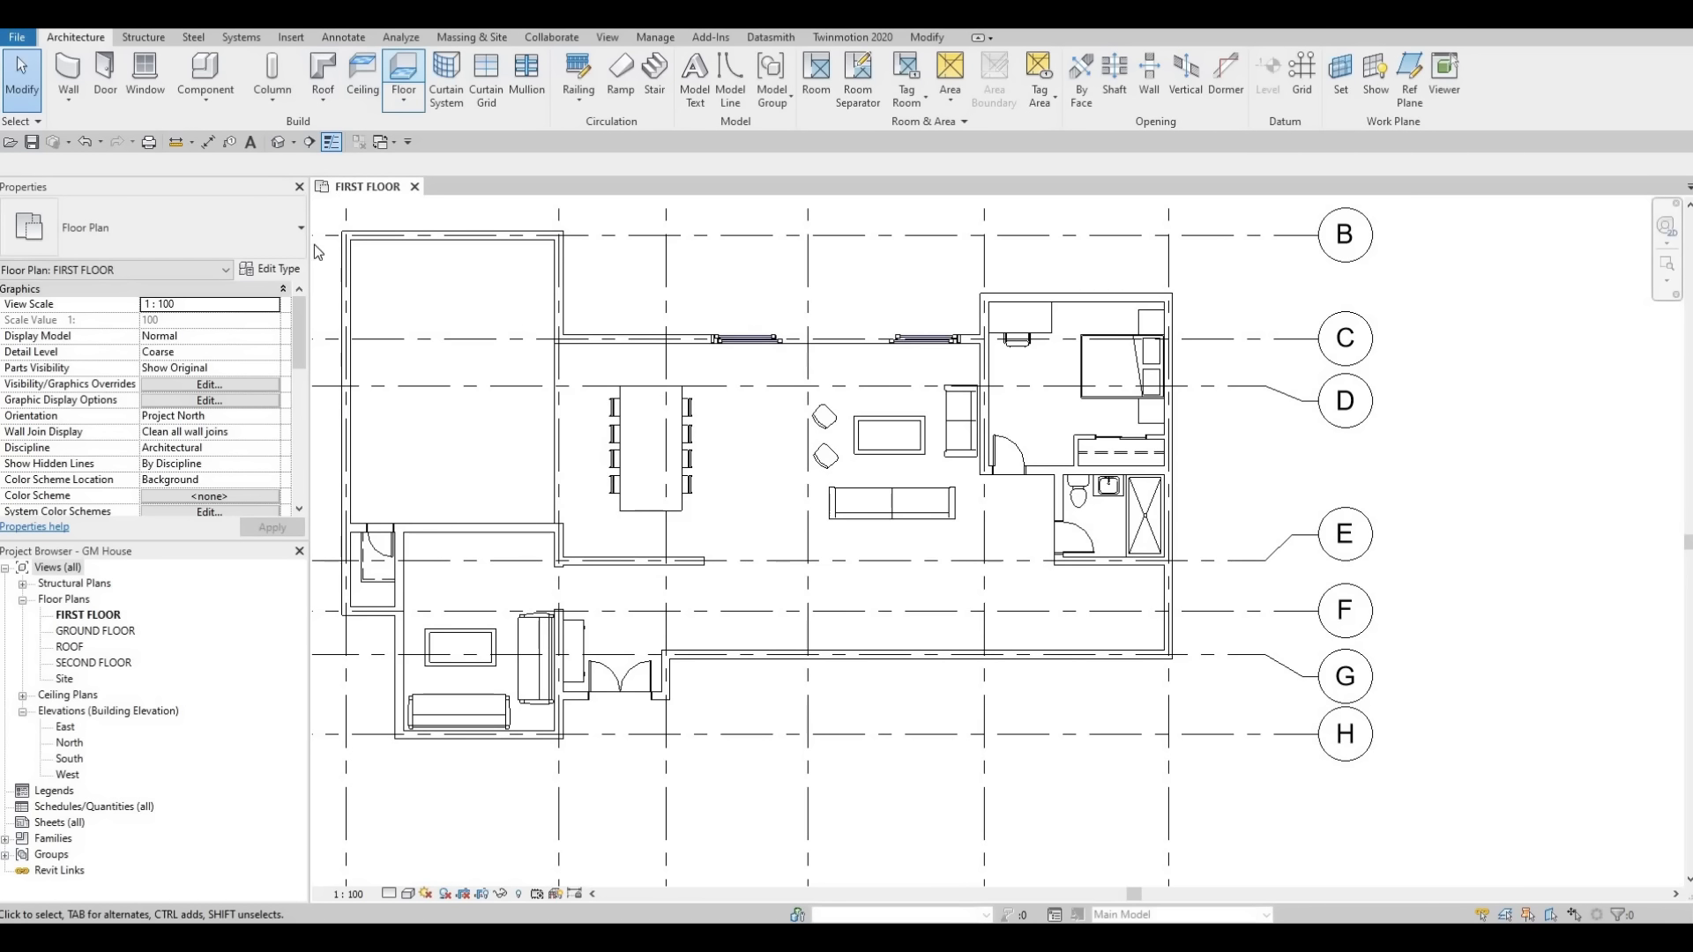
pyautogui.click(269, 268)
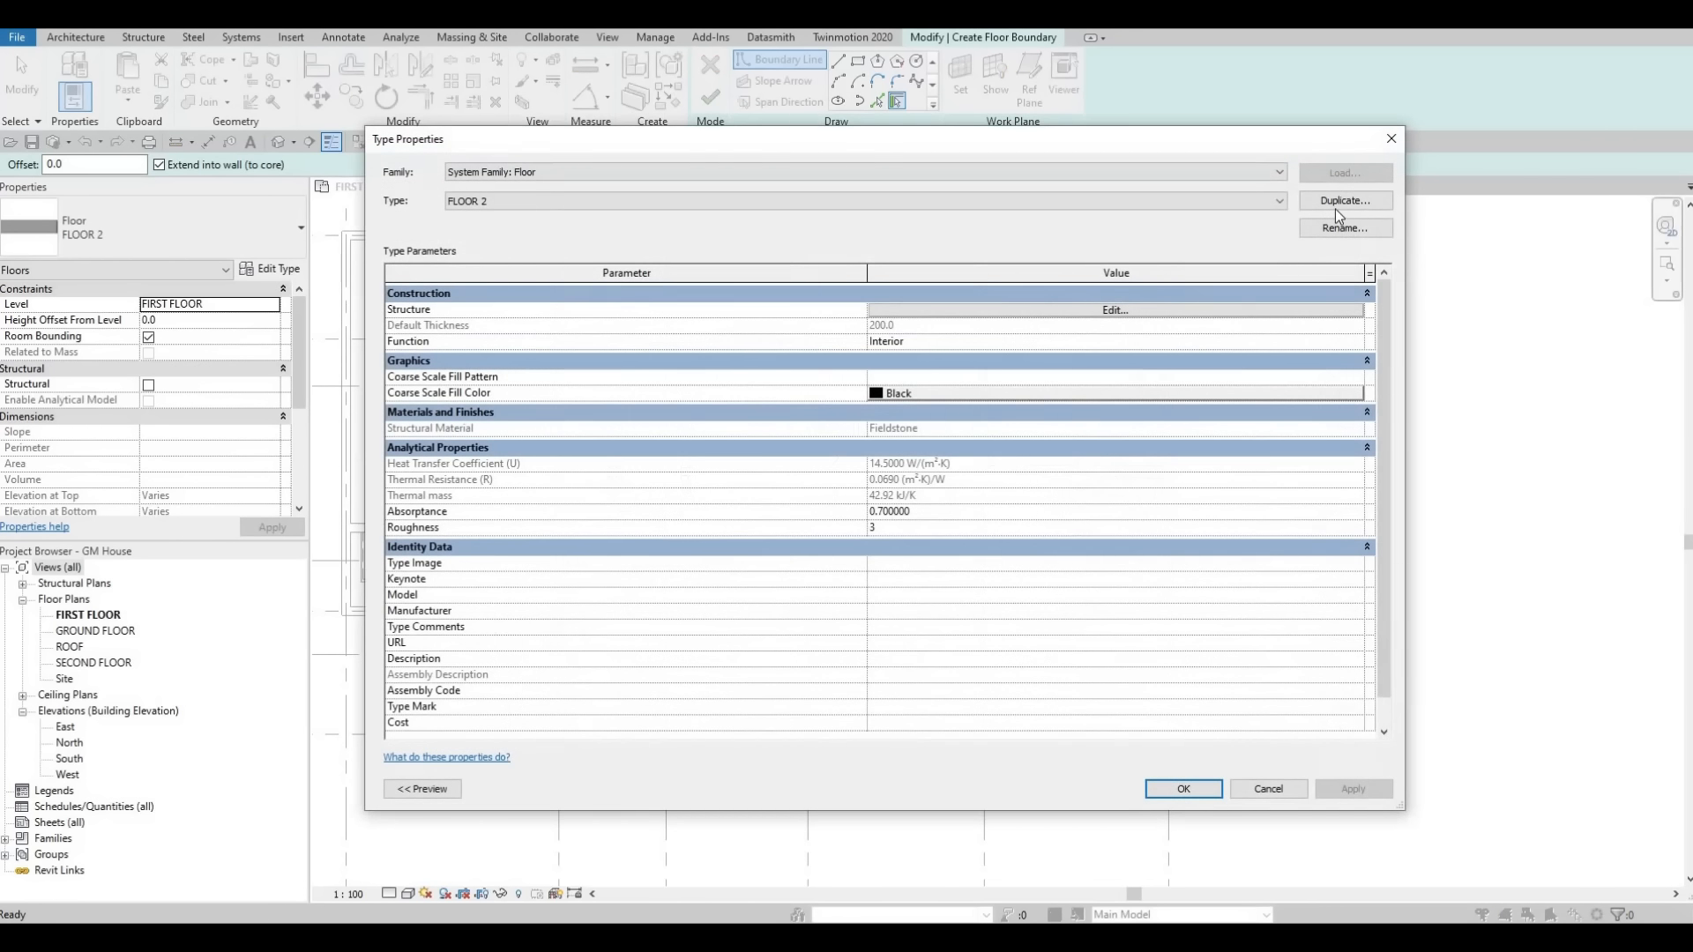
pyautogui.click(1338, 202)
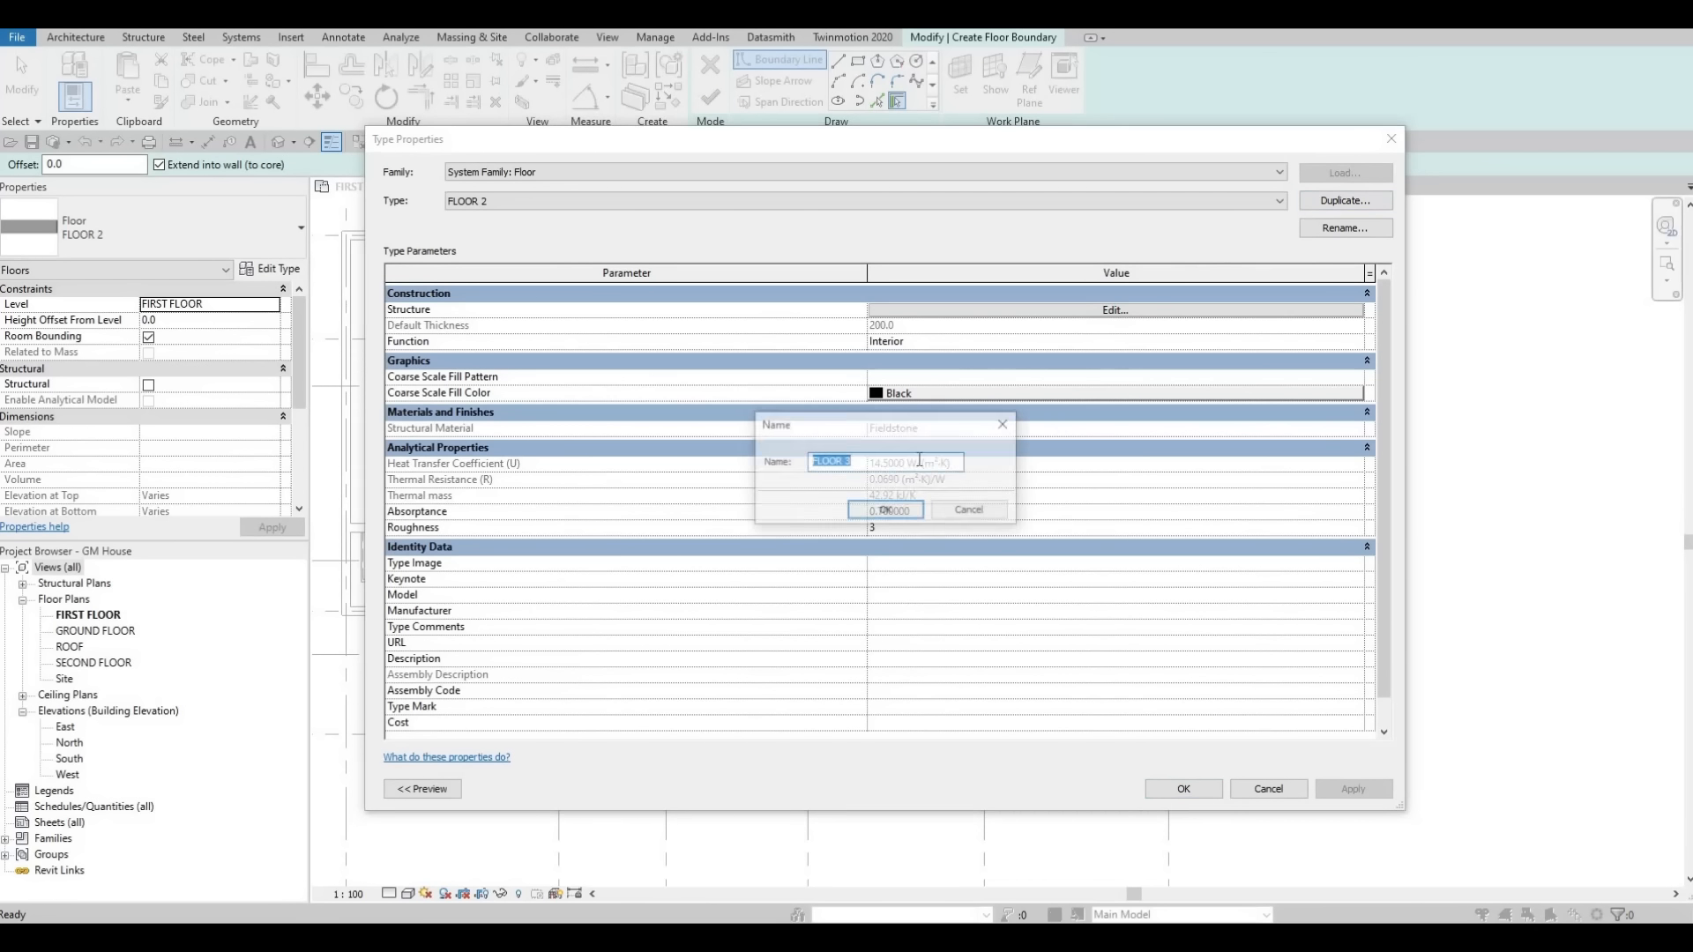
pyautogui.click(869, 511)
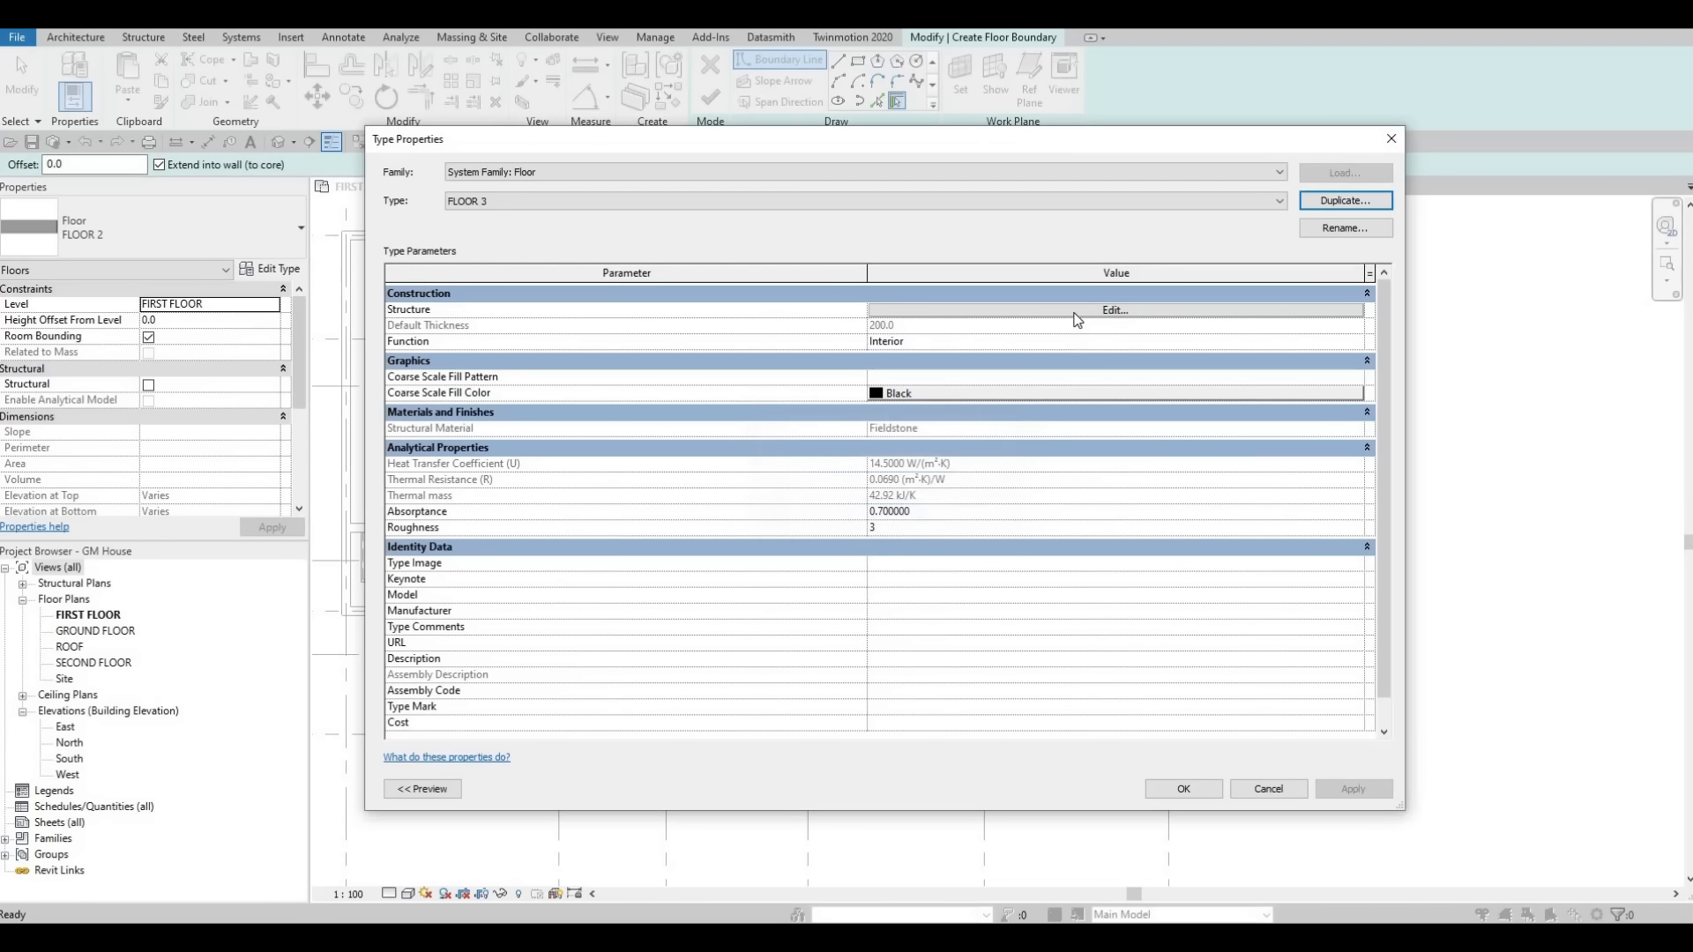
# Set the FLOOR 3 structure layer material to Granite, Cut, Polished from the AEC Stone materials.
pyautogui.click(1034, 312)
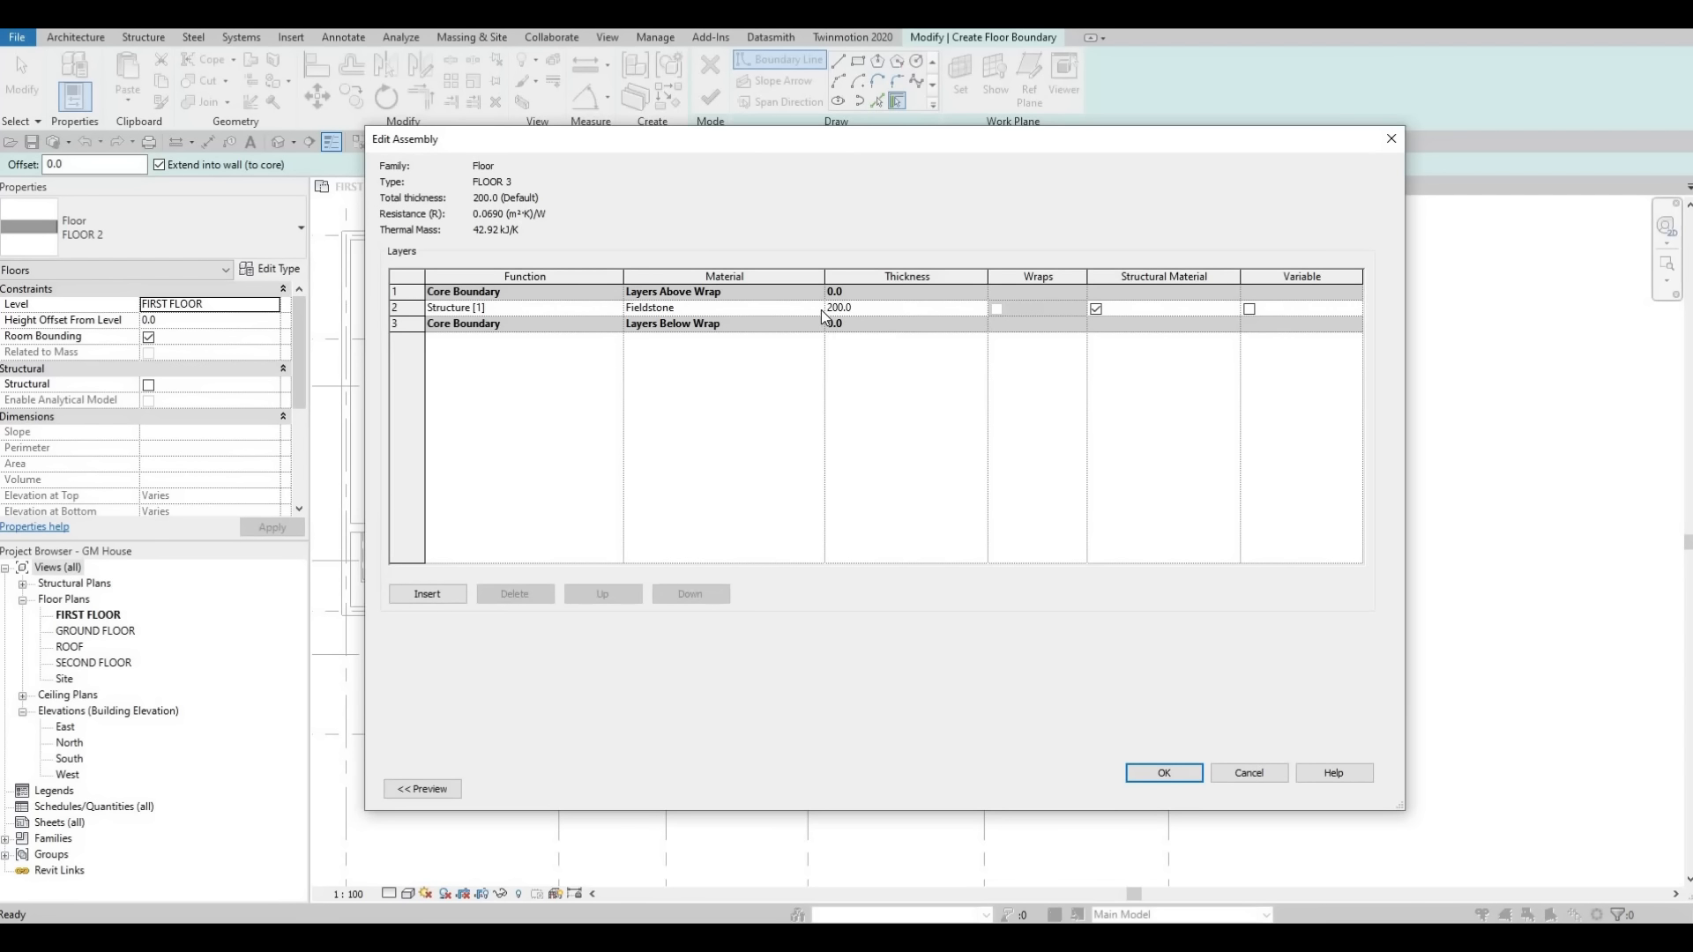
pyautogui.click(822, 309)
pyautogui.click(822, 309)
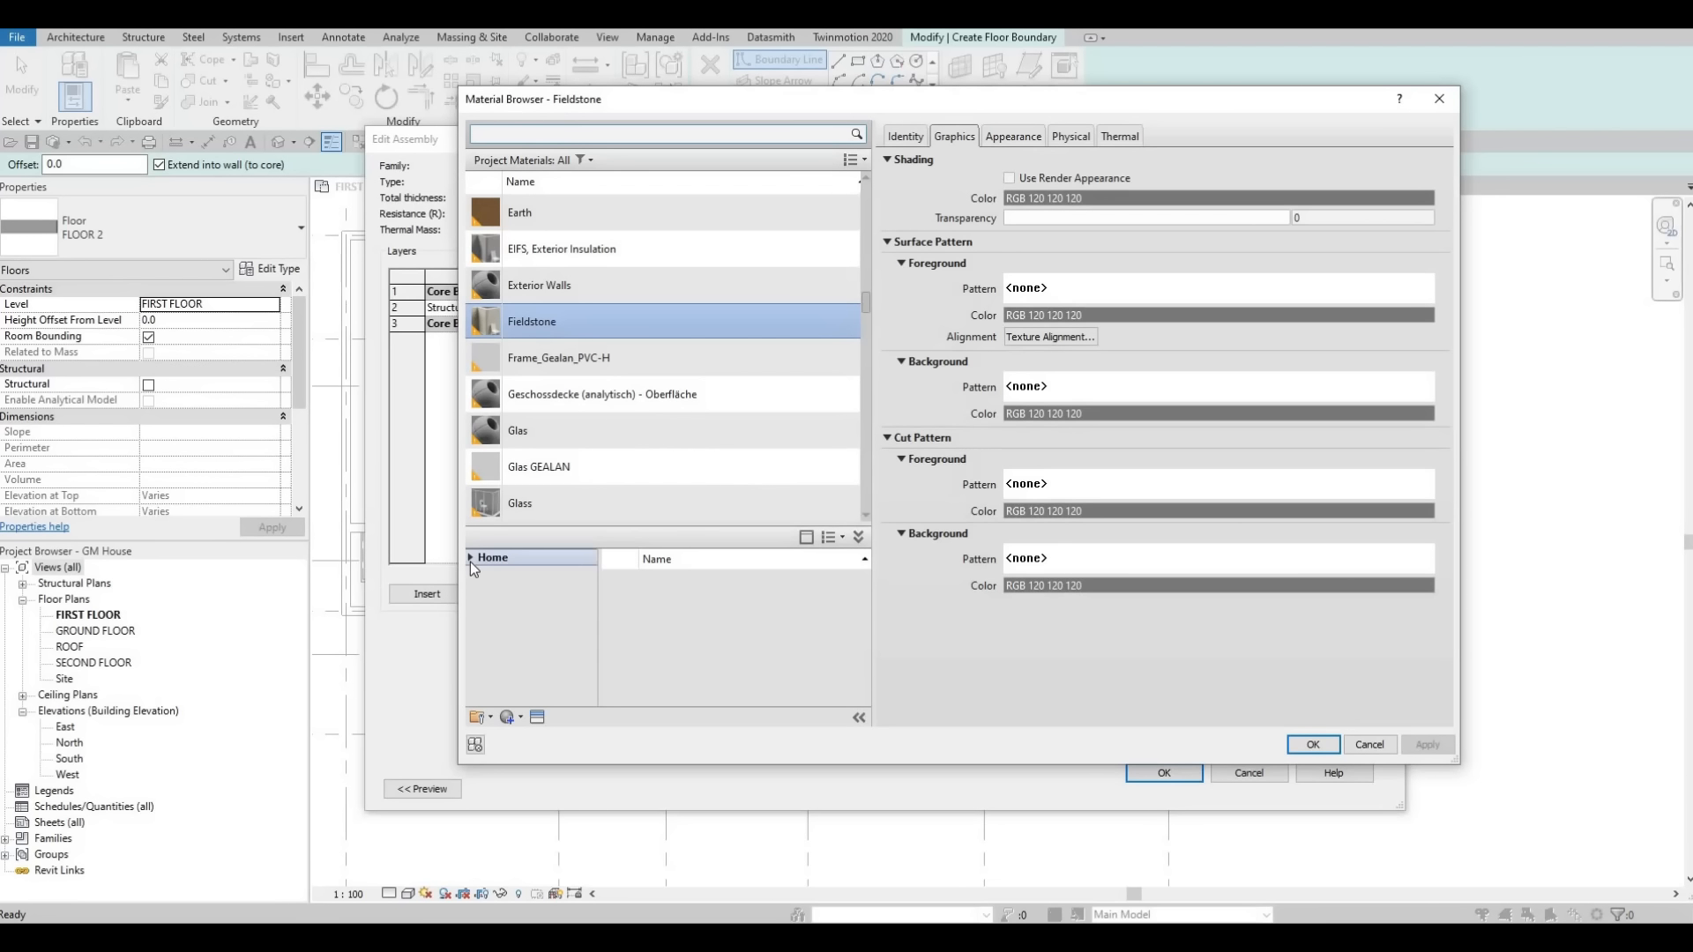
pyautogui.click(474, 589)
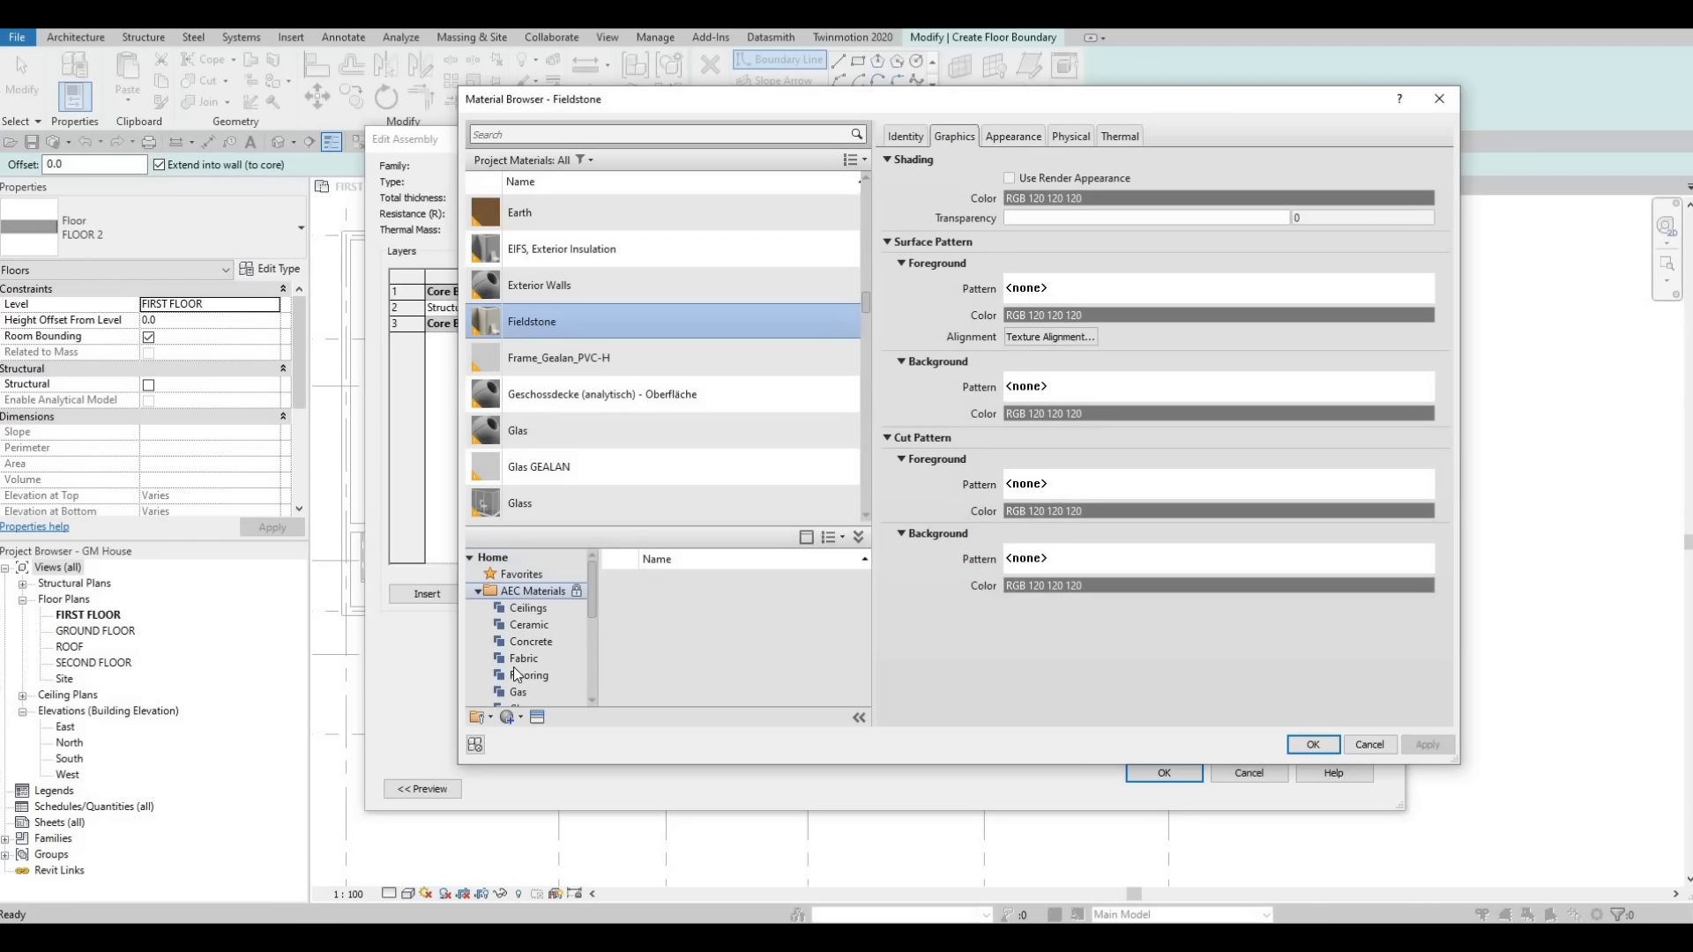
pyautogui.scroll(-5, 525, 667)
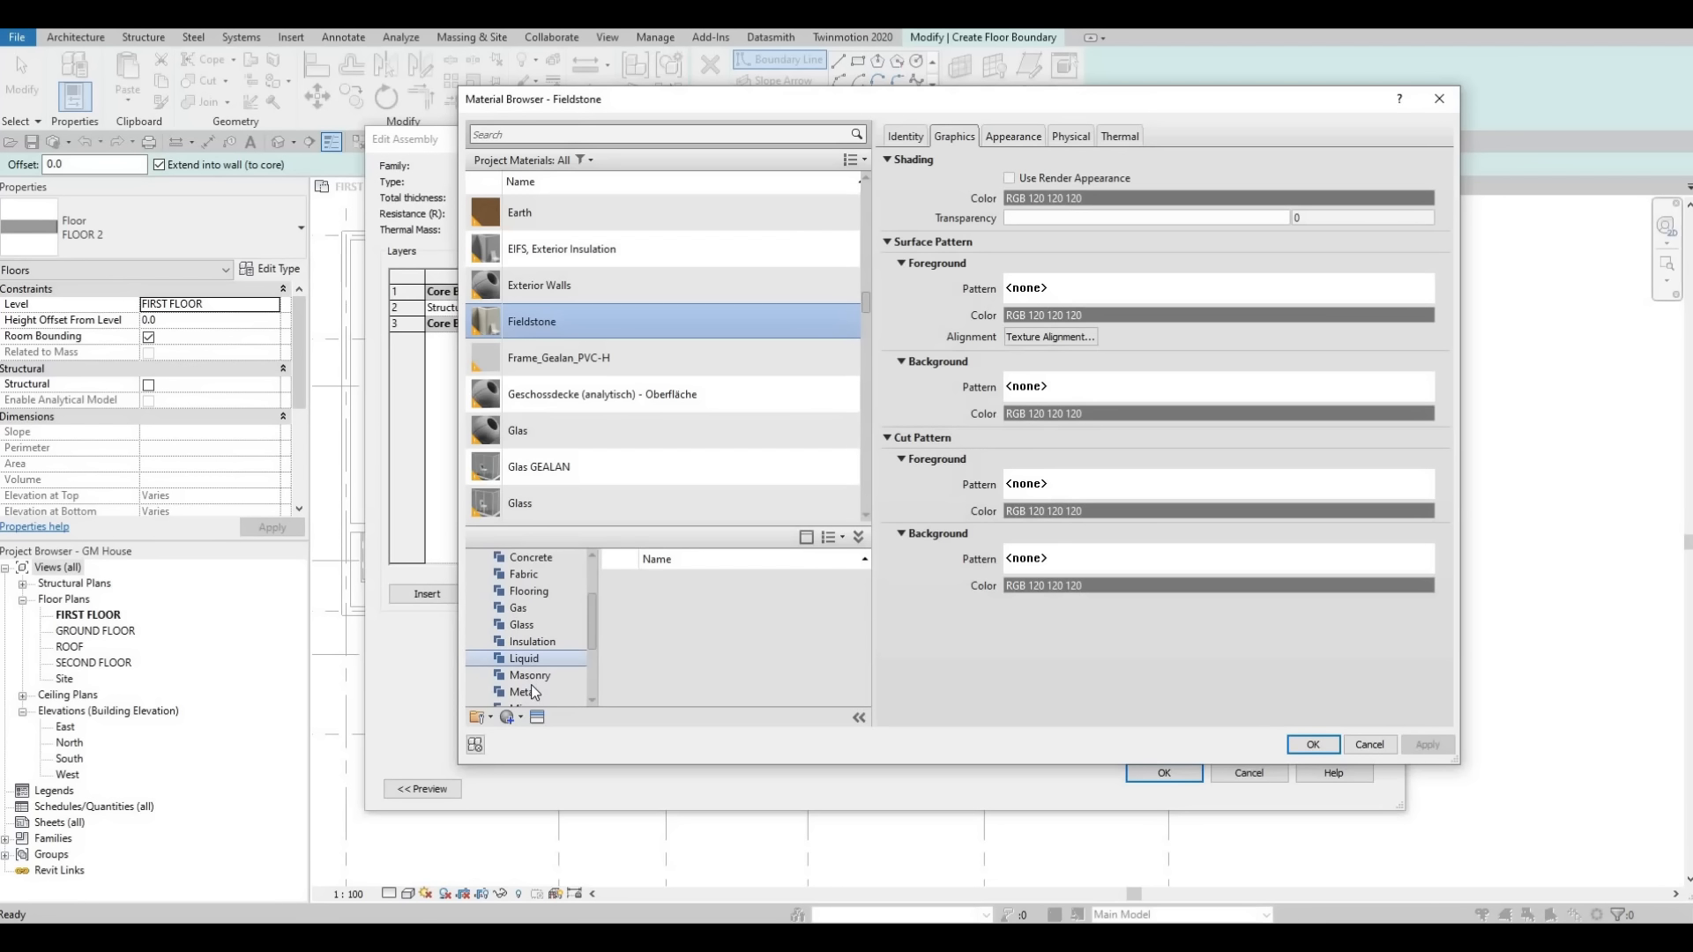
pyautogui.scroll(-2, 531, 684)
pyautogui.click(532, 692)
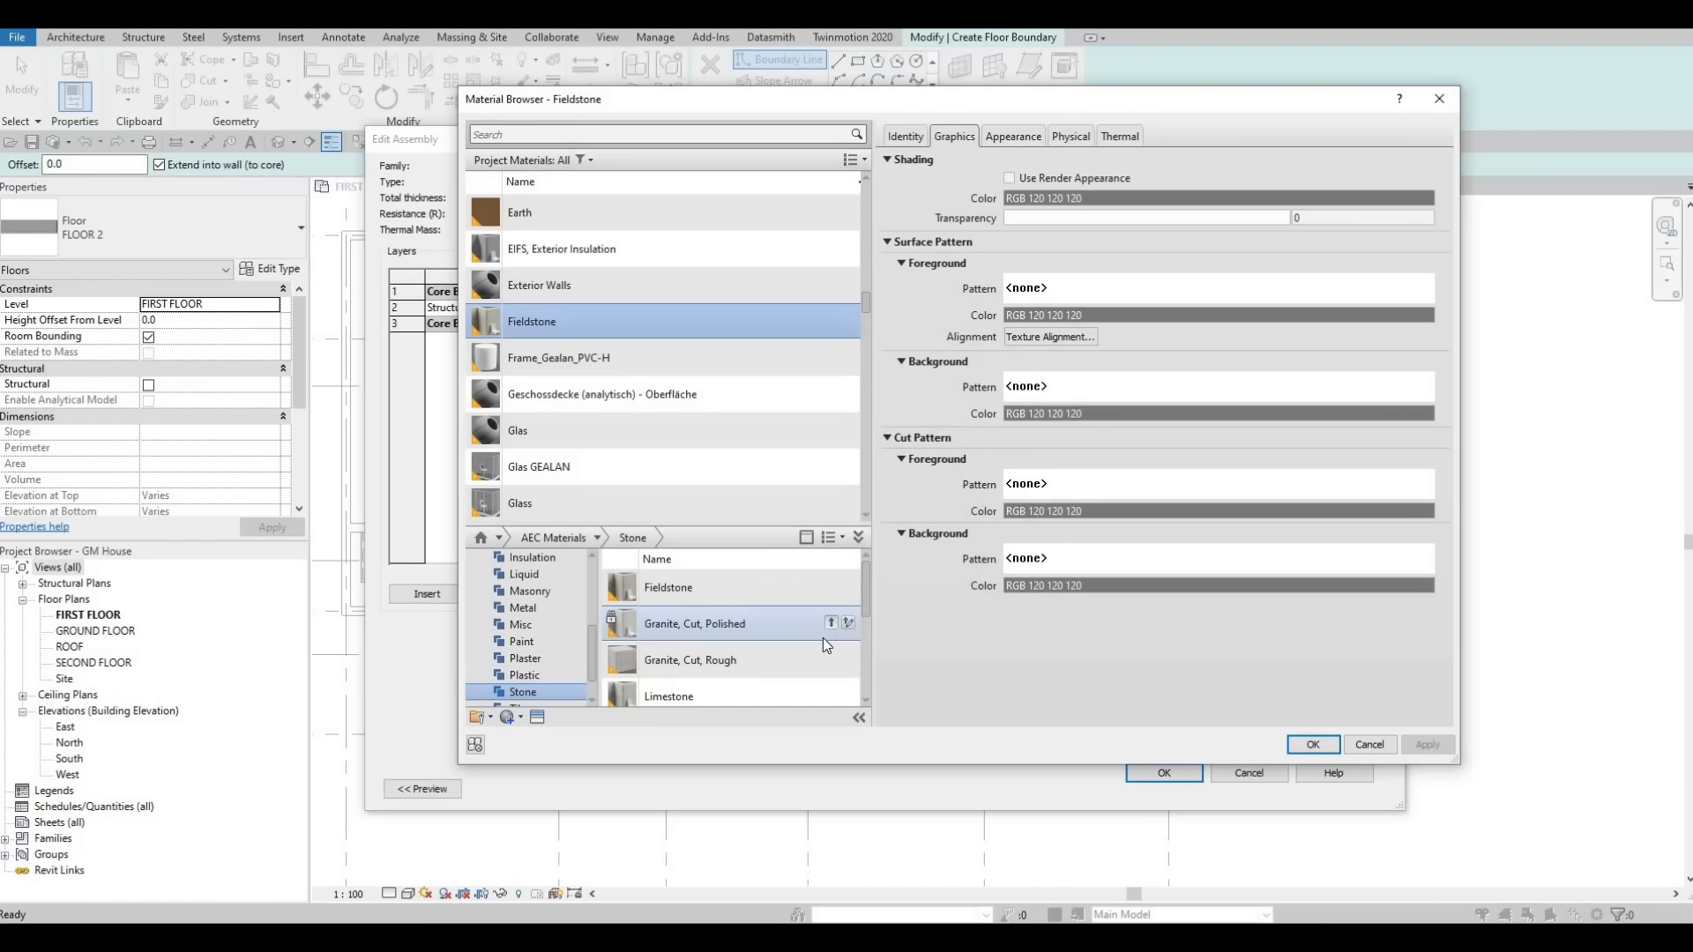
pyautogui.click(830, 623)
pyautogui.click(1313, 744)
pyautogui.click(1164, 773)
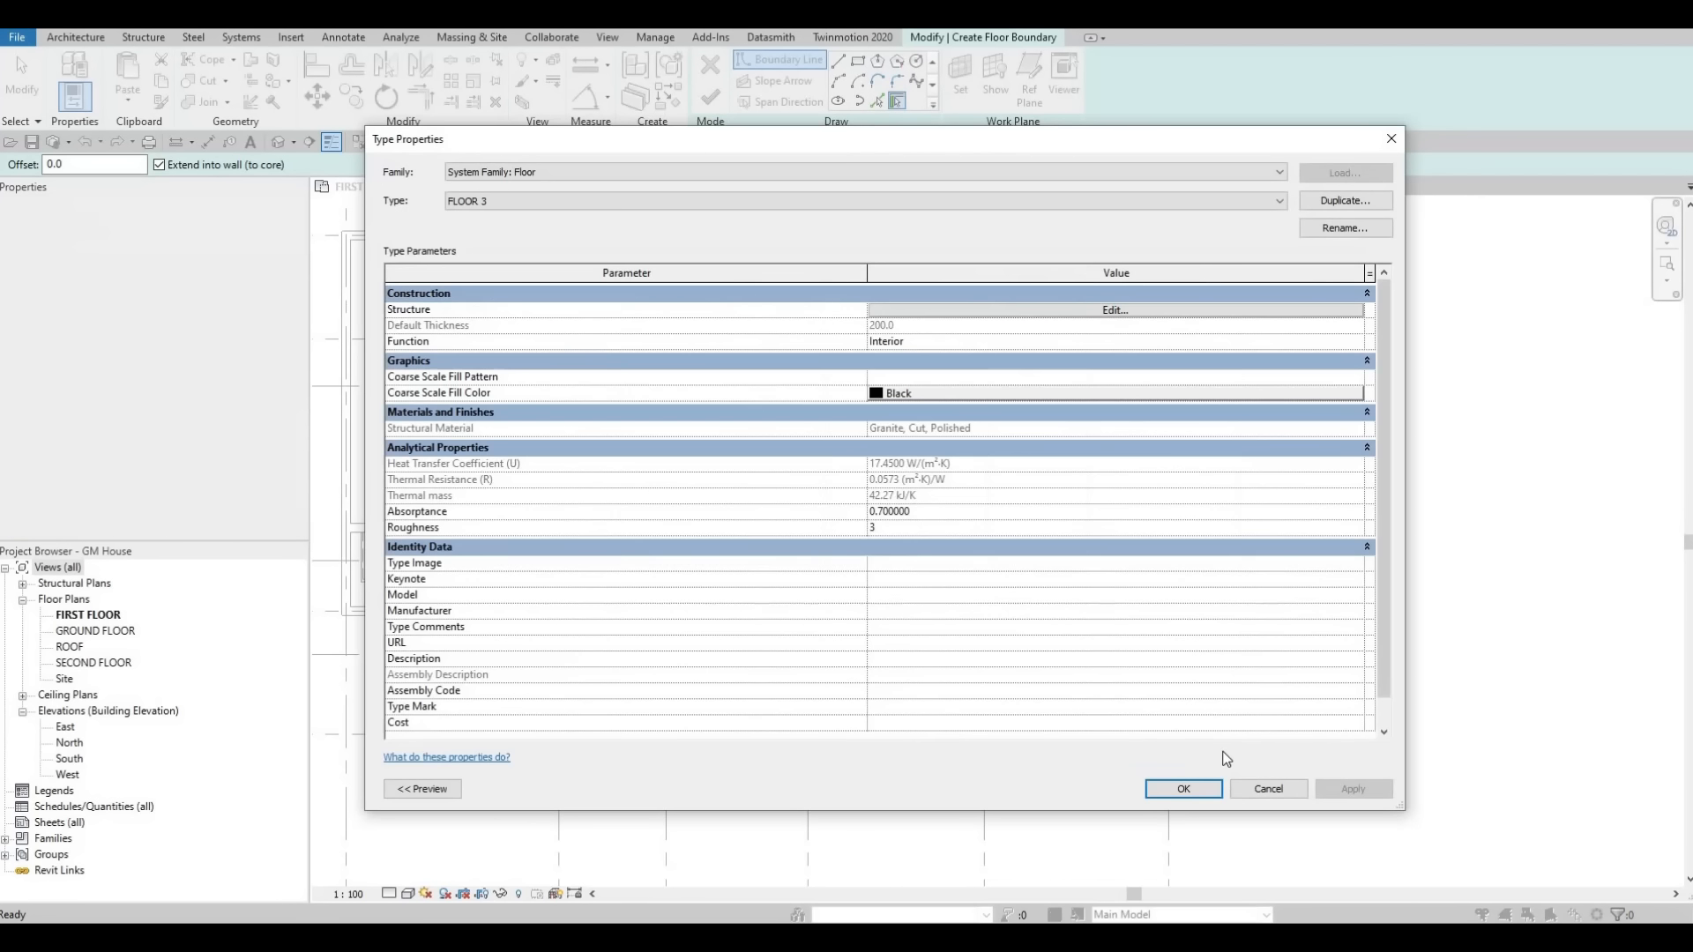
pyautogui.press('Return')
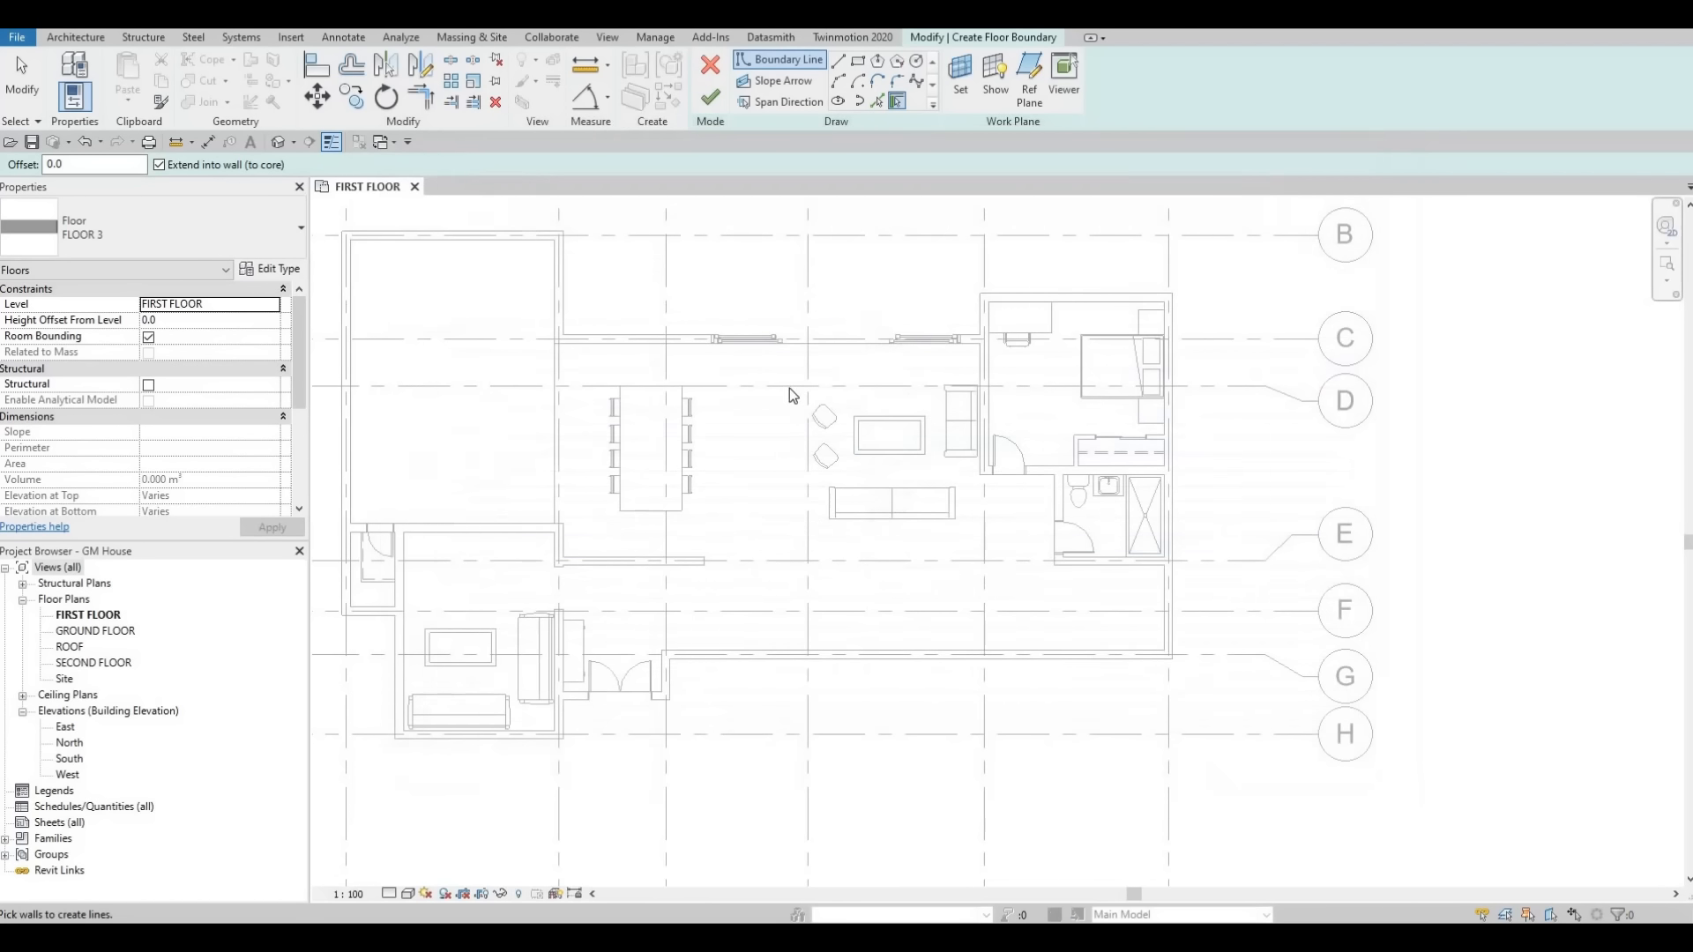
pyautogui.click(858, 61)
pyautogui.scroll(3, 1094, 450)
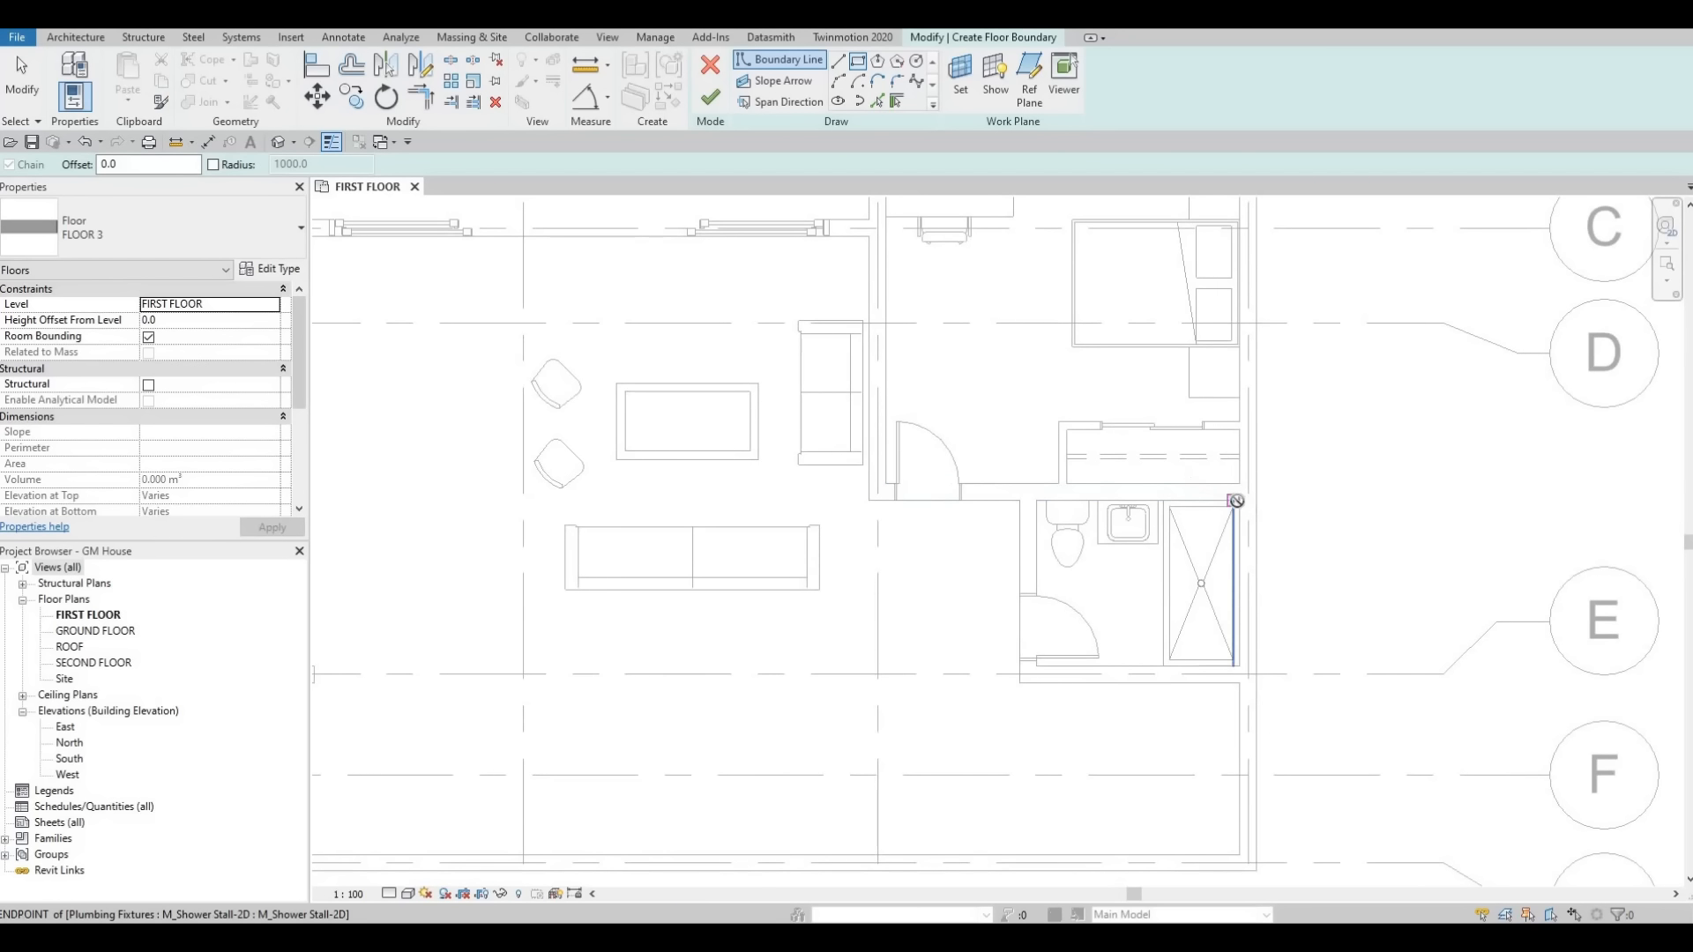
pyautogui.press('Escape')
pyautogui.press('Escape')
pyautogui.click(858, 63)
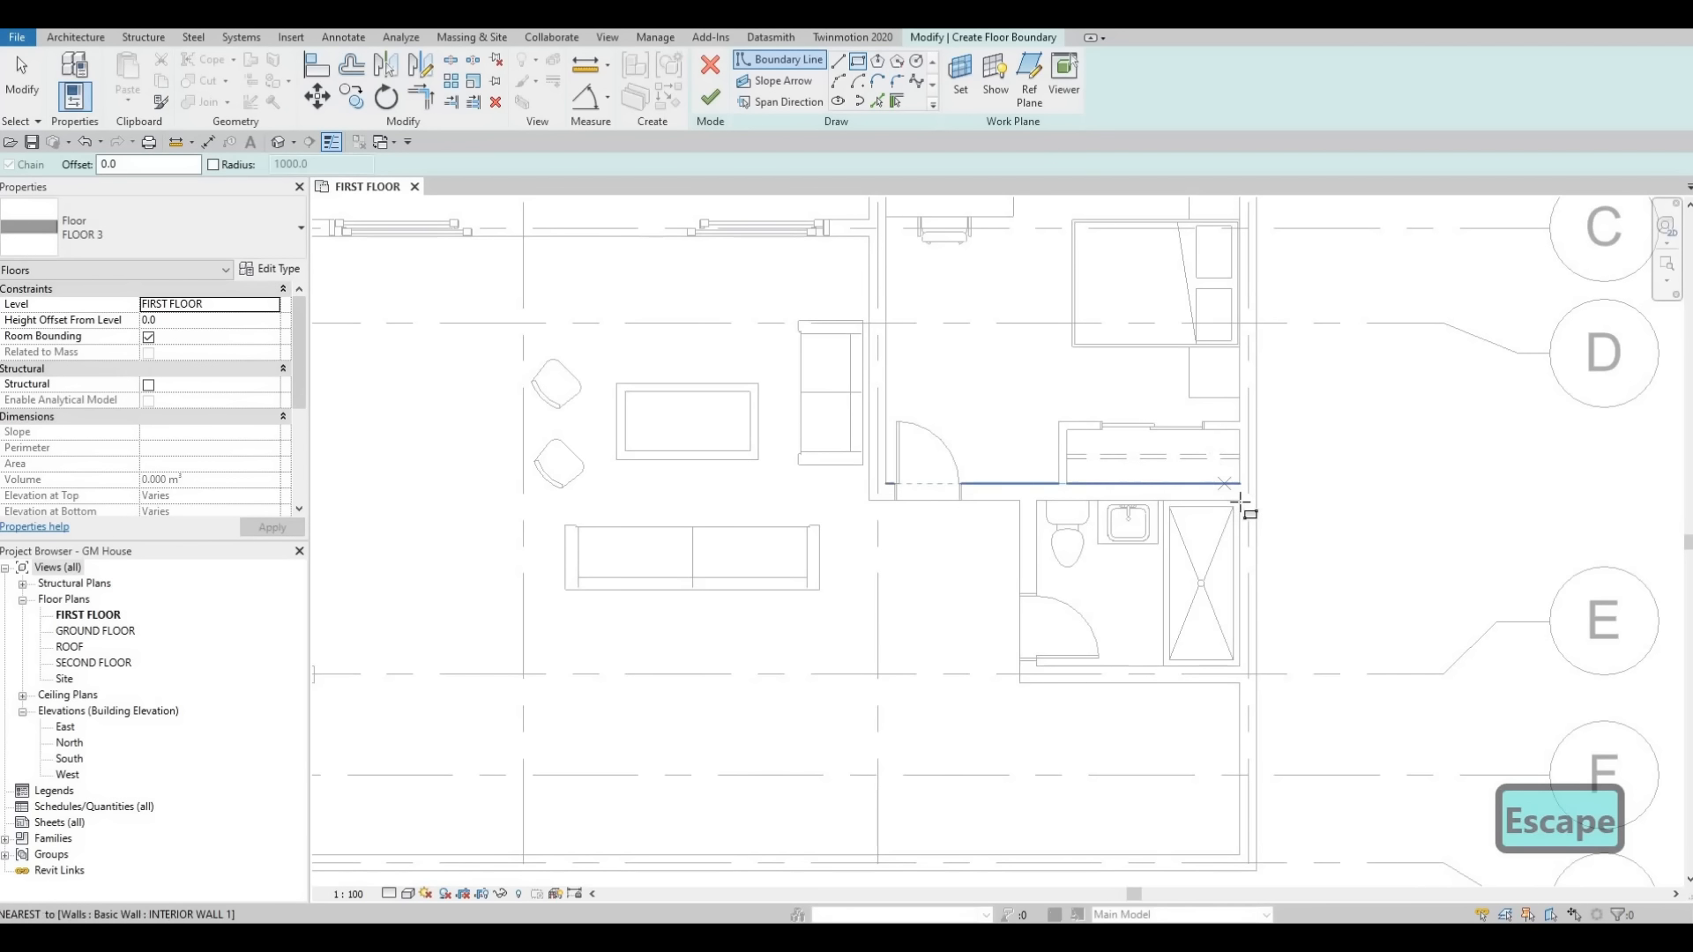
pyautogui.click(1240, 500)
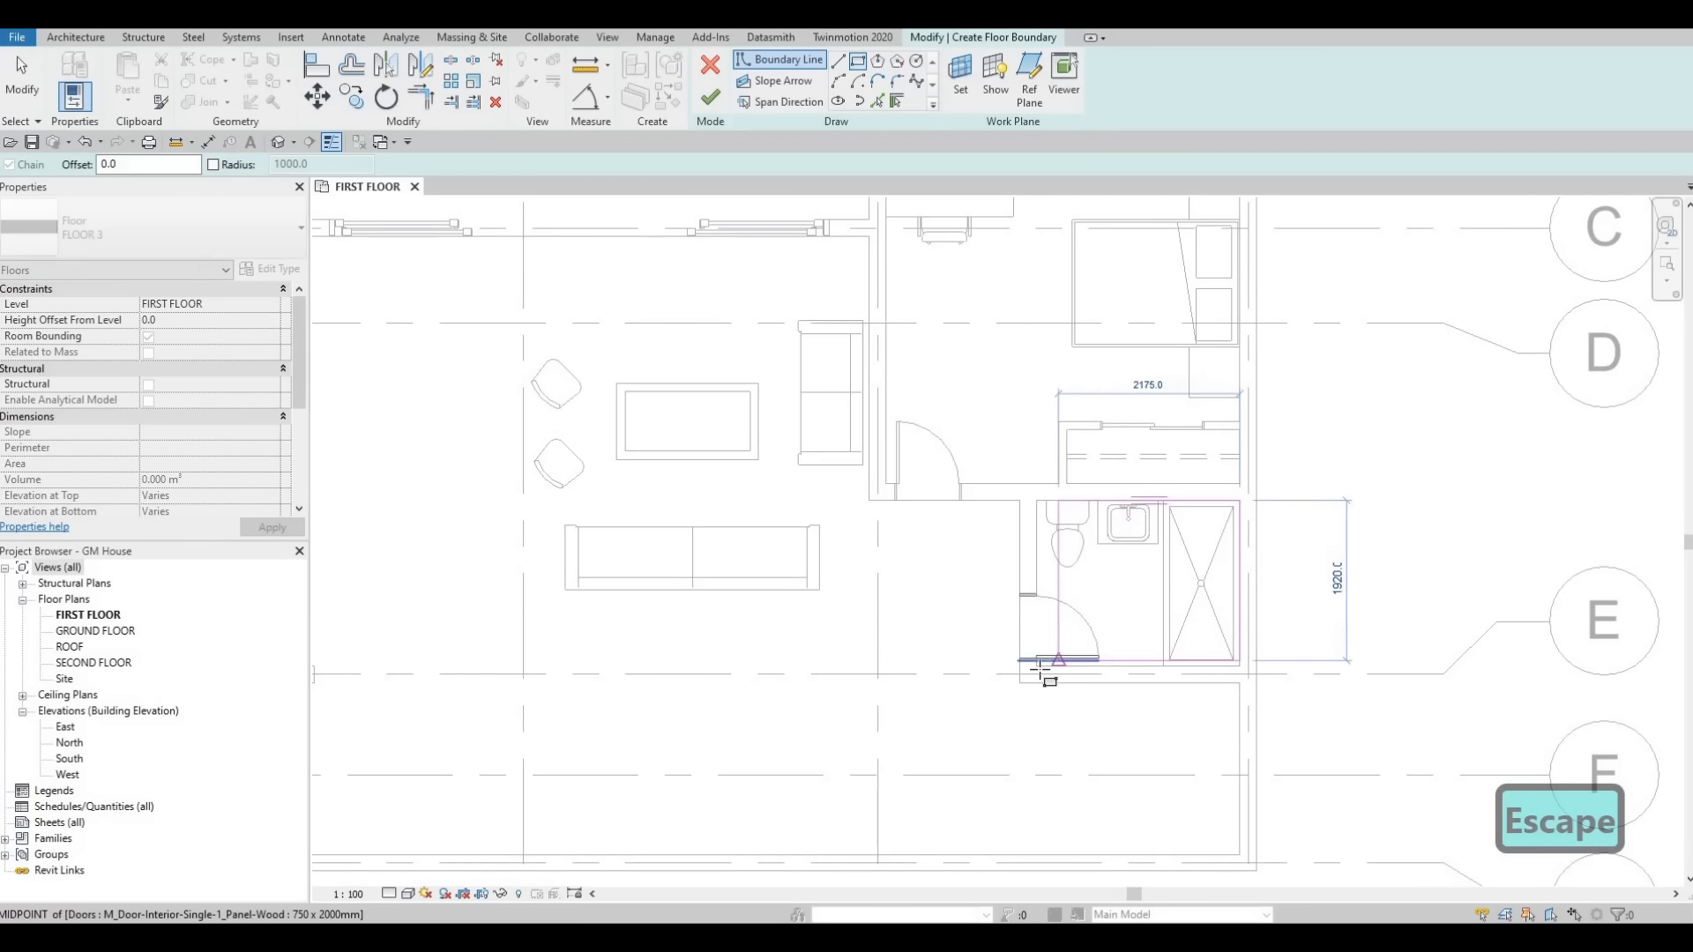
pyautogui.click(1037, 666)
pyautogui.press('Escape')
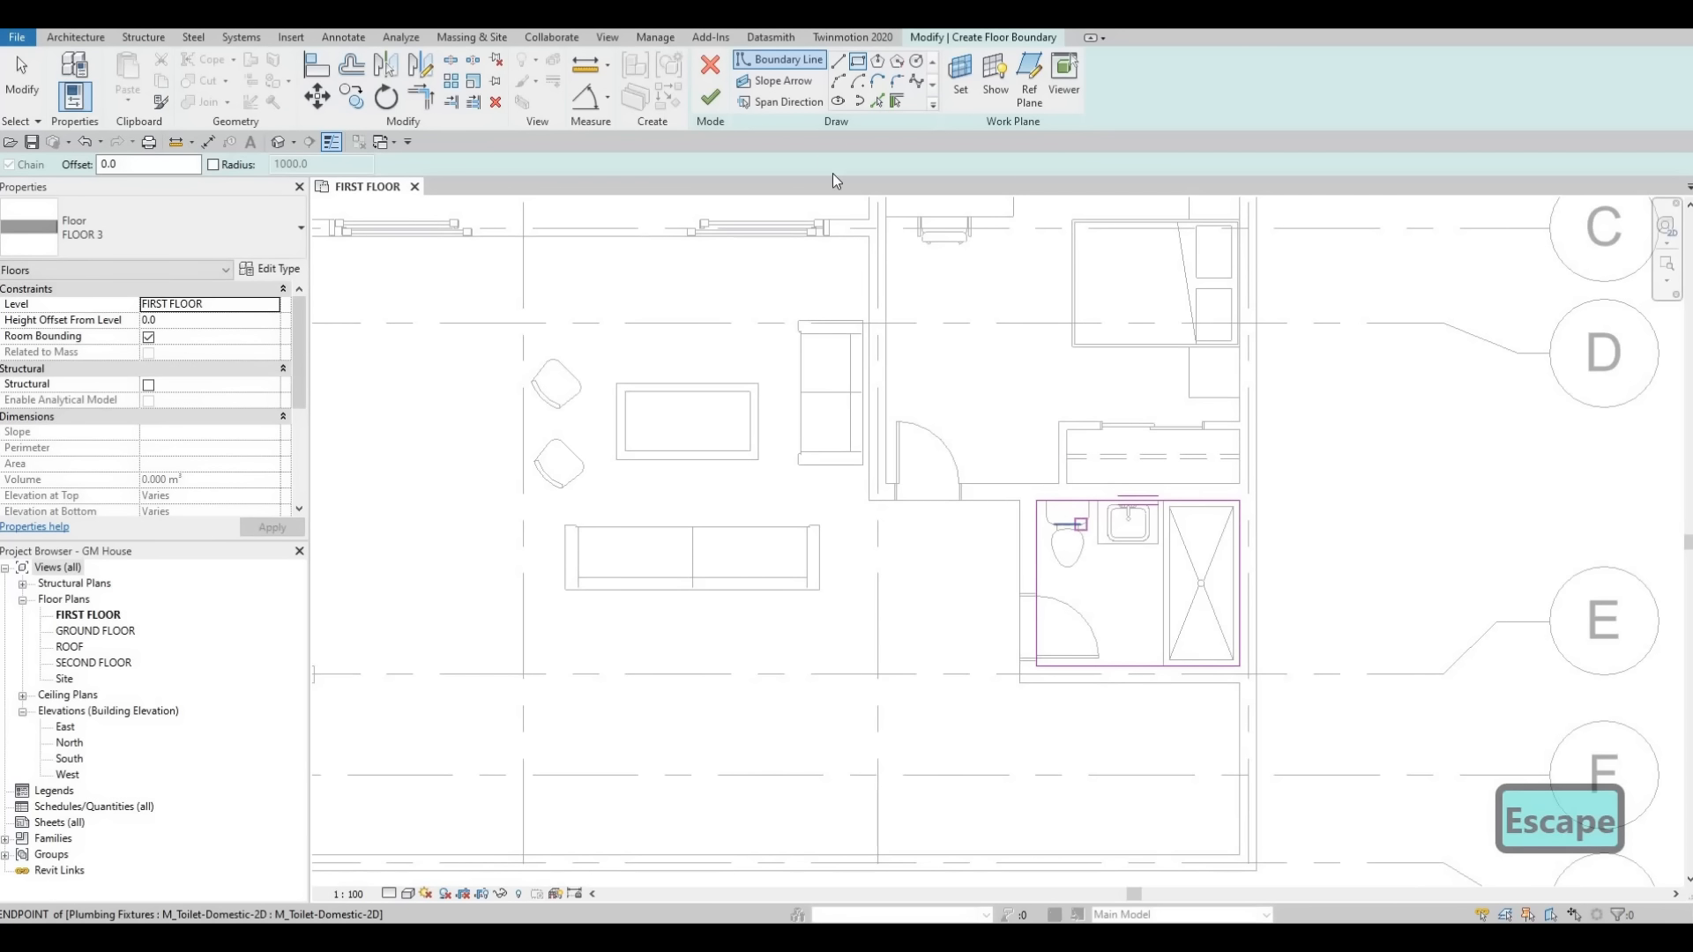
pyautogui.press('Escape')
pyautogui.press('Escape')
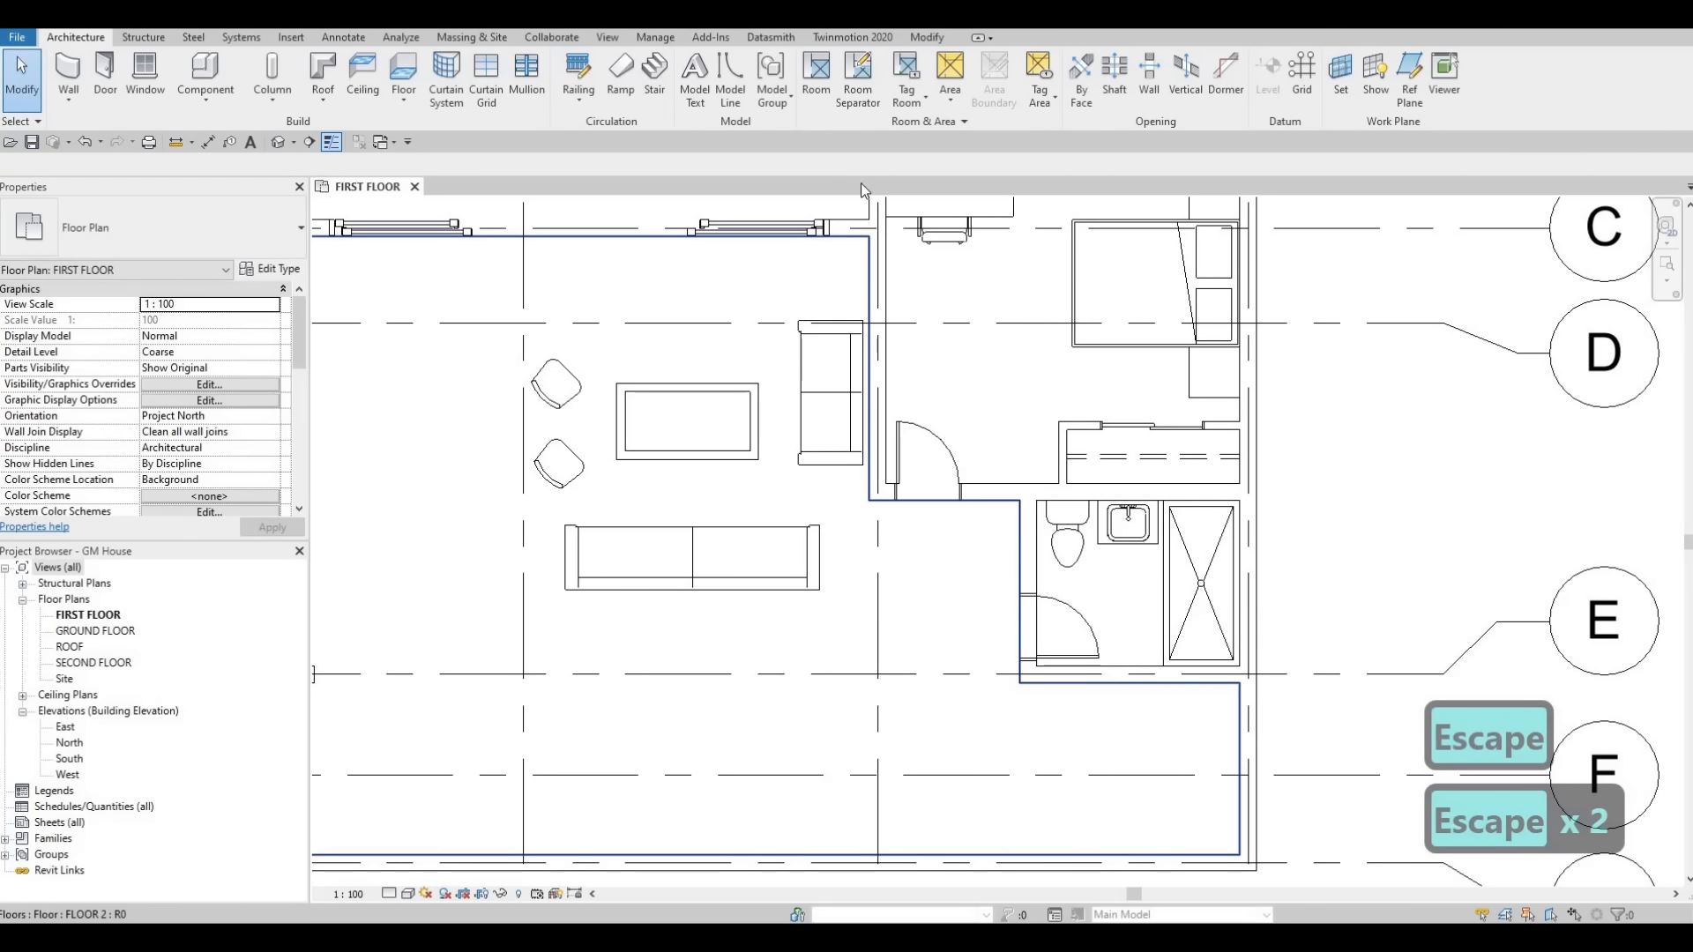
# Edit the existing FLOOR 2 boundary, shifting its bathroom-side edge onto the bathroom wall, and finish the edit.
pyautogui.click(1020, 585)
pyautogui.doubleClick(986, 520)
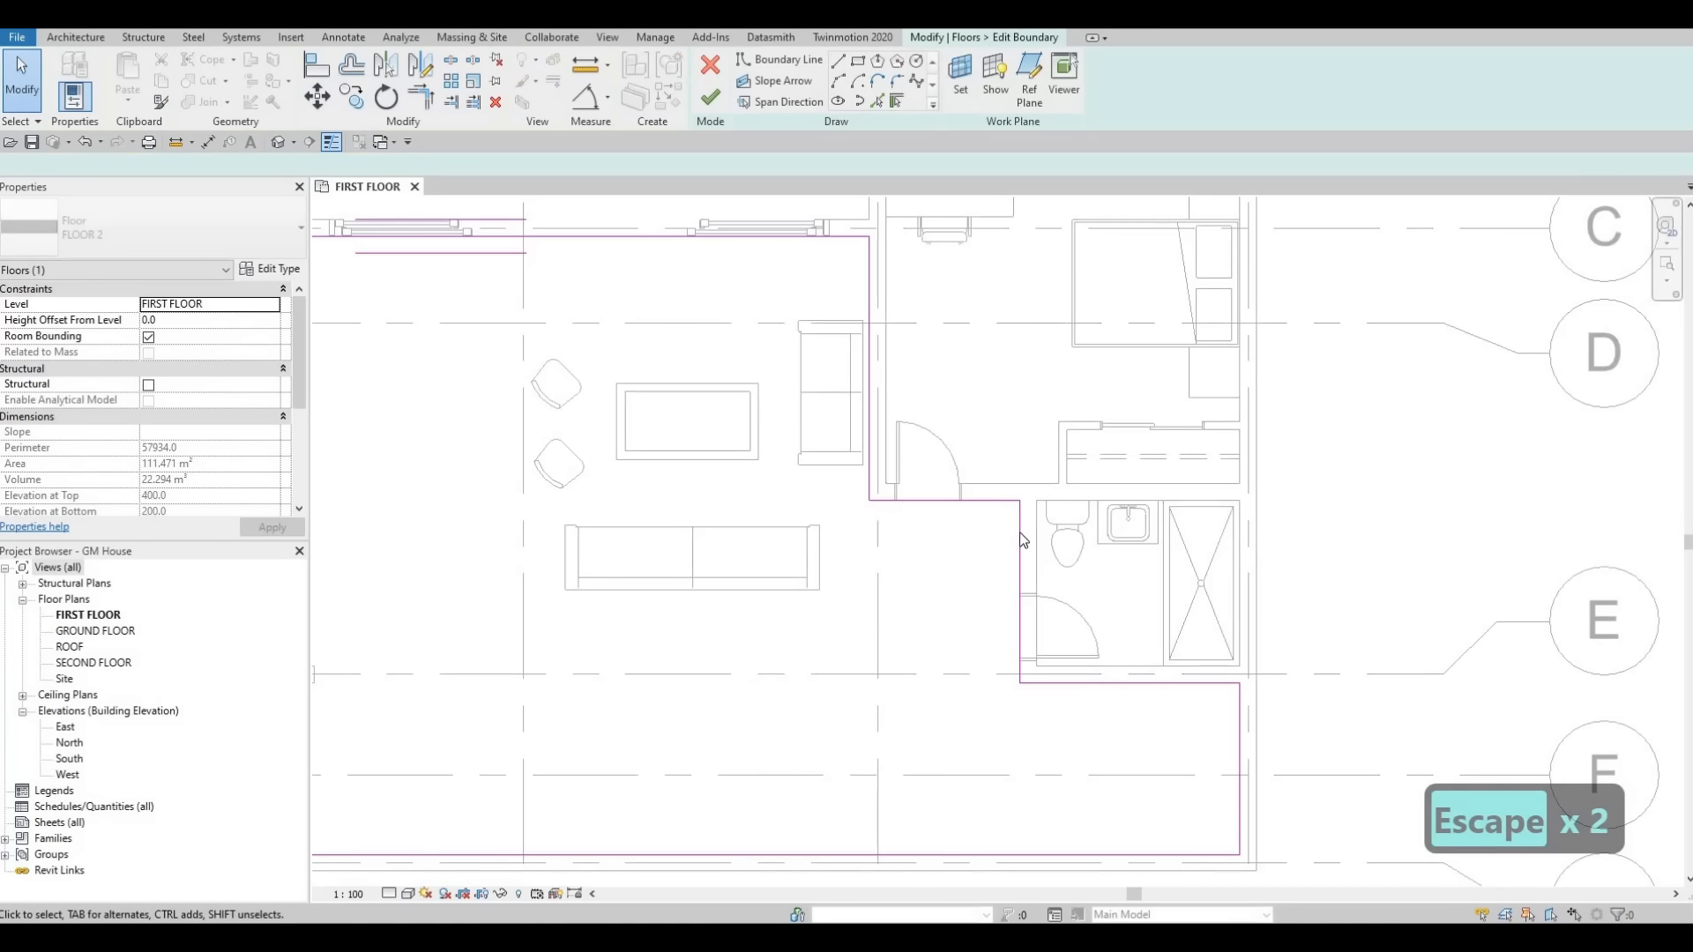
pyautogui.click(1019, 529)
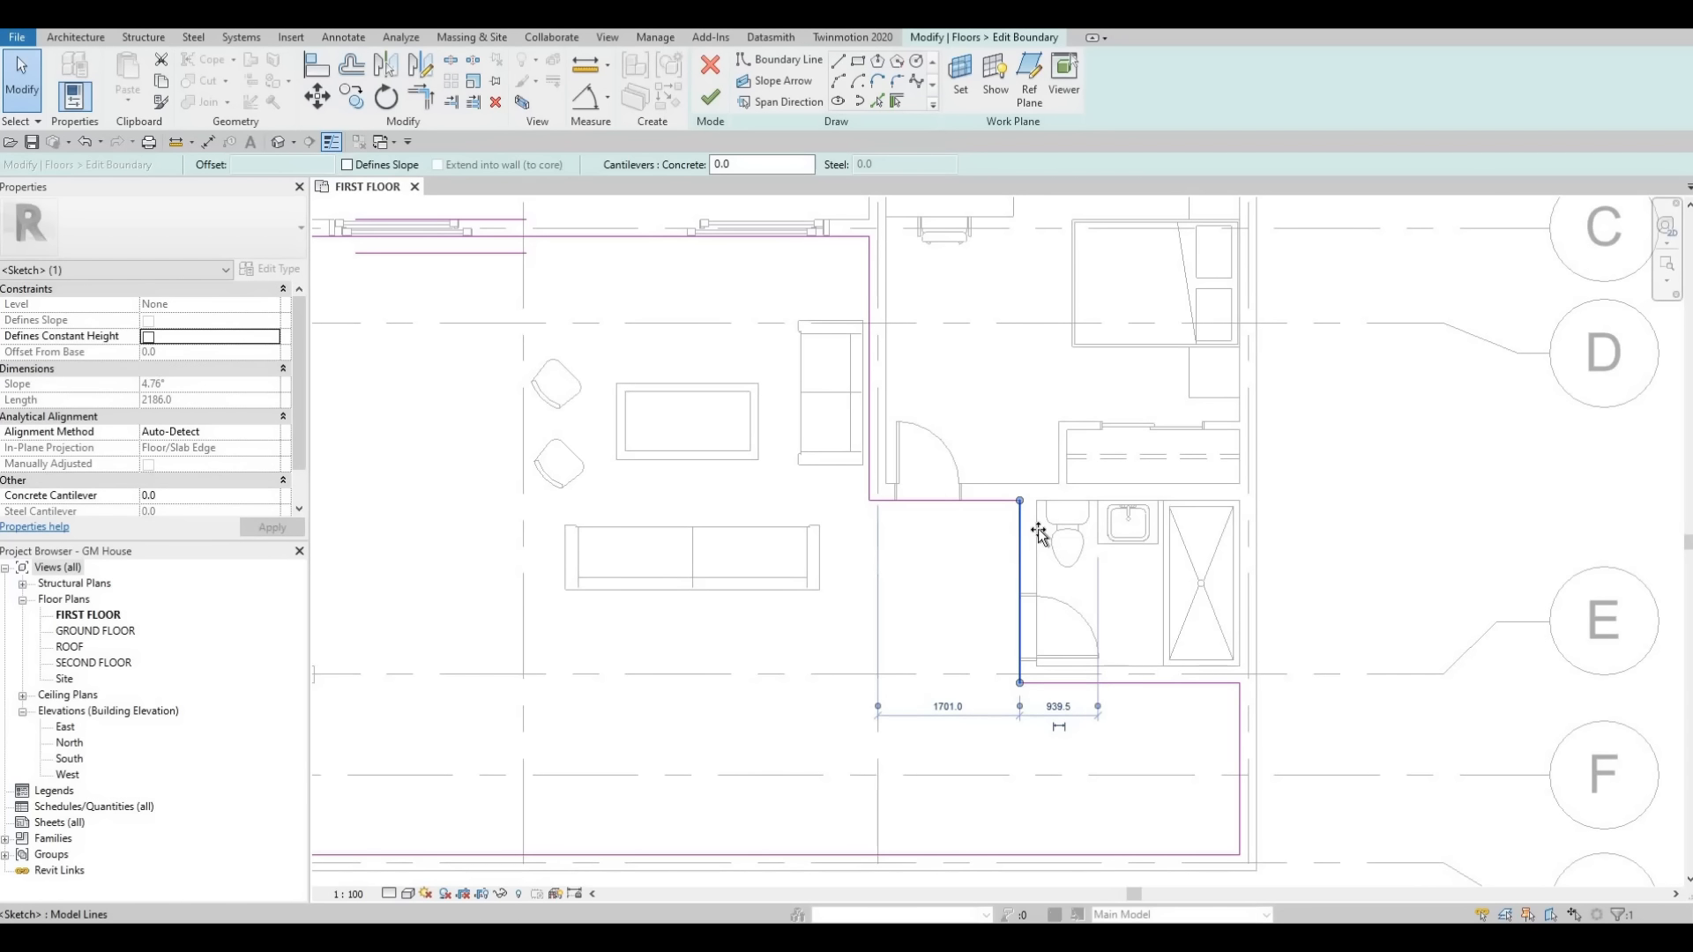
pyautogui.moveTo(1020, 529); pyautogui.dragTo(1036, 527)
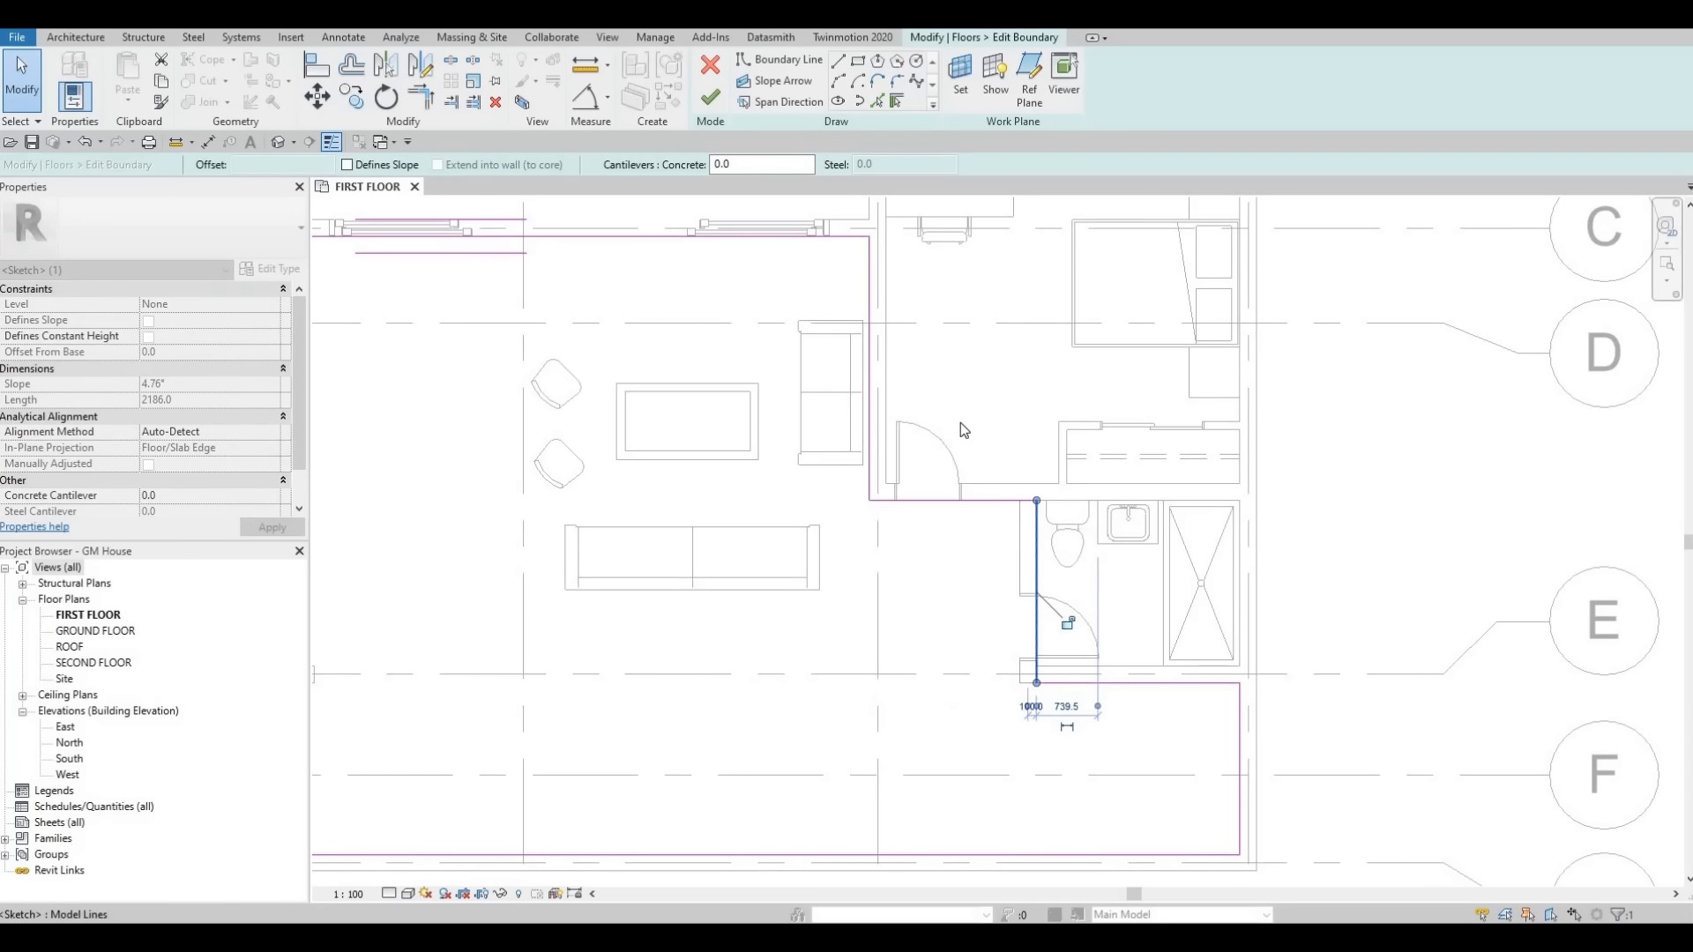
pyautogui.press('Escape')
pyautogui.click(940, 500)
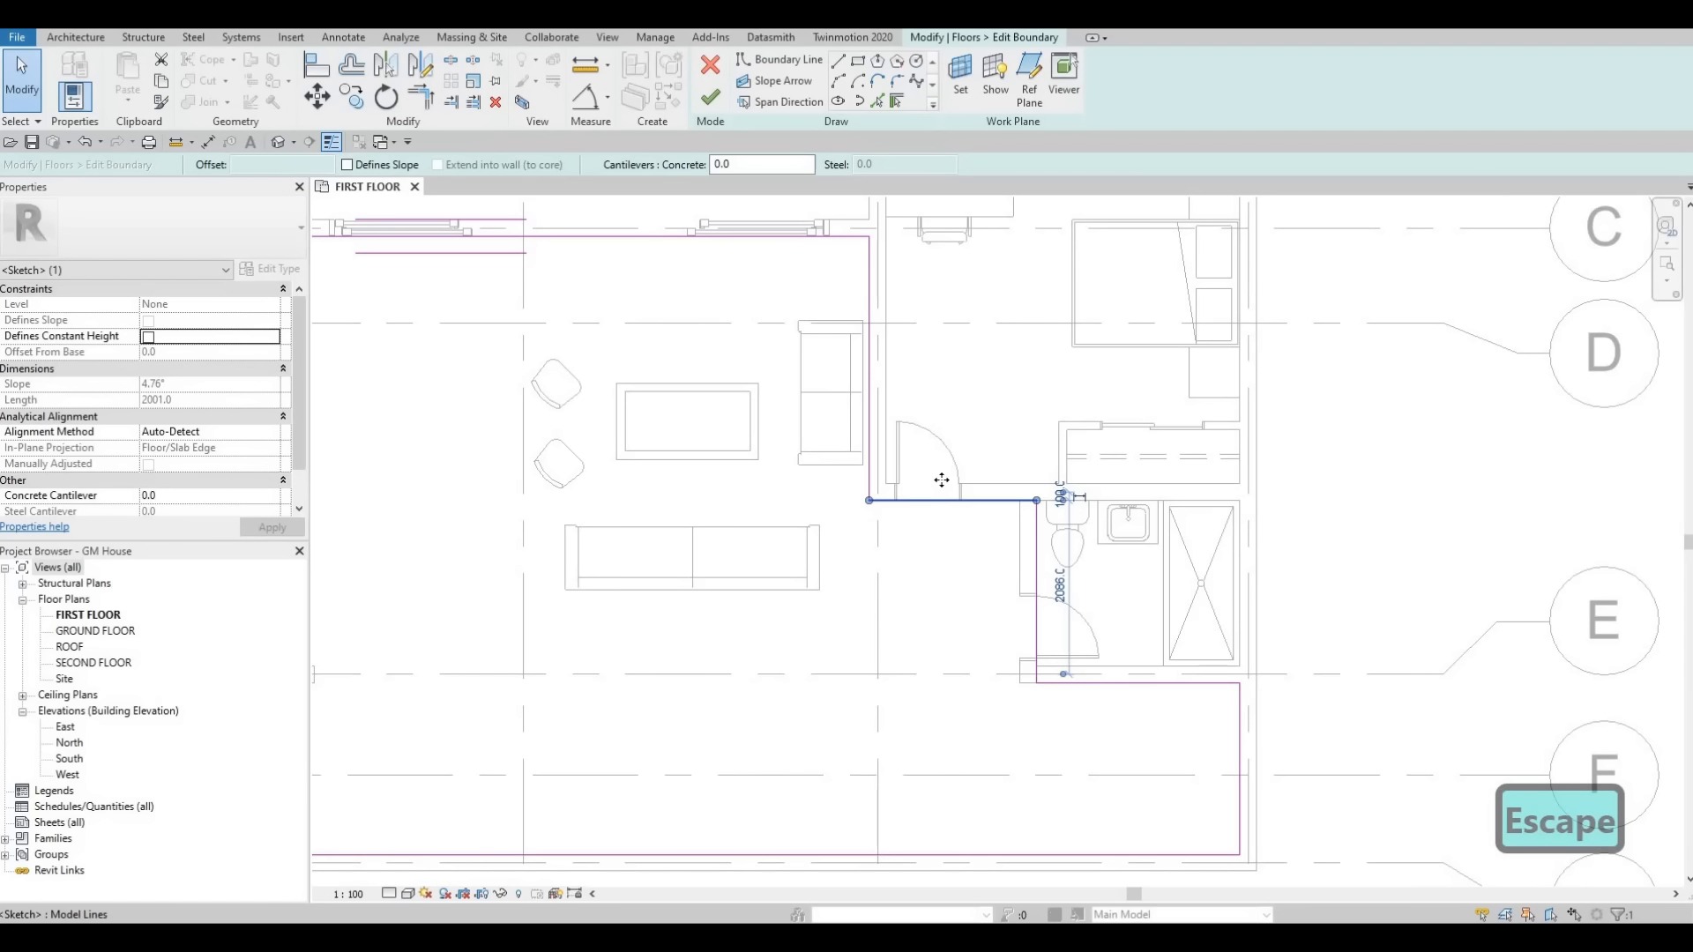
pyautogui.press('Escape')
pyautogui.press('Escape')
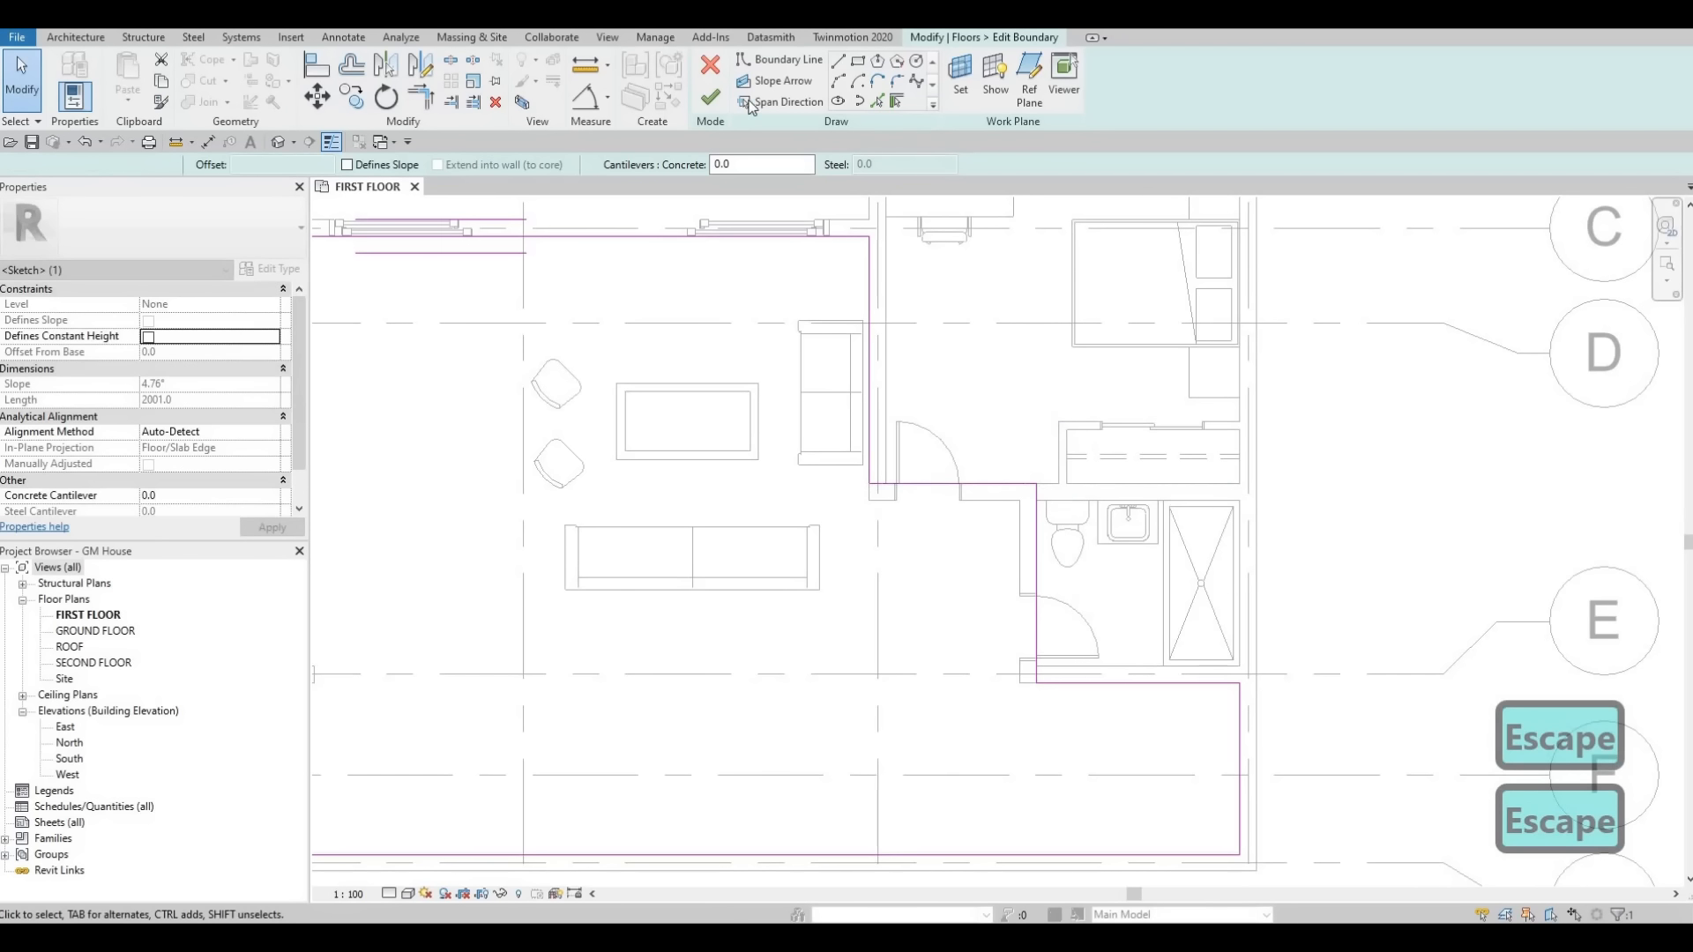
pyautogui.click(714, 104)
# Start a new floor and duplicate its type as FLOOR 4.
pyautogui.press('Escape')
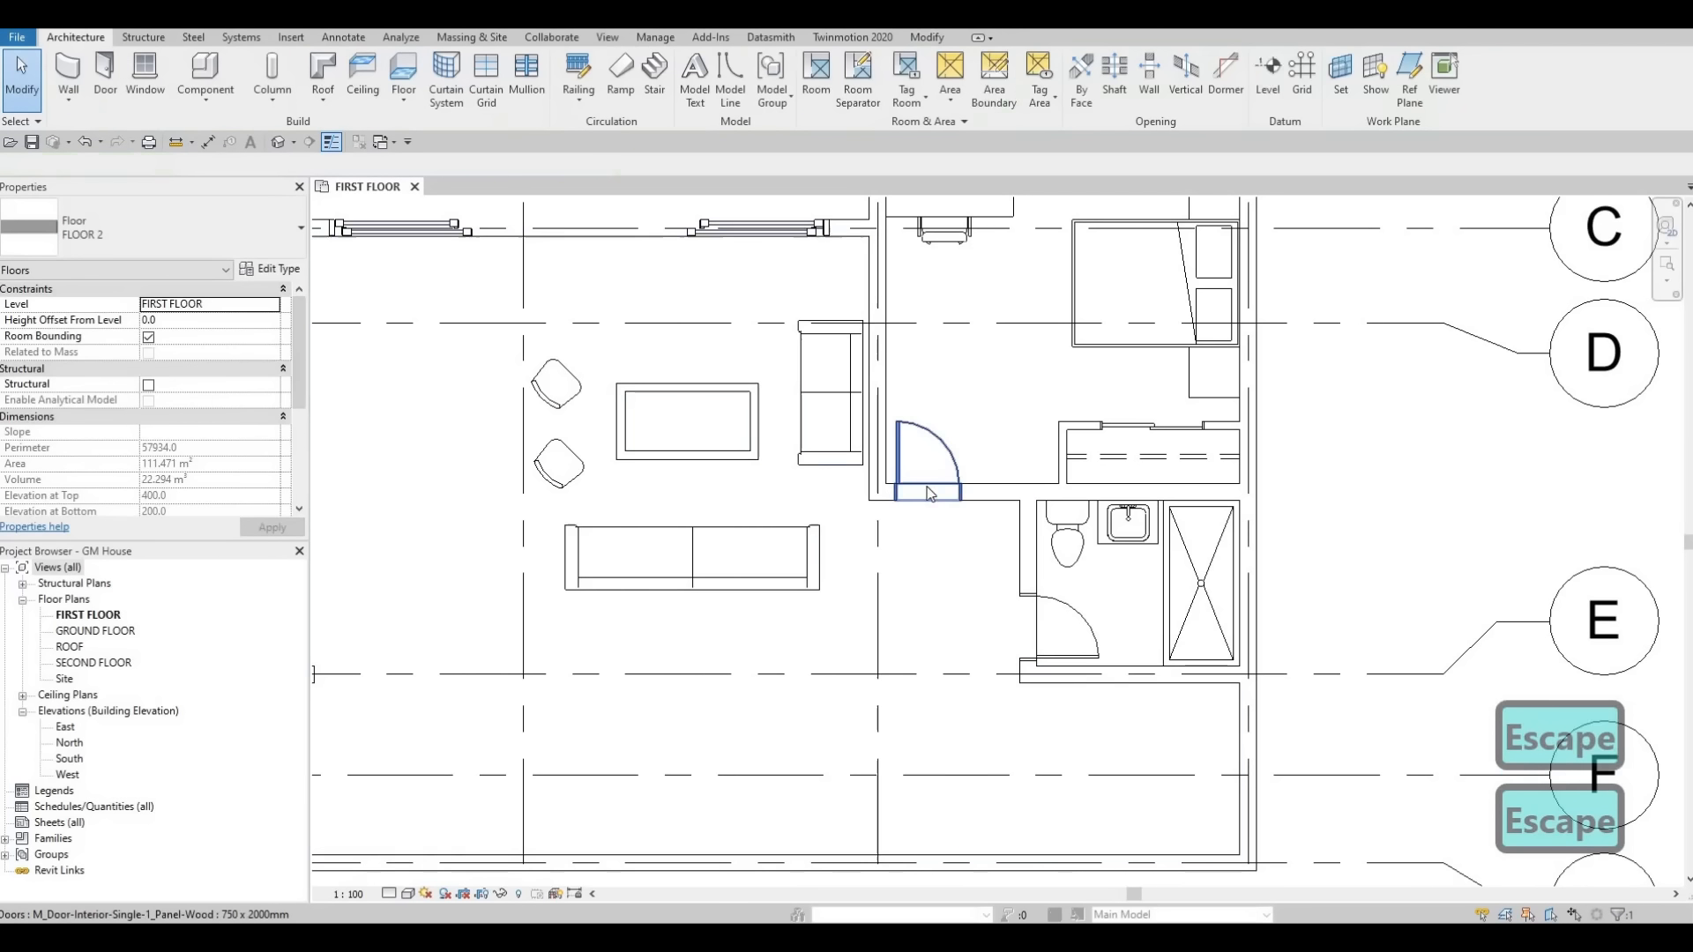
pyautogui.press('Escape')
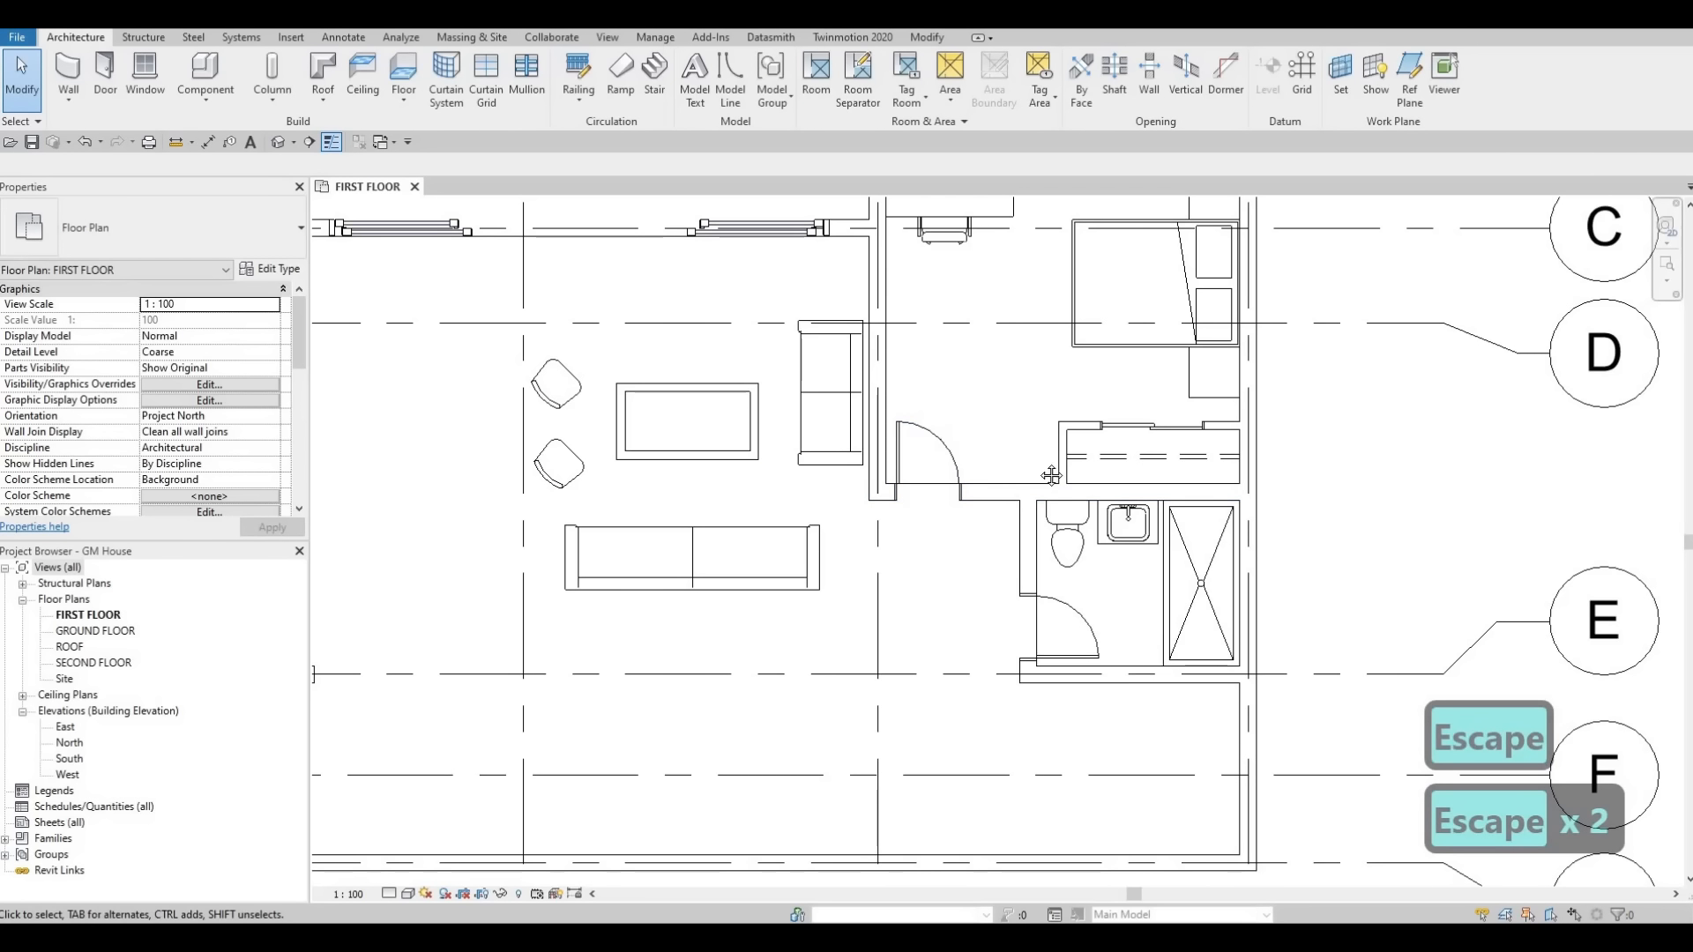
pyautogui.press('Escape')
pyautogui.moveTo(1070, 667); pyautogui.dragTo(1100, 623, button='middle')
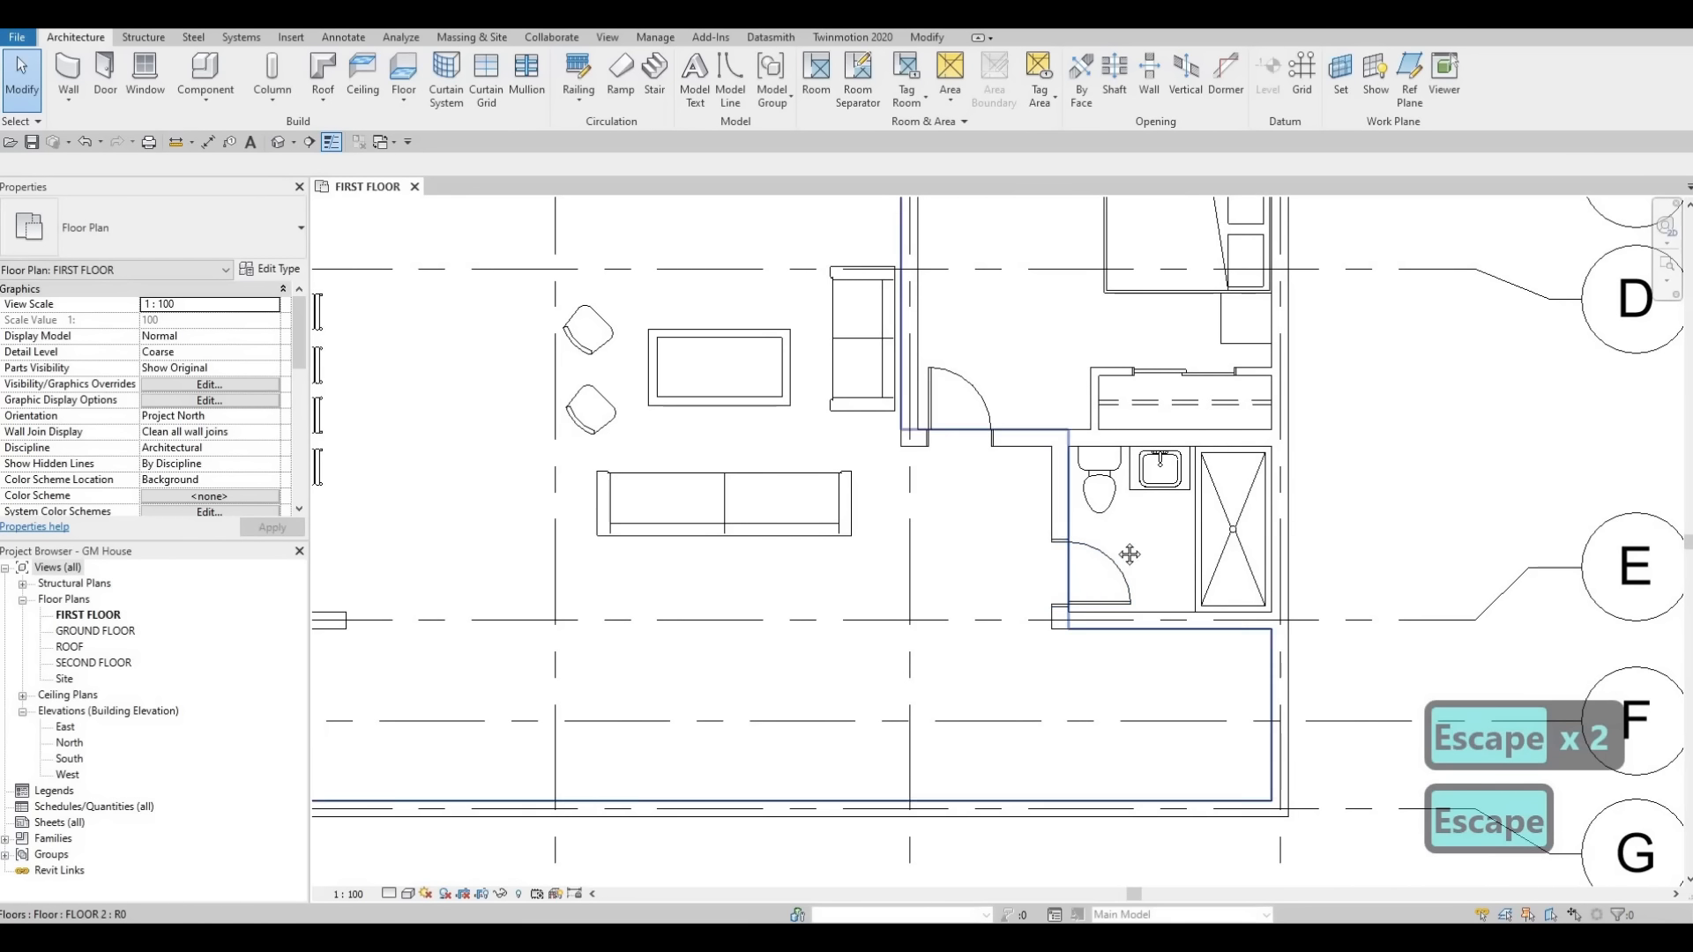
pyautogui.scroll(-2, 1120, 559)
pyautogui.moveTo(1052, 567); pyautogui.dragTo(1102, 521, button='middle')
pyautogui.moveTo(600, 724); pyautogui.dragTo(519, 762, button='middle')
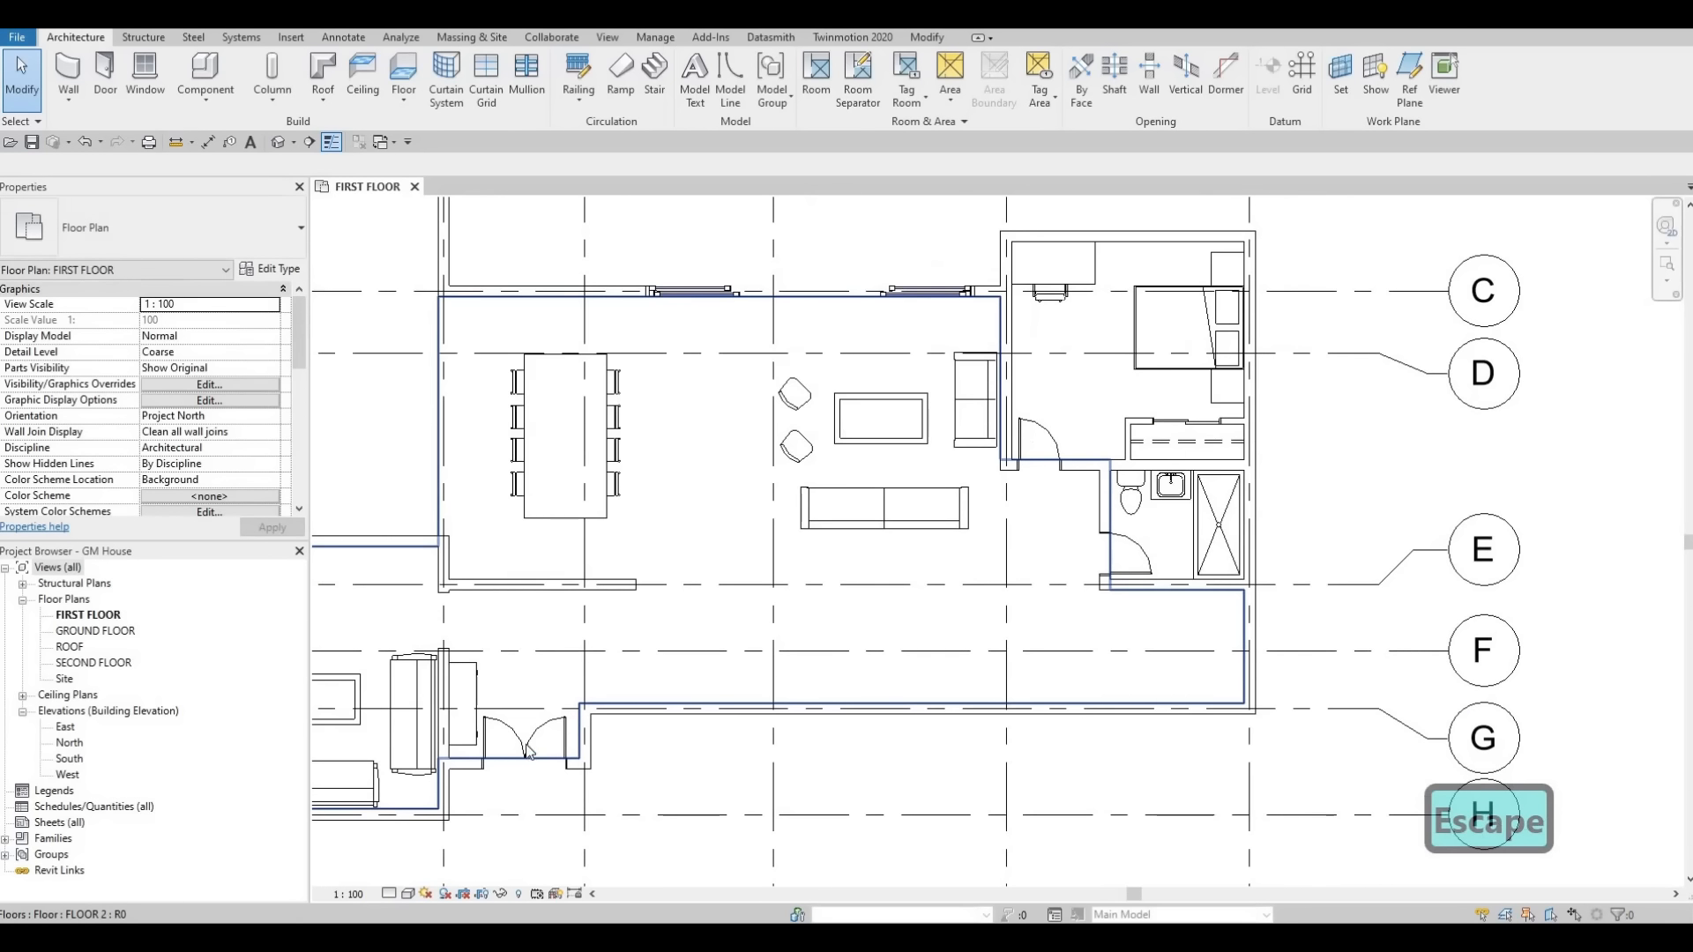
pyautogui.moveTo(883, 390); pyautogui.dragTo(753, 525, button='middle')
pyautogui.scroll(-1, 752, 525)
pyautogui.press('Escape')
pyautogui.press('Escape')
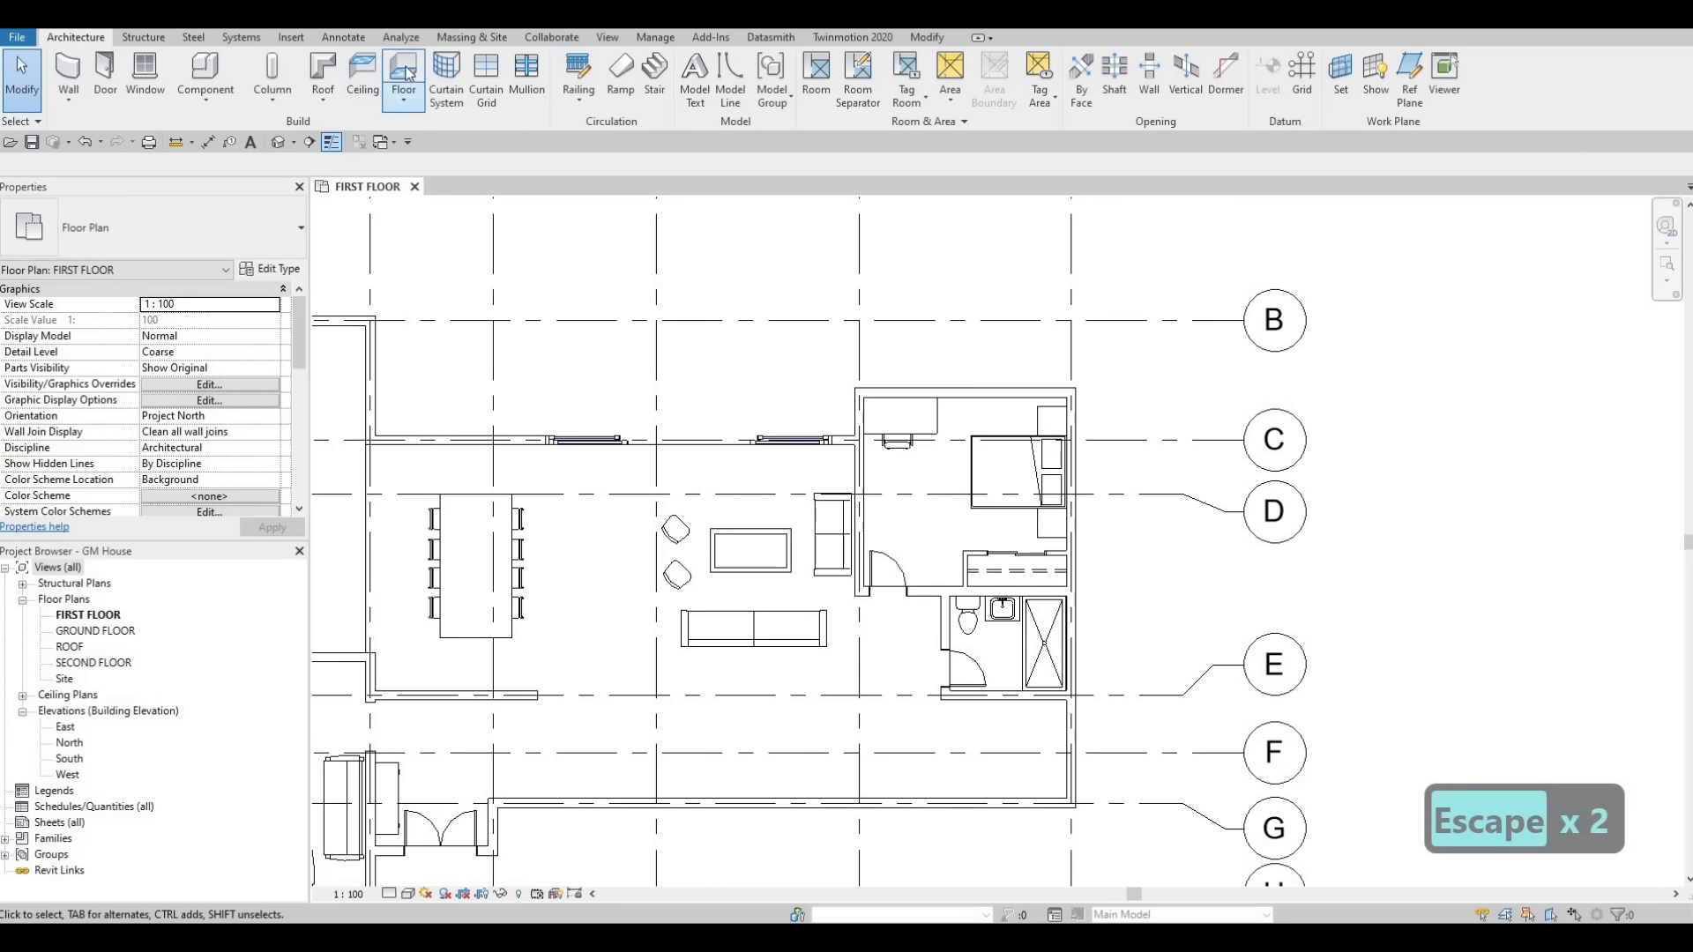
pyautogui.click(403, 71)
pyautogui.click(267, 269)
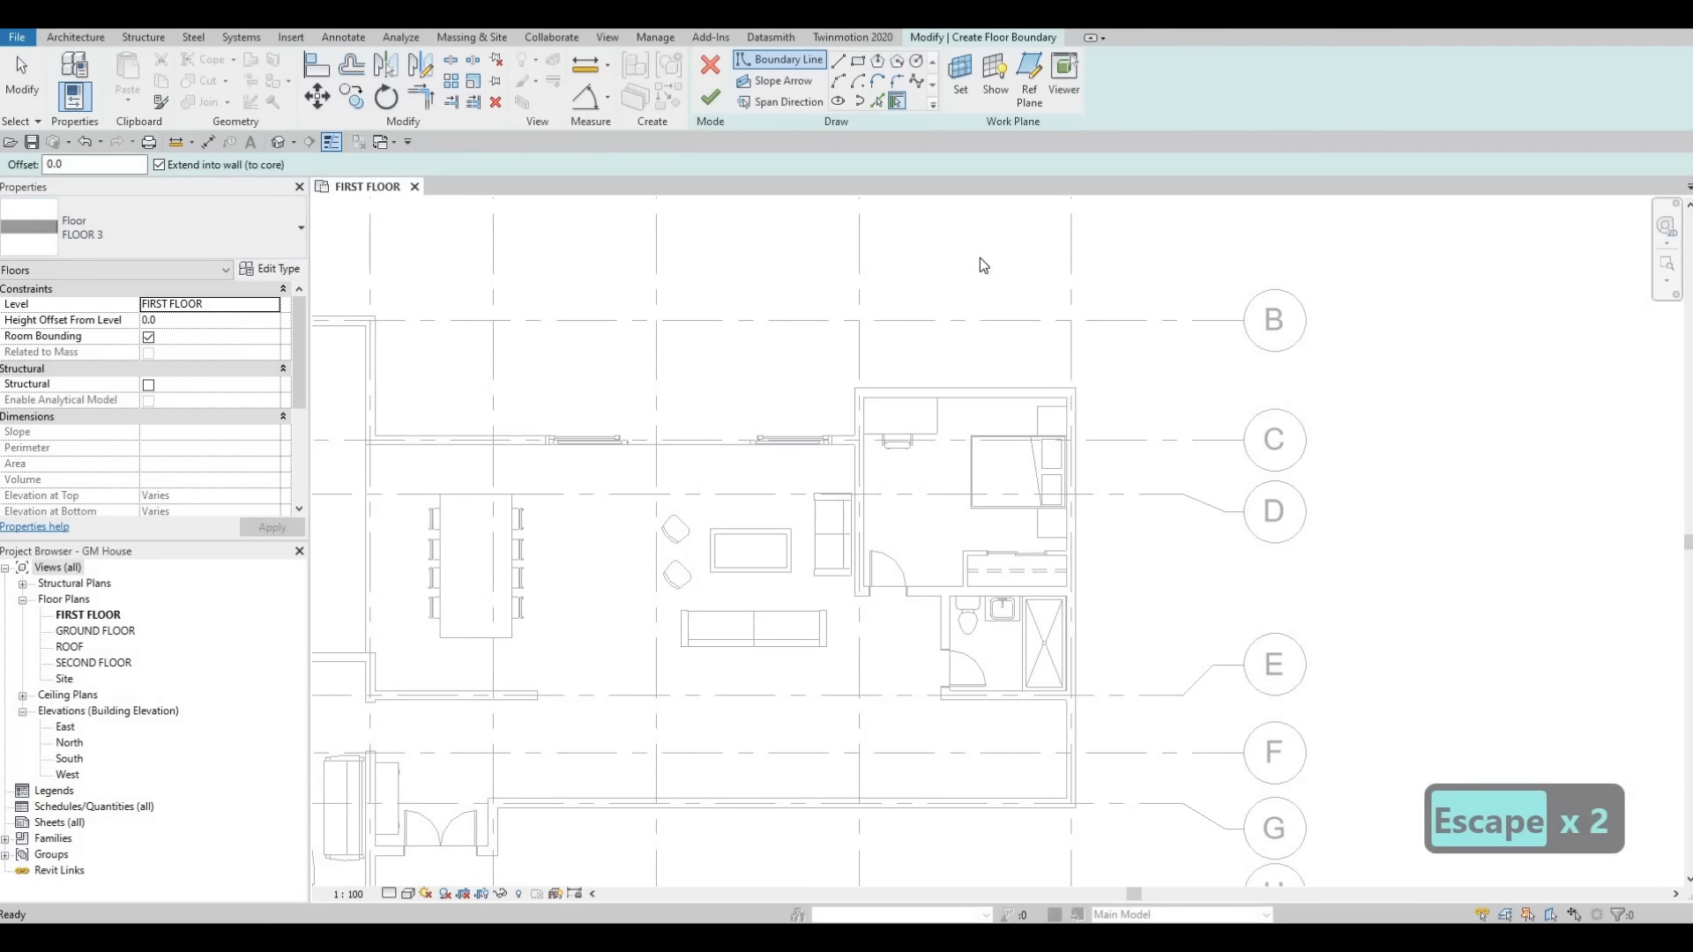
pyautogui.click(1345, 200)
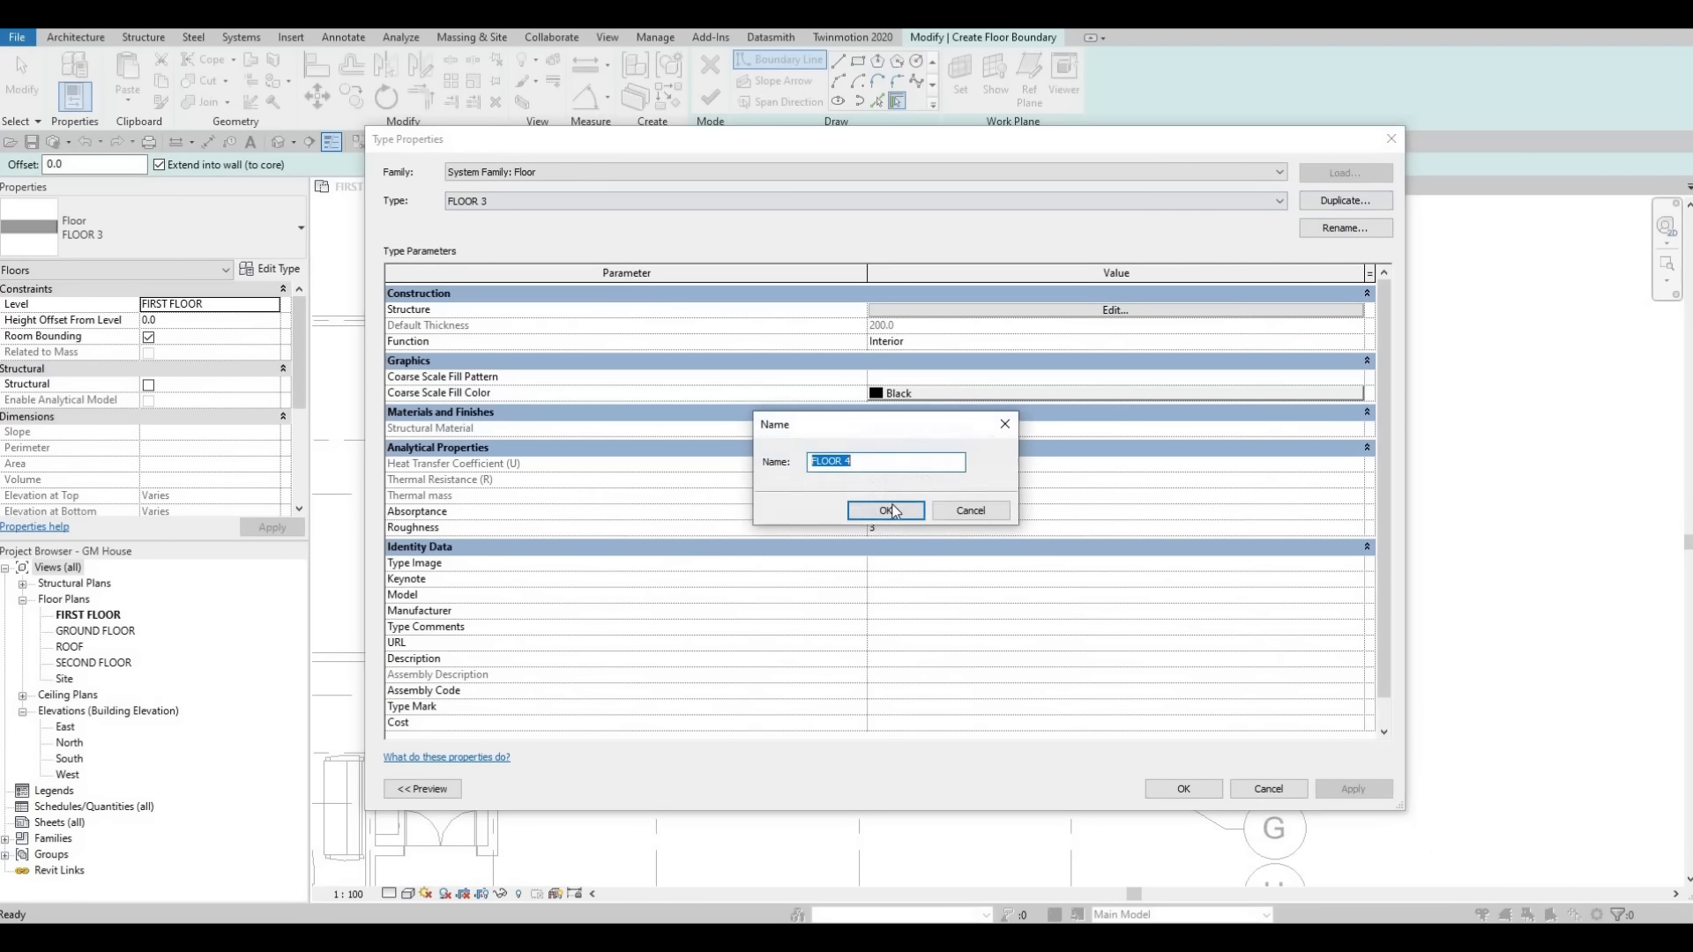
pyautogui.click(885, 511)
# Set the FLOOR 4 structure layer material to Lauan, Meranti from the AEC Wood materials.
pyautogui.click(880, 311)
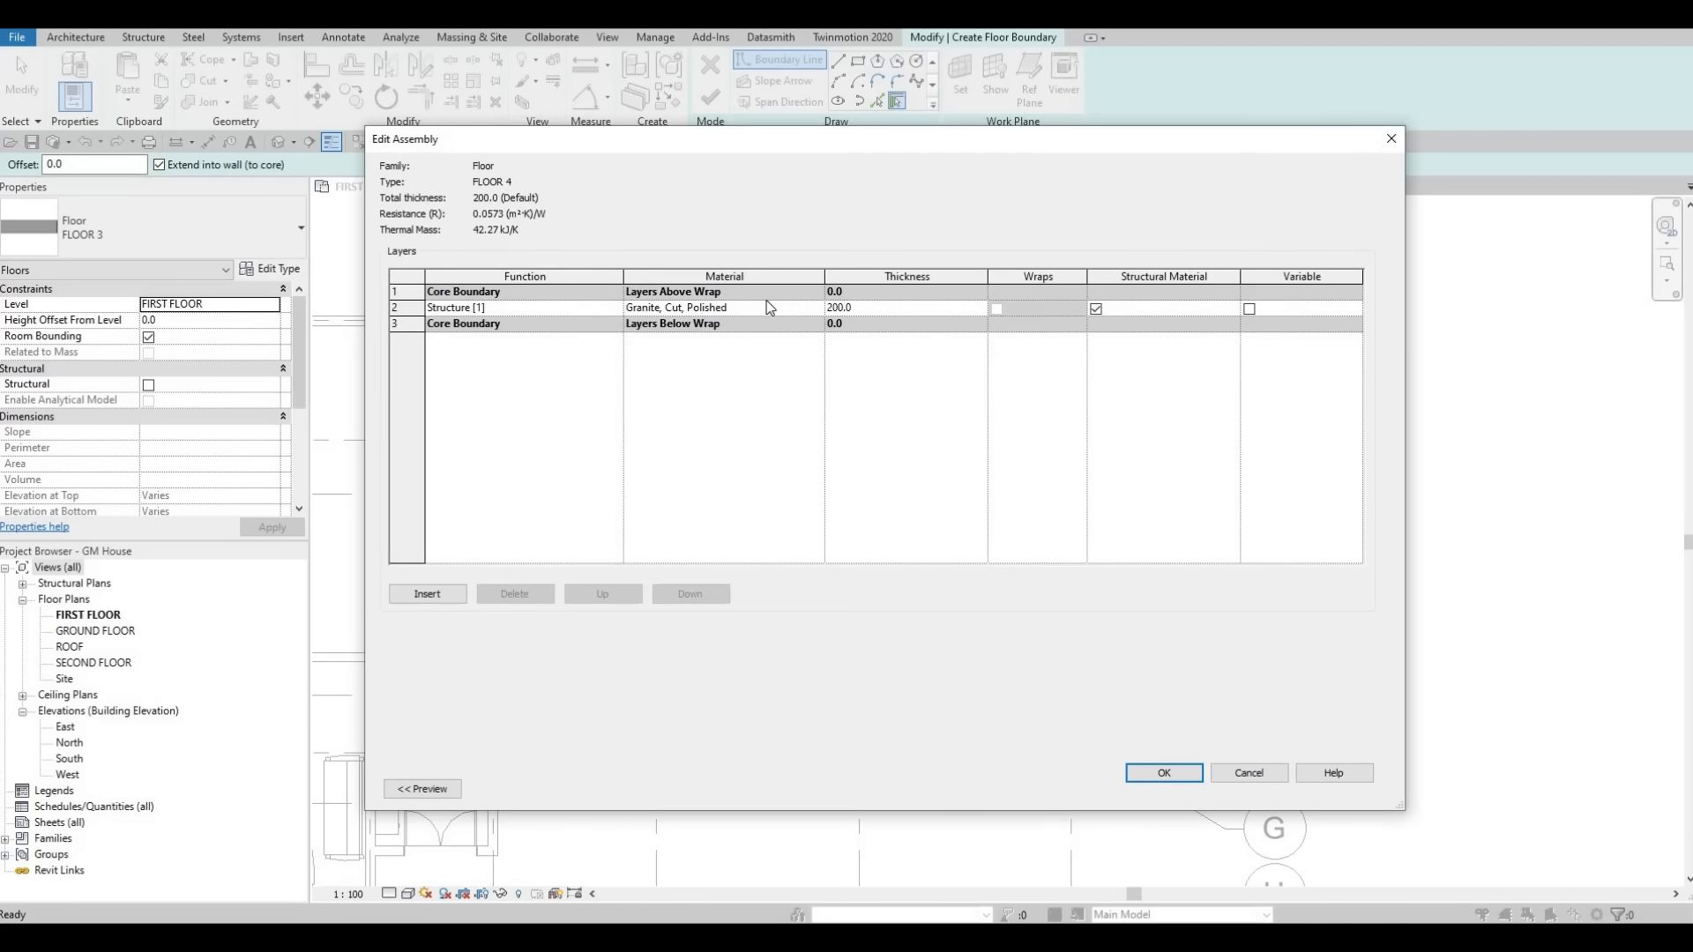
pyautogui.click(813, 309)
pyautogui.click(817, 308)
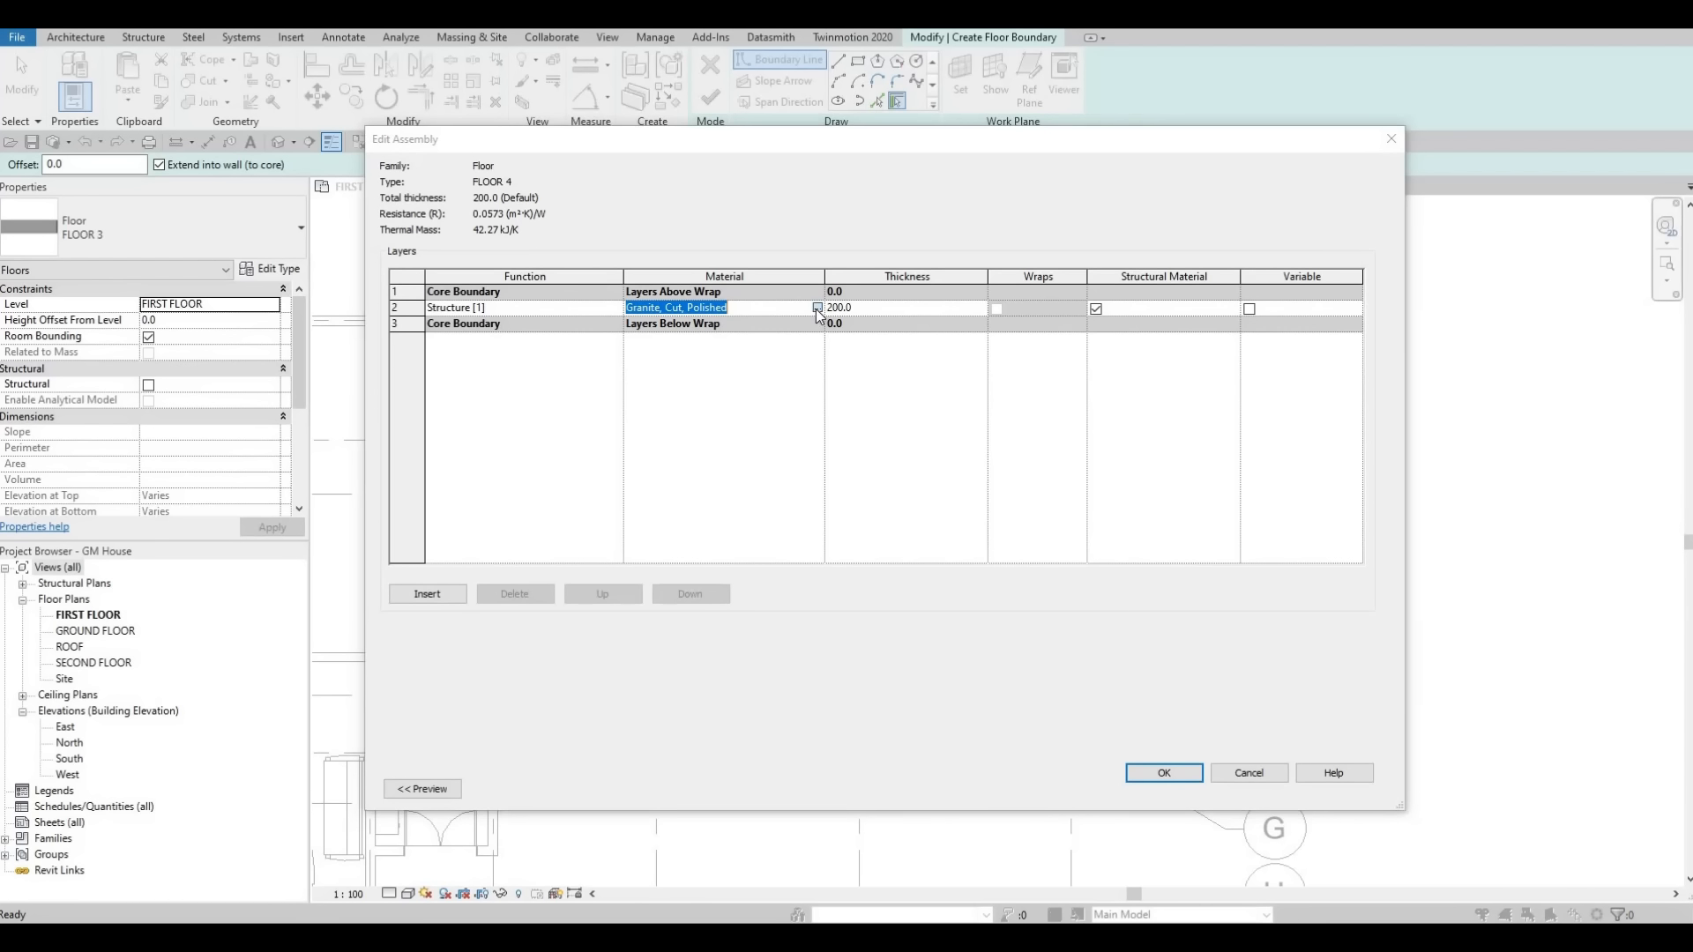
pyautogui.click(472, 558)
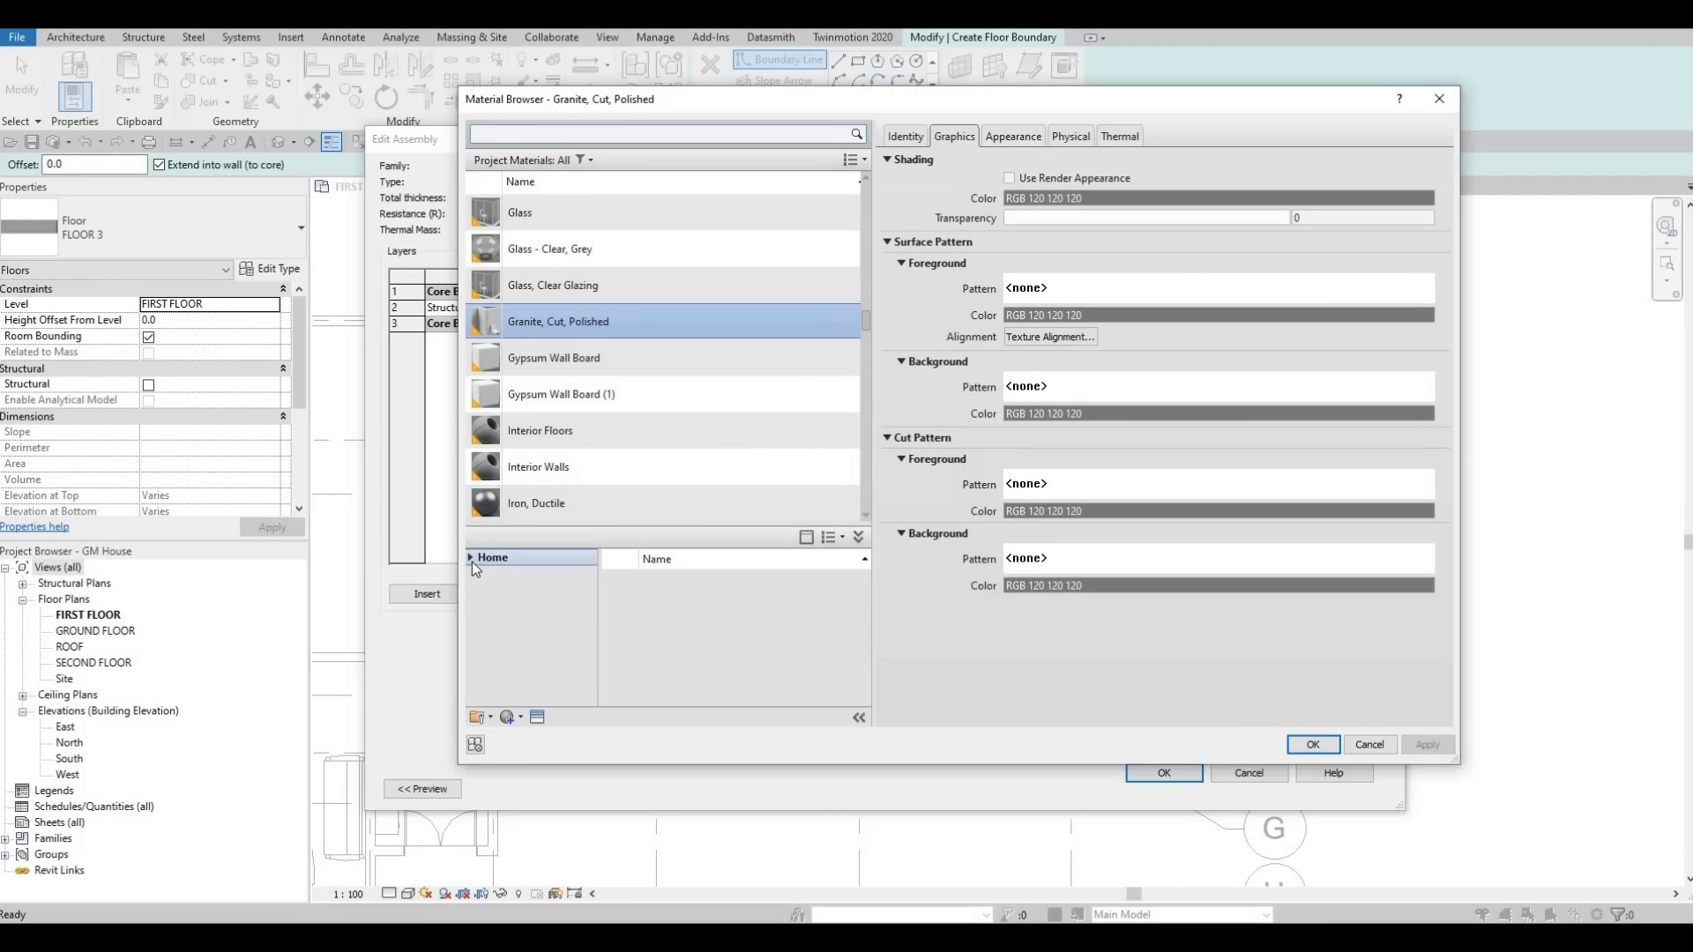
pyautogui.click(481, 591)
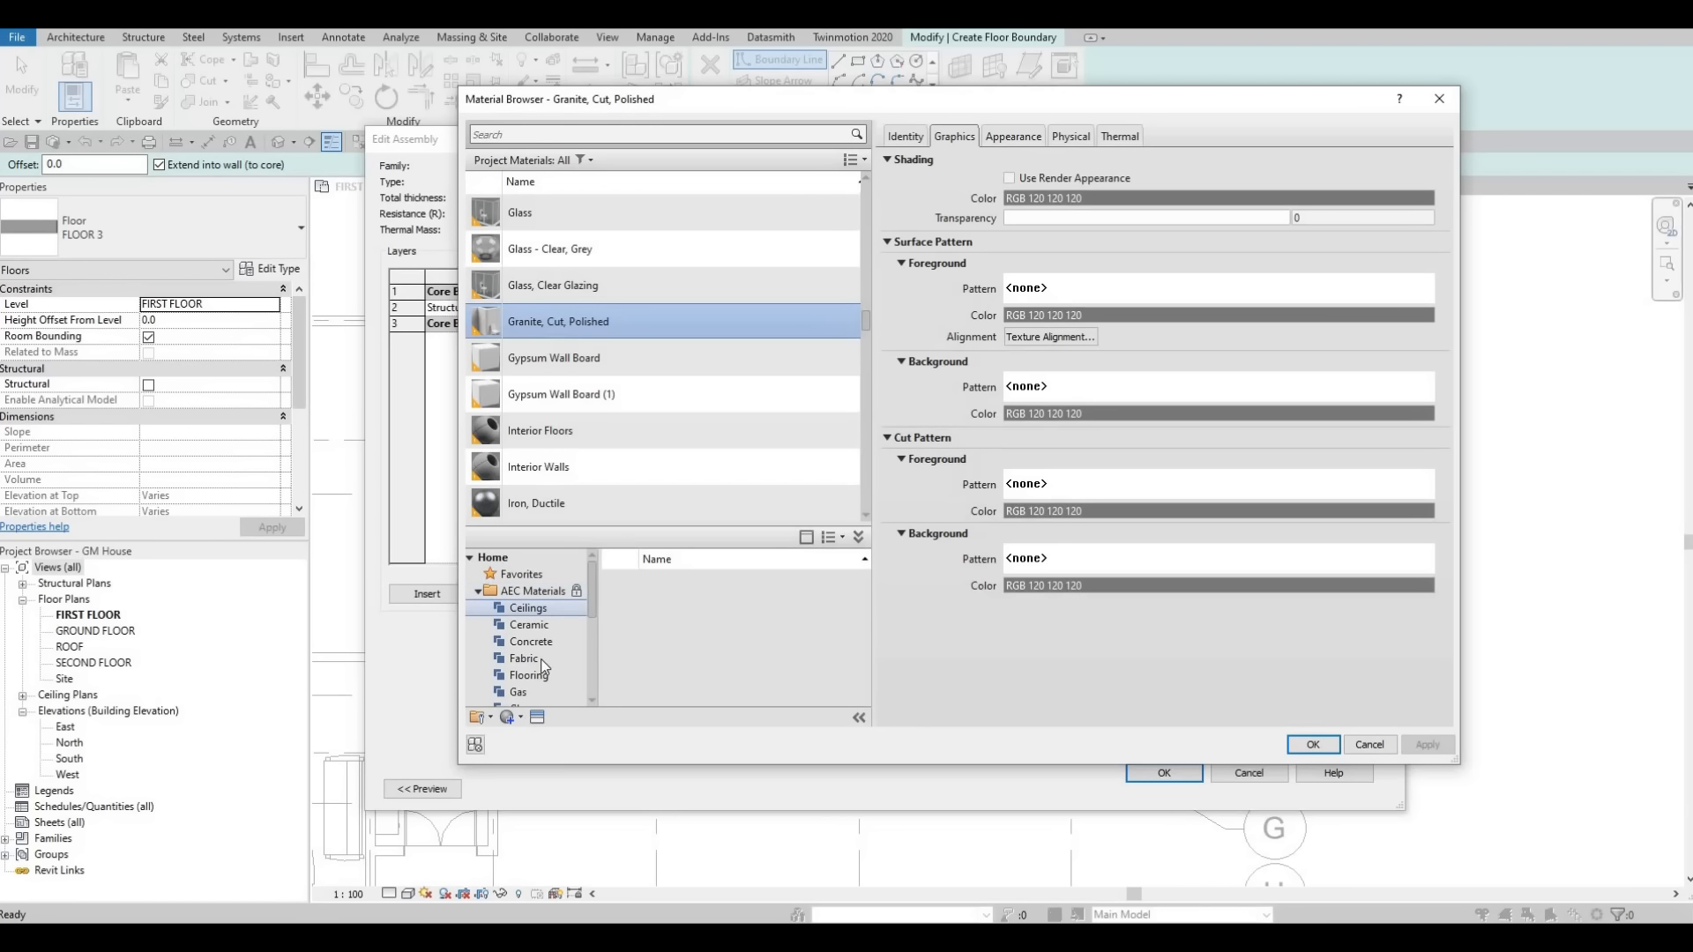
pyautogui.scroll(-3, 541, 659)
pyautogui.click(524, 692)
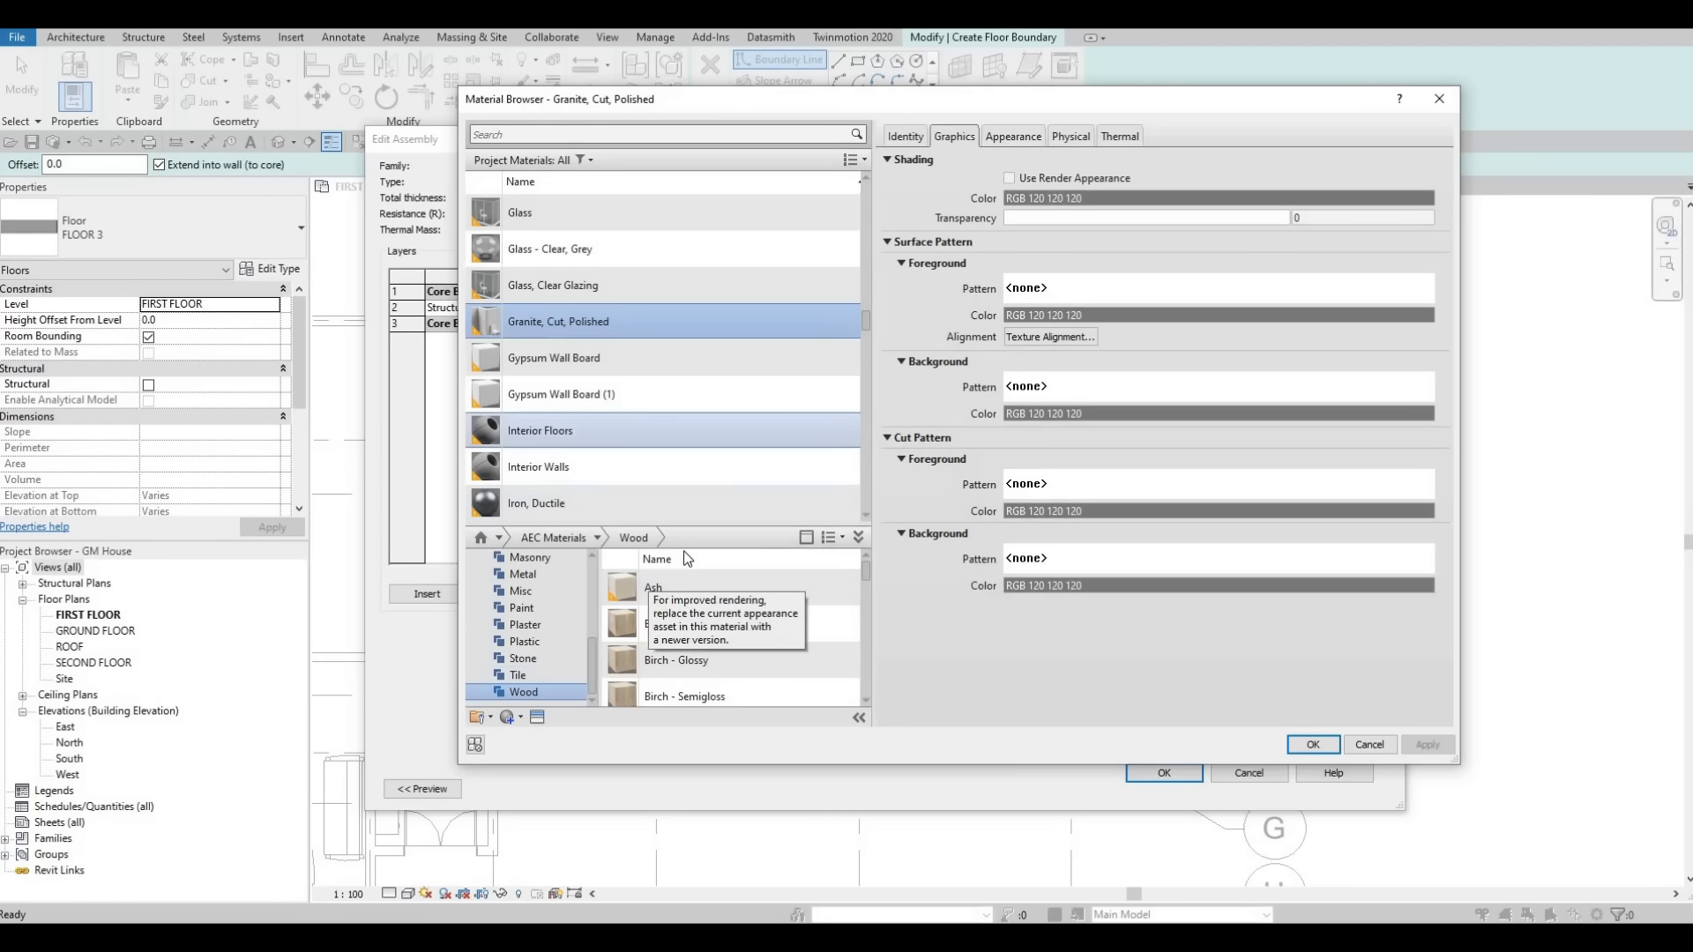
pyautogui.moveTo(731, 599)
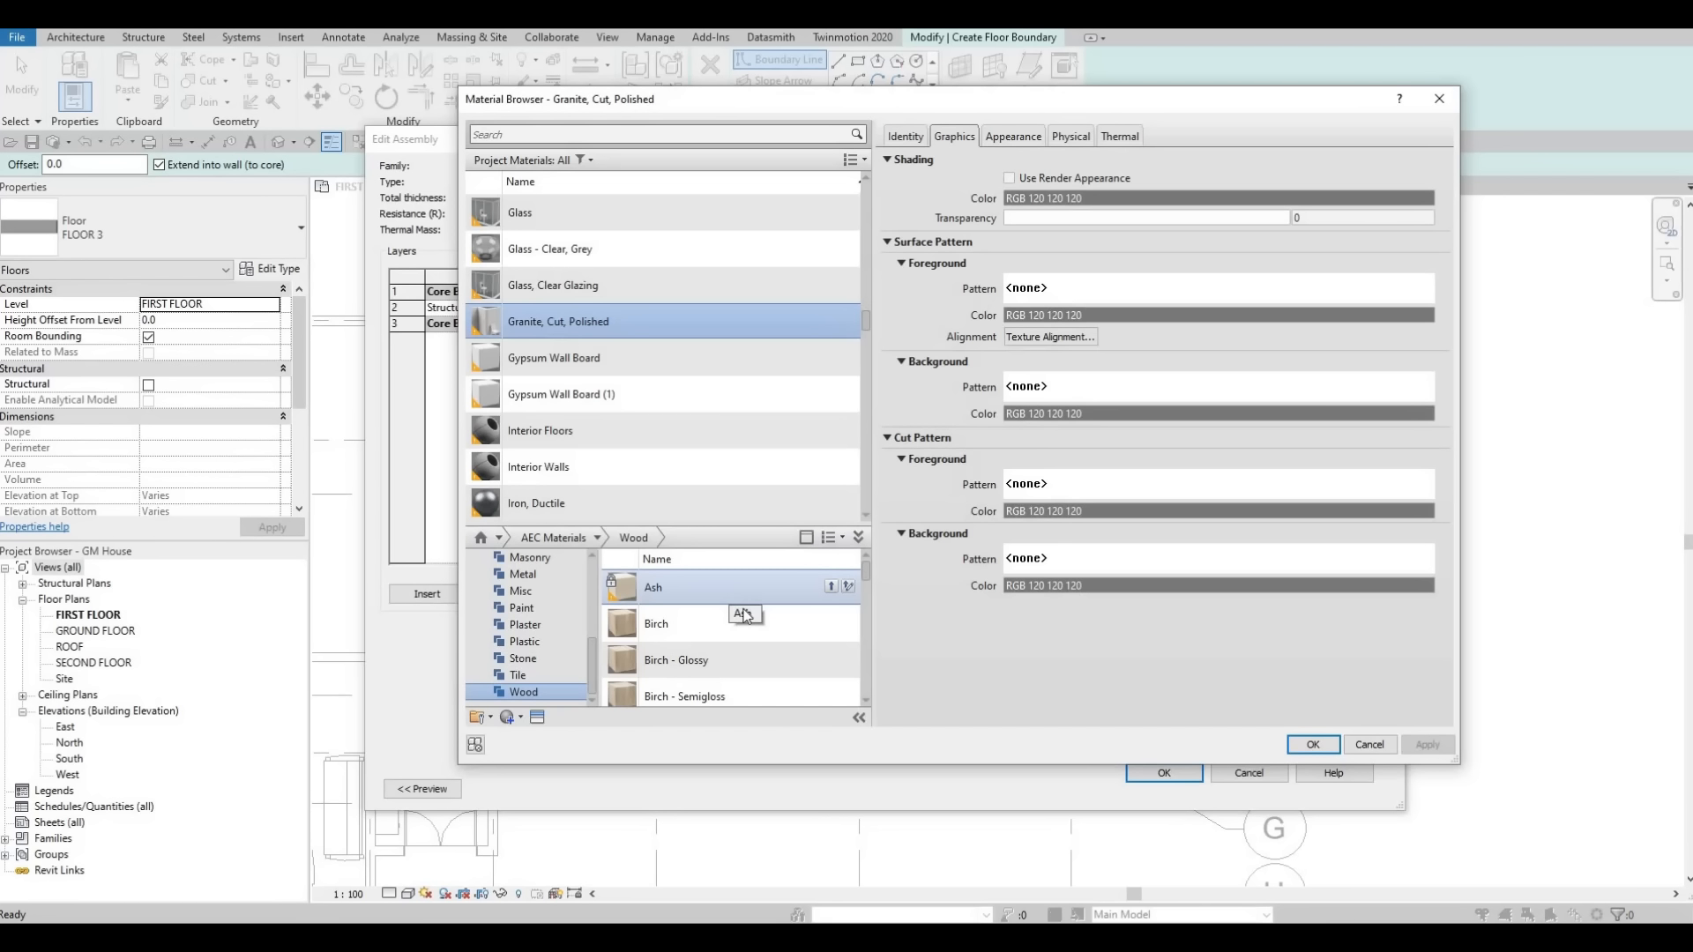
pyautogui.moveTo(808, 659)
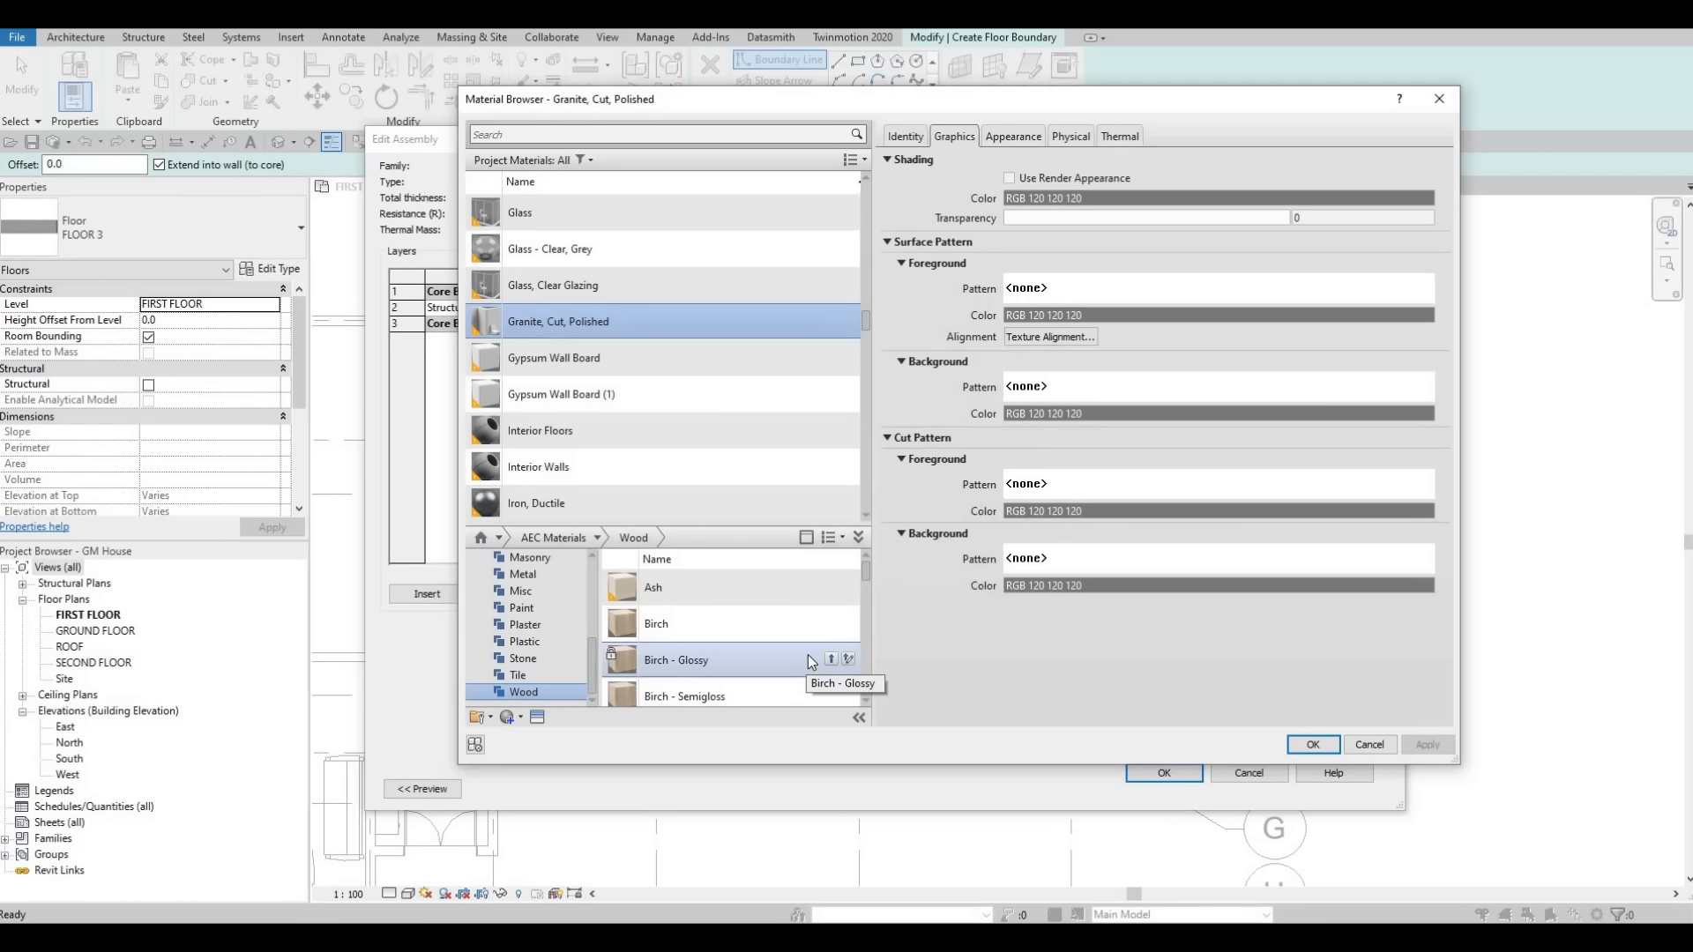
pyautogui.scroll(-5, 808, 658)
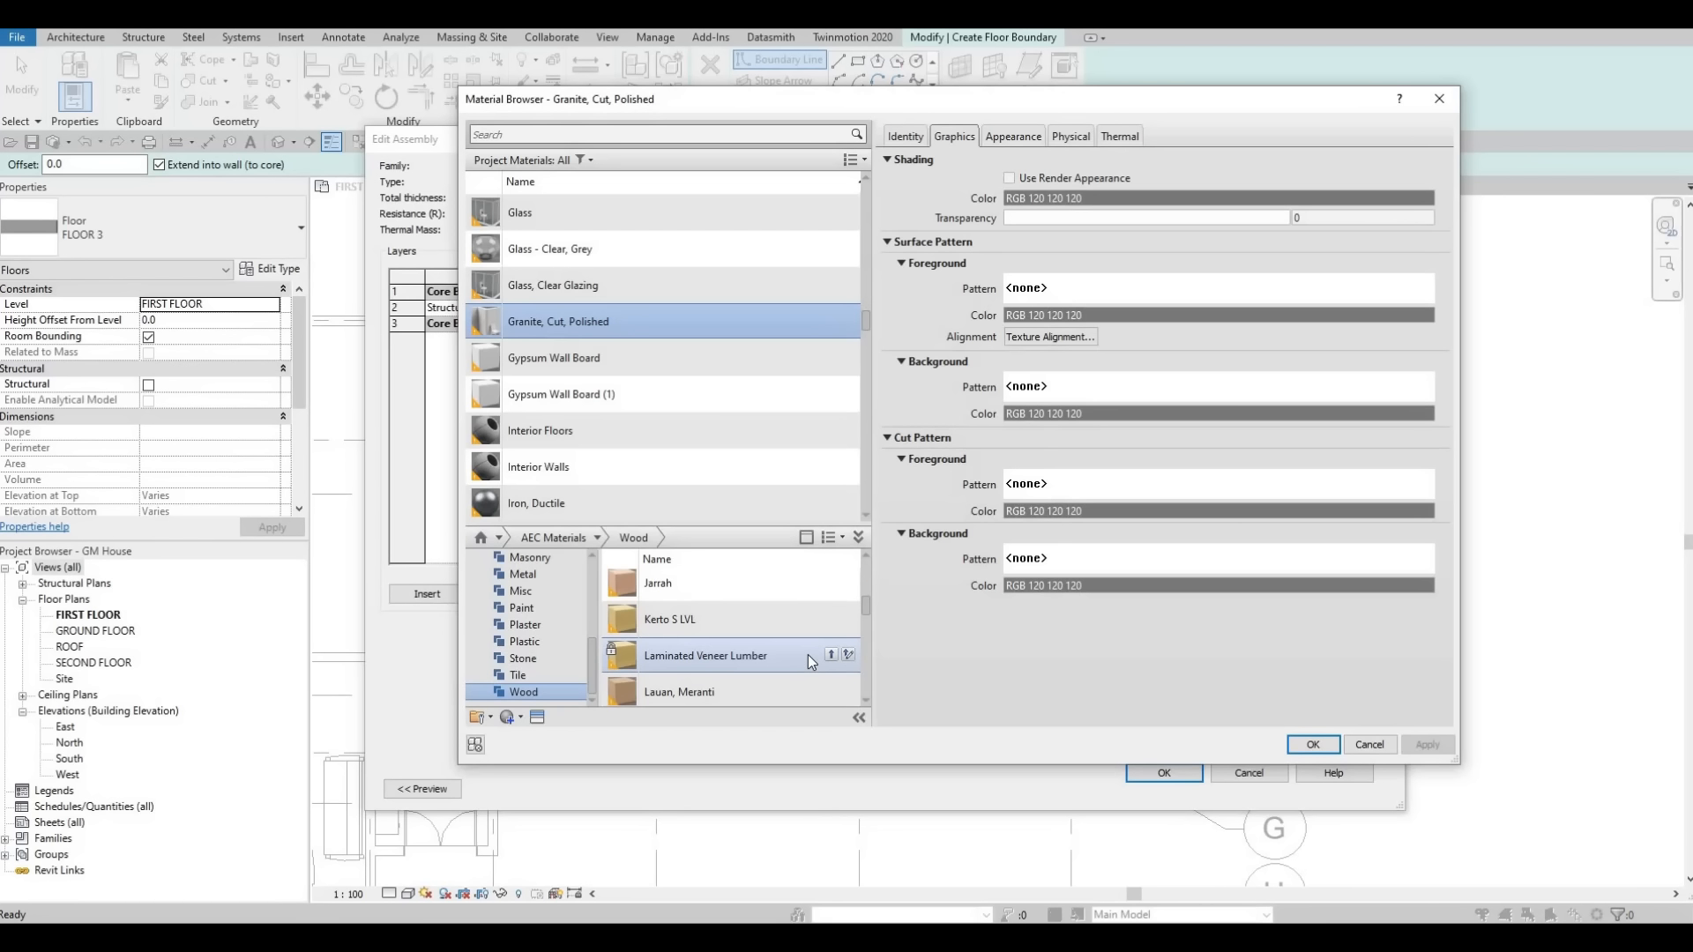
pyautogui.scroll(3, 808, 654)
pyautogui.scroll(-3, 796, 684)
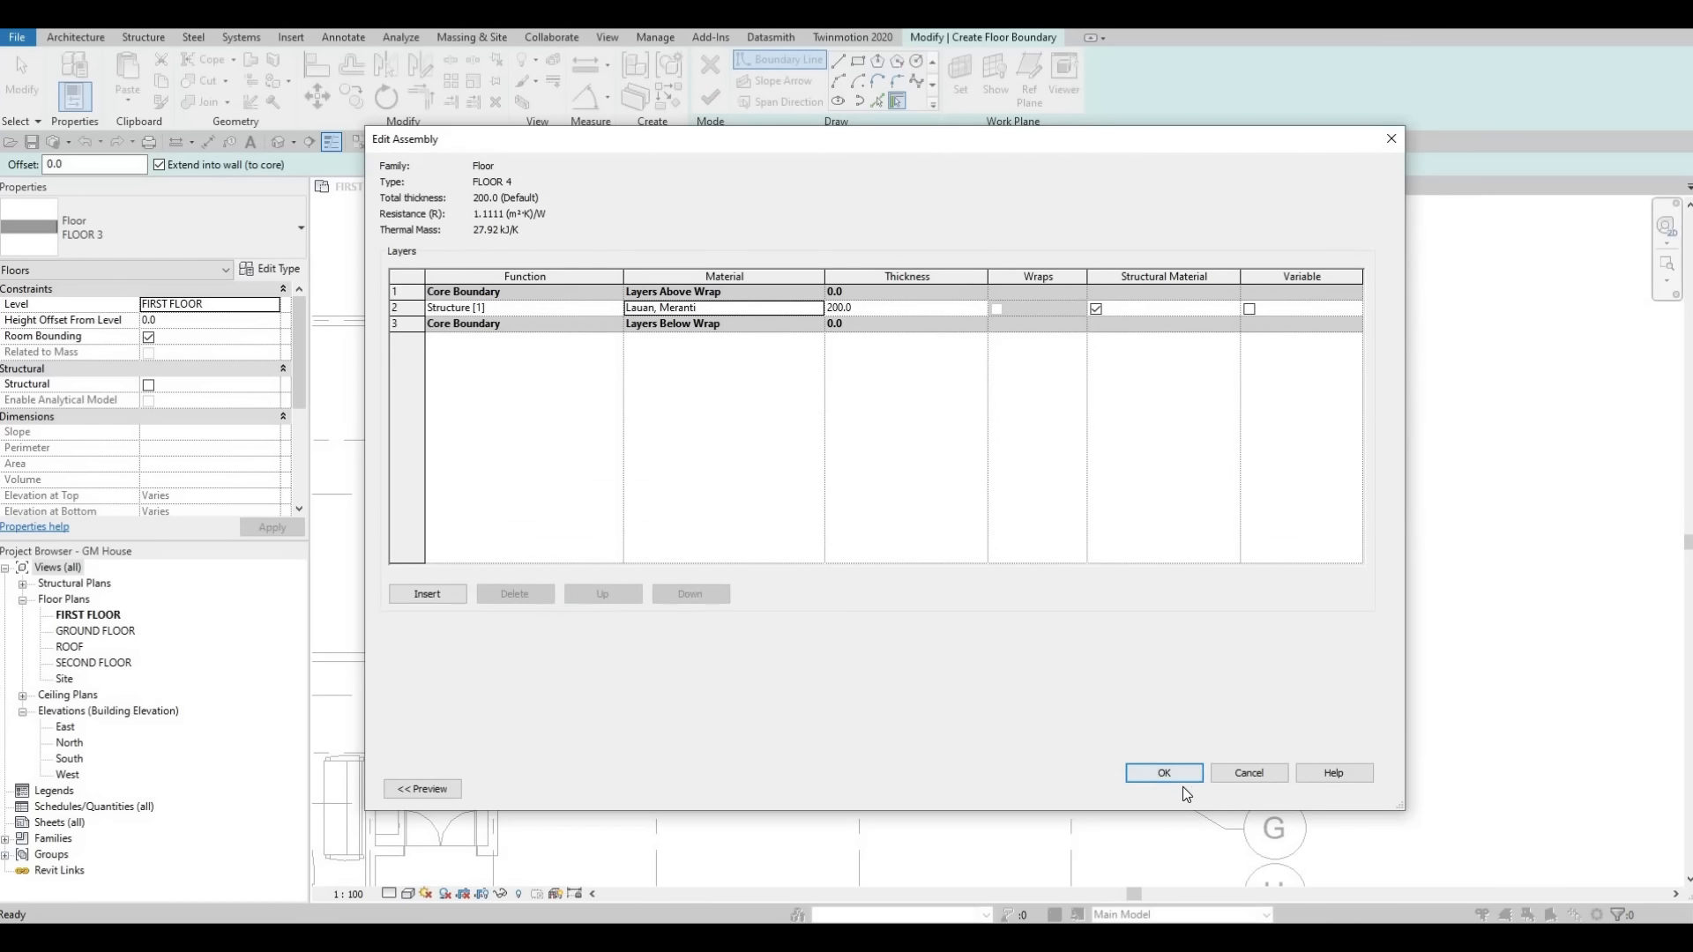
pyautogui.click(1182, 778)
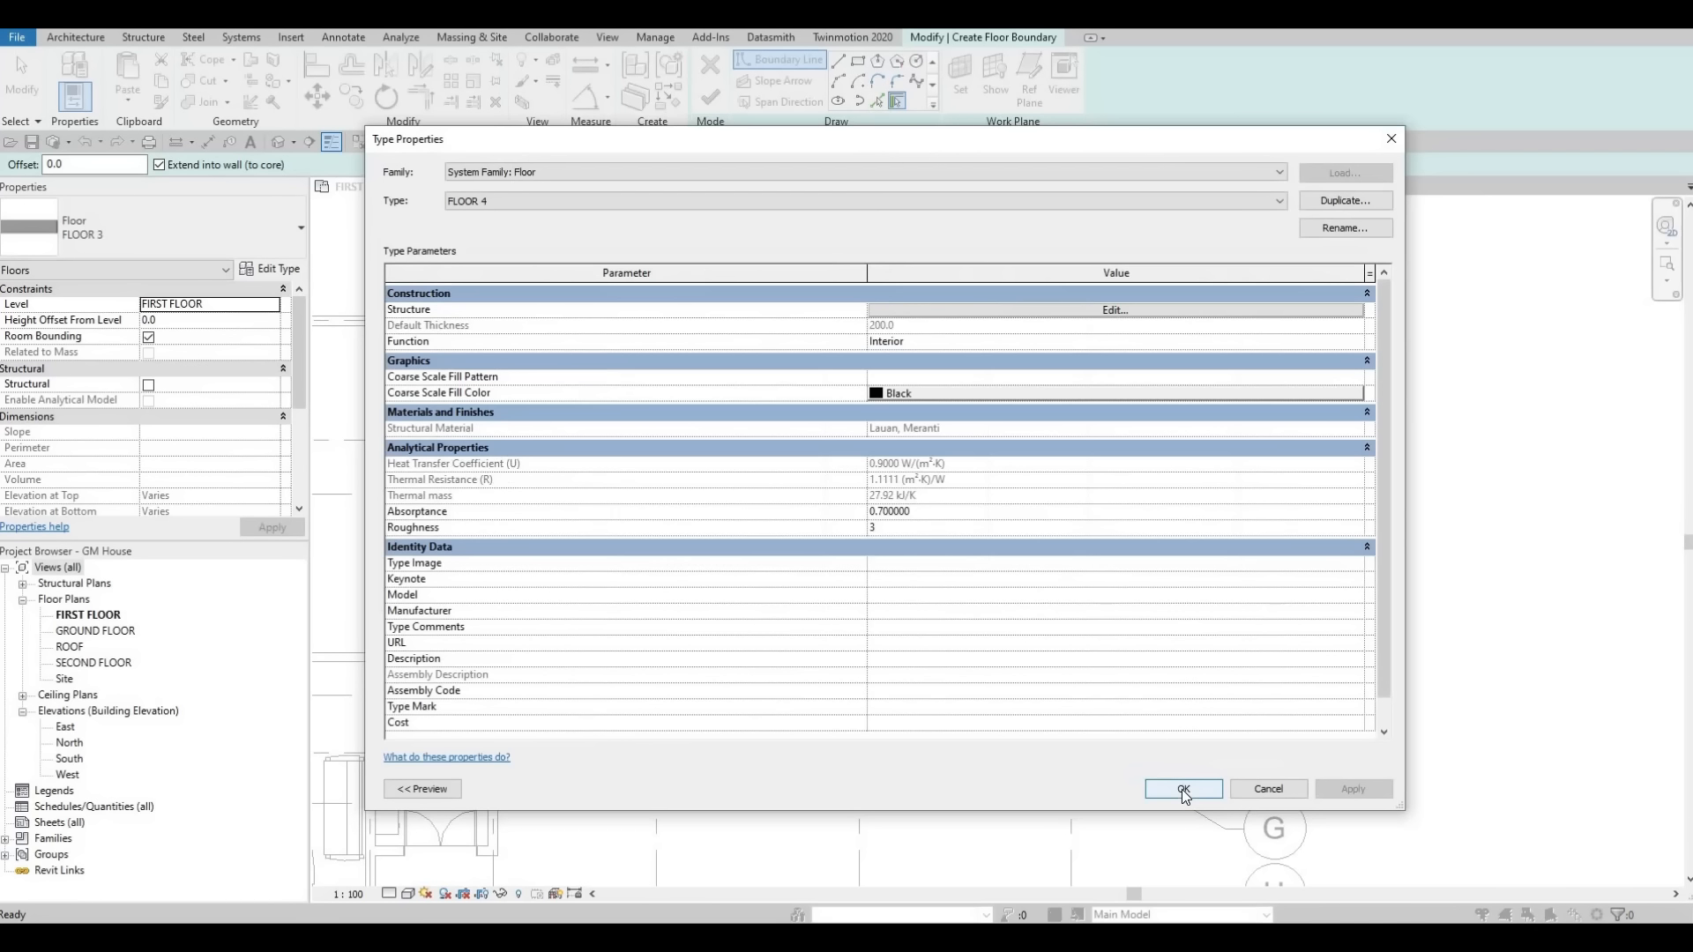
pyautogui.press('Return')
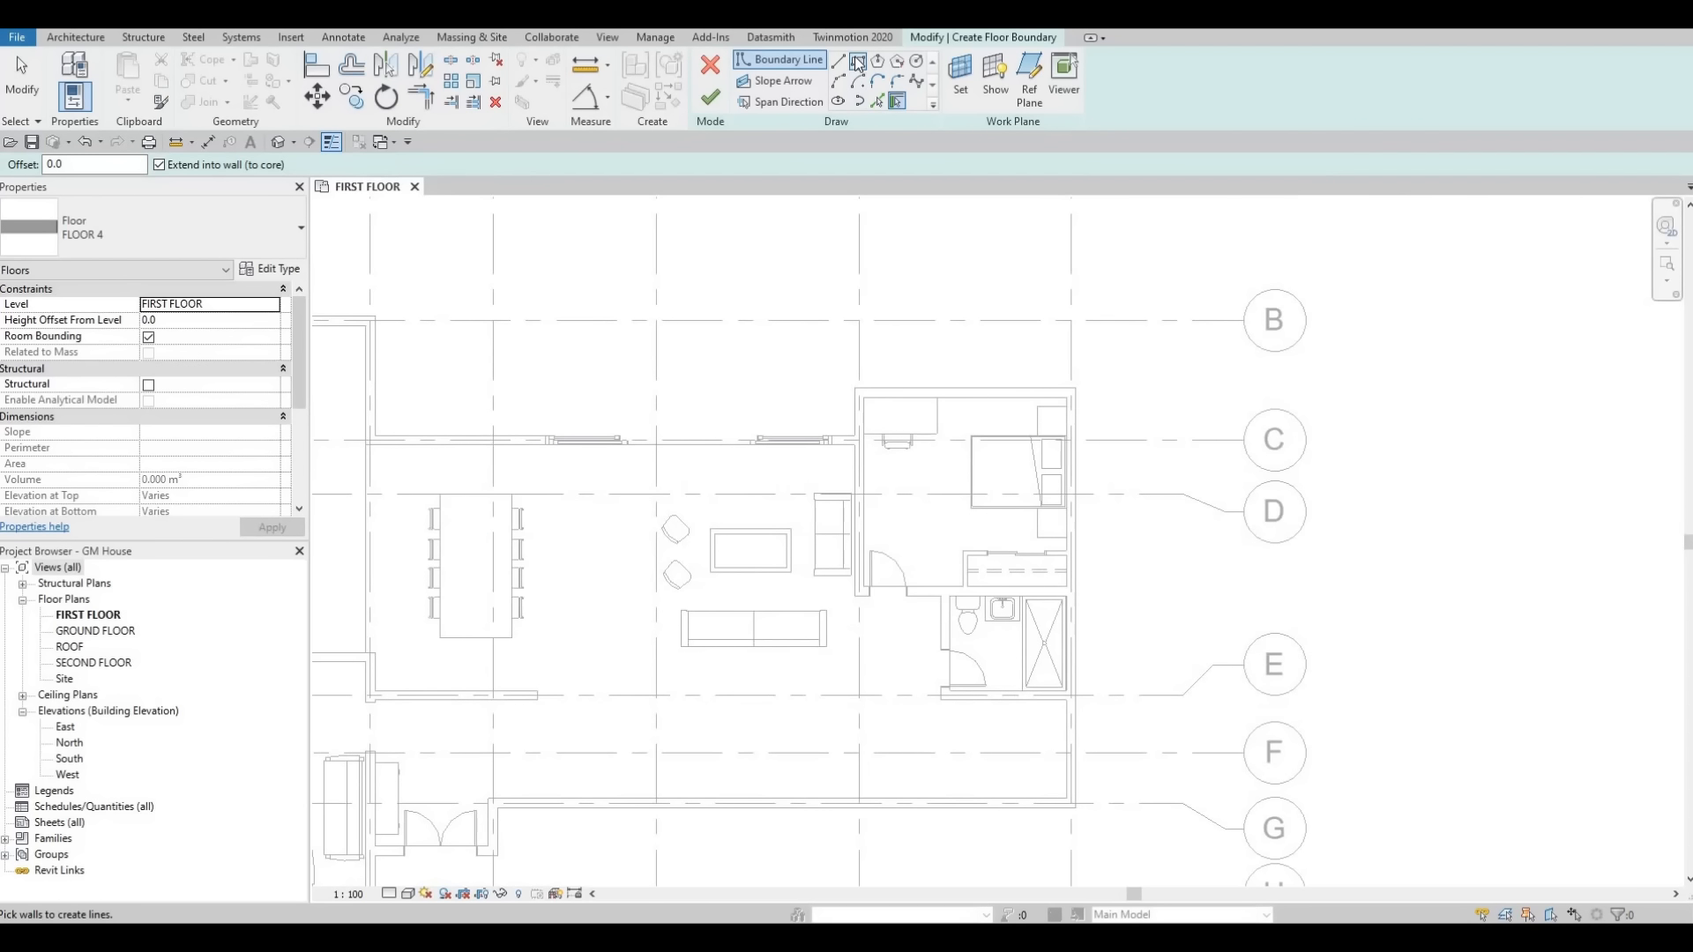
# Sketch a rectangular boundary around the bedroom, about 4241 by 3986 mm, and finish the floor.
pyautogui.click(858, 62)
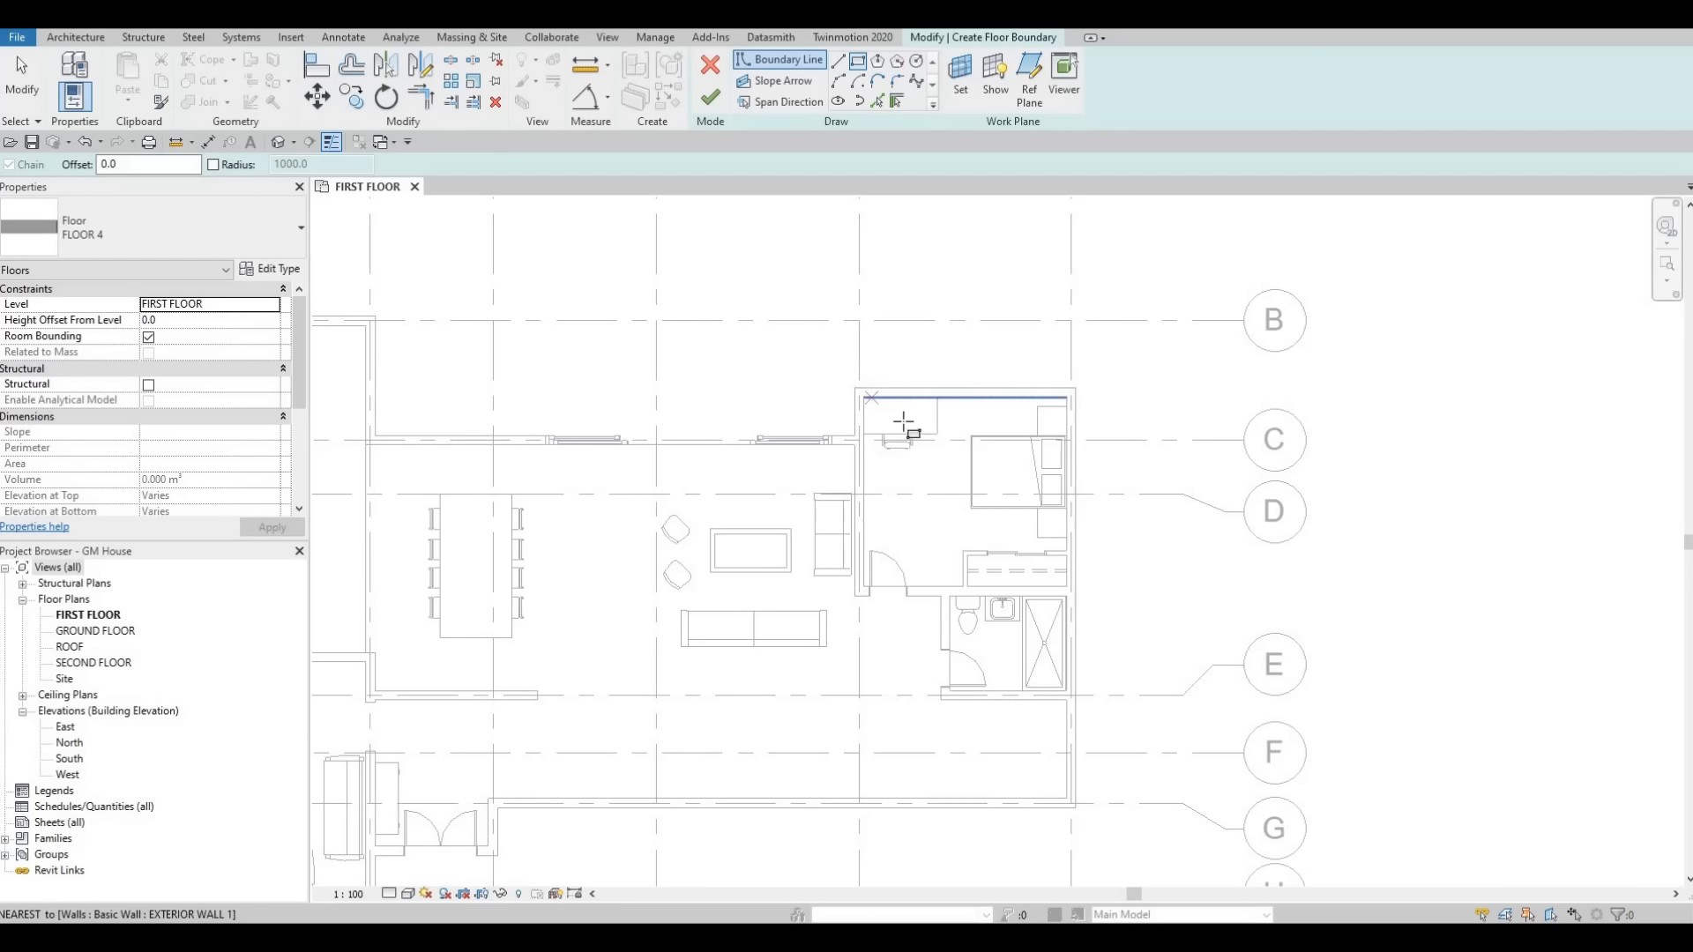
pyautogui.click(864, 398)
pyautogui.scroll(3, 1060, 565)
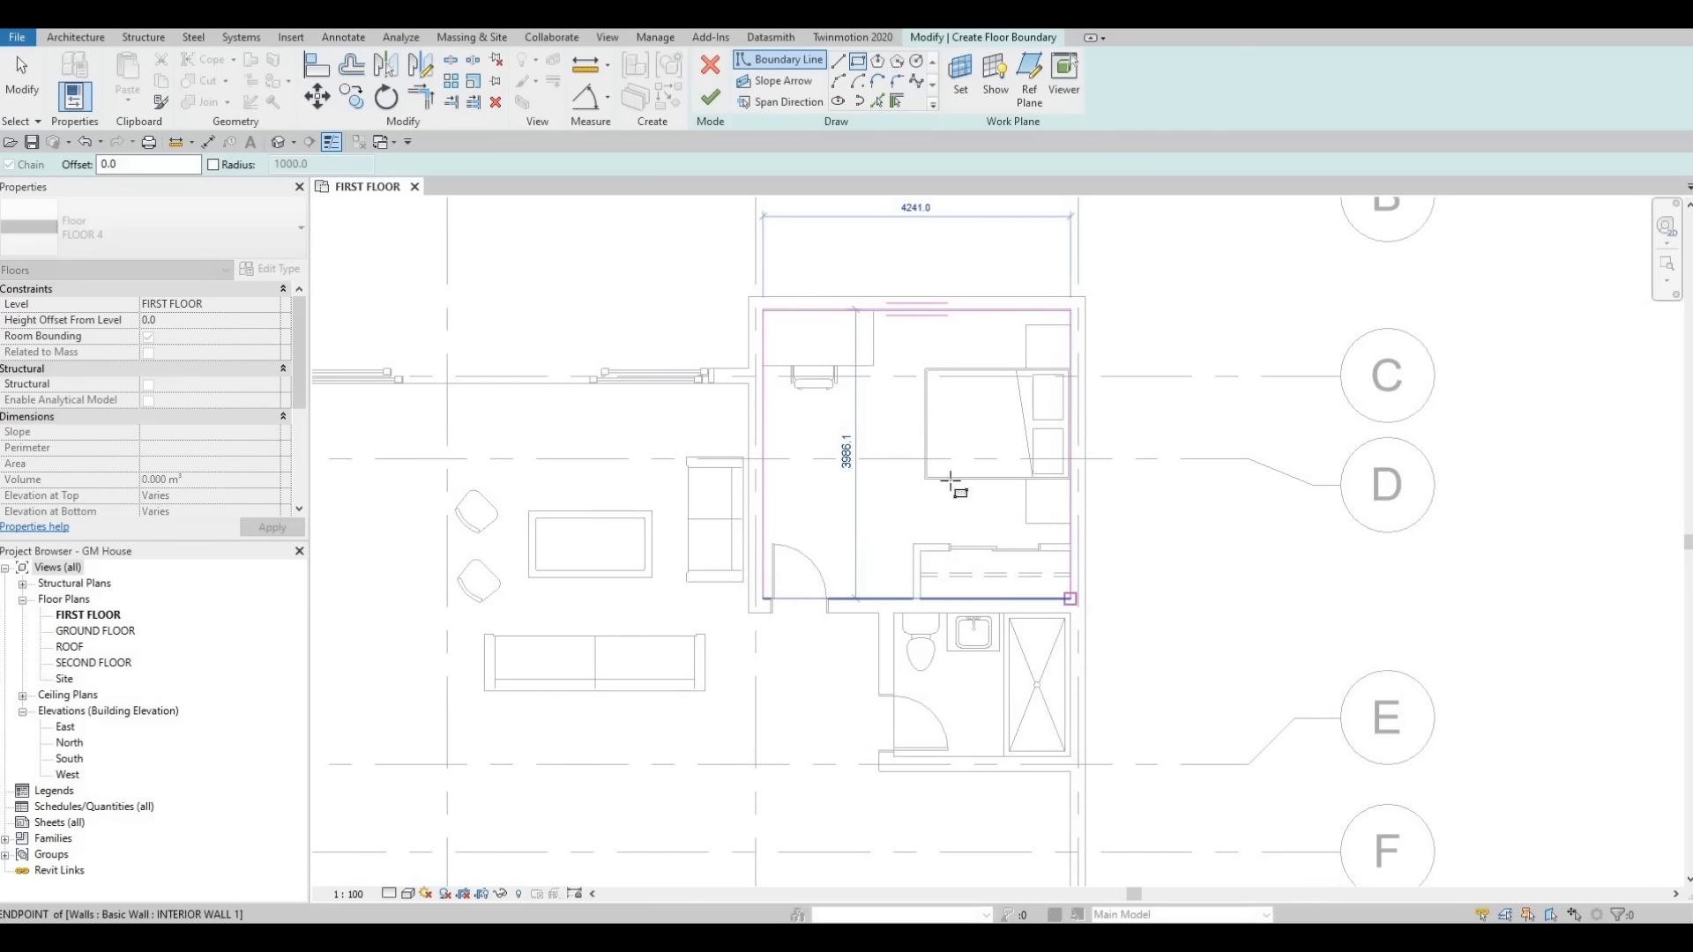
pyautogui.press('Escape')
pyautogui.scroll(-4, 1072, 378)
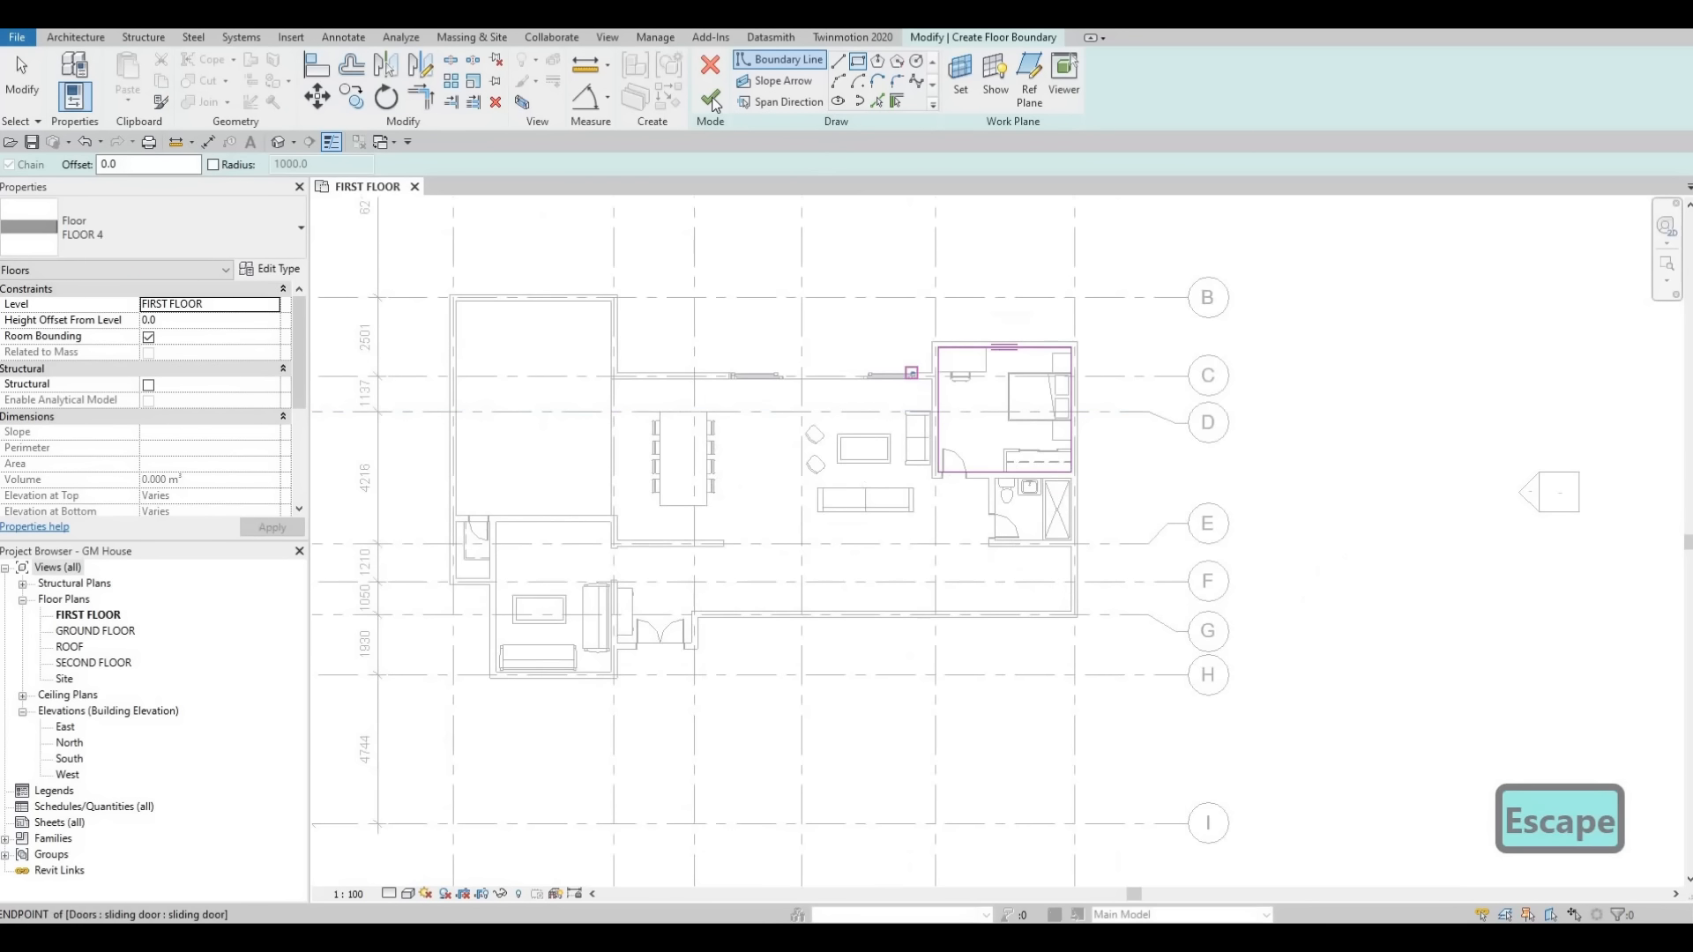
pyautogui.click(711, 100)
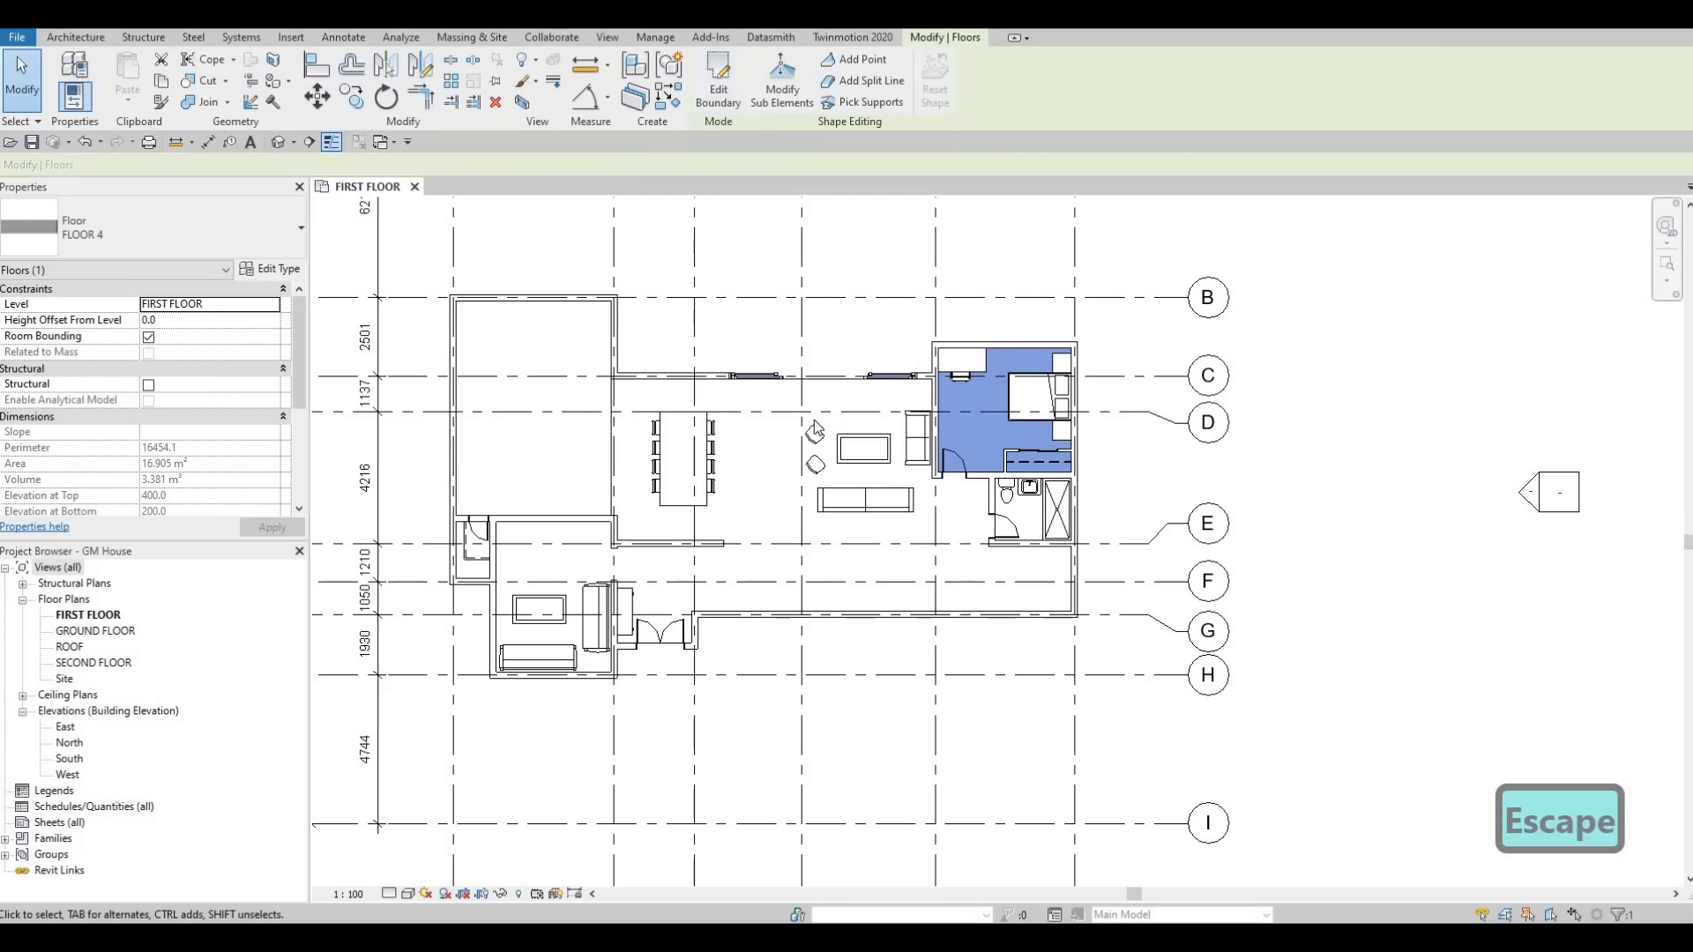
pyautogui.scroll(-2, 838, 491)
pyautogui.press('Escape')
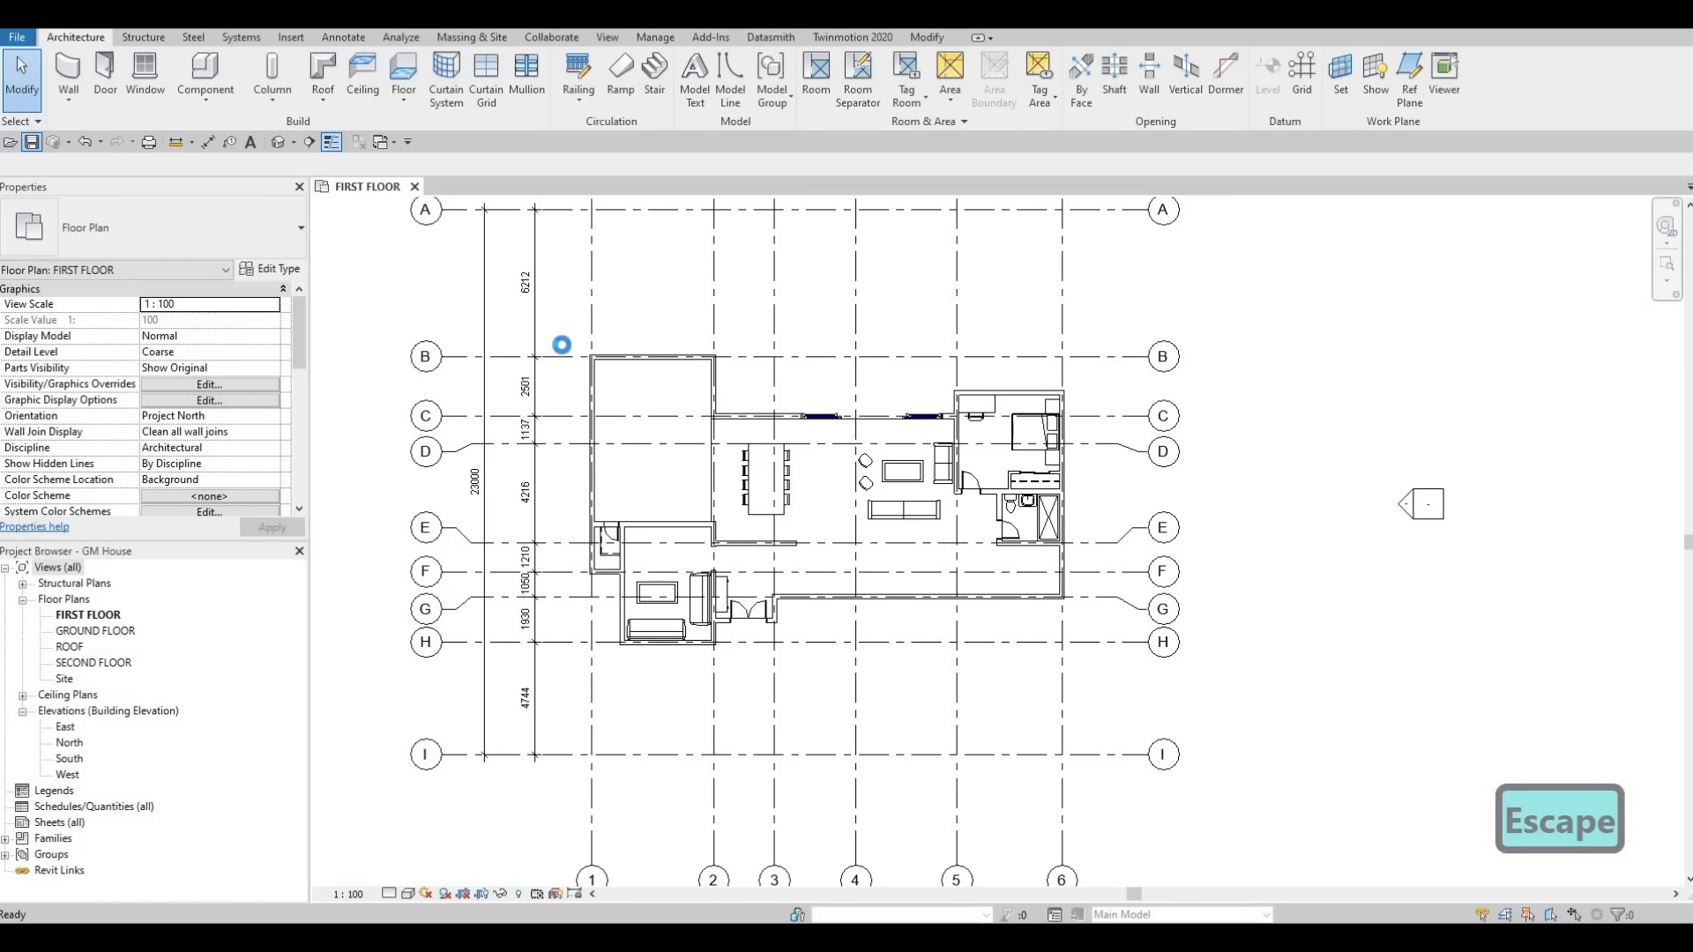
# Save the project.
pyautogui.hotkey('ctrl', 's')
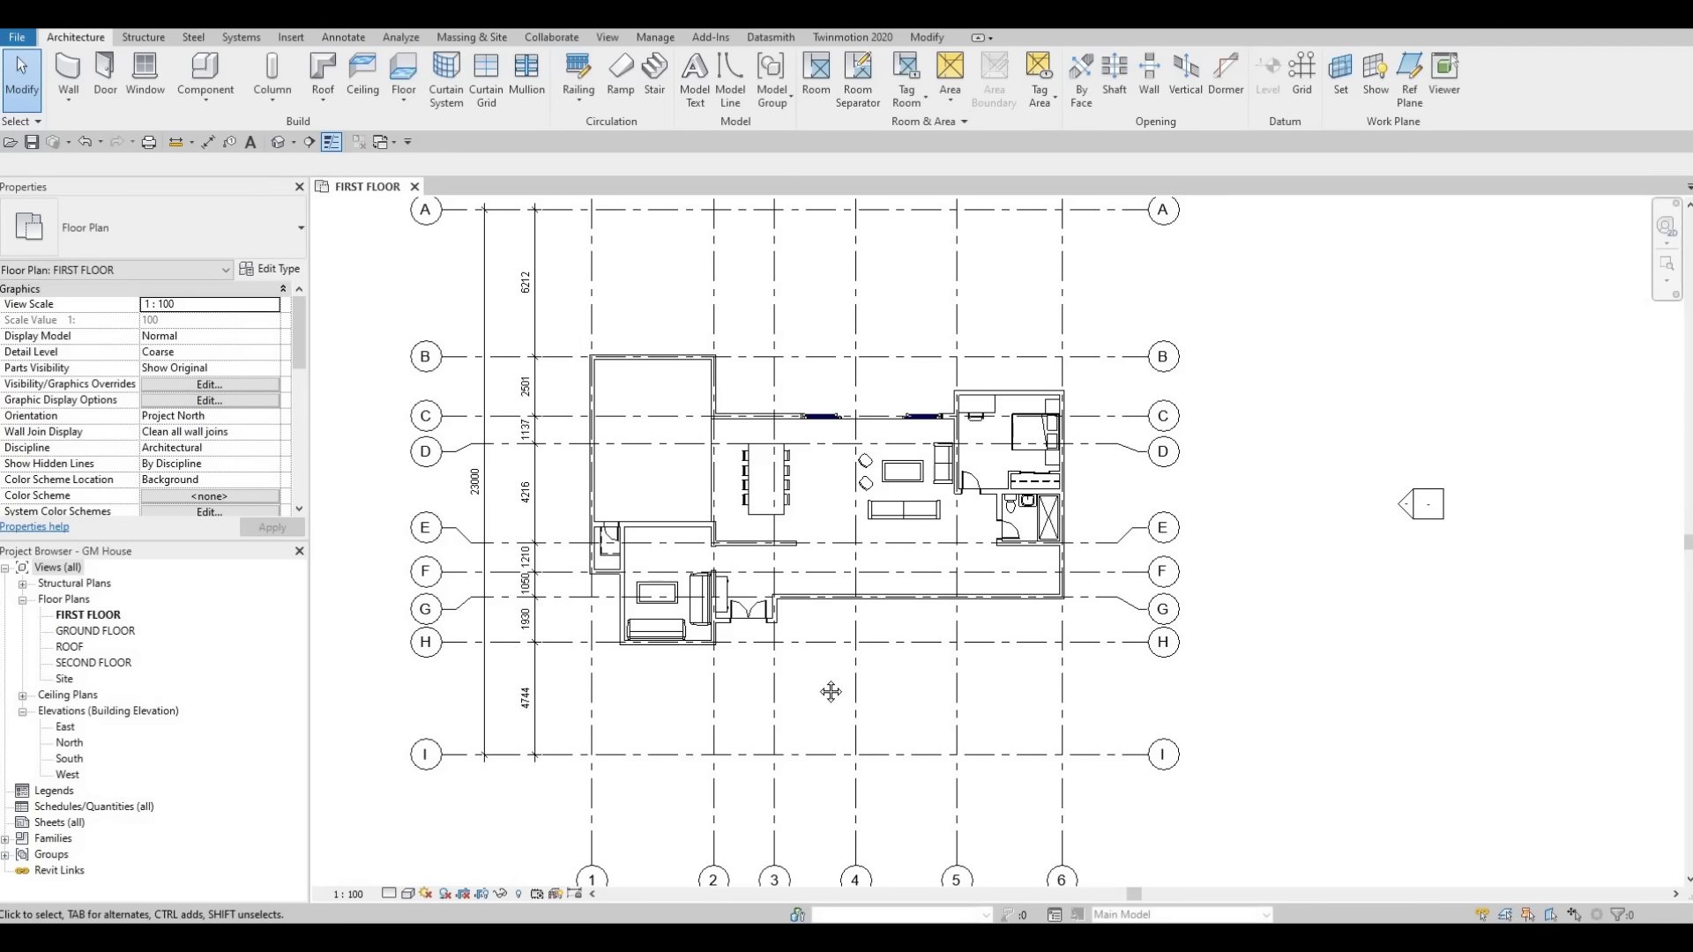
pyautogui.moveTo(827, 660); pyautogui.dragTo(846, 831, button='middle')
pyautogui.scroll(1, 859, 769)
pyautogui.scroll(-1, 856, 793)
pyautogui.scroll(1, 855, 787)
pyautogui.moveTo(939, 765); pyautogui.dragTo(1012, 807, button='middle')
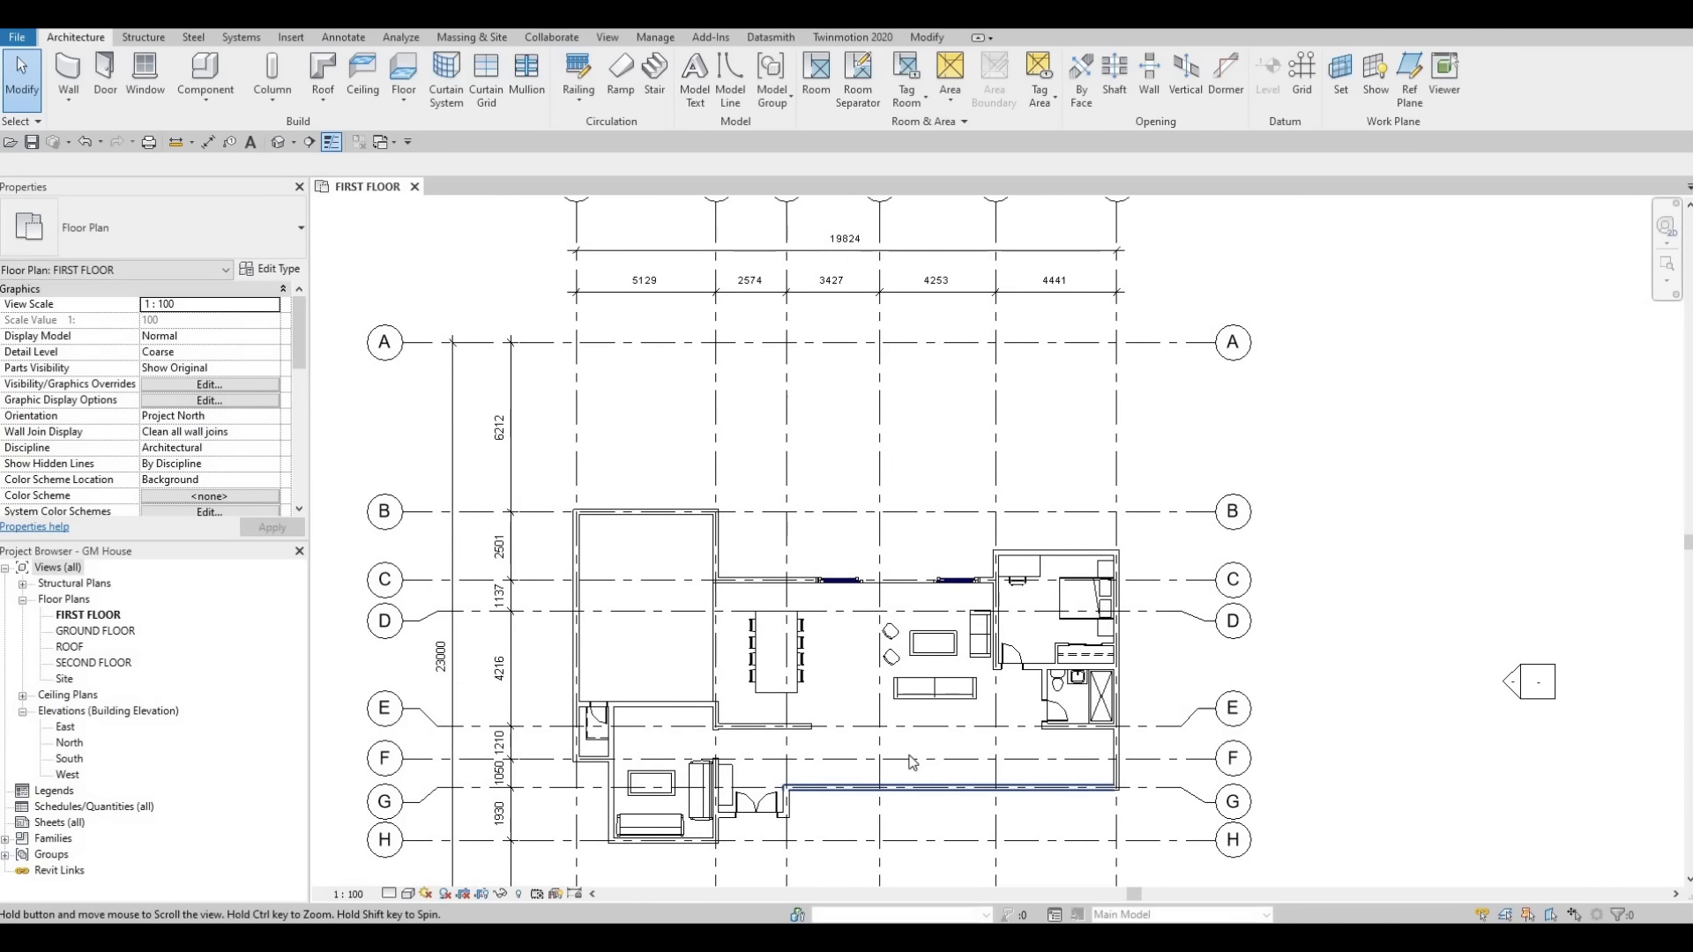
pyautogui.scroll(-1, 1012, 808)
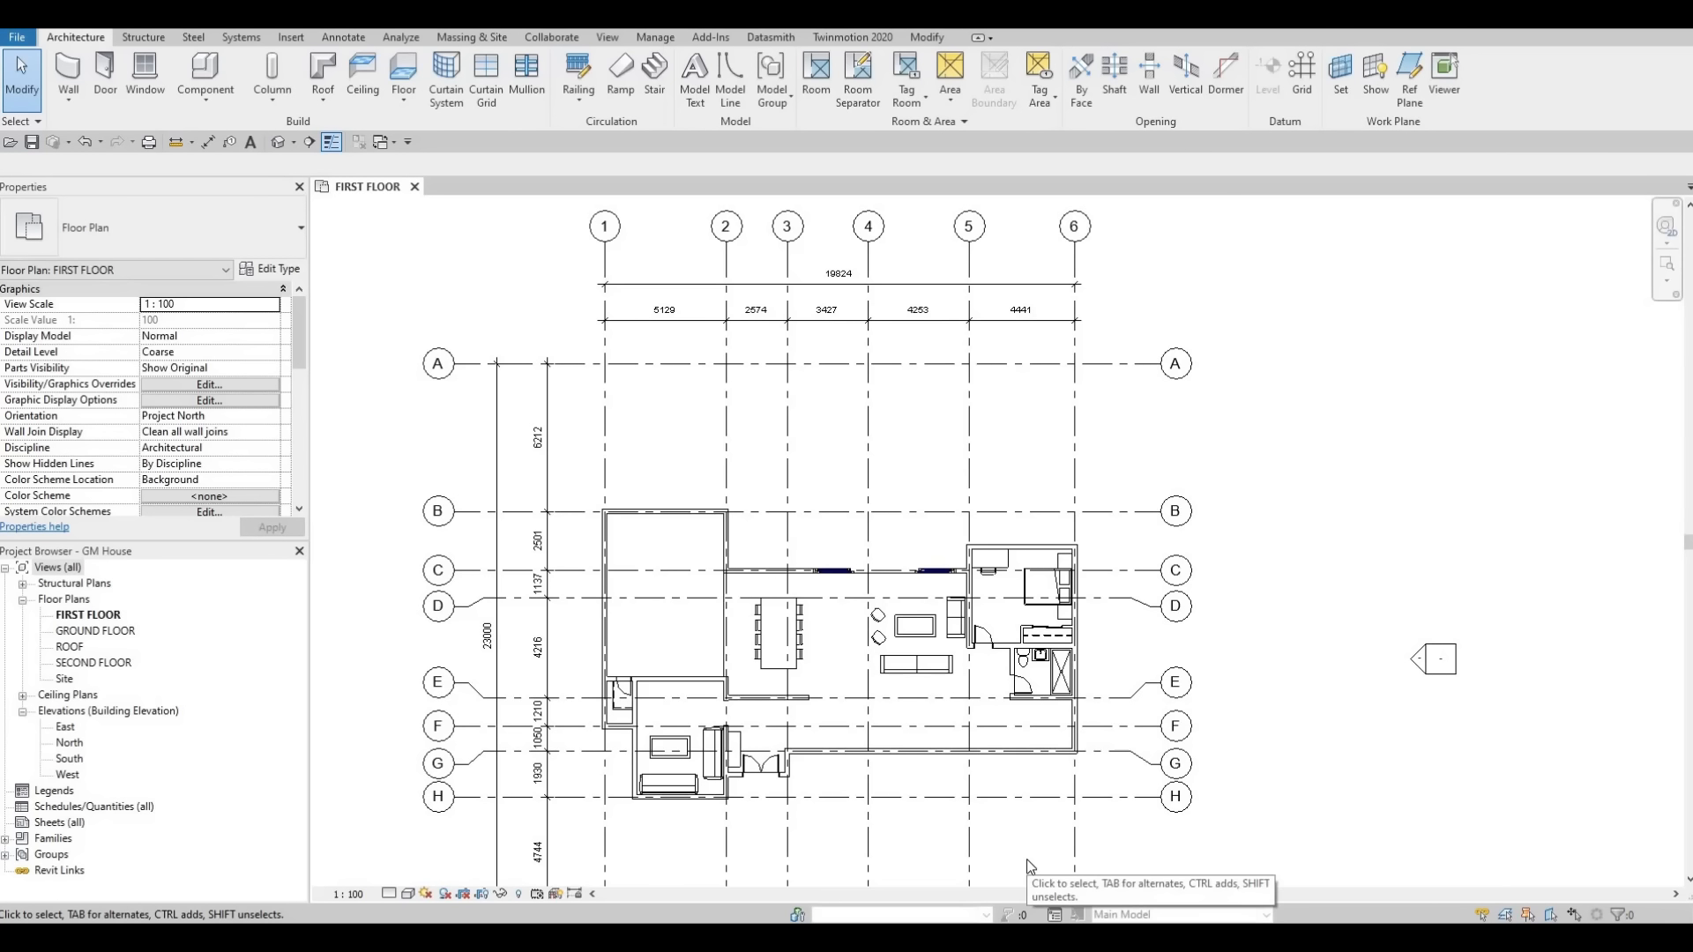